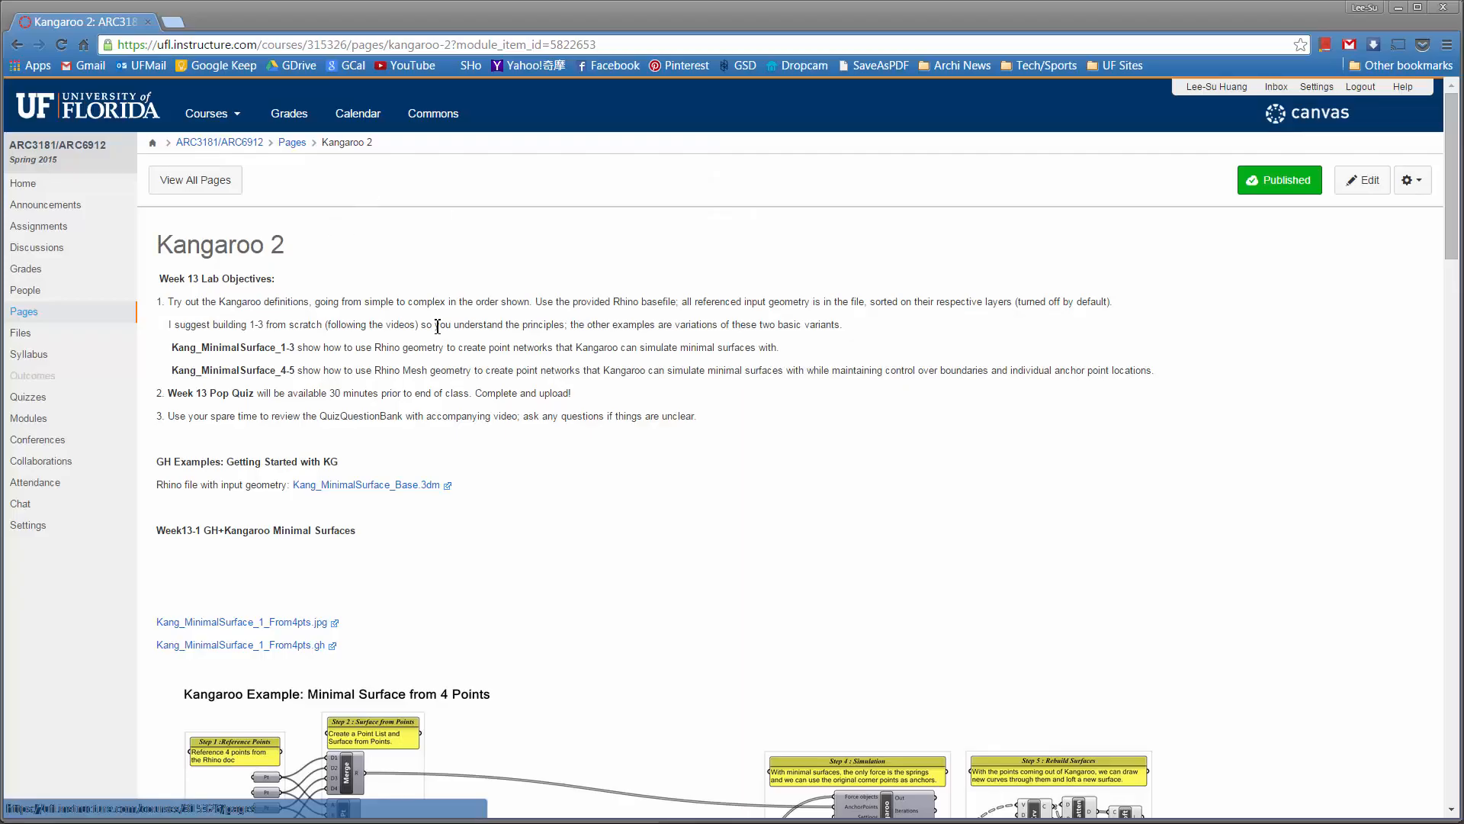
- Review the Kangaroo 2 course page, from the week 13 lab objectives to the extra Kangaroo 2 Joey installation section
{"action": "scroll", "coordinate": [449, 337], "scroll_direction": "down", "scroll_amount": 1}
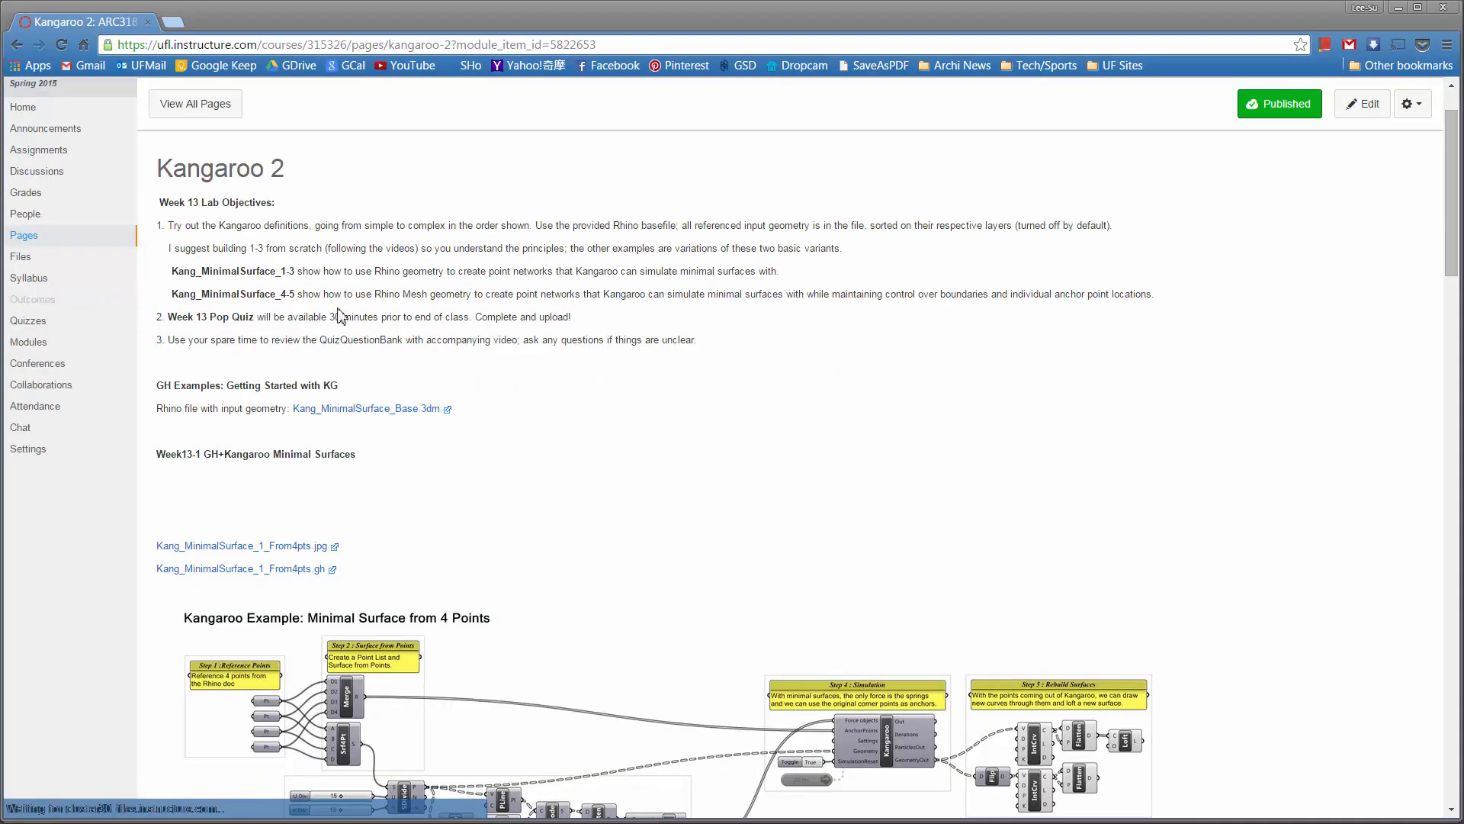
{"action": "scroll", "coordinate": [339, 315], "scroll_direction": "up", "scroll_amount": 1}
{"action": "scroll", "coordinate": [338, 305], "scroll_direction": "down", "scroll_amount": 1}
{"action": "scroll", "coordinate": [336, 297], "scroll_direction": "down", "scroll_amount": 1}
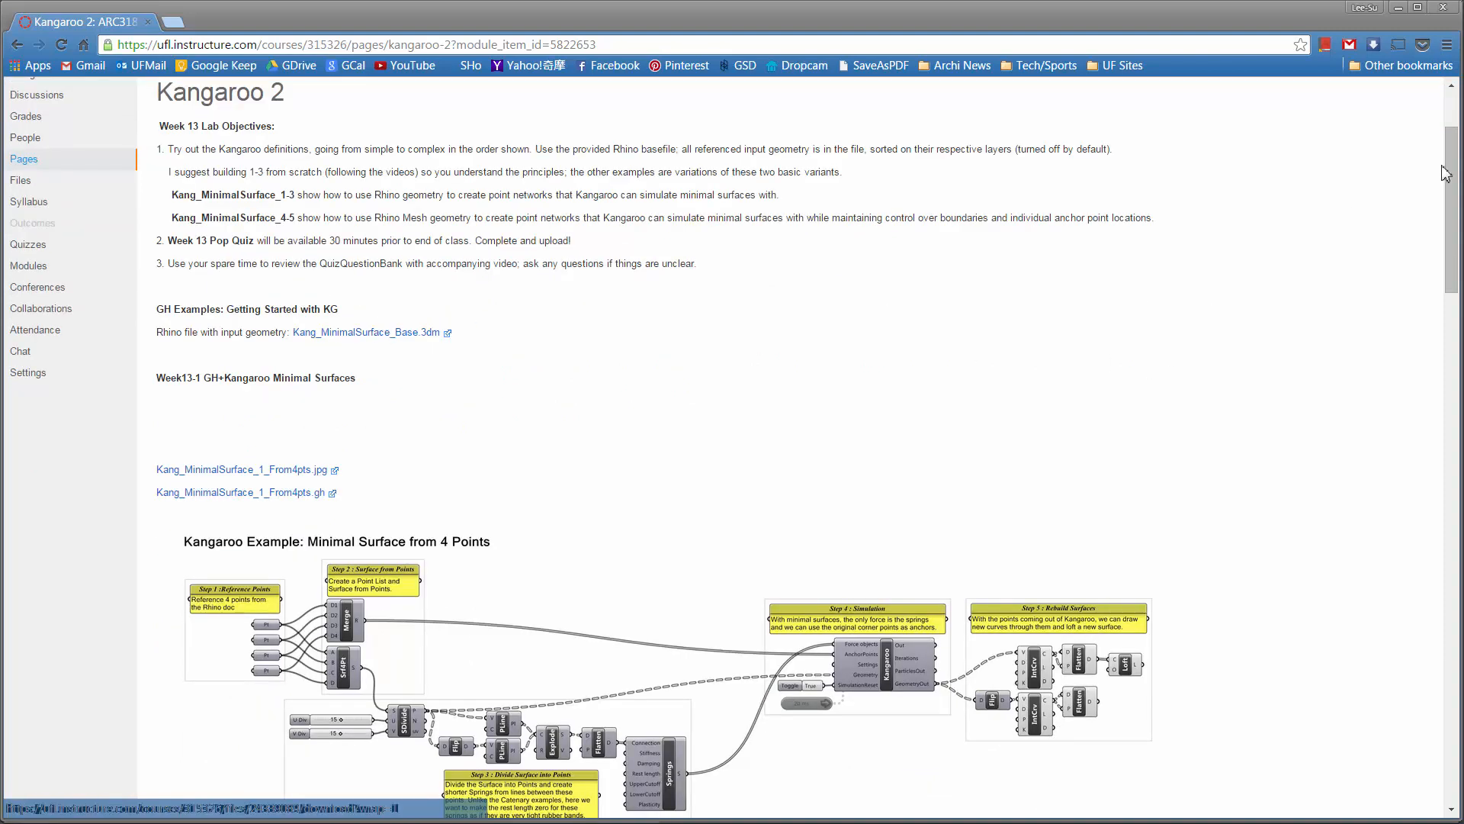
{"action": "left_click_drag", "start_coordinate": [1450, 185], "coordinate": [1434, 725]}
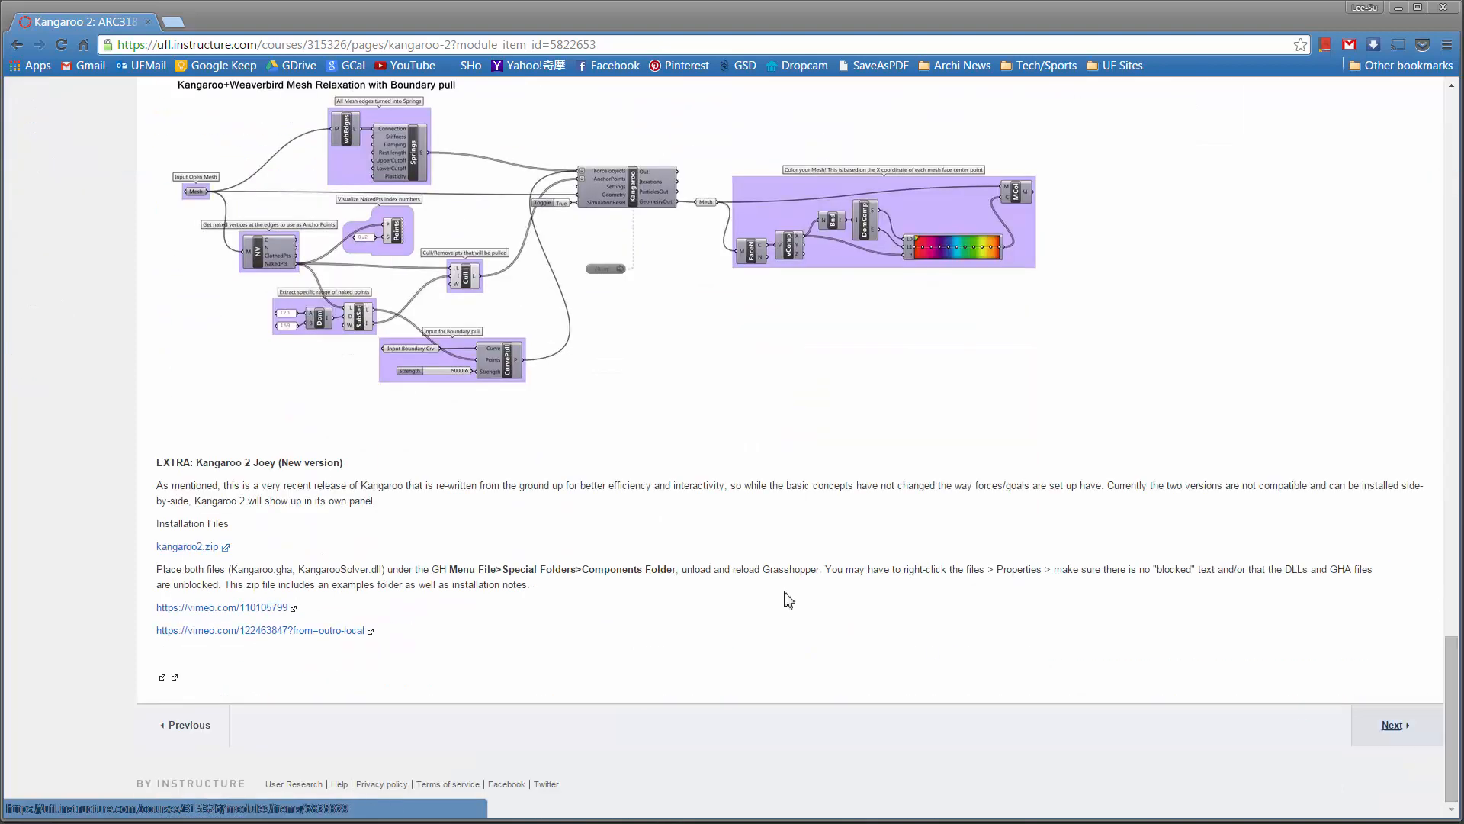
{"action": "left_click_drag", "start_coordinate": [158, 468], "coordinate": [453, 623]}
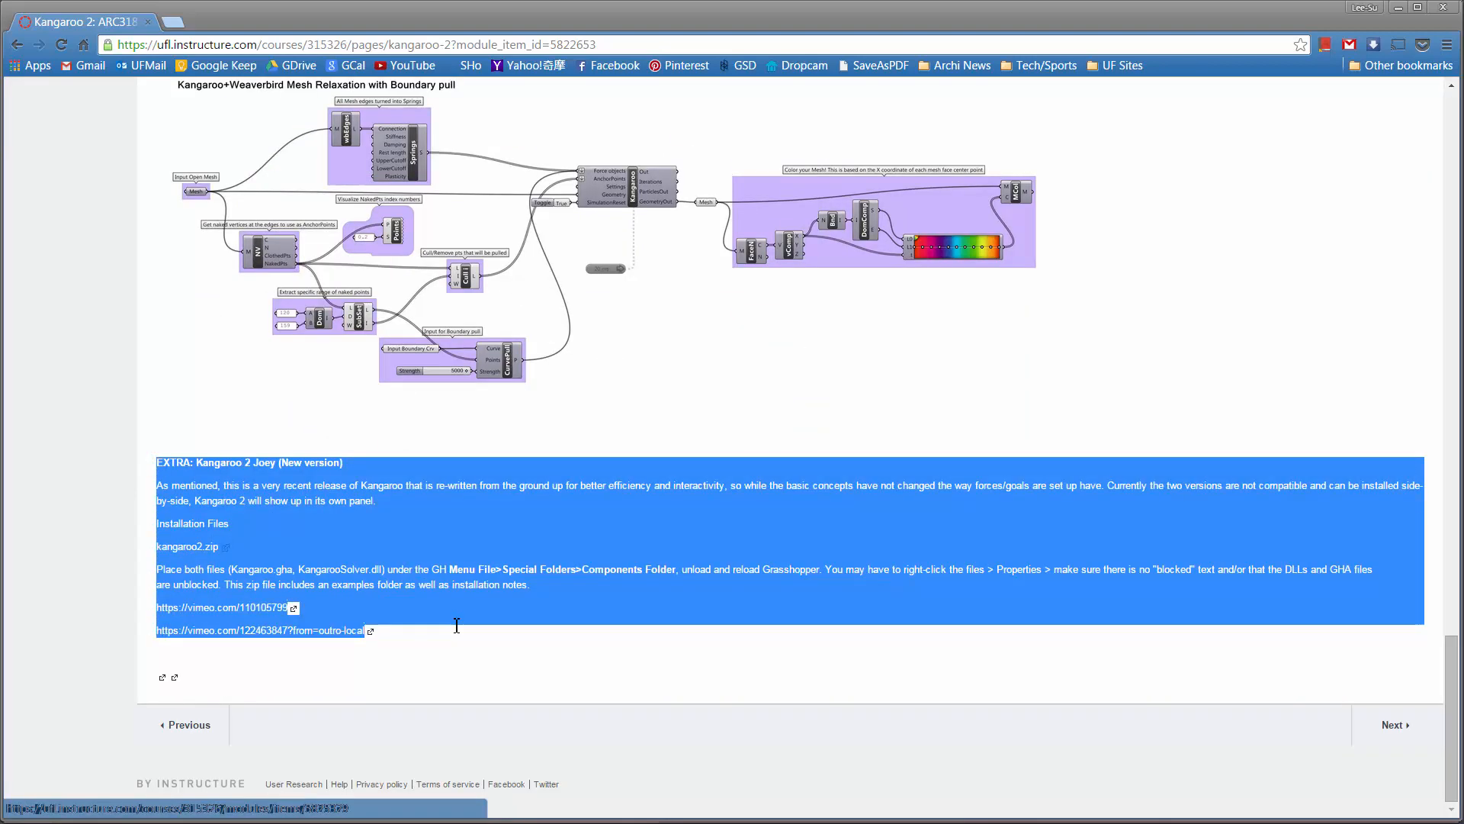
{"action": "left_click", "coordinate": [454, 623]}
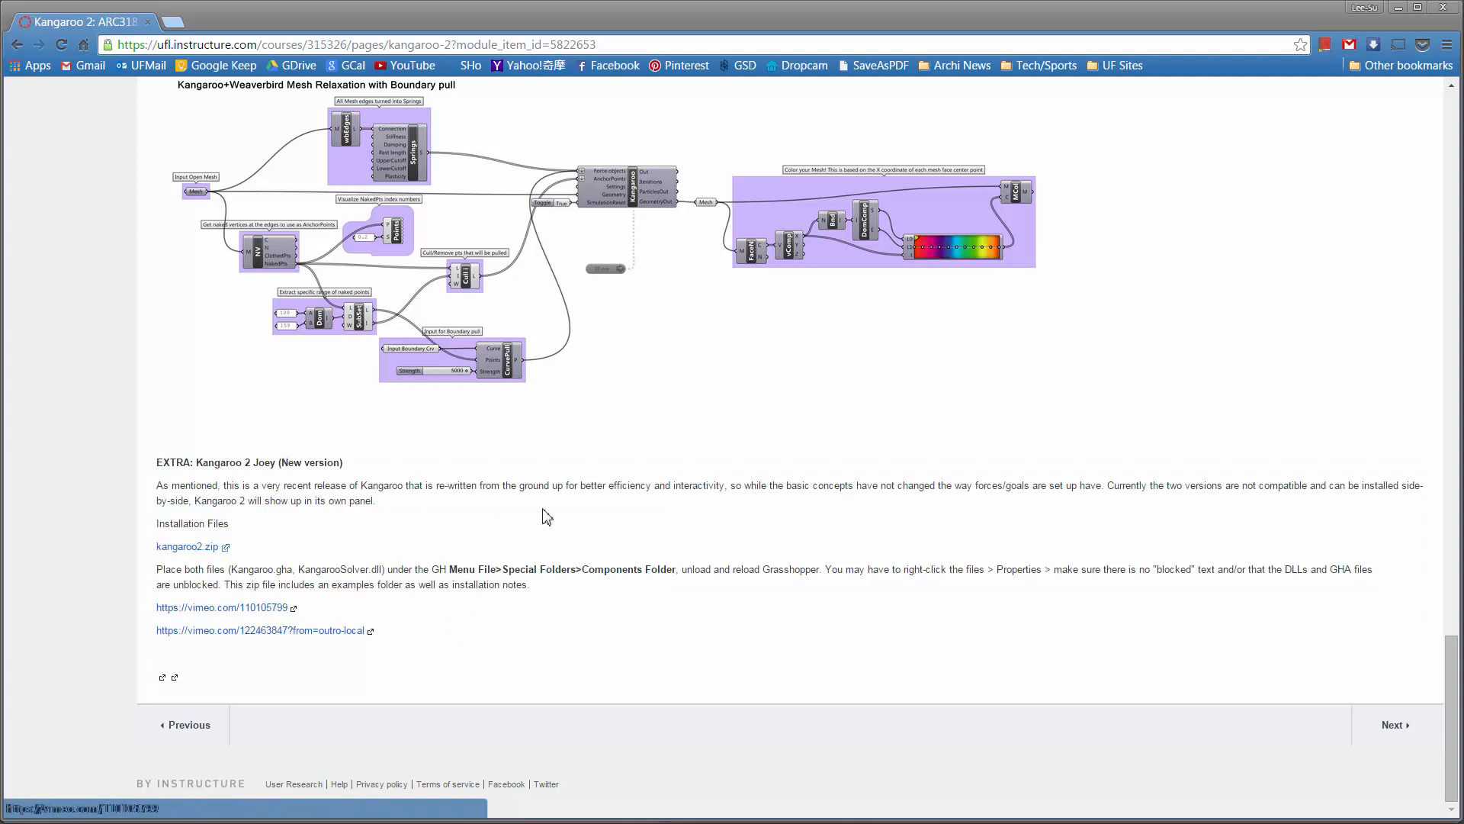
{"action": "left_click", "coordinate": [1446, 714]}
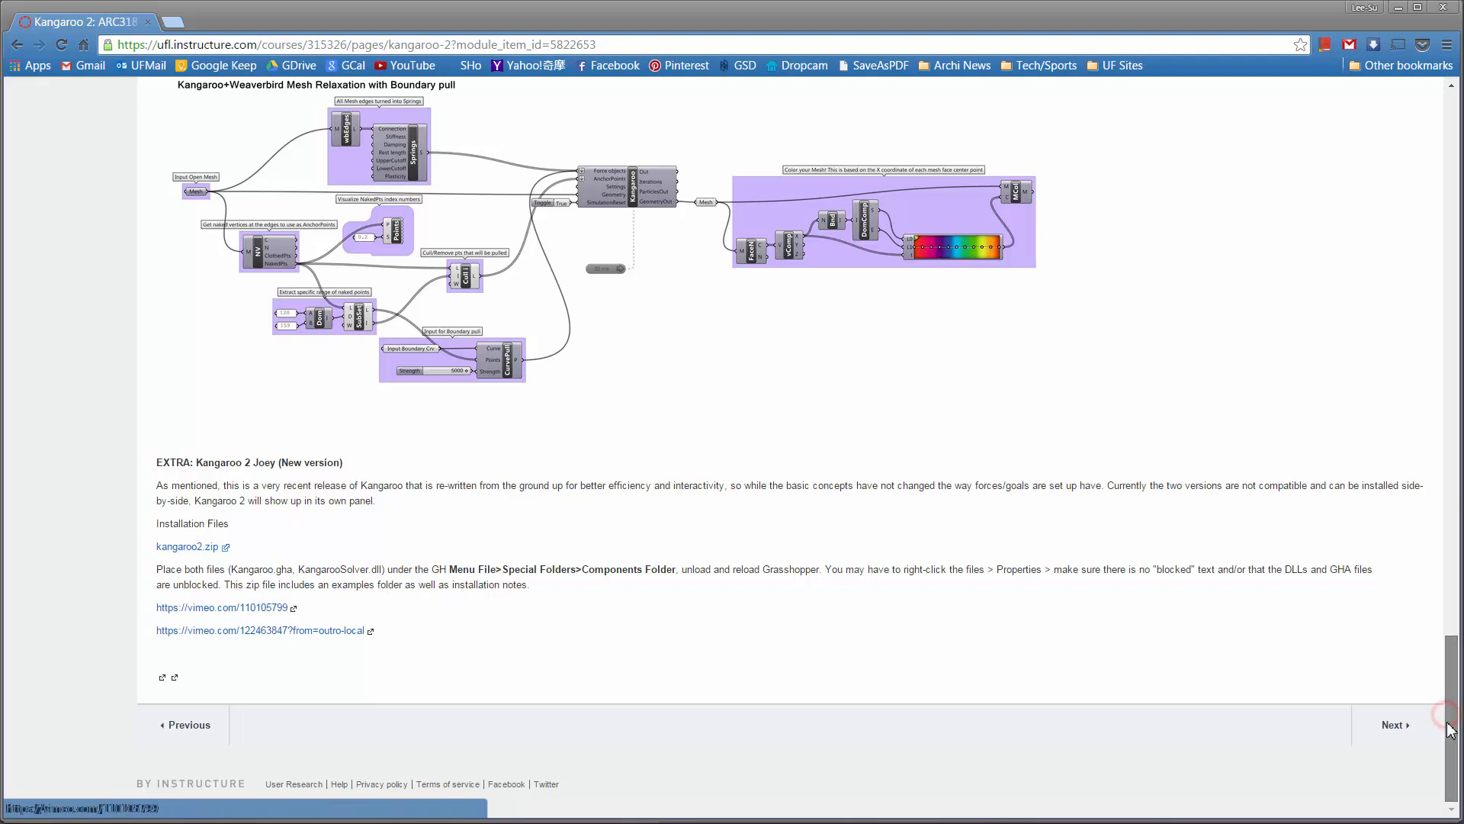
{"action": "left_click_drag", "start_coordinate": [1452, 743], "coordinate": [1451, 174]}
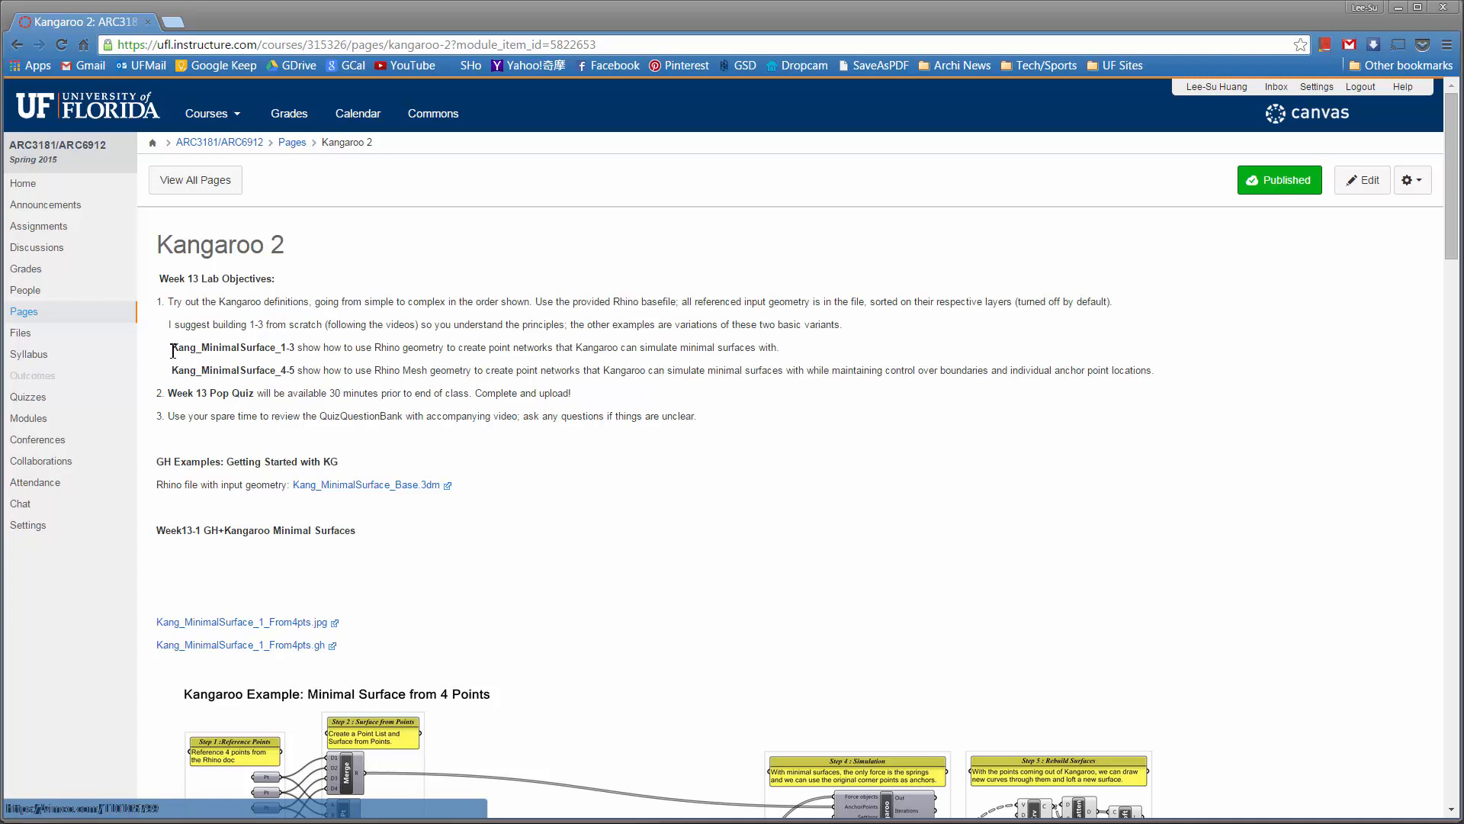
{"action": "left_click_drag", "start_coordinate": [203, 345], "coordinate": [297, 334]}
{"action": "left_click", "coordinate": [296, 338]}
{"action": "left_click", "coordinate": [706, 490]}
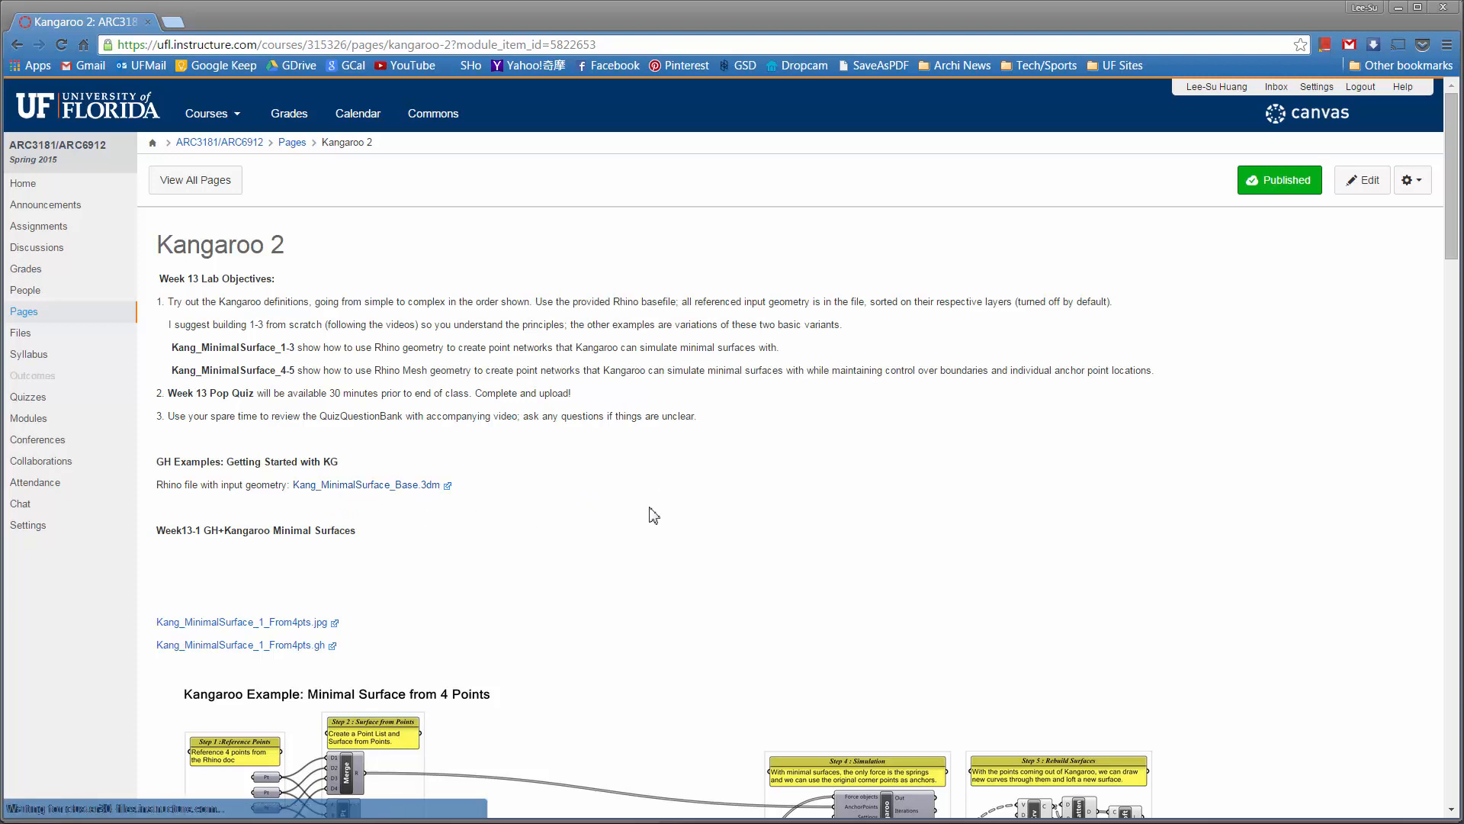
- Switch to Rhino with Grasshopper and turn on the Input_1_Min-Srfl_4Pts layer
{"action": "left_click", "coordinate": [1401, 9]}
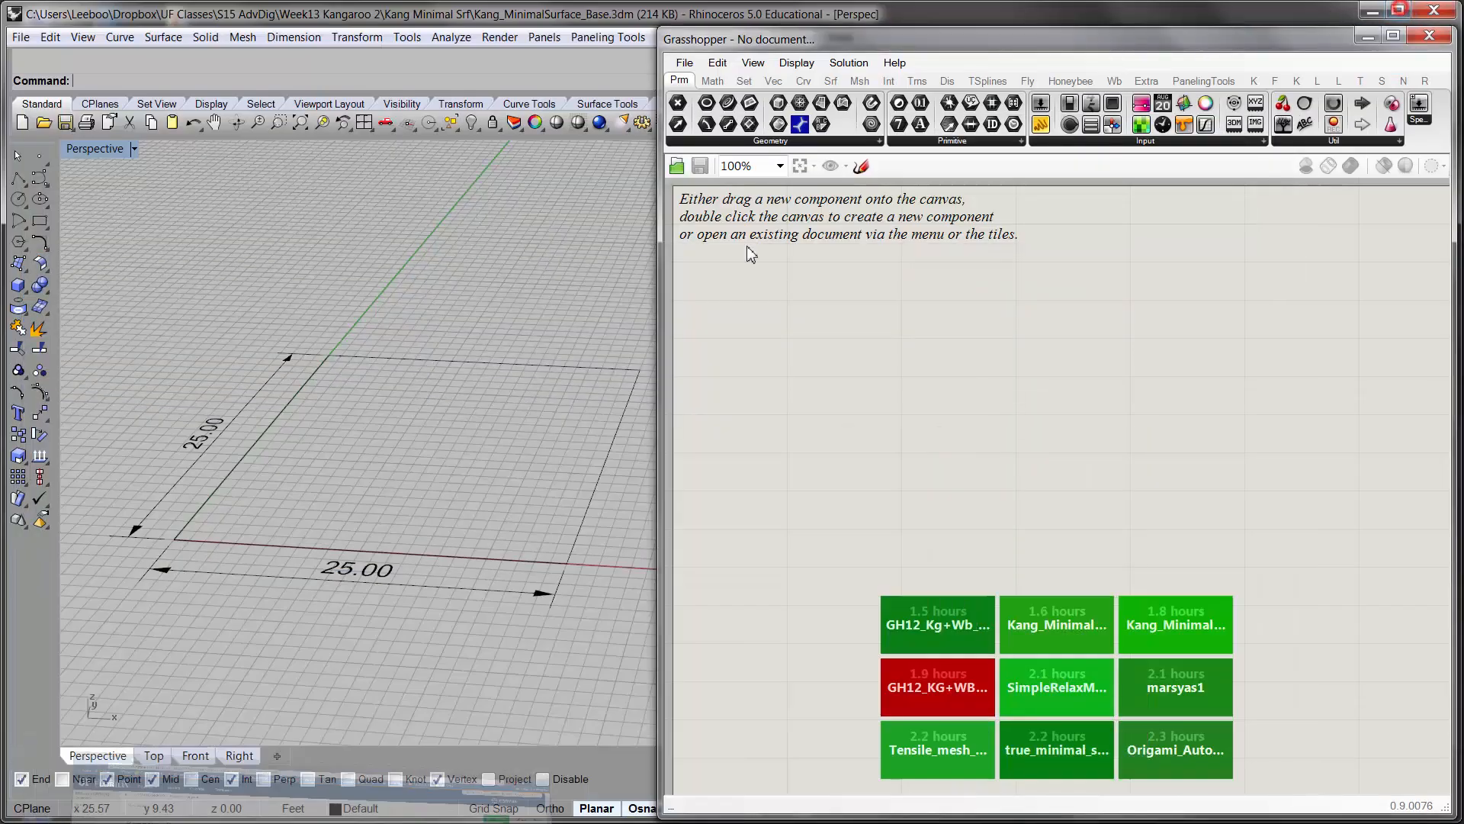
{"action": "mouse_move", "coordinate": [387, 445]}
{"action": "right_mouse_down"}
{"action": "mouse_move", "coordinate": [376, 434]}
{"action": "mouse_move", "coordinate": [383, 450]}
{"action": "right_mouse_up"}
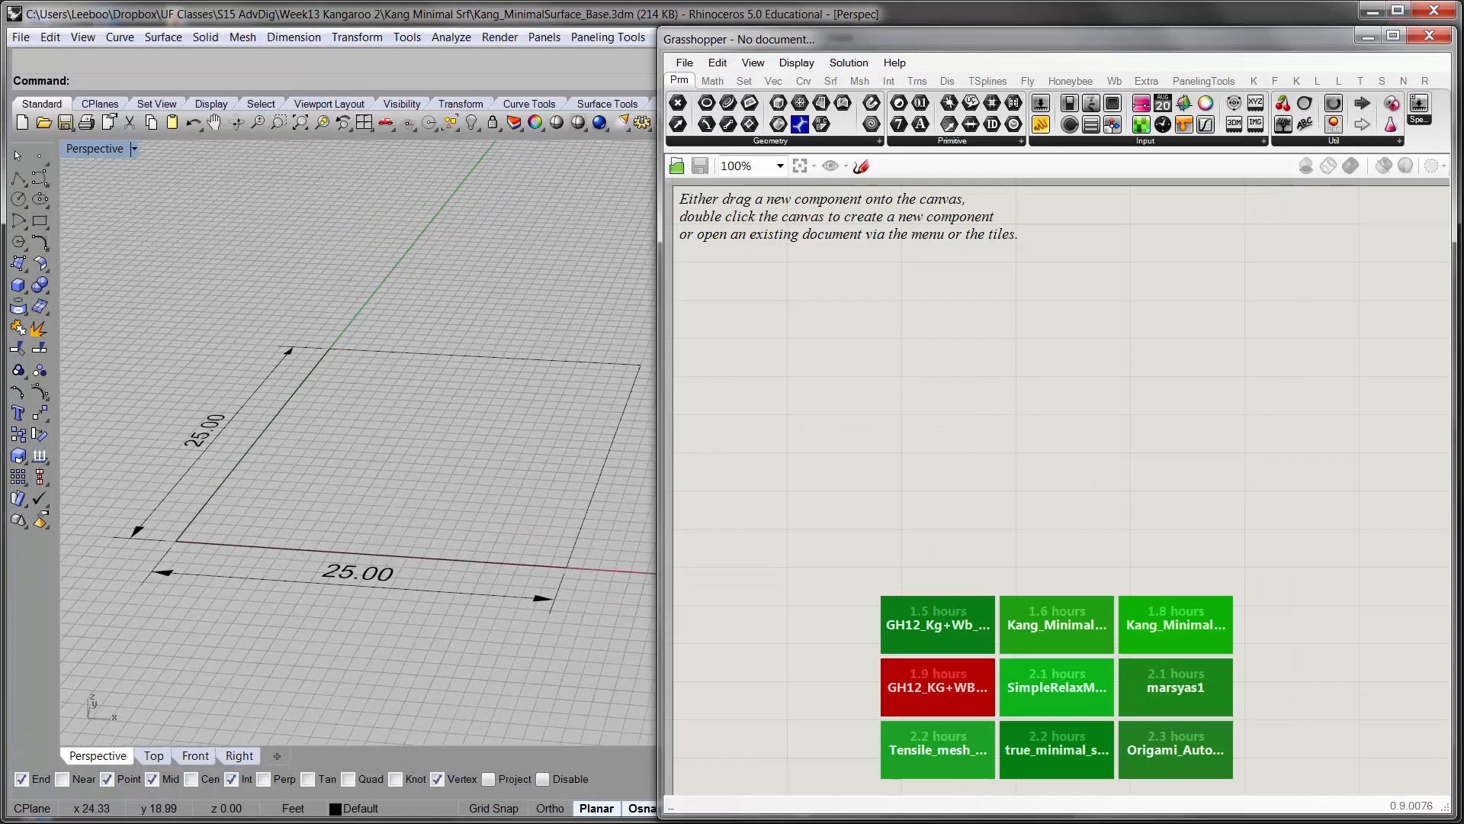
{"action": "left_click_drag", "start_coordinate": [897, 314], "coordinate": [783, 237]}
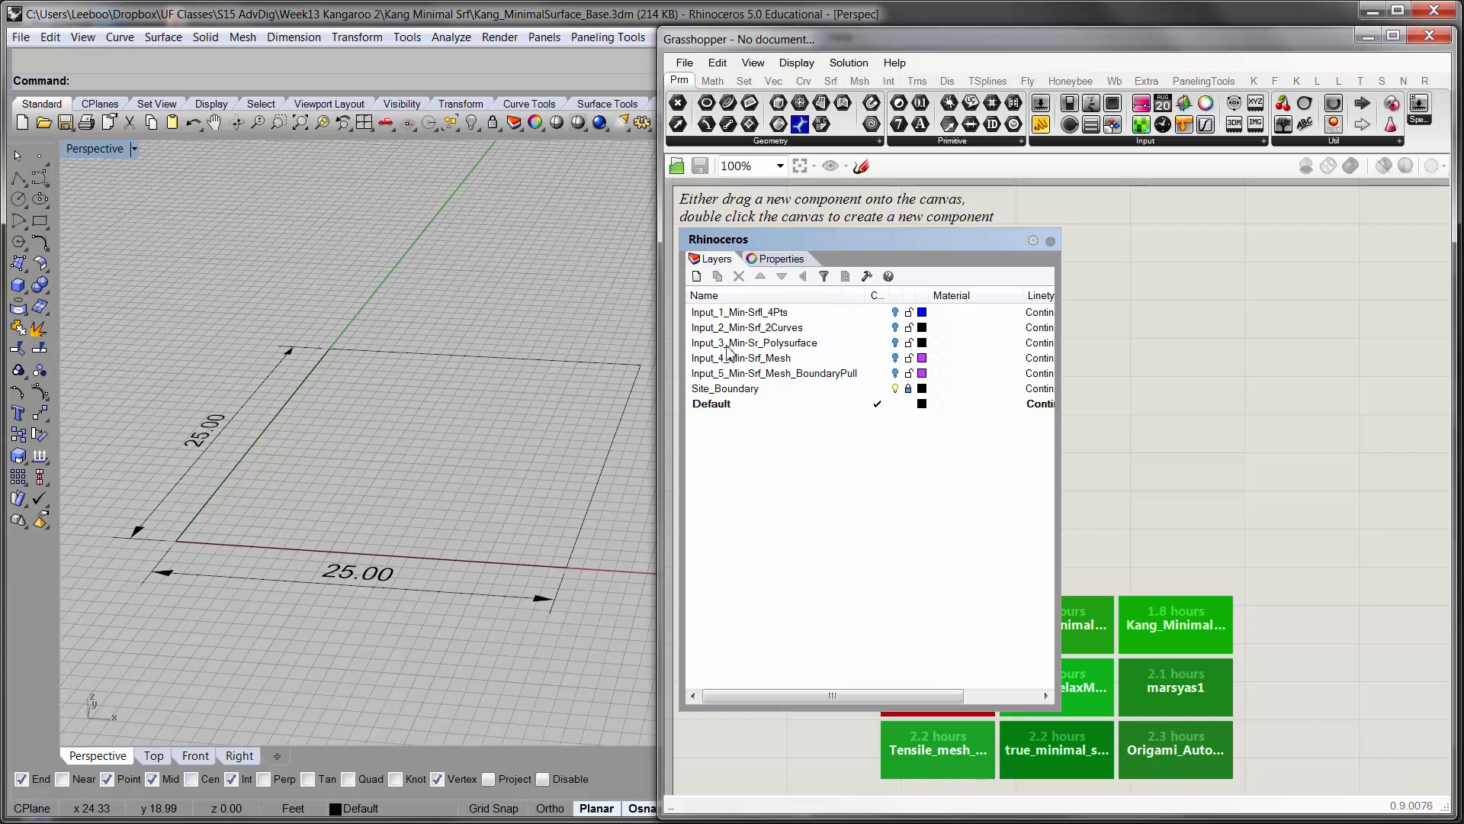
{"action": "left_click", "coordinate": [895, 311]}
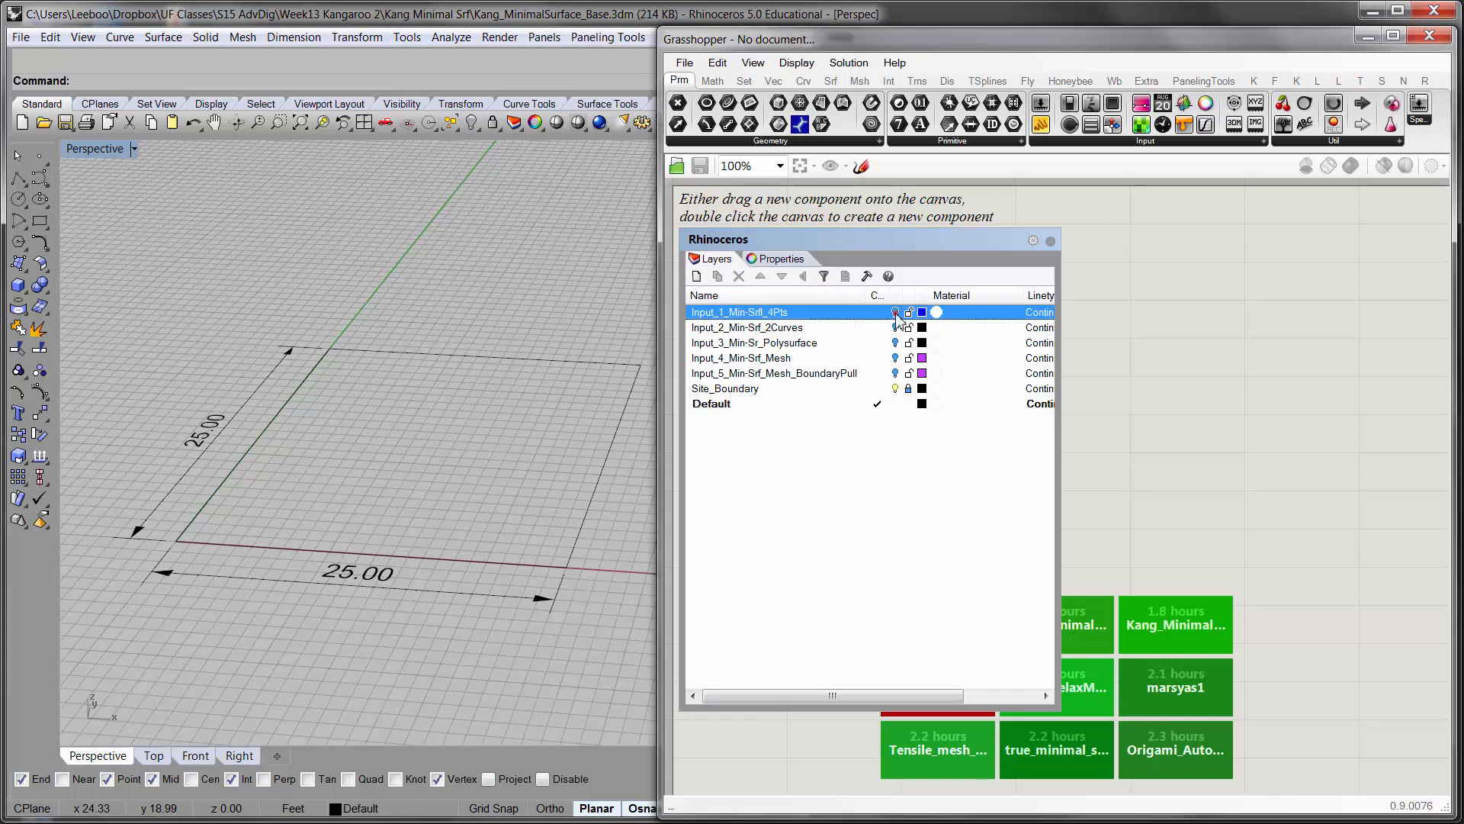
{"action": "double_click", "coordinate": [855, 243]}
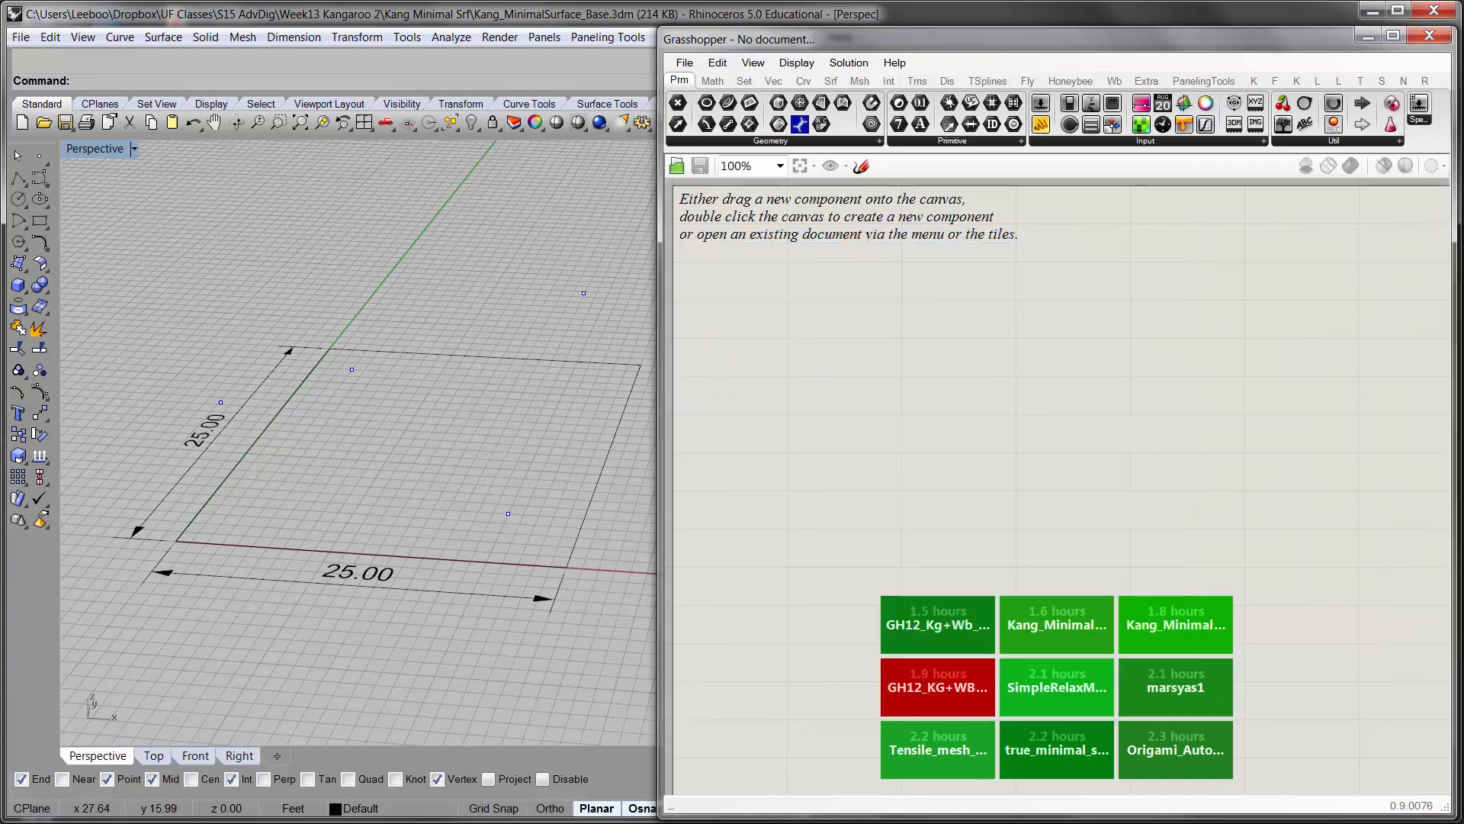
- Select the four input points in the Perspective viewport and inspect them from different angles
{"action": "right_click_drag", "start_coordinate": [307, 489], "coordinate": [248, 439]}
{"action": "left_click_drag", "start_coordinate": [135, 250], "coordinate": [583, 652]}
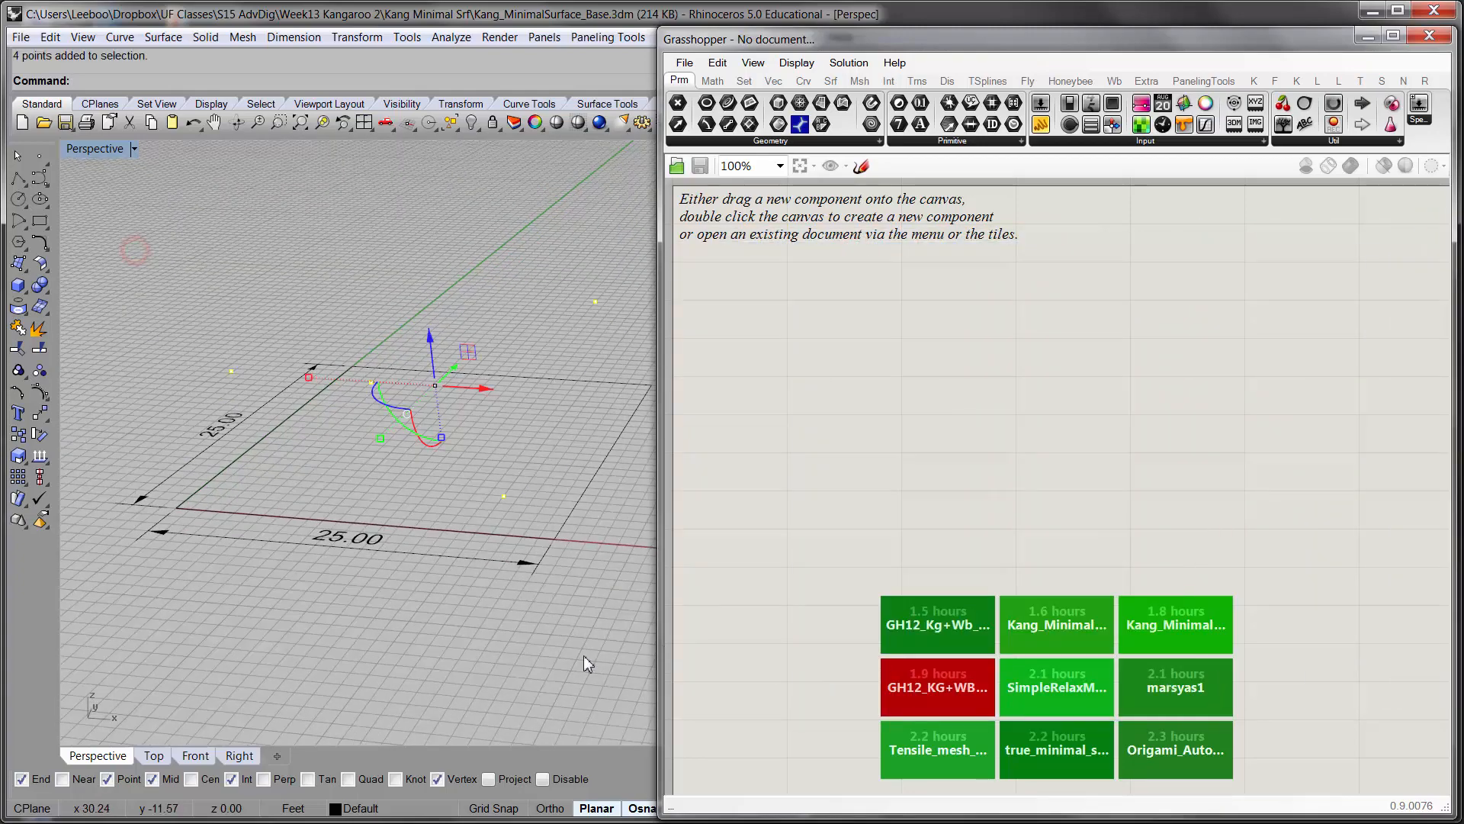
{"action": "right_click_drag", "start_coordinate": [581, 663], "coordinate": [466, 479]}
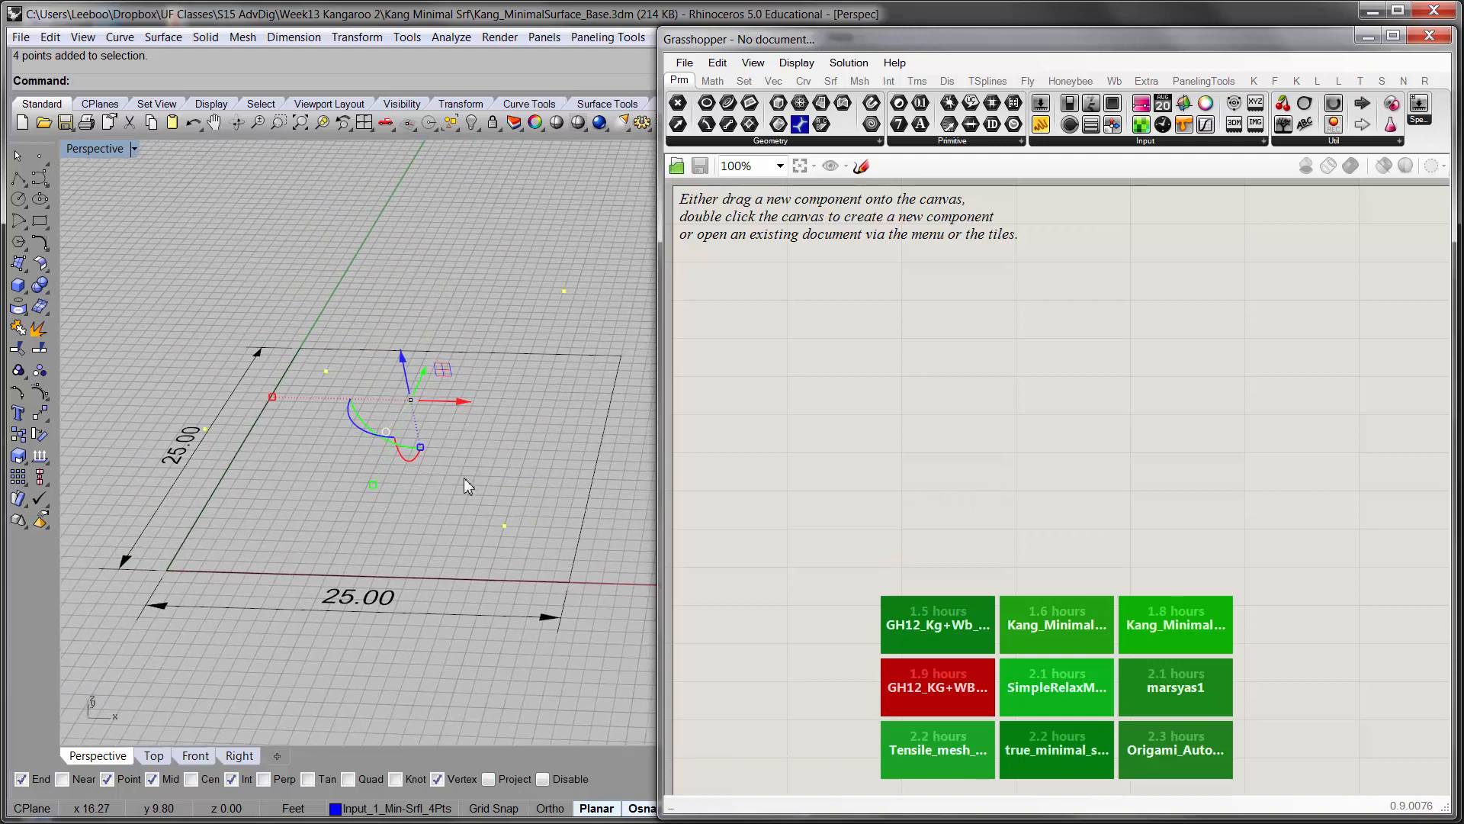
- Place a Point parameter on the Grasshopper canvas and duplicate it to get a column of four
{"action": "left_click", "coordinate": [723, 378]}
{"action": "right_click_drag", "start_coordinate": [741, 303], "coordinate": [780, 350]}
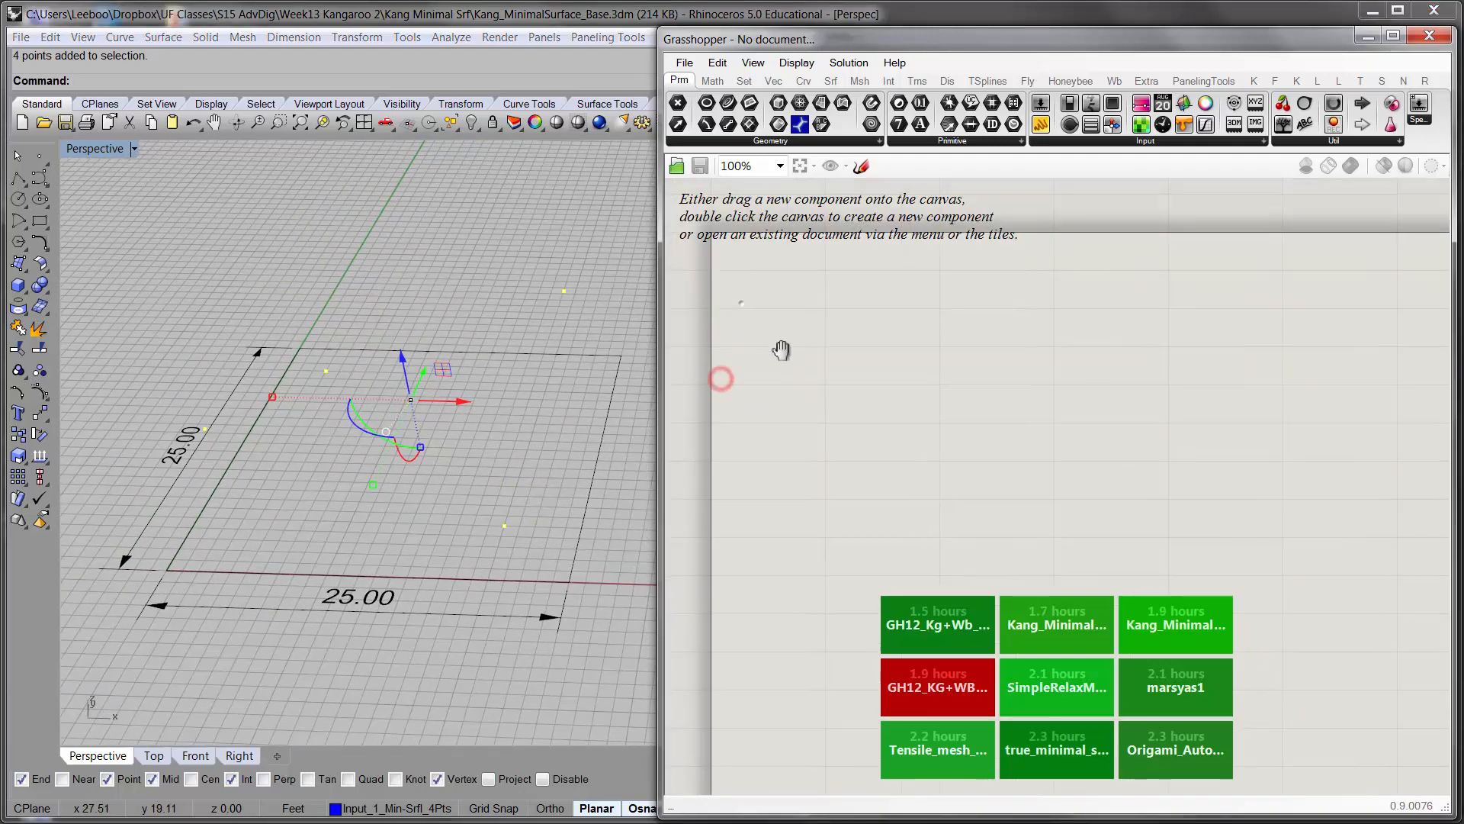
{"action": "left_click", "coordinate": [753, 300]}
{"action": "left_click_drag", "start_coordinate": [678, 104], "coordinate": [792, 374]}
{"action": "left_click", "coordinate": [775, 289]}
{"action": "key", "text": "ctrl+c"}
{"action": "key", "text": "ctrl+v"}
{"action": "key", "text": "ctrl+v"}
{"action": "key", "text": "ctrl+v"}
{"action": "left_click", "coordinate": [788, 398]}
- Align the four Point parameters on a common vertical centre line and distribute them evenly in the column
{"action": "scroll", "coordinate": [788, 398], "scroll_direction": "up", "scroll_amount": 3}
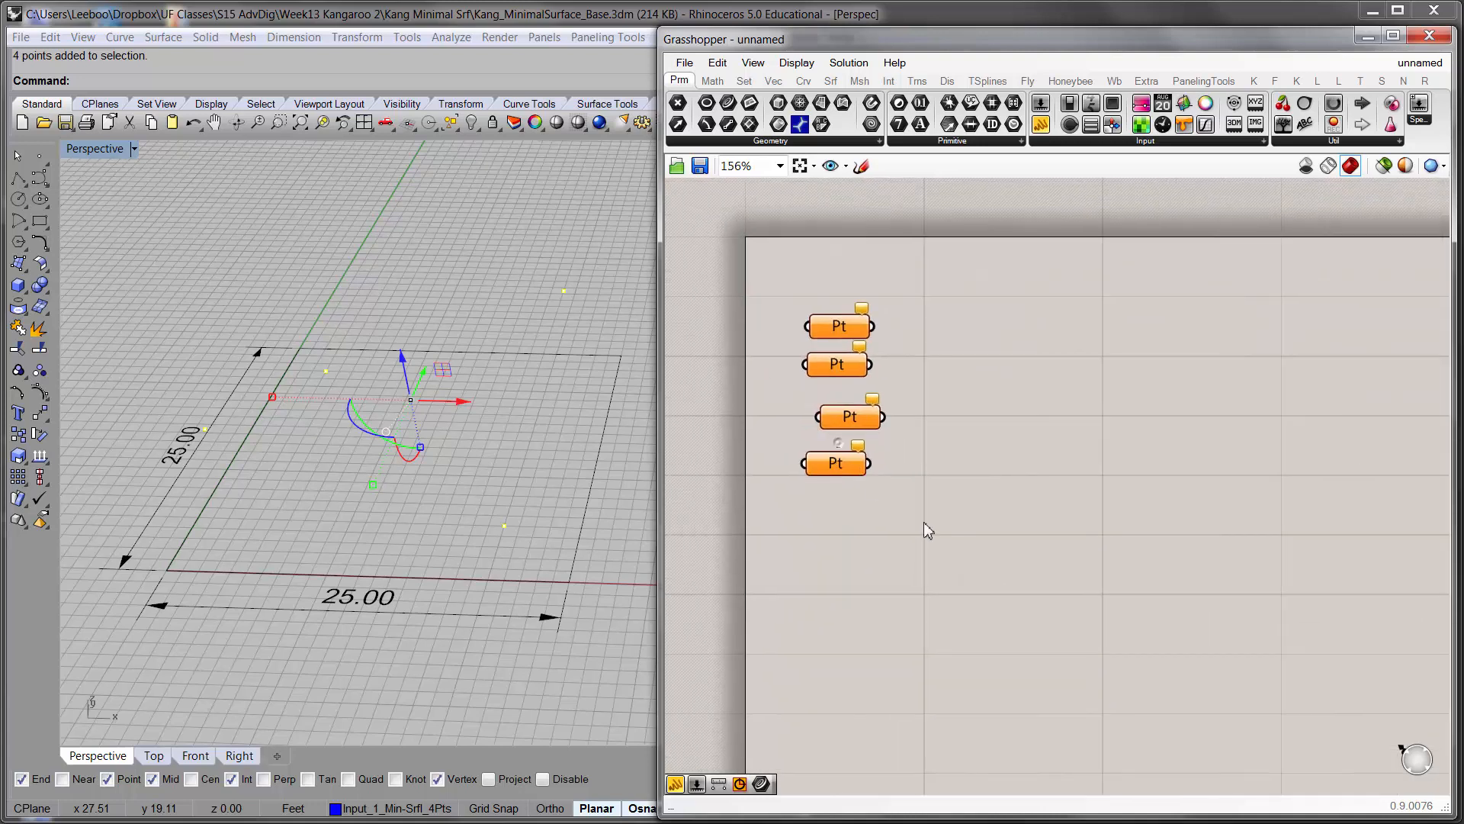
{"action": "left_click_drag", "start_coordinate": [931, 523], "coordinate": [756, 256]}
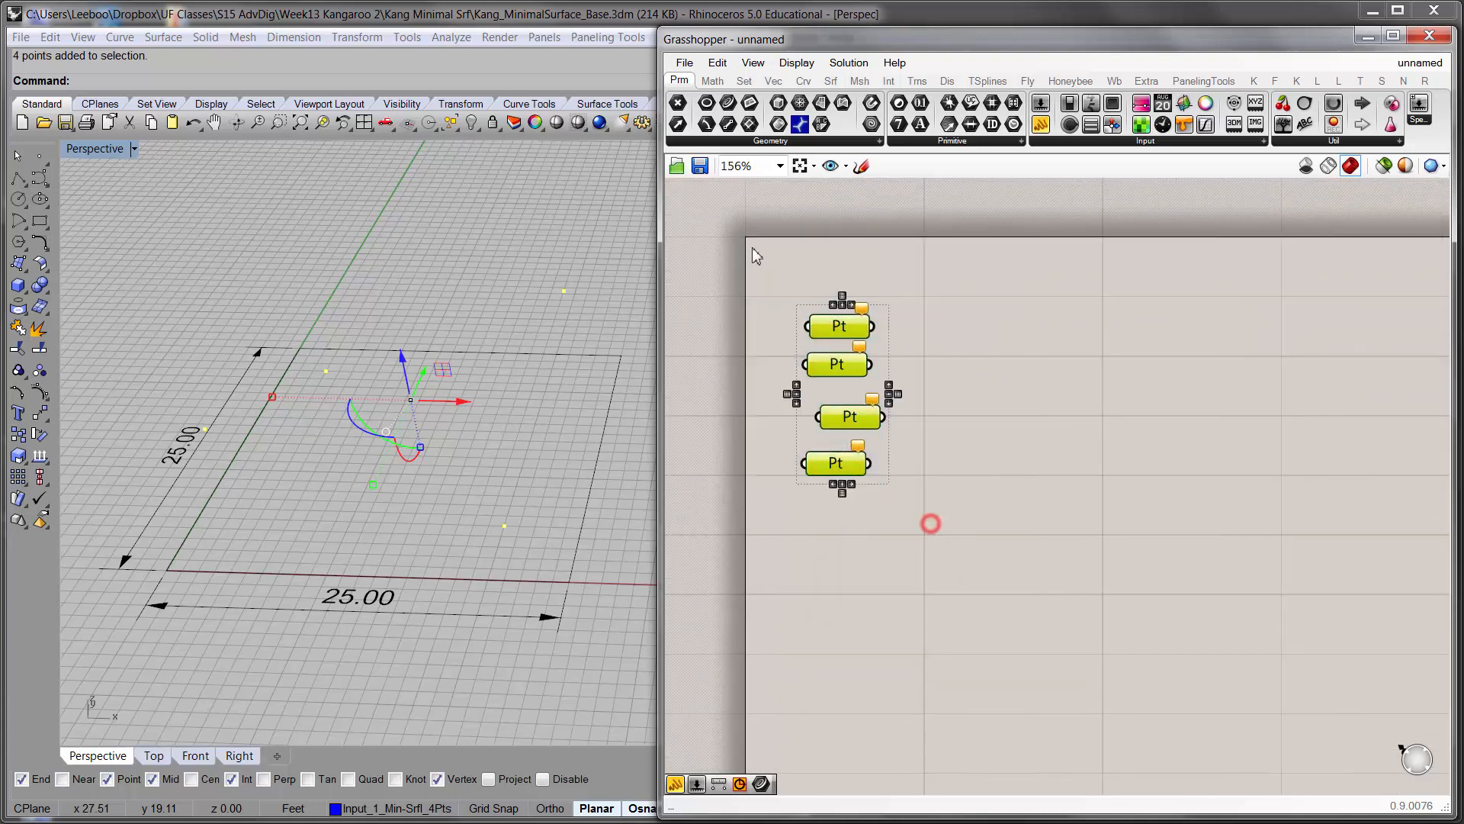
{"action": "left_click", "coordinate": [842, 306]}
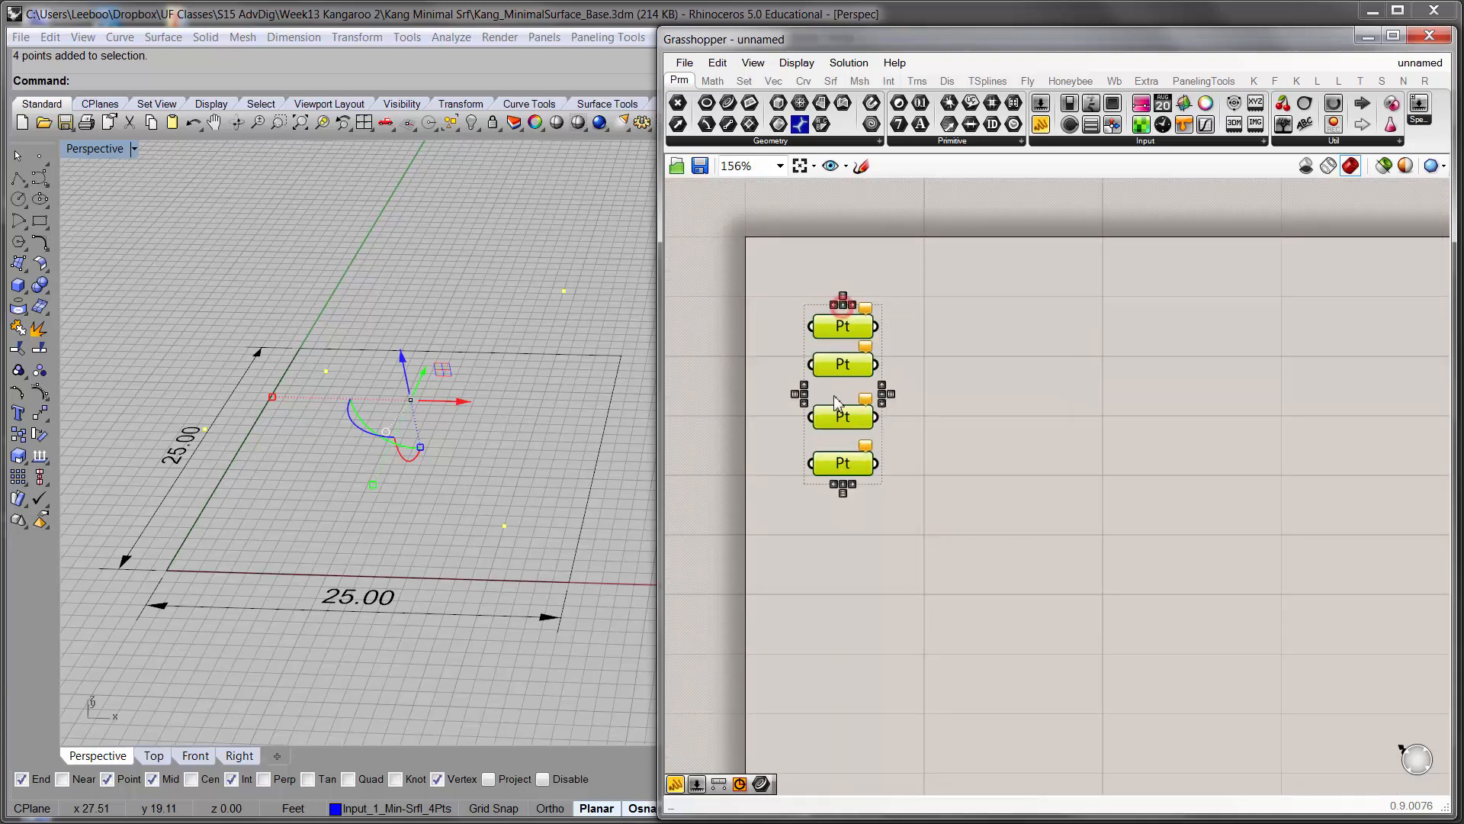
{"action": "left_click", "coordinate": [848, 305]}
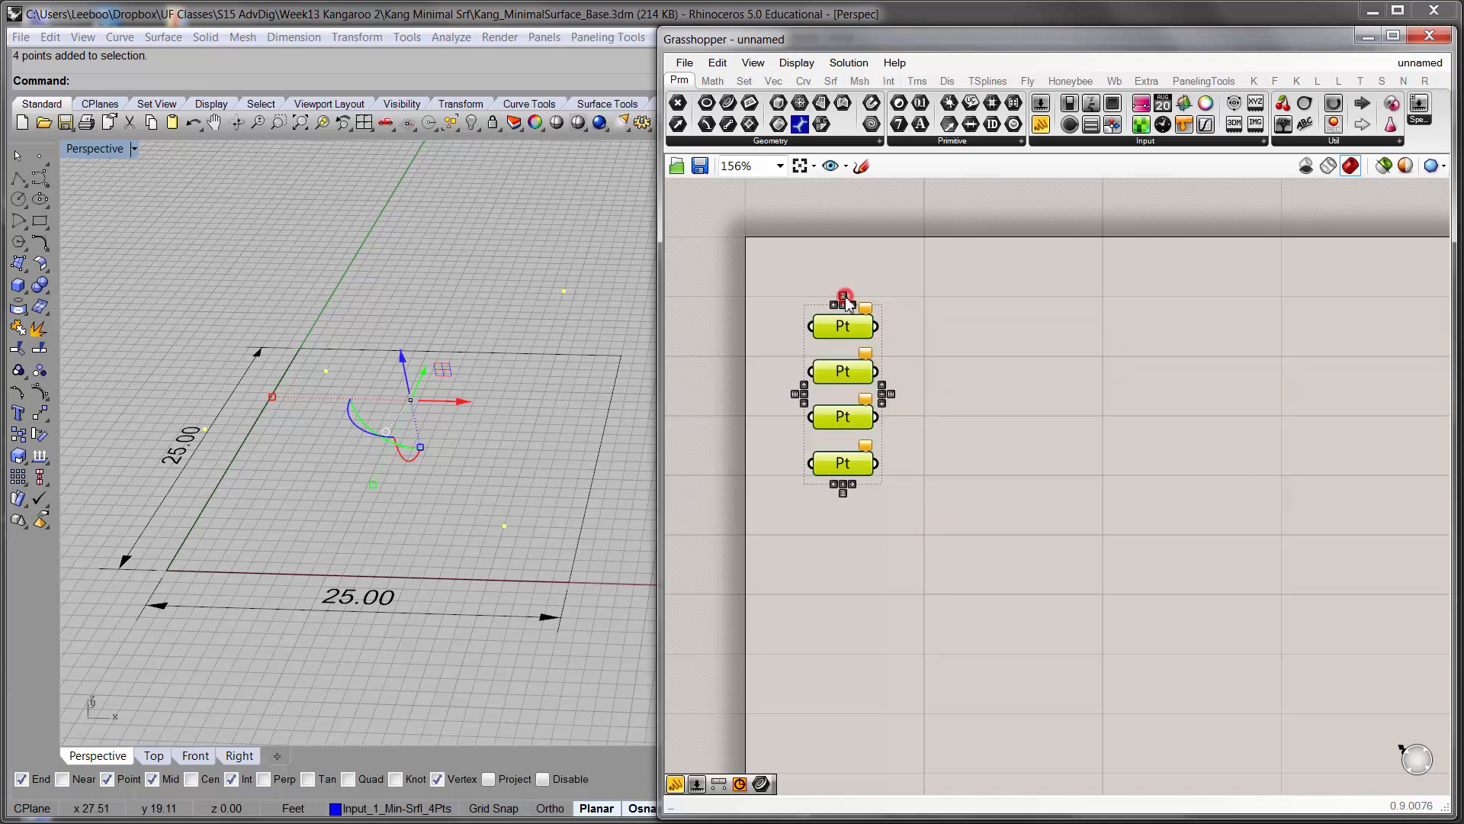
{"action": "scroll", "coordinate": [862, 323], "scroll_direction": "down", "scroll_amount": 1}
{"action": "mouse_move", "coordinate": [857, 317]}
{"action": "right_mouse_down"}
{"action": "mouse_move", "coordinate": [862, 367]}
{"action": "mouse_move", "coordinate": [854, 334]}
{"action": "right_mouse_up"}
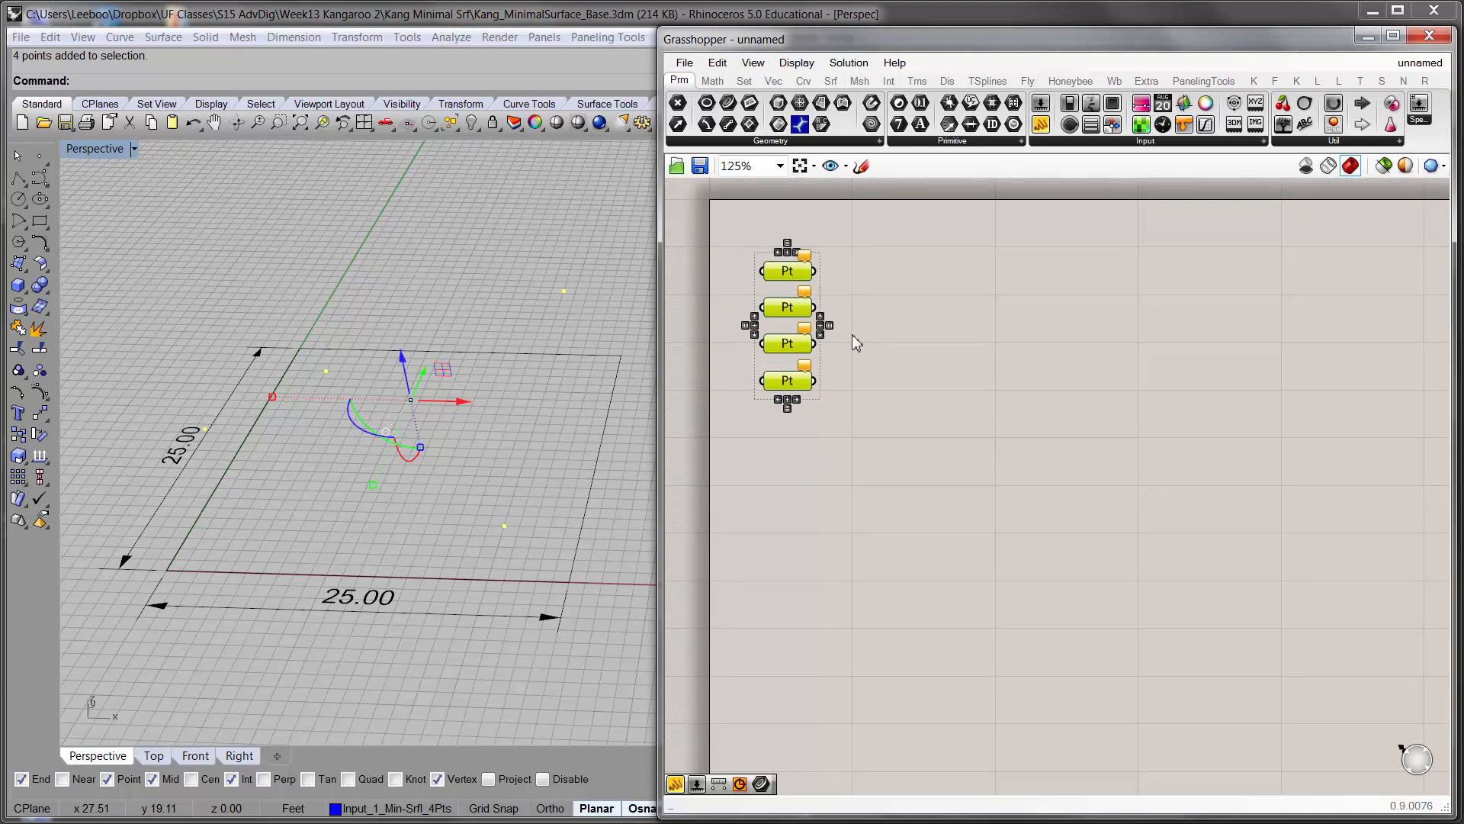
{"action": "left_click", "coordinate": [877, 266]}
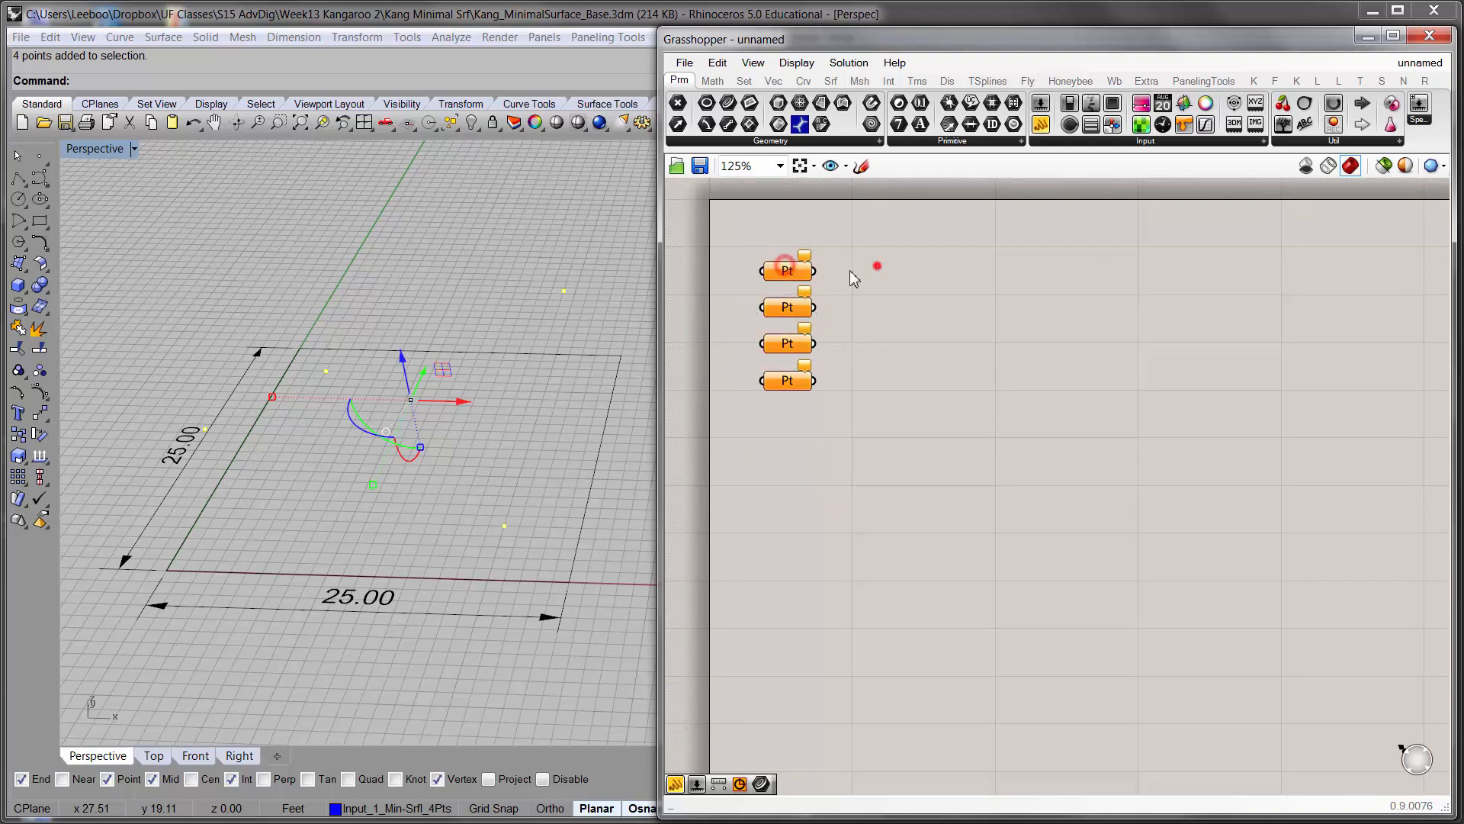
- Reference the far-right Rhino point in the first Point parameter and the near-right point in the second
{"action": "right_click", "coordinate": [804, 275]}
{"action": "left_click", "coordinate": [916, 535]}
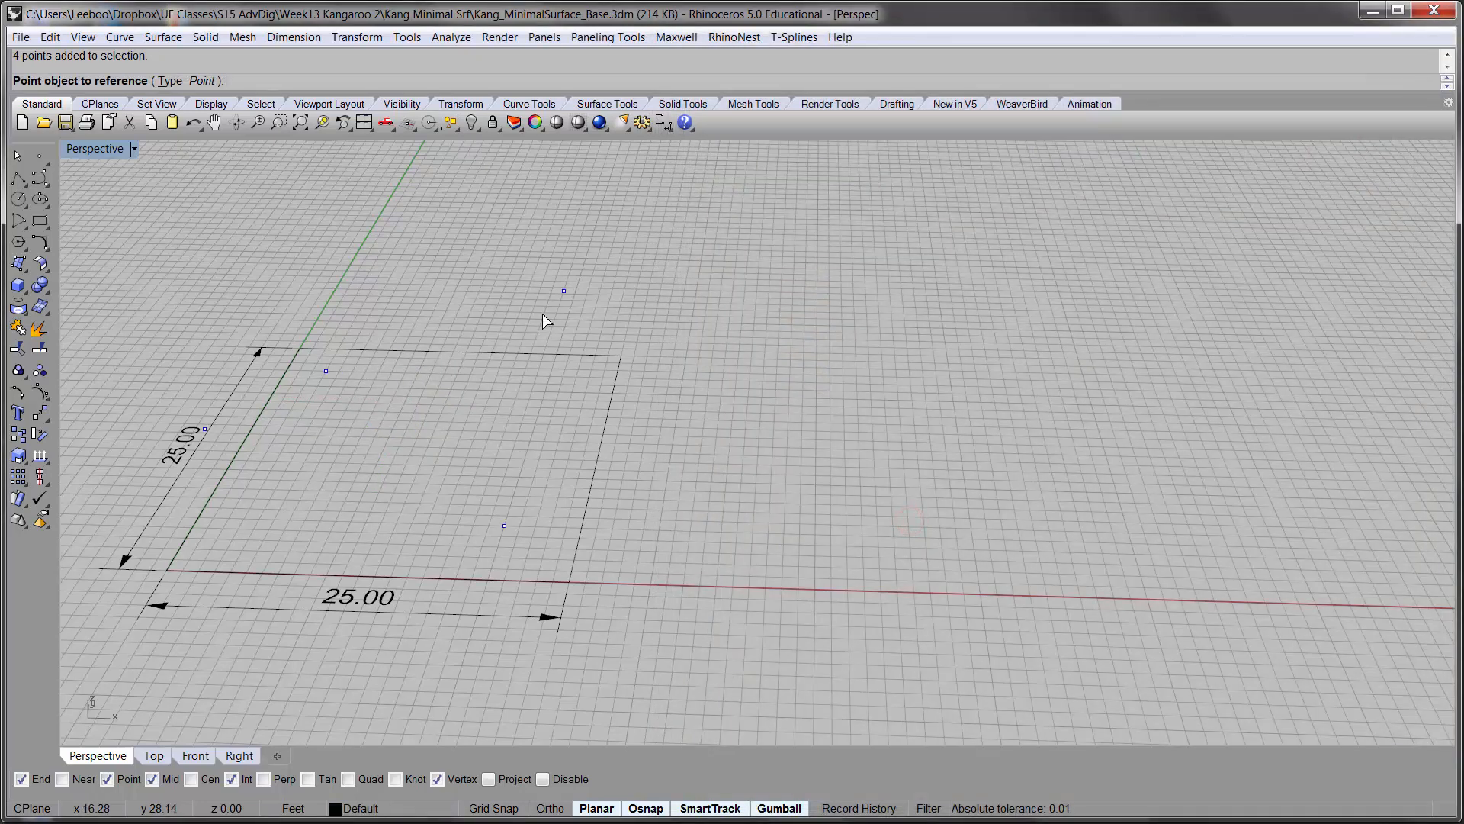
{"action": "left_click", "coordinate": [564, 292]}
{"action": "right_click", "coordinate": [785, 307]}
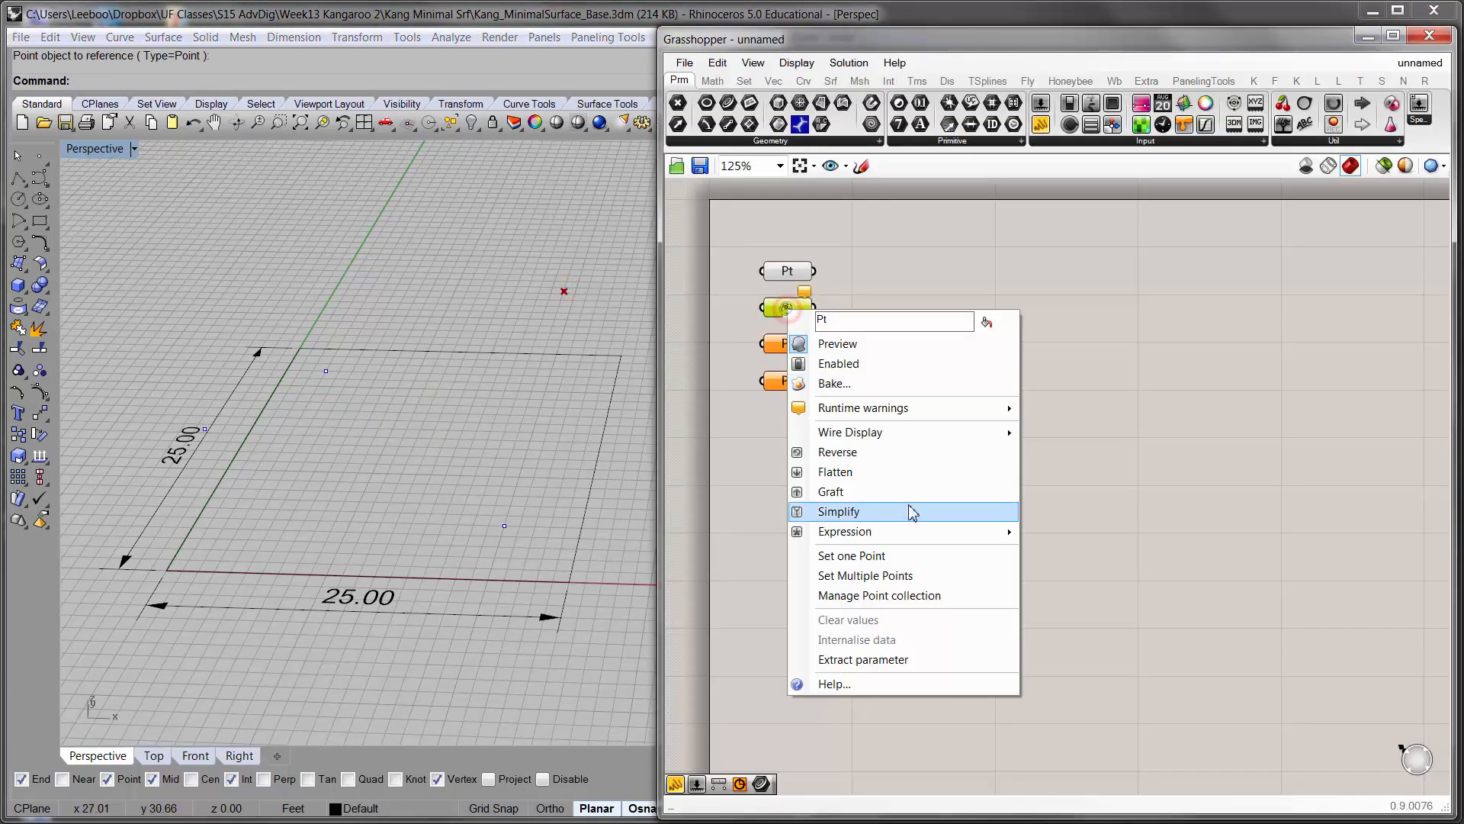
{"action": "left_click", "coordinate": [905, 557]}
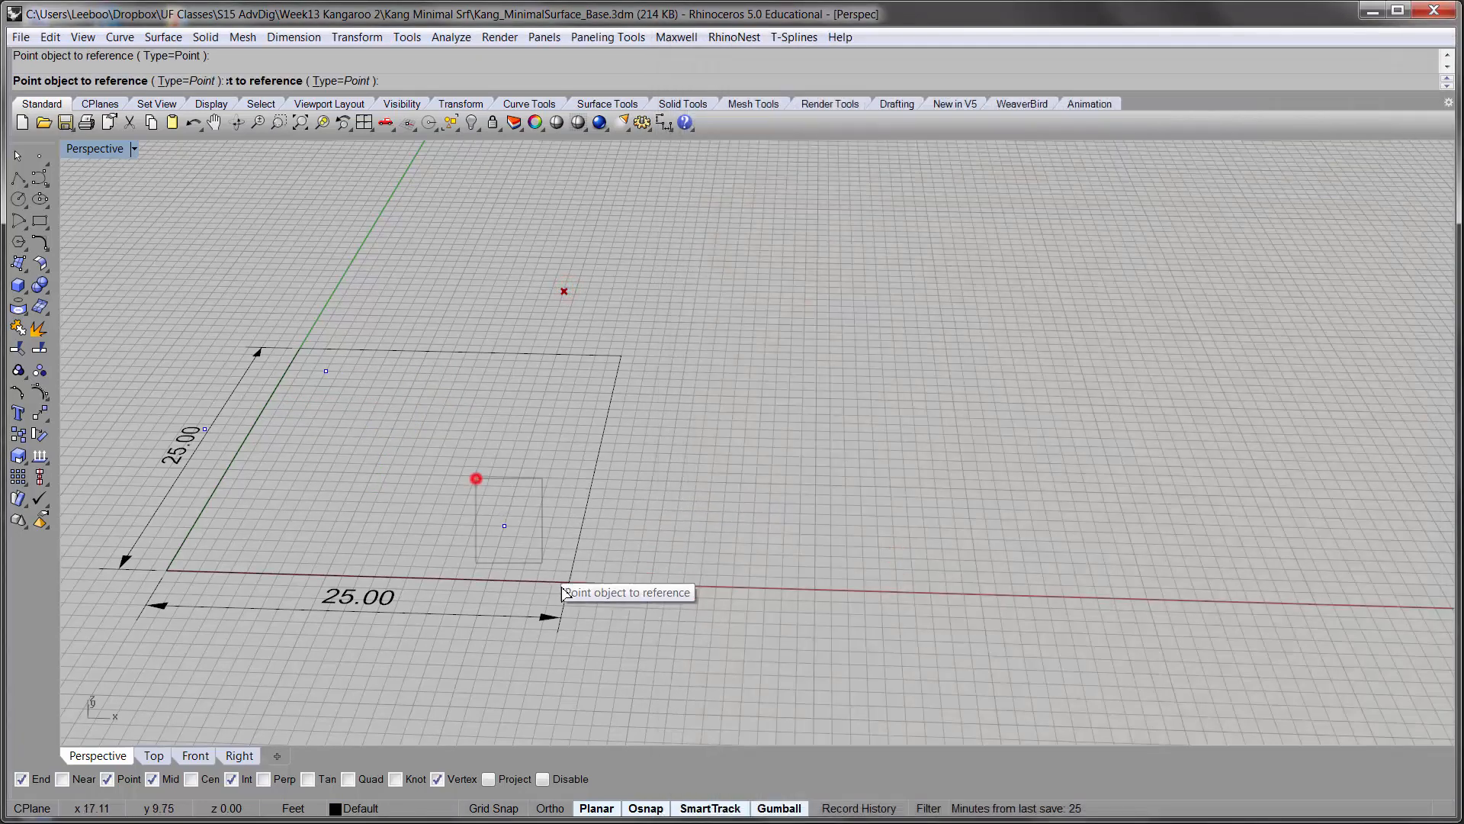
{"action": "left_click", "coordinate": [505, 526]}
- Reference the near-left Rhino point in the third Point parameter and the far-left point in the fourth
{"action": "right_click", "coordinate": [788, 341]}
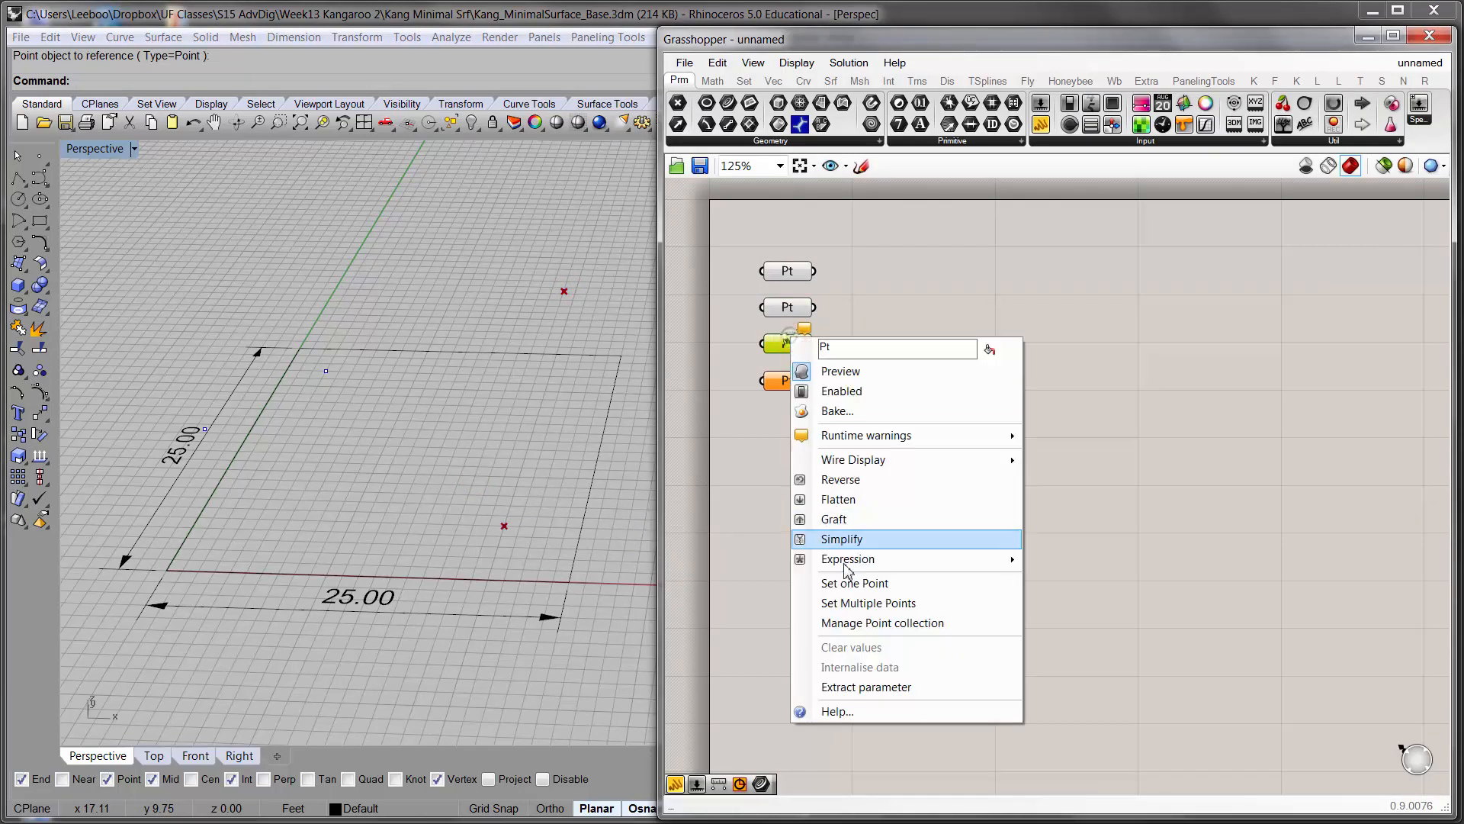
{"action": "left_click", "coordinate": [845, 581]}
{"action": "left_click_drag", "start_coordinate": [180, 484], "coordinate": [260, 555]}
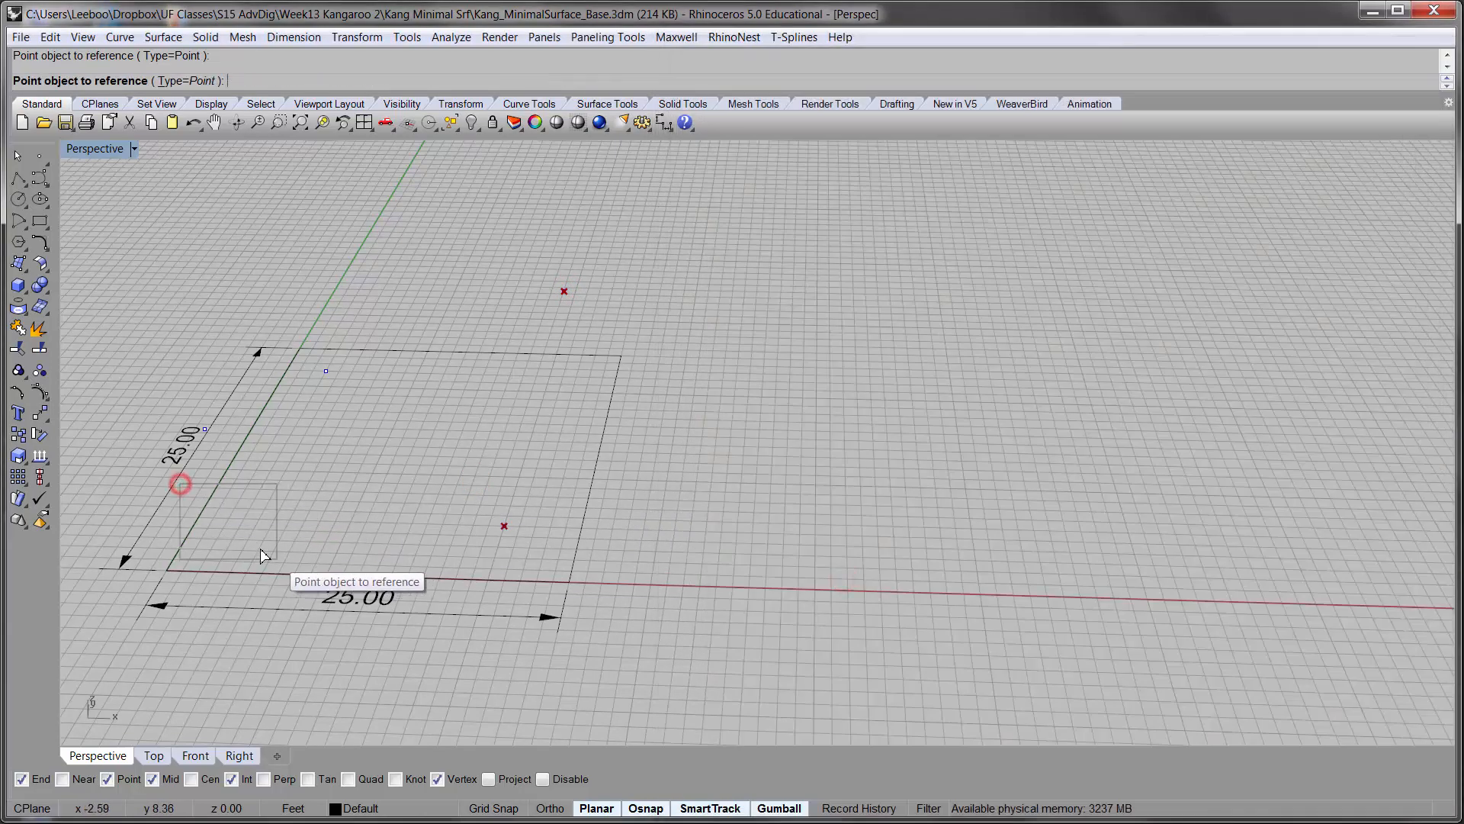
{"action": "left_click", "coordinate": [183, 438]}
{"action": "left_click_drag", "start_coordinate": [183, 414], "coordinate": [221, 469]}
{"action": "left_click", "coordinate": [755, 415]}
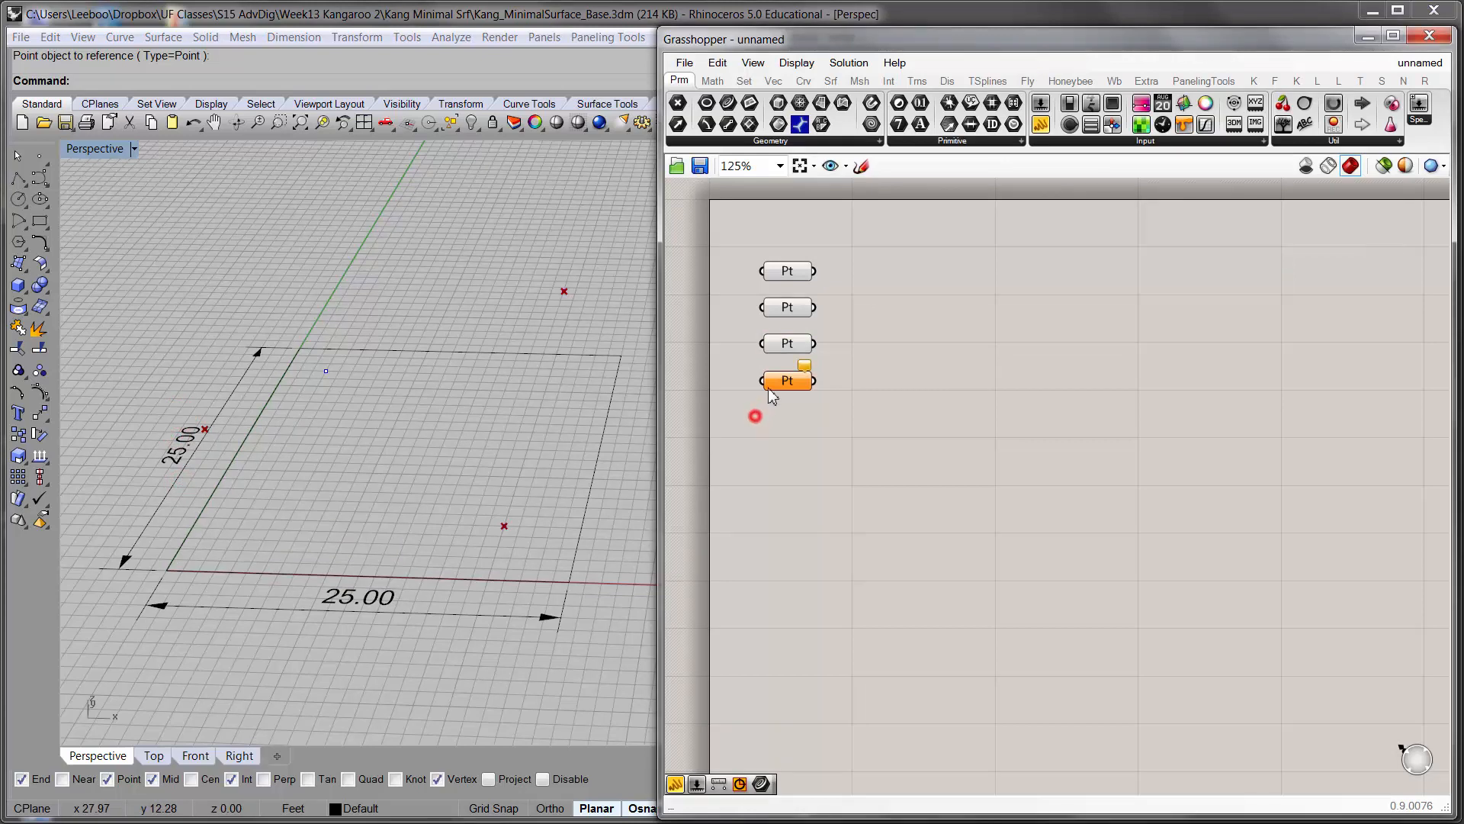
{"action": "right_click", "coordinate": [786, 380]}
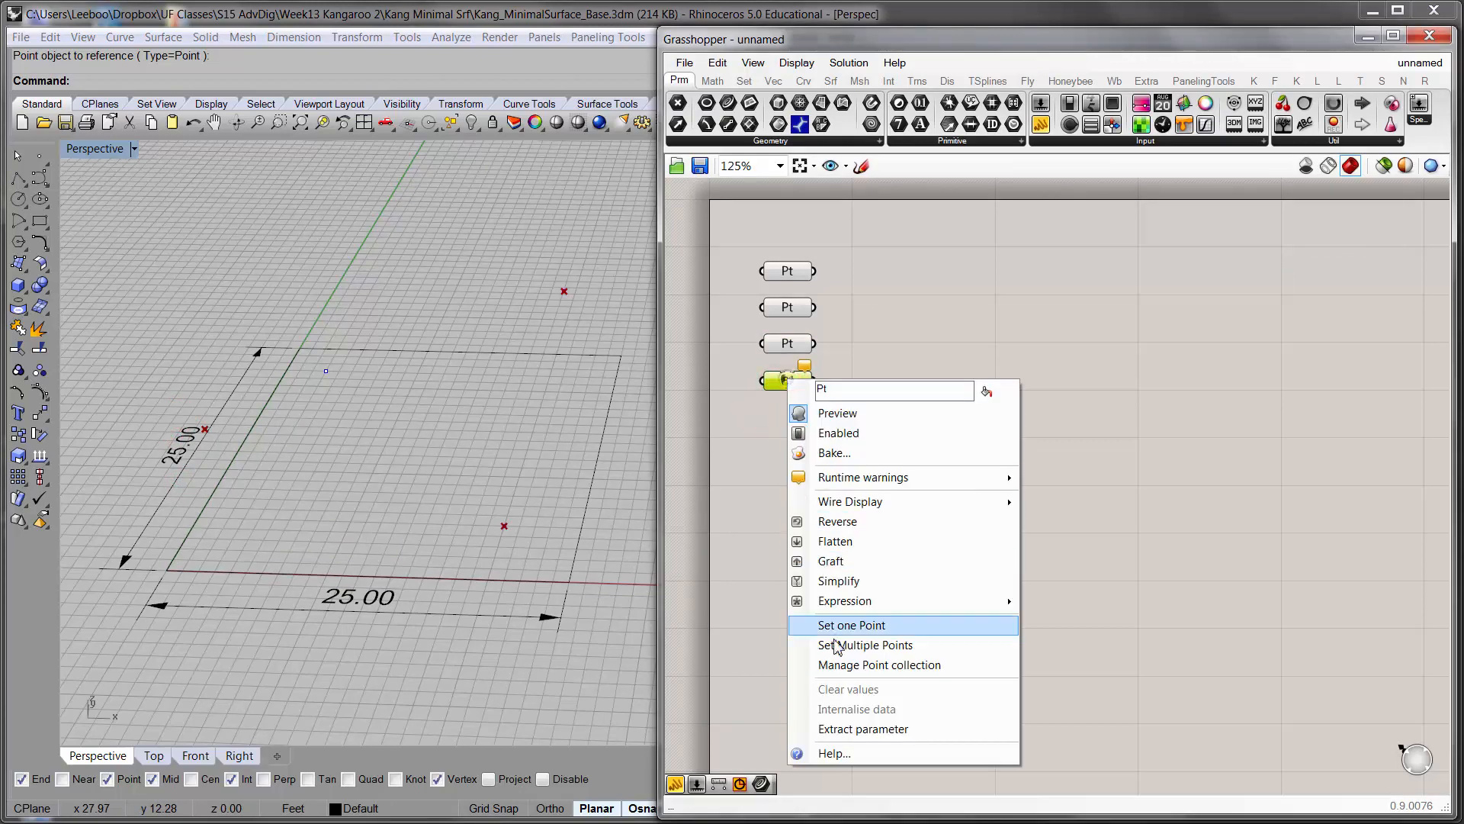
{"action": "left_click", "coordinate": [835, 625]}
{"action": "left_click_drag", "start_coordinate": [278, 327], "coordinate": [435, 439]}
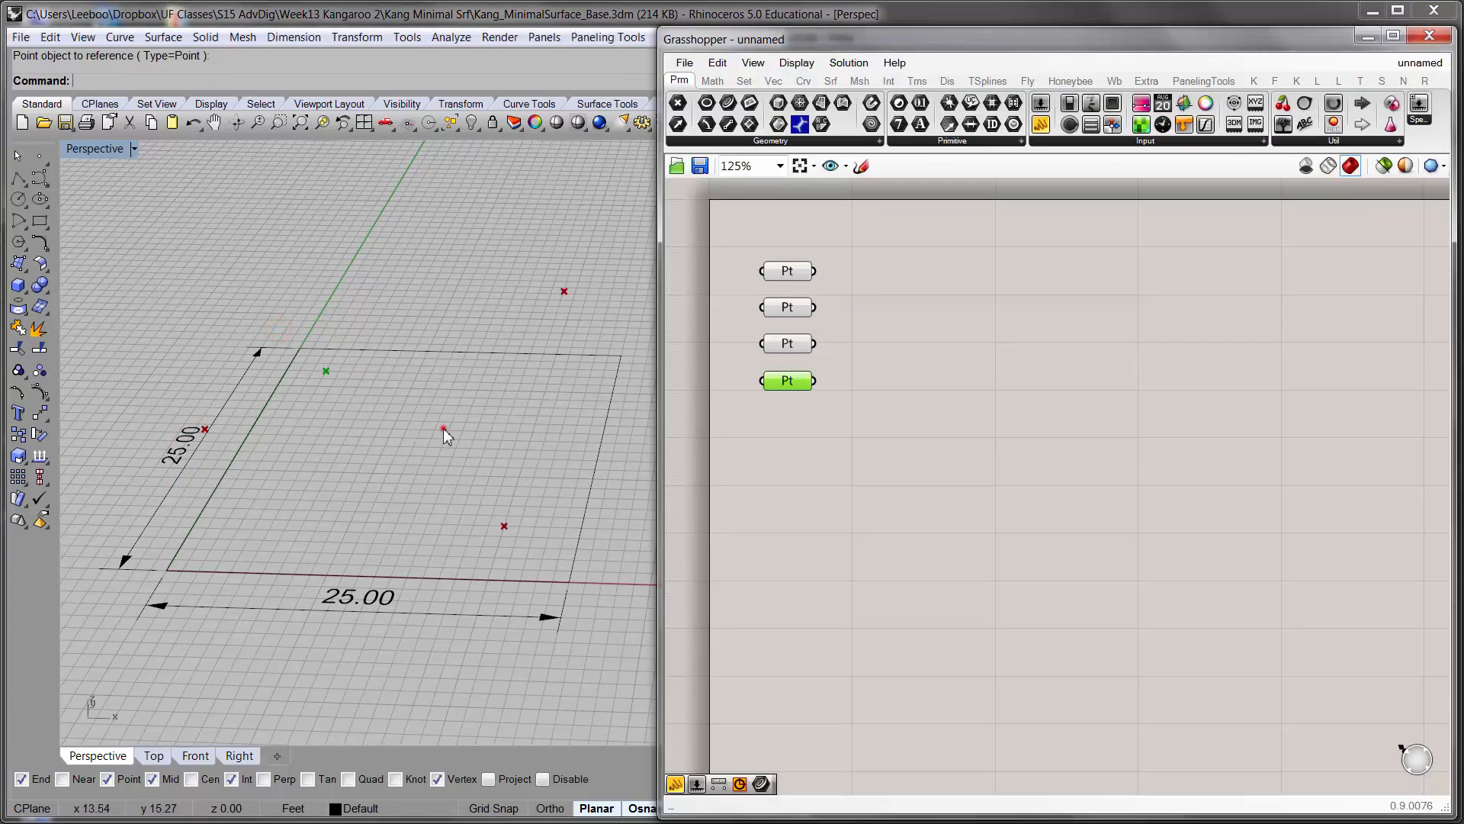
{"action": "right_click_drag", "start_coordinate": [444, 429], "coordinate": [425, 416]}
{"action": "left_click", "coordinate": [877, 422]}
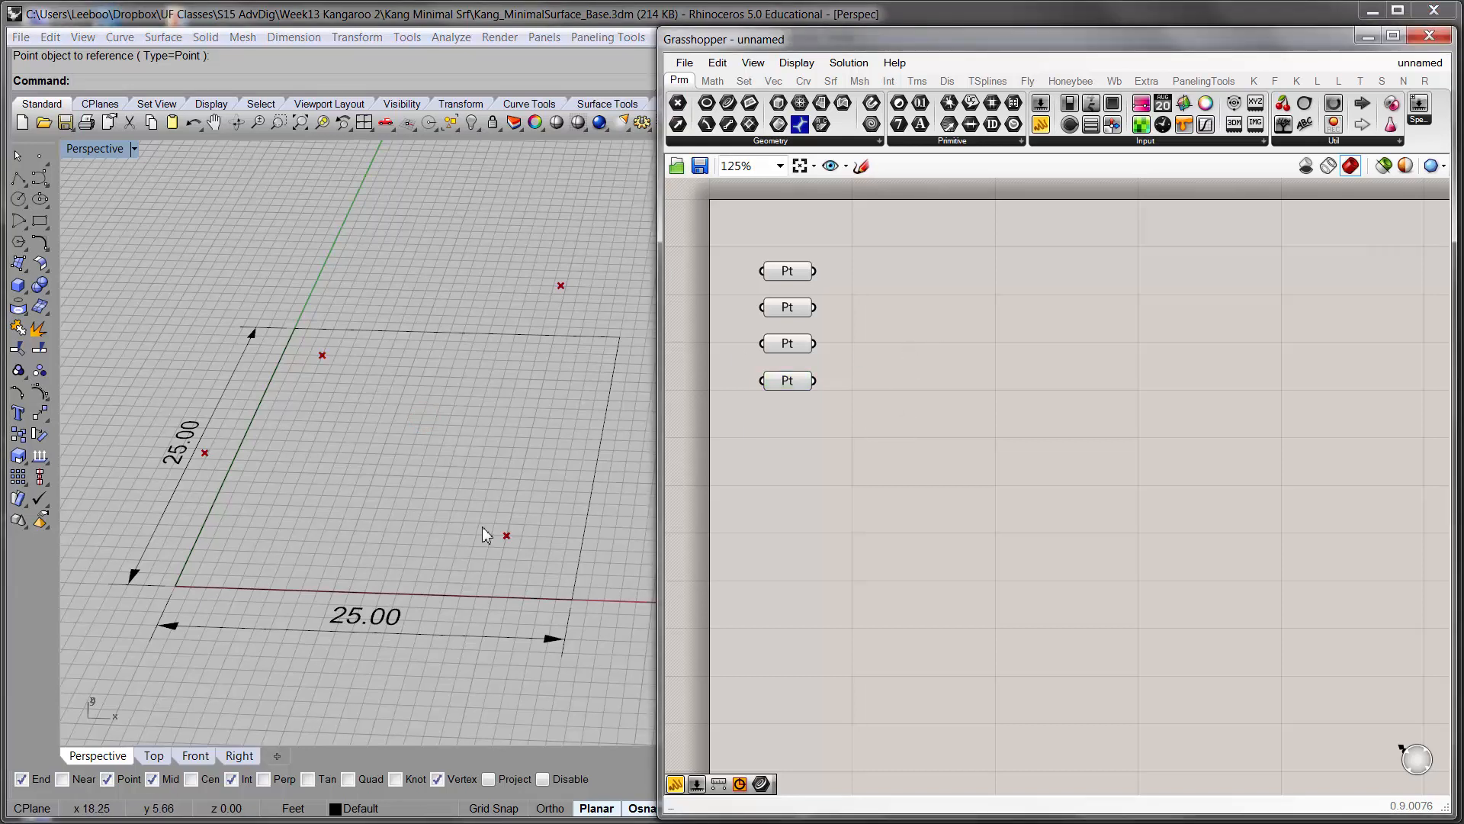
- Add a 4Point Surface component beside the column of Point parameters
{"action": "right_click_drag", "start_coordinate": [482, 487], "coordinate": [459, 488], "text": "shift"}
{"action": "double_click", "coordinate": [1022, 344]}
{"action": "type", "text": "srf"}
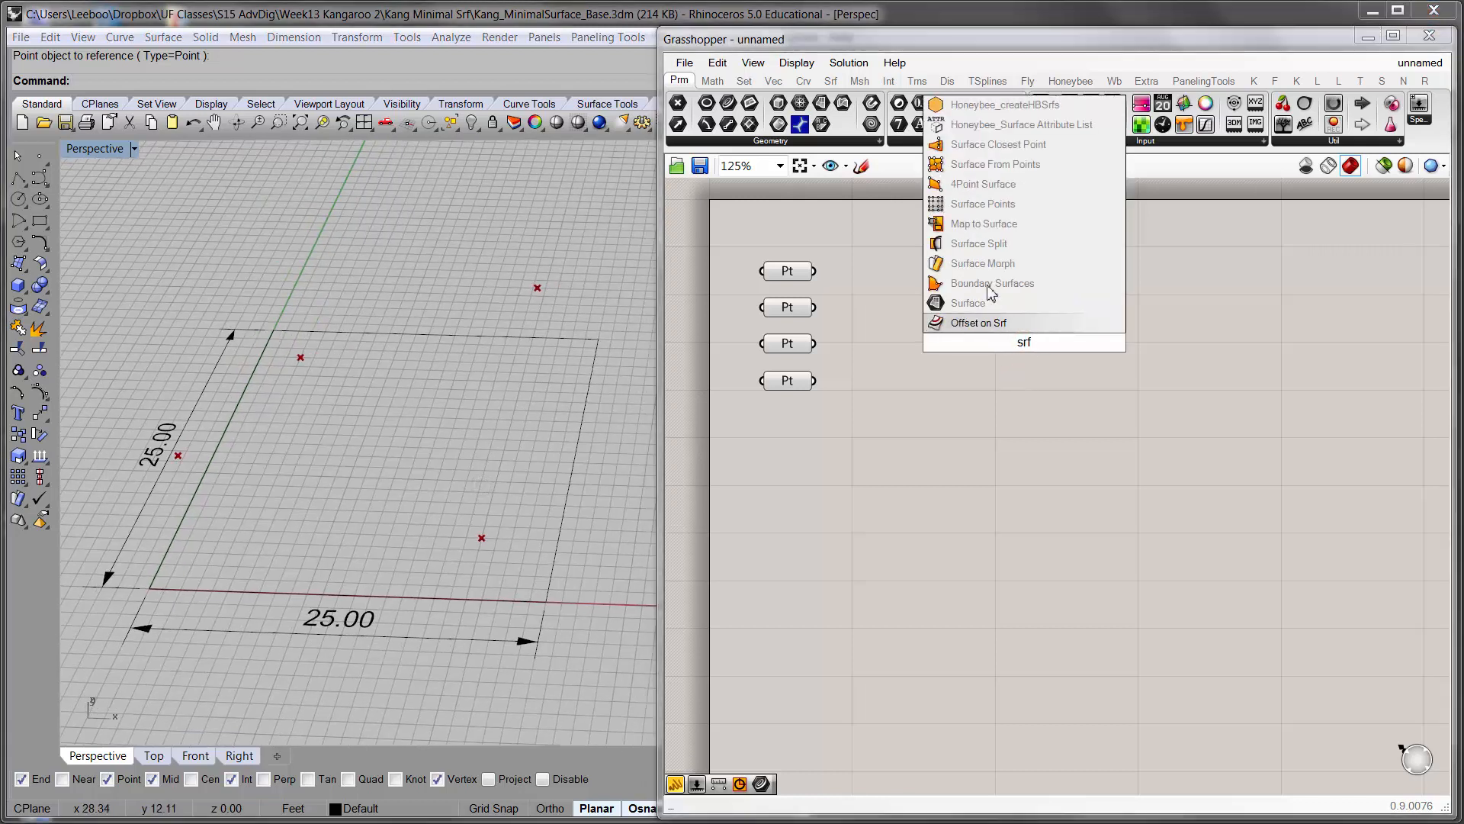
{"action": "left_click", "coordinate": [999, 191]}
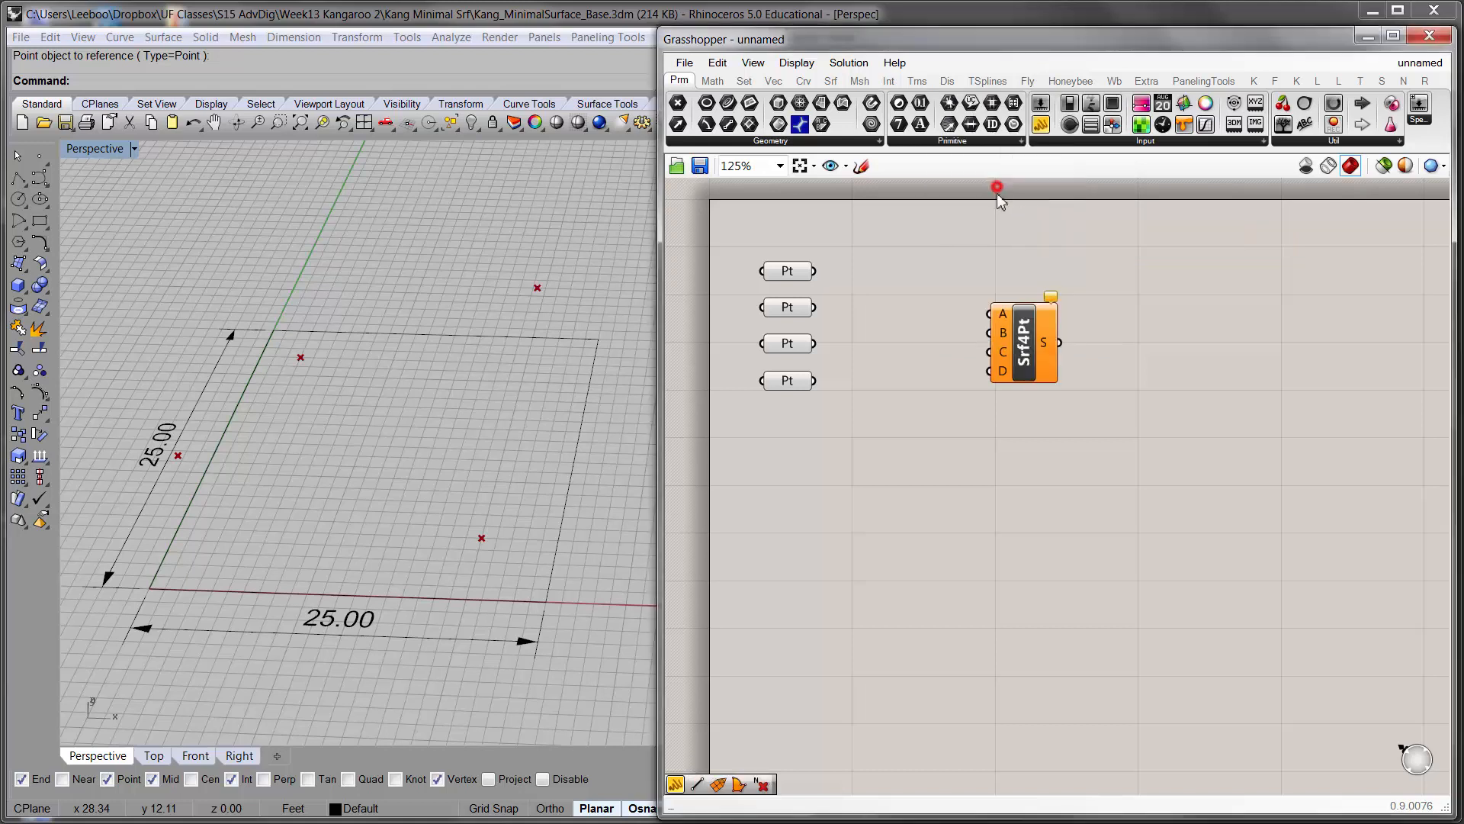
- Wire the four Point parameters in order into inputs A, B, C and D of the 4Point Surface and place it close to them
{"action": "left_click_drag", "start_coordinate": [814, 273], "coordinate": [908, 321]}
{"action": "left_click_drag", "start_coordinate": [815, 308], "coordinate": [904, 331]}
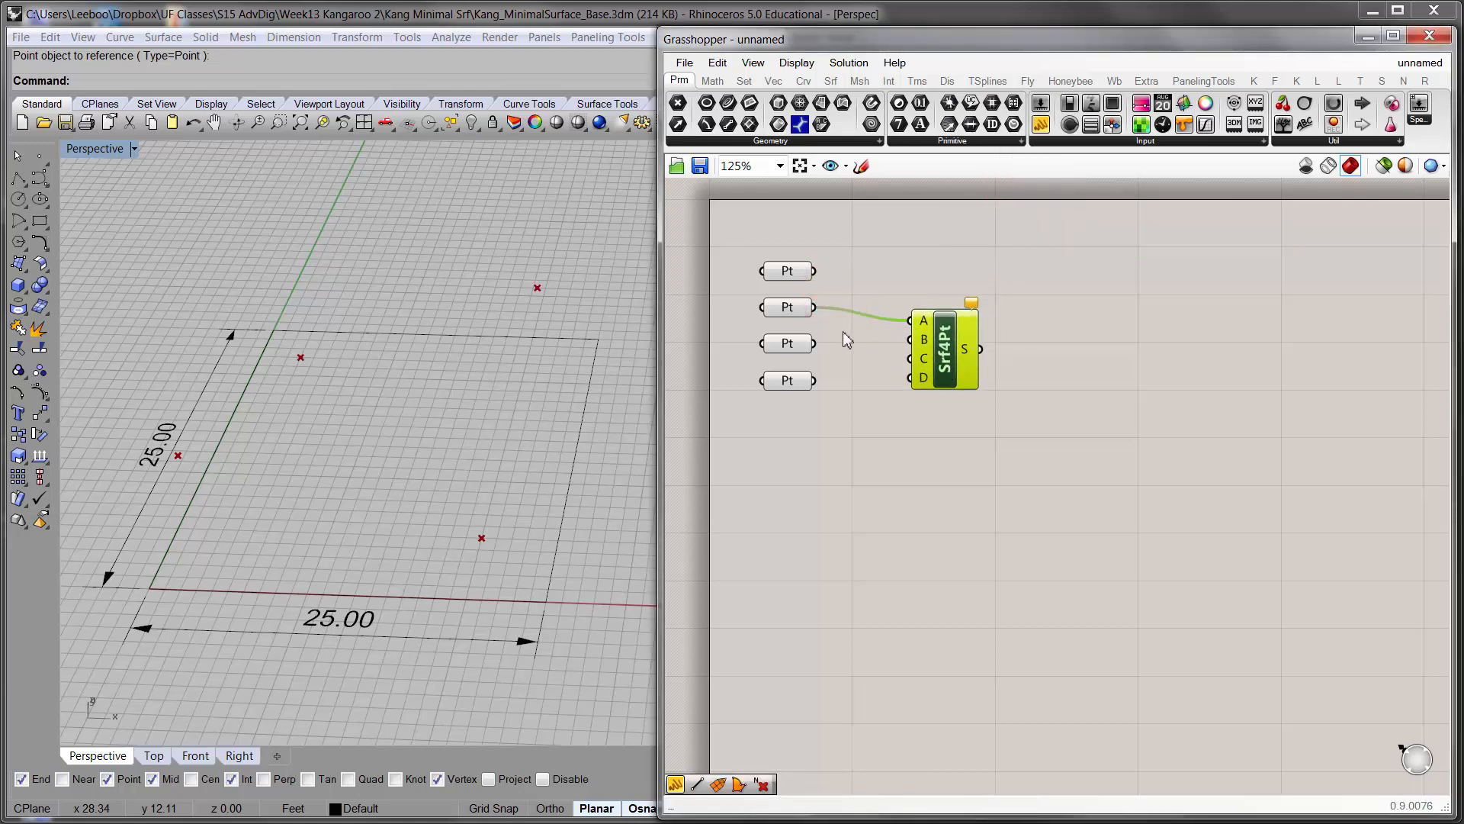
{"action": "key", "text": "ctrl+z"}
{"action": "left_click_drag", "start_coordinate": [818, 307], "coordinate": [920, 356]}
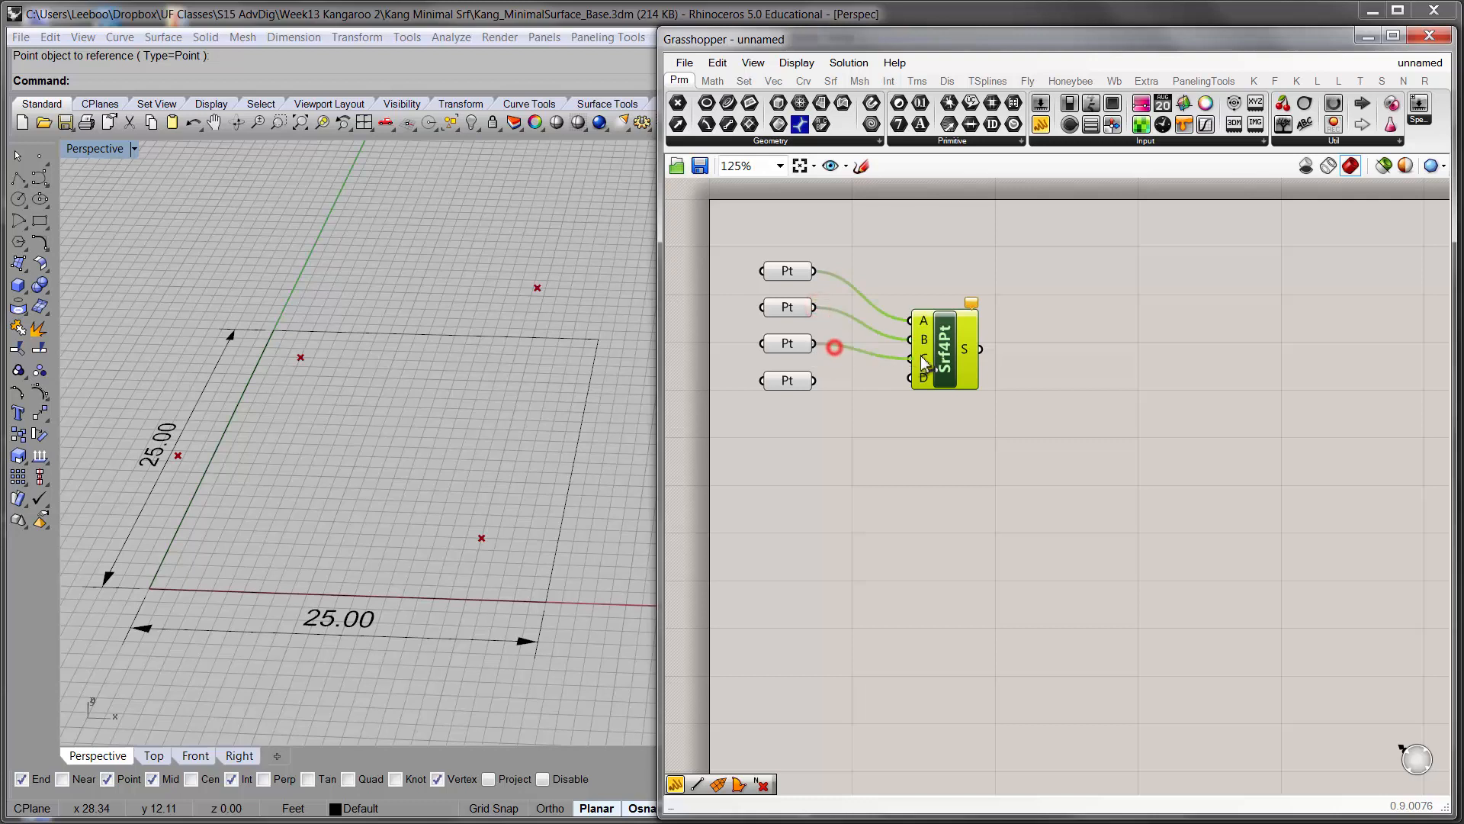
{"action": "left_click_drag", "start_coordinate": [815, 380], "coordinate": [885, 403]}
{"action": "left_click", "coordinate": [977, 356]}
{"action": "left_click", "coordinate": [878, 496]}
{"action": "right_click_drag", "start_coordinate": [415, 482], "coordinate": [389, 414]}
{"action": "scroll", "coordinate": [369, 405], "scroll_direction": "up", "scroll_amount": 5}
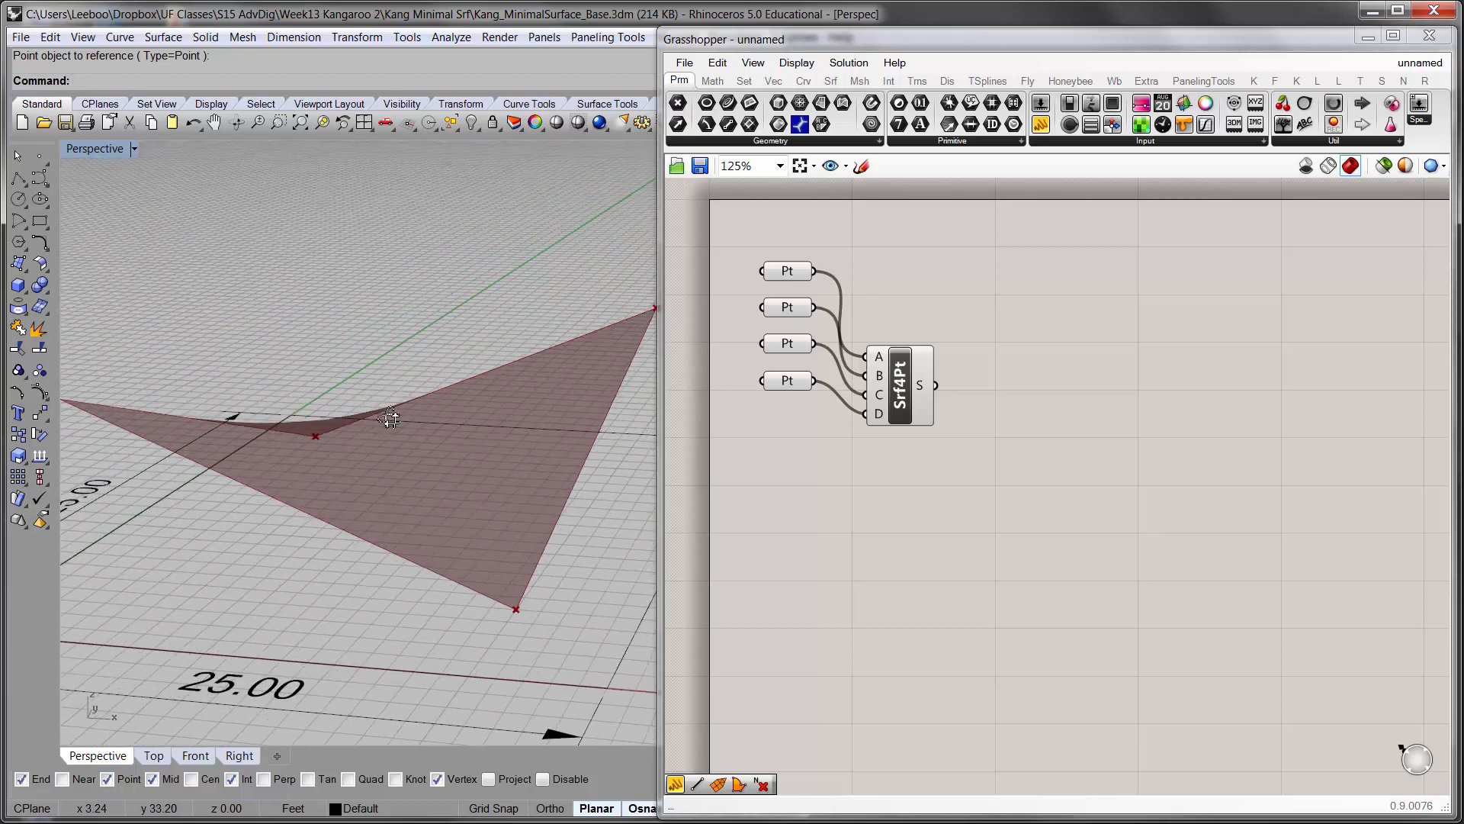
{"action": "left_click", "coordinate": [903, 448]}
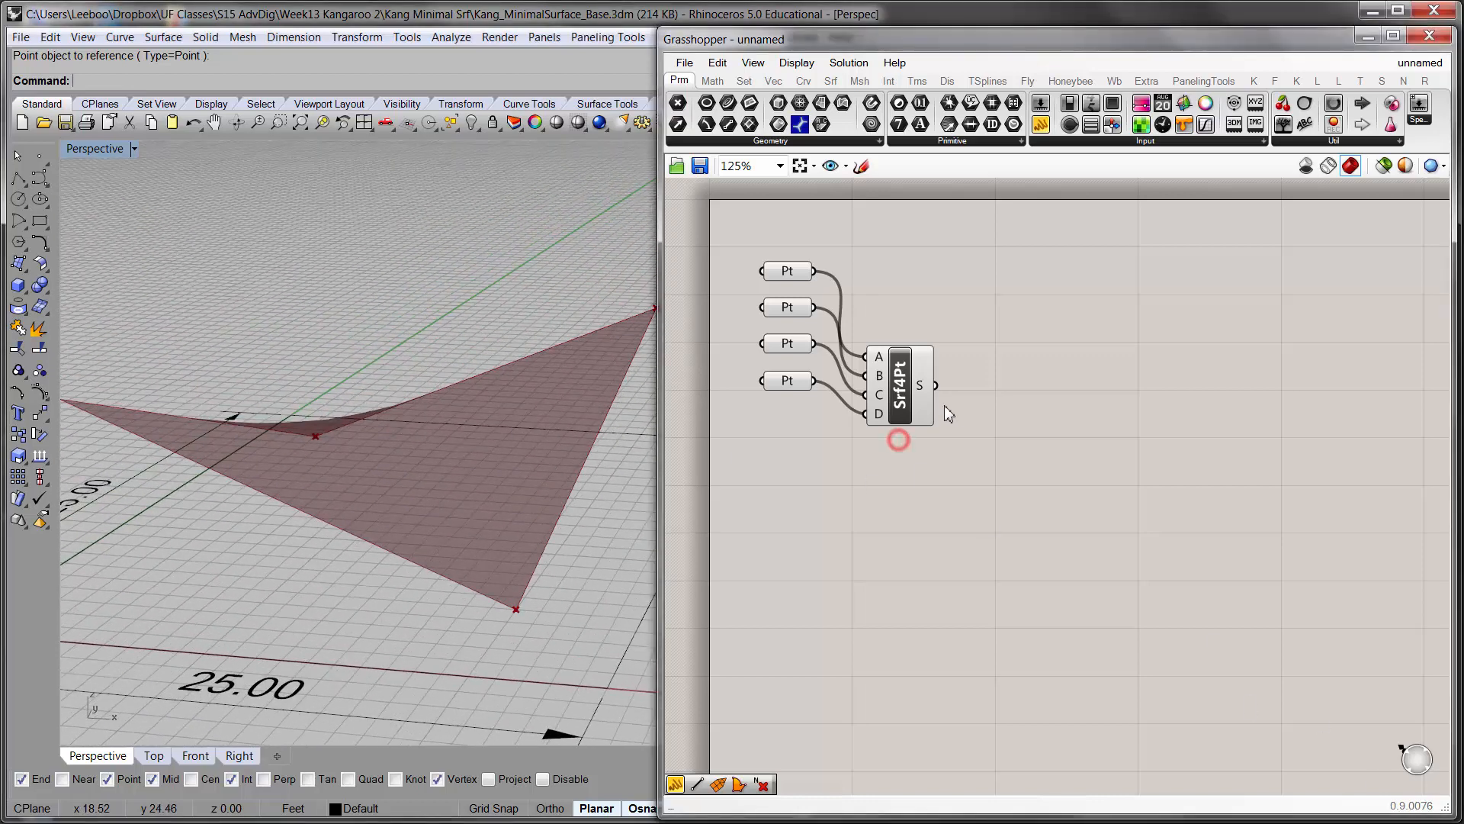
{"action": "right_click_drag", "start_coordinate": [944, 405], "coordinate": [945, 417]}
{"action": "double_click", "coordinate": [992, 420]}
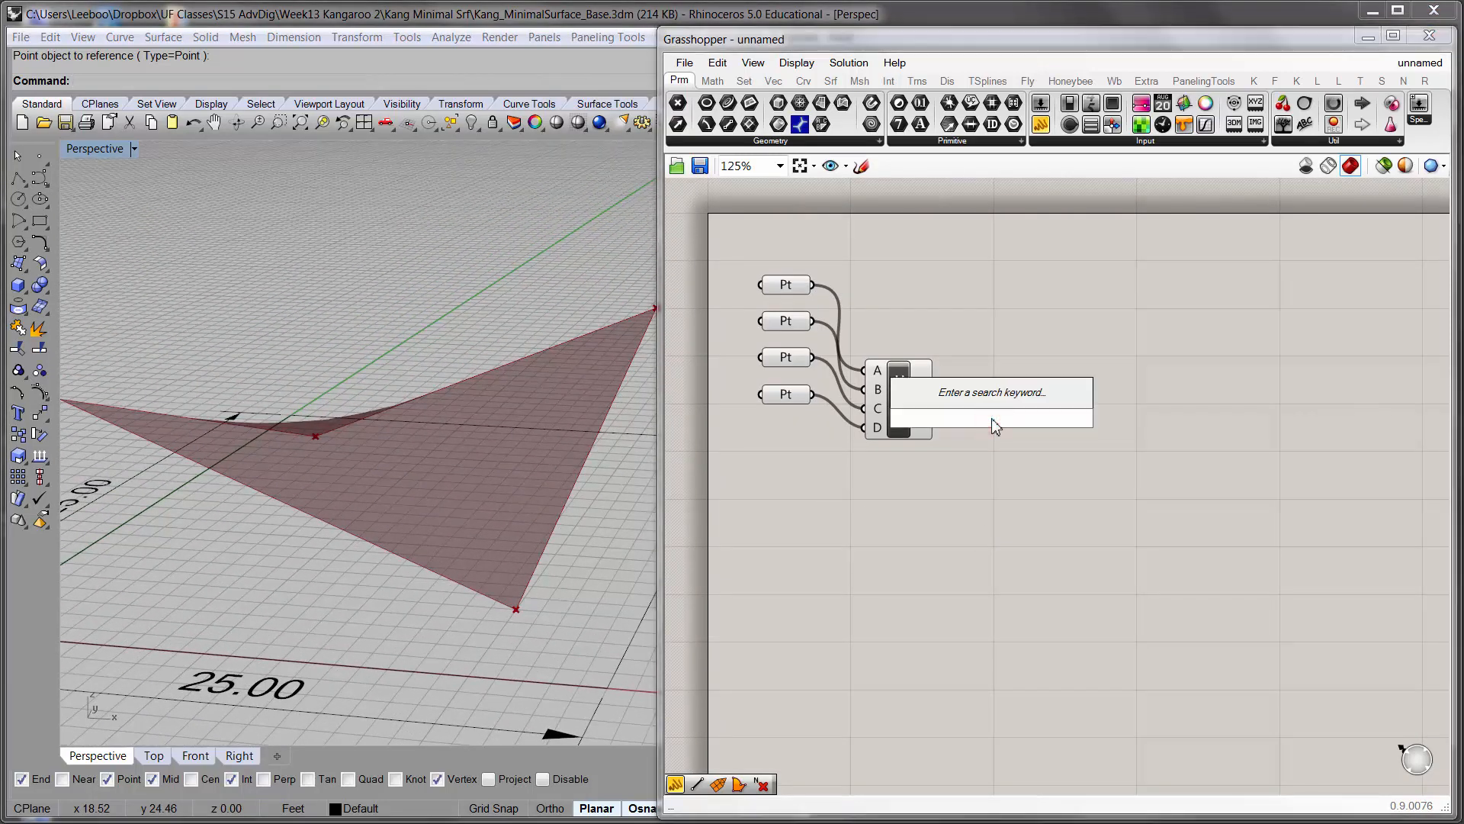
{"action": "type", "text": "srf di"}
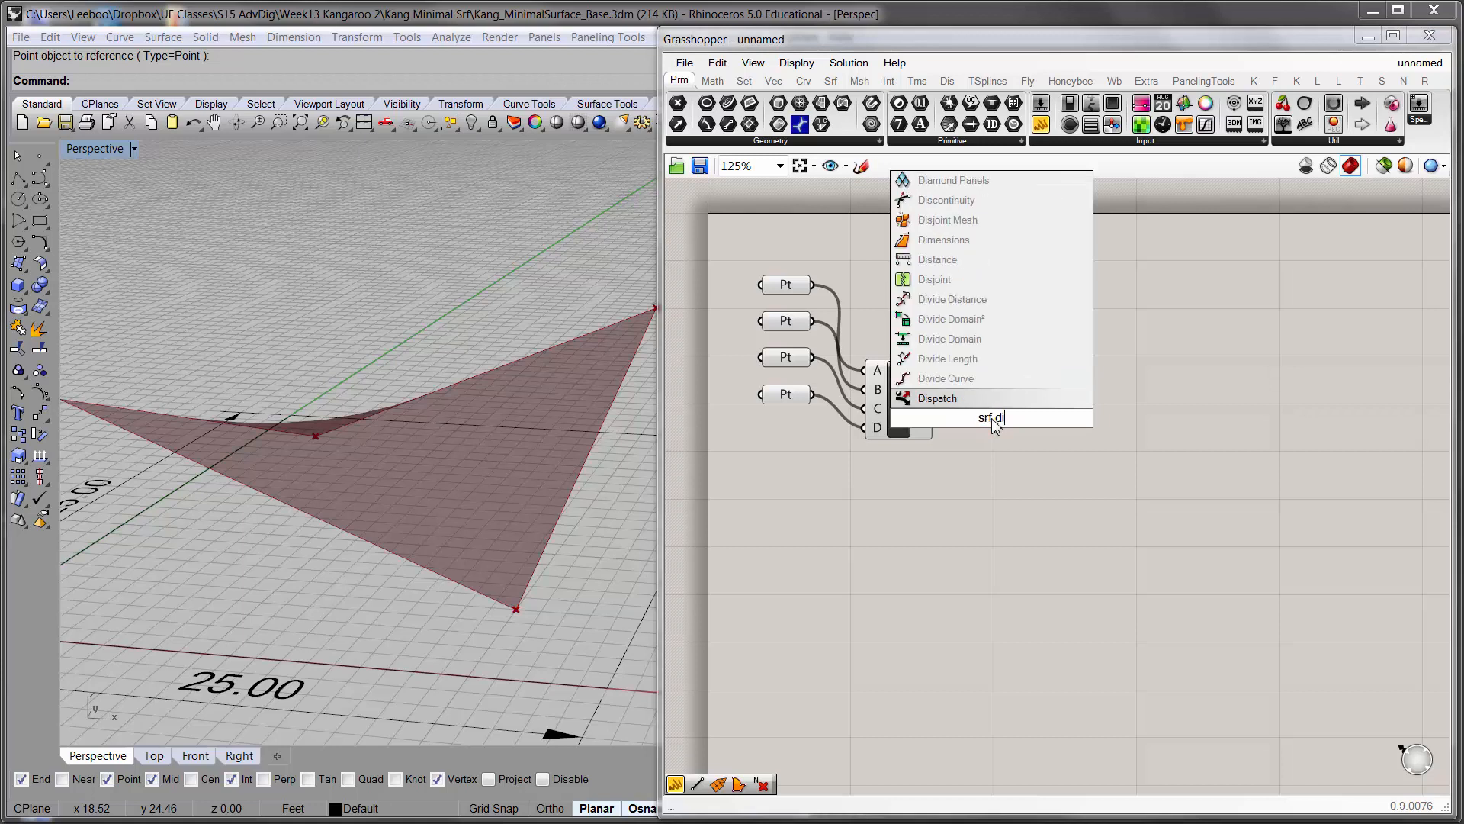
{"action": "type", "text": "v"}
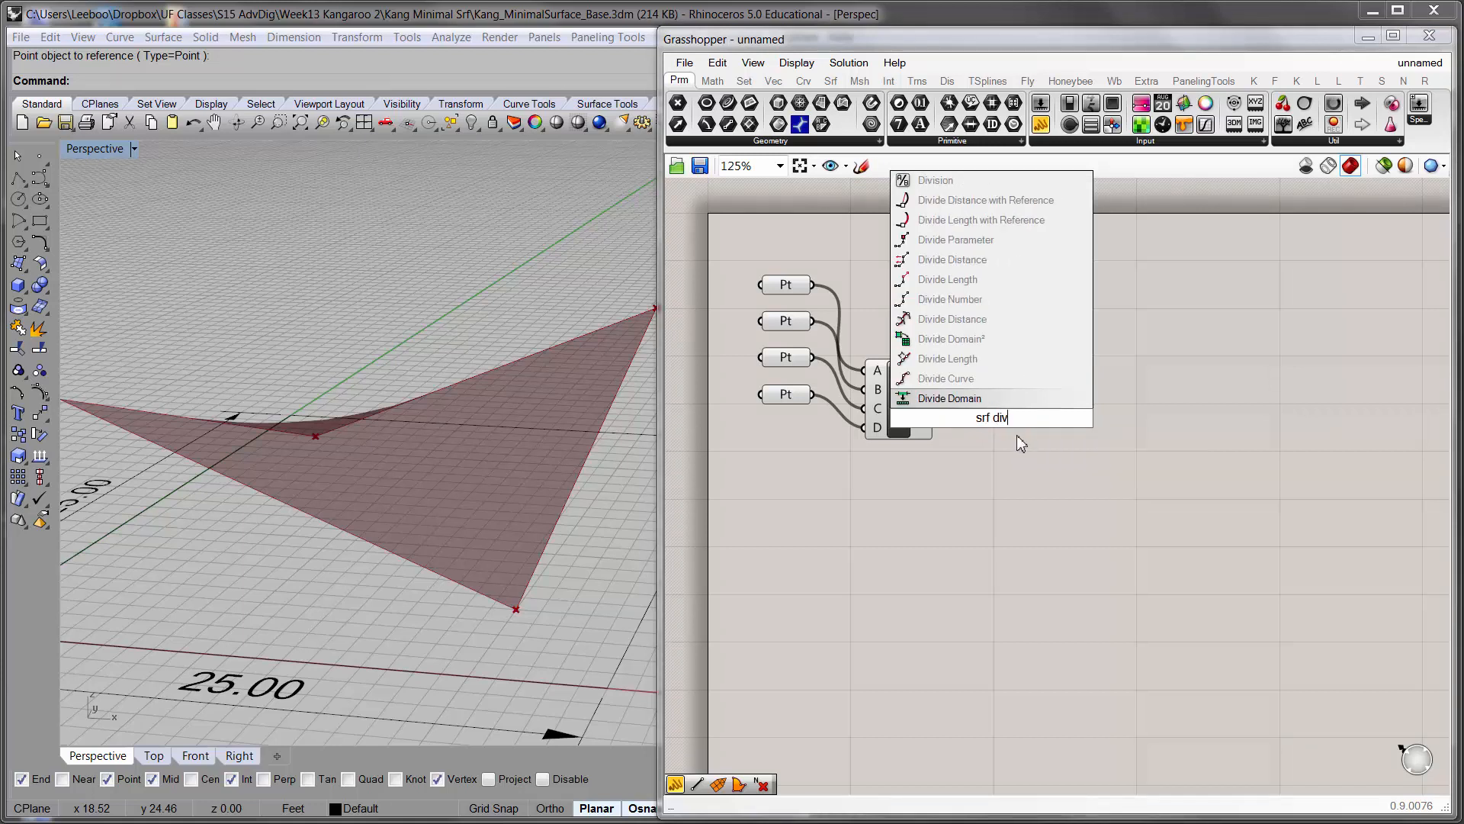
{"action": "key", "text": "Escape"}
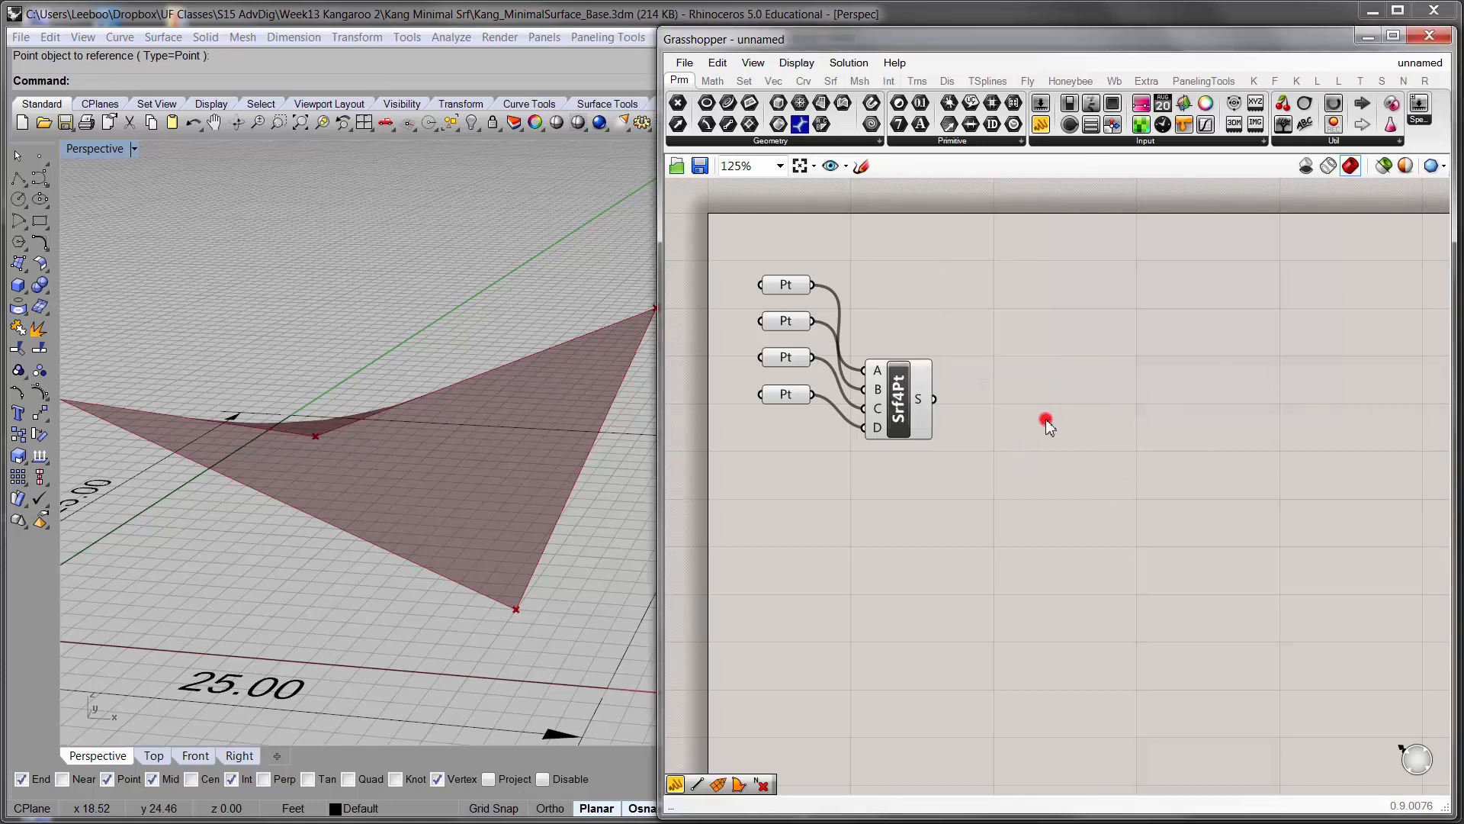
- Add a Divide Surface component and connect the 4Point Surface output to its surface input
{"action": "double_click", "coordinate": [1046, 419]}
{"action": "type", "text": "divide s"}
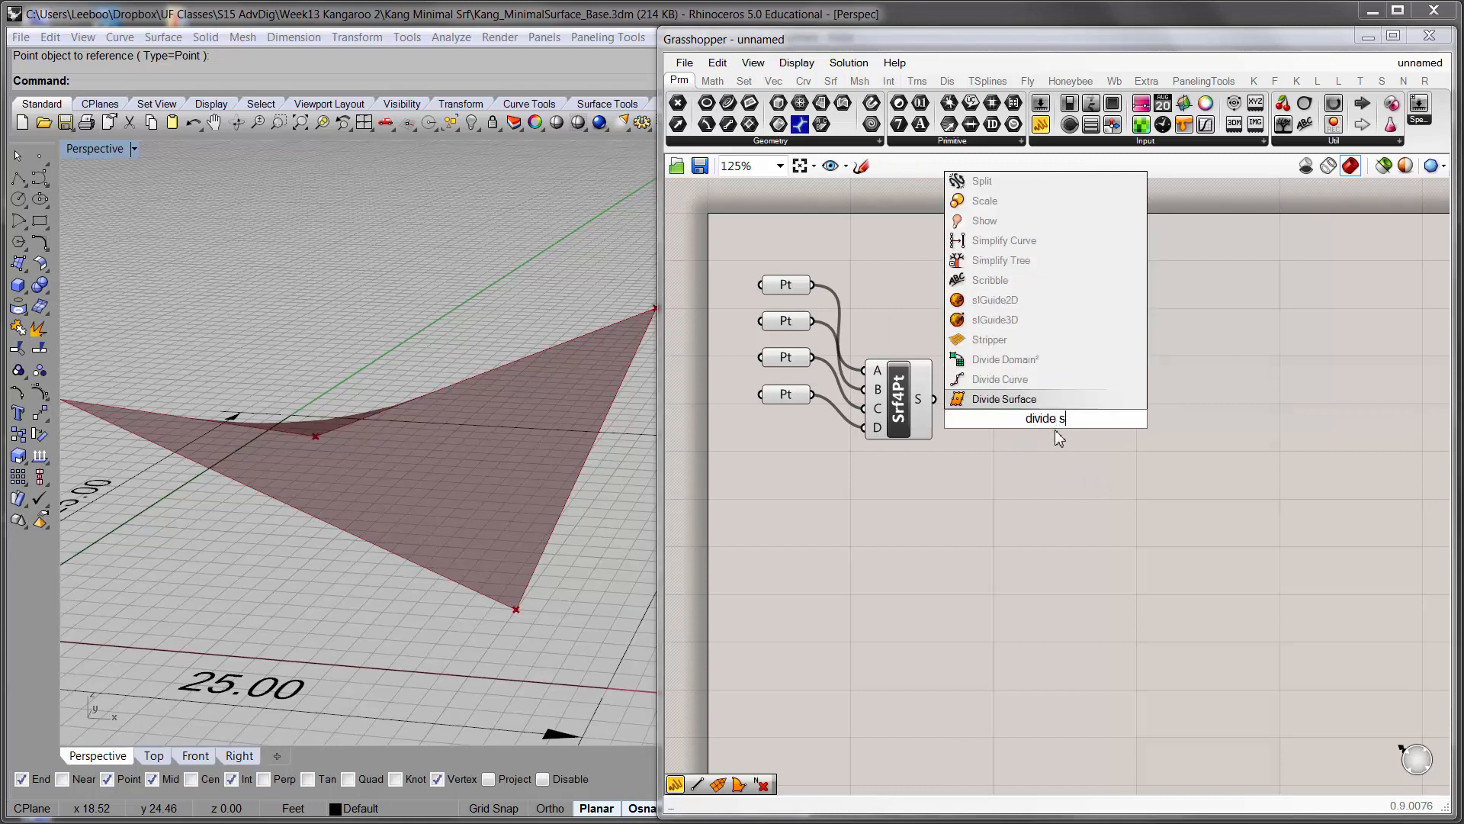
{"action": "left_click", "coordinate": [1007, 400]}
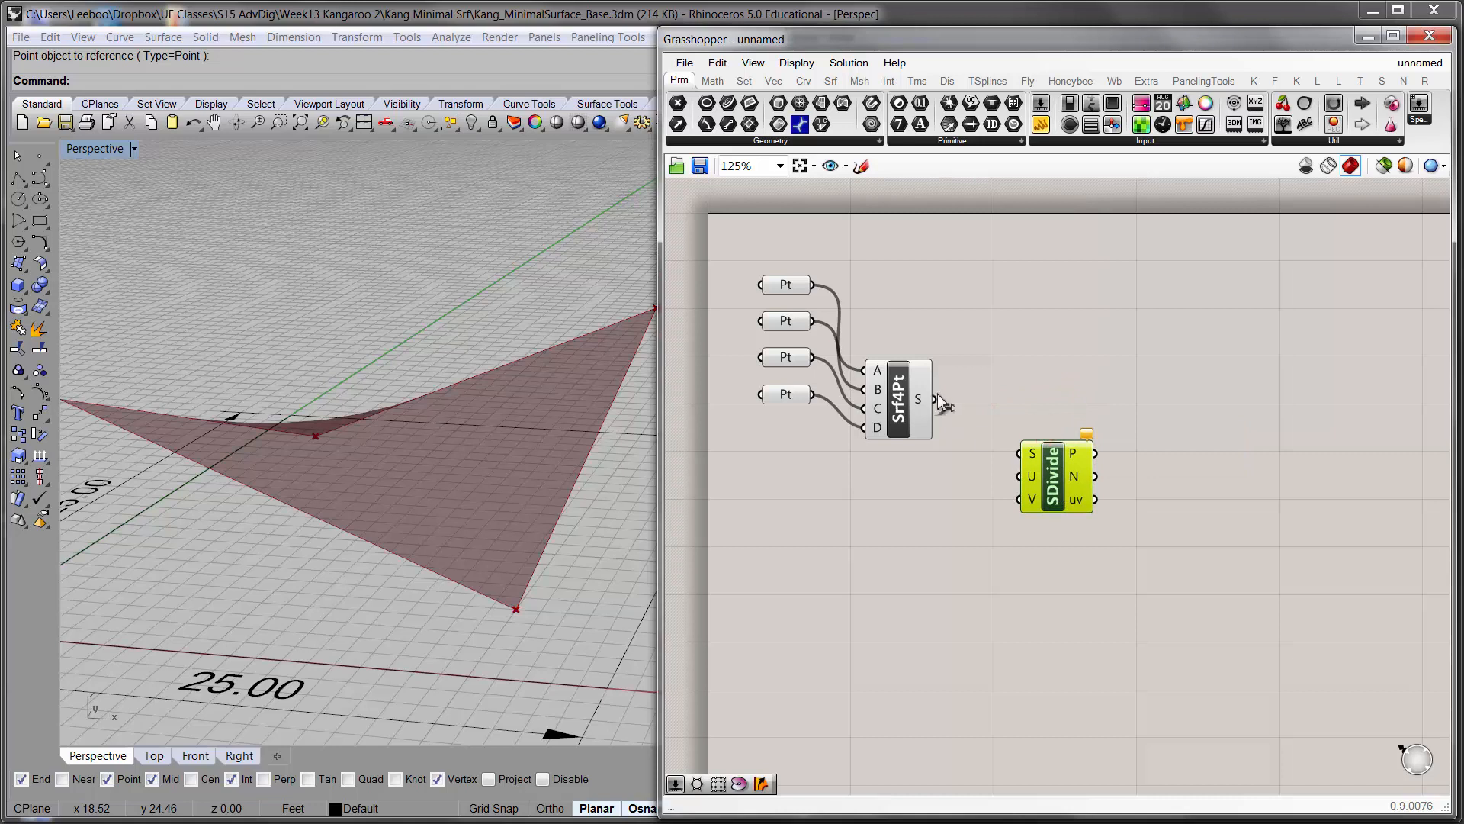
{"action": "left_click_drag", "start_coordinate": [935, 399], "coordinate": [1020, 453]}
- Add an integer number slider from 0 to 30, set it to 15 and connect it to the Divide Surface U count
{"action": "double_click", "coordinate": [870, 502]}
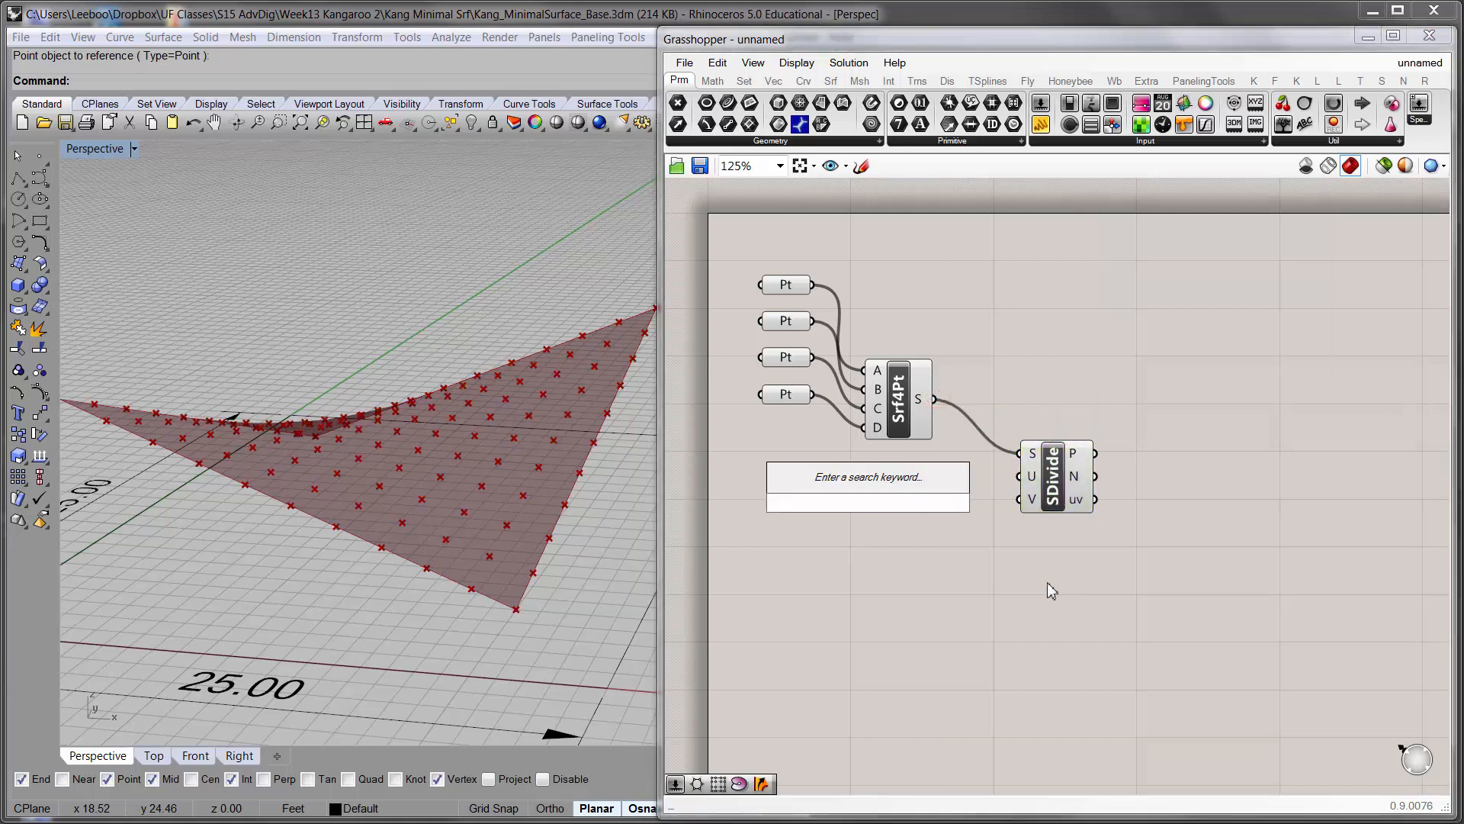
{"action": "type", "text": "0<"}
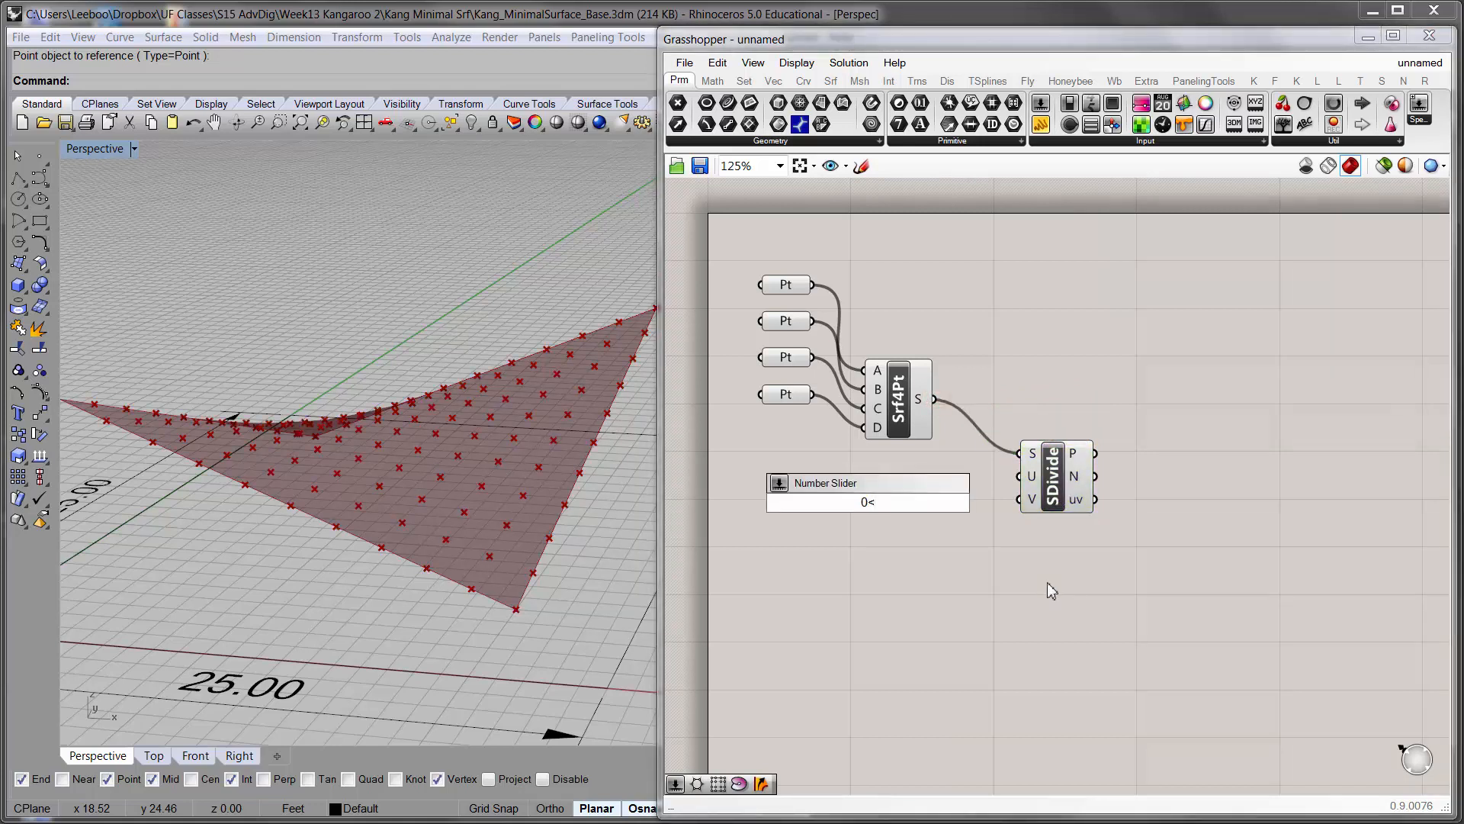
{"action": "type", "text": "10"}
{"action": "key", "text": "Return"}
{"action": "left_click_drag", "start_coordinate": [917, 511], "coordinate": [888, 491]}
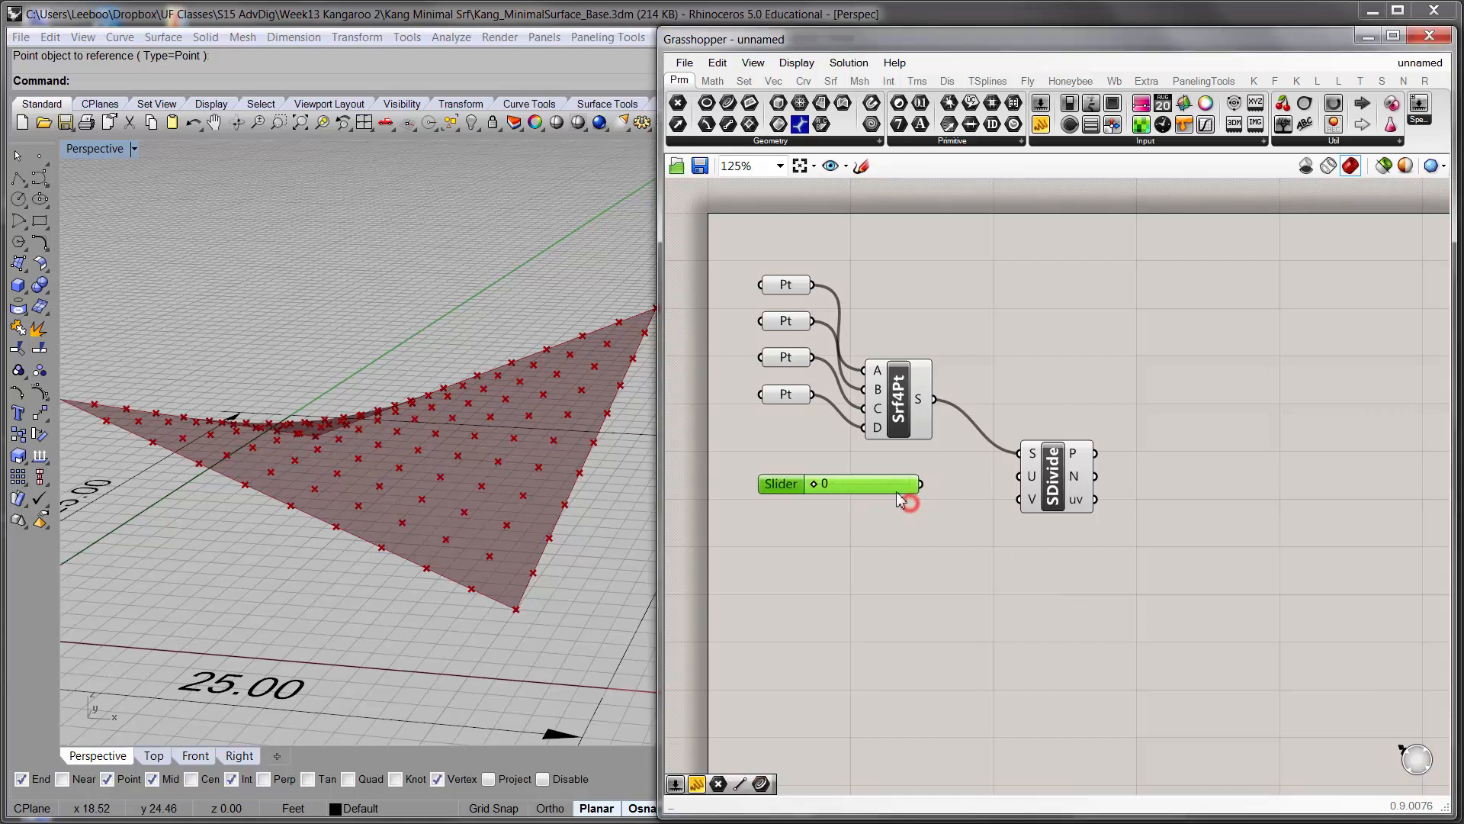
{"action": "double_click", "coordinate": [829, 482]}
{"action": "type", "text": "15"}
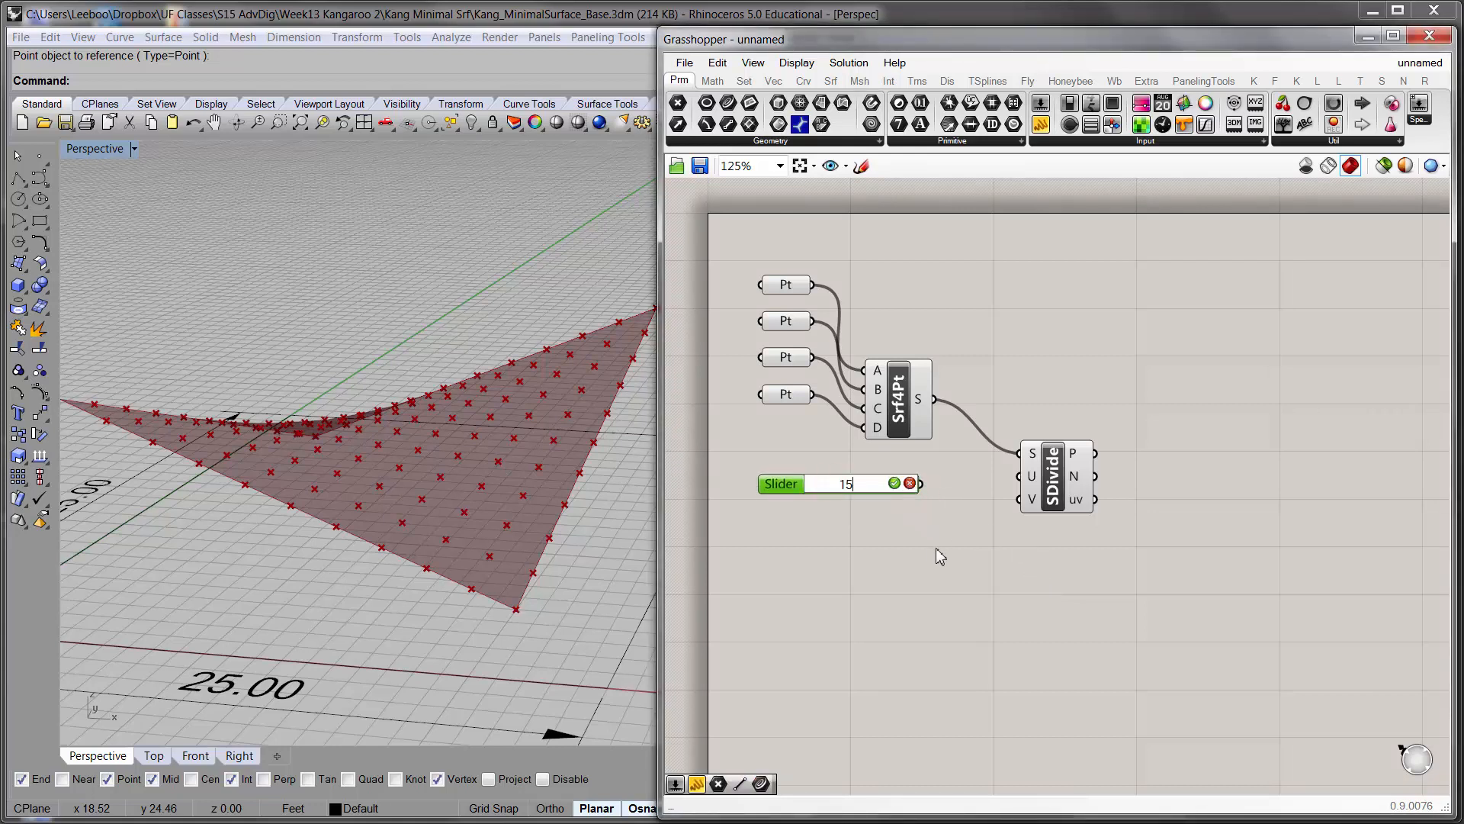
{"action": "left_click", "coordinate": [894, 484]}
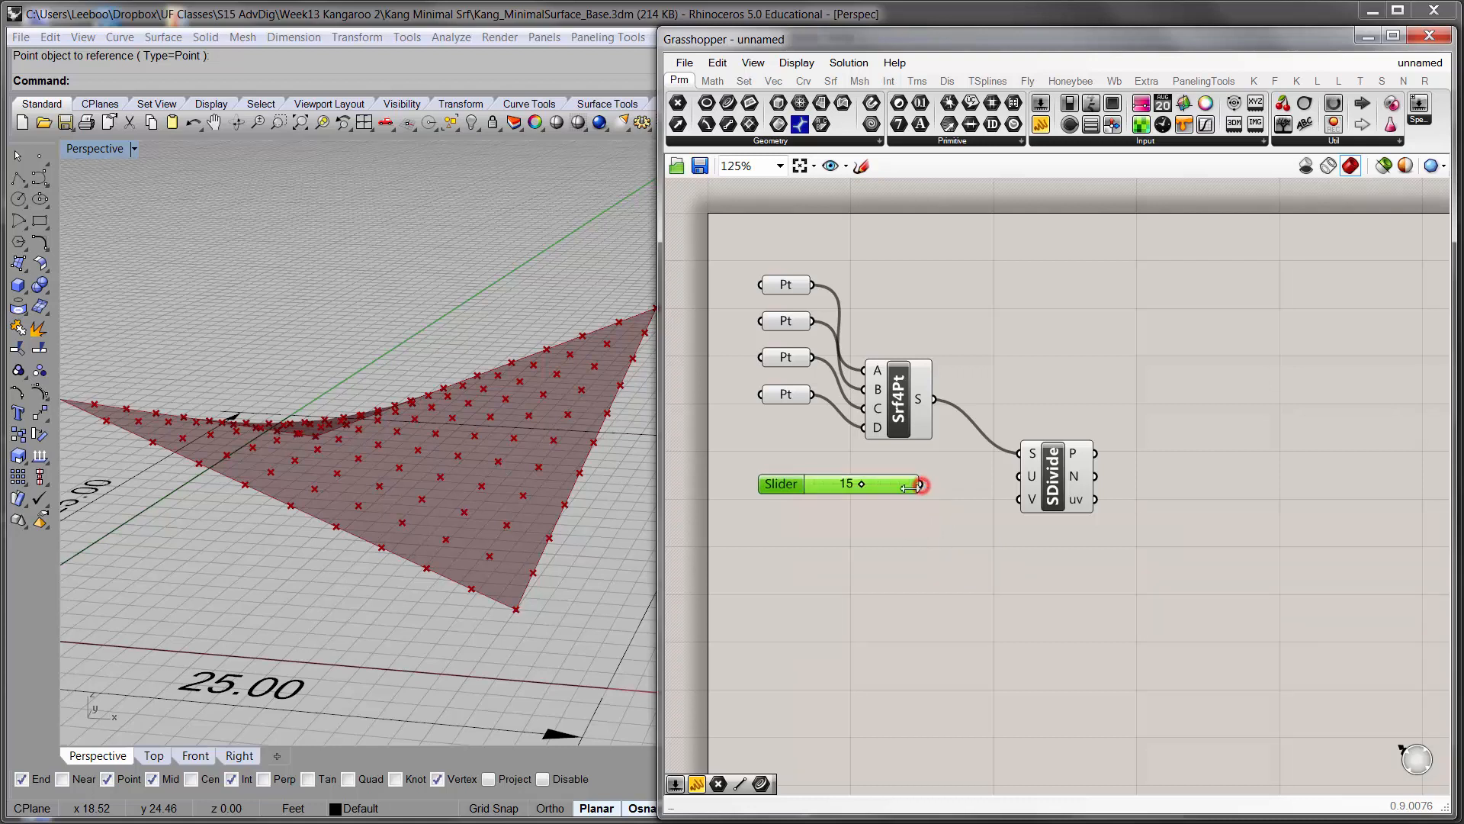
{"action": "left_click_drag", "start_coordinate": [921, 483], "coordinate": [1019, 476]}
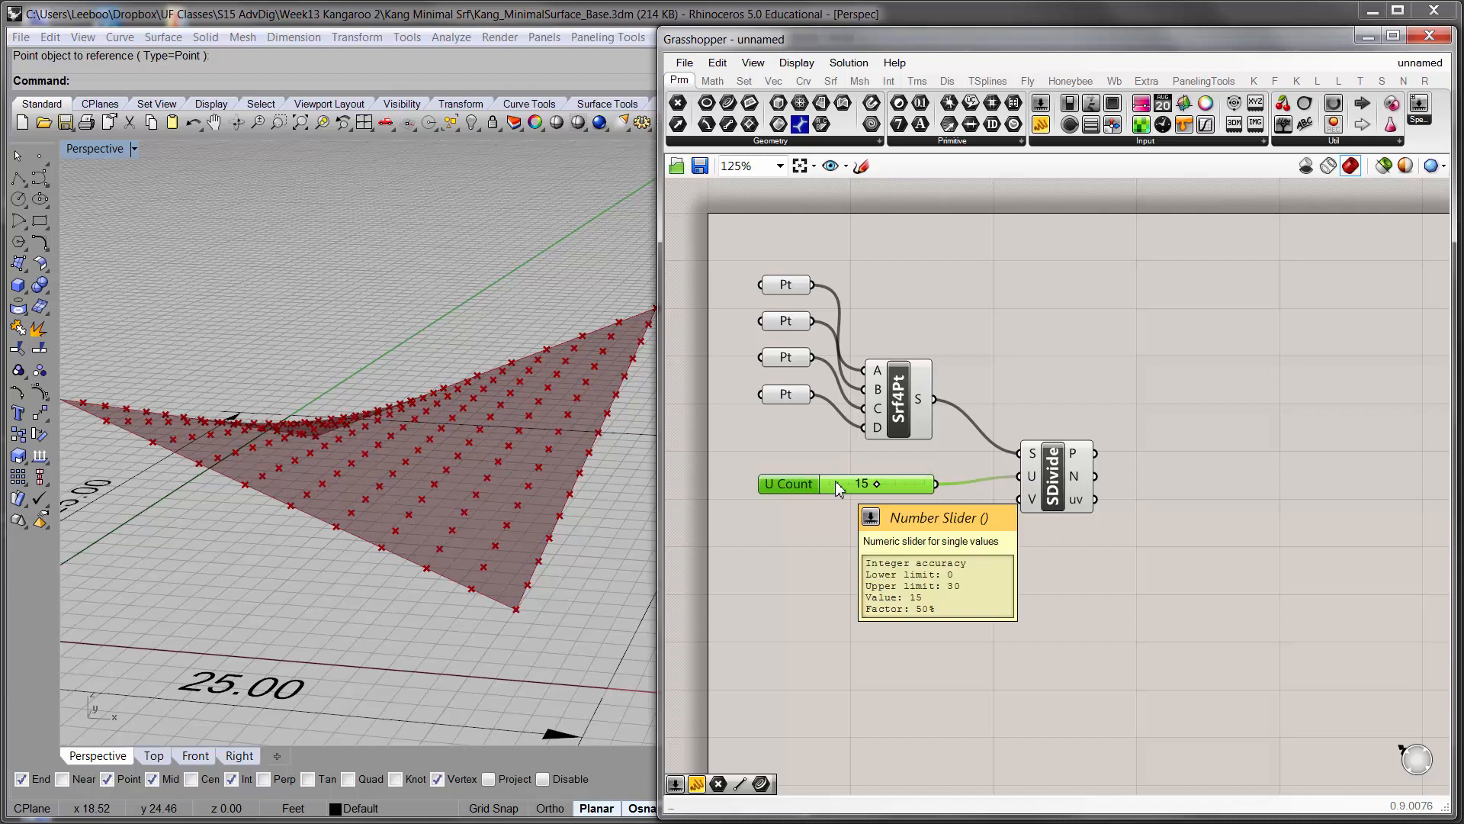
- Duplicate the U Count slider below itself, connect the copy to the Divide Surface V count and align the two sliders
{"action": "left_click_drag", "start_coordinate": [837, 483], "coordinate": [838, 512], "text": "alt"}
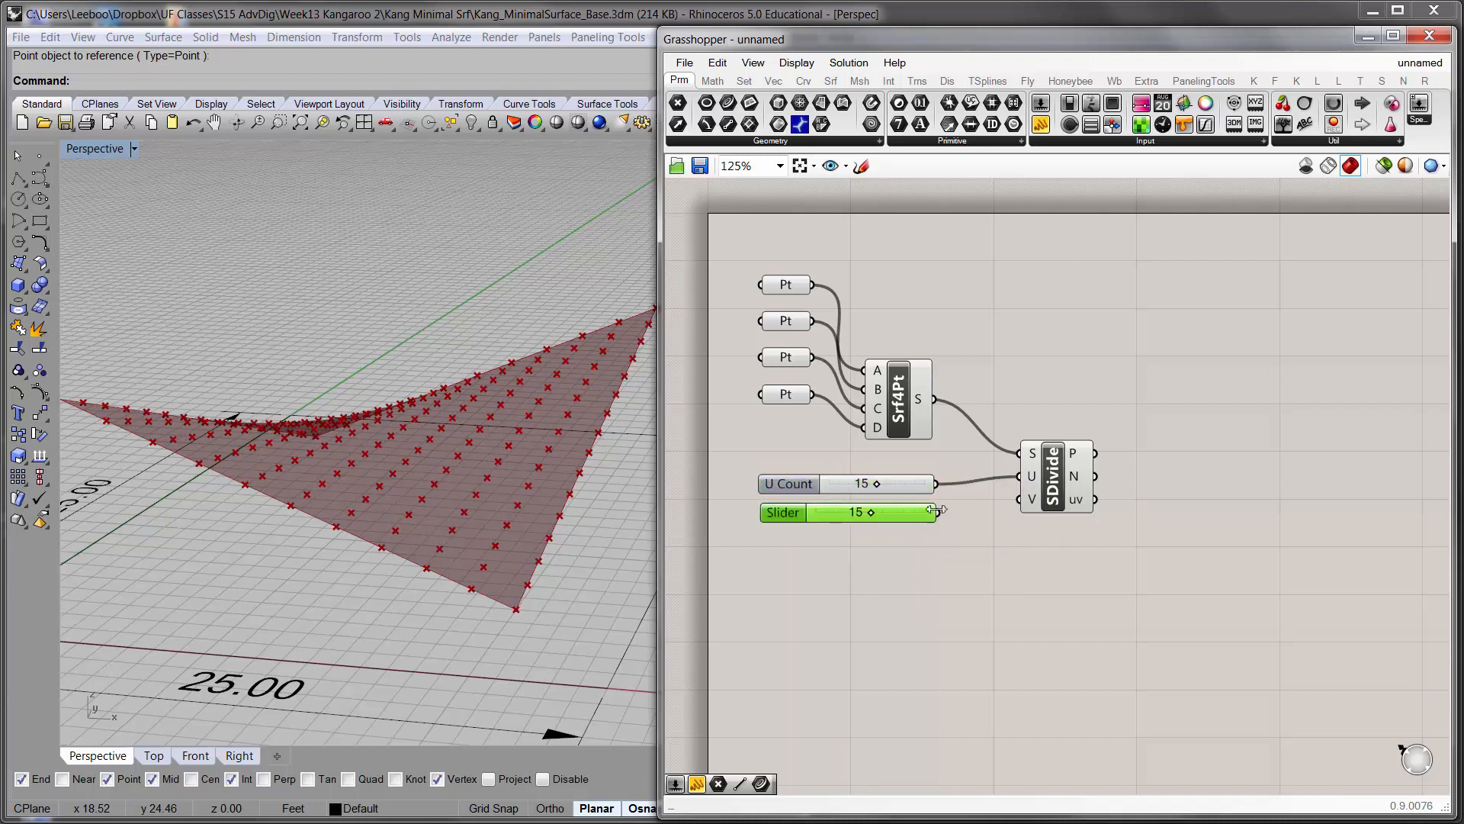
{"action": "left_click_drag", "start_coordinate": [939, 512], "coordinate": [1019, 499]}
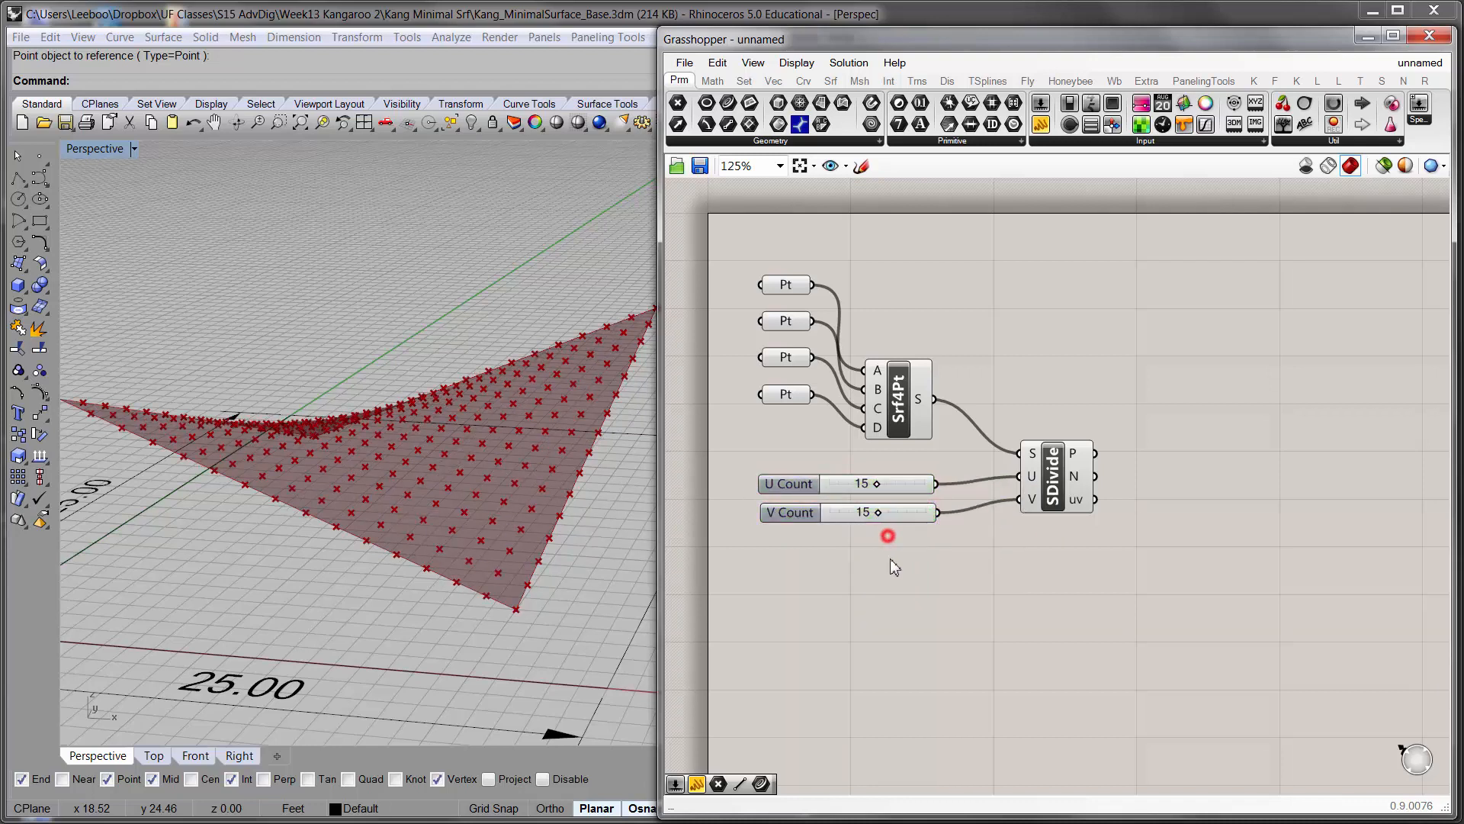
{"action": "left_click_drag", "start_coordinate": [889, 556], "coordinate": [845, 479]}
{"action": "left_click", "coordinate": [893, 586]}
- Select the Divide Surface component and examine its grid of division points on the surface from different angles
{"action": "mouse_move", "coordinate": [400, 450]}
{"action": "right_mouse_down"}
{"action": "mouse_move", "coordinate": [413, 632]}
{"action": "mouse_move", "coordinate": [389, 549]}
{"action": "mouse_move", "coordinate": [397, 427]}
{"action": "right_mouse_up"}
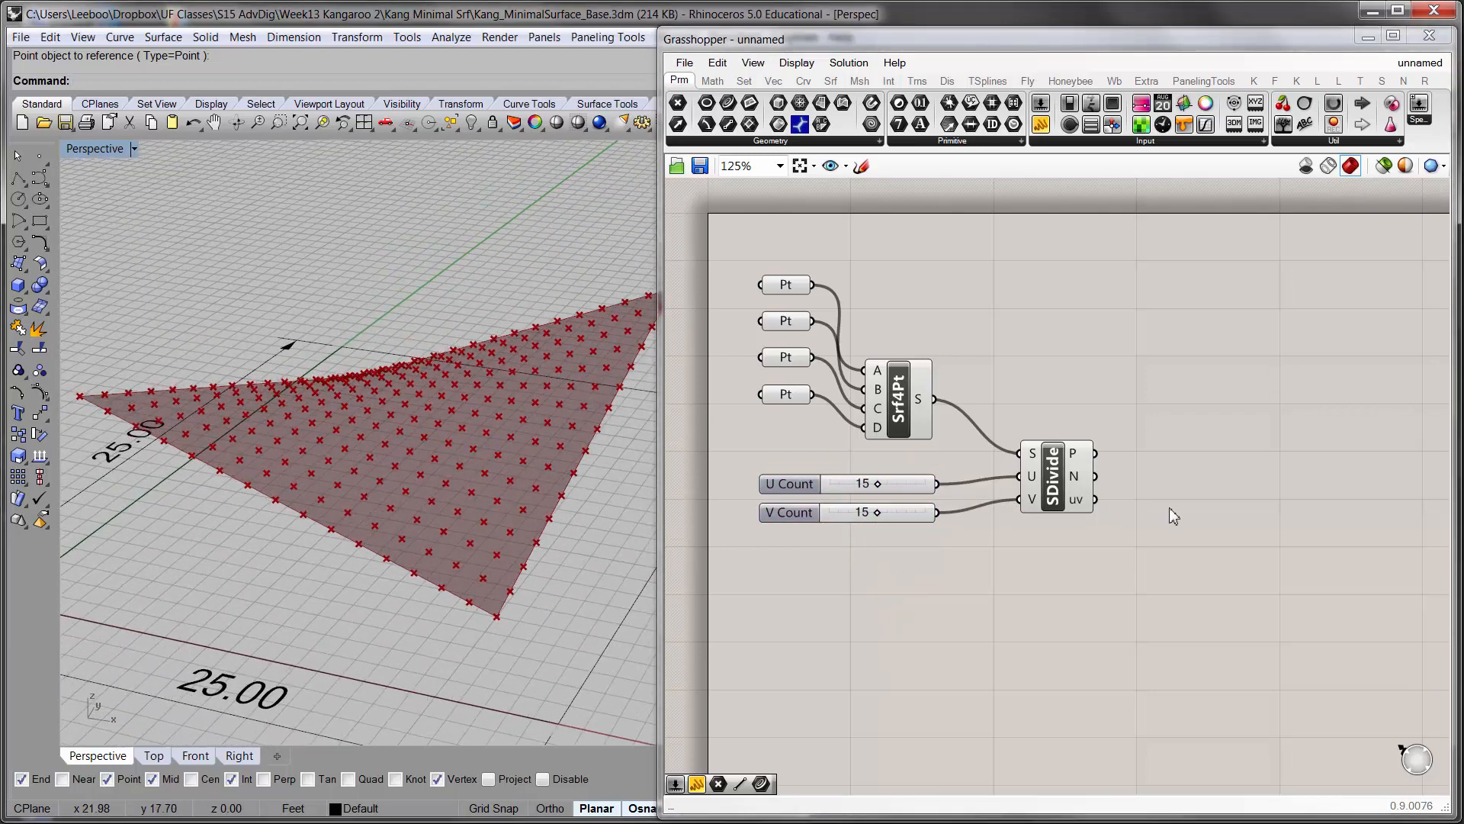
{"action": "left_click", "coordinate": [1055, 491]}
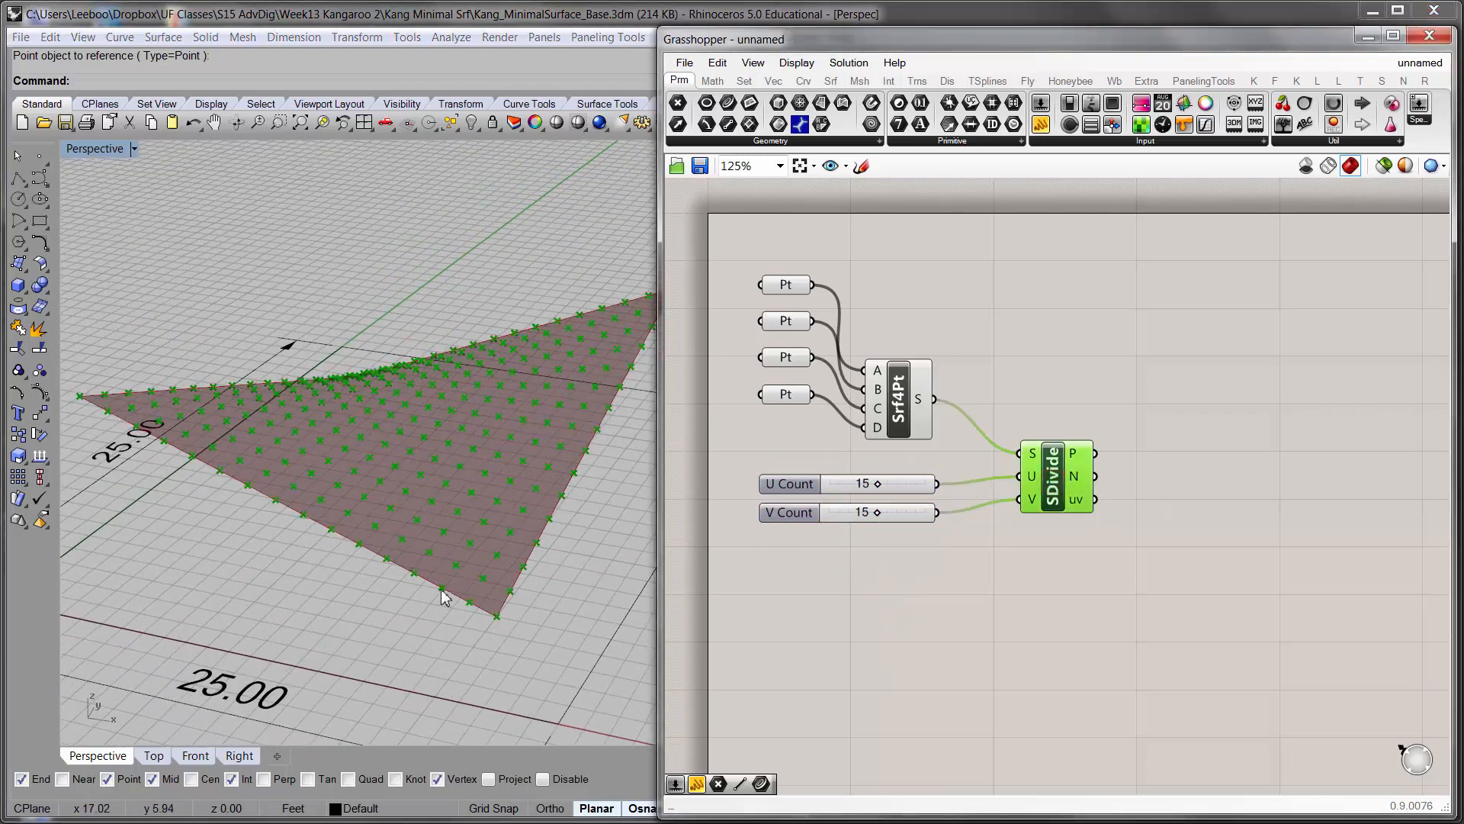
{"action": "mouse_move", "coordinate": [445, 597]}
{"action": "right_mouse_down"}
{"action": "mouse_move", "coordinate": [428, 488]}
{"action": "mouse_move", "coordinate": [435, 572]}
{"action": "right_mouse_up"}
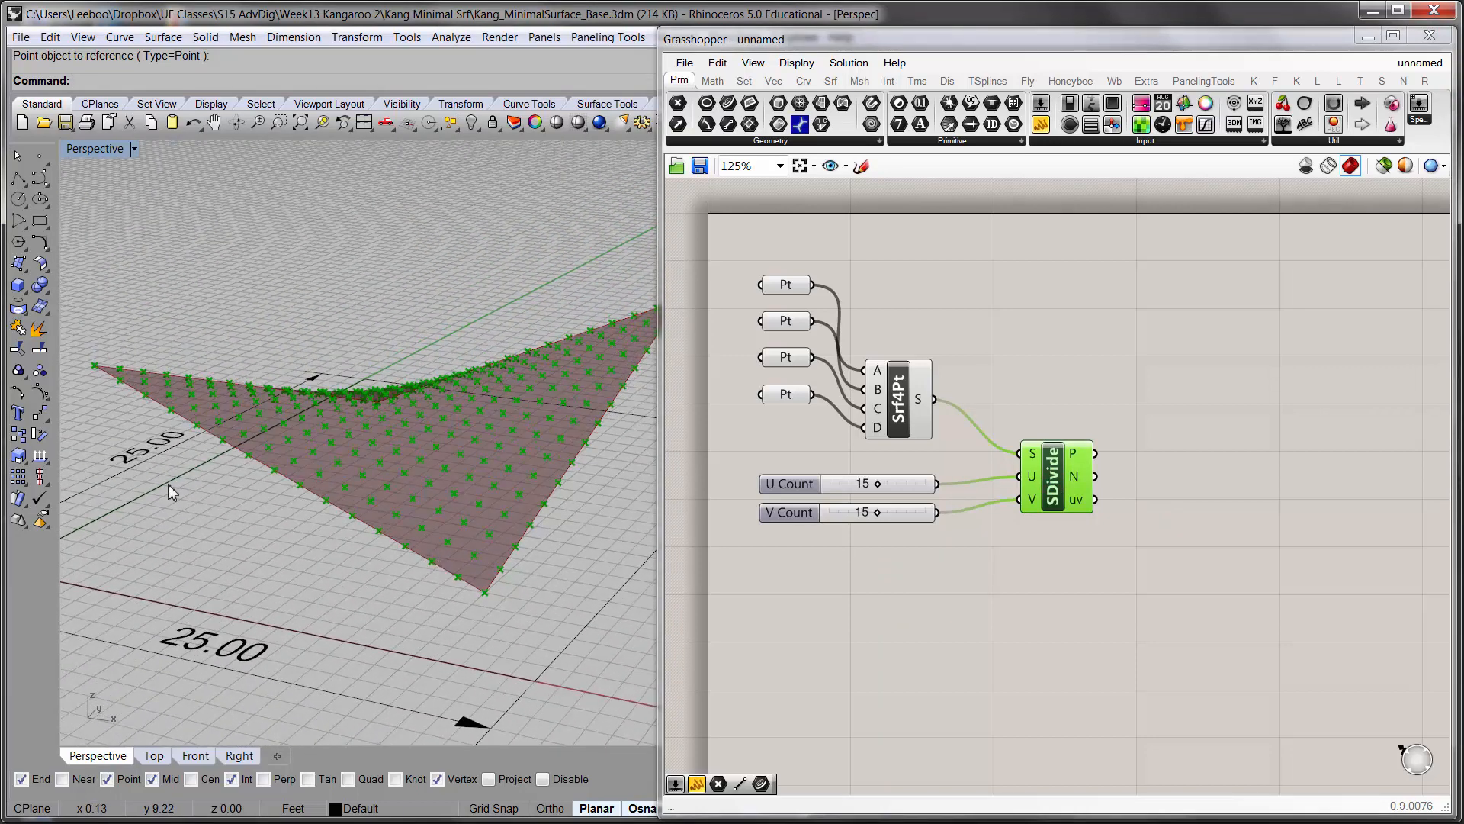
{"action": "right_click_drag", "start_coordinate": [385, 429], "coordinate": [389, 452]}
{"action": "scroll", "coordinate": [1095, 460], "scroll_direction": "down", "scroll_amount": 4}
{"action": "right_click_drag", "start_coordinate": [1255, 474], "coordinate": [1037, 450]}
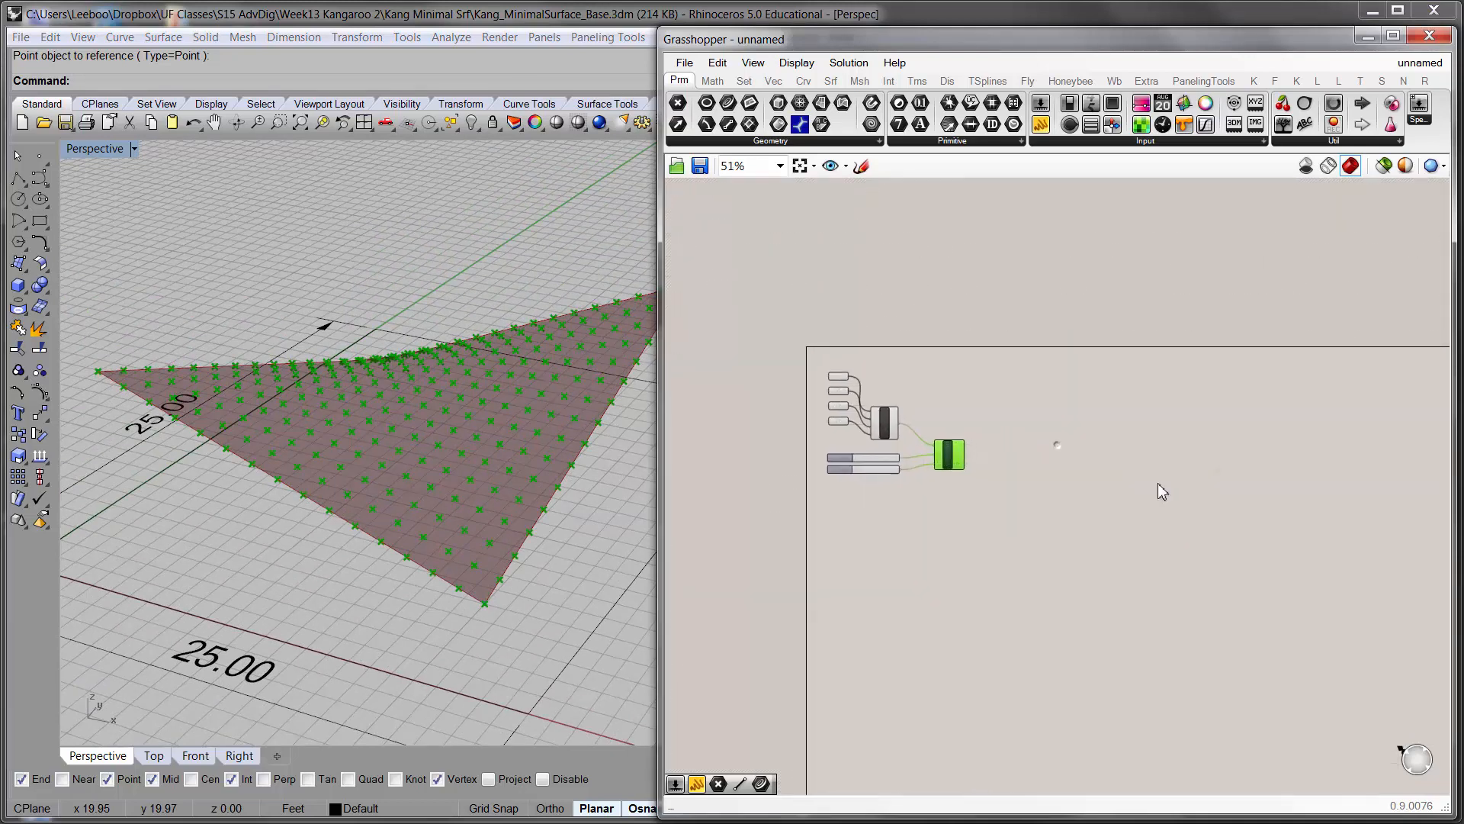
{"action": "scroll", "coordinate": [1045, 428], "scroll_direction": "up", "scroll_amount": 2}
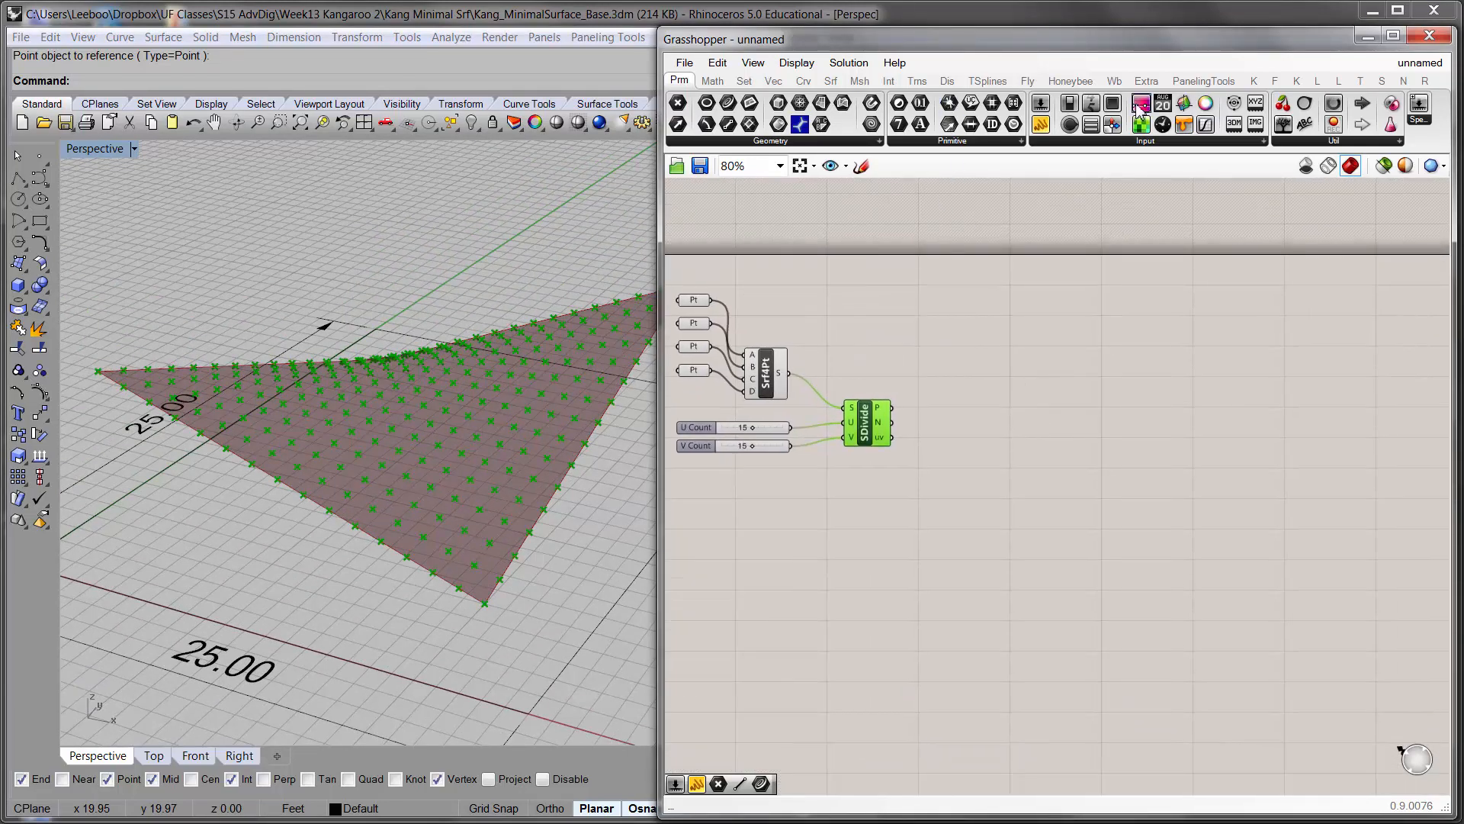
- Widen the Grasshopper window and add a Kangaroo physics component well to the side of the Divide Surface component
{"action": "left_click", "coordinate": [1297, 81]}
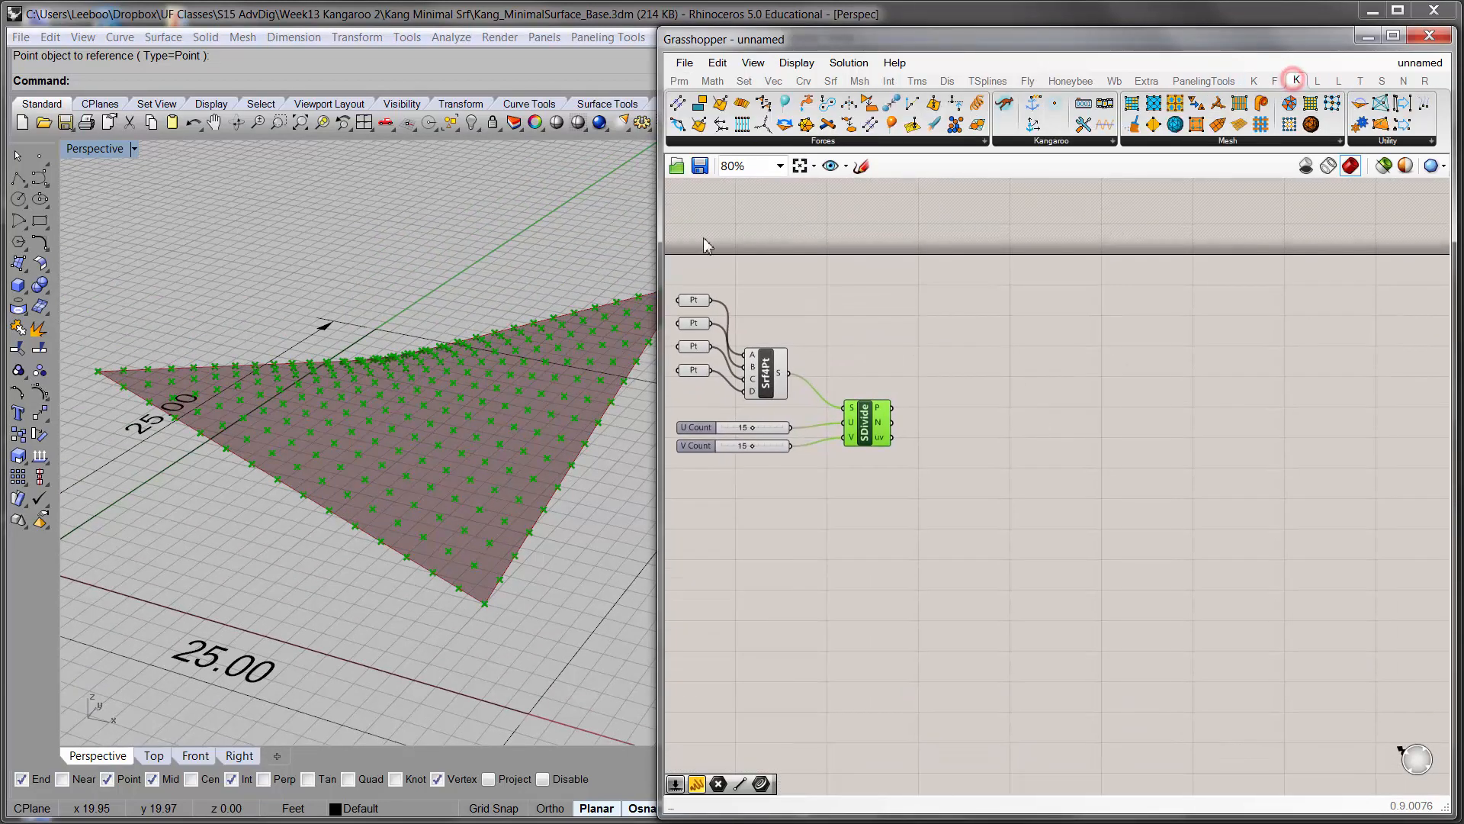
{"action": "left_click_drag", "start_coordinate": [393, 233], "coordinate": [262, 234]}
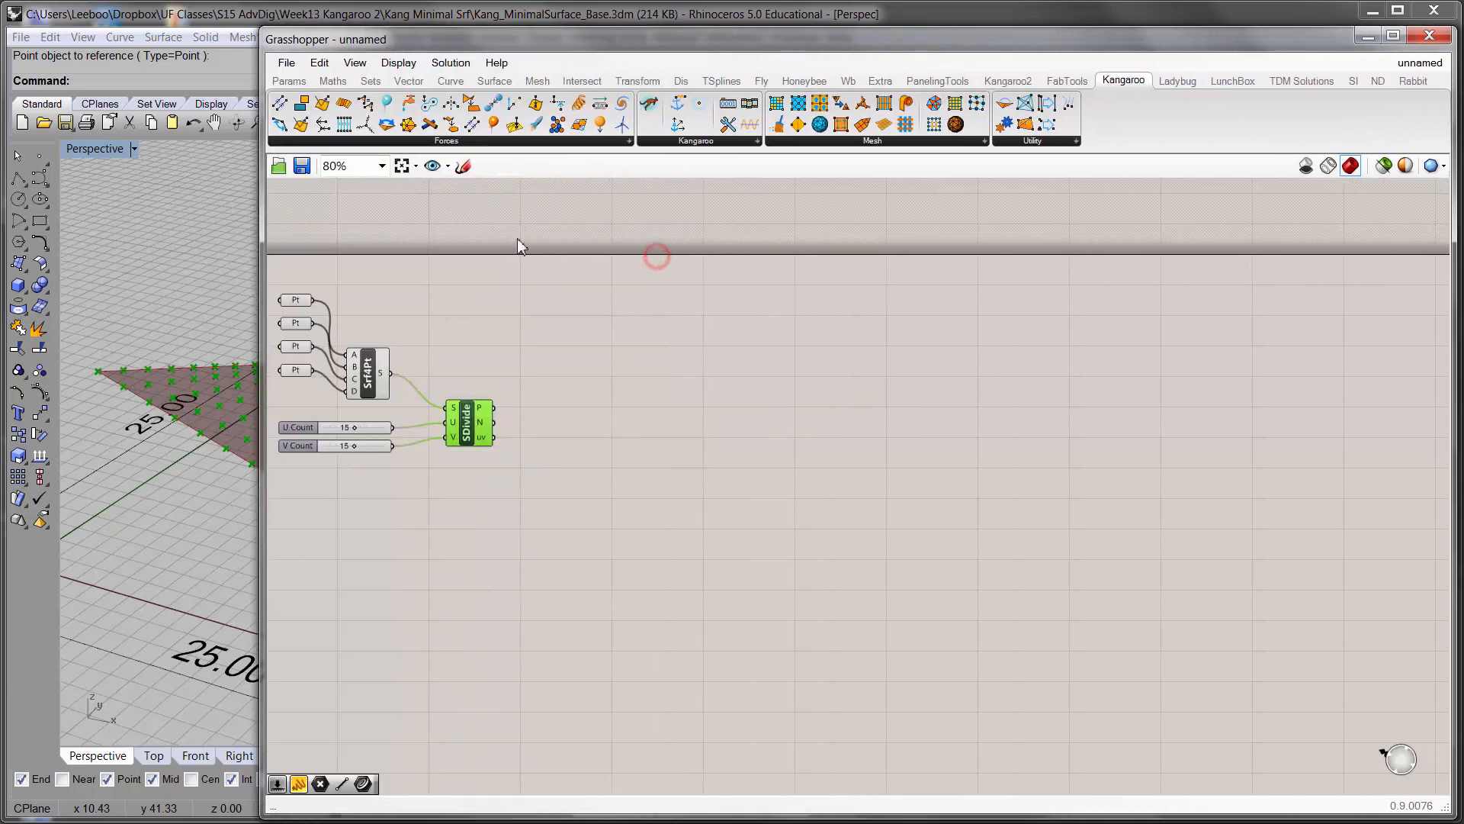
{"action": "left_click", "coordinate": [784, 239]}
{"action": "left_click", "coordinate": [710, 145]}
{"action": "left_click", "coordinate": [708, 169]}
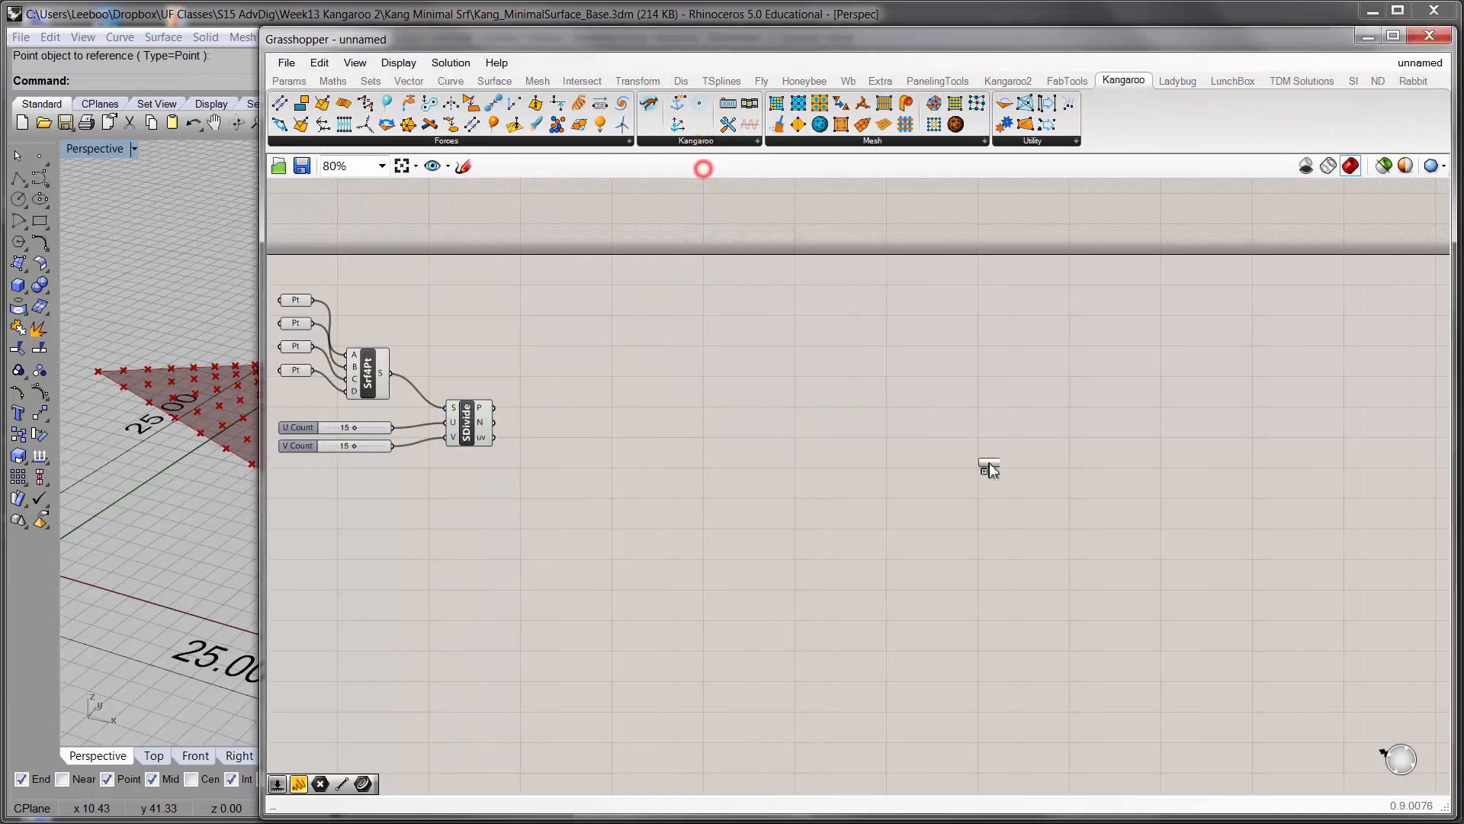
{"action": "left_click", "coordinate": [968, 446]}
{"action": "left_click", "coordinate": [575, 308]}
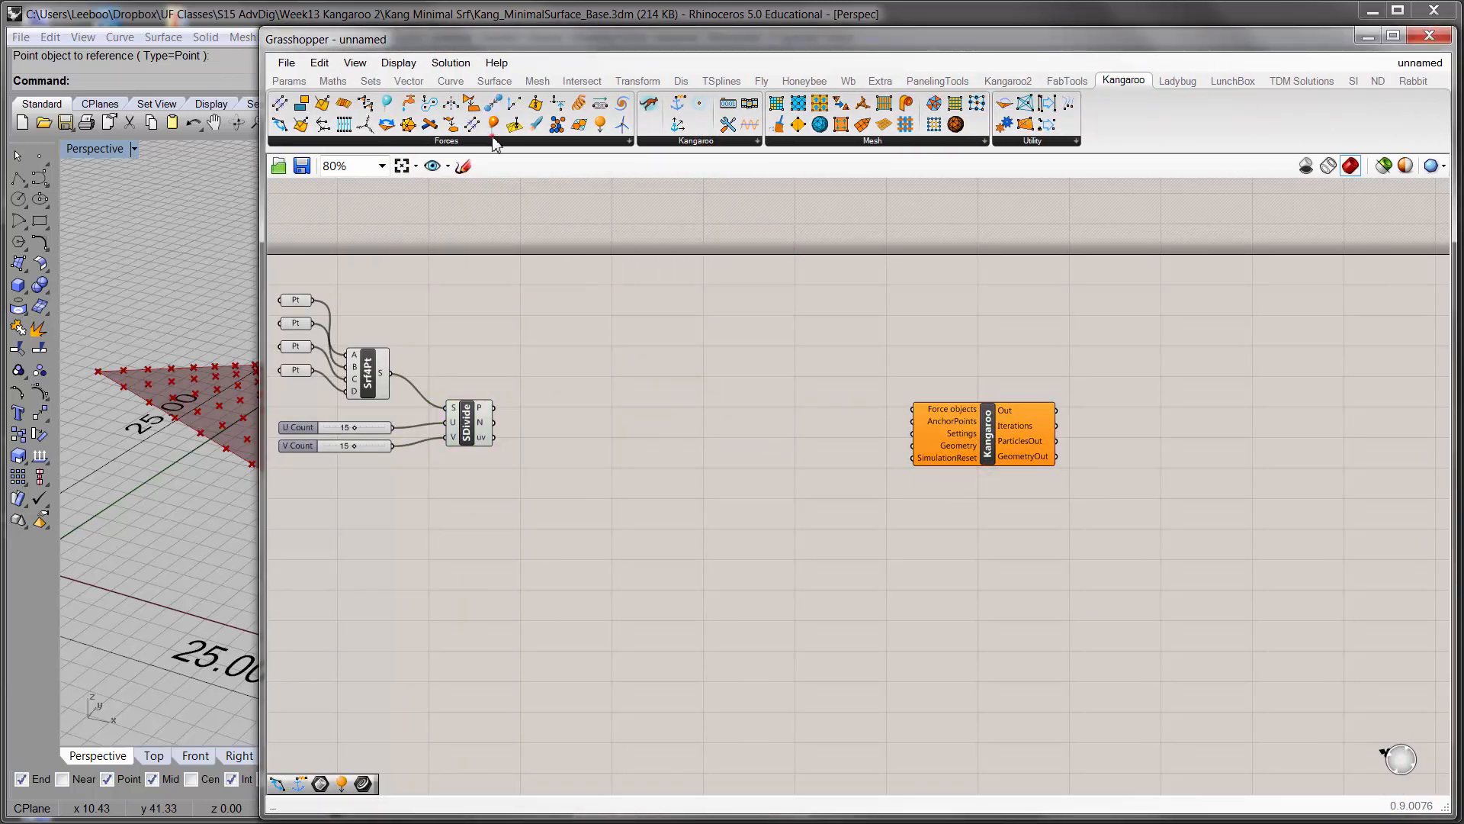
- Add a SpringsFromLine force component and position it between the Divide Surface and Kangaroo components
{"action": "left_click", "coordinate": [492, 141]}
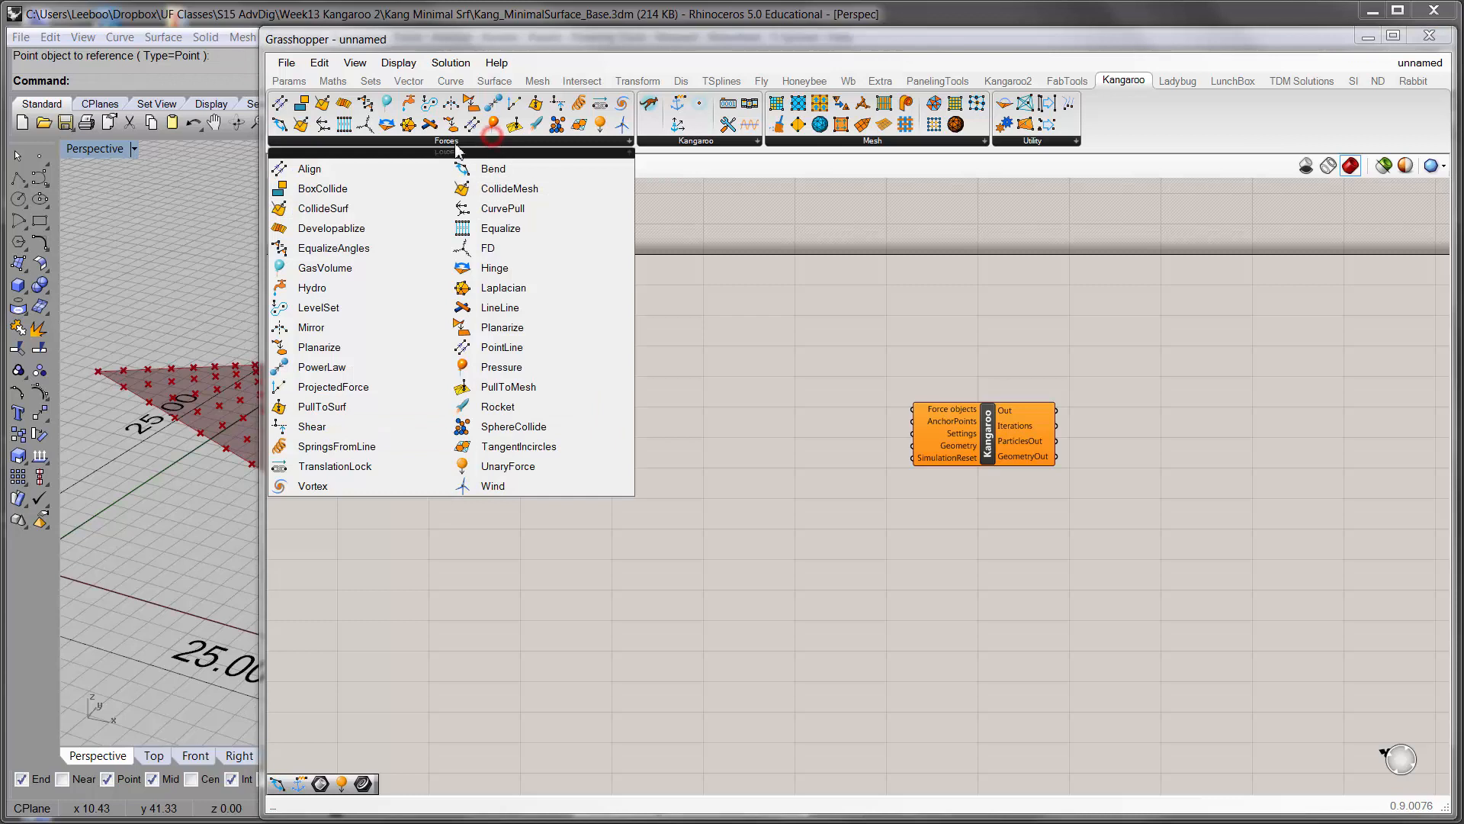
{"action": "left_click", "coordinate": [351, 448]}
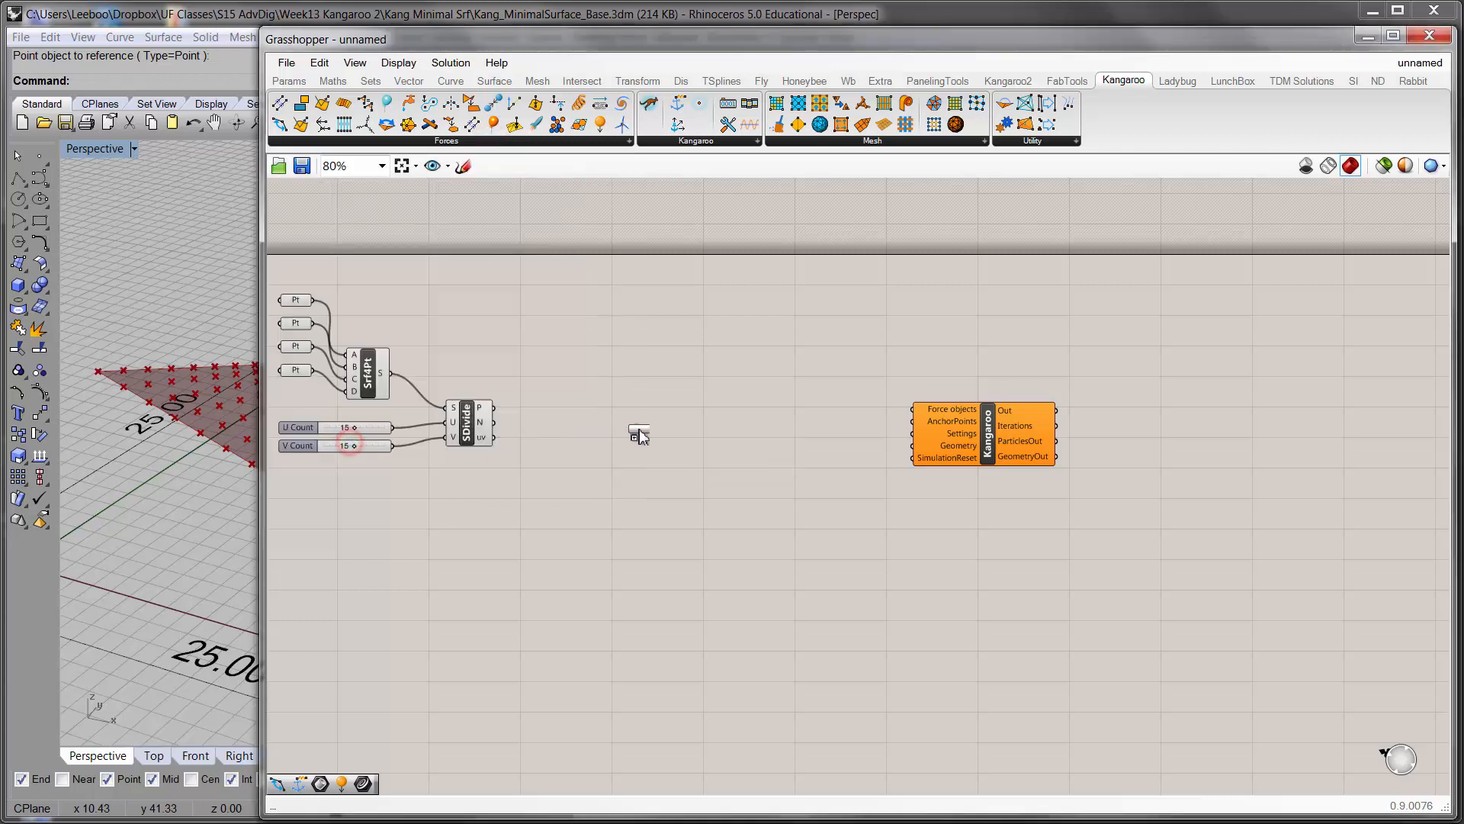
{"action": "left_click", "coordinate": [635, 447]}
{"action": "left_click_drag", "start_coordinate": [643, 440], "coordinate": [684, 518]}
{"action": "right_click_drag", "start_coordinate": [684, 519], "coordinate": [805, 497]}
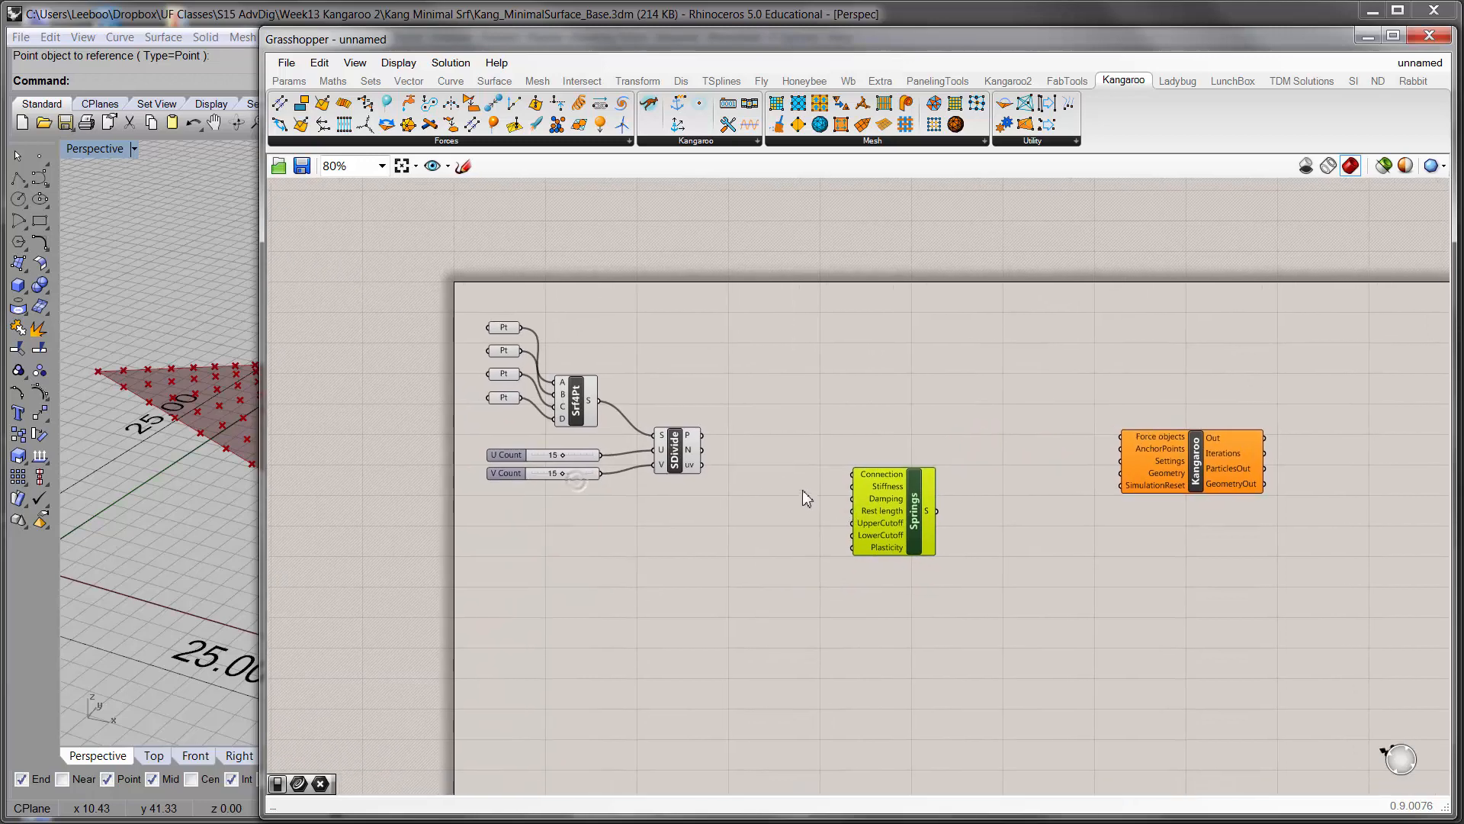
{"action": "scroll", "coordinate": [933, 457], "scroll_direction": "up", "scroll_amount": 2}
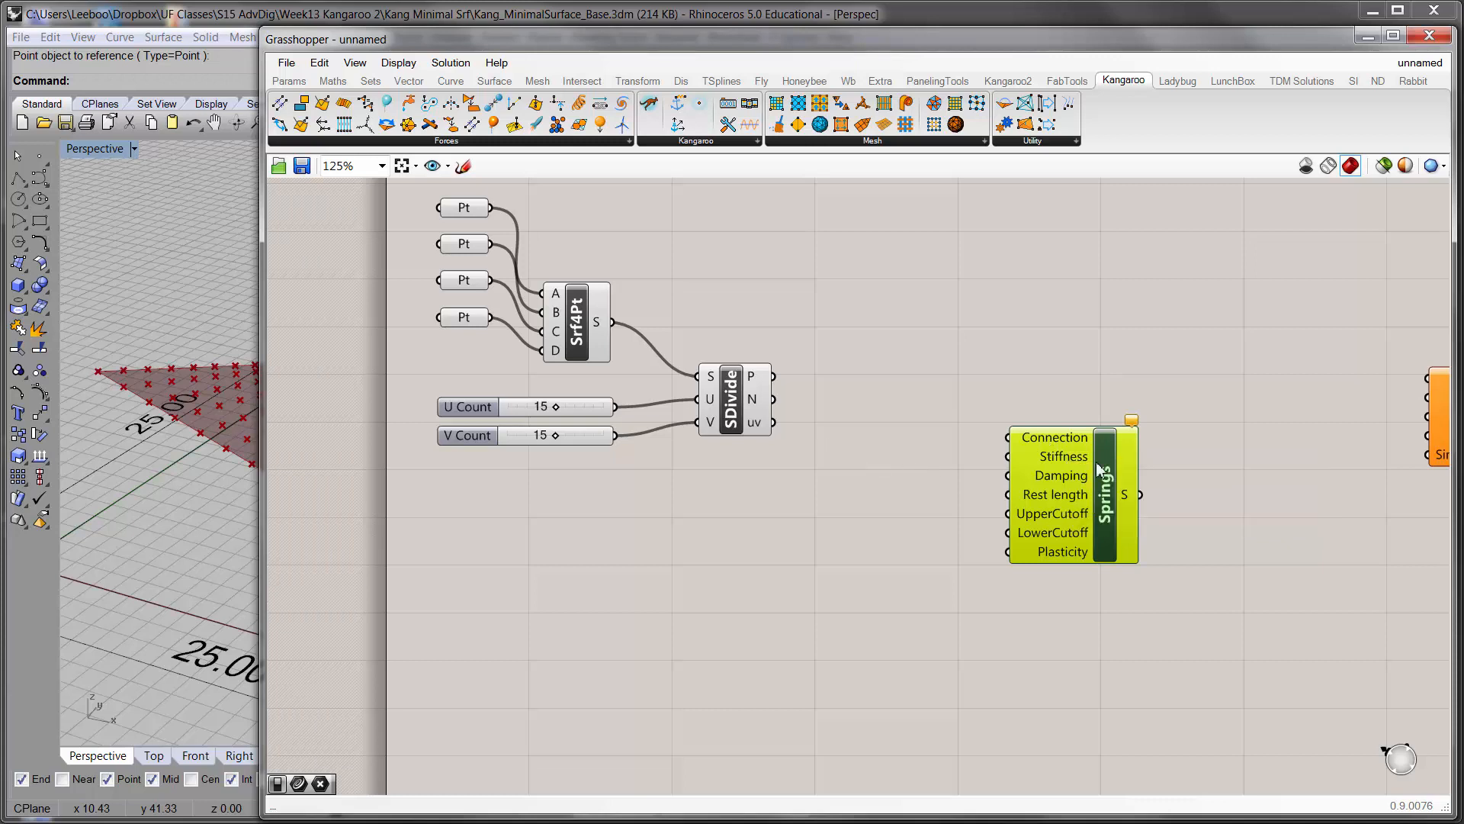
{"action": "left_click_drag", "start_coordinate": [1099, 468], "coordinate": [1133, 461]}
- Narrow the Grasshopper window to uncover the Rhino viewport and reposition the Springs component with free space after Divide Surface
{"action": "left_click_drag", "start_coordinate": [263, 434], "coordinate": [517, 434]}
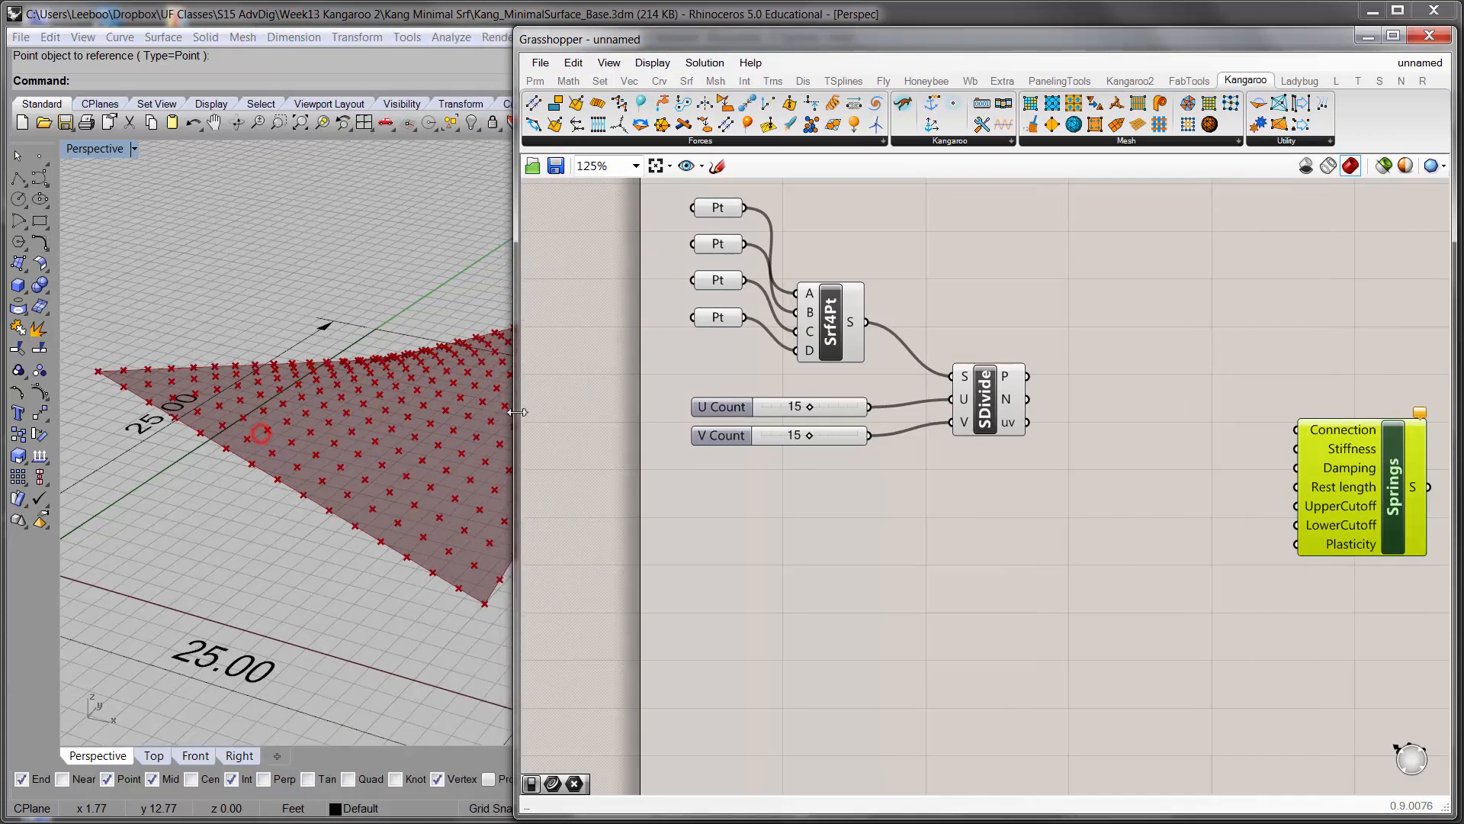
{"action": "left_click_drag", "start_coordinate": [1335, 473], "coordinate": [1262, 454]}
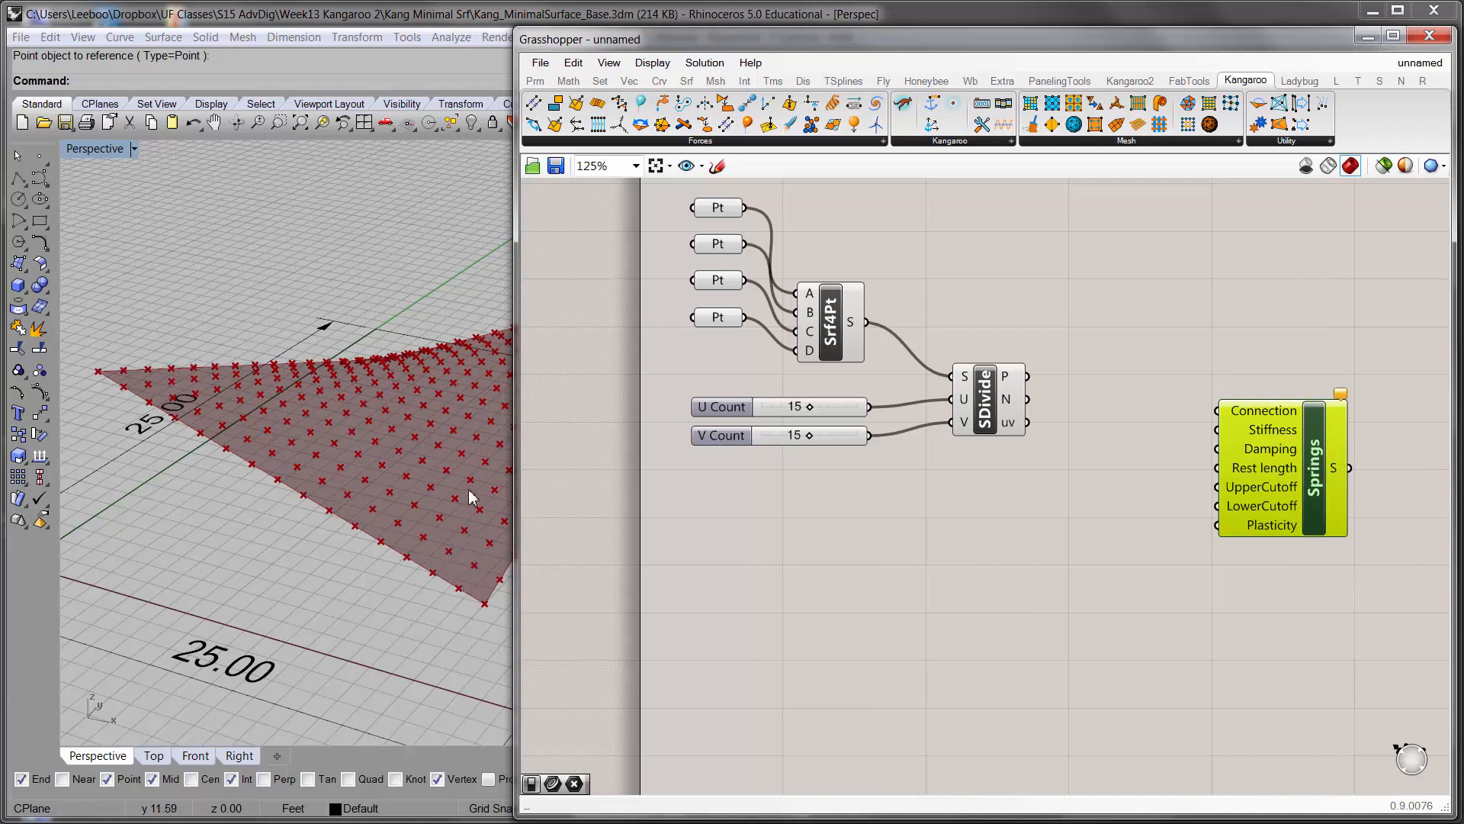
{"action": "left_click_drag", "start_coordinate": [517, 483], "coordinate": [659, 483]}
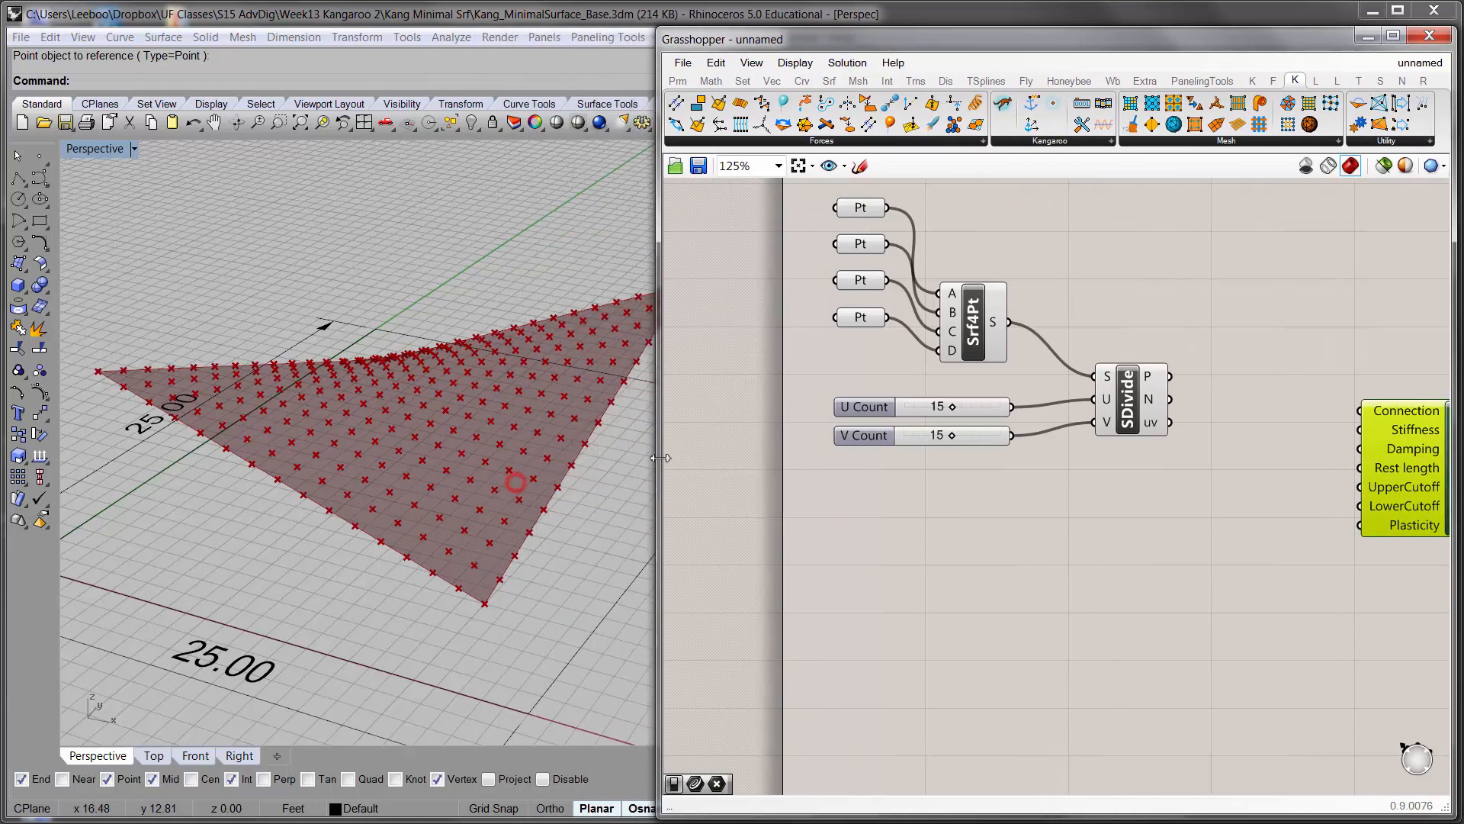
{"action": "left_click_drag", "start_coordinate": [1258, 489], "coordinate": [1321, 498]}
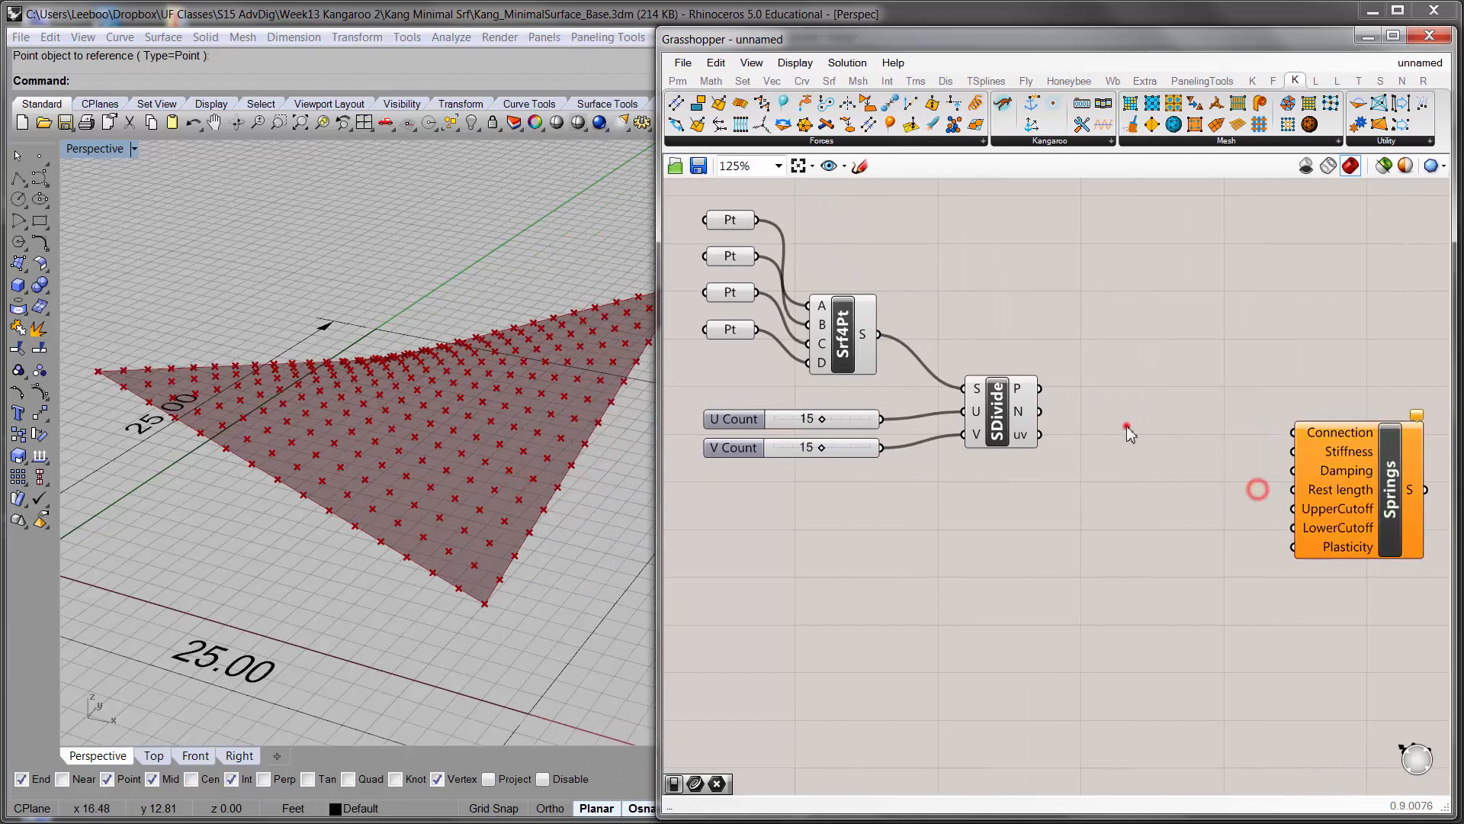
- Add a PolyLine component beside Divide Surface and connect the division points to its vertices input
{"action": "double_click", "coordinate": [1126, 425]}
{"action": "type", "text": "pol"}
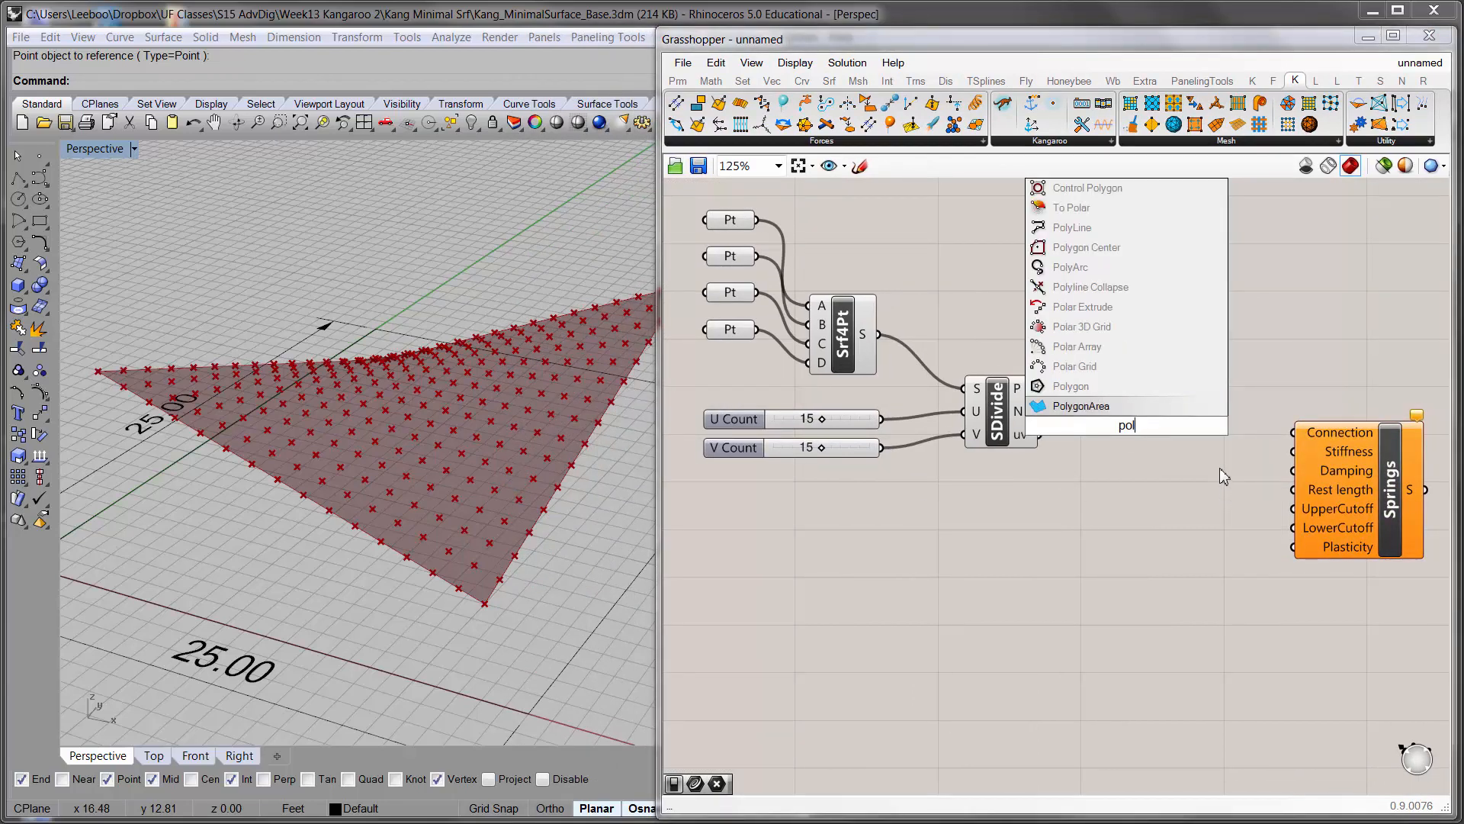
{"action": "left_click", "coordinate": [1149, 228]}
{"action": "left_click_drag", "start_coordinate": [1126, 450], "coordinate": [1155, 443]}
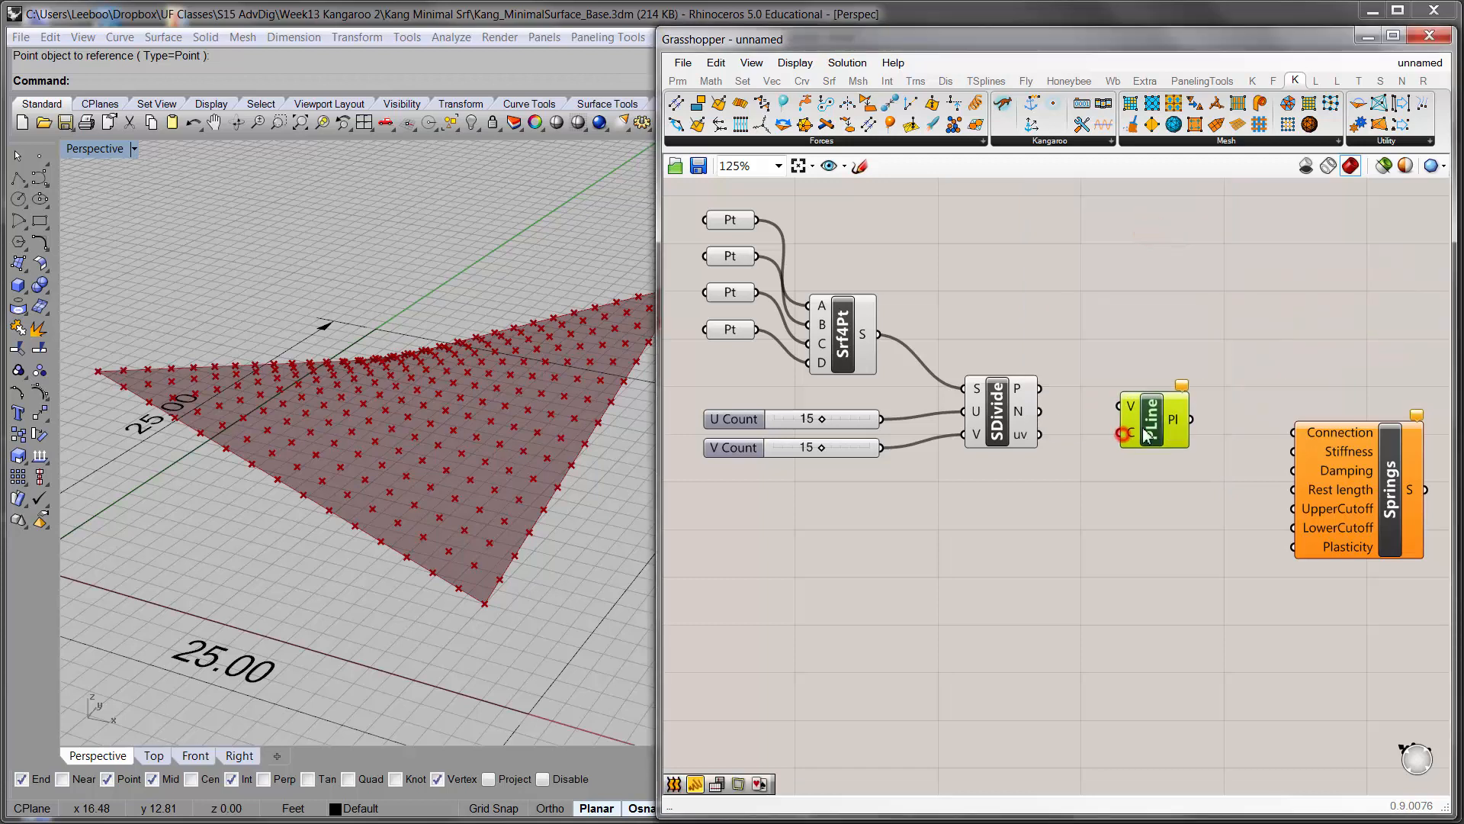
{"action": "left_click_drag", "start_coordinate": [1019, 386], "coordinate": [1179, 444]}
{"action": "right_click_drag", "start_coordinate": [485, 439], "coordinate": [500, 505]}
{"action": "left_click", "coordinate": [1001, 591]}
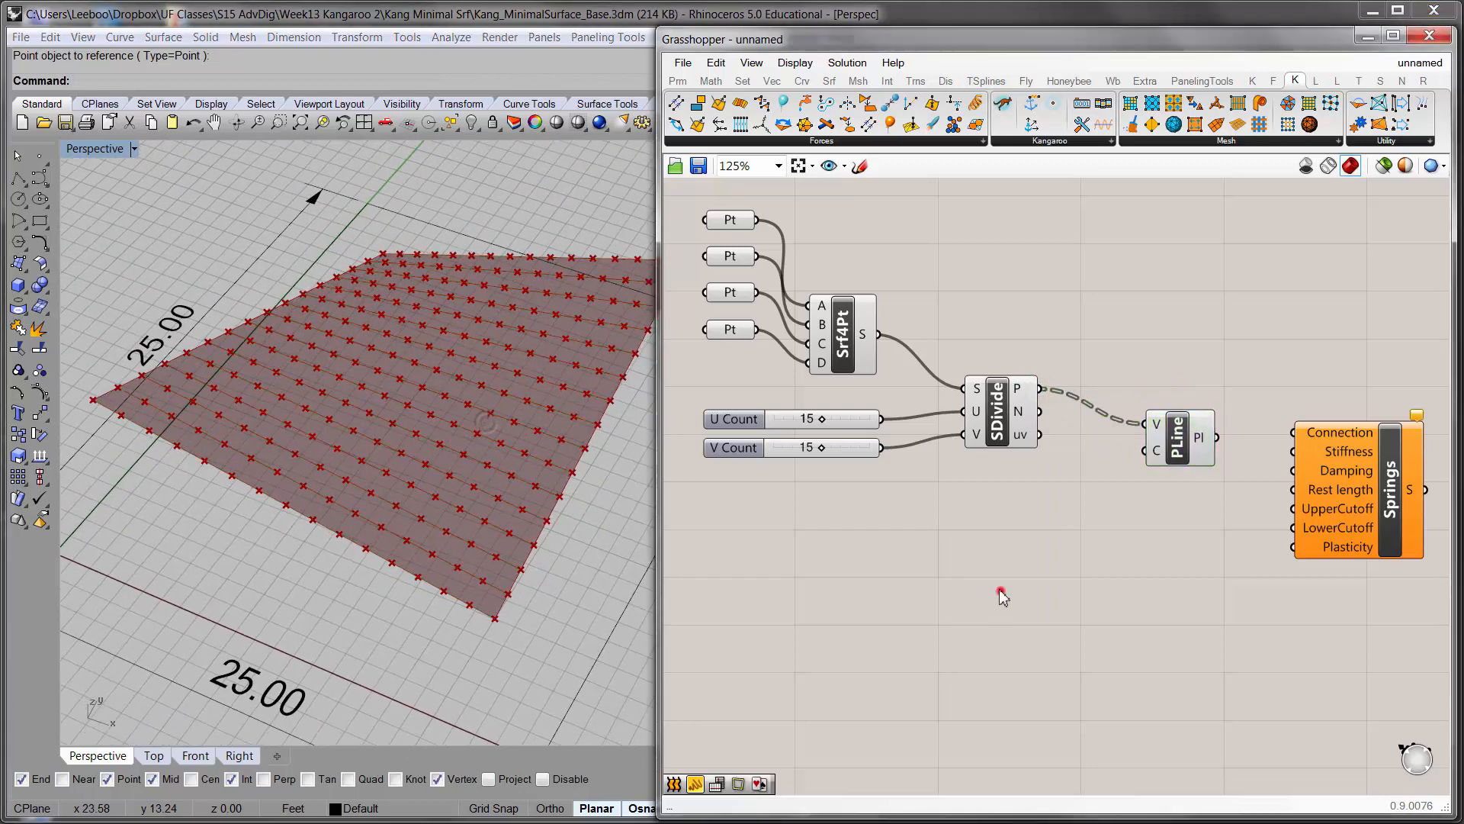
- Hide the preview of the four-point surface component and group the four point parameters
{"action": "left_click", "coordinate": [836, 364]}
{"action": "key", "text": "ctrl+q"}
{"action": "mouse_move", "coordinate": [760, 366]}
{"action": "left_mouse_down"}
{"action": "mouse_move", "coordinate": [717, 222]}
{"action": "mouse_move", "coordinate": [686, 199]}
{"action": "mouse_move", "coordinate": [776, 357]}
{"action": "left_mouse_up"}
{"action": "key", "text": "ctrl+g"}
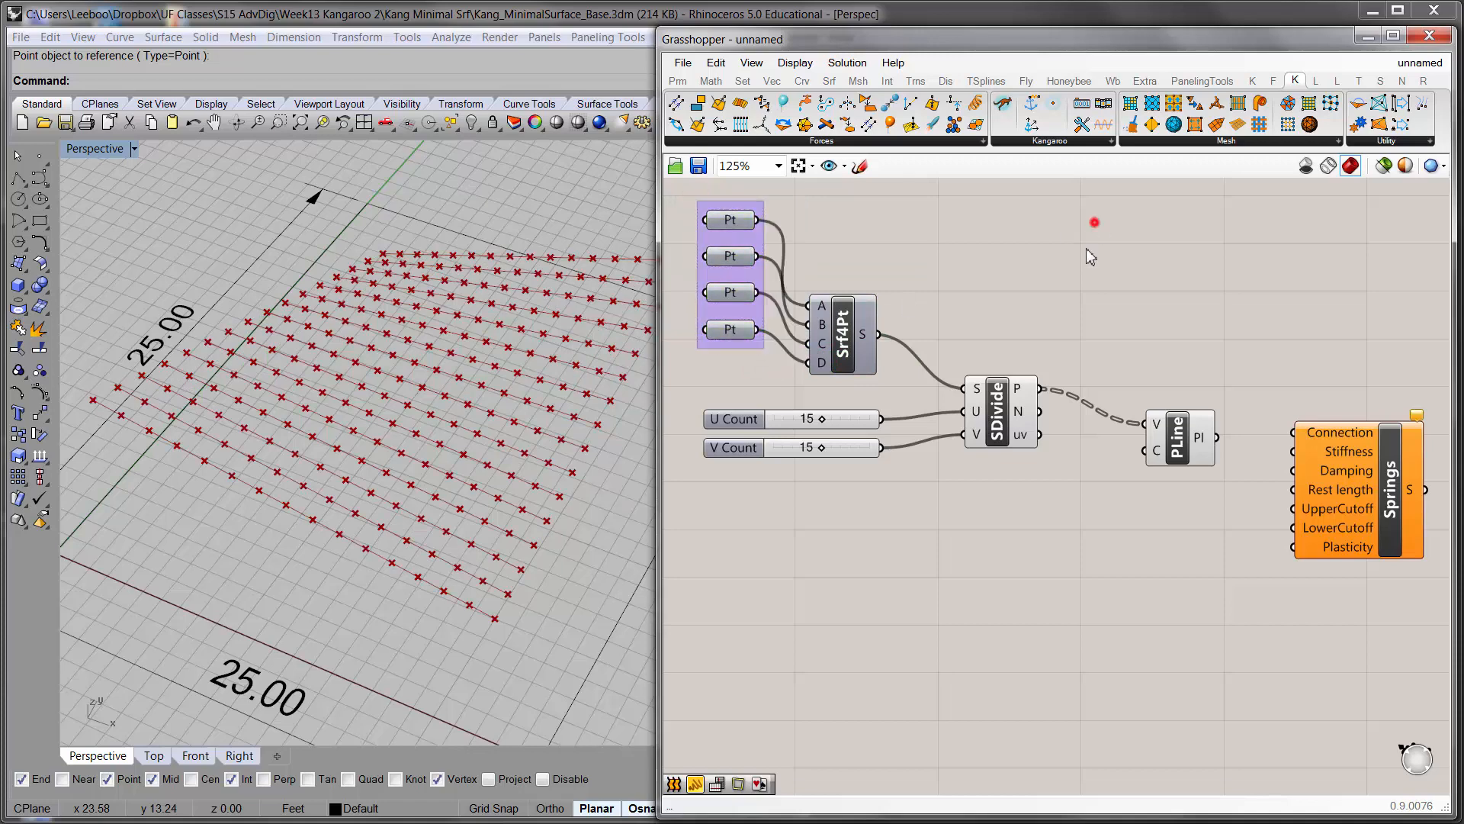
- Toggle the Divide Surface point preview to examine the polylines on their own from another angle
{"action": "left_click", "coordinate": [1011, 414]}
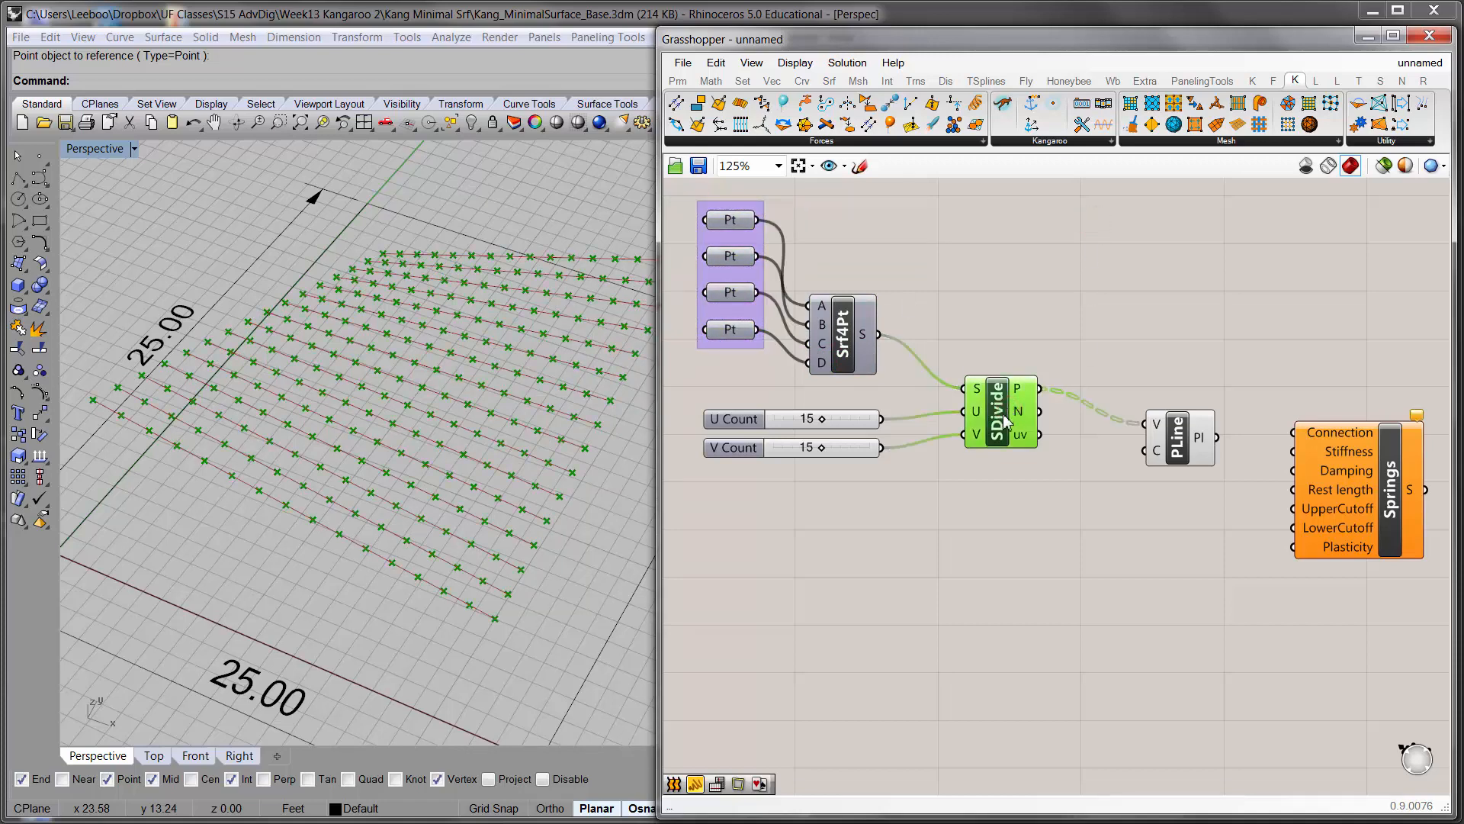
{"action": "key", "text": "ctrl+q"}
{"action": "key", "text": "ctrl+q"}
{"action": "key", "text": "ctrl+q"}
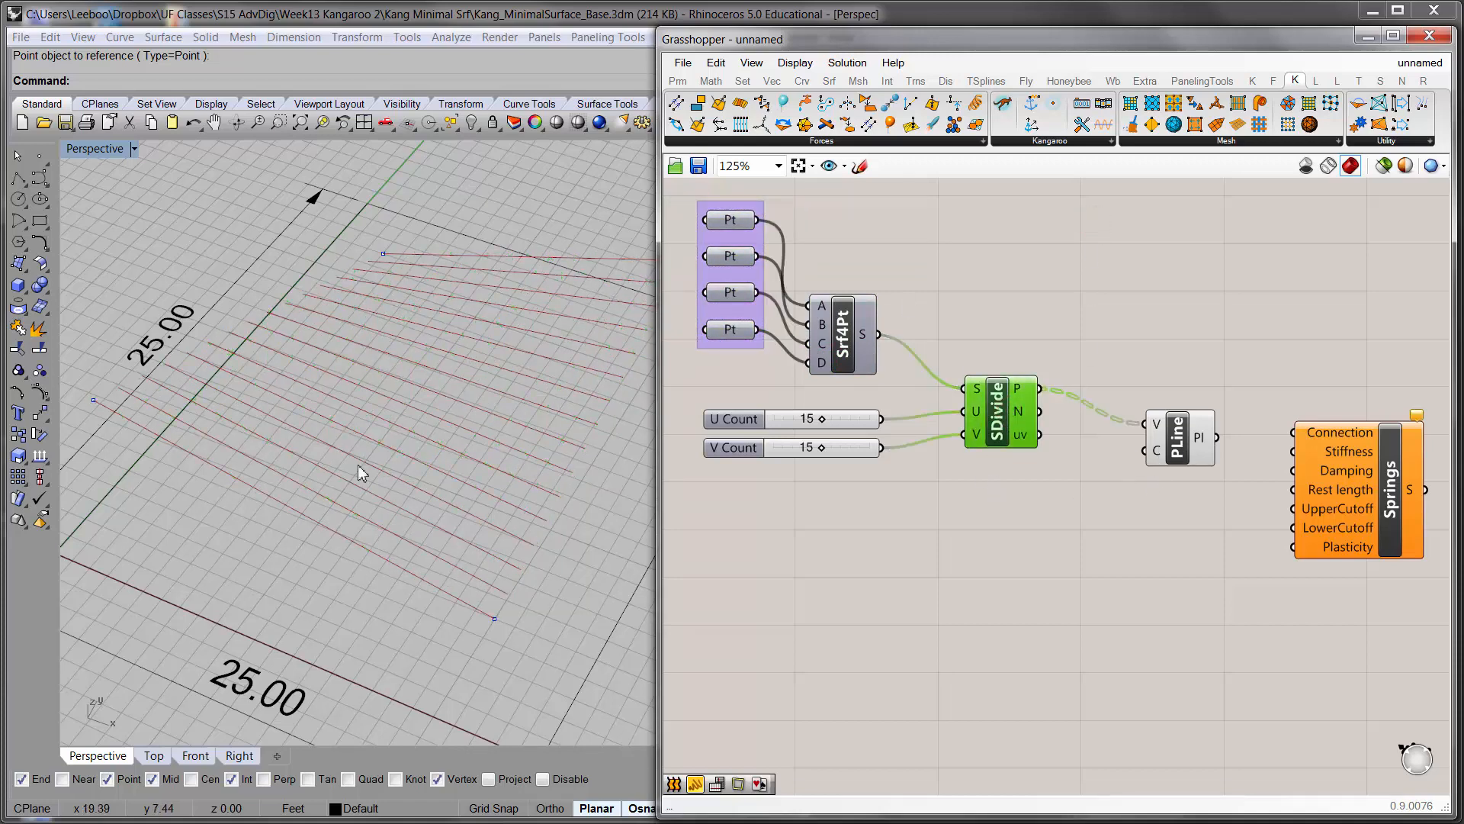
{"action": "left_click_drag", "start_coordinate": [1165, 439], "coordinate": [1154, 426]}
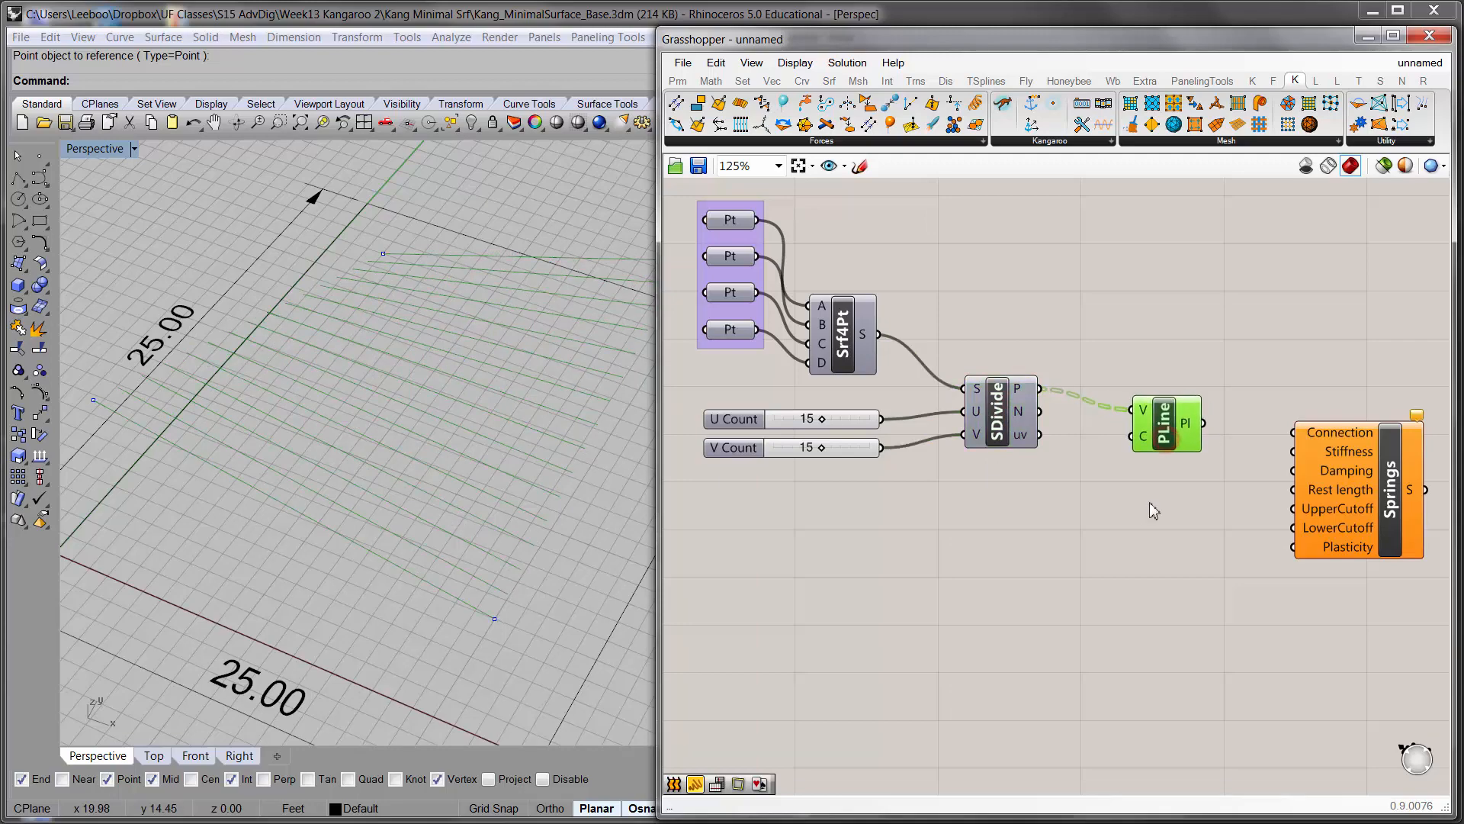
{"action": "left_click", "coordinate": [1141, 533]}
{"action": "right_click_drag", "start_coordinate": [428, 564], "coordinate": [621, 465]}
{"action": "left_click", "coordinate": [1001, 406]}
{"action": "key", "text": "ctrl+q"}
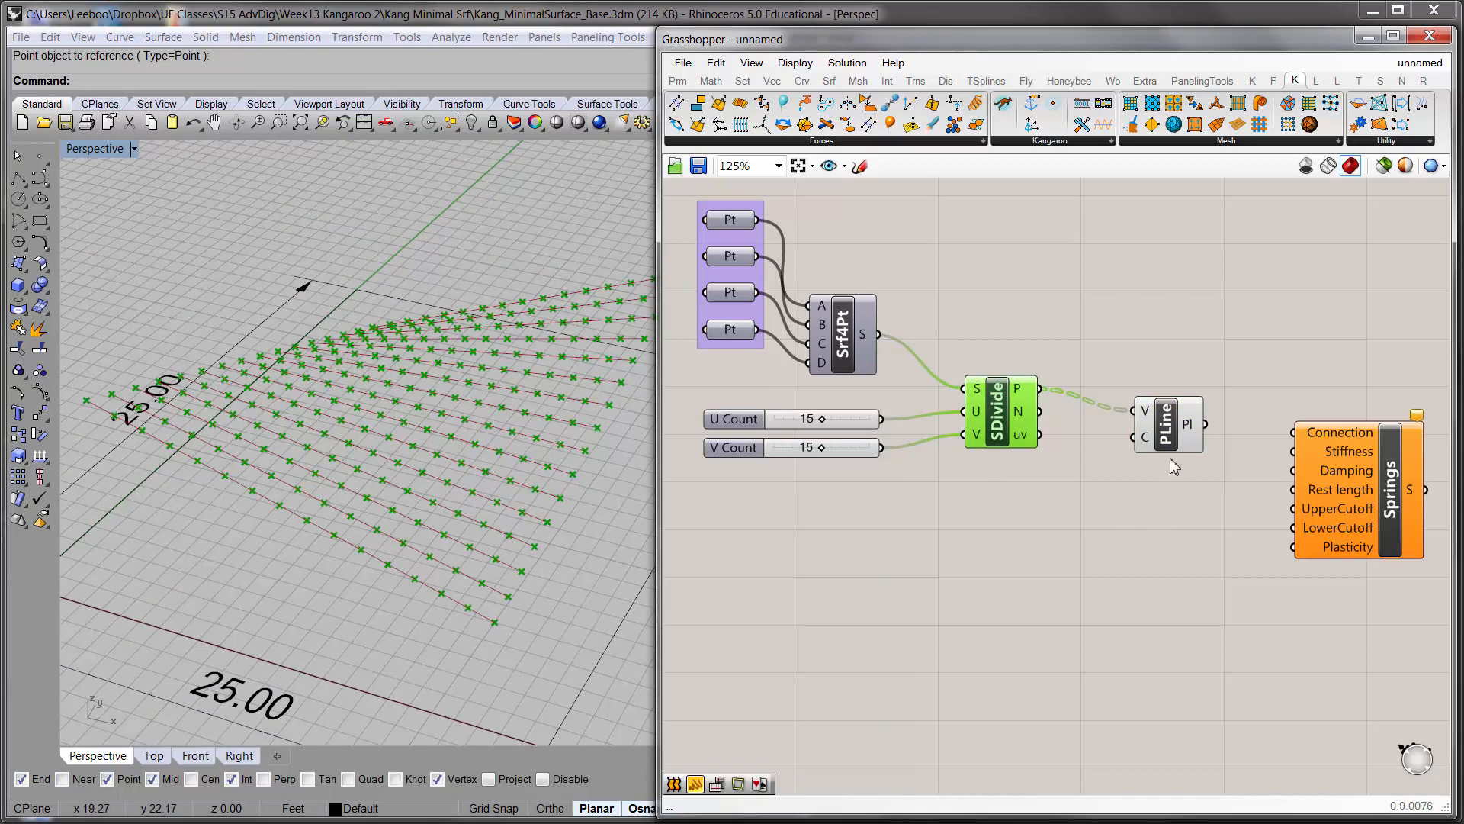
{"action": "key", "text": "ctrl+q"}
{"action": "left_click", "coordinate": [1155, 494]}
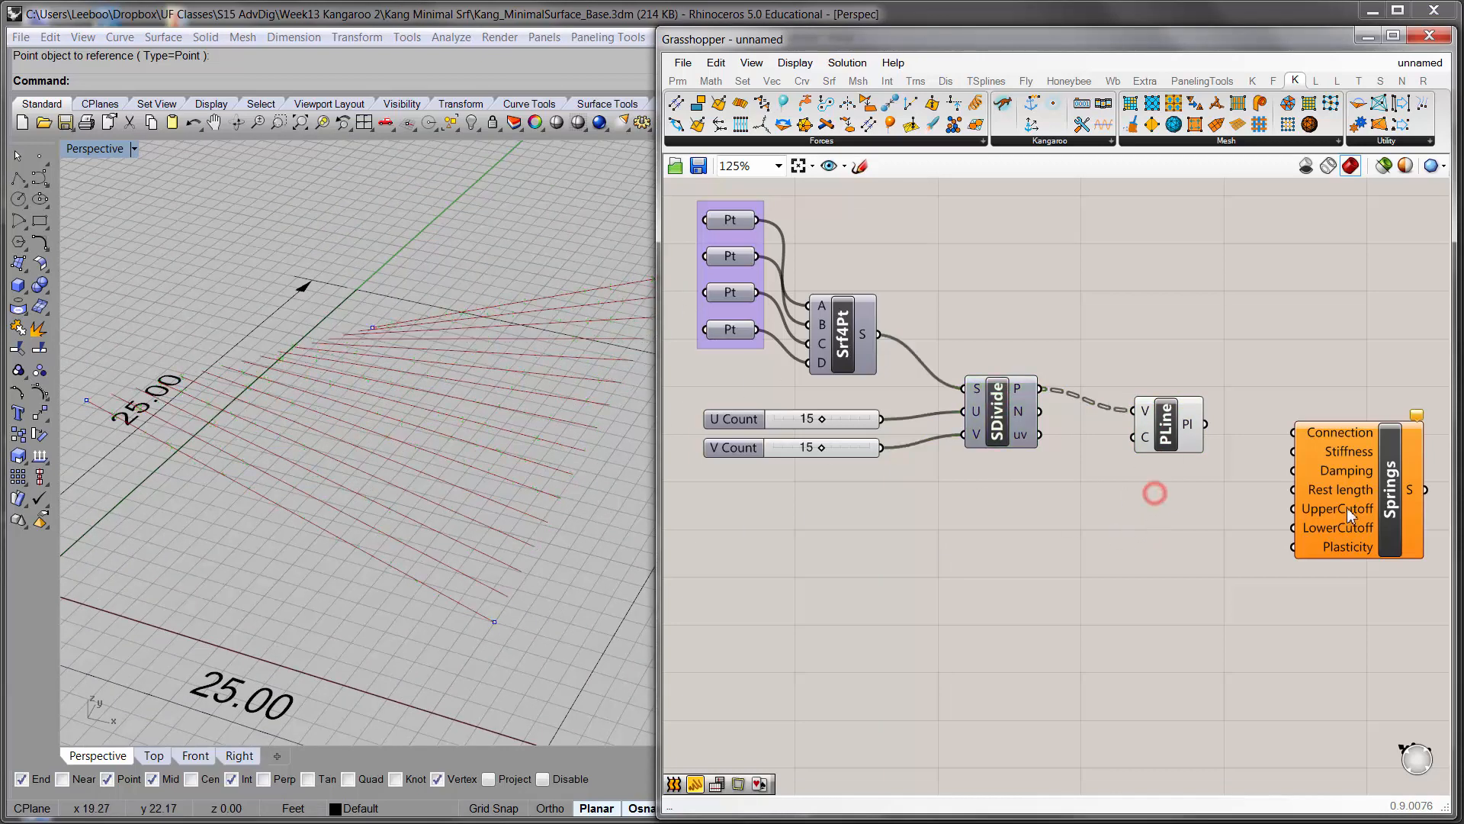
- Reposition the Springs component, move PolyLine close to Divide Surface, and turn the Divide Surface point preview back on
{"action": "left_click_drag", "start_coordinate": [1347, 507], "coordinate": [1379, 484]}
{"action": "right_click_drag", "start_coordinate": [1233, 472], "coordinate": [1187, 485]}
{"action": "left_click_drag", "start_coordinate": [1119, 436], "coordinate": [1072, 422]}
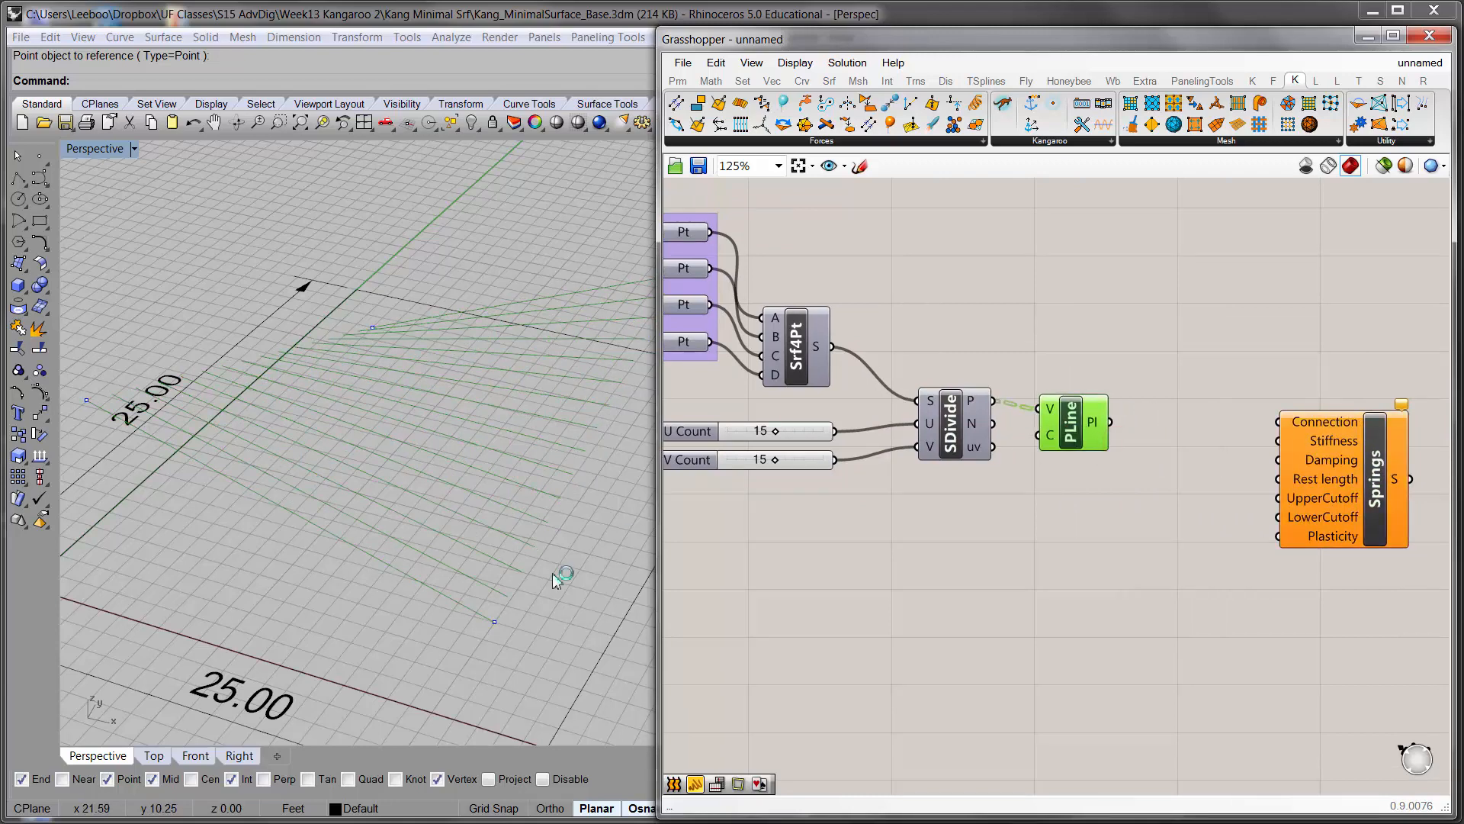
{"action": "left_click", "coordinate": [903, 490]}
{"action": "left_click", "coordinate": [943, 424]}
{"action": "key", "text": "ctrl+q"}
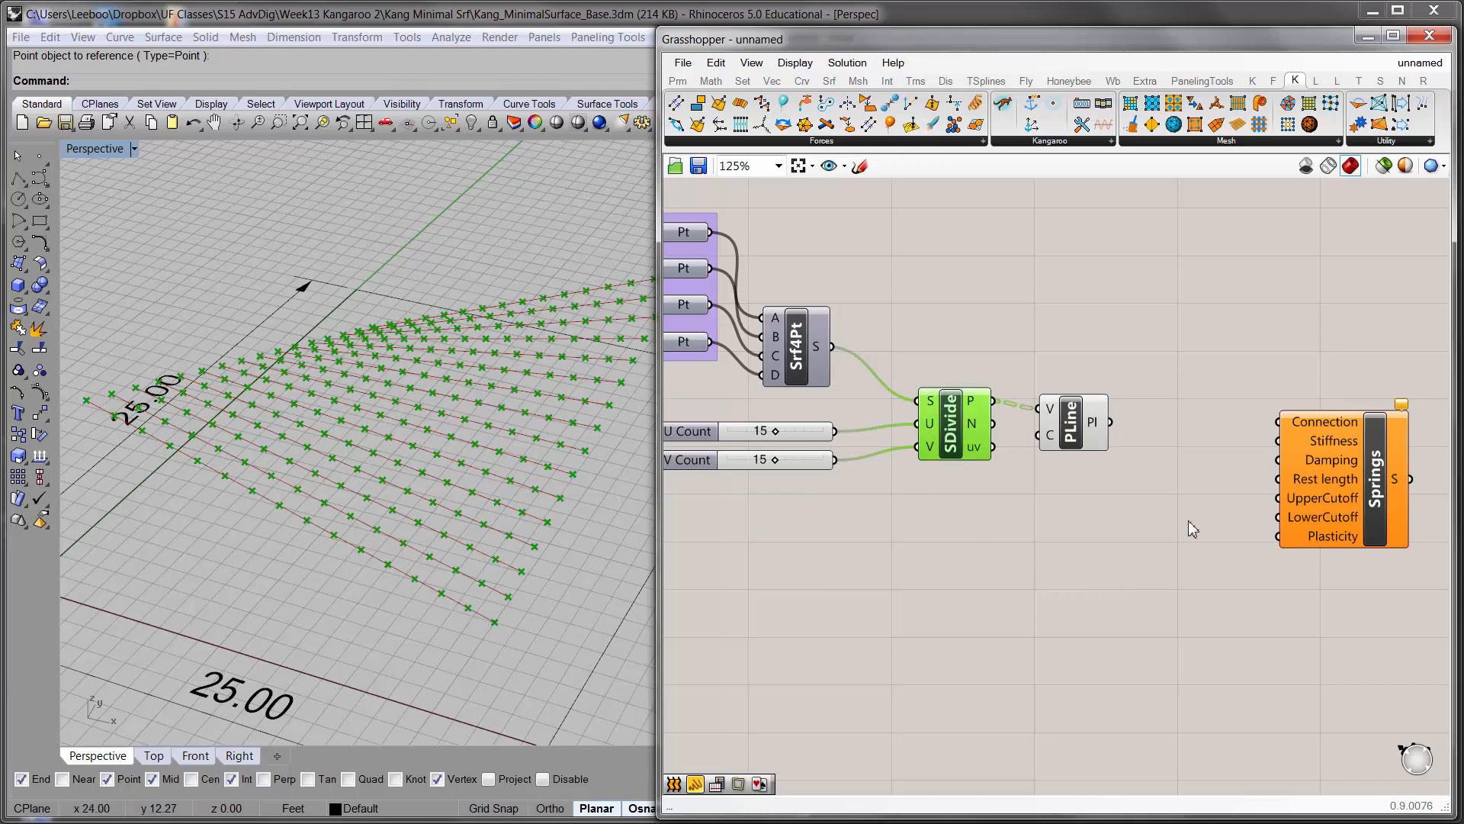
- Examine the branches of the Divide Surface point output in a temporary enlarged panel and delete the panel
{"action": "left_click", "coordinate": [677, 80]}
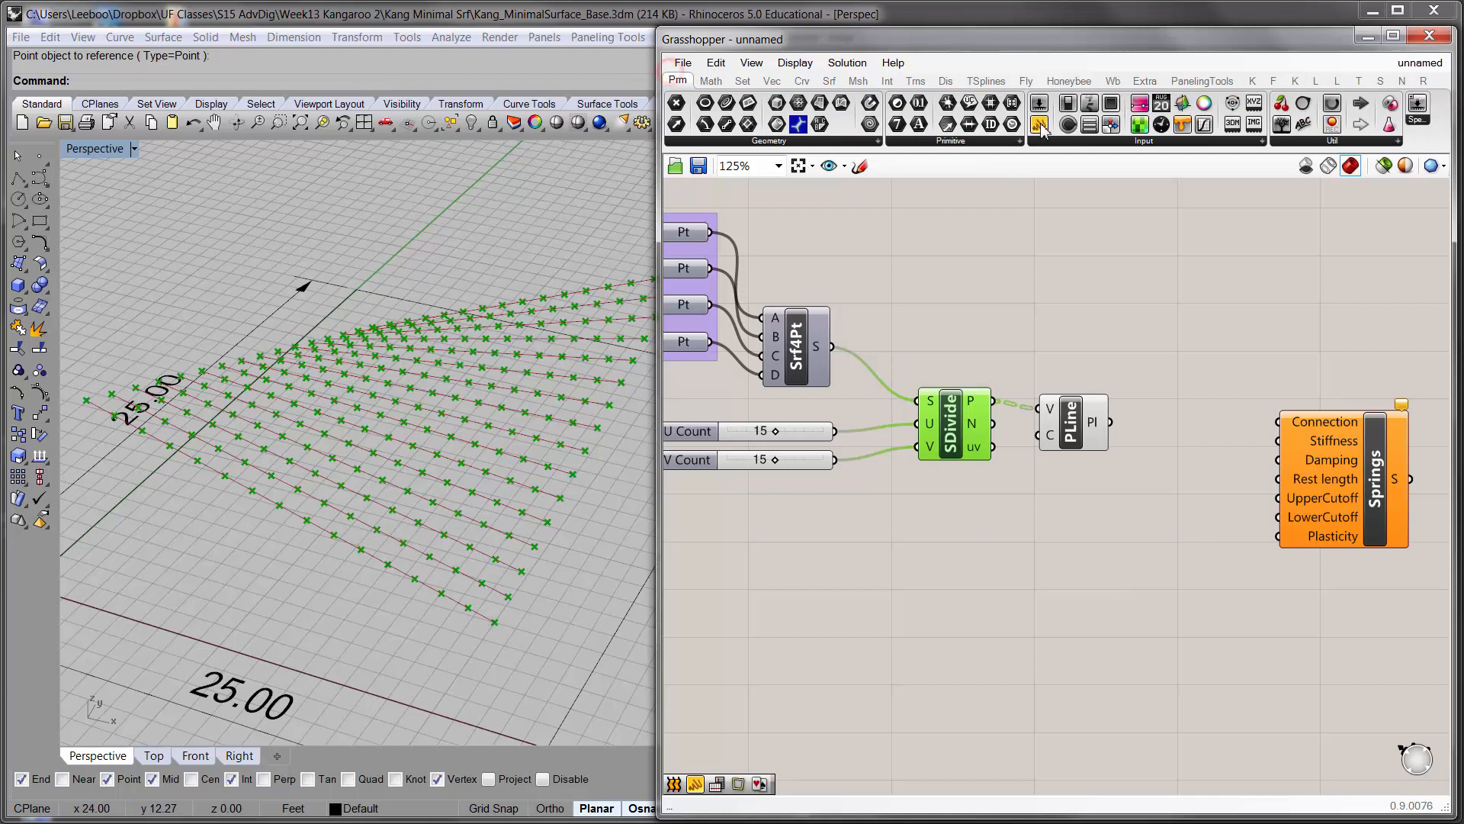
{"action": "left_click_drag", "start_coordinate": [1039, 124], "coordinate": [1159, 294]}
{"action": "left_click_drag", "start_coordinate": [993, 400], "coordinate": [1111, 340]}
{"action": "left_click_drag", "start_coordinate": [1177, 343], "coordinate": [1371, 505]}
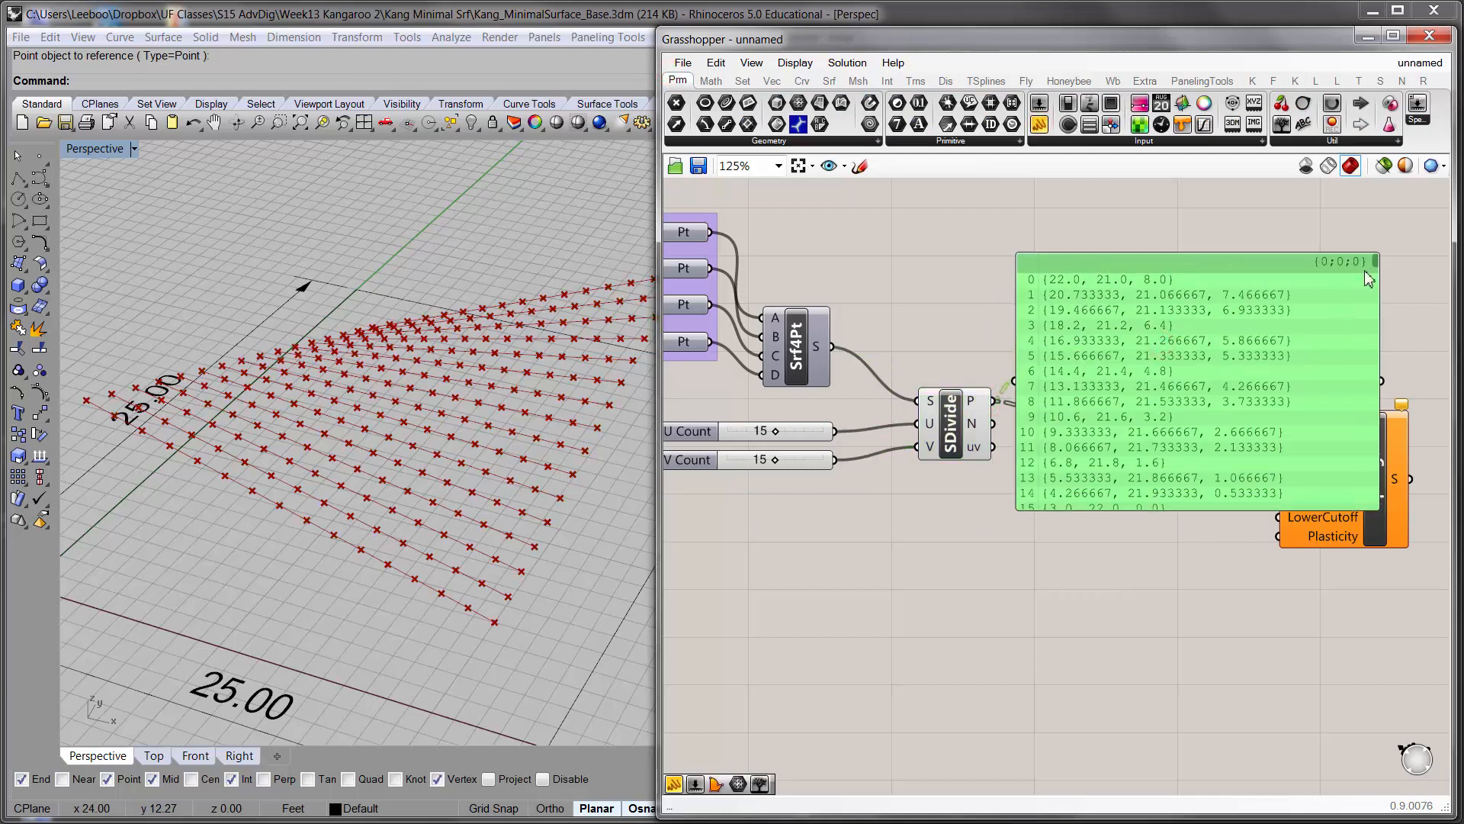
{"action": "left_click_drag", "start_coordinate": [1179, 511], "coordinate": [1180, 727]}
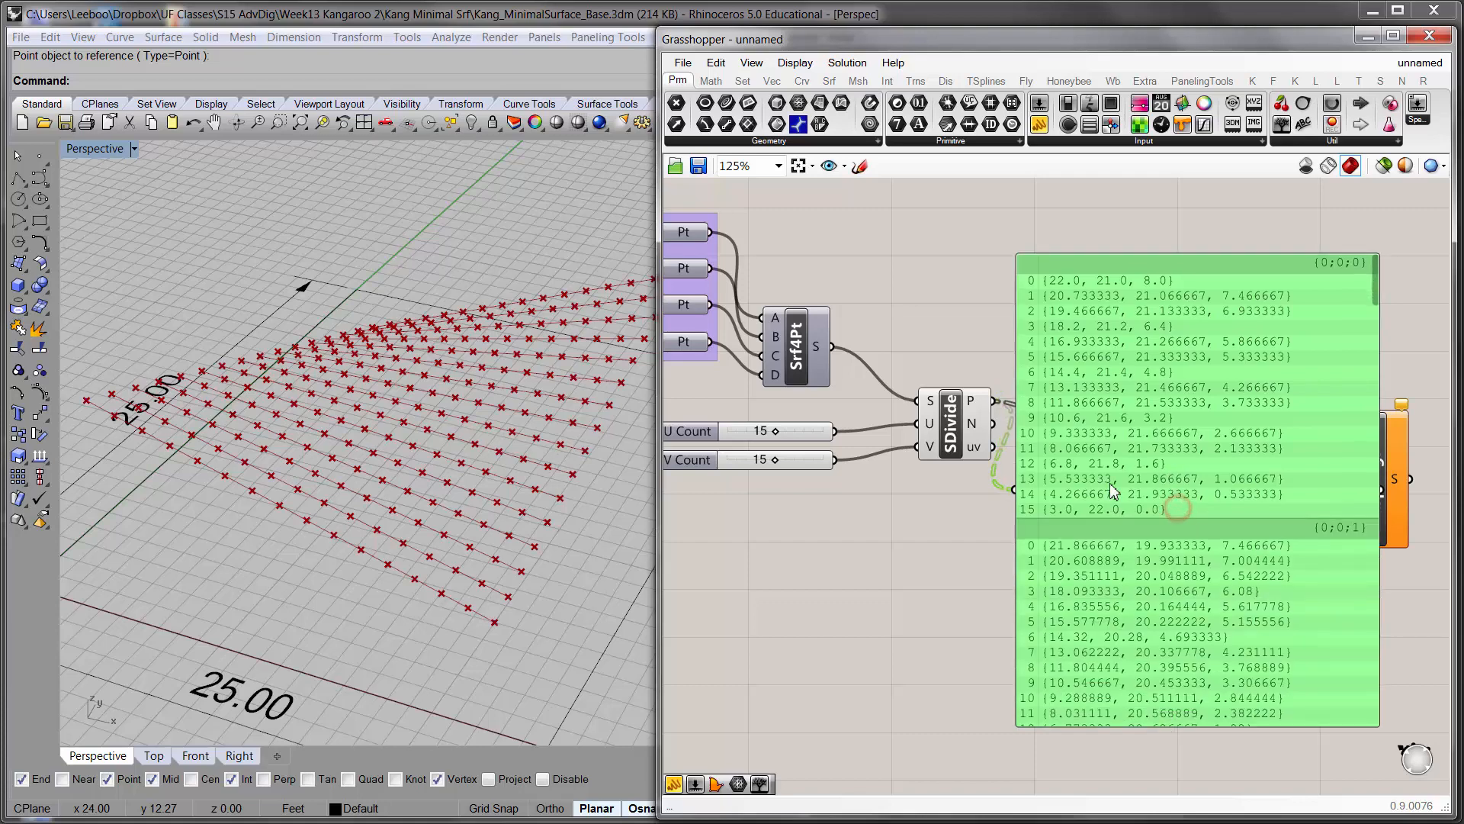
{"action": "left_click_drag", "start_coordinate": [1025, 347], "coordinate": [1074, 351]}
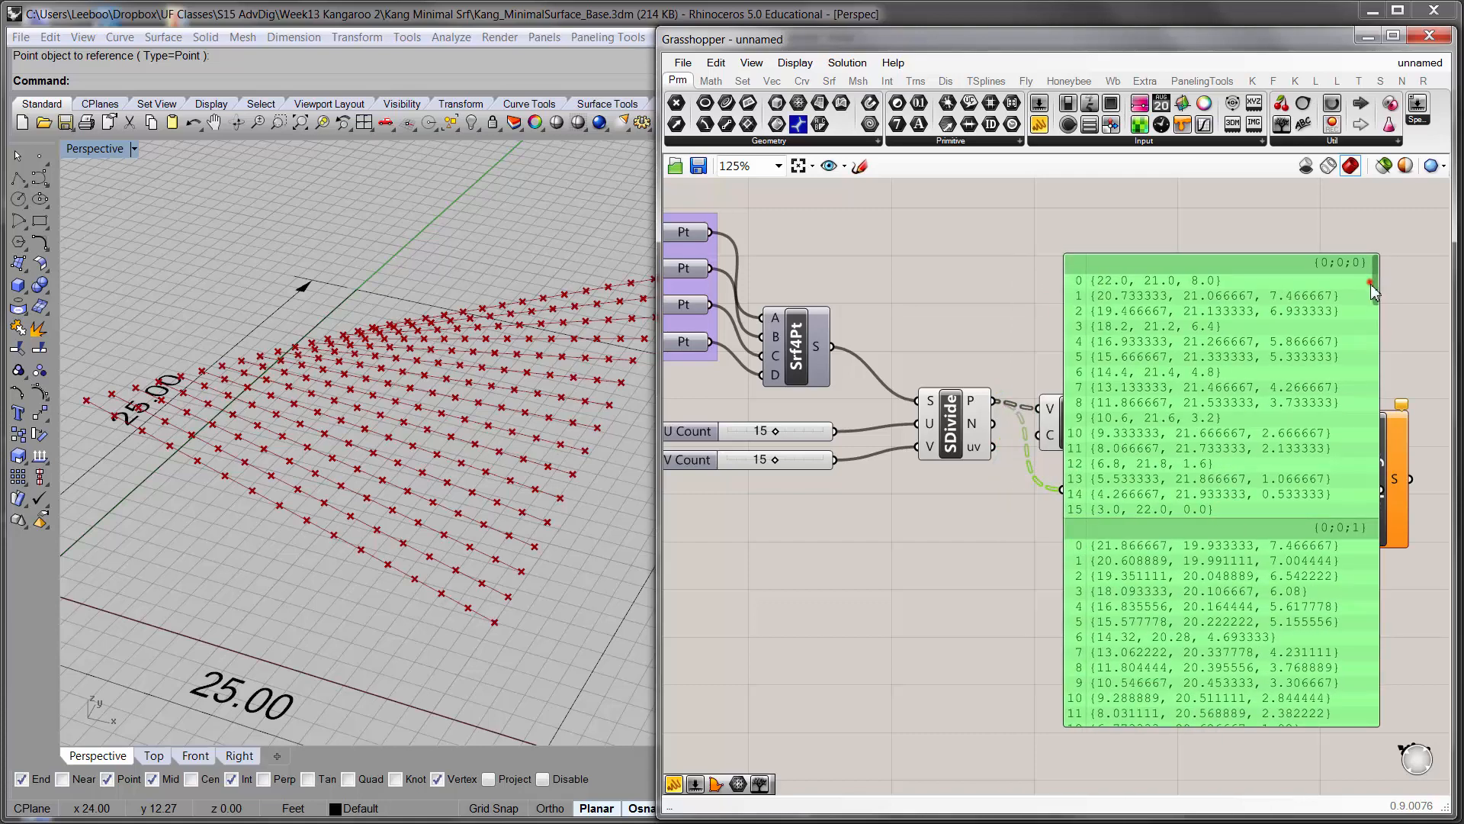
{"action": "key", "text": "Delete"}
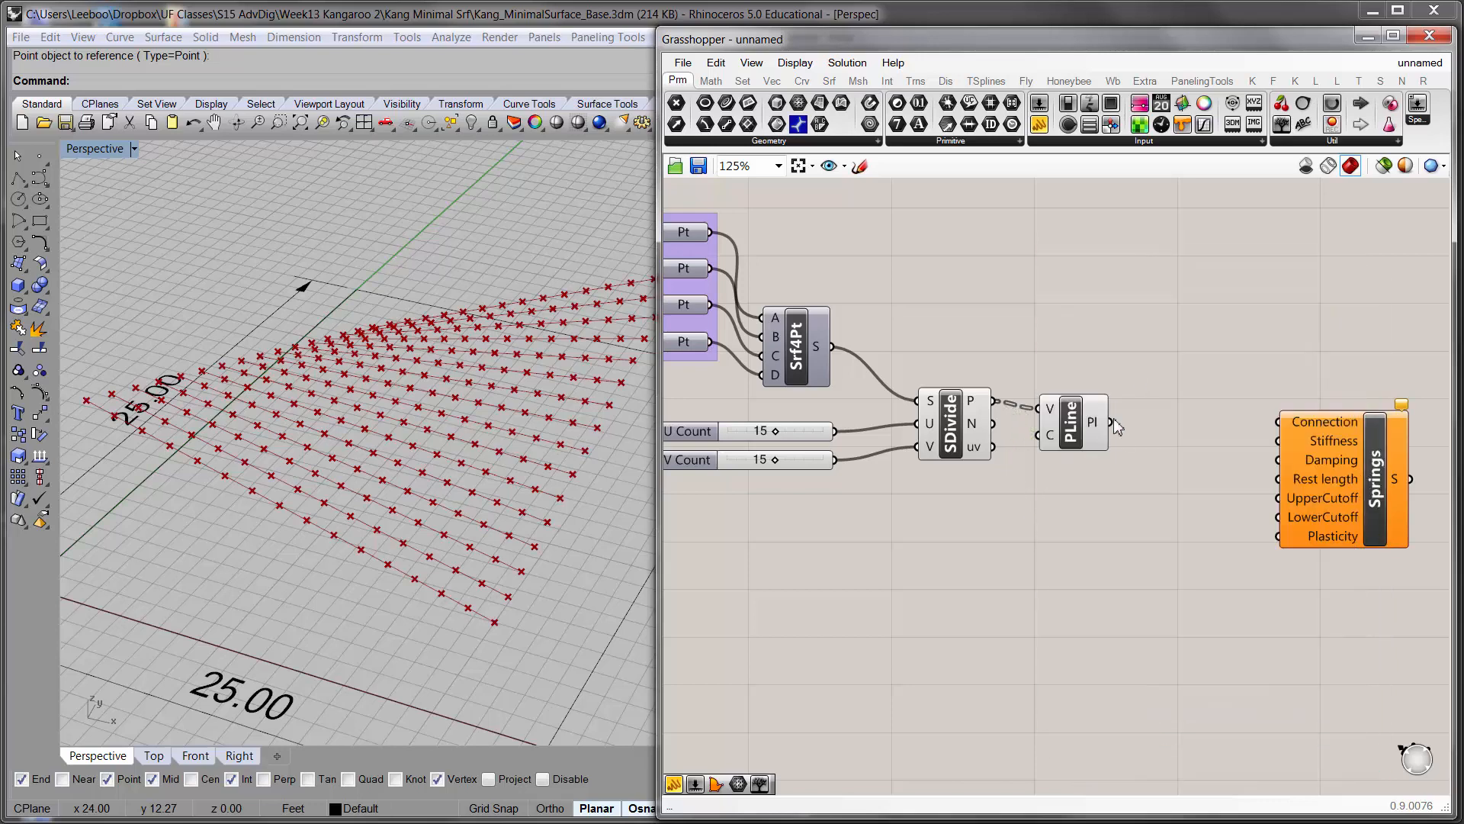
- Add a Flip Matrix component below the PolyLine component and feed it the Divide Surface points
{"action": "double_click", "coordinate": [1050, 475]}
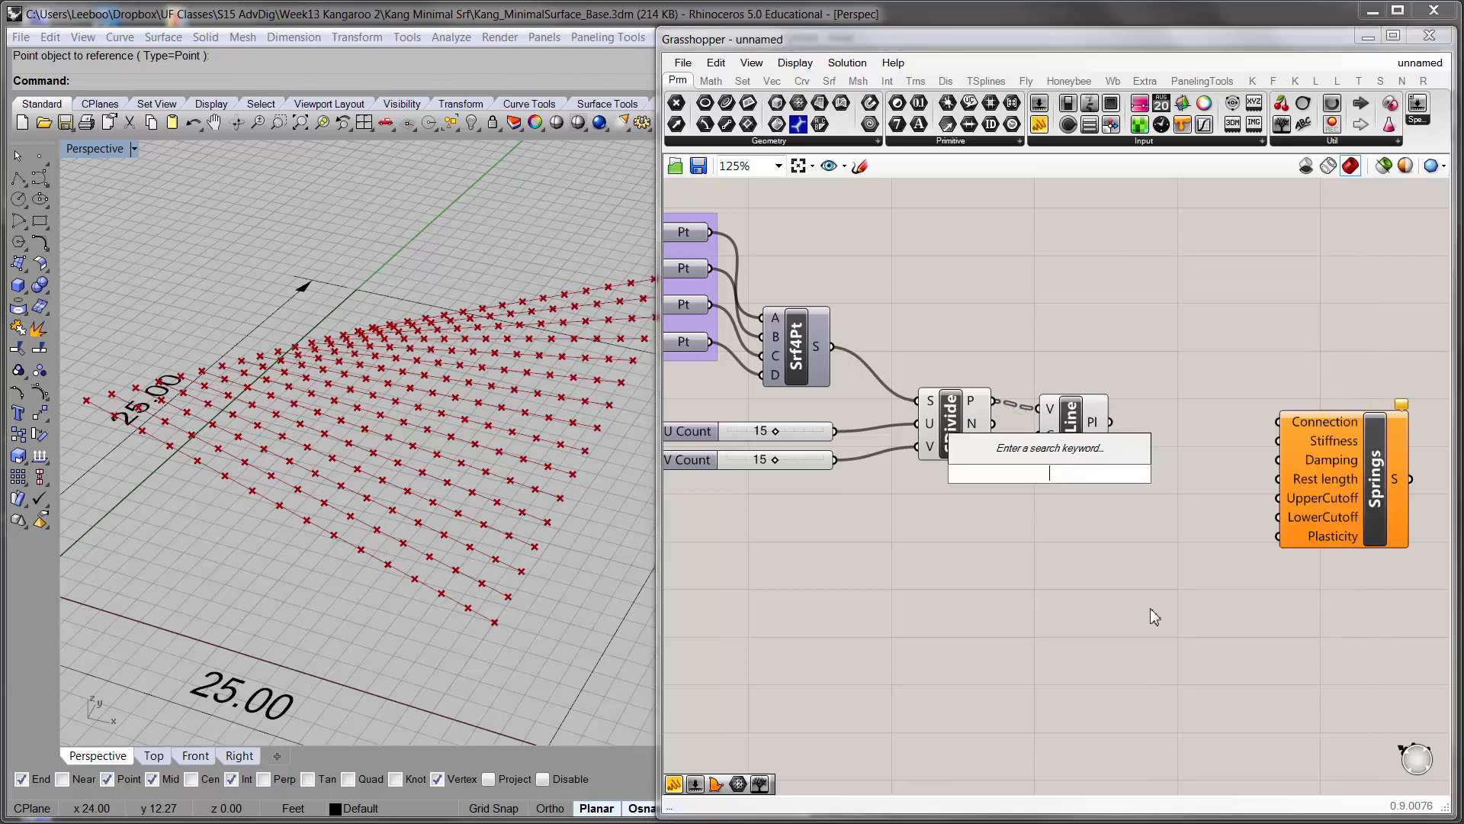
{"action": "type", "text": "flip"}
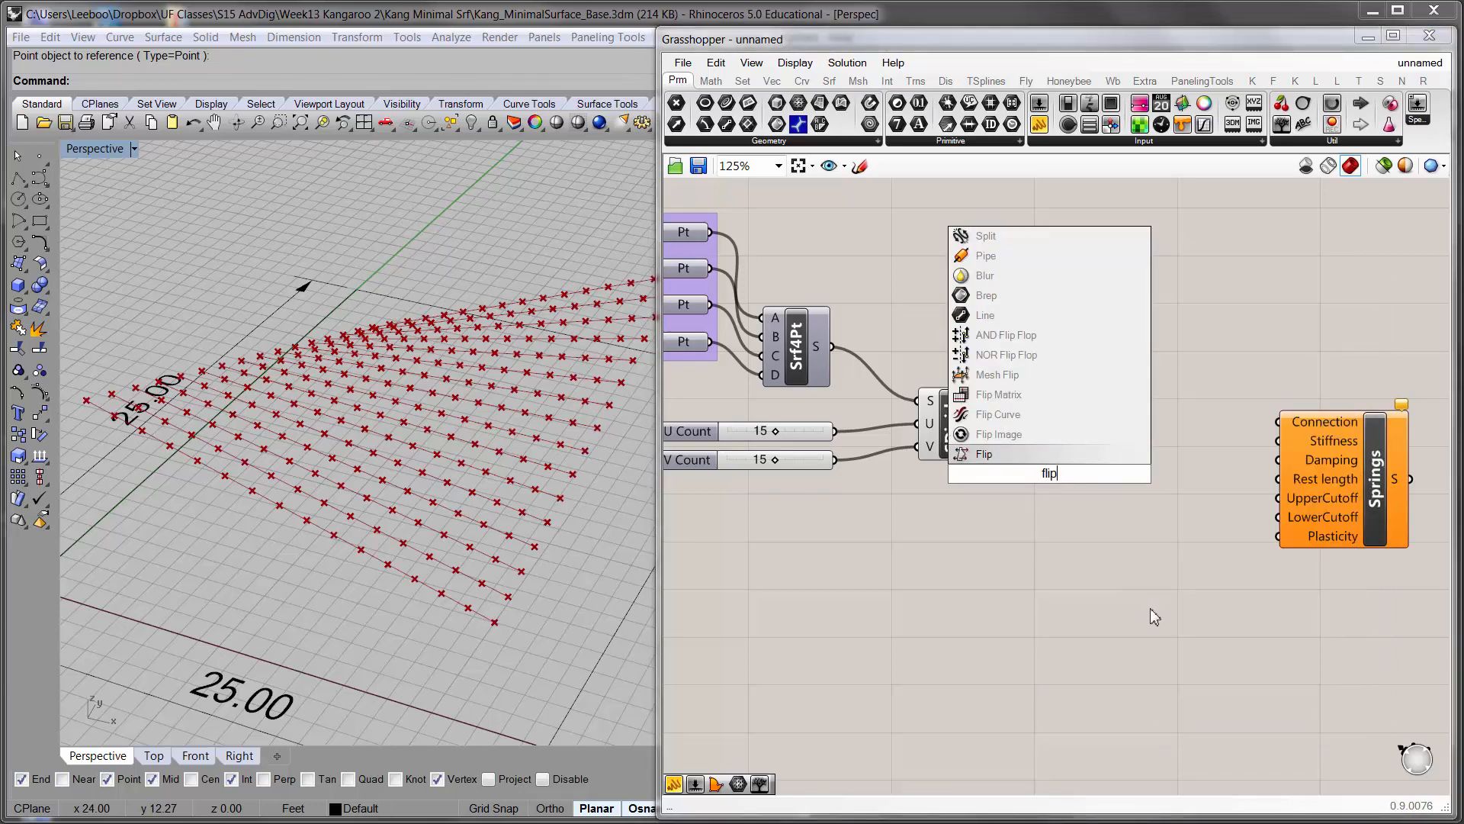
{"action": "left_click", "coordinate": [1062, 404]}
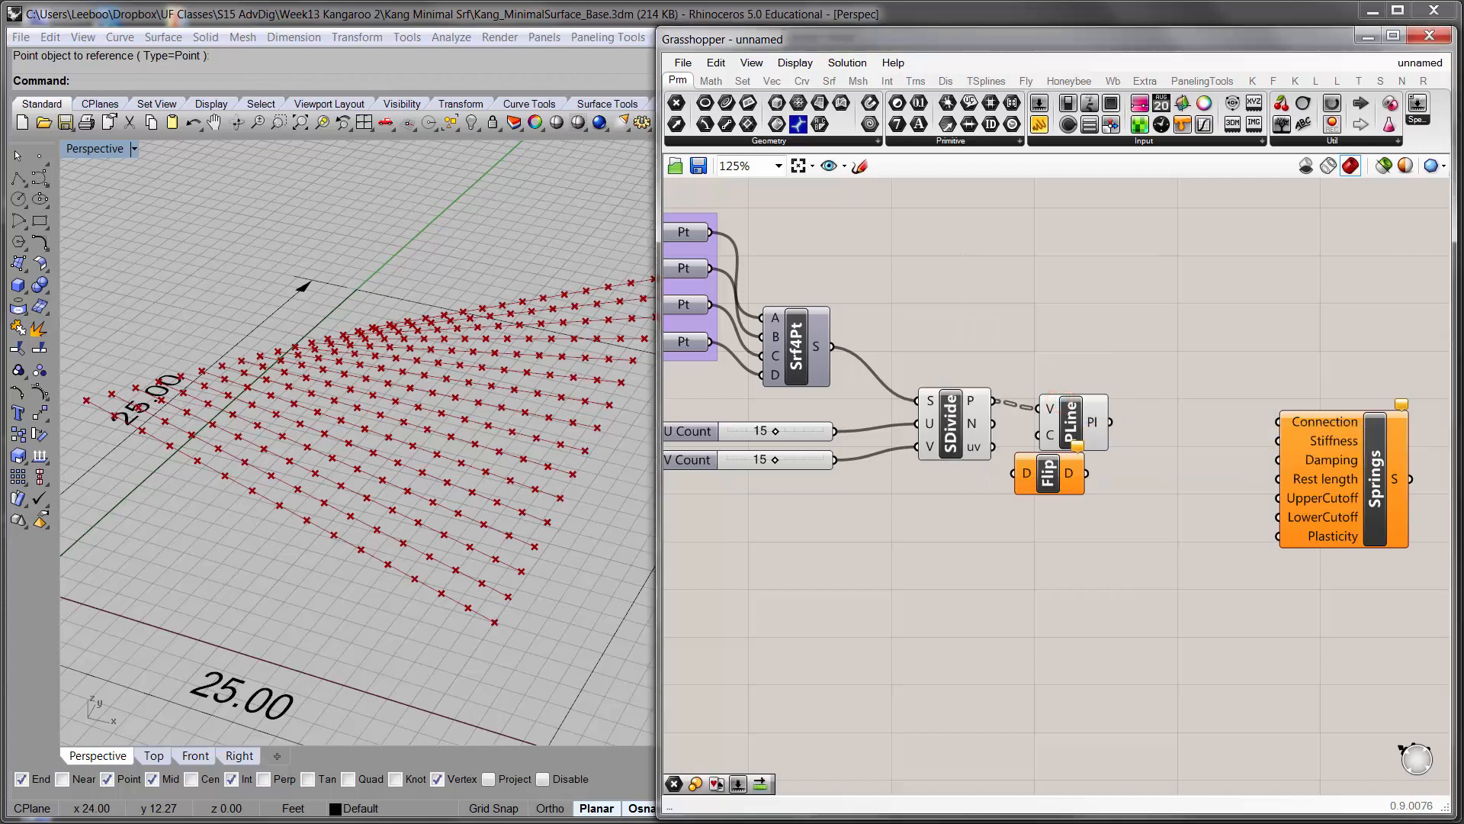
{"action": "left_click_drag", "start_coordinate": [1052, 475], "coordinate": [1079, 532]}
{"action": "left_click_drag", "start_coordinate": [994, 401], "coordinate": [1038, 522]}
{"action": "left_click", "coordinate": [1135, 582]}
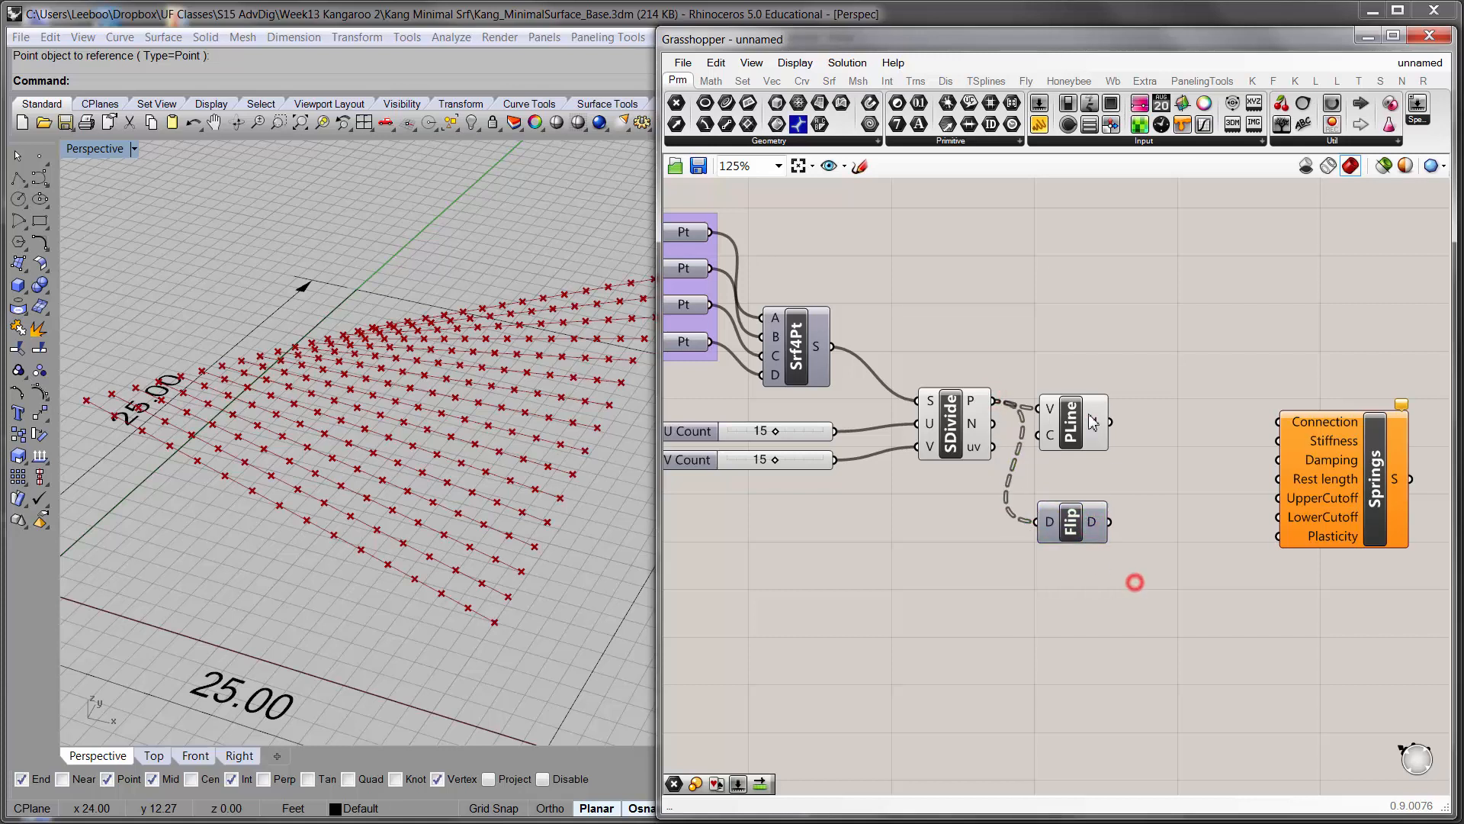
- Duplicate the PolyLine component and connect the Flip Matrix output to the copy's vertices input to draw the crossing polylines
{"action": "left_click", "coordinate": [1097, 436]}
{"action": "left_click_drag", "start_coordinate": [1098, 436], "coordinate": [1231, 554], "text": "alt"}
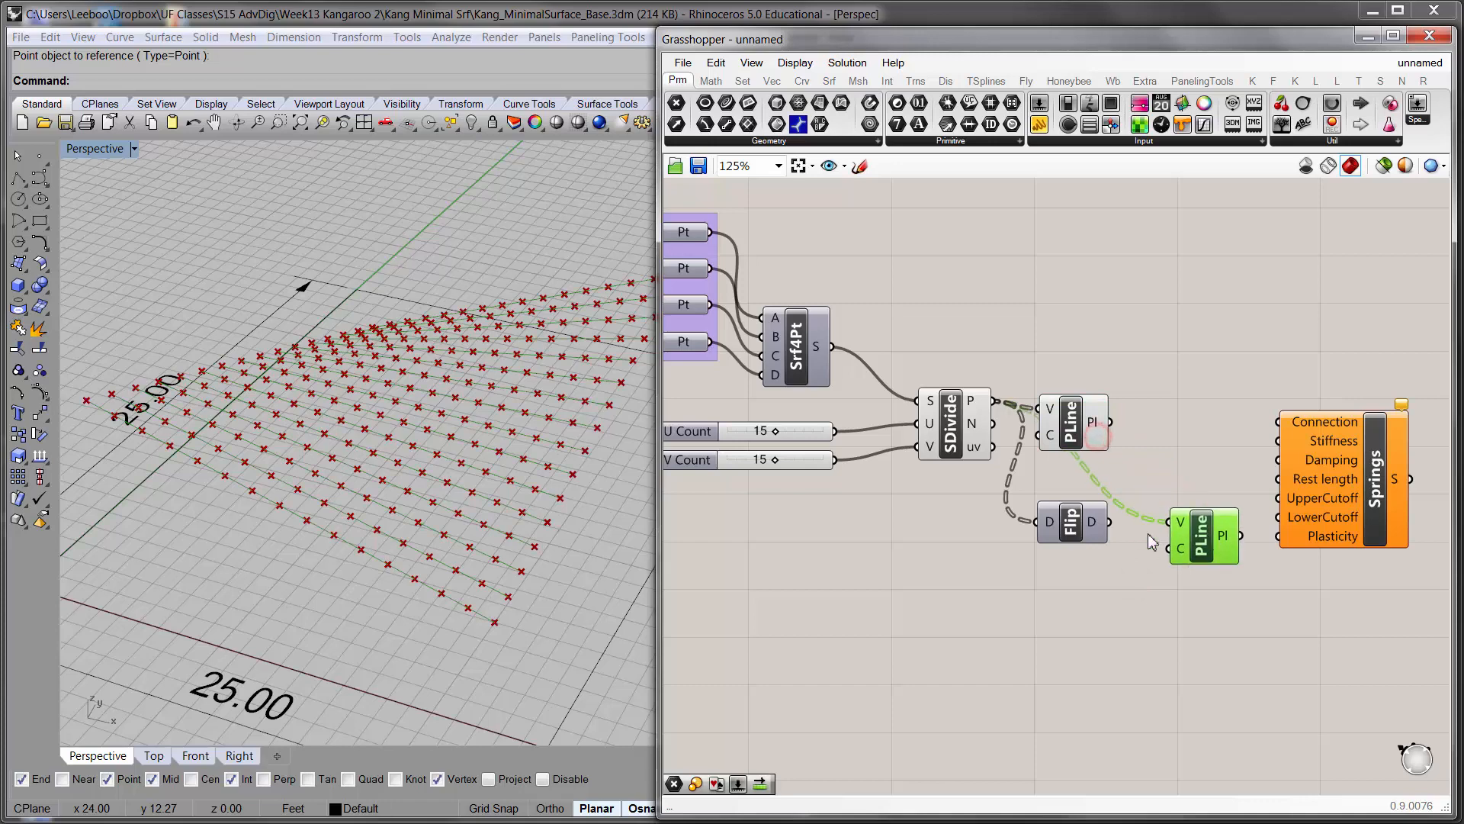
{"action": "left_click_drag", "start_coordinate": [1161, 525], "coordinate": [1170, 523]}
{"action": "left_click_drag", "start_coordinate": [1190, 537], "coordinate": [1182, 537]}
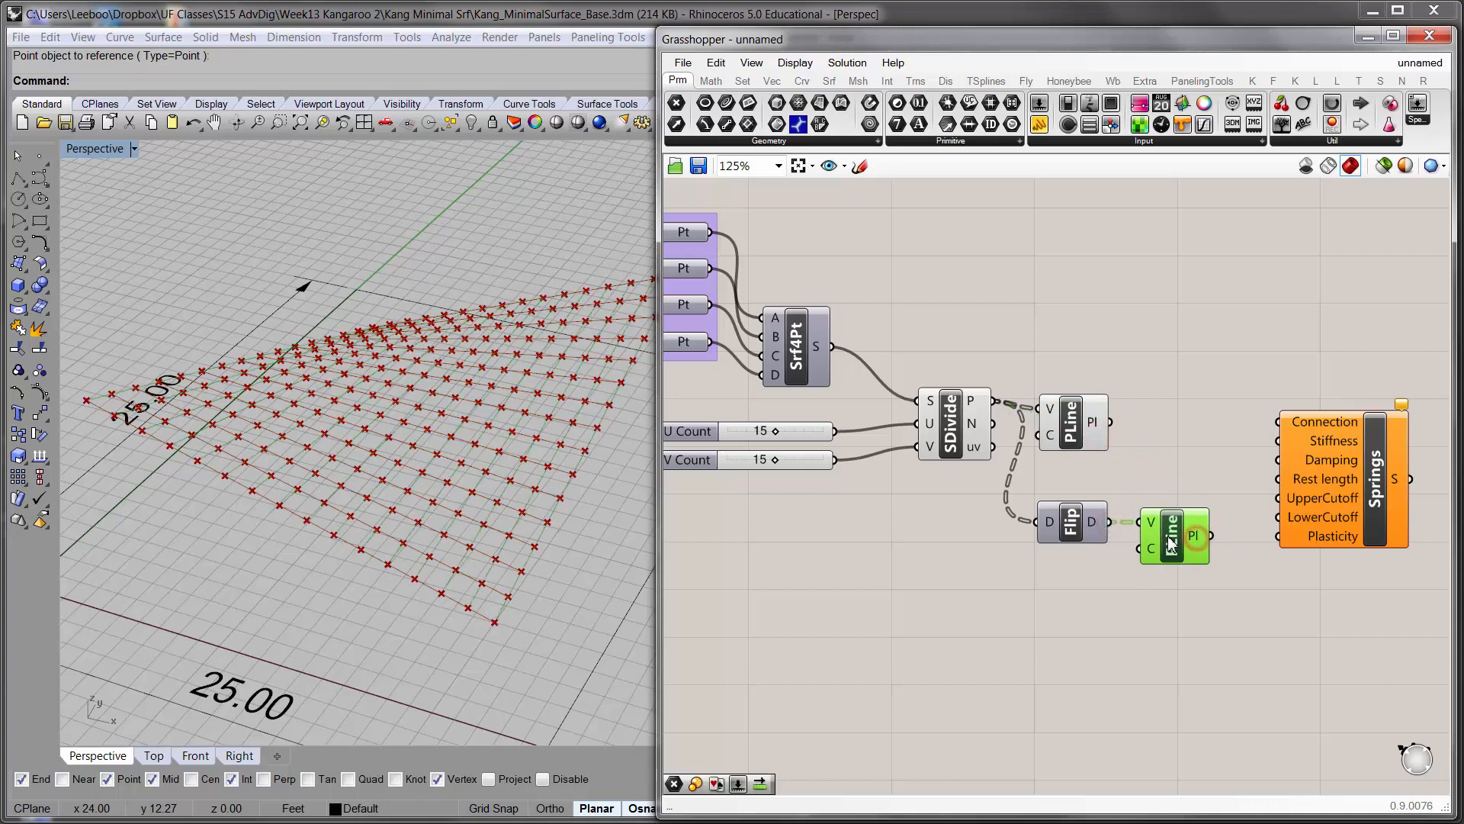
{"action": "right_click_drag", "start_coordinate": [392, 556], "coordinate": [395, 581]}
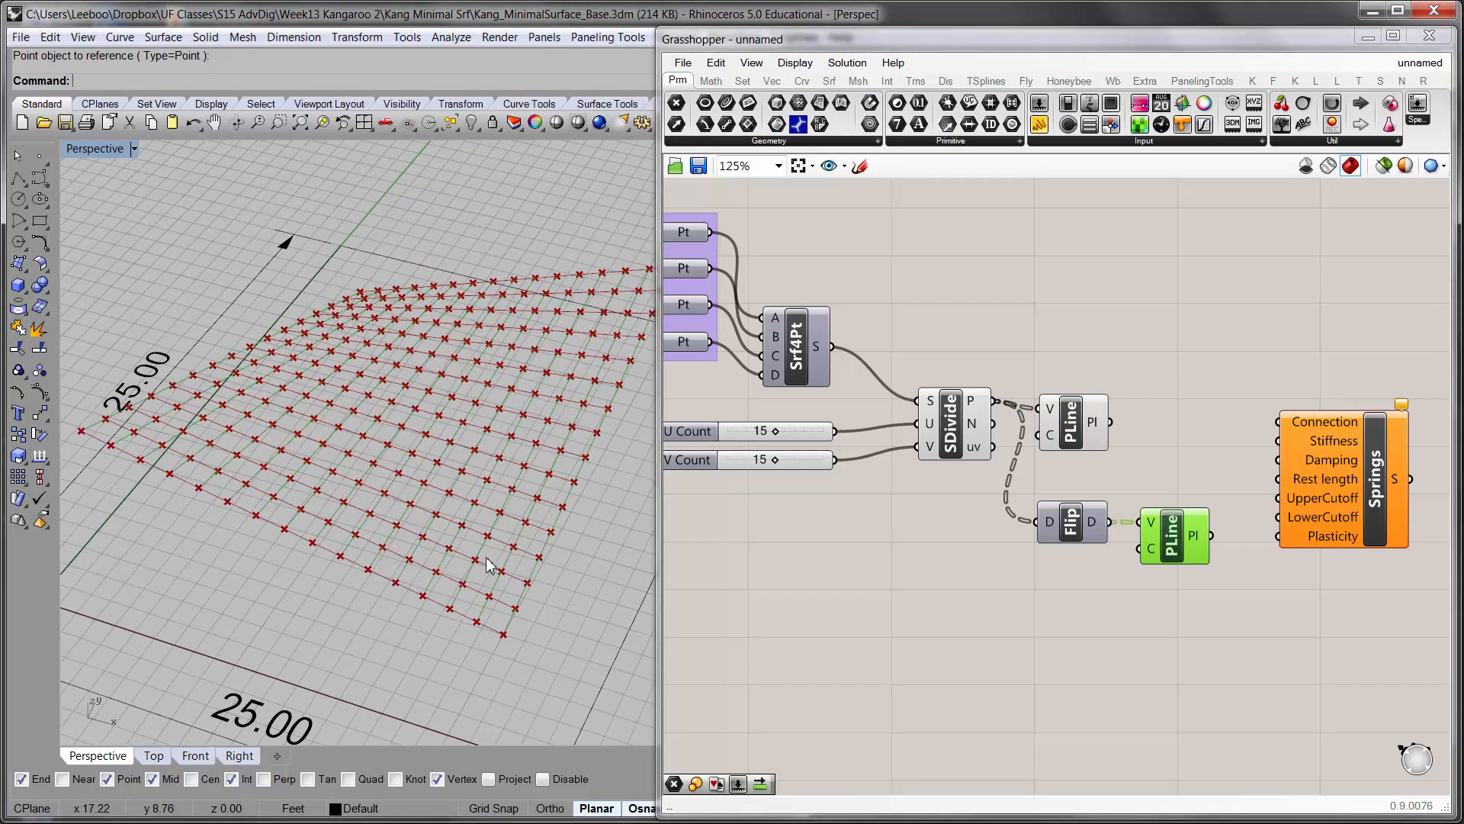
{"action": "left_click", "coordinate": [1046, 598]}
{"action": "right_click_drag", "start_coordinate": [483, 568], "coordinate": [448, 488]}
- Arrange the Flip Matrix component and the two PolyLine components into a compact layout after Divide Surface
{"action": "right_click_drag", "start_coordinate": [1060, 524], "coordinate": [1035, 594]}
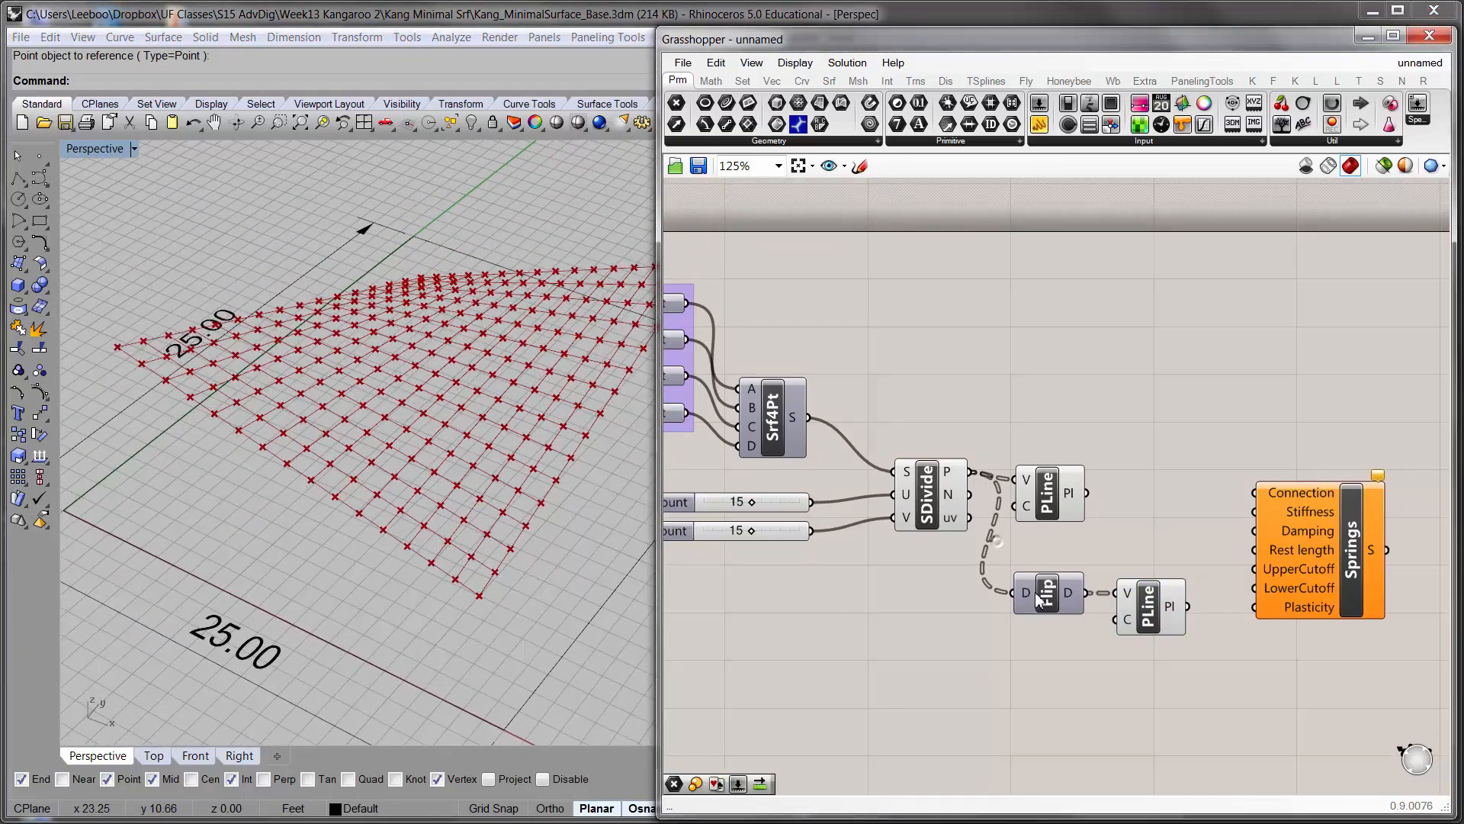
{"action": "left_click_drag", "start_coordinate": [1039, 599], "coordinate": [1005, 611]}
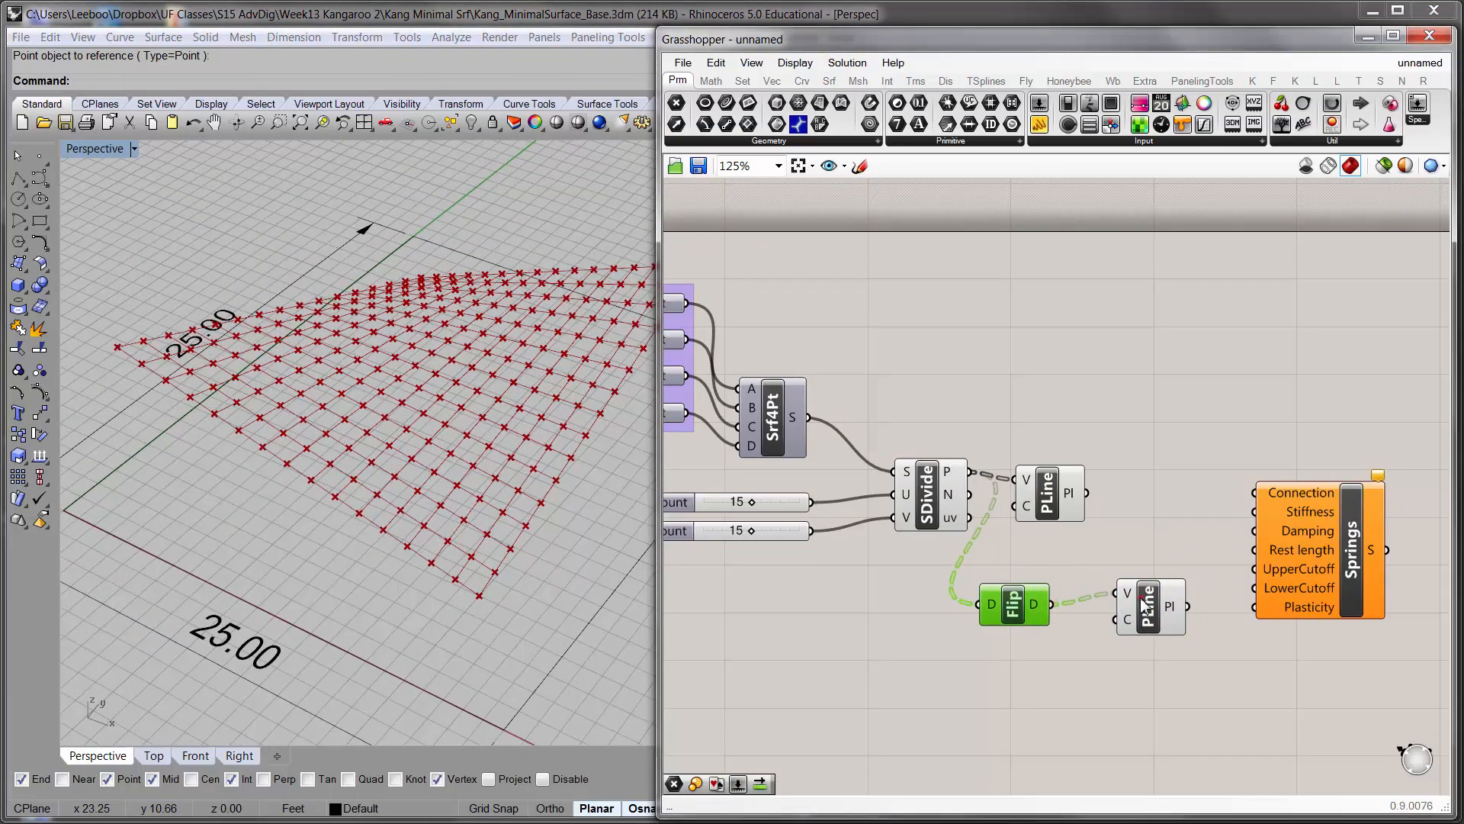
{"action": "left_click_drag", "start_coordinate": [1144, 606], "coordinate": [1104, 618]}
{"action": "left_click_drag", "start_coordinate": [1047, 491], "coordinate": [1114, 546]}
{"action": "left_click_drag", "start_coordinate": [1153, 700], "coordinate": [938, 462]}
{"action": "left_click_drag", "start_coordinate": [1100, 575], "coordinate": [1096, 568]}
{"action": "left_click", "coordinate": [1144, 675]}
{"action": "left_click_drag", "start_coordinate": [1154, 684], "coordinate": [1020, 509]}
{"action": "left_click", "coordinate": [1114, 572]}
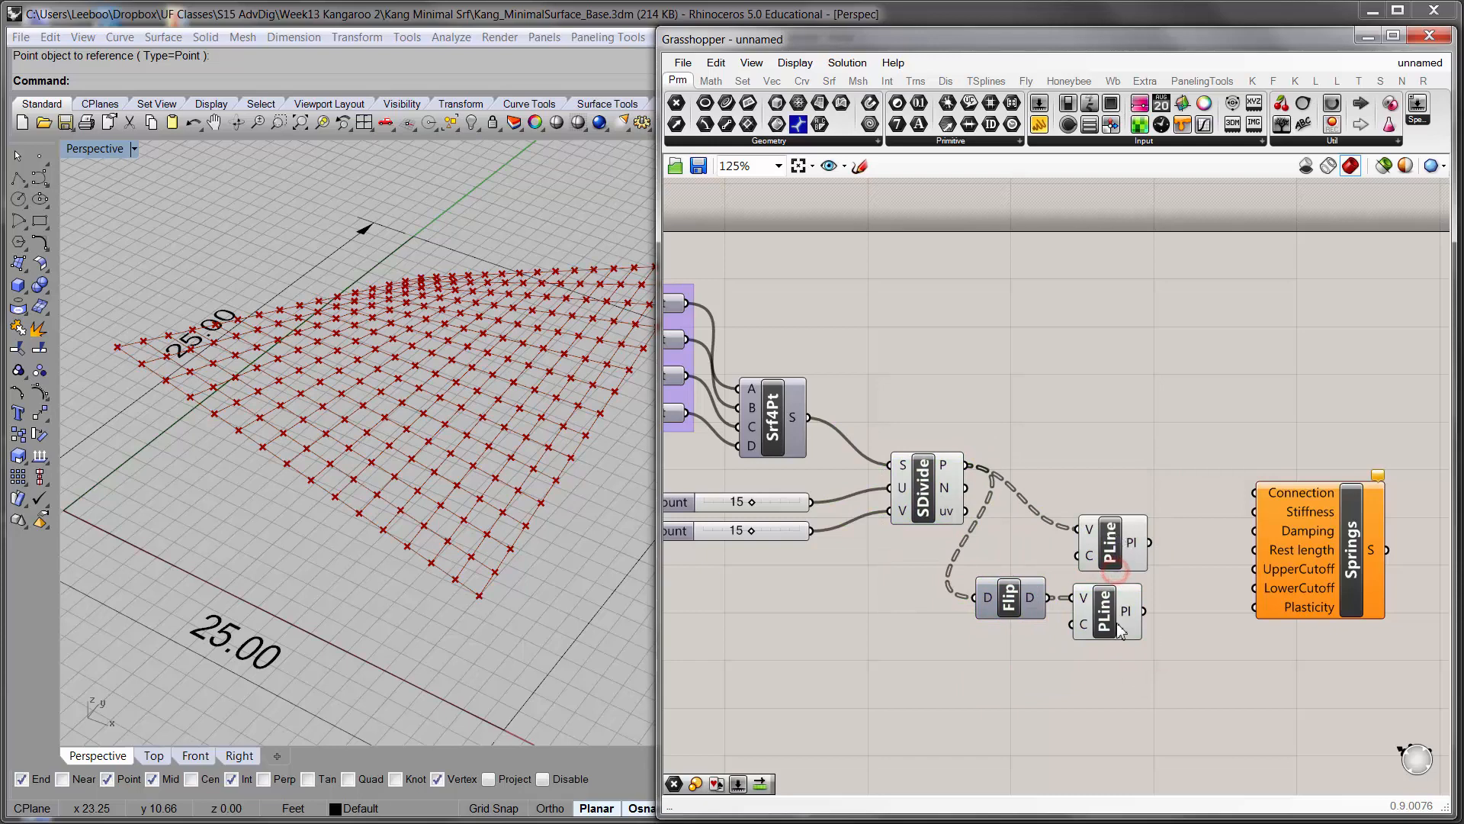
{"action": "left_click_drag", "start_coordinate": [1134, 672], "coordinate": [1120, 522]}
{"action": "left_click", "coordinate": [1210, 596]}
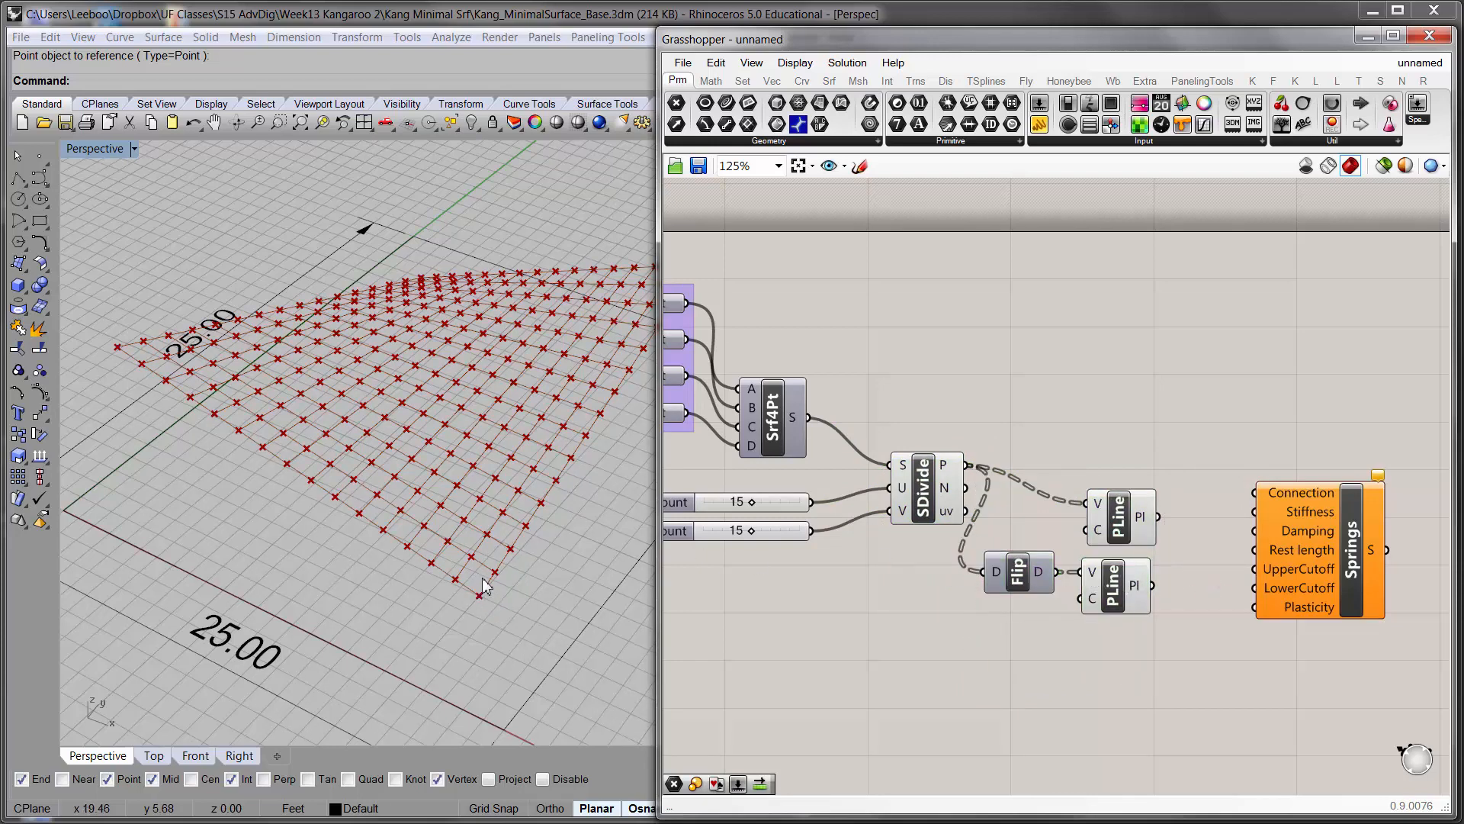
- Move the Springs component away from the two PolyLine components to free space for another component
{"action": "right_click_drag", "start_coordinate": [1411, 534], "coordinate": [1247, 513]}
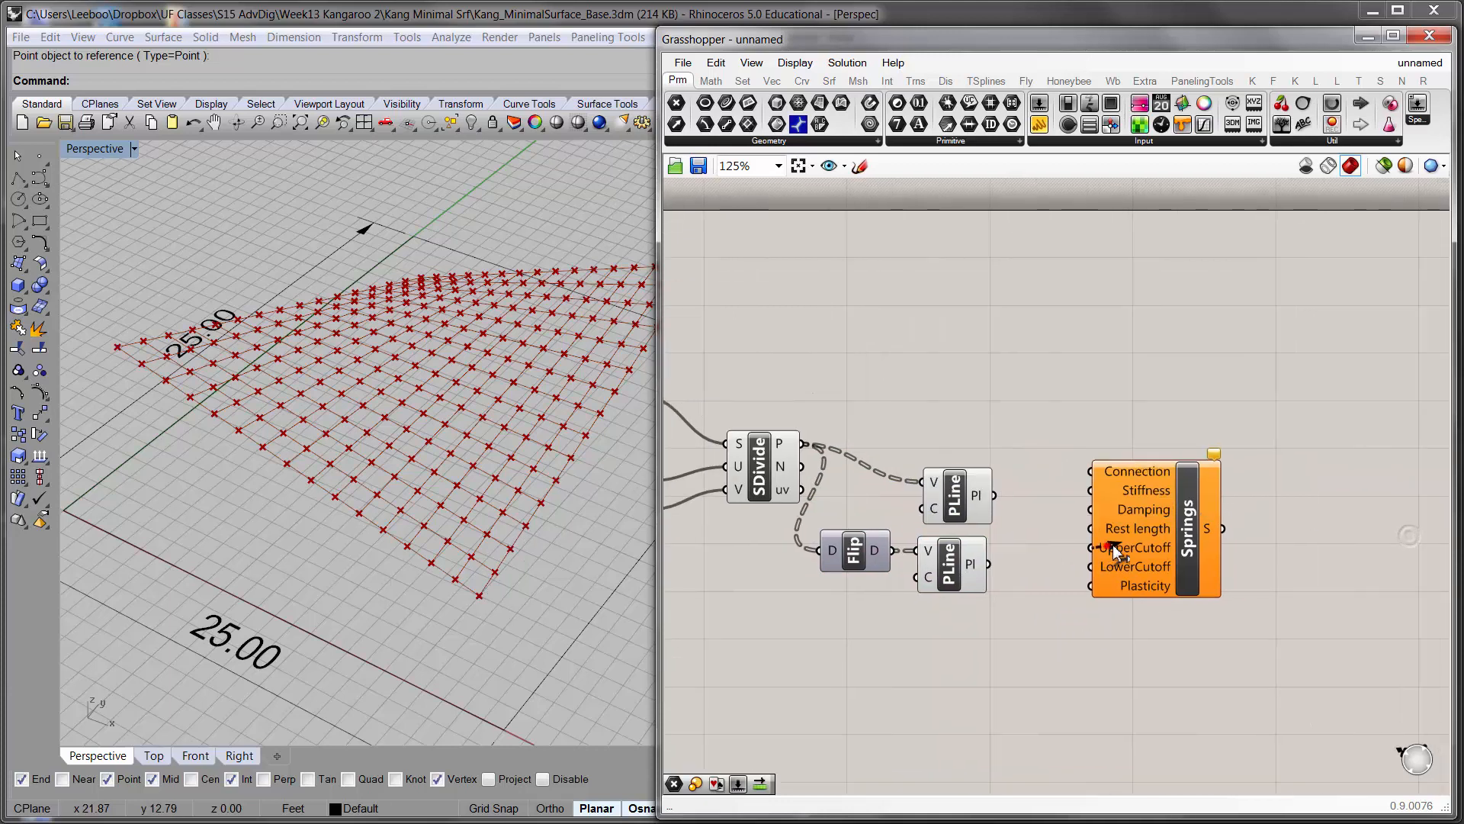
{"action": "left_click_drag", "start_coordinate": [1151, 525], "coordinate": [1330, 552]}
{"action": "right_click_drag", "start_coordinate": [1055, 521], "coordinate": [1116, 538]}
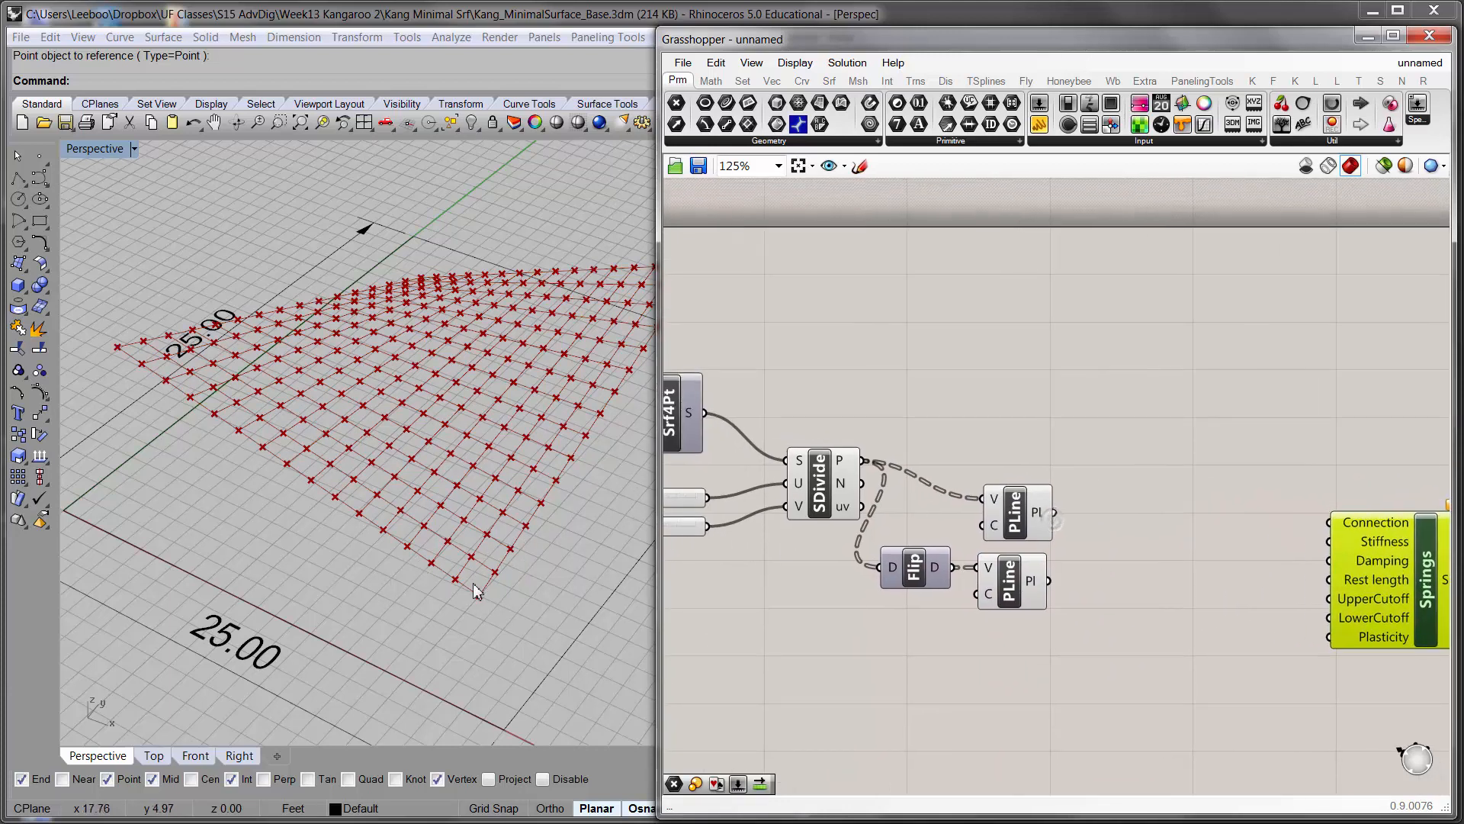
{"action": "left_click", "coordinate": [1016, 565]}
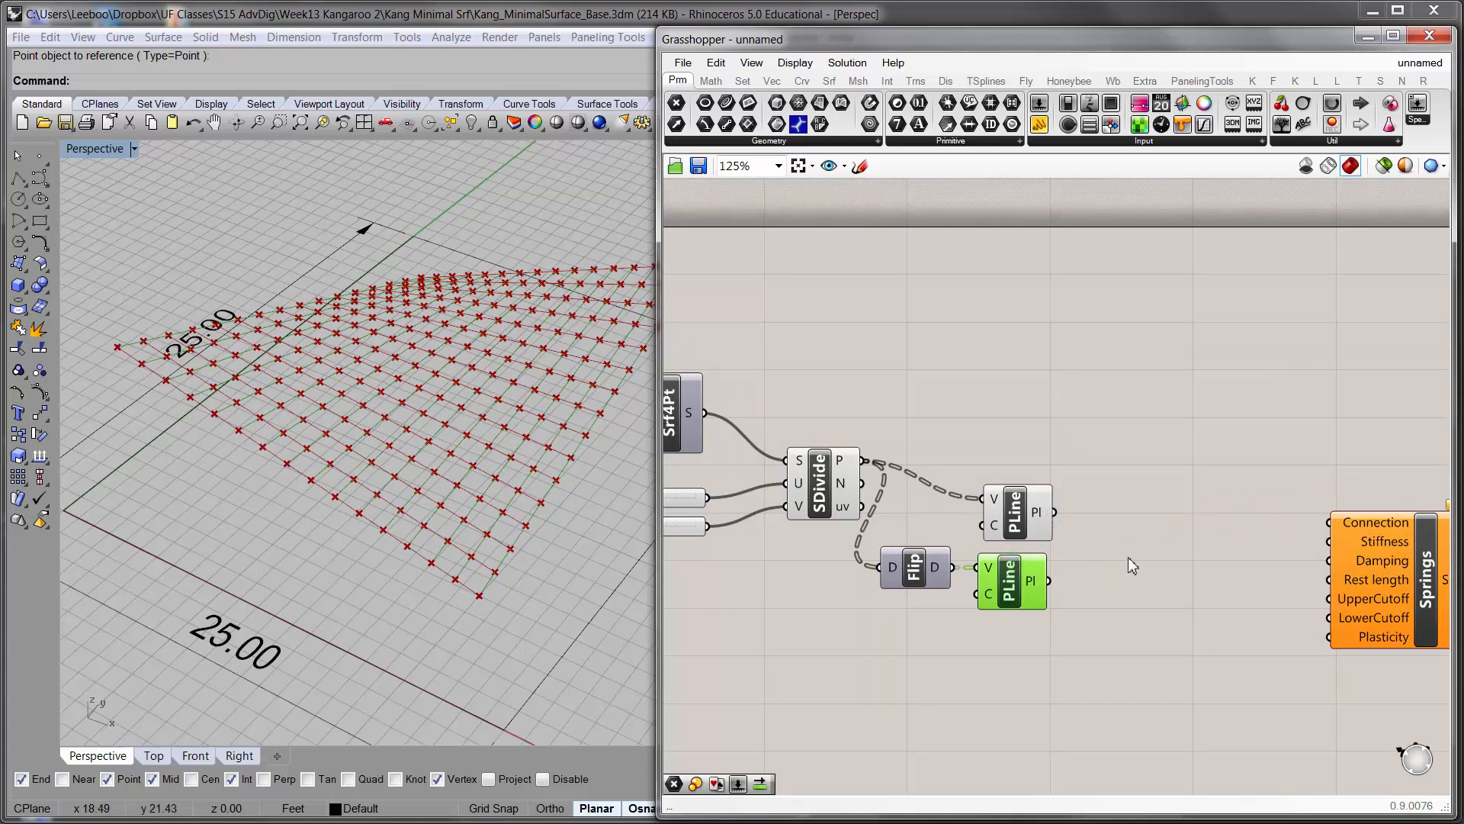
- Add a curve Explode component and connect both PolyLine outputs to its curve input
{"action": "double_click", "coordinate": [1150, 511]}
{"action": "type", "text": "explo"}
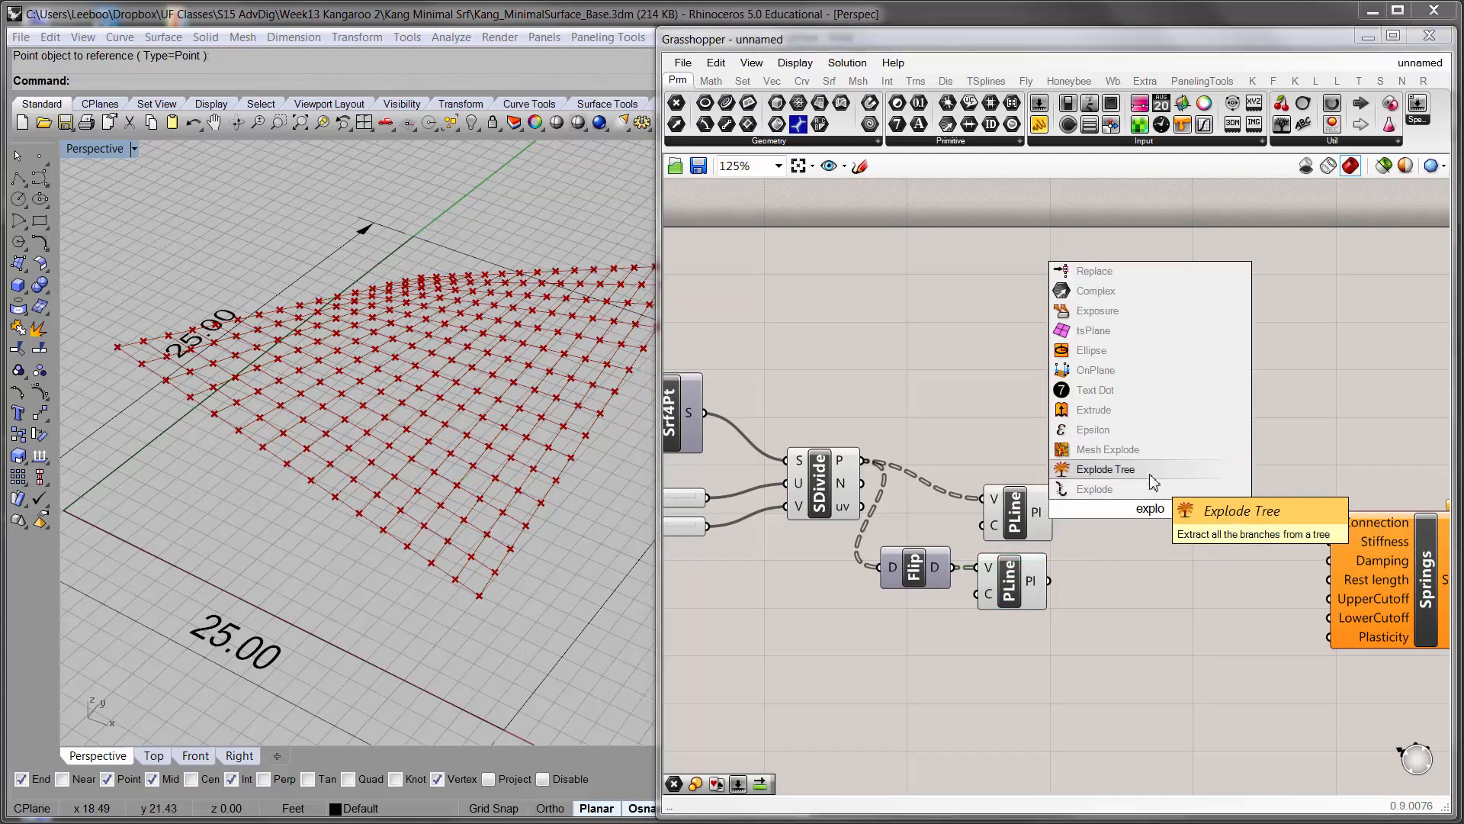
{"action": "key", "text": "Return"}
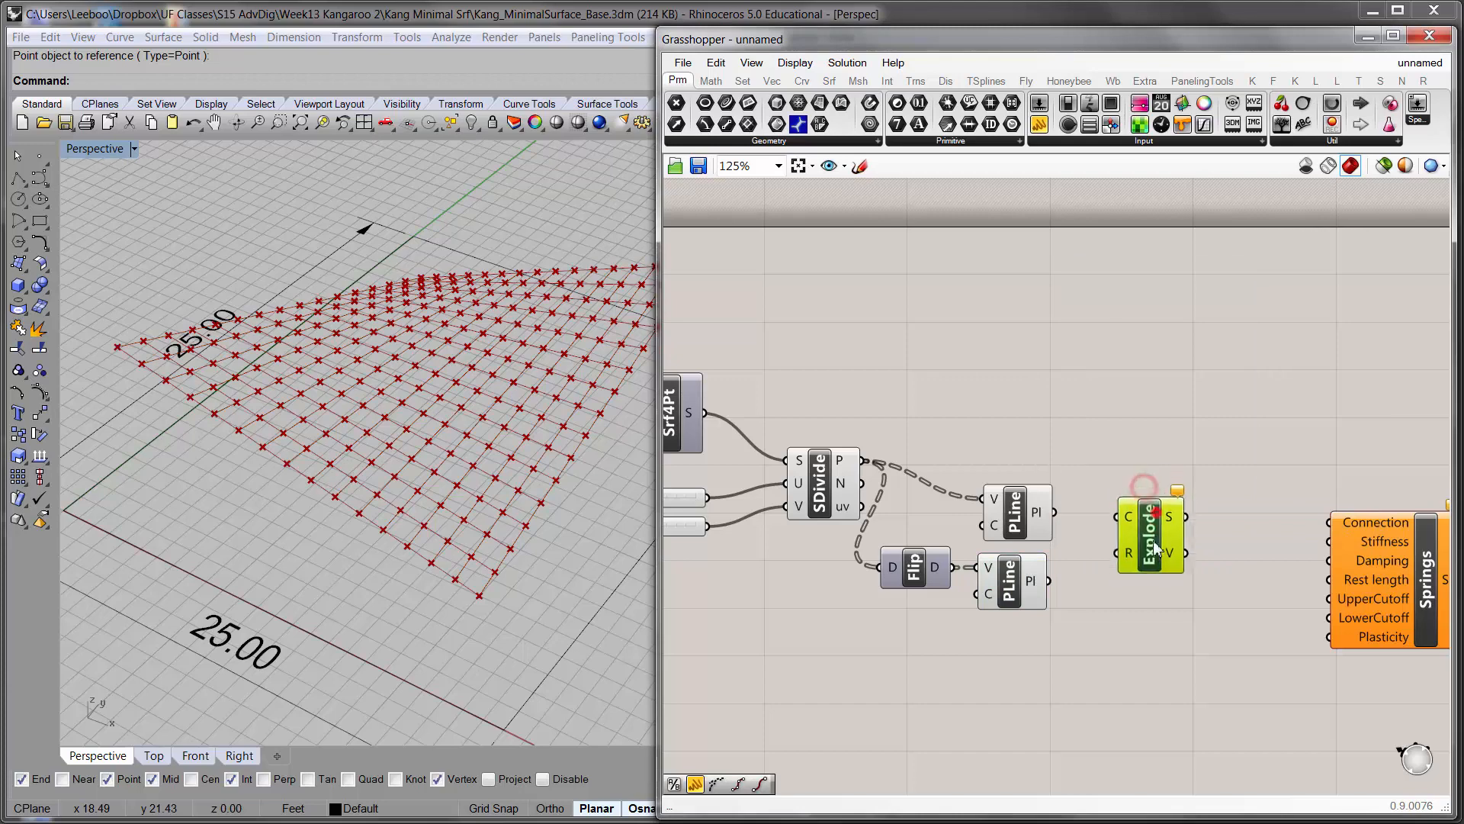
{"action": "left_click_drag", "start_coordinate": [1055, 512], "coordinate": [1118, 523]}
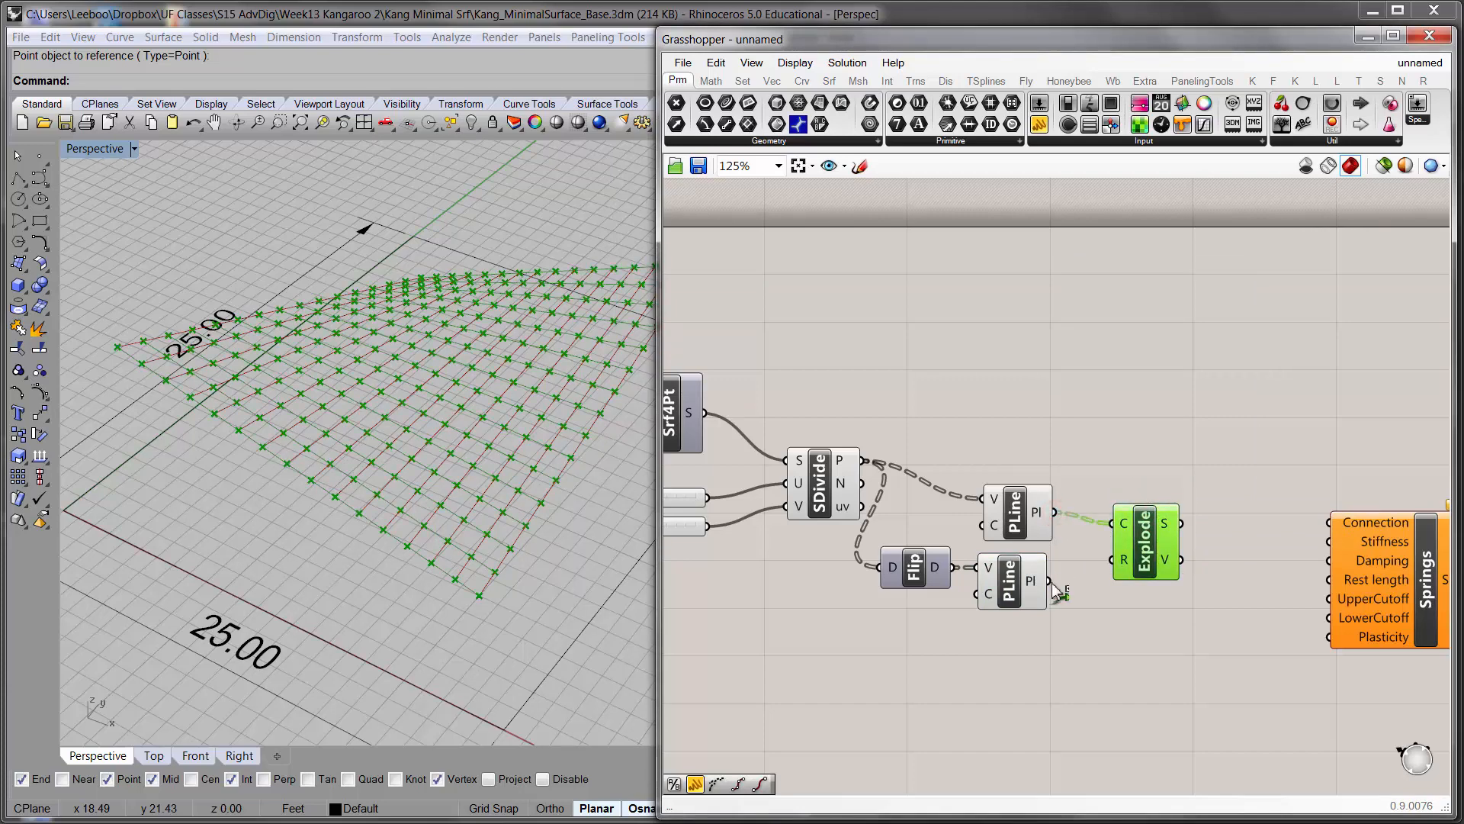
{"action": "left_click_drag", "start_coordinate": [1051, 582], "coordinate": [1117, 561], "text": "shift"}
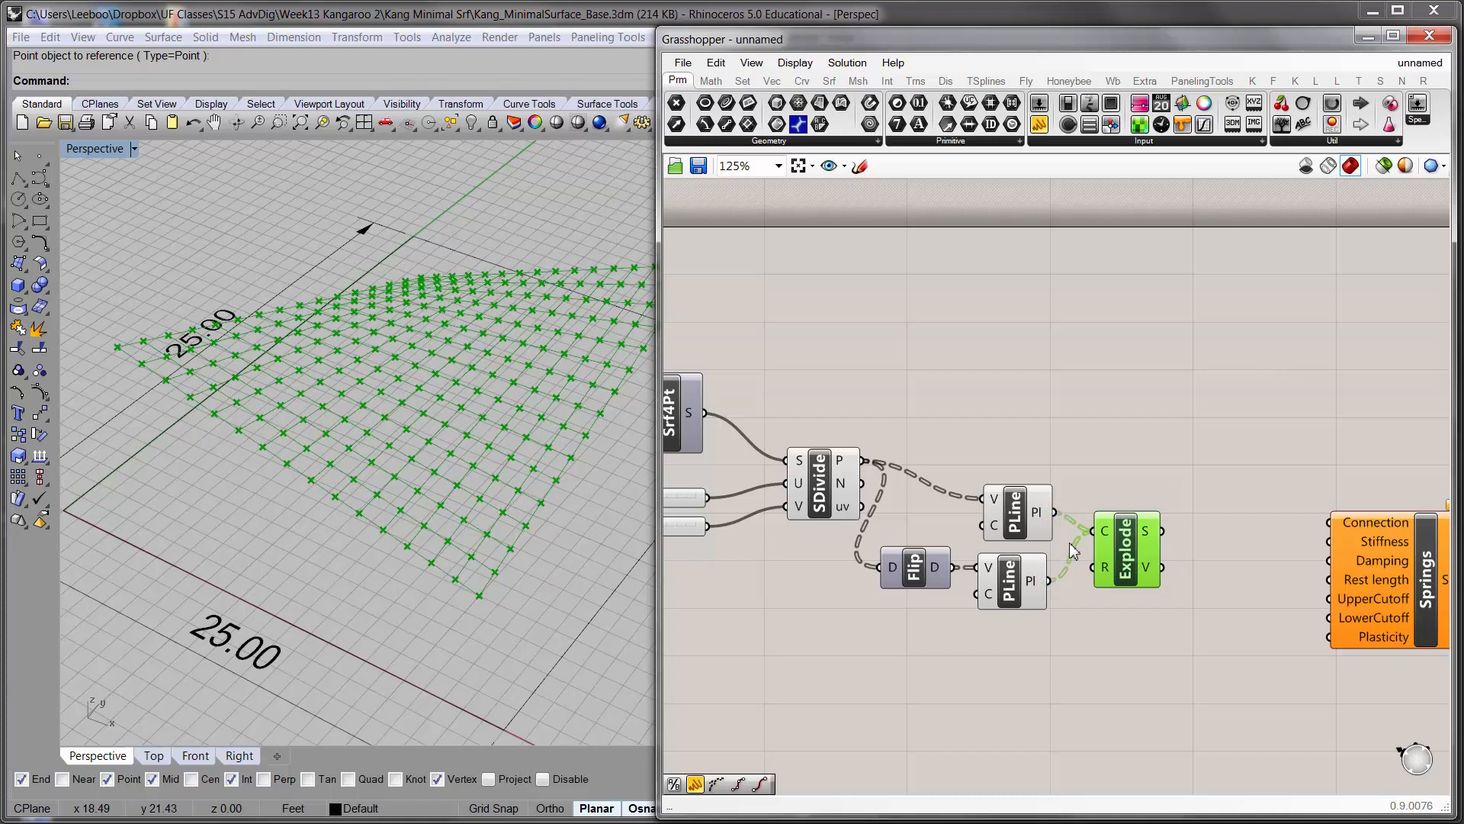
- Shift the Springs component slightly closer to the Kangaroo component, leaving room after Explode
{"action": "left_click", "coordinate": [1225, 553]}
{"action": "right_click_drag", "start_coordinate": [1226, 552], "coordinate": [1132, 552]}
{"action": "left_click_drag", "start_coordinate": [1302, 588], "coordinate": [1324, 602]}
{"action": "right_click_drag", "start_coordinate": [1114, 543], "coordinate": [1114, 511]}
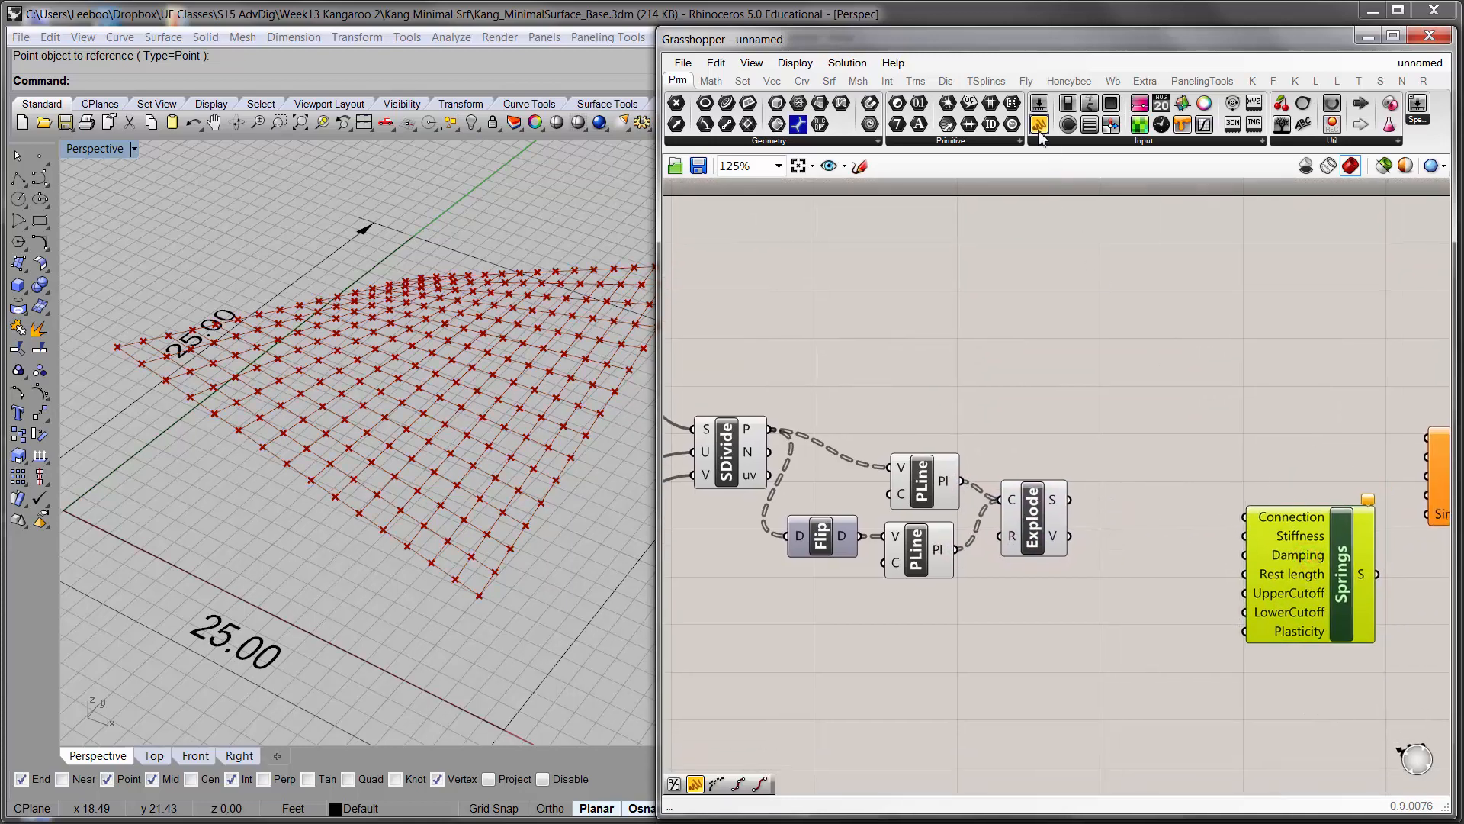
- Inspect the data tree of Explode's segments output in a temporary enlarged panel and remove the panel
{"action": "left_click_drag", "start_coordinate": [1039, 124], "coordinate": [1203, 461]}
{"action": "left_click_drag", "start_coordinate": [1071, 500], "coordinate": [1144, 424]}
{"action": "right_click_drag", "start_coordinate": [1260, 443], "coordinate": [1171, 385]}
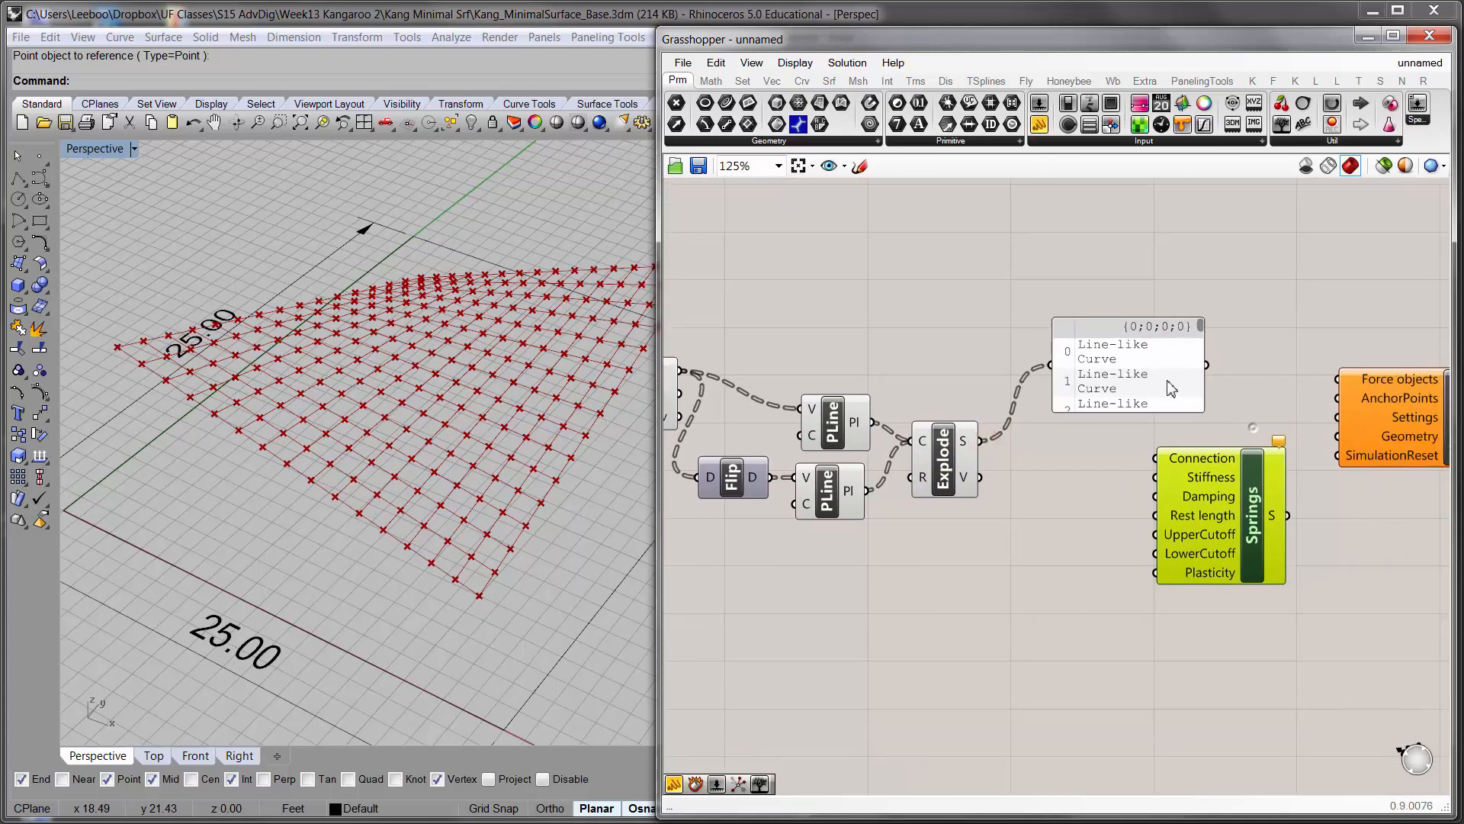
{"action": "left_click_drag", "start_coordinate": [1144, 373], "coordinate": [1056, 323]}
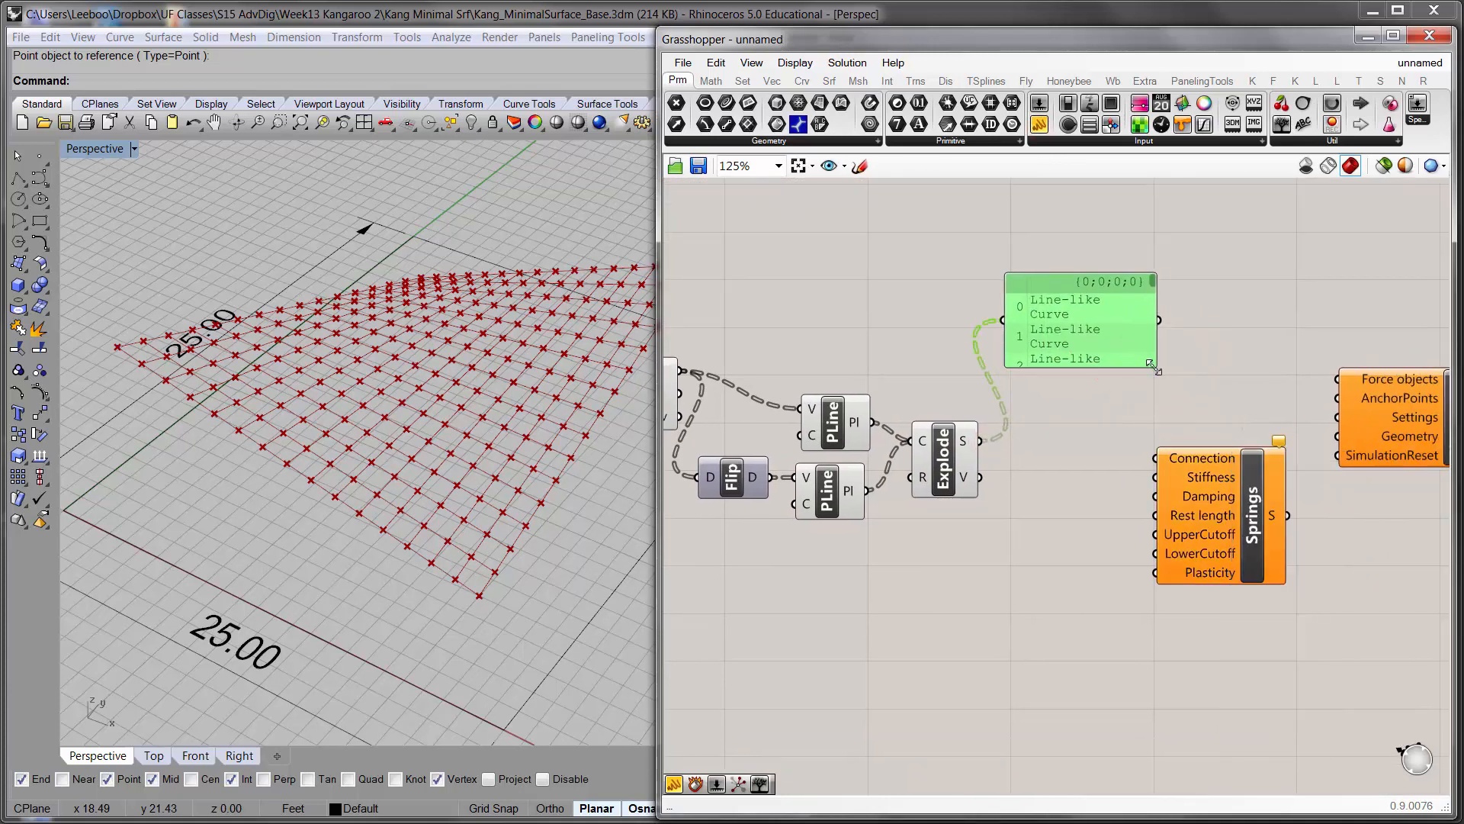
{"action": "left_click_drag", "start_coordinate": [1153, 366], "coordinate": [1322, 648]}
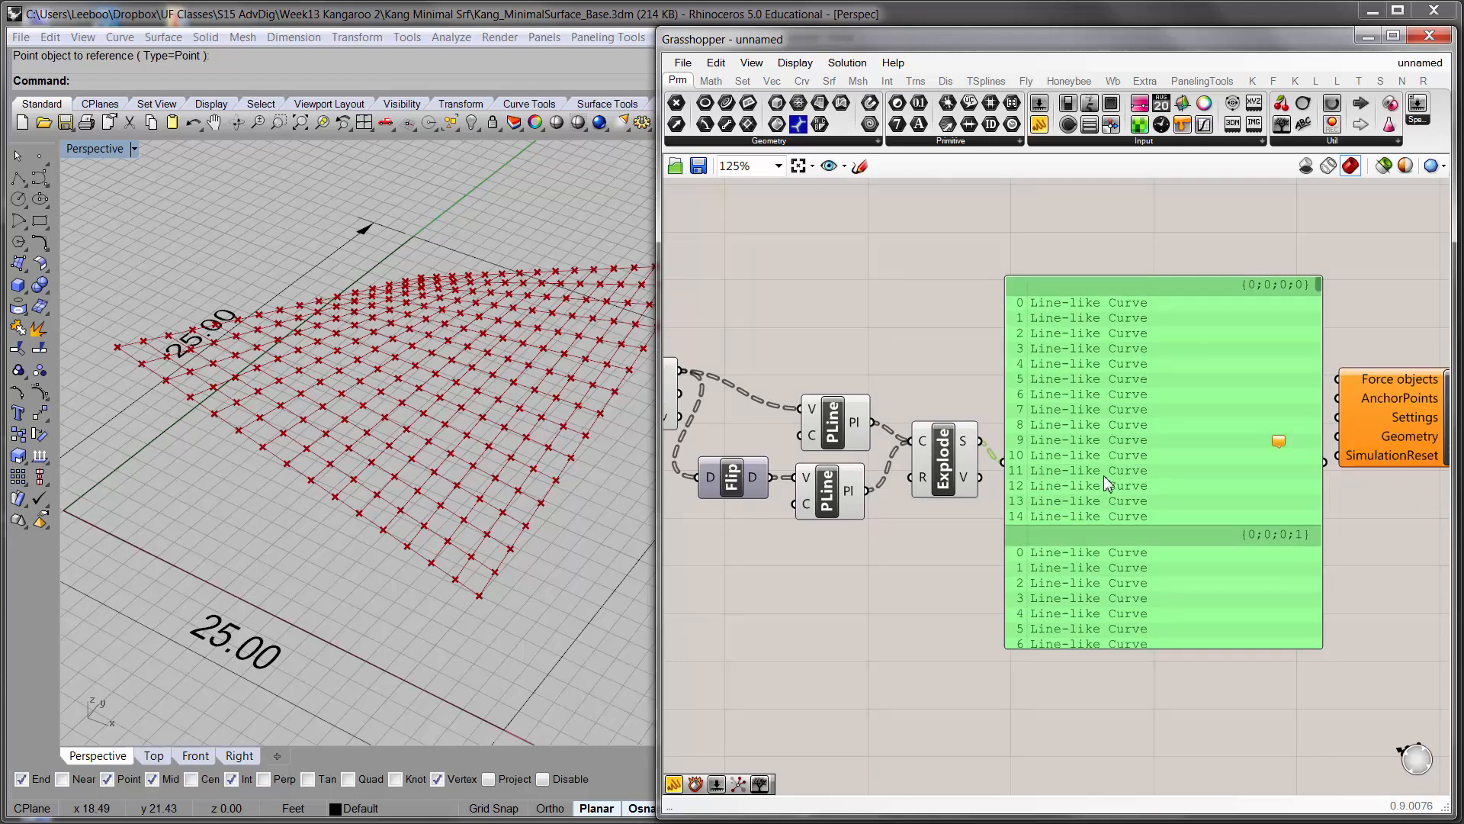
{"action": "left_click", "coordinate": [1074, 492]}
{"action": "key", "text": "Delete"}
- Add a Flatten Tree component beside Explode and connect Explode's segments output to its tree input
{"action": "double_click", "coordinate": [1047, 443]}
{"action": "type", "text": "f"}
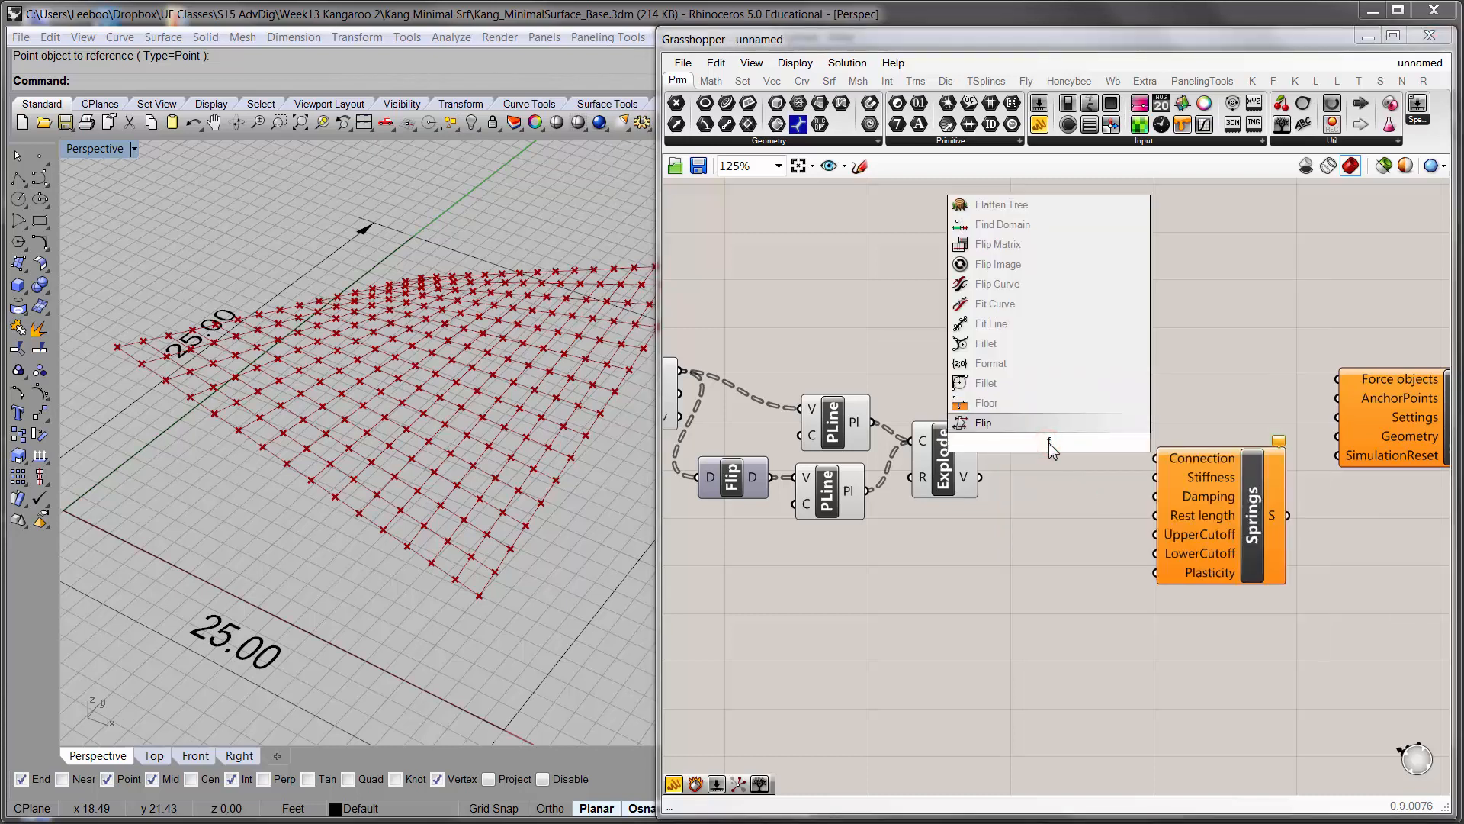
{"action": "type", "text": "la"}
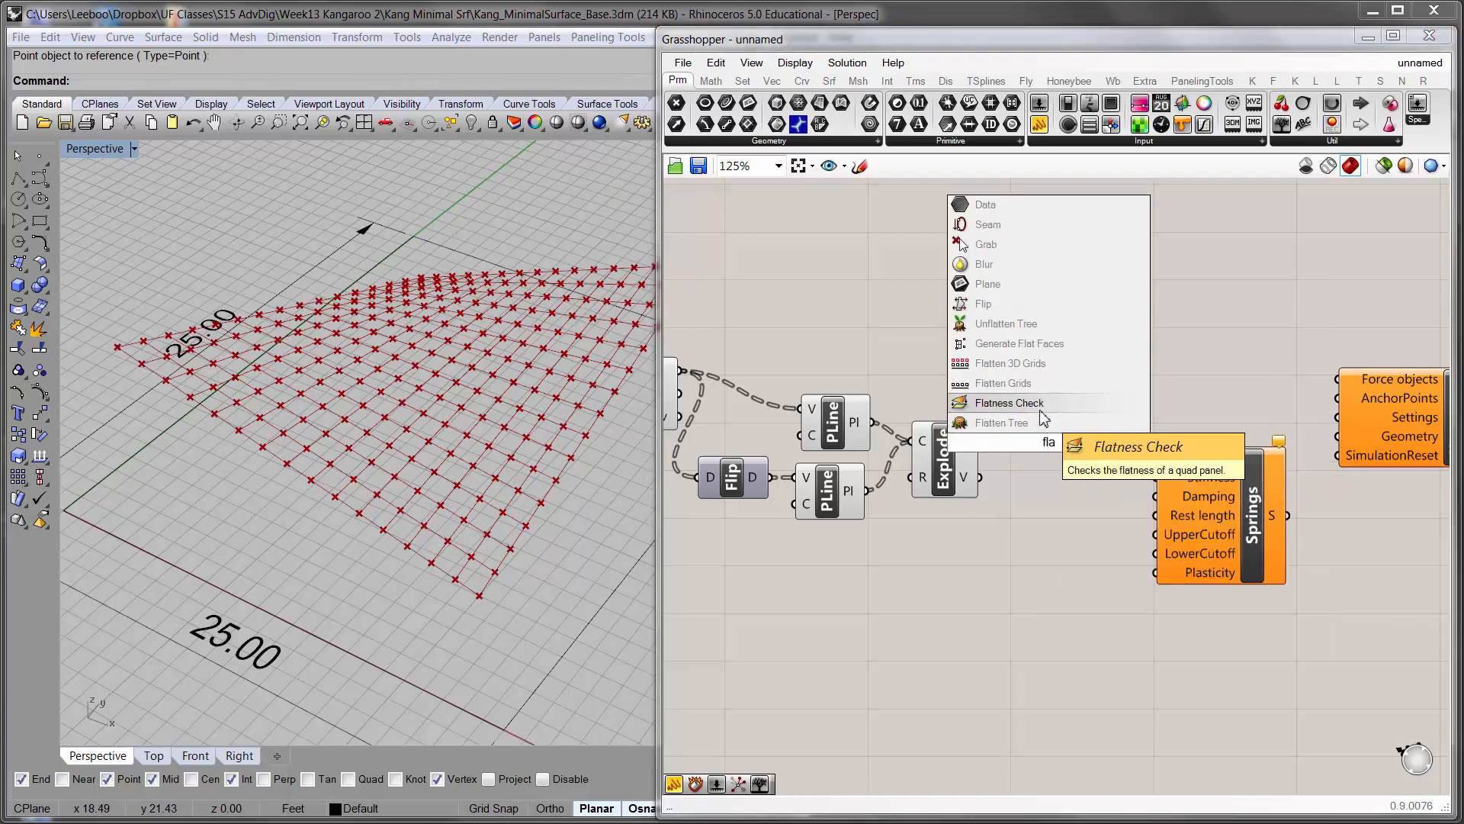
{"action": "left_click", "coordinate": [1033, 420]}
{"action": "left_click_drag", "start_coordinate": [981, 440], "coordinate": [1016, 429]}
{"action": "left_click_drag", "start_coordinate": [1030, 456], "coordinate": [1018, 473]}
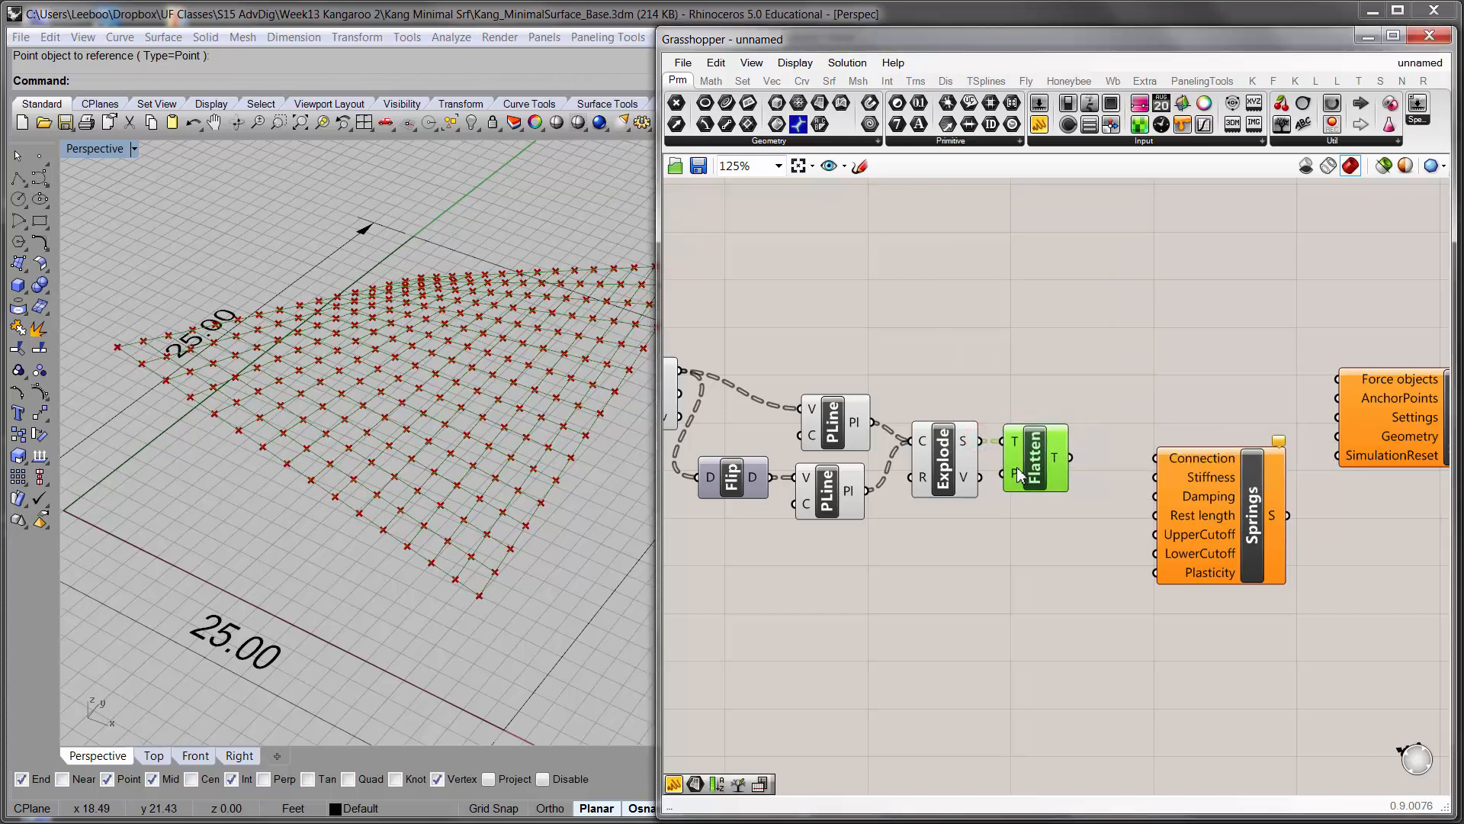
- Connect the Flatten output to the Connection input of Springs and place Springs close to Flatten
{"action": "left_click", "coordinate": [1136, 467]}
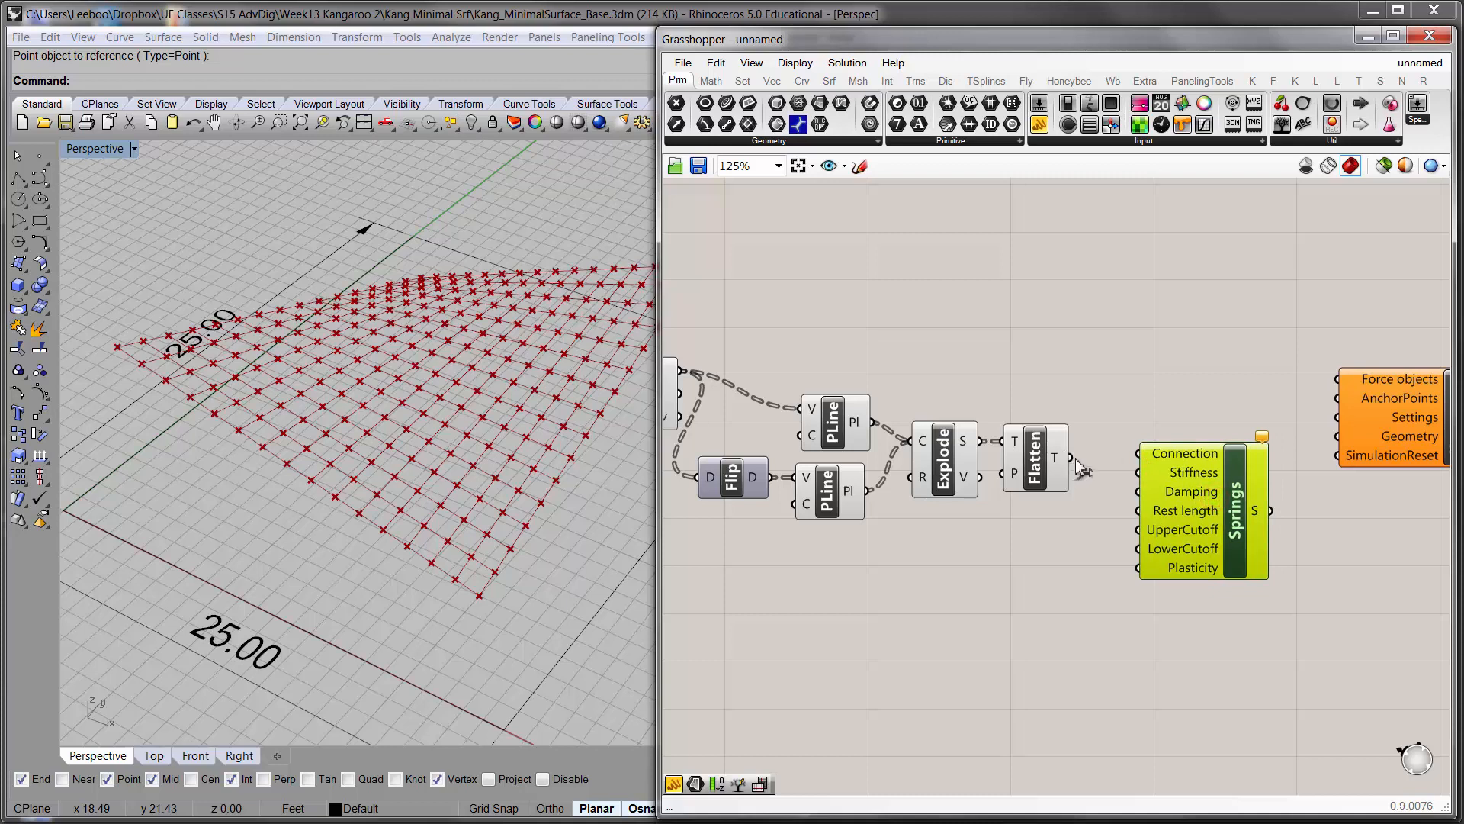
{"action": "mouse_move", "coordinate": [1073, 456]}
{"action": "left_mouse_down"}
{"action": "mouse_move", "coordinate": [1160, 456]}
{"action": "mouse_move", "coordinate": [1063, 459]}
{"action": "left_mouse_up"}
{"action": "left_click_drag", "start_coordinate": [1188, 513], "coordinate": [1159, 517]}
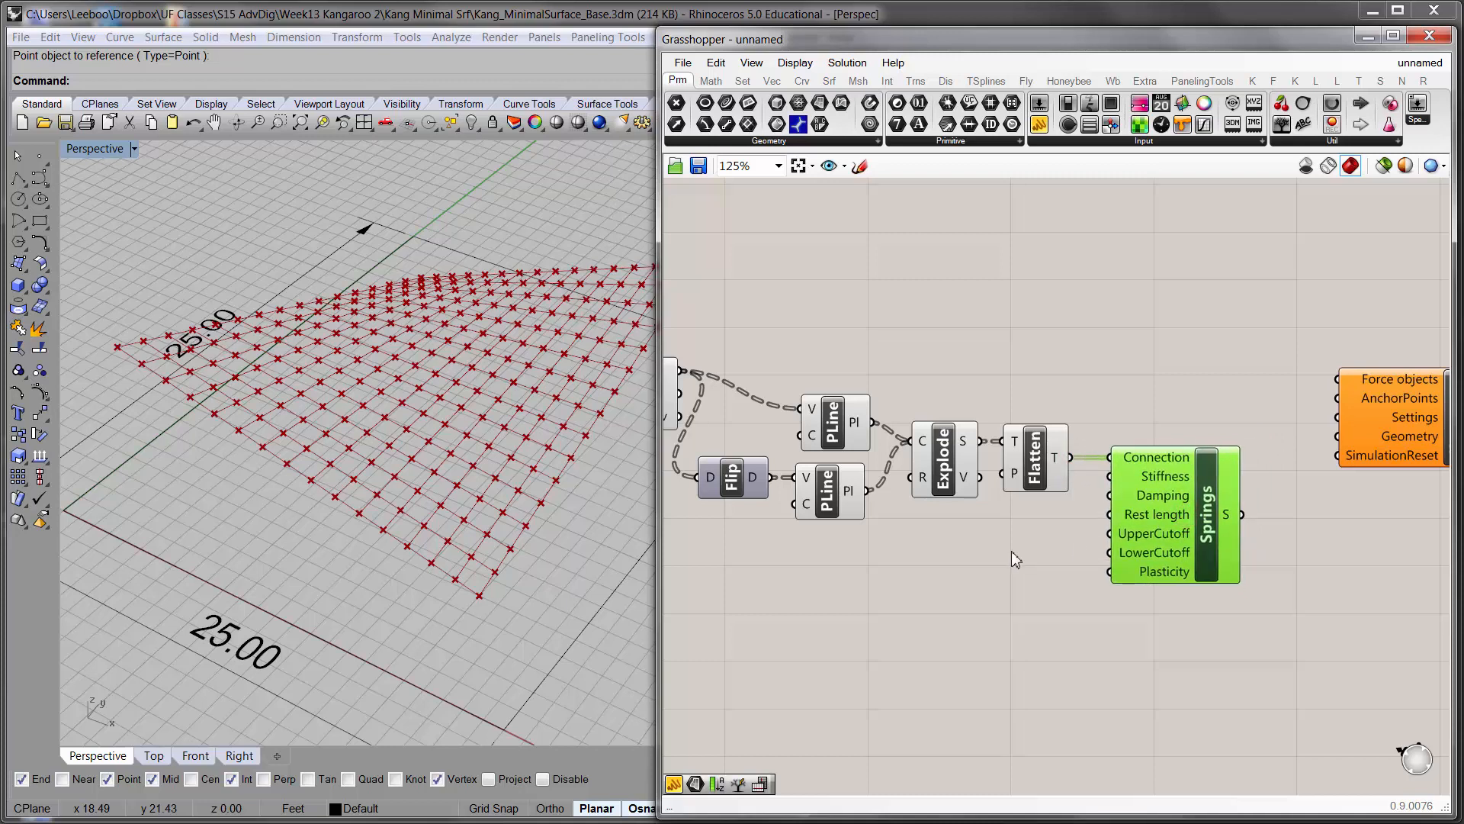
- Check the description and default value of Springs' Rest length input and view the point grid from another angle
{"action": "right_click_drag", "start_coordinate": [1016, 560], "coordinate": [1038, 593]}
{"action": "left_click", "coordinate": [1068, 575]}
{"action": "mouse_move", "coordinate": [1170, 559]}
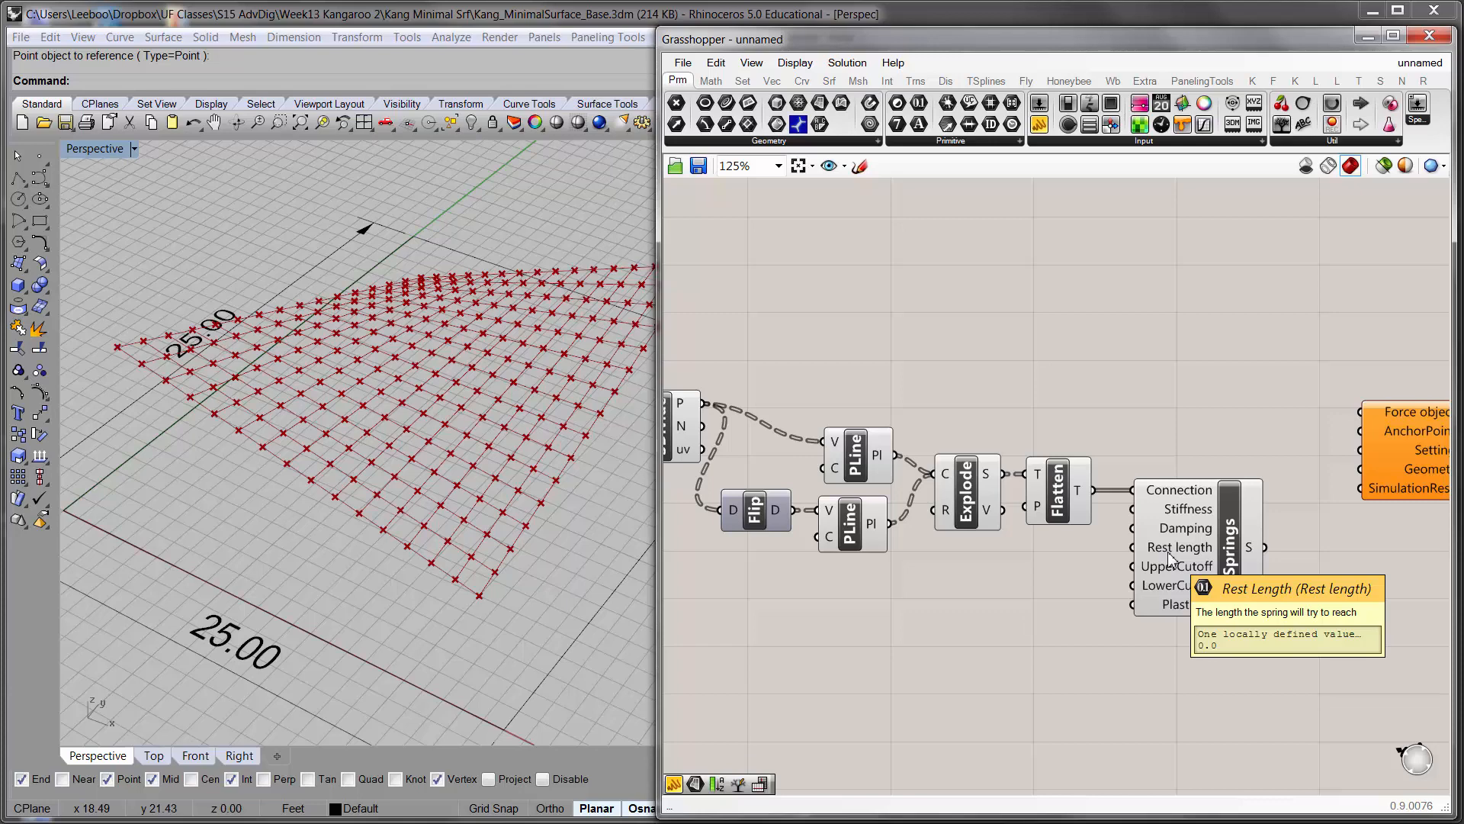
{"action": "right_click_drag", "start_coordinate": [366, 549], "coordinate": [396, 531]}
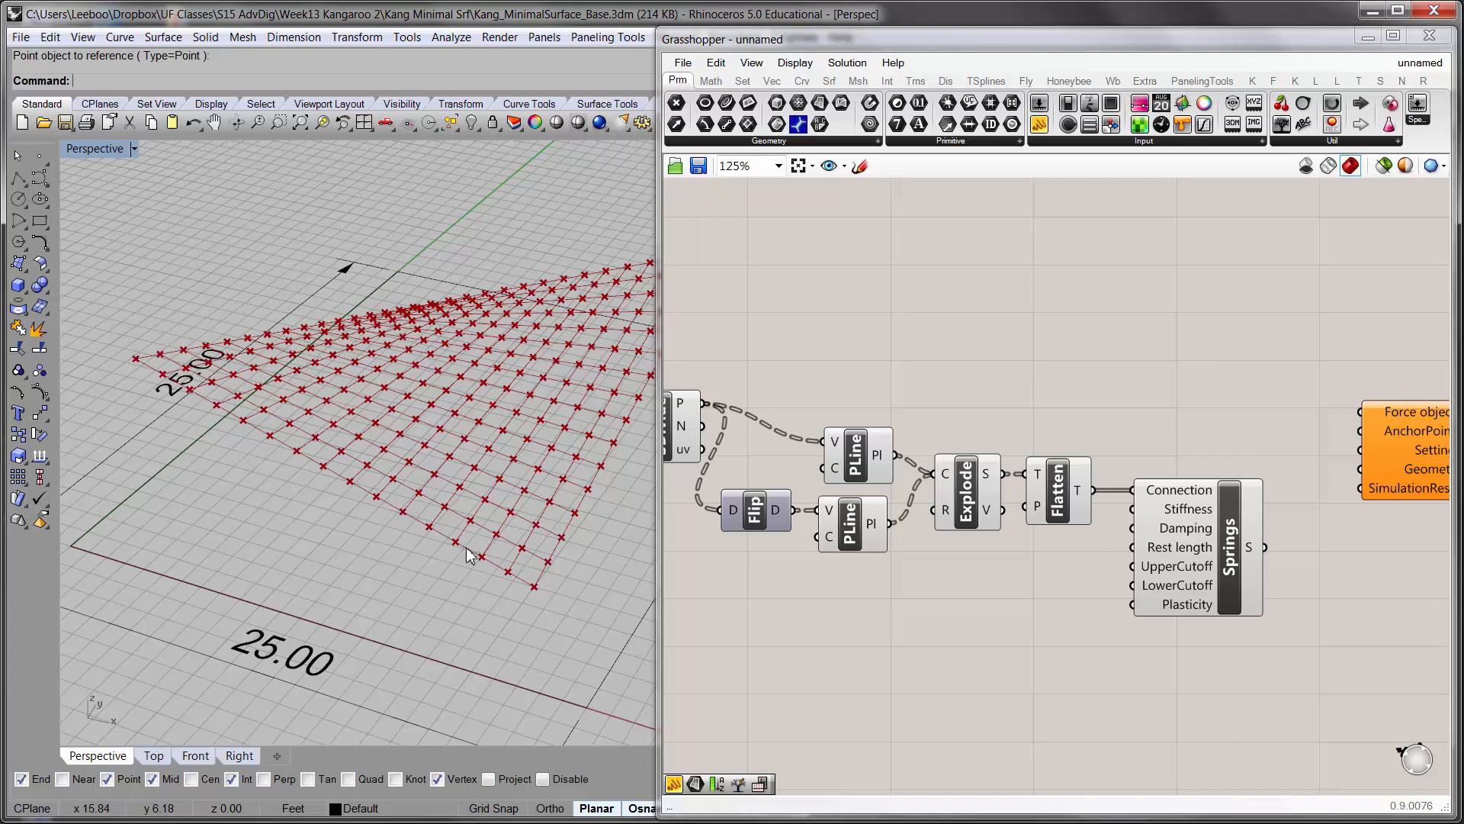
{"action": "left_click", "coordinate": [1063, 605]}
{"action": "right_click_drag", "start_coordinate": [1063, 604], "coordinate": [1077, 621]}
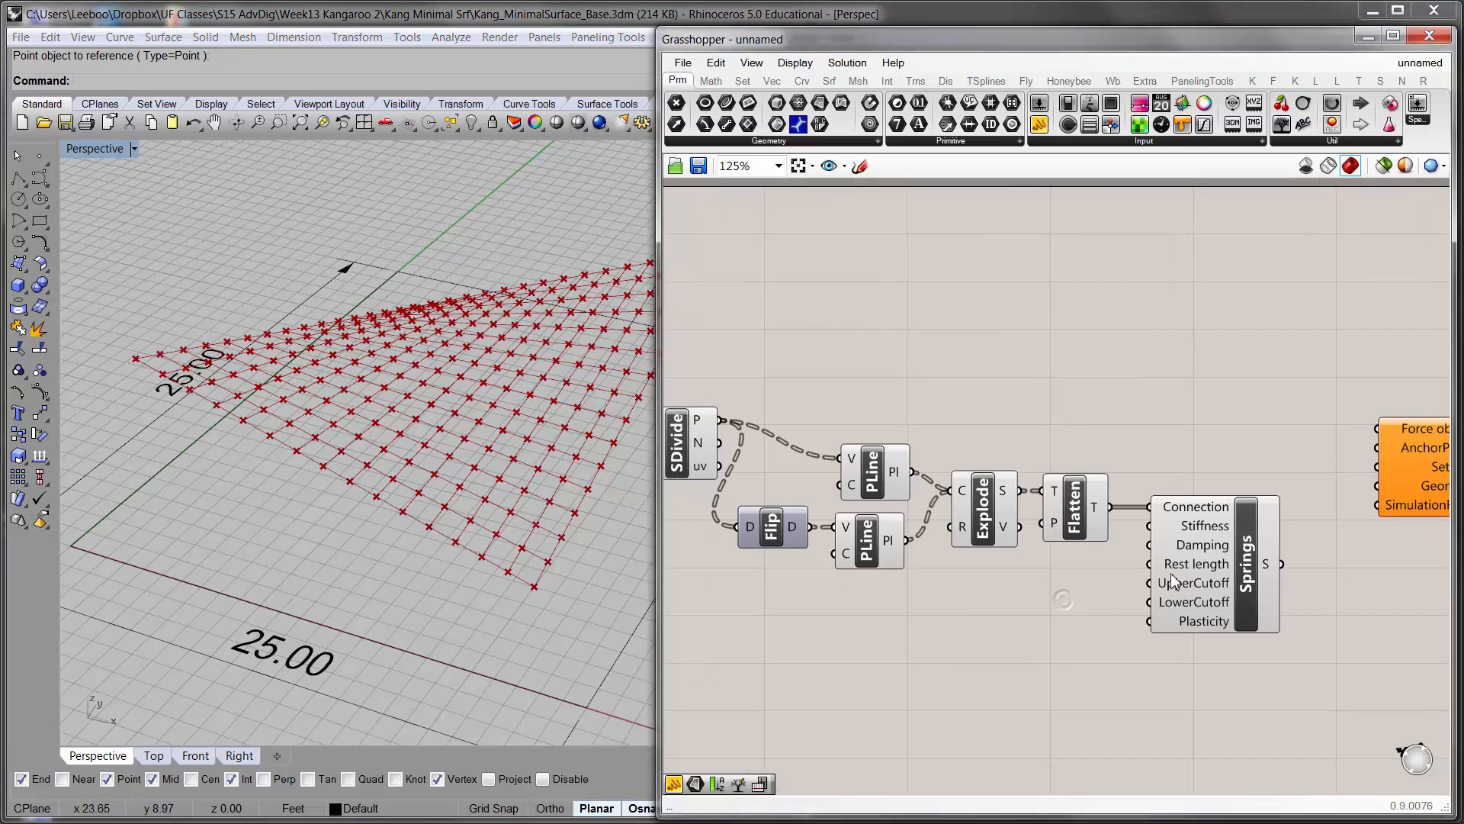
- Nudge Springs closer to Flatten and connect its output to the Force objects input of Kangaroo, spacing the two components apart
{"action": "left_click", "coordinate": [1204, 573]}
{"action": "left_click_drag", "start_coordinate": [1204, 573], "coordinate": [1192, 574]}
{"action": "mouse_move", "coordinate": [1109, 507]}
{"action": "left_mouse_down"}
{"action": "mouse_move", "coordinate": [1142, 572]}
{"action": "mouse_move", "coordinate": [1138, 507]}
{"action": "left_mouse_up"}
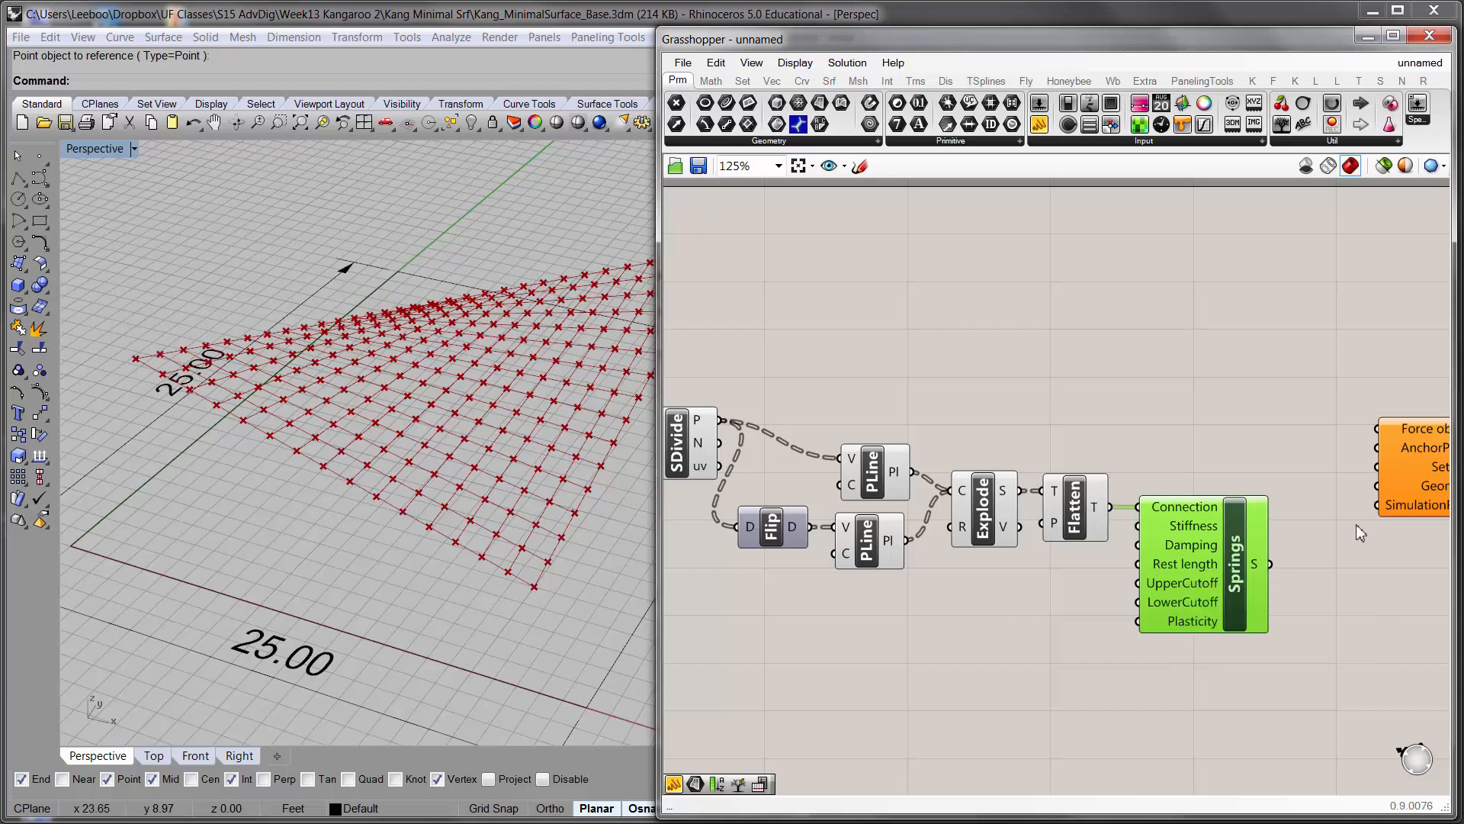
{"action": "right_click_drag", "start_coordinate": [1375, 523], "coordinate": [1125, 546]}
{"action": "left_click_drag", "start_coordinate": [1185, 507], "coordinate": [1230, 518]}
{"action": "left_click_drag", "start_coordinate": [1021, 587], "coordinate": [1175, 462]}
{"action": "right_click_drag", "start_coordinate": [1070, 466], "coordinate": [1110, 477]}
{"action": "left_click", "coordinate": [1109, 474]}
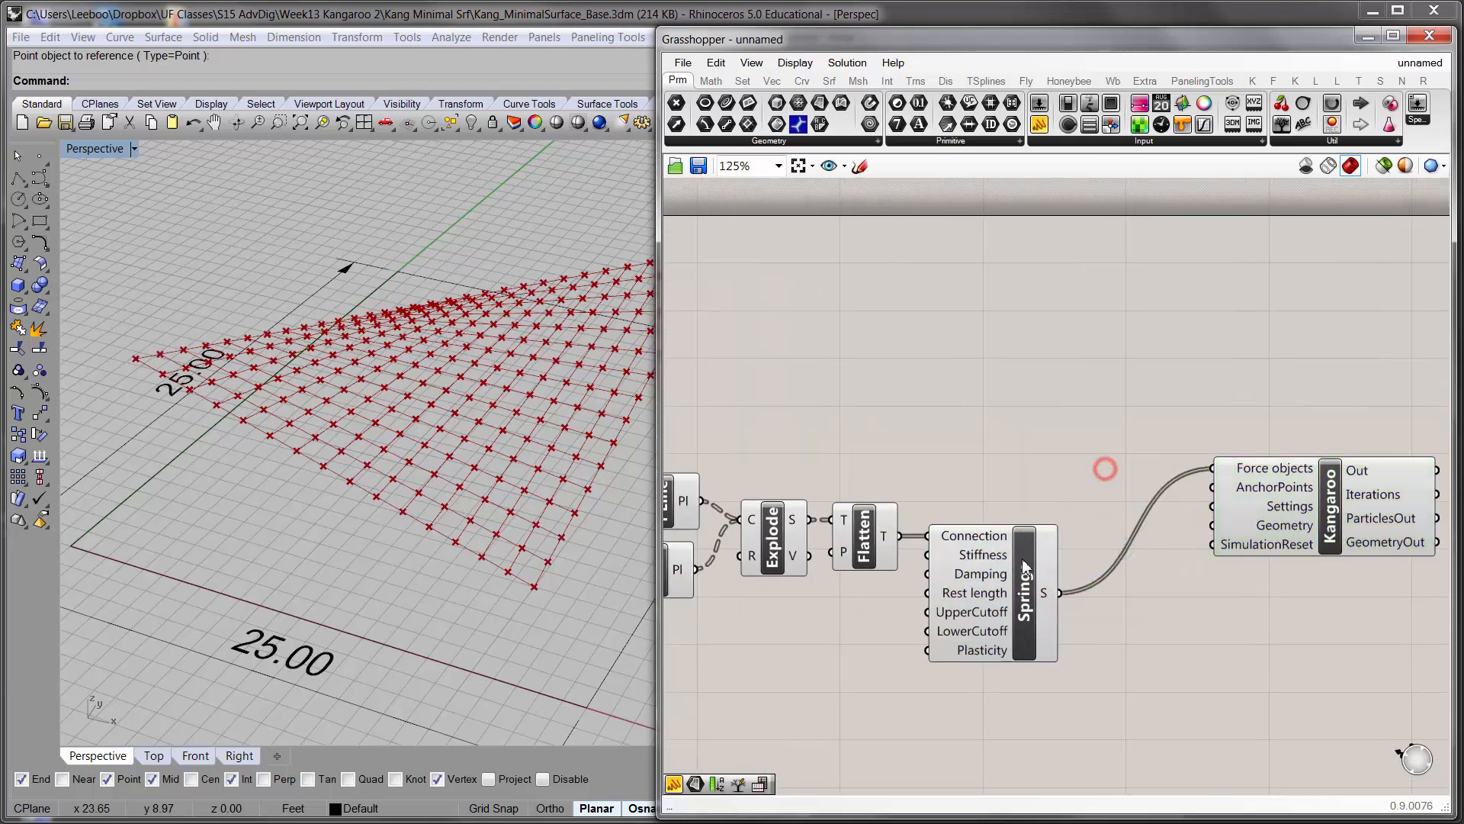
- Examine the data reaching Kangaroo's Force objects input and compare it with the Springs output
{"action": "mouse_move", "coordinate": [1290, 472]}
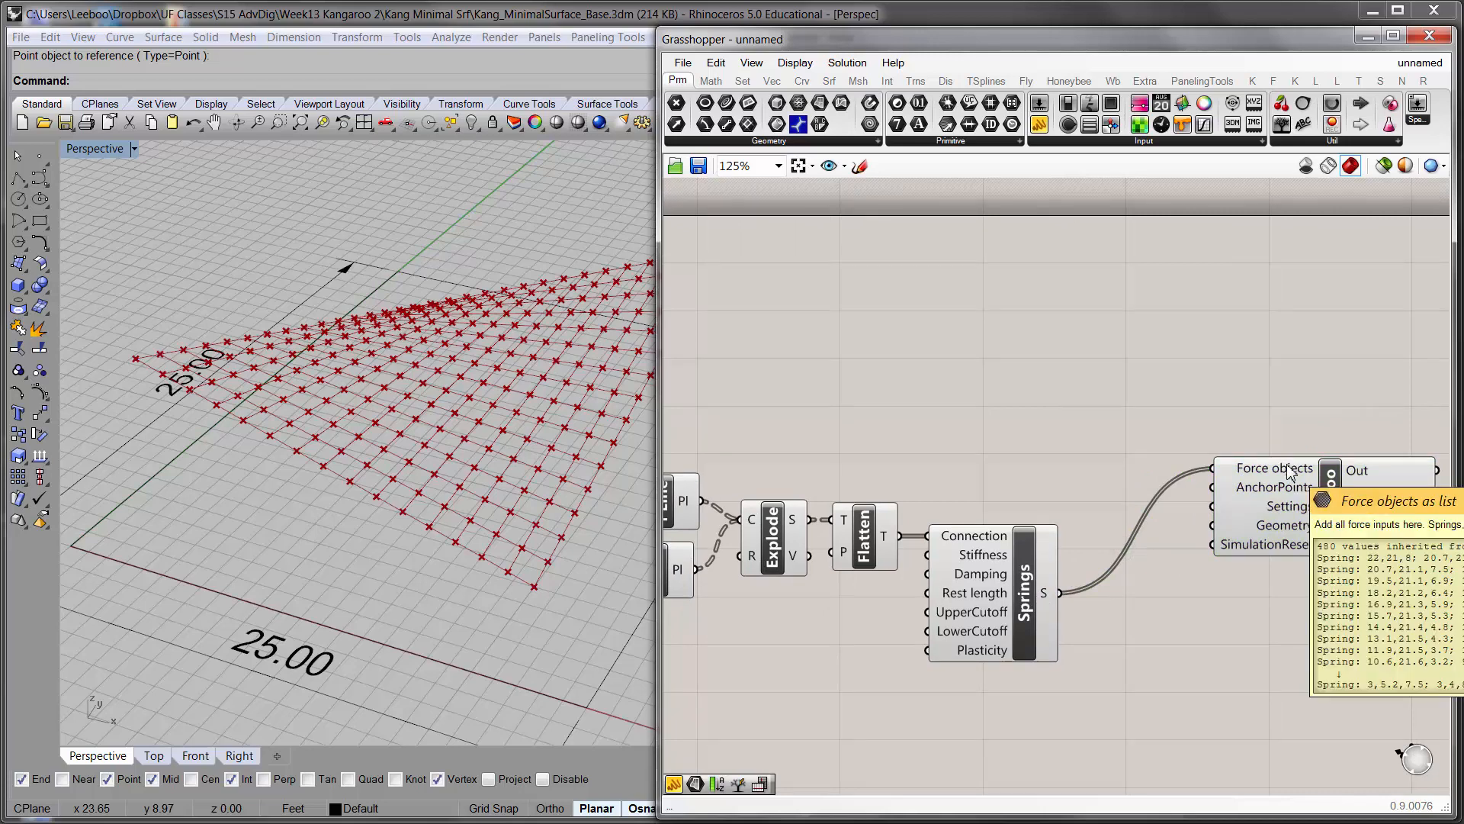
{"action": "right_click", "coordinate": [1243, 475]}
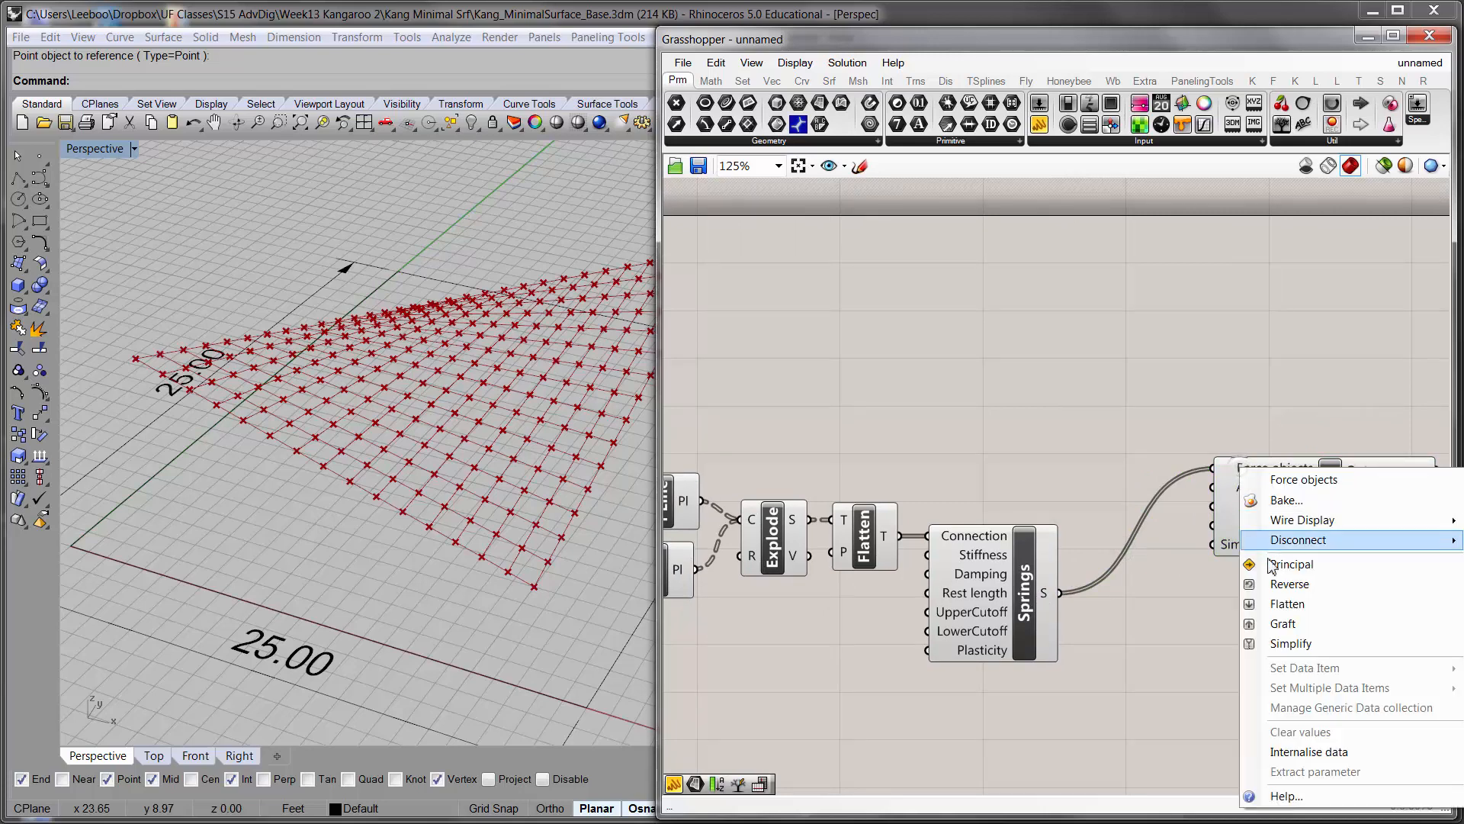
{"action": "left_click", "coordinate": [1122, 419]}
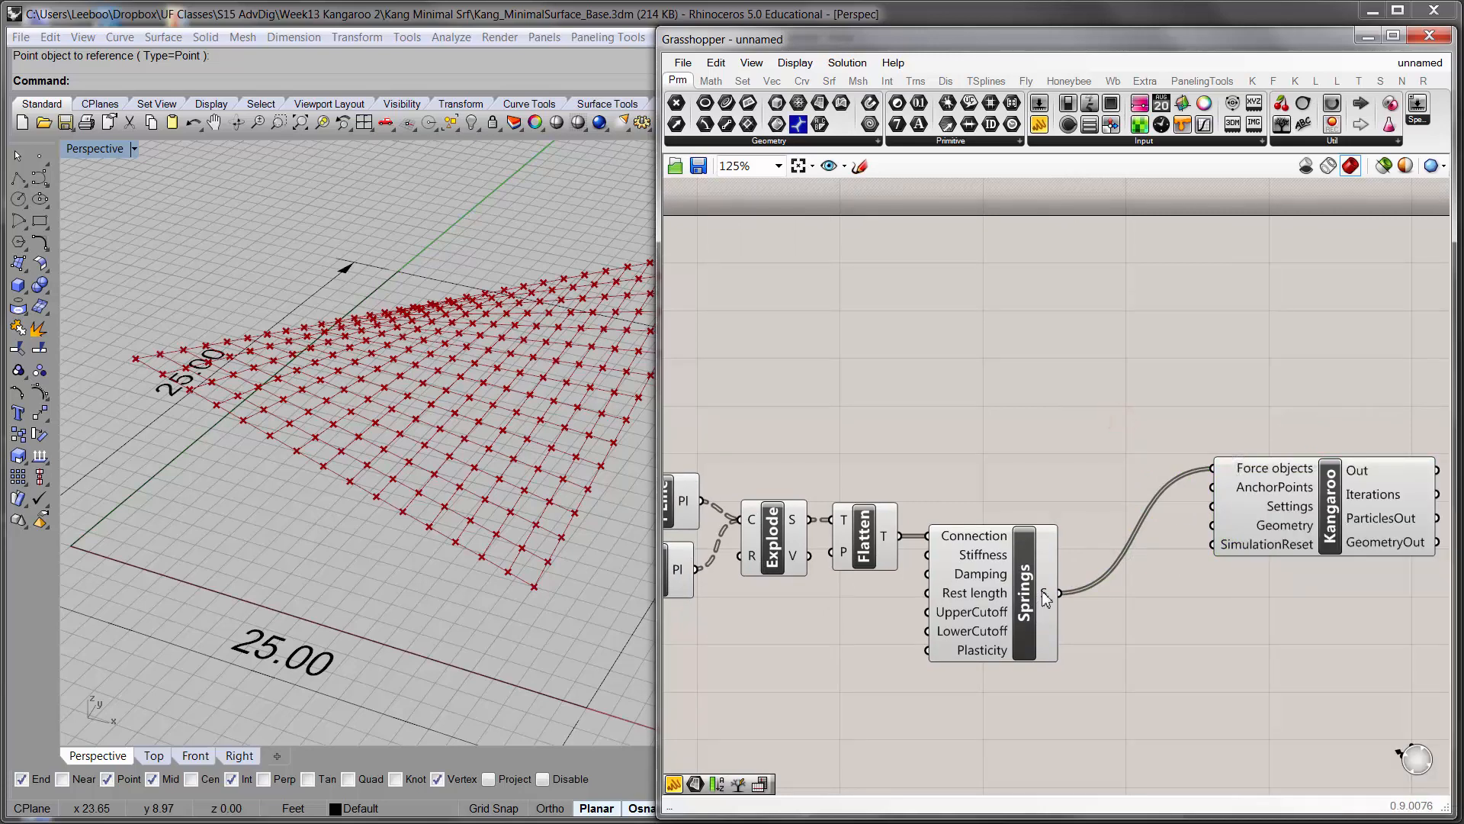
{"action": "mouse_move", "coordinate": [1046, 599]}
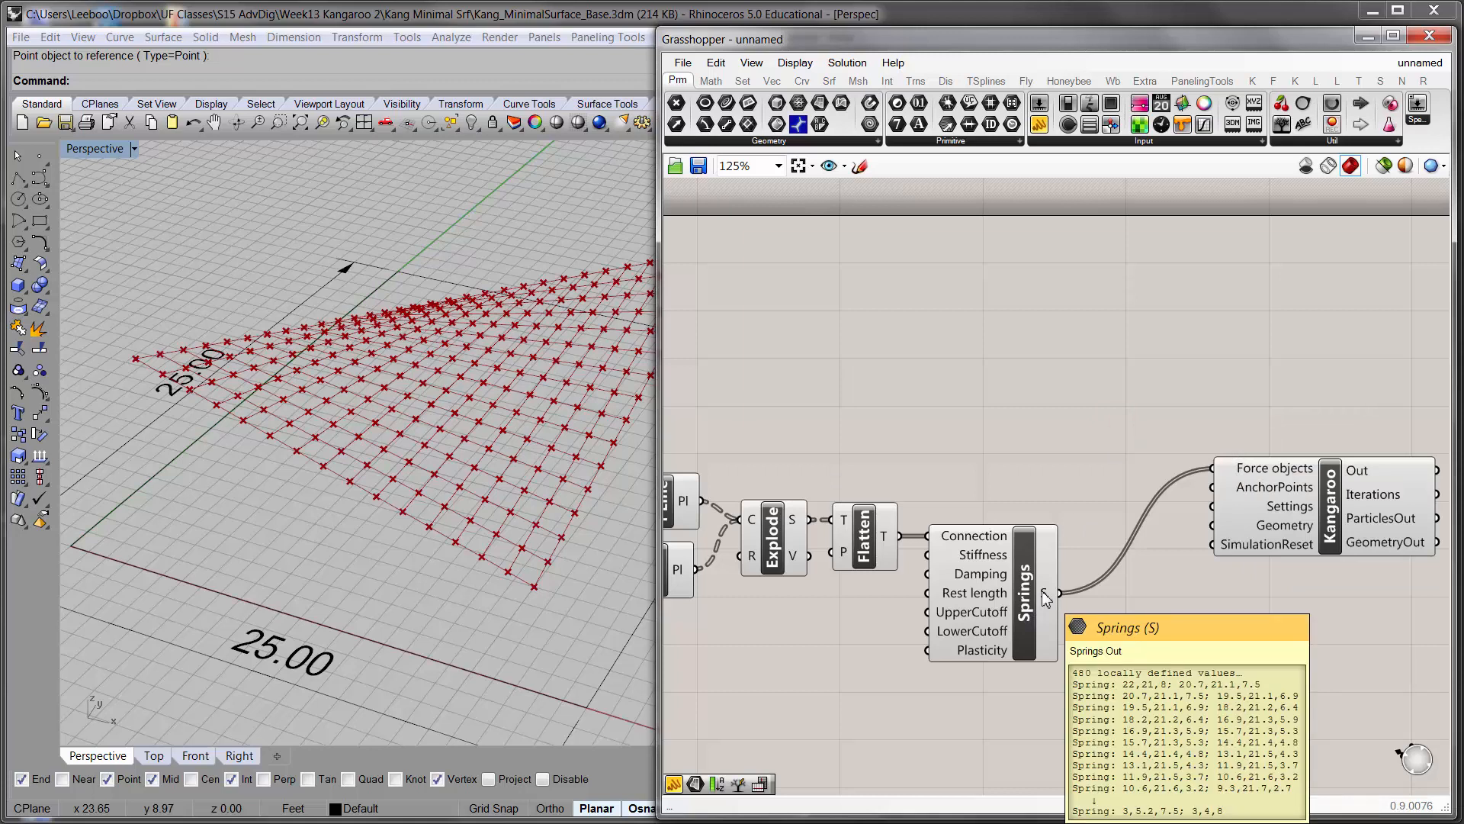
{"action": "right_click_drag", "start_coordinate": [1059, 608], "coordinate": [1175, 586]}
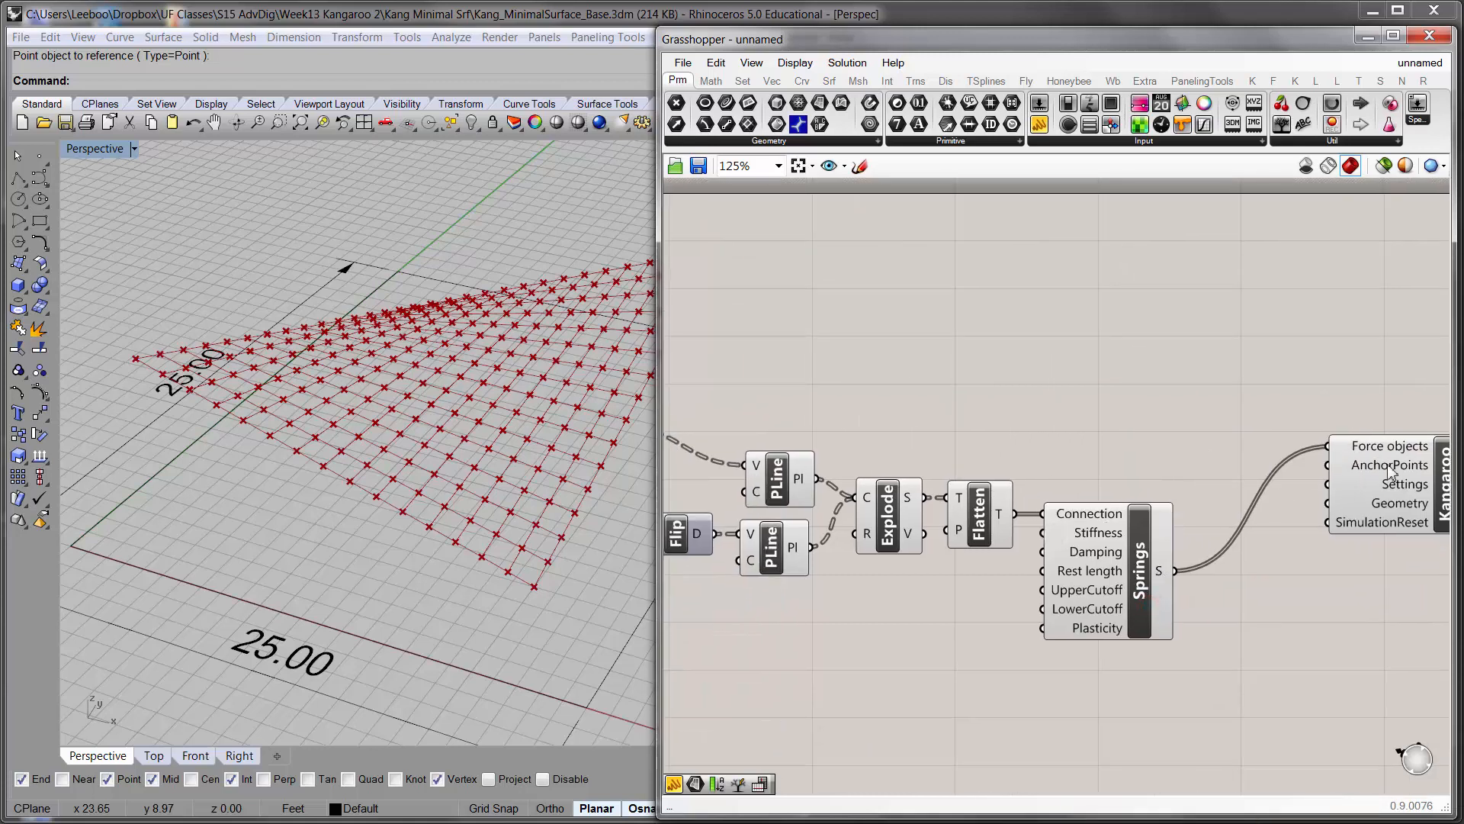
- Review the whole definition, from the four corner point parameters to the options of Kangaroo's AnchorPoints input
{"action": "mouse_move", "coordinate": [1390, 470]}
{"action": "scroll", "coordinate": [1388, 471], "scroll_direction": "down", "scroll_amount": 3}
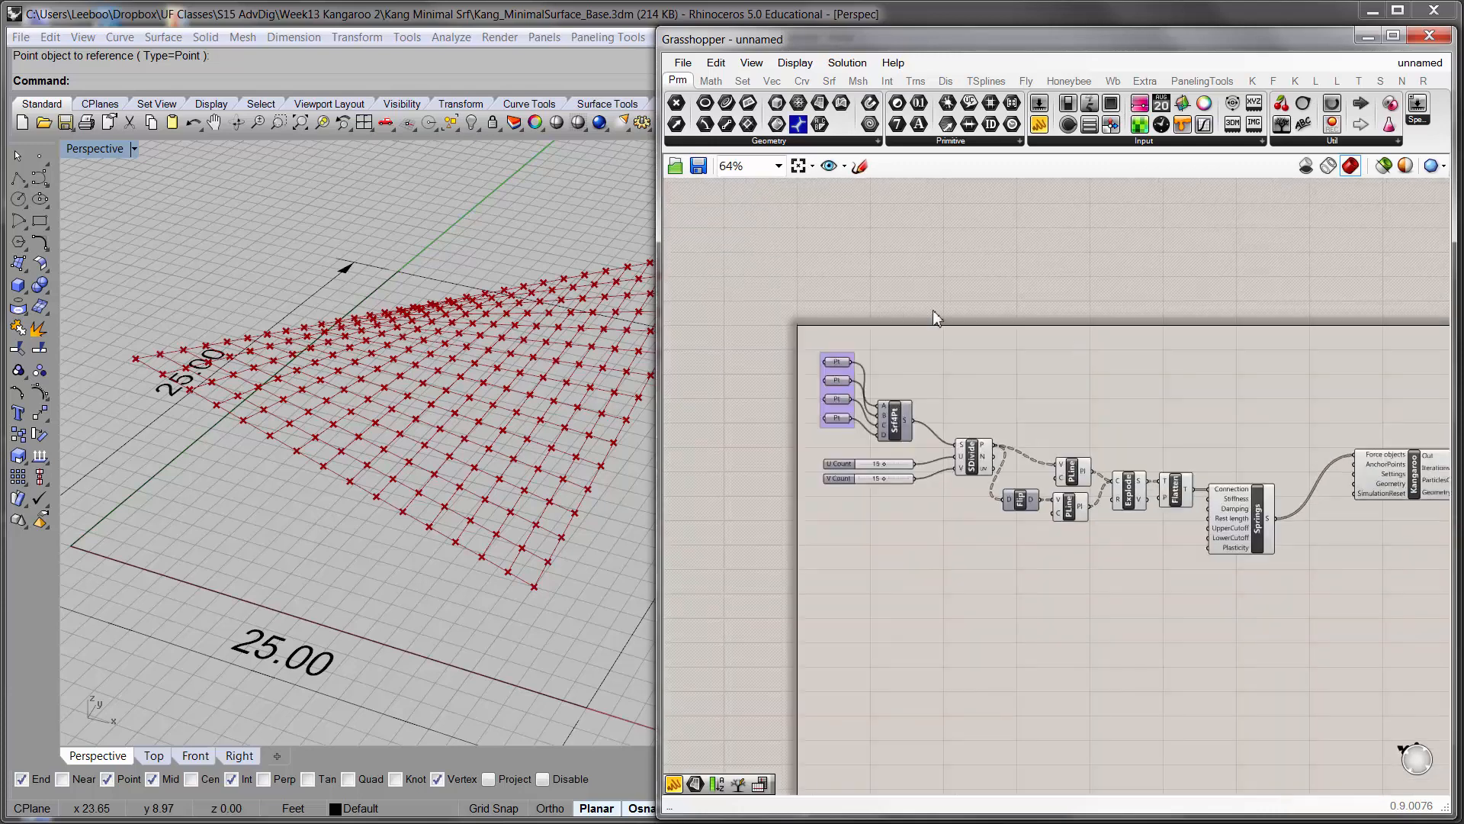
{"action": "right_click_drag", "start_coordinate": [838, 395], "coordinate": [958, 435]}
{"action": "scroll", "coordinate": [958, 433], "scroll_direction": "up", "scroll_amount": 4}
{"action": "right_click_drag", "start_coordinate": [897, 368], "coordinate": [837, 369]}
{"action": "scroll", "coordinate": [836, 370], "scroll_direction": "down", "scroll_amount": 4}
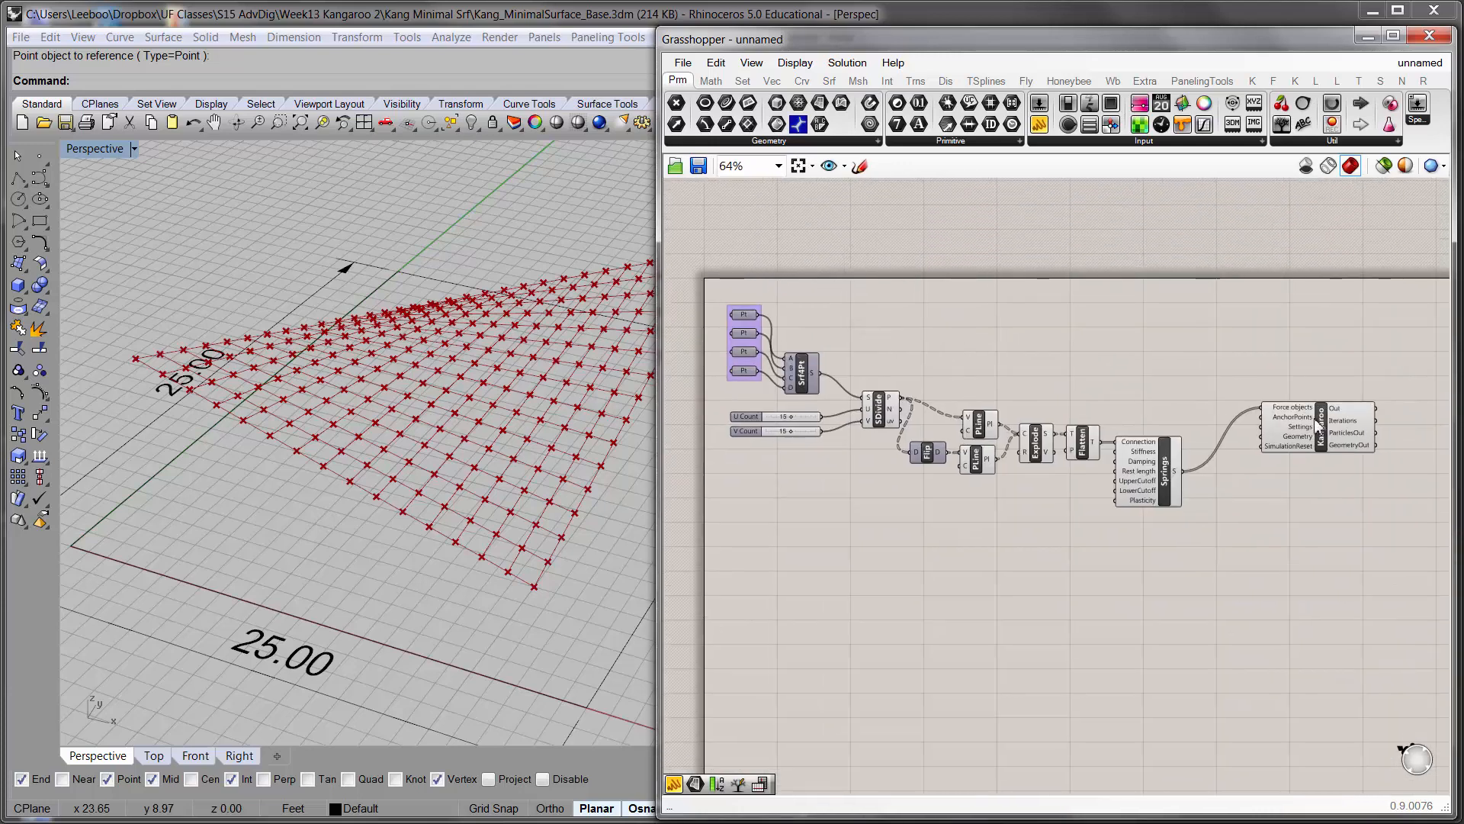
{"action": "right_click", "coordinate": [1305, 420]}
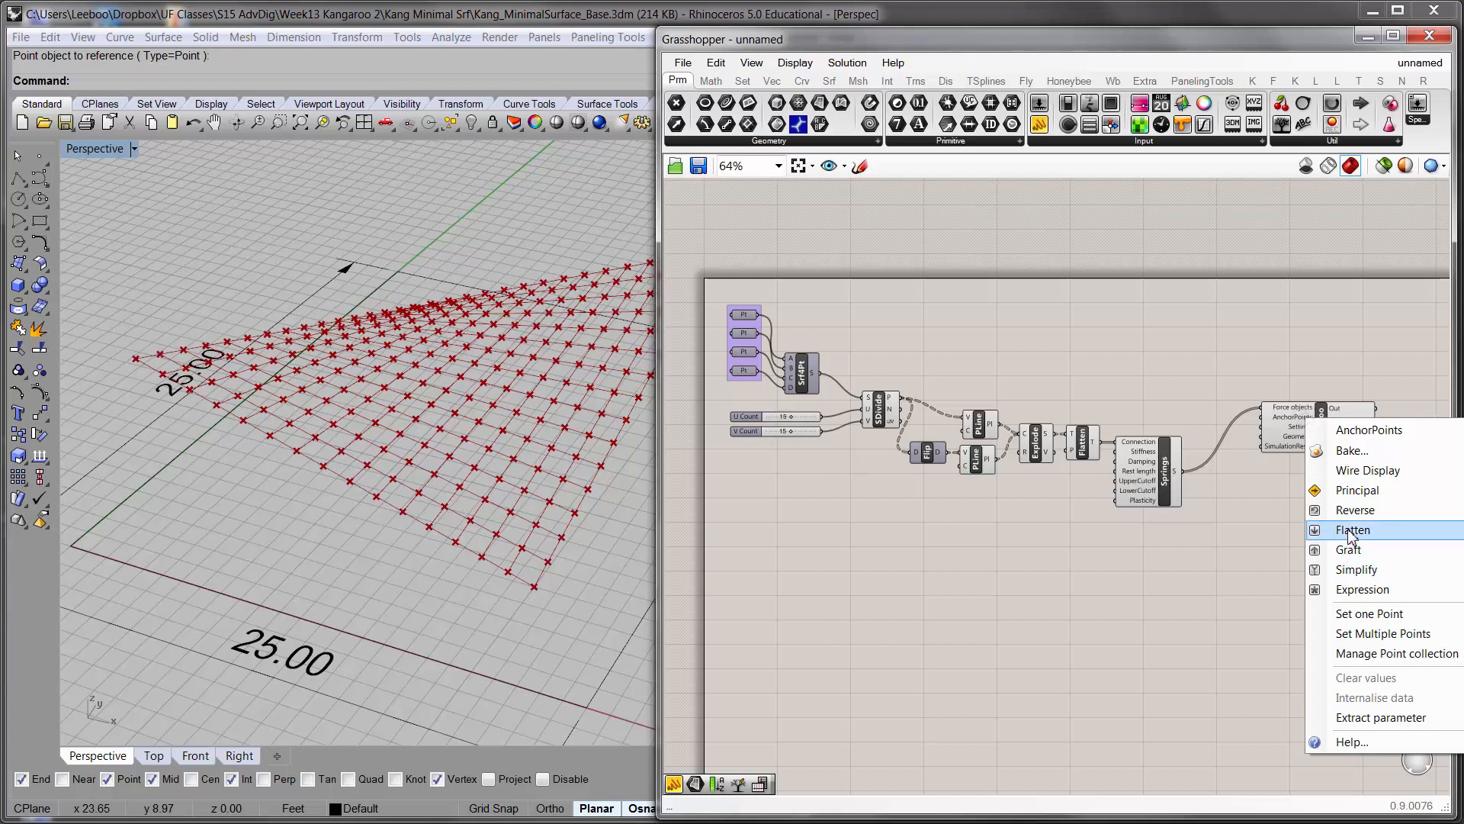
{"action": "left_click", "coordinate": [1098, 319]}
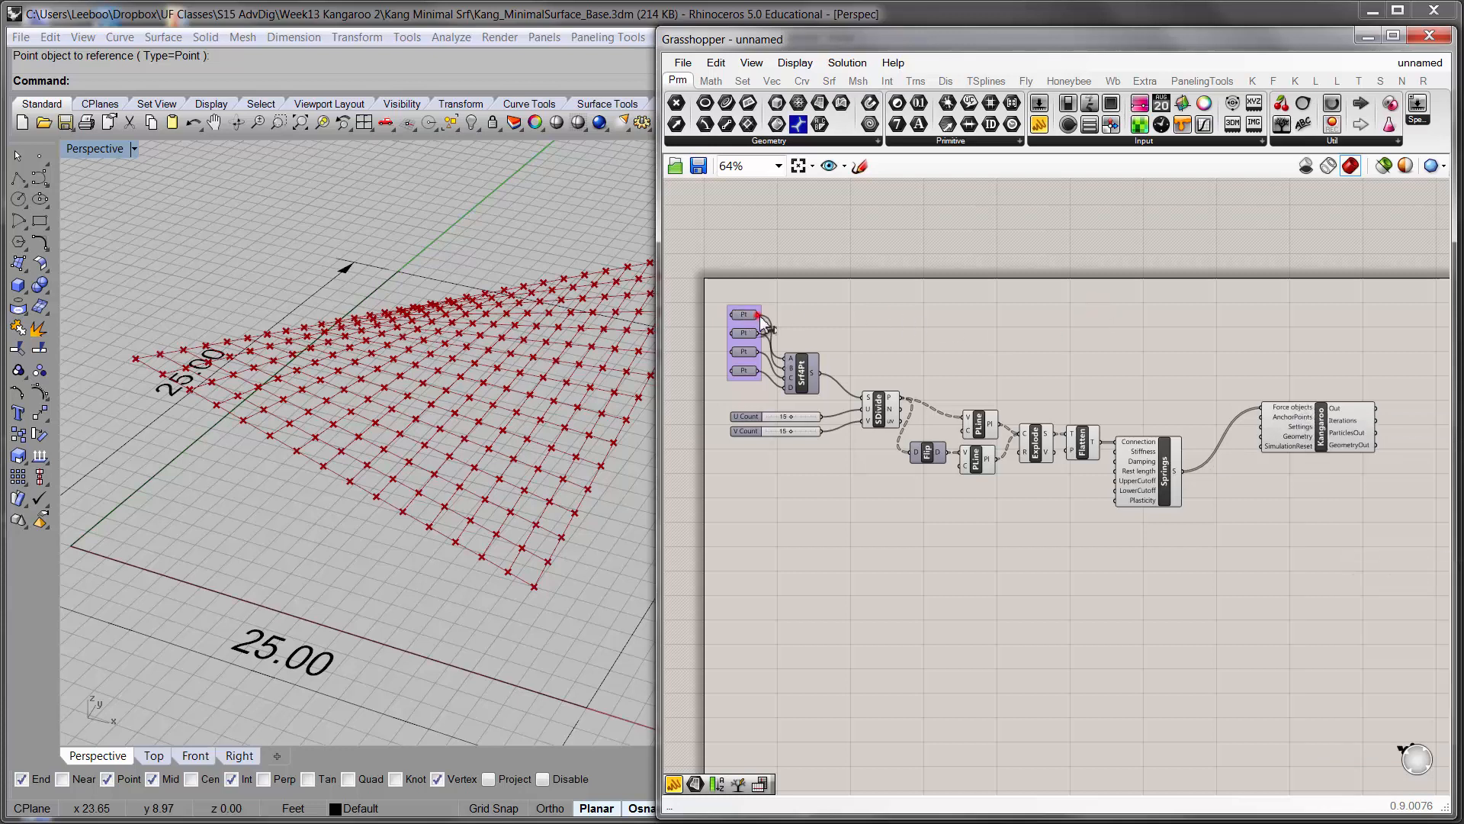
{"action": "left_click_drag", "start_coordinate": [761, 315], "coordinate": [942, 313]}
{"action": "left_click_drag", "start_coordinate": [759, 334], "coordinate": [1068, 368]}
{"action": "right_click_drag", "start_coordinate": [818, 289], "coordinate": [921, 325]}
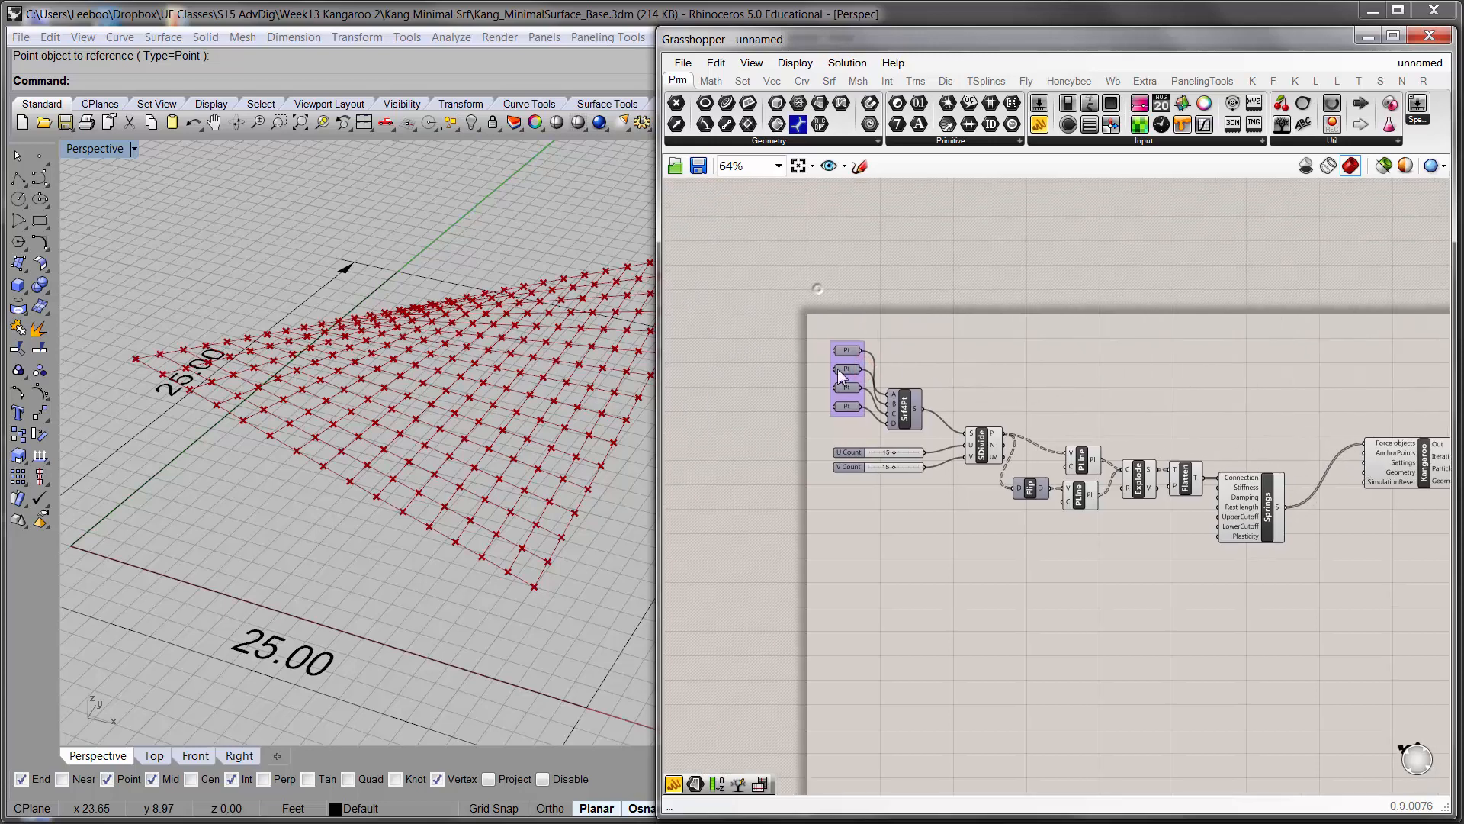
{"action": "scroll", "coordinate": [841, 375], "scroll_direction": "up", "scroll_amount": 4}
{"action": "scroll", "coordinate": [244, 336], "scroll_direction": "down", "scroll_amount": 4}
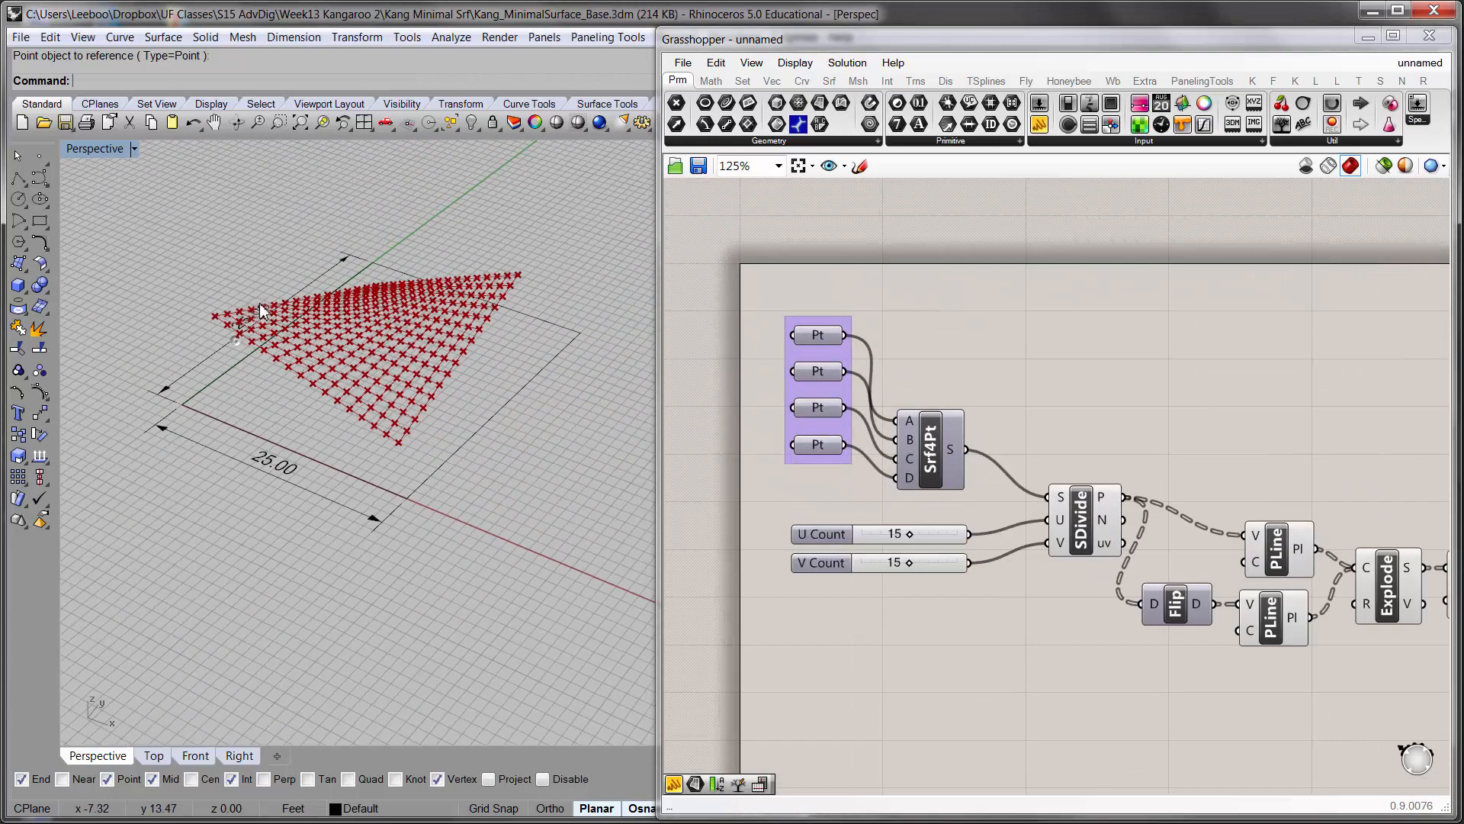
{"action": "right_click_drag", "start_coordinate": [260, 309], "coordinate": [264, 359], "text": "shift"}
- Add a Merge component beside the four corner point parameters and connect the first point to its D1 input
{"action": "right_click_drag", "start_coordinate": [1046, 395], "coordinate": [992, 364]}
{"action": "right_click_drag", "start_coordinate": [972, 311], "coordinate": [966, 352]}
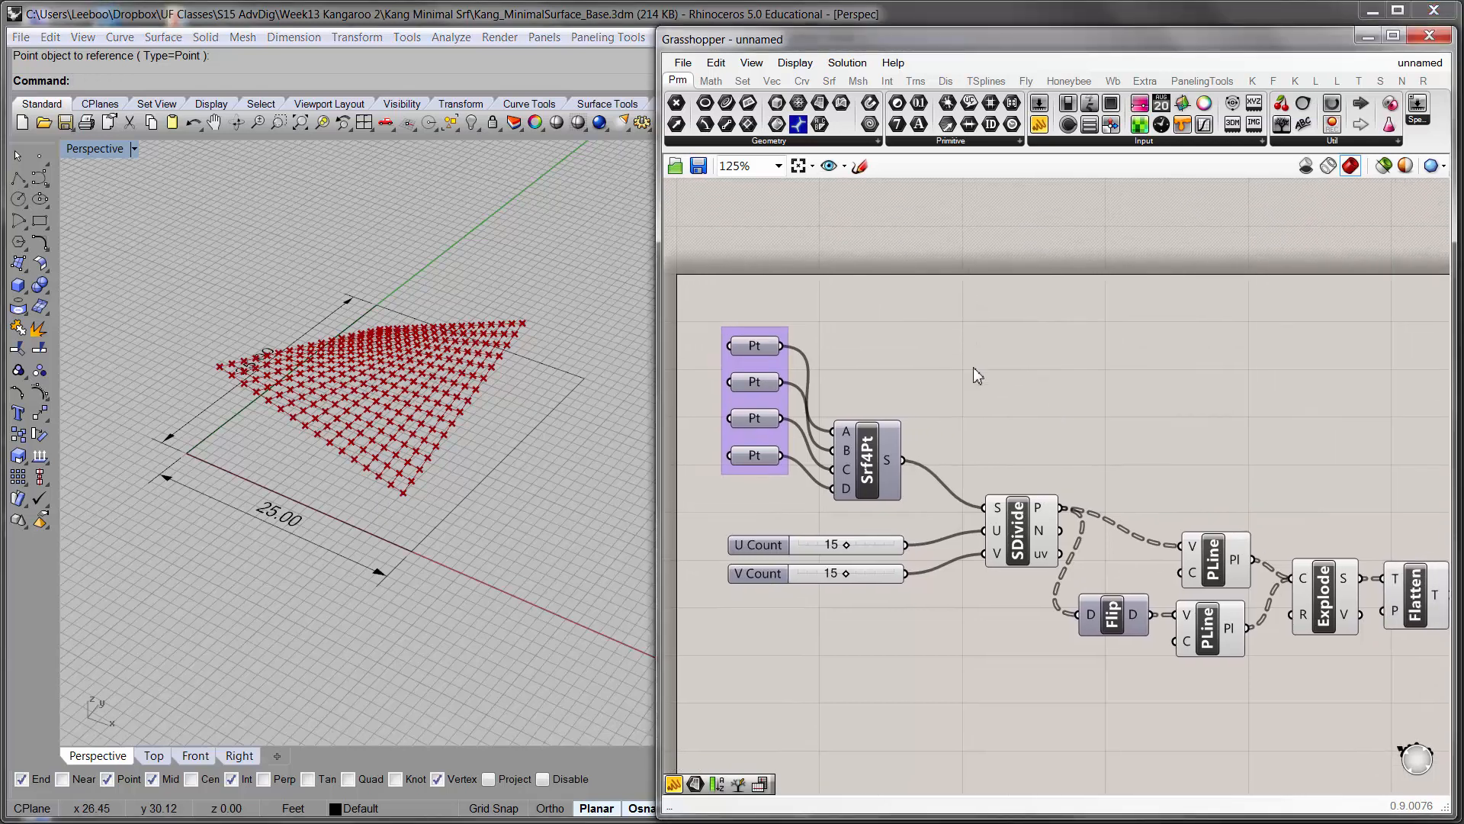
{"action": "double_click", "coordinate": [973, 367]}
{"action": "type", "text": "mer"}
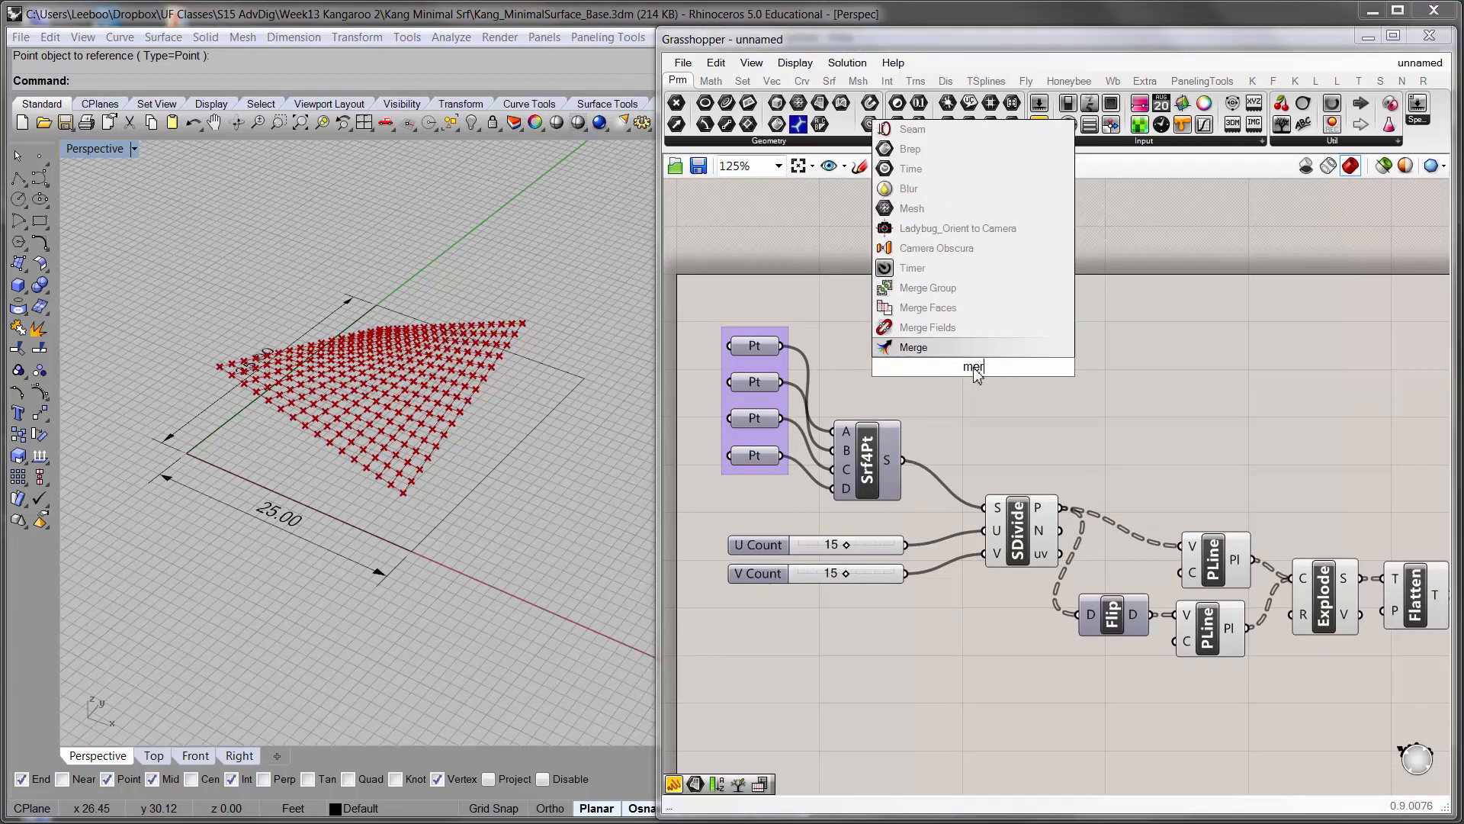
{"action": "type", "text": "ge"}
{"action": "left_click", "coordinate": [964, 353]}
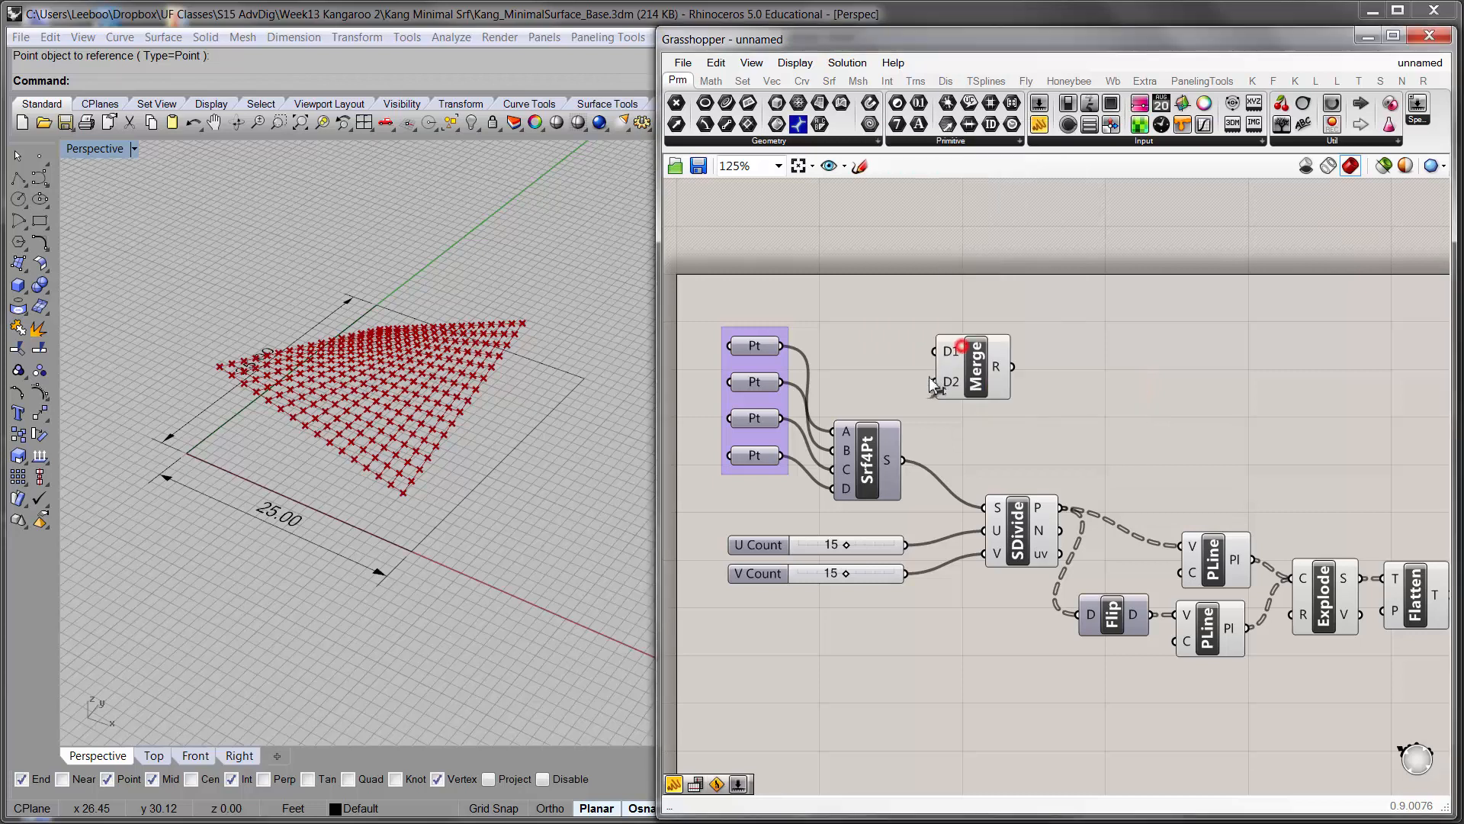
{"action": "right_click_drag", "start_coordinate": [915, 362], "coordinate": [968, 385]}
{"action": "left_click_drag", "start_coordinate": [926, 370], "coordinate": [995, 376]}
{"action": "left_click_drag", "start_coordinate": [1034, 398], "coordinate": [1063, 393]}
- Connect the remaining three corner points to Merge inputs D2, D3 and D4, and remove the unused D5 input
{"action": "left_click_drag", "start_coordinate": [836, 410], "coordinate": [1021, 402]}
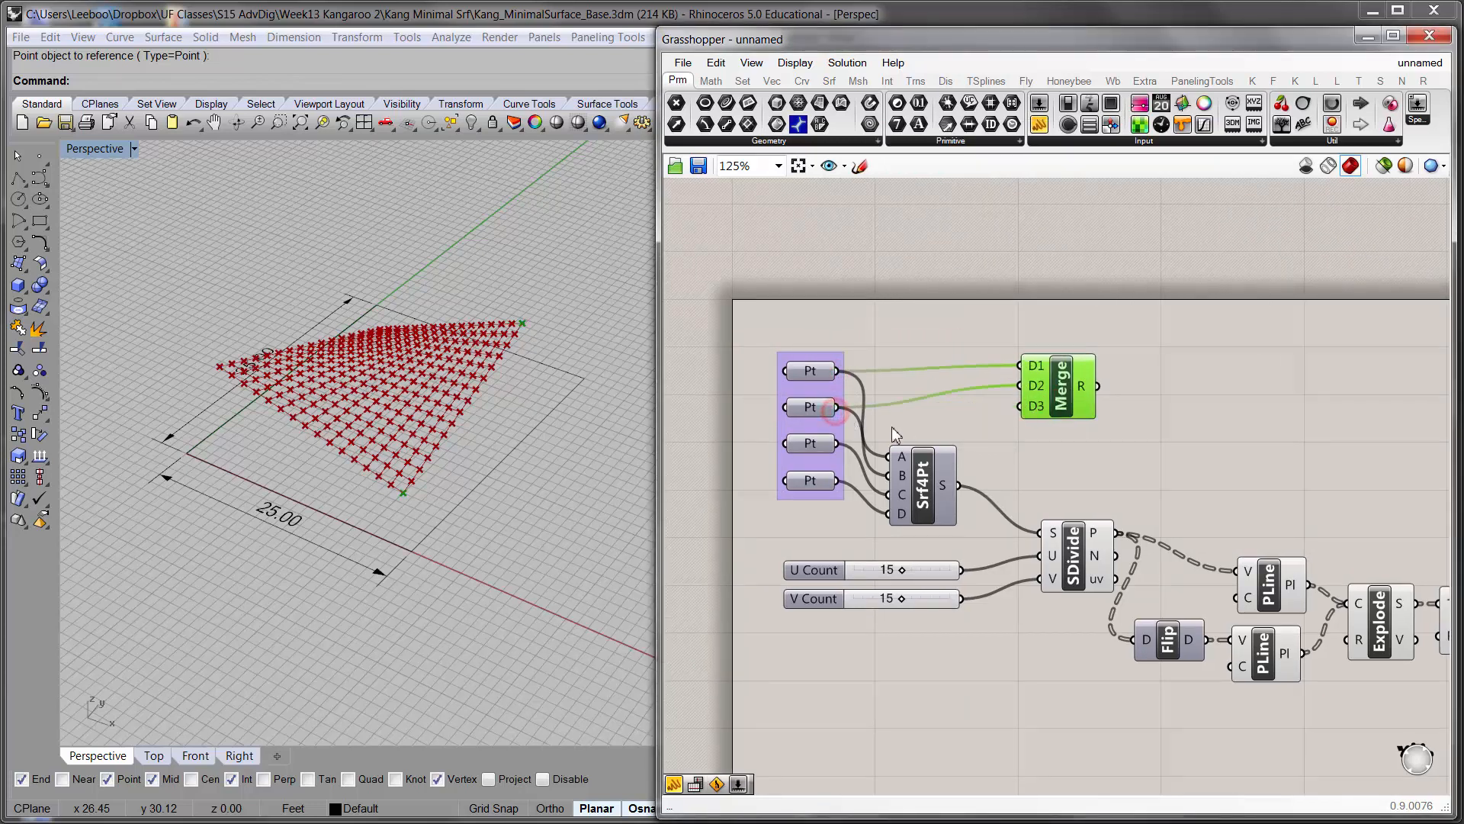
{"action": "left_click_drag", "start_coordinate": [839, 444], "coordinate": [1020, 406]}
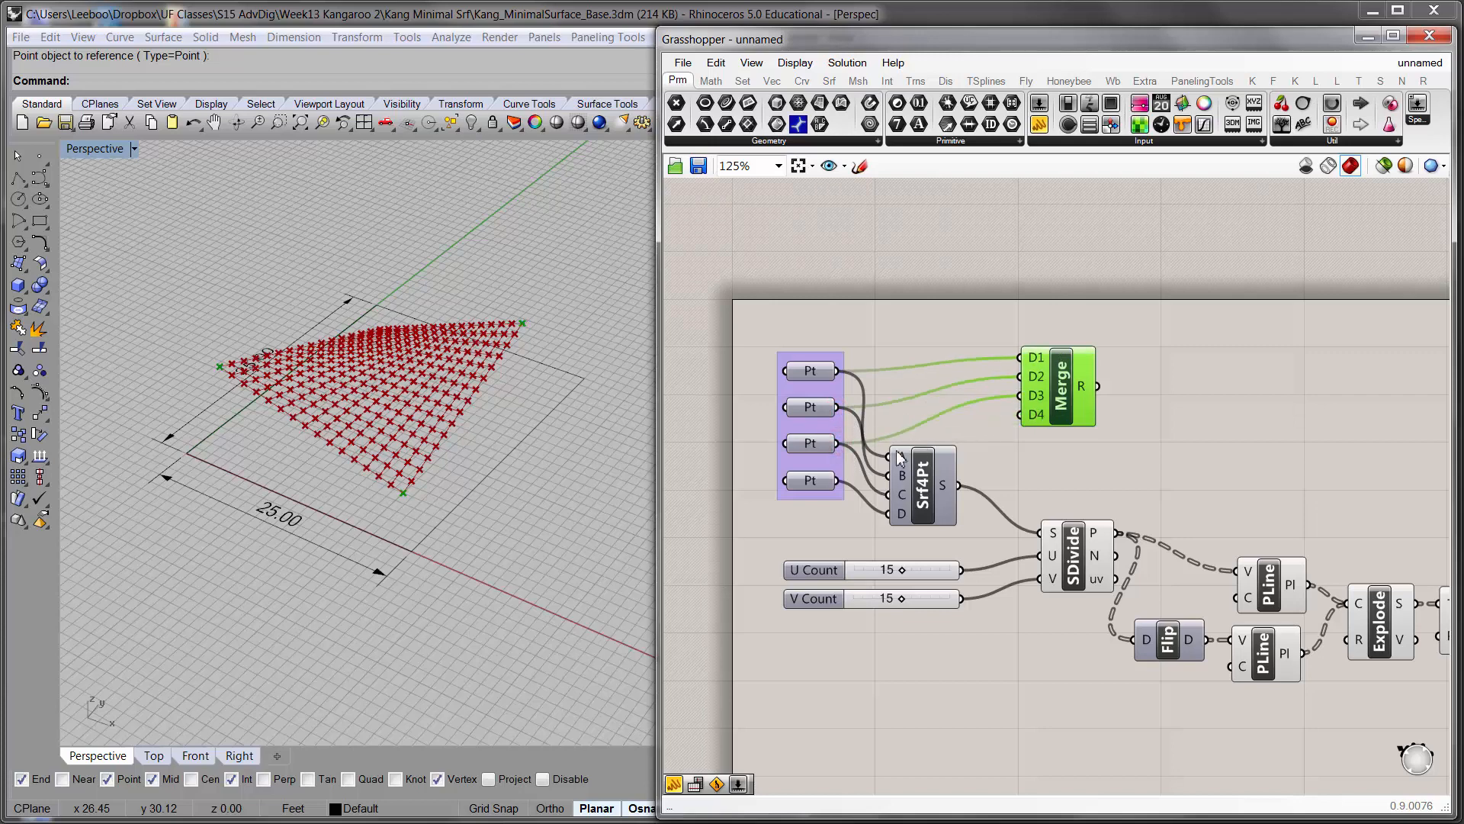
{"action": "left_click_drag", "start_coordinate": [839, 492], "coordinate": [1020, 415]}
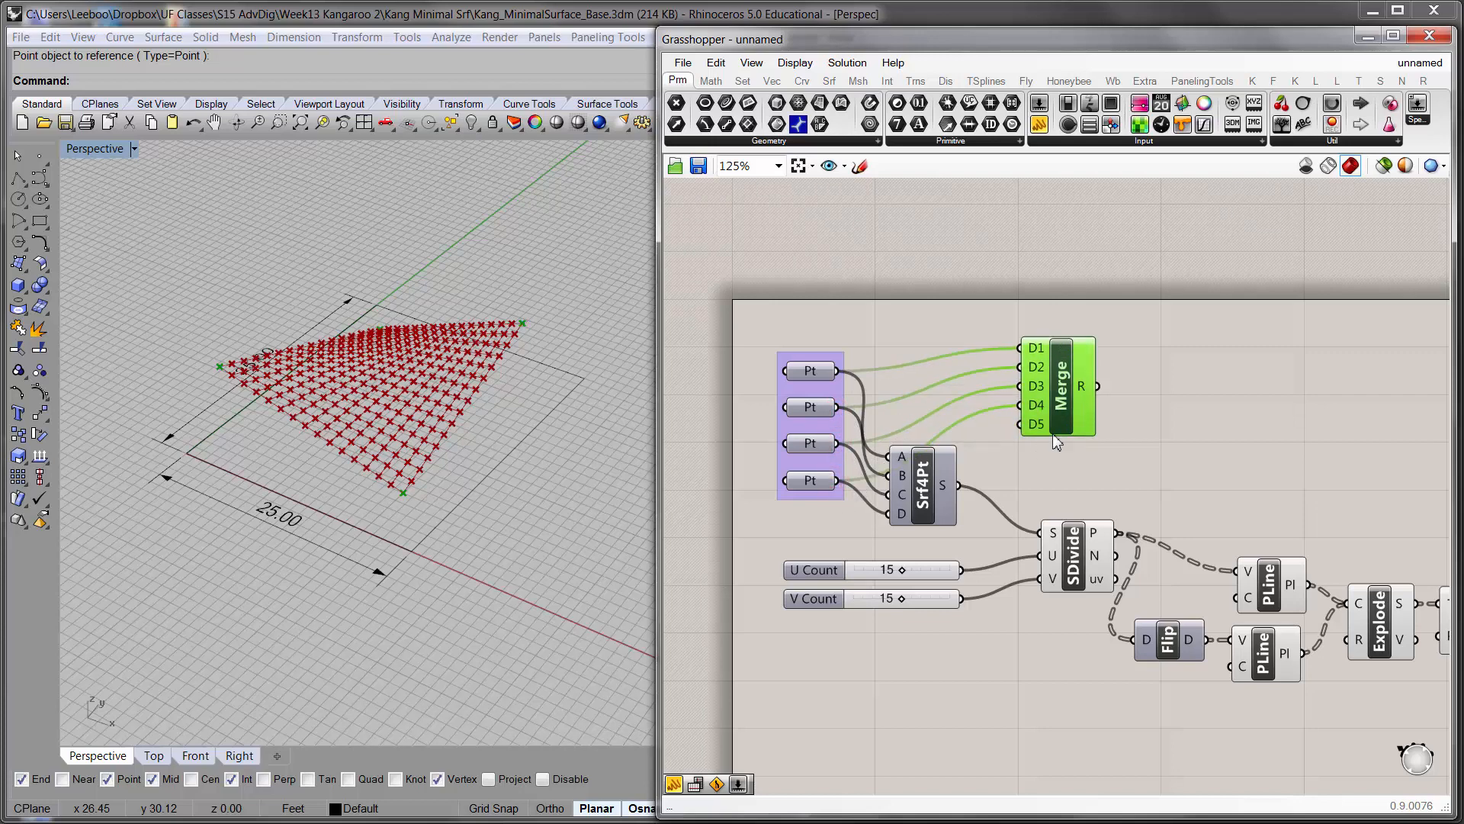
{"action": "scroll", "coordinate": [1057, 443], "scroll_direction": "up", "scroll_amount": 5}
{"action": "scroll", "coordinate": [1047, 410], "scroll_direction": "up", "scroll_amount": 2}
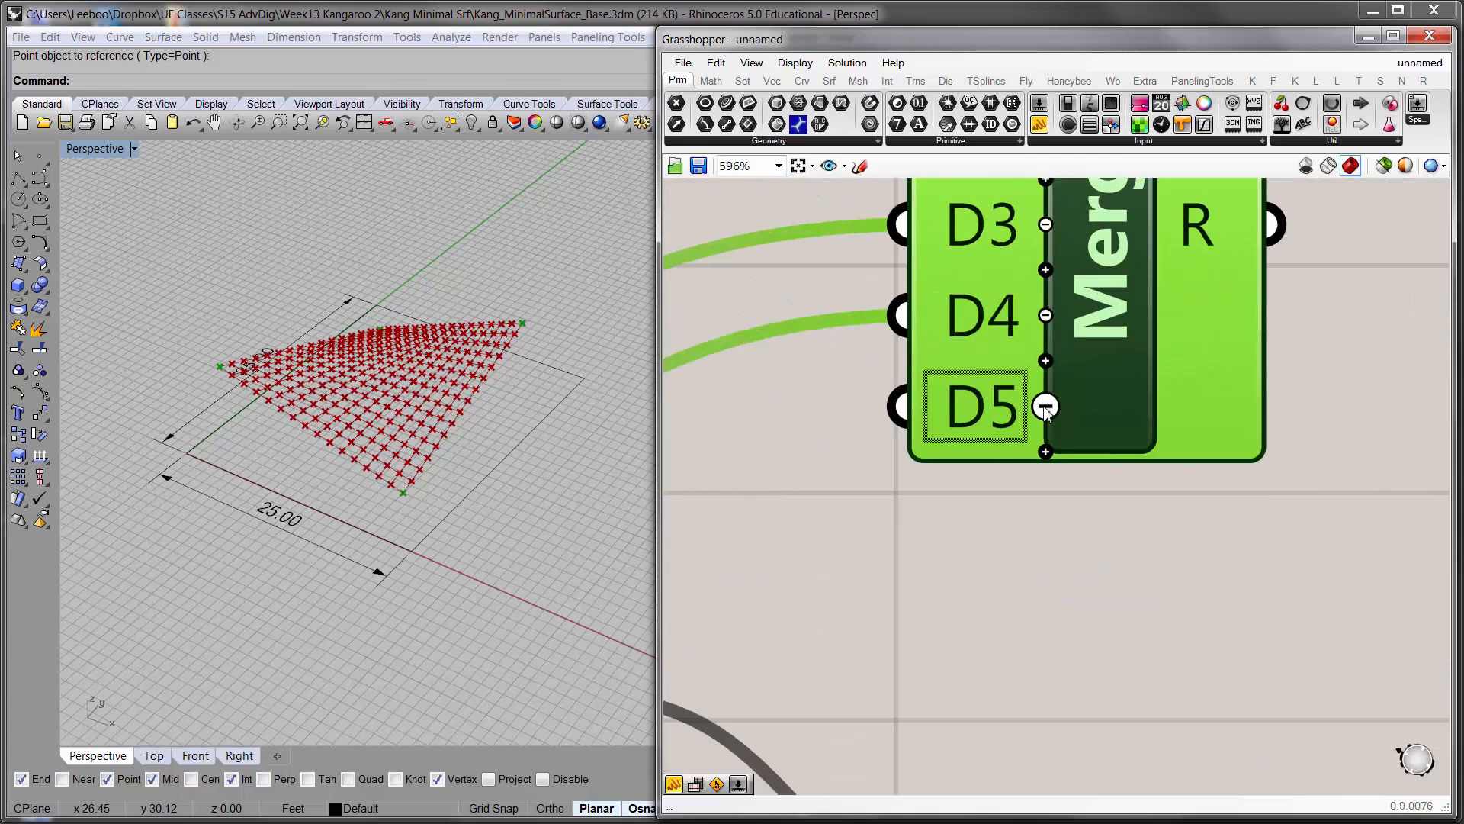
{"action": "left_click", "coordinate": [1046, 409]}
{"action": "scroll", "coordinate": [984, 458], "scroll_direction": "down", "scroll_amount": 8}
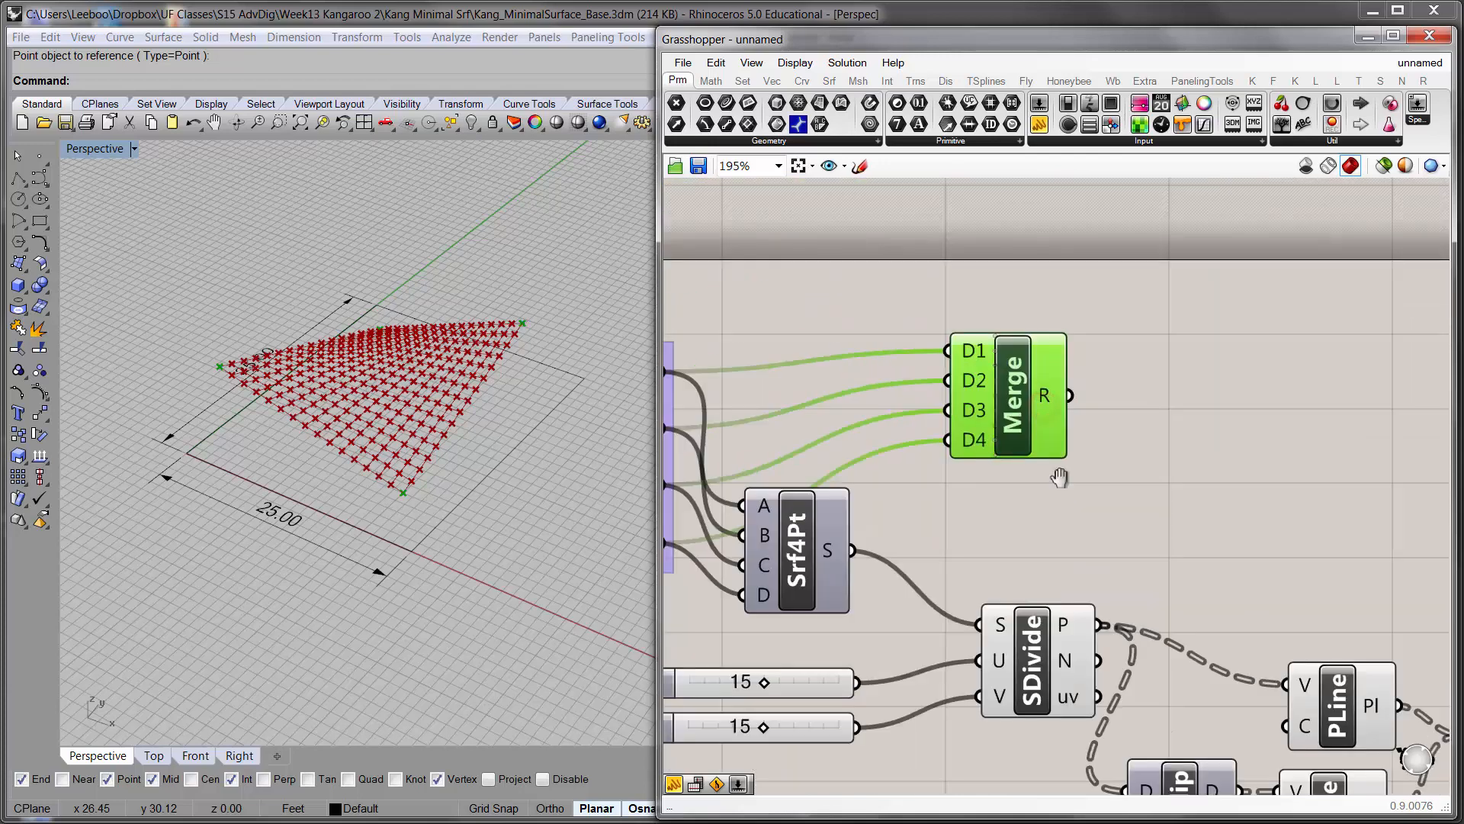
- Inspect the Merge output in a temporary enlarged panel and delete the panel
{"action": "right_click_drag", "start_coordinate": [1075, 422], "coordinate": [971, 418]}
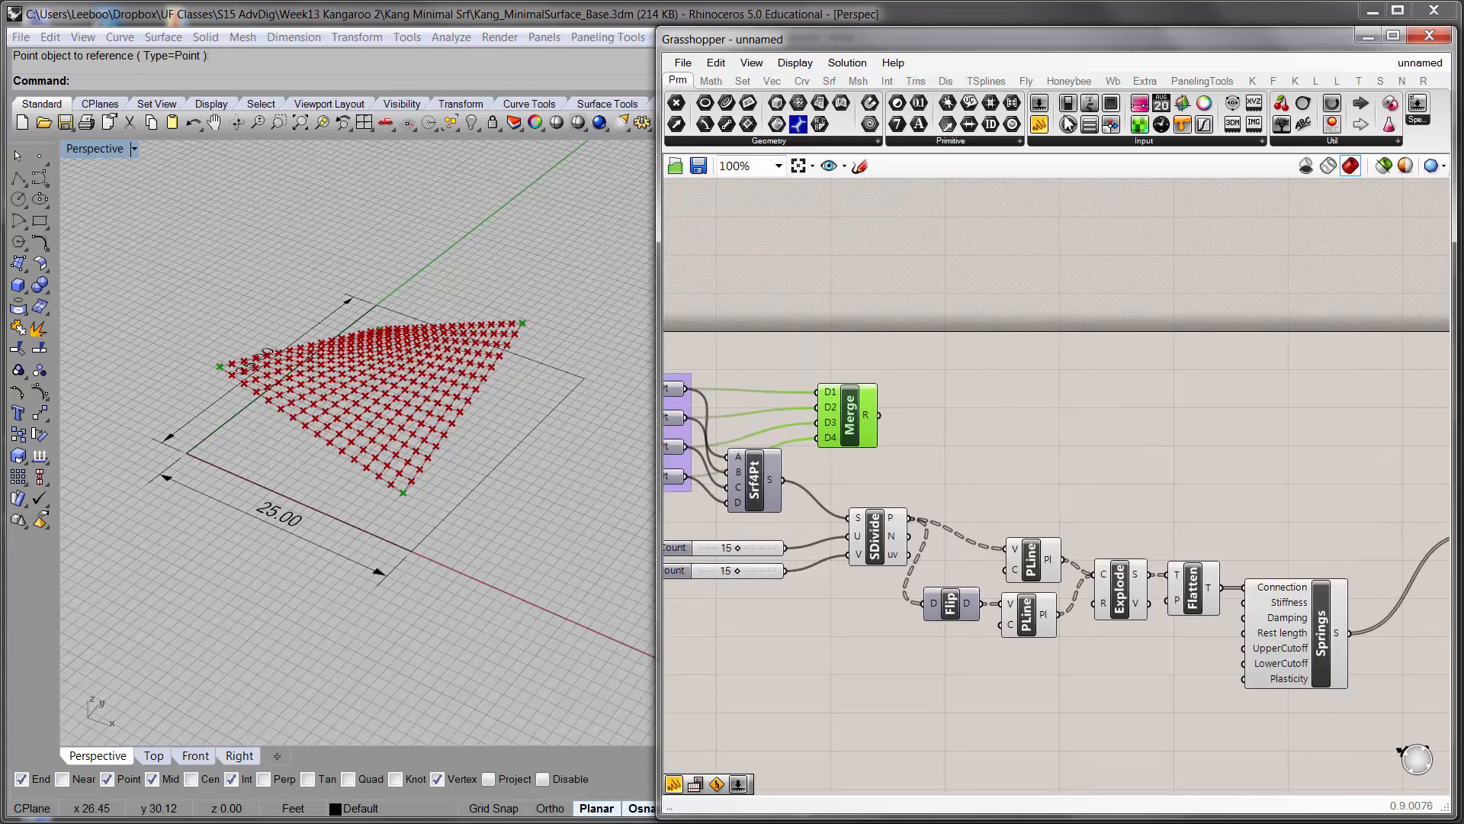
{"action": "left_click_drag", "start_coordinate": [1039, 124], "coordinate": [1094, 372]}
{"action": "left_click_drag", "start_coordinate": [879, 415], "coordinate": [1033, 371]}
{"action": "left_click_drag", "start_coordinate": [1155, 410], "coordinate": [1243, 504]}
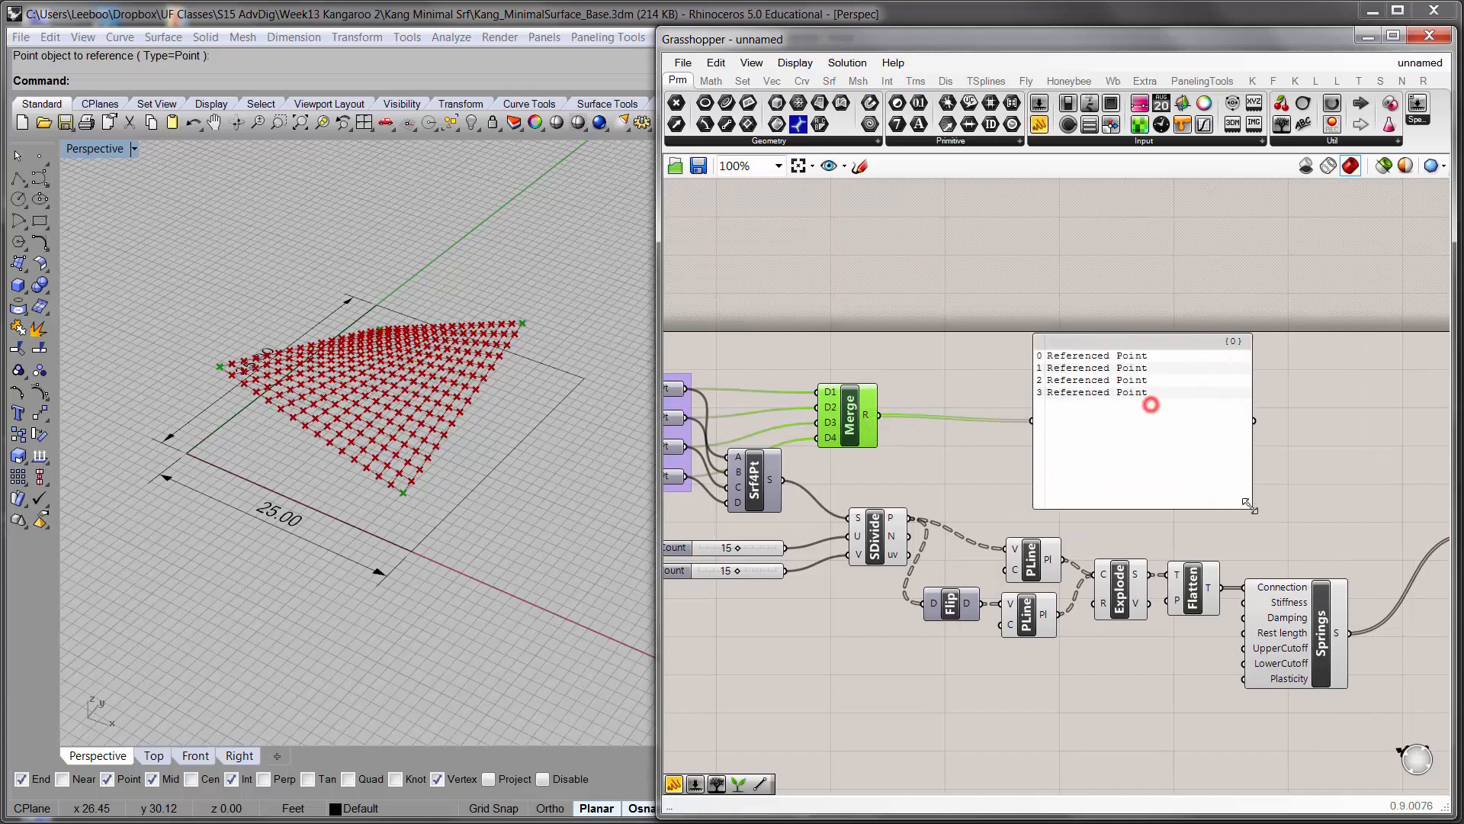
{"action": "left_click", "coordinate": [1106, 415]}
{"action": "key", "text": "Delete"}
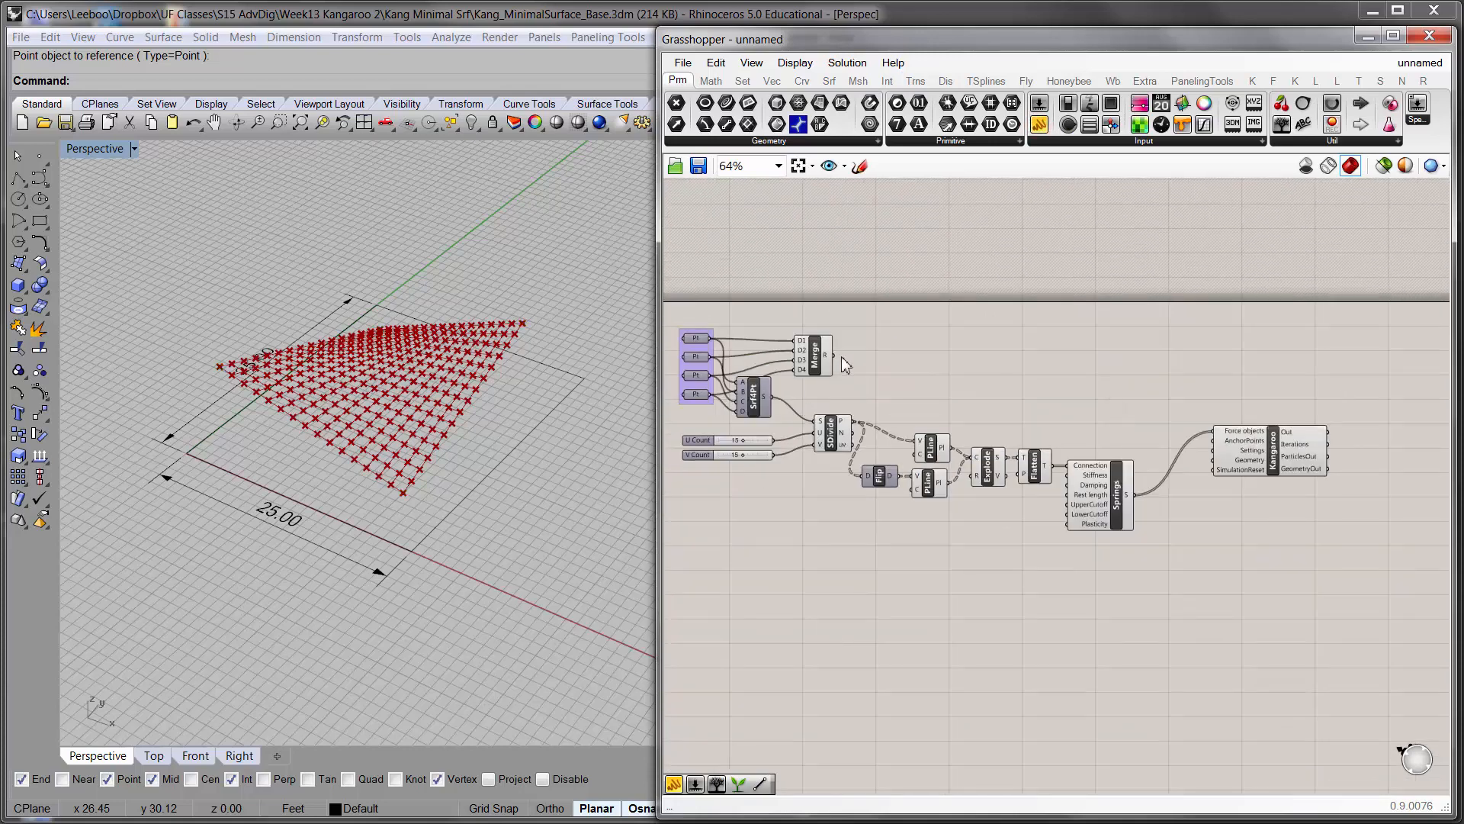
- Widen the Grasshopper window and connect the Merge output to Kangaroo's AnchorPoints input
{"action": "scroll", "coordinate": [839, 357], "scroll_direction": "up", "scroll_amount": 1}
{"action": "right_click_drag", "start_coordinate": [902, 360], "coordinate": [690, 340]}
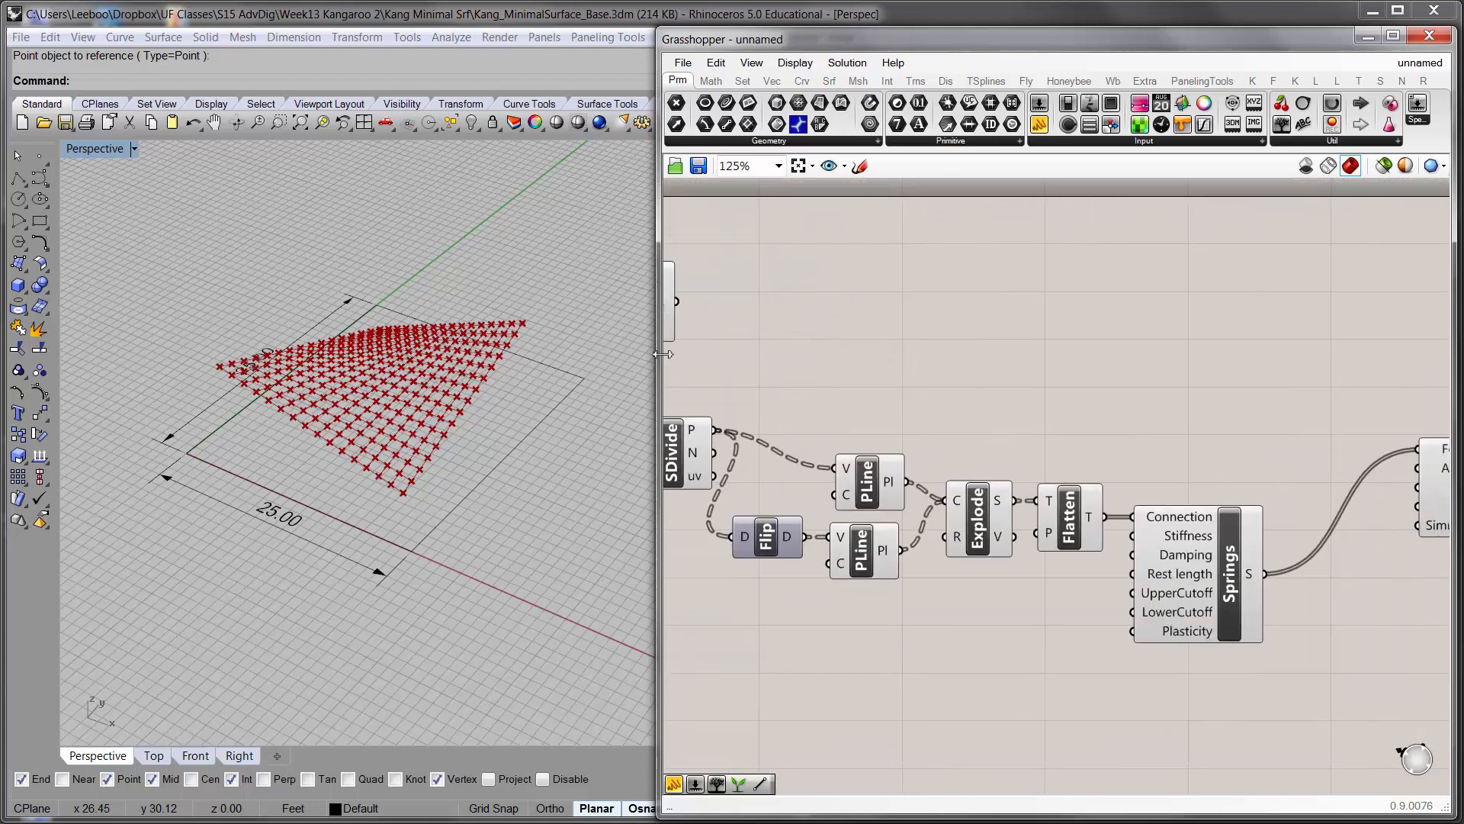
{"action": "left_click_drag", "start_coordinate": [663, 354], "coordinate": [504, 354]}
{"action": "left_click_drag", "start_coordinate": [583, 305], "coordinate": [1331, 460]}
{"action": "left_click", "coordinate": [1311, 544]}
{"action": "right_click_drag", "start_coordinate": [1314, 529], "coordinate": [1299, 488]}
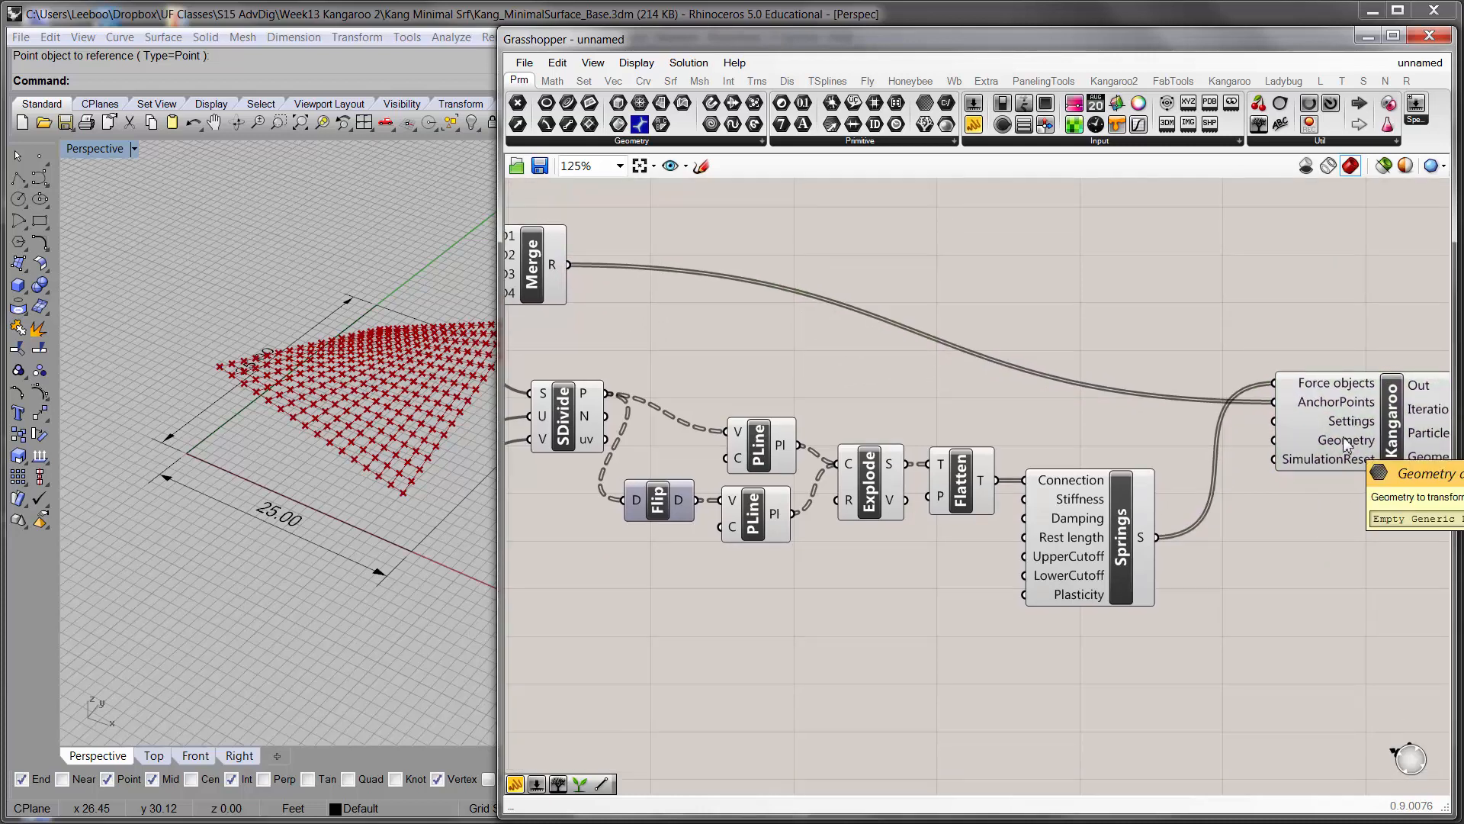
- Connect the surface division points (SDivide P) to Kangaroo's Geometry input
{"action": "scroll", "coordinate": [1033, 534], "scroll_direction": "down", "scroll_amount": 2}
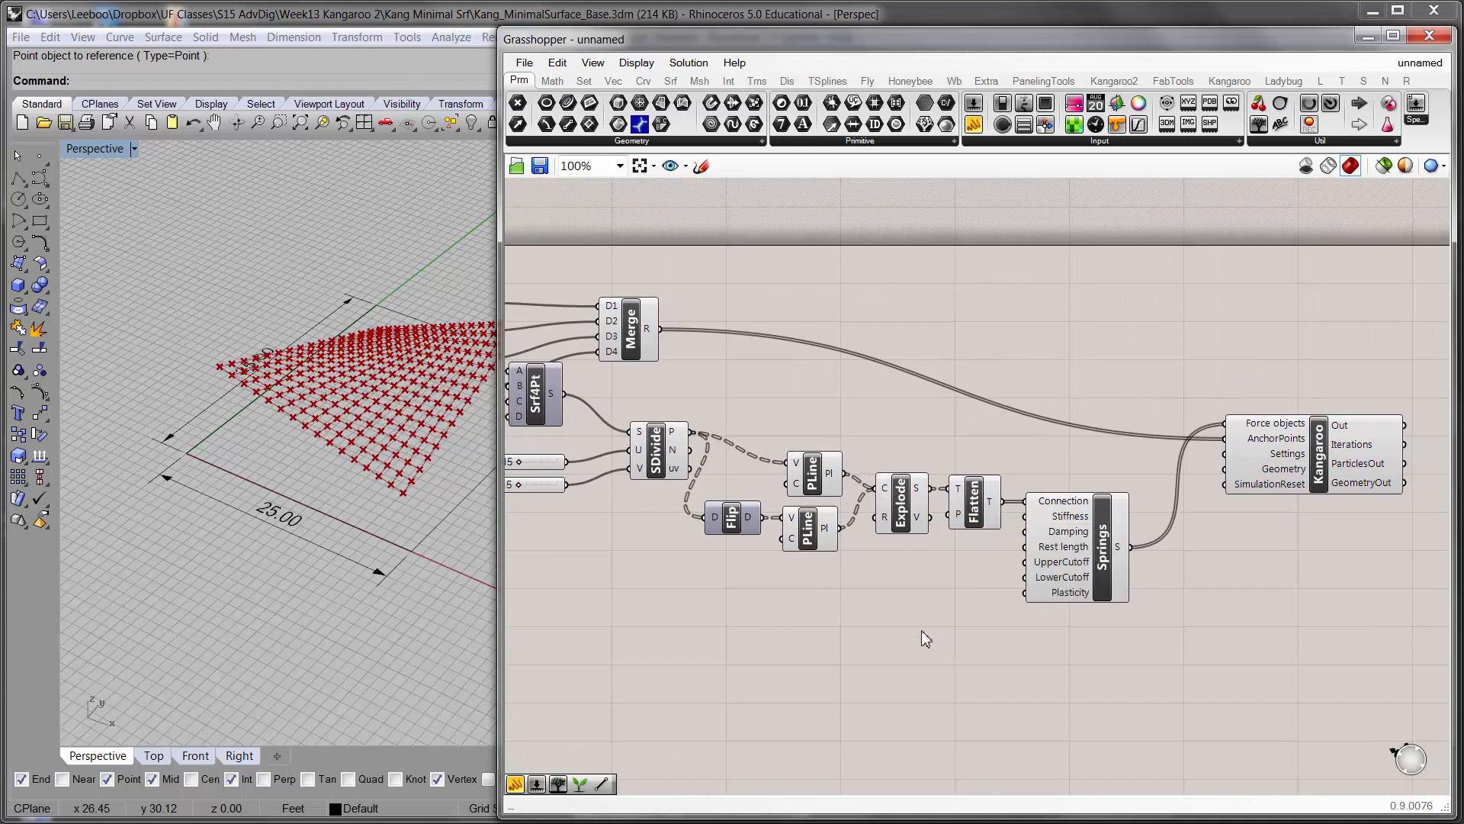
{"action": "right_click_drag", "start_coordinate": [374, 441], "coordinate": [351, 471], "text": "shift"}
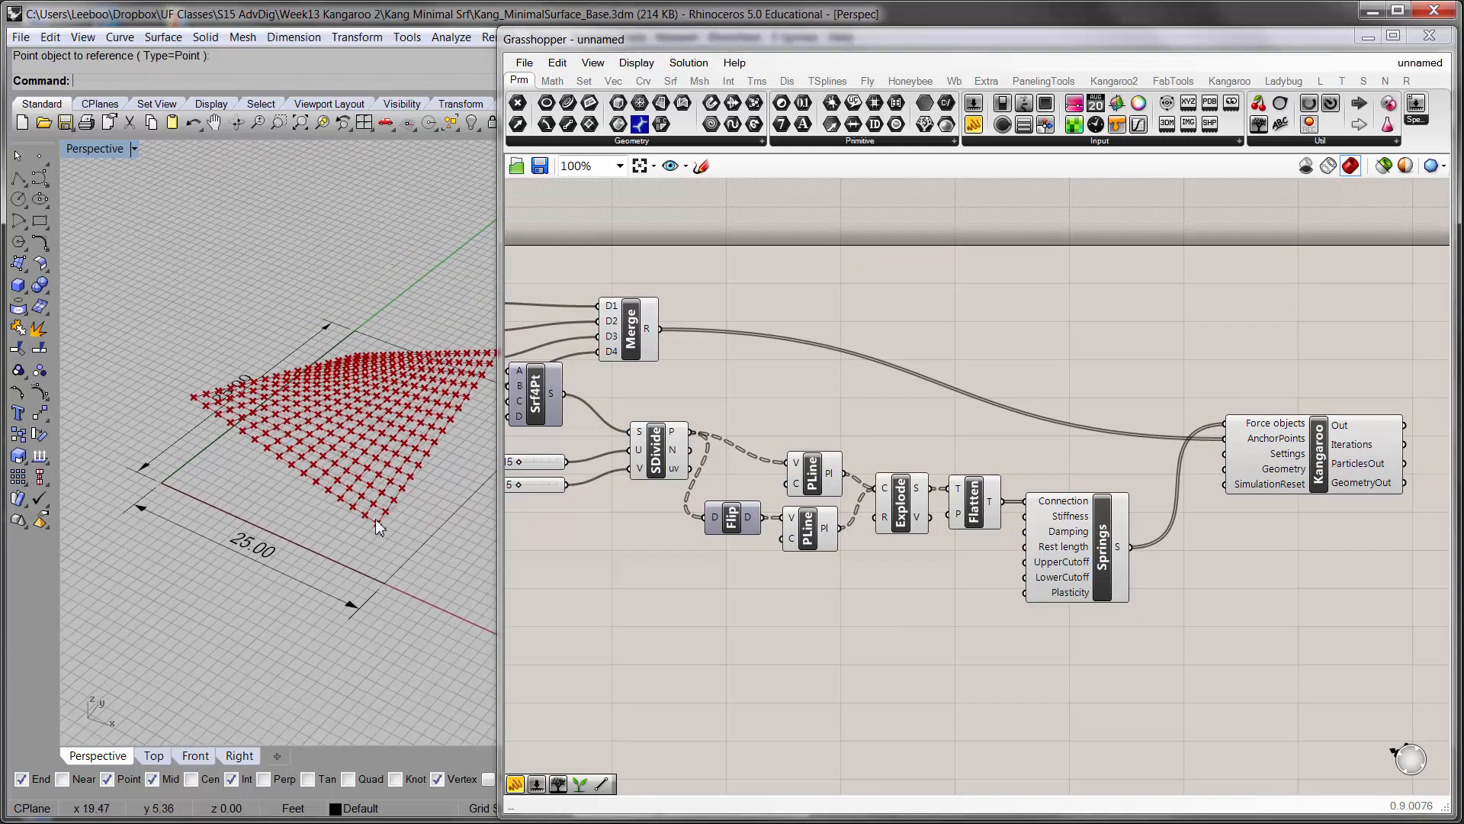
{"action": "scroll", "coordinate": [375, 518], "scroll_direction": "up", "scroll_amount": 5}
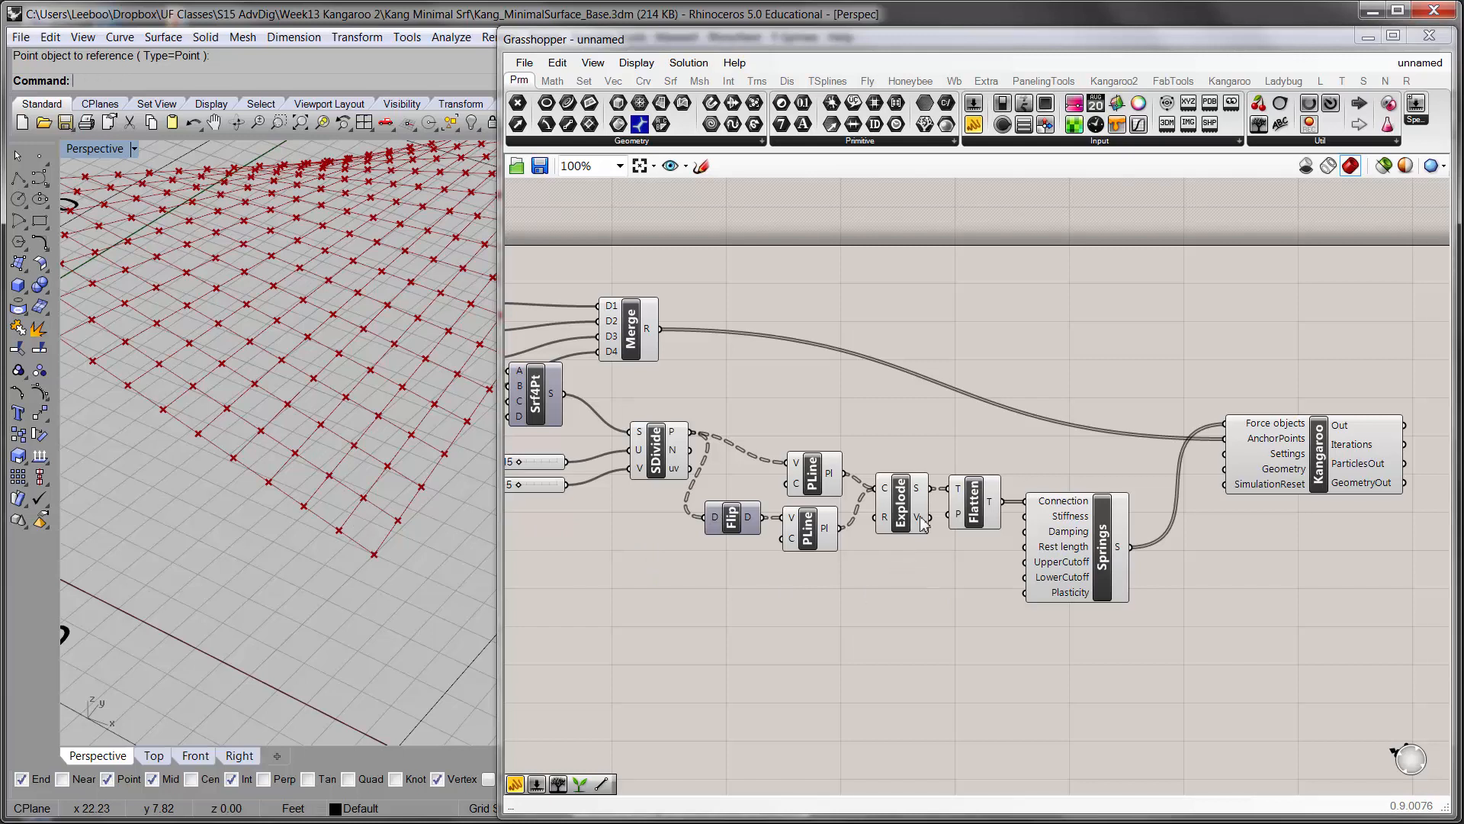
{"action": "mouse_move", "coordinate": [922, 521]}
{"action": "left_click", "coordinate": [813, 469]}
{"action": "left_click", "coordinate": [784, 418]}
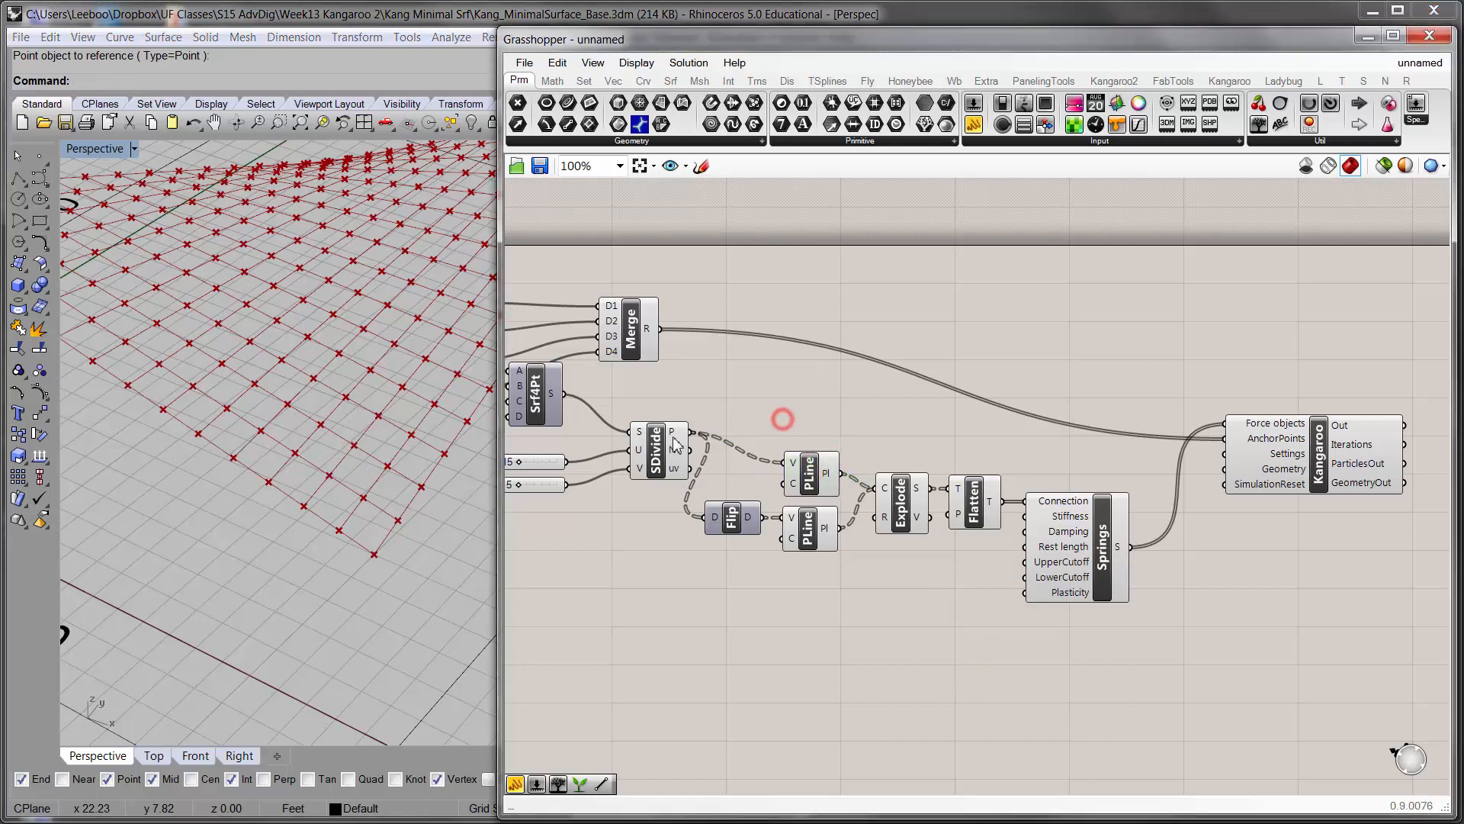
{"action": "mouse_move", "coordinate": [676, 441]}
{"action": "left_click_drag", "start_coordinate": [696, 440], "coordinate": [1226, 468]}
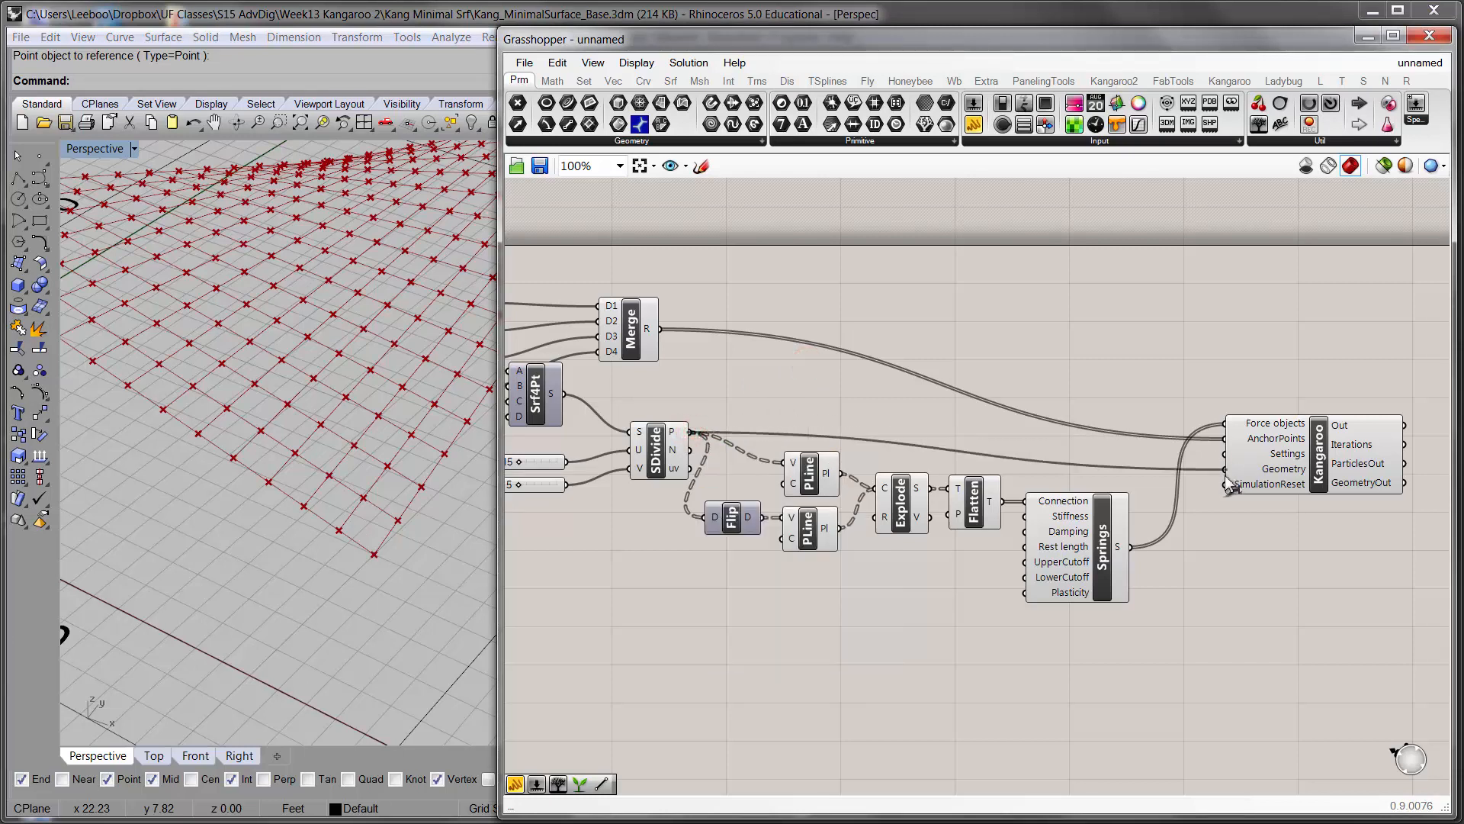
- Add a Boolean Toggle set to True below Kangaroo and connect it to the SimulationReset input
{"action": "double_click", "coordinate": [1229, 570]}
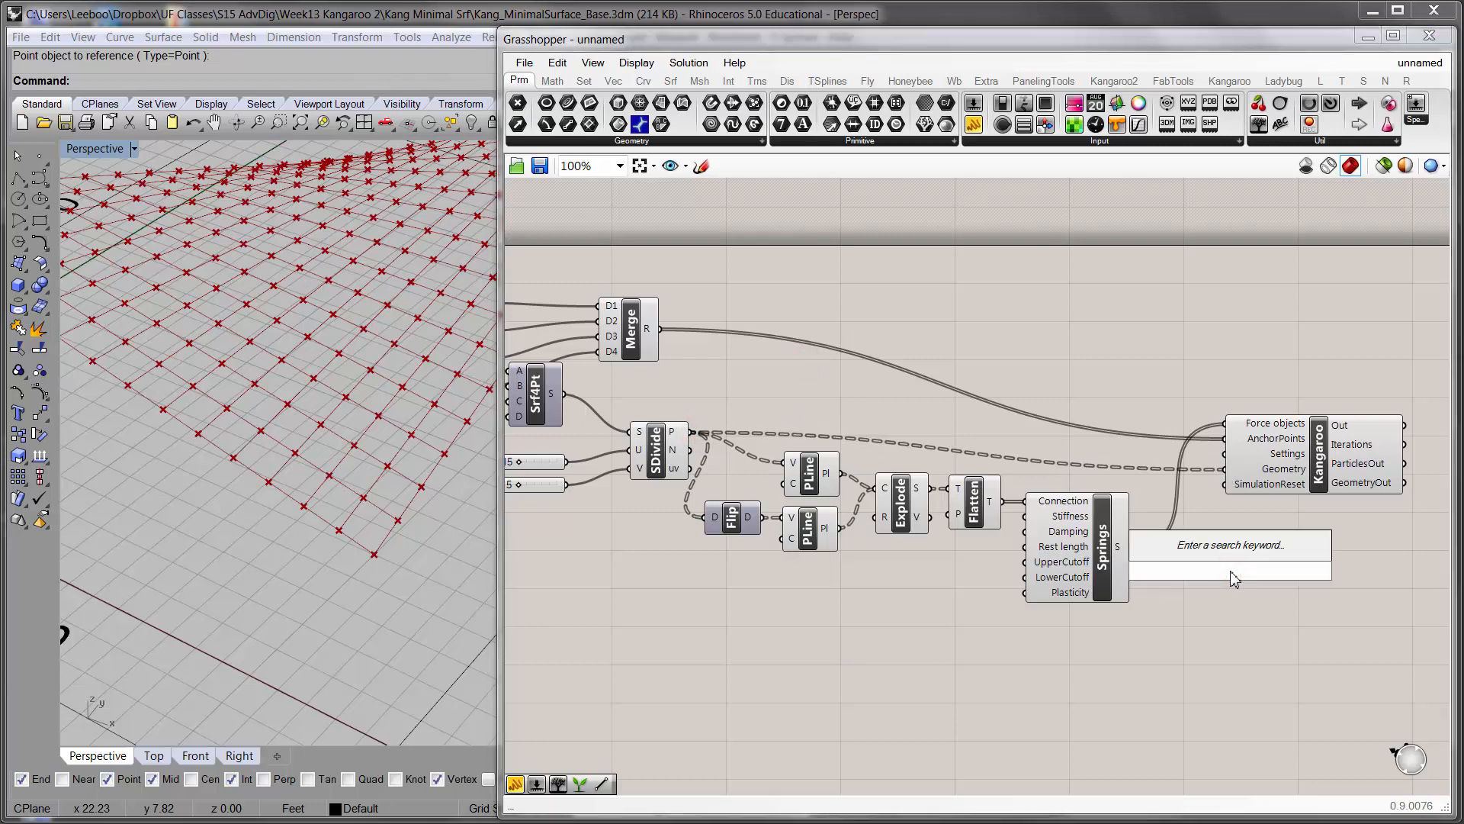
{"action": "type", "text": "bool"}
{"action": "left_click", "coordinate": [1218, 532]}
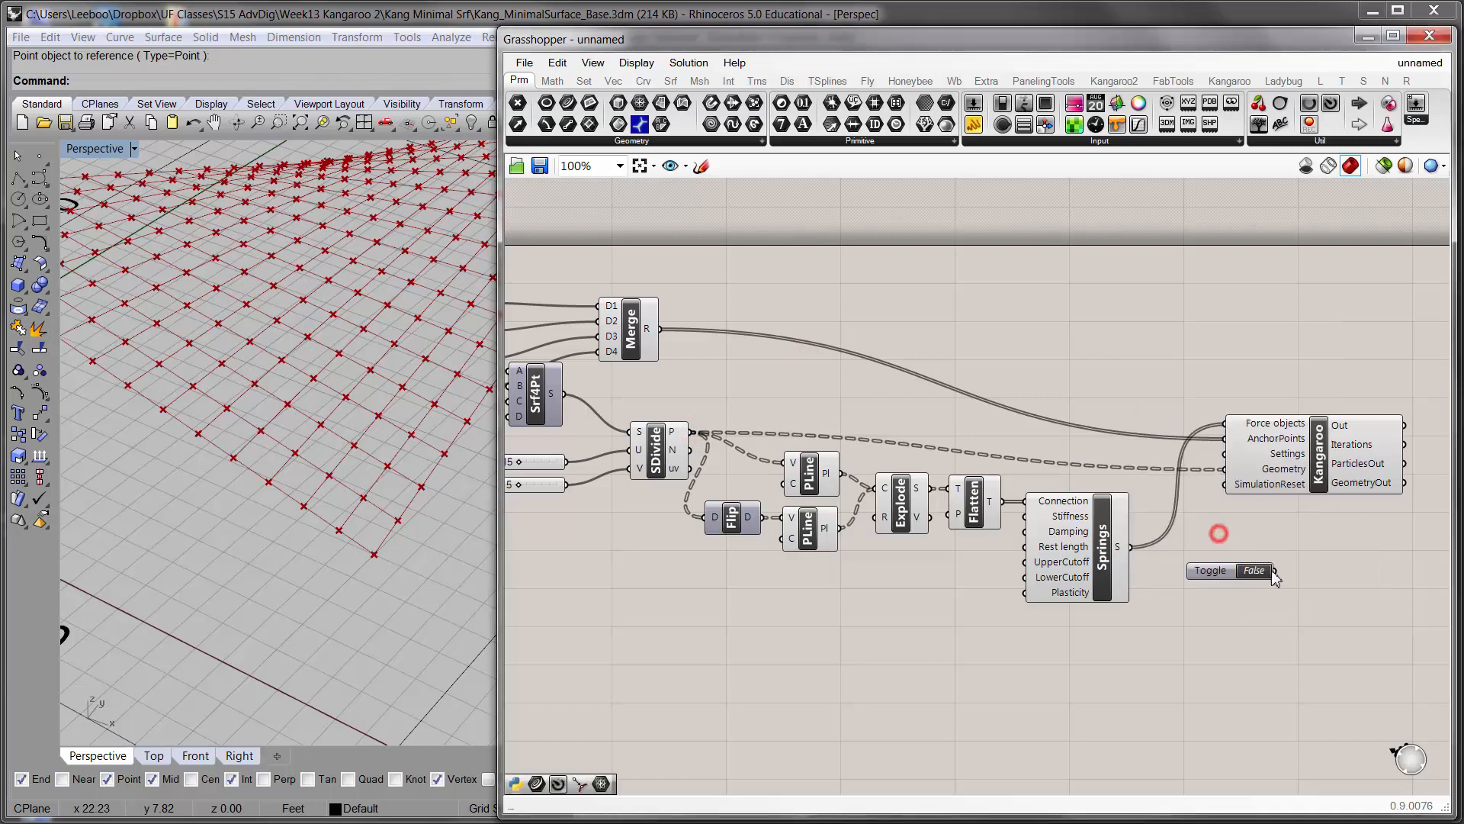
{"action": "double_click", "coordinate": [1267, 571]}
{"action": "left_click_drag", "start_coordinate": [1279, 570], "coordinate": [1224, 485]}
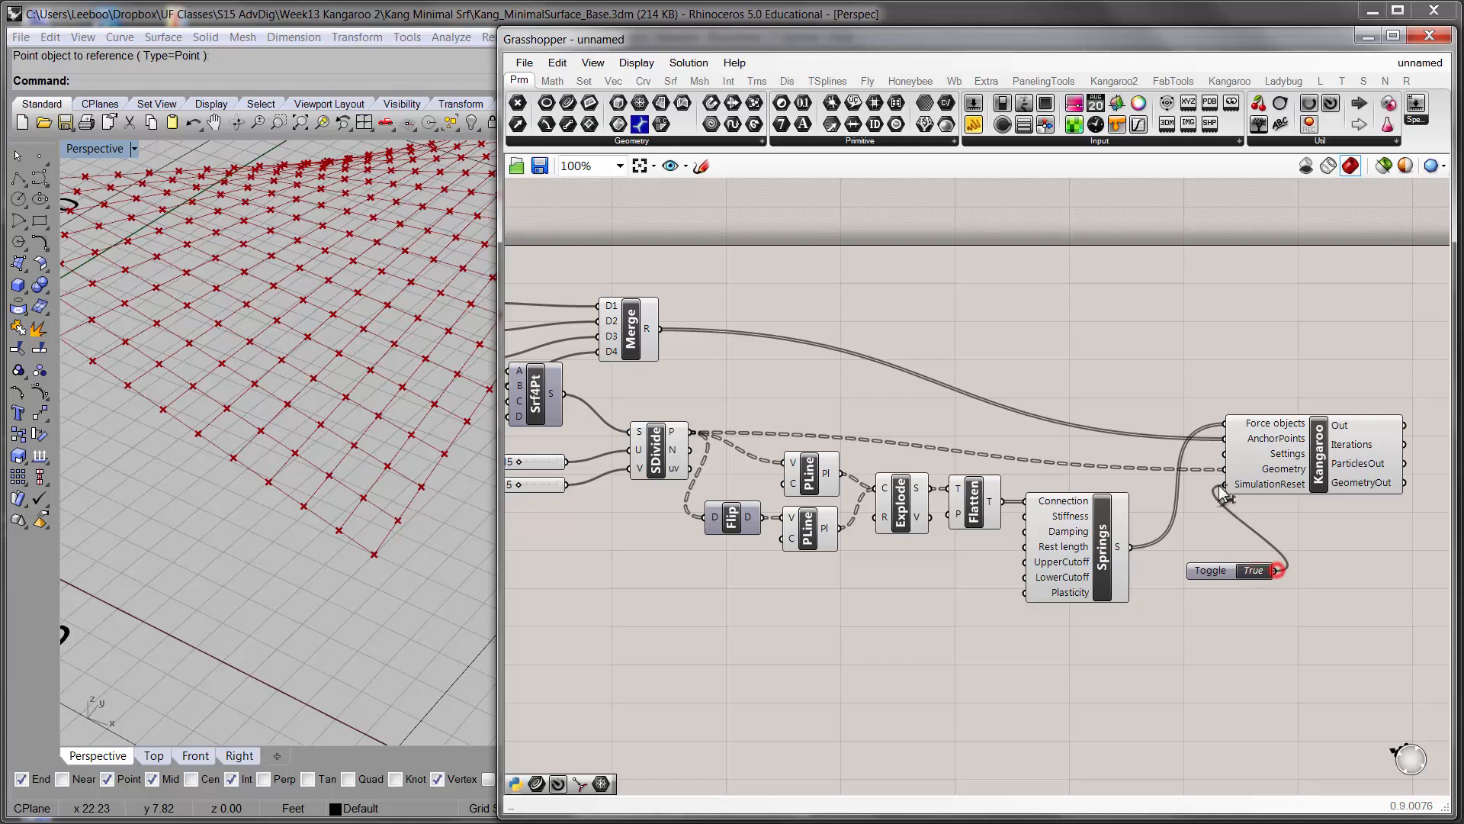
{"action": "left_click_drag", "start_coordinate": [1219, 584], "coordinate": [1188, 575]}
- Add a Timer component beside the toggle and attach it to the Kangaroo component
{"action": "double_click", "coordinate": [1342, 564]}
{"action": "type", "text": "ti"}
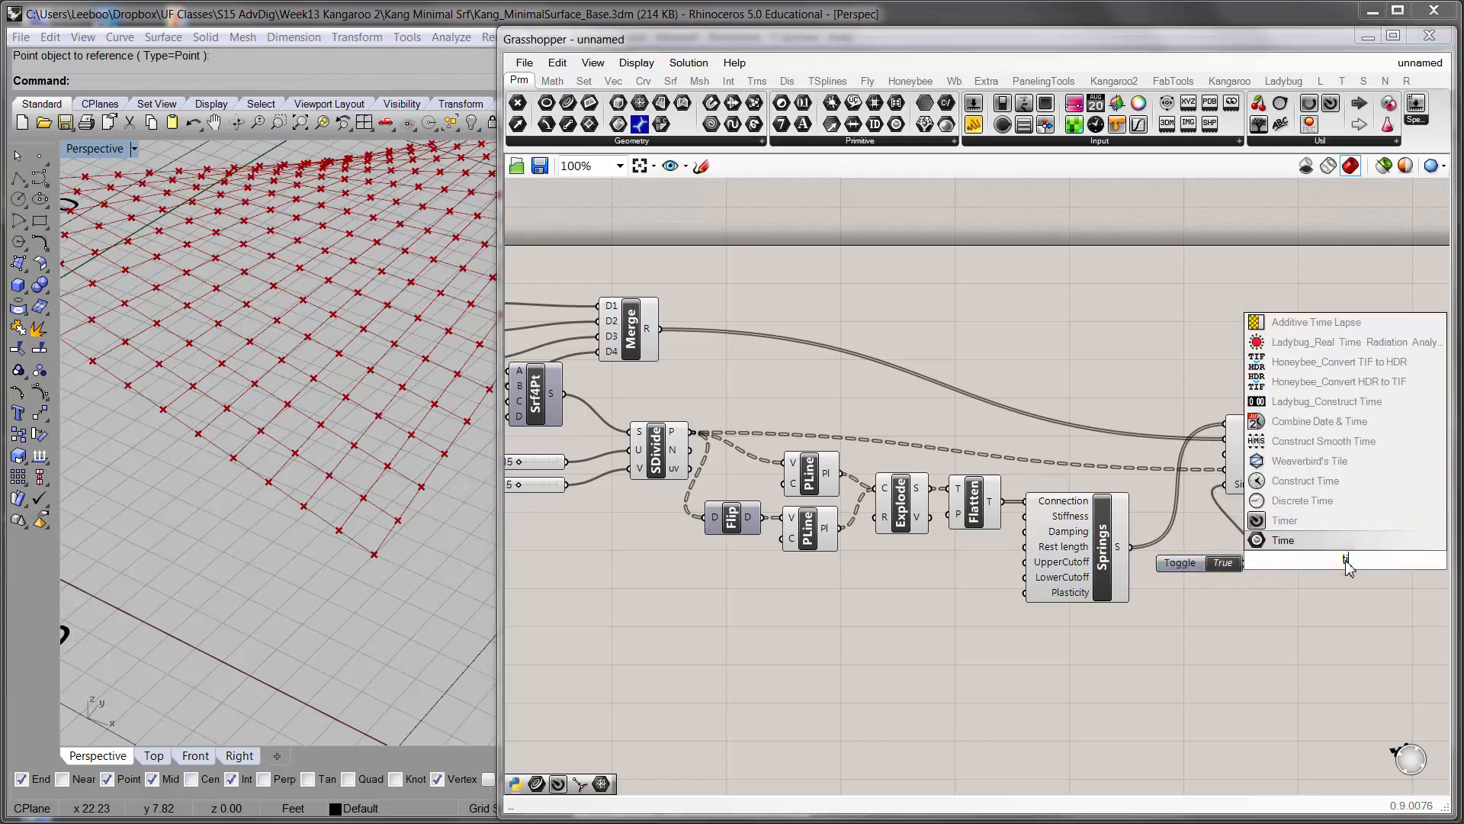
{"action": "type", "text": "mer"}
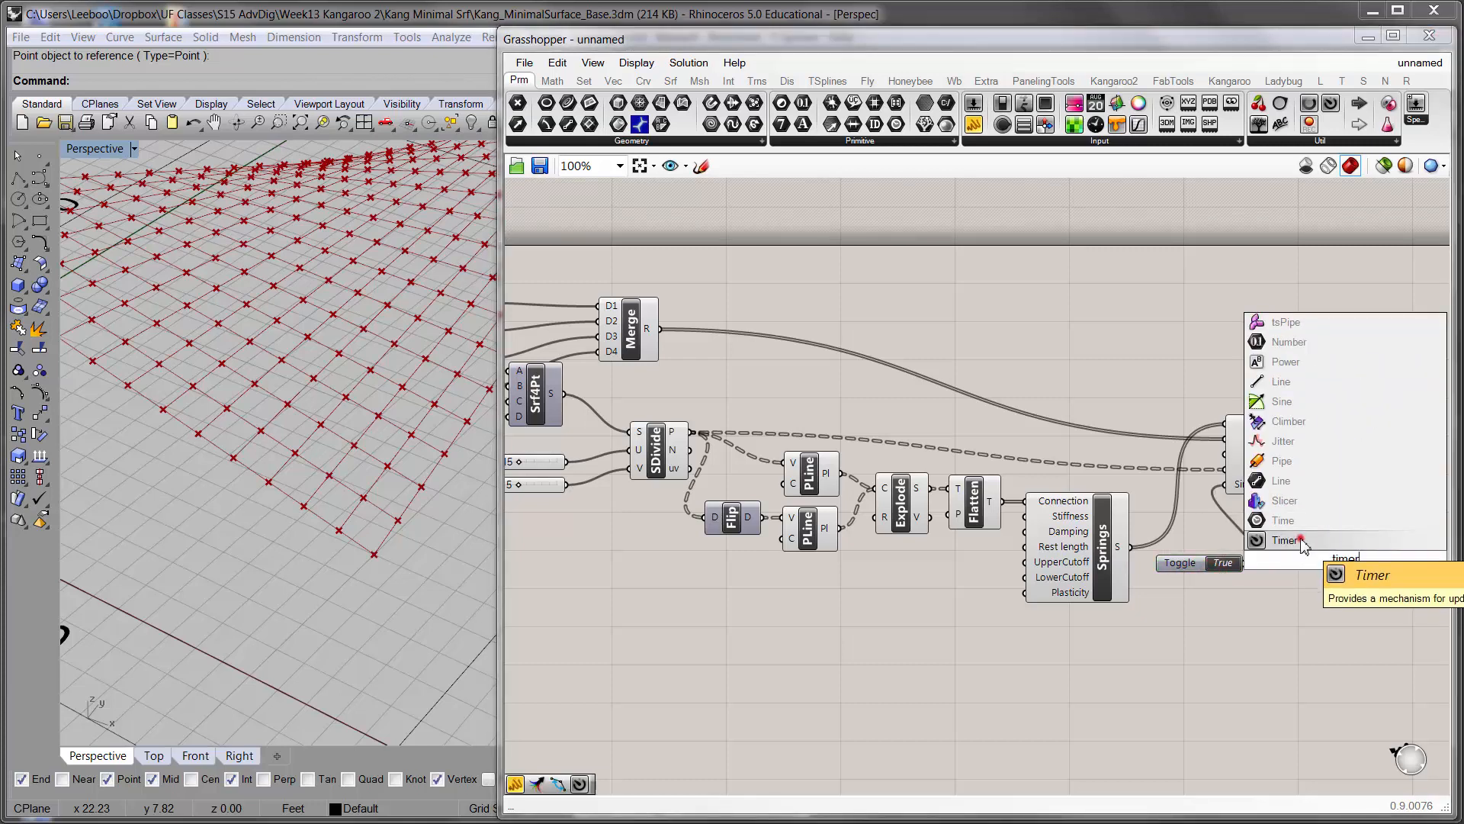
{"action": "left_click", "coordinate": [1301, 538]}
{"action": "left_click_drag", "start_coordinate": [1329, 560], "coordinate": [1341, 479]}
{"action": "right_click_drag", "start_coordinate": [1325, 581], "coordinate": [1213, 595]}
- Set the timer's interval to 20 ms
{"action": "left_click", "coordinate": [1275, 579]}
{"action": "right_click", "coordinate": [1275, 579]}
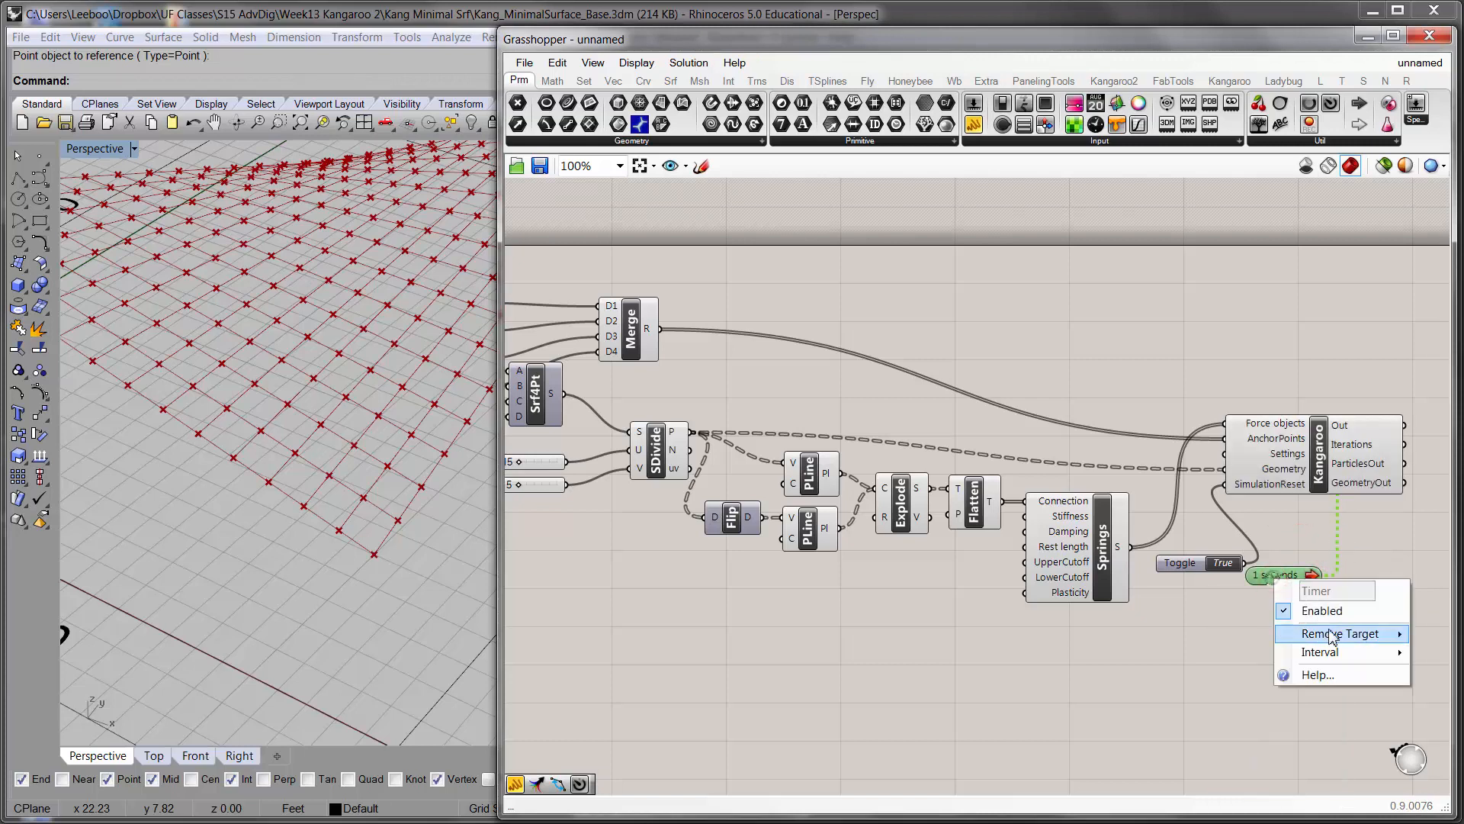
{"action": "mouse_move", "coordinate": [1353, 657]}
{"action": "left_click", "coordinate": [1434, 653]}
{"action": "left_click", "coordinate": [1425, 565]}
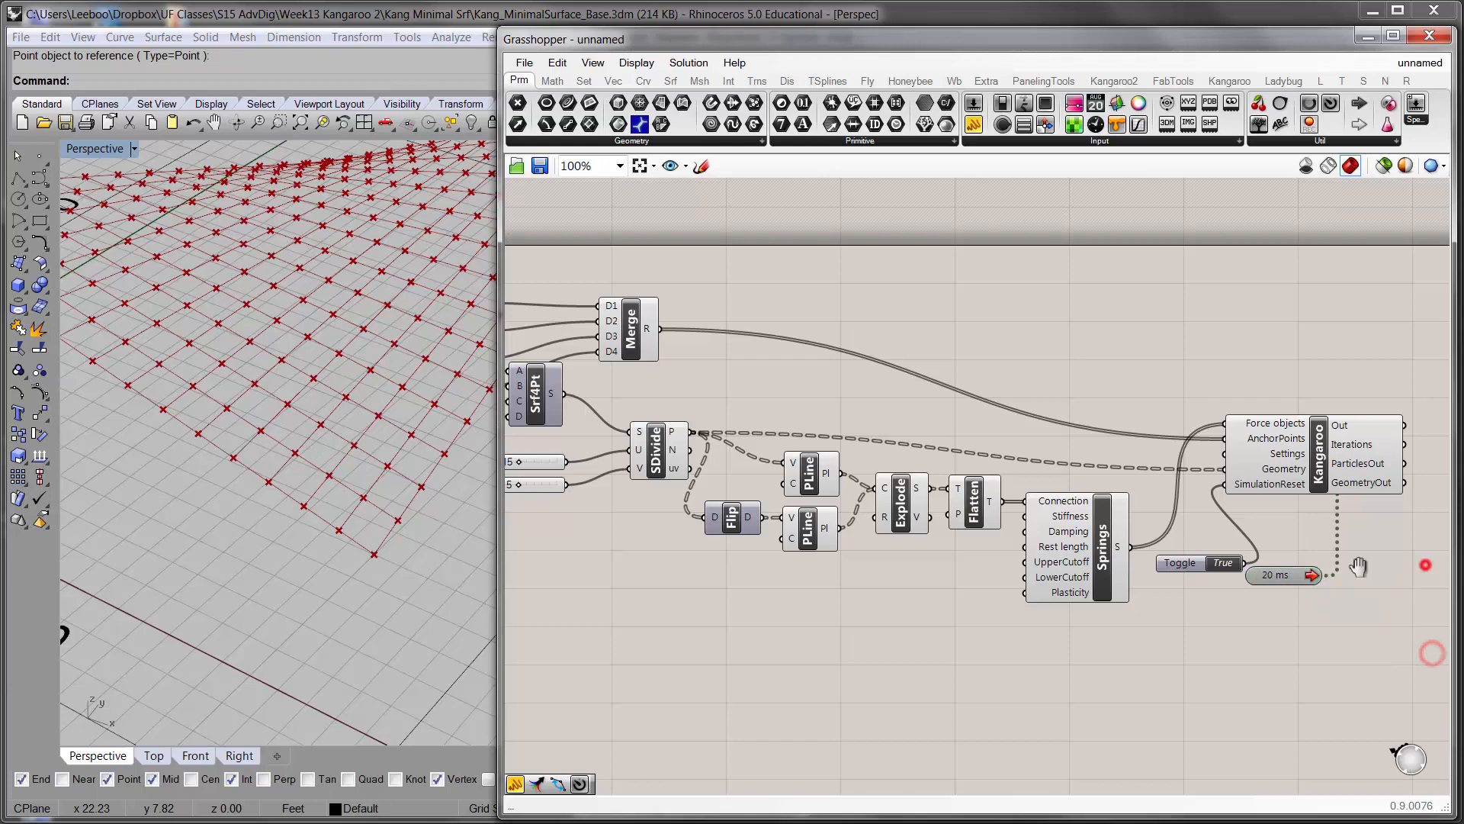
- Enlarge the Rhino viewport and turn off preview for Merge, SDivide, both polylines, Explode, Flatten and Springs, keeping Kangaroo's preview on
{"action": "right_click_drag", "start_coordinate": [1390, 557], "coordinate": [1222, 623]}
{"action": "scroll", "coordinate": [1392, 535], "scroll_direction": "down", "scroll_amount": 2}
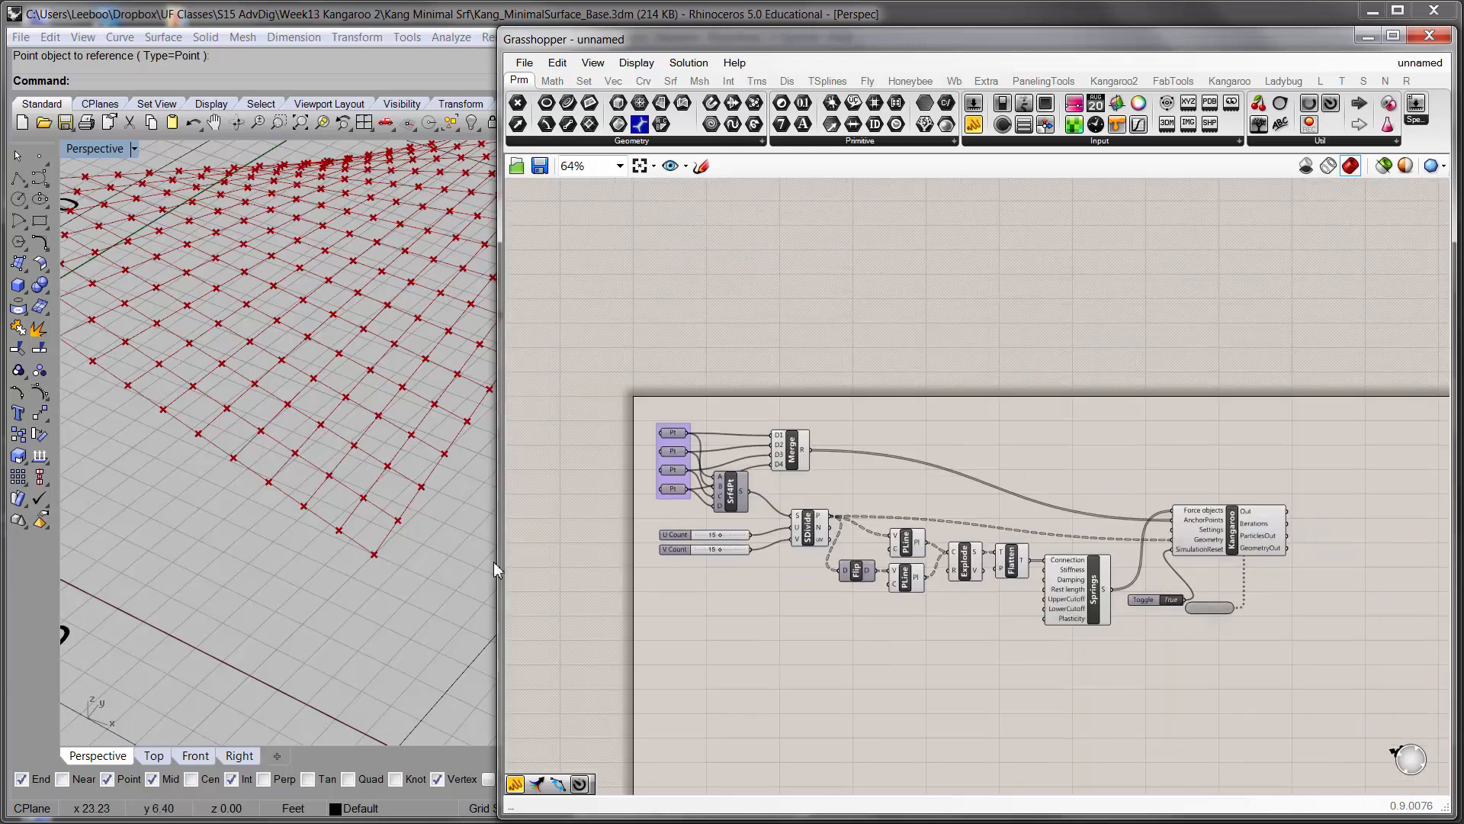
{"action": "left_click_drag", "start_coordinate": [501, 563], "coordinate": [636, 563]}
{"action": "scroll", "coordinate": [492, 604], "scroll_direction": "down", "scroll_amount": 5}
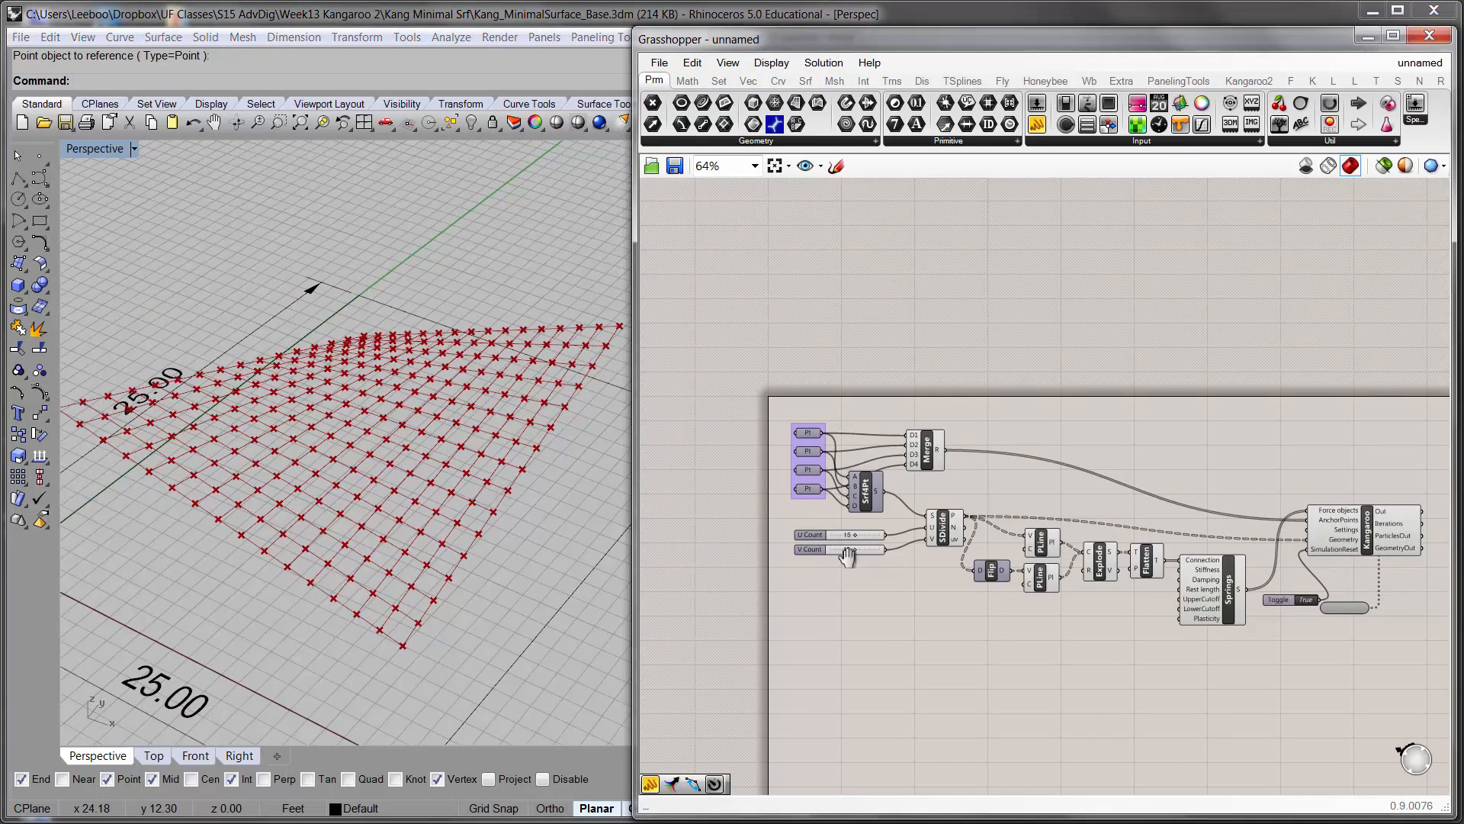
{"action": "scroll", "coordinate": [894, 470], "scroll_direction": "up", "scroll_amount": 1}
{"action": "left_click", "coordinate": [933, 440]}
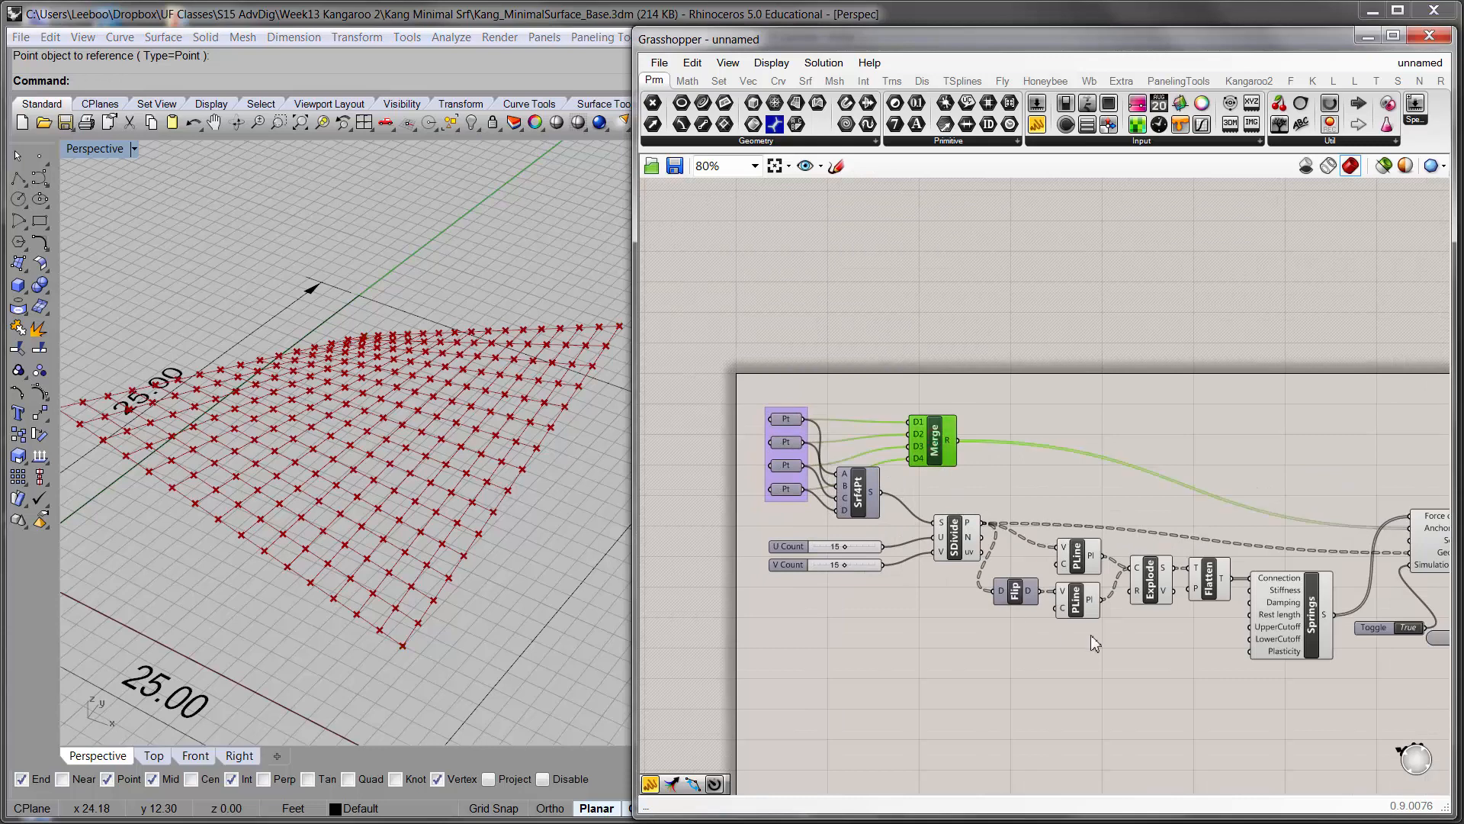
{"action": "left_click_drag", "start_coordinate": [1210, 638], "coordinate": [1087, 543]}
{"action": "key", "text": "ctrl+q"}
{"action": "left_click", "coordinate": [955, 537]}
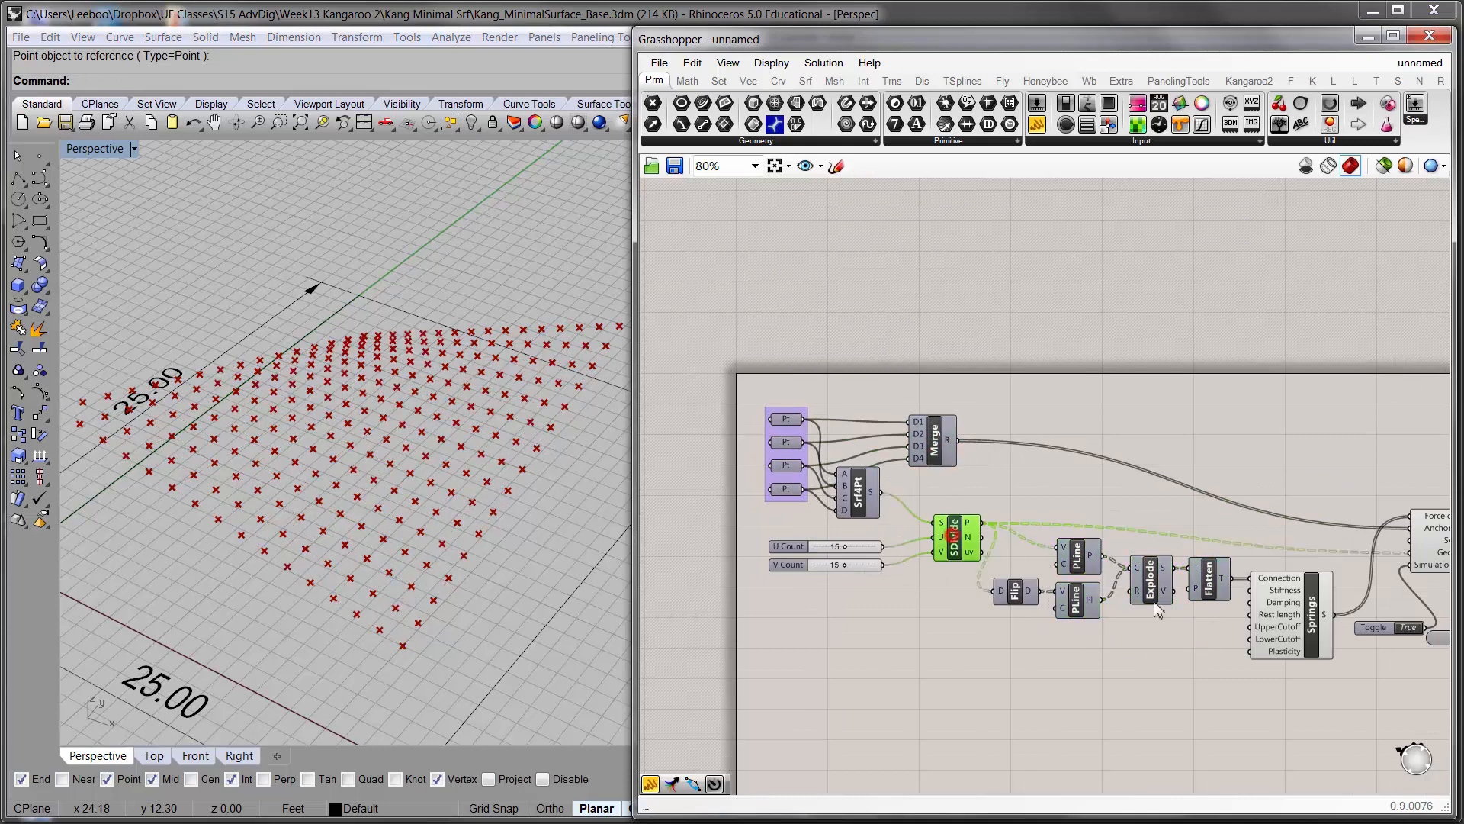
{"action": "left_click", "coordinate": [1270, 614]}
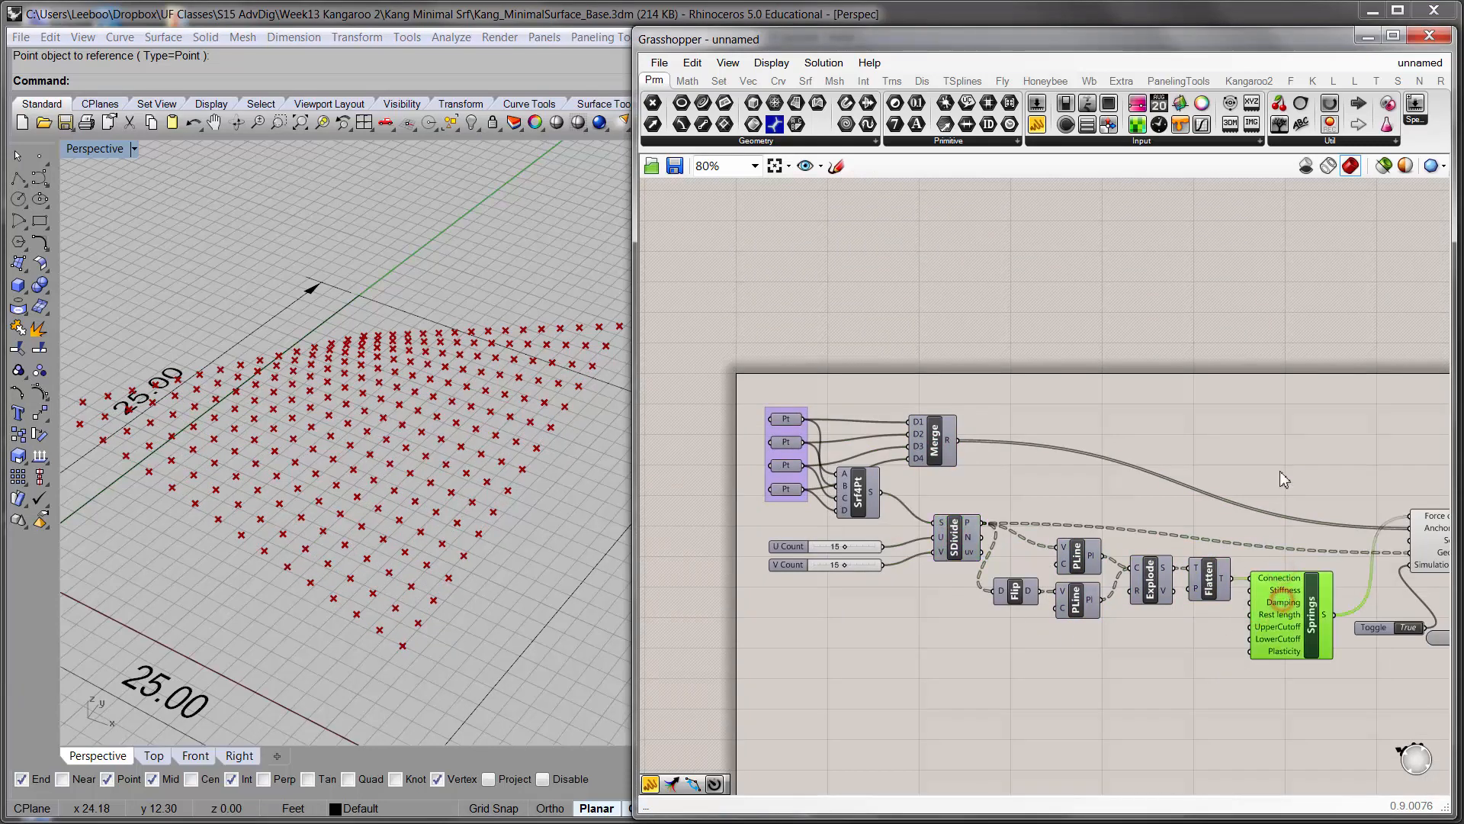
{"action": "right_click_drag", "start_coordinate": [1289, 497], "coordinate": [920, 454]}
{"action": "left_click", "coordinate": [1203, 601]}
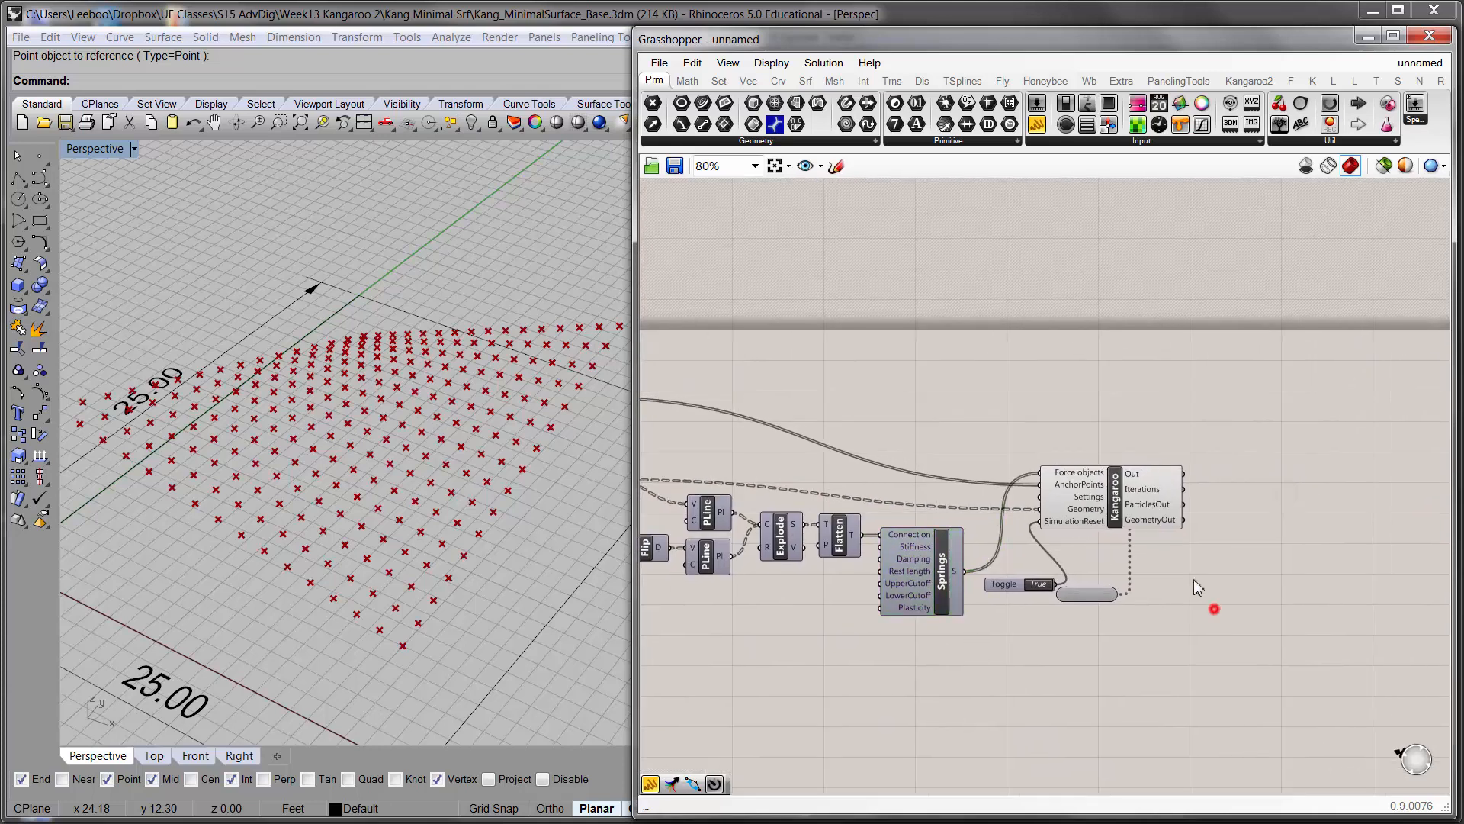
{"action": "left_click", "coordinate": [1118, 517]}
{"action": "left_click", "coordinate": [1054, 393]}
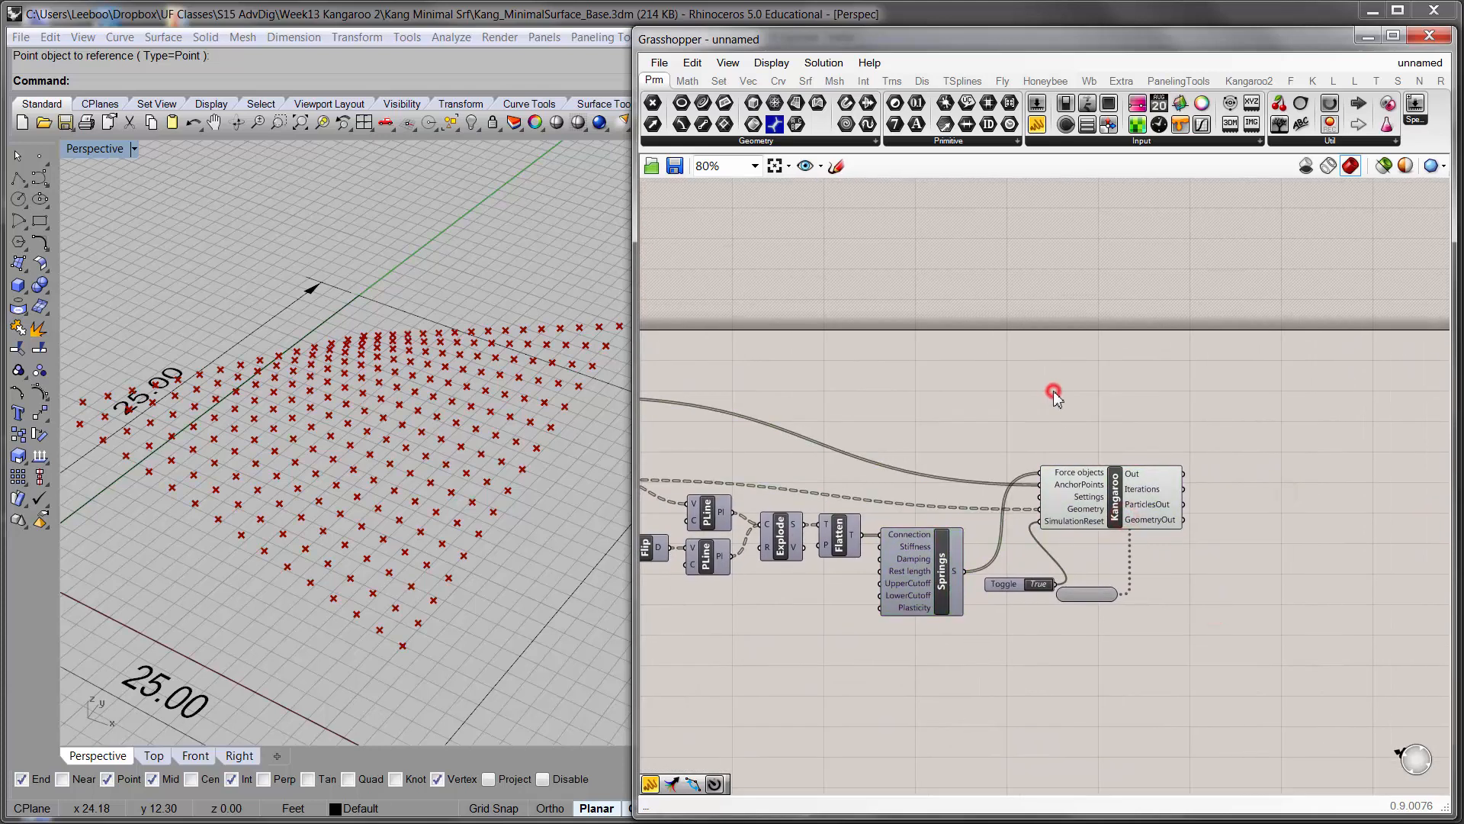
- Enable the 20 ms timer, move it below the toggle, and set the toggle to False to run the simulation
{"action": "left_click", "coordinate": [1088, 593]}
{"action": "scroll", "coordinate": [1043, 601], "scroll_direction": "up", "scroll_amount": 4}
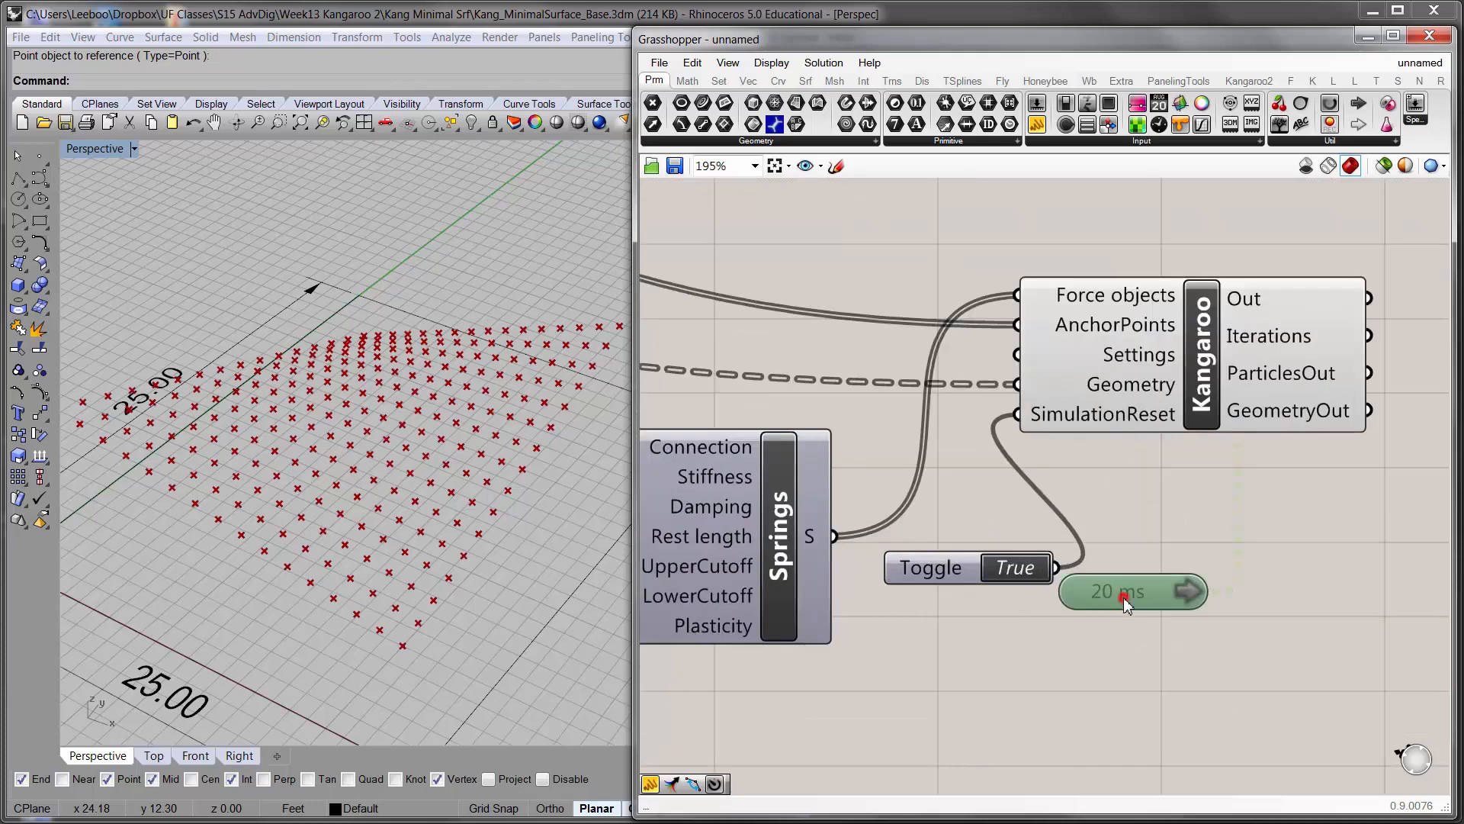
{"action": "left_click", "coordinate": [1121, 595]}
{"action": "left_click_drag", "start_coordinate": [1093, 623], "coordinate": [1088, 627]}
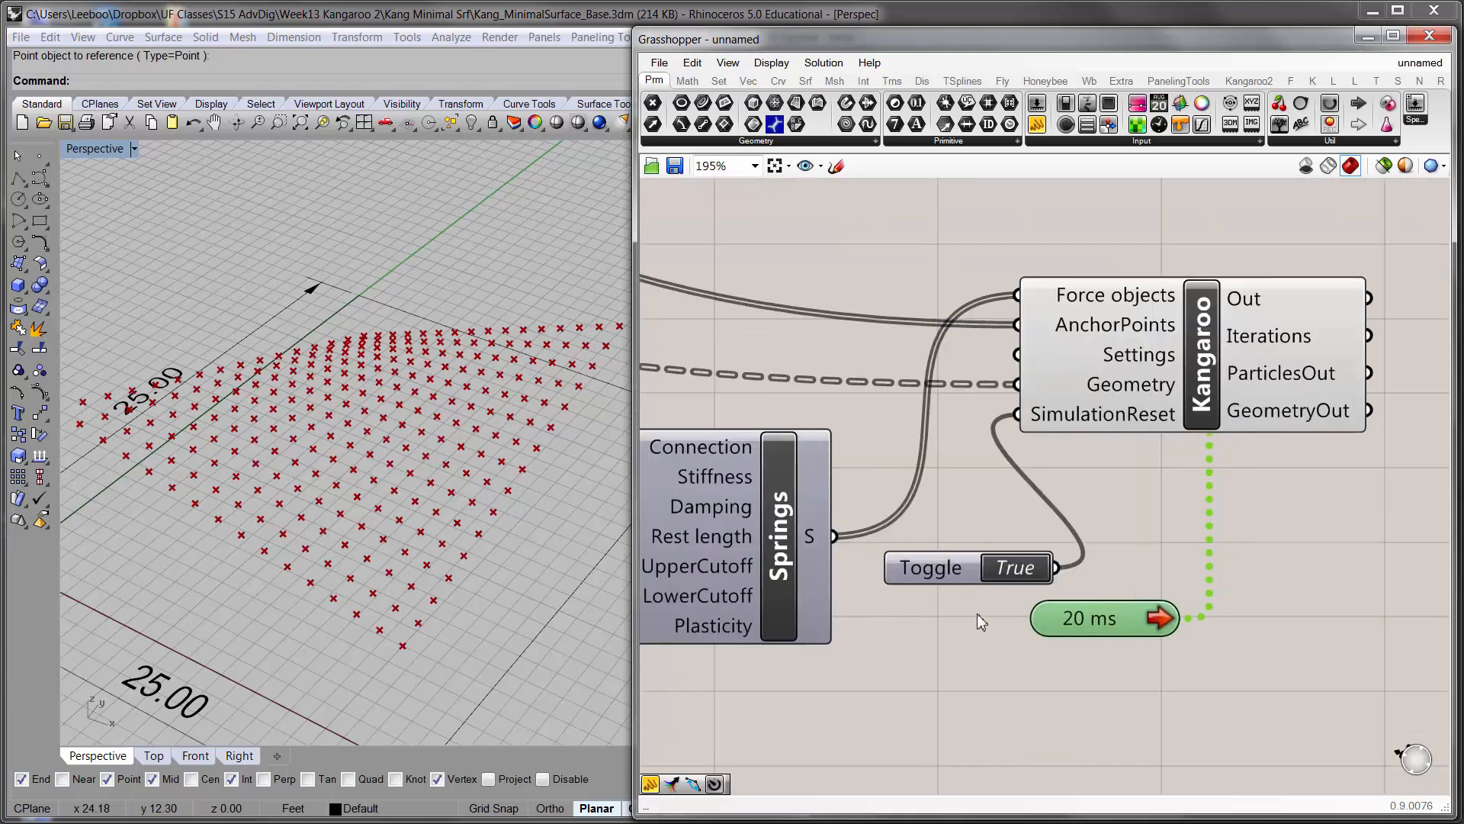
{"action": "left_click", "coordinate": [1009, 571]}
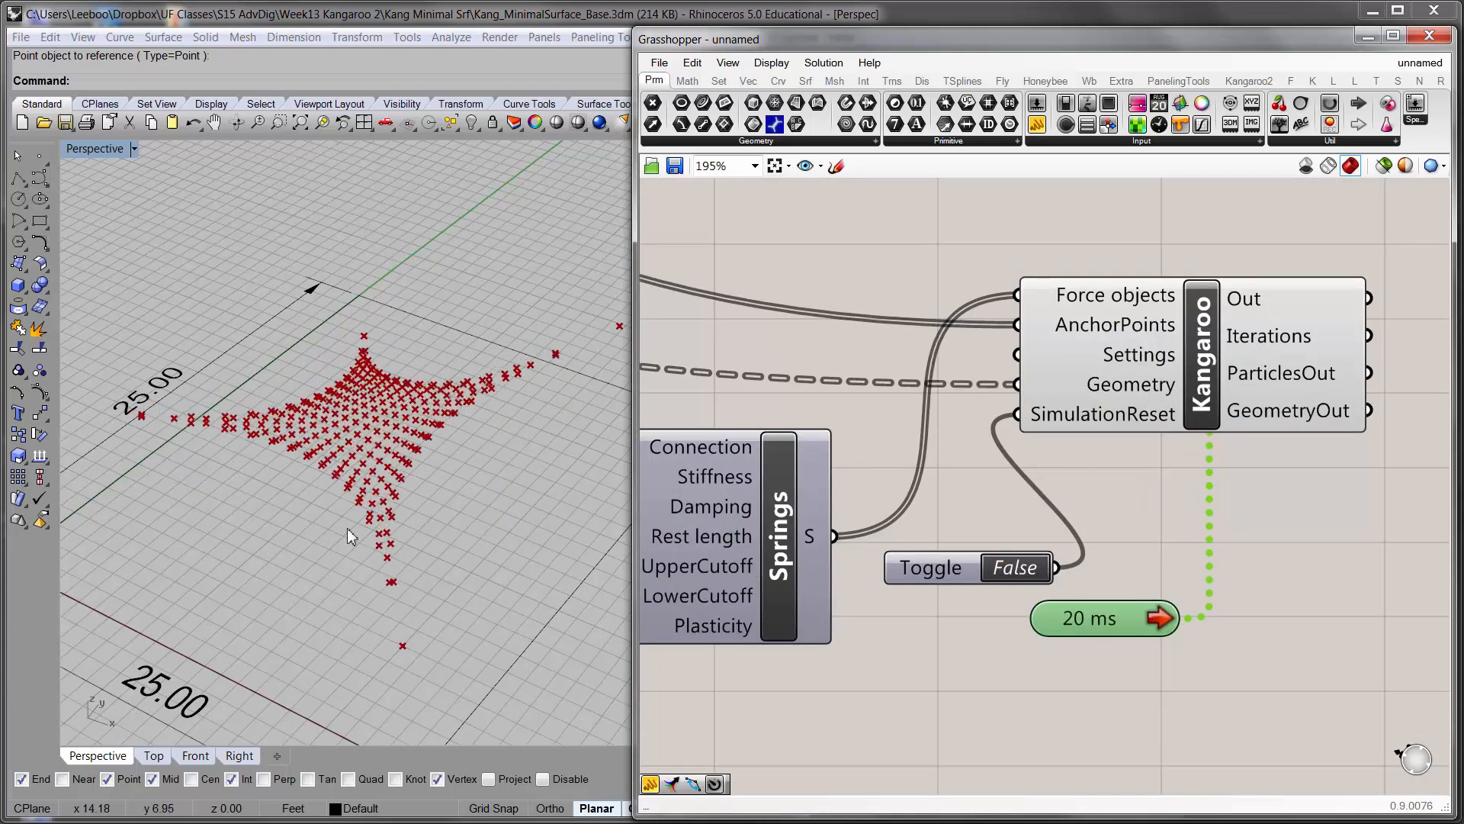
- Examine the relaxed point grid from several angles and check the data structure of Kangaroo's GeometryOut output
{"action": "right_click_drag", "start_coordinate": [346, 518], "coordinate": [393, 416]}
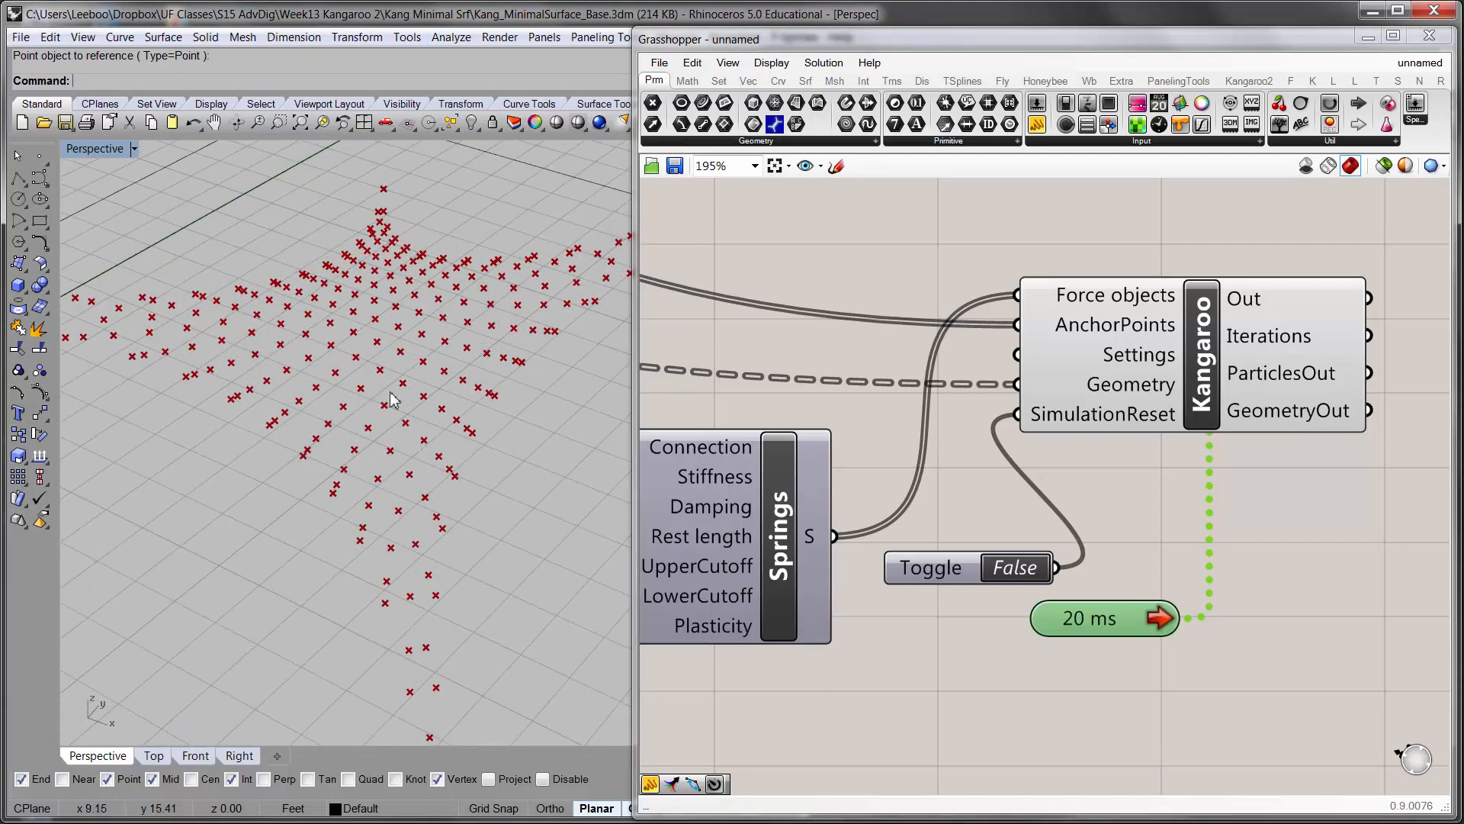
{"action": "right_click_drag", "start_coordinate": [402, 361], "coordinate": [448, 534]}
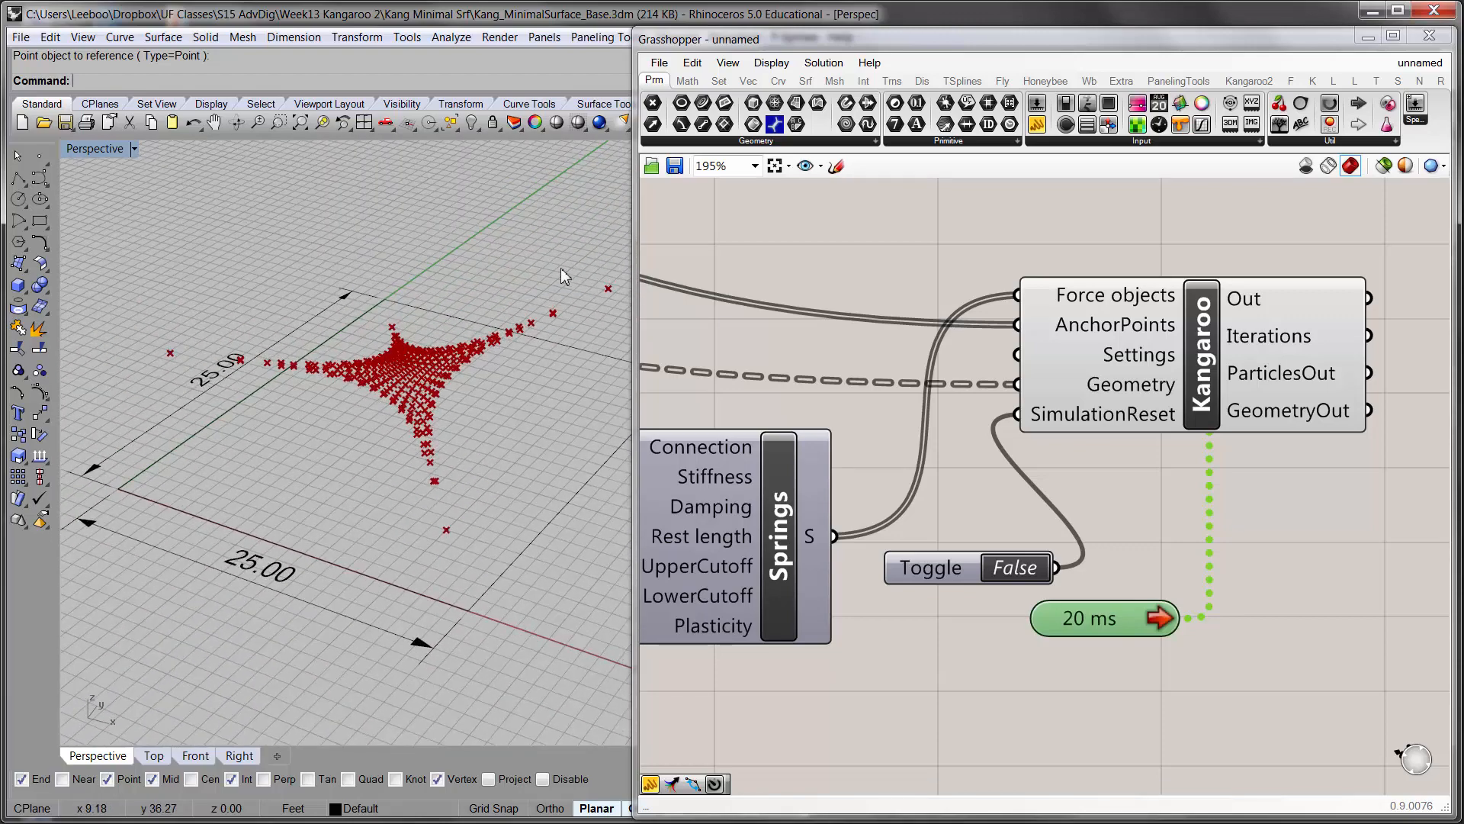
{"action": "right_click_drag", "start_coordinate": [563, 276], "coordinate": [557, 323]}
{"action": "right_click_drag", "start_coordinate": [436, 539], "coordinate": [313, 403]}
{"action": "mouse_move", "coordinate": [401, 510]}
{"action": "right_mouse_down"}
{"action": "mouse_move", "coordinate": [415, 422]}
{"action": "mouse_move", "coordinate": [421, 496]}
{"action": "right_mouse_up"}
{"action": "right_click_drag", "start_coordinate": [1071, 478], "coordinate": [958, 483]}
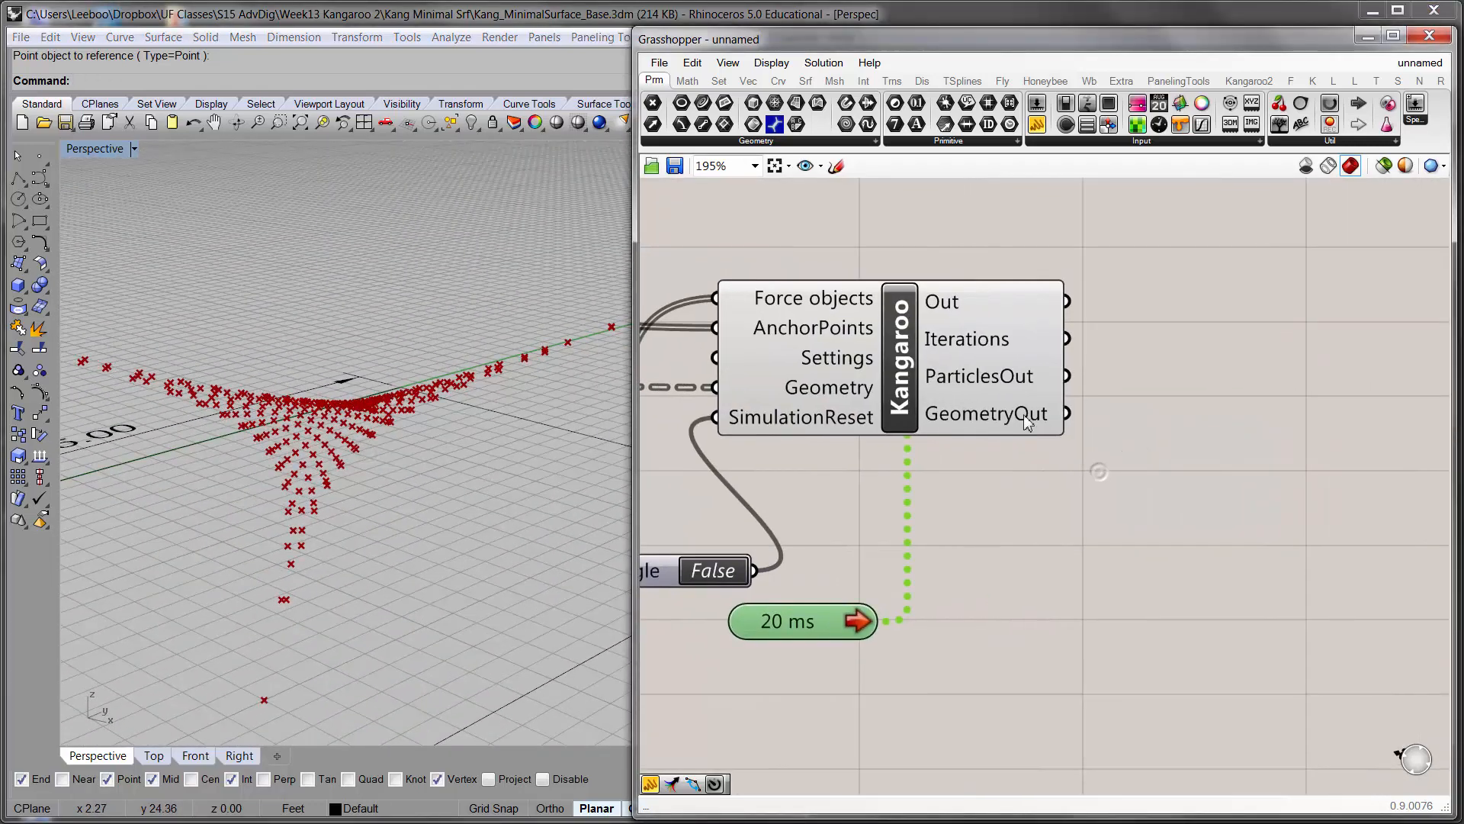
{"action": "mouse_move", "coordinate": [1028, 422]}
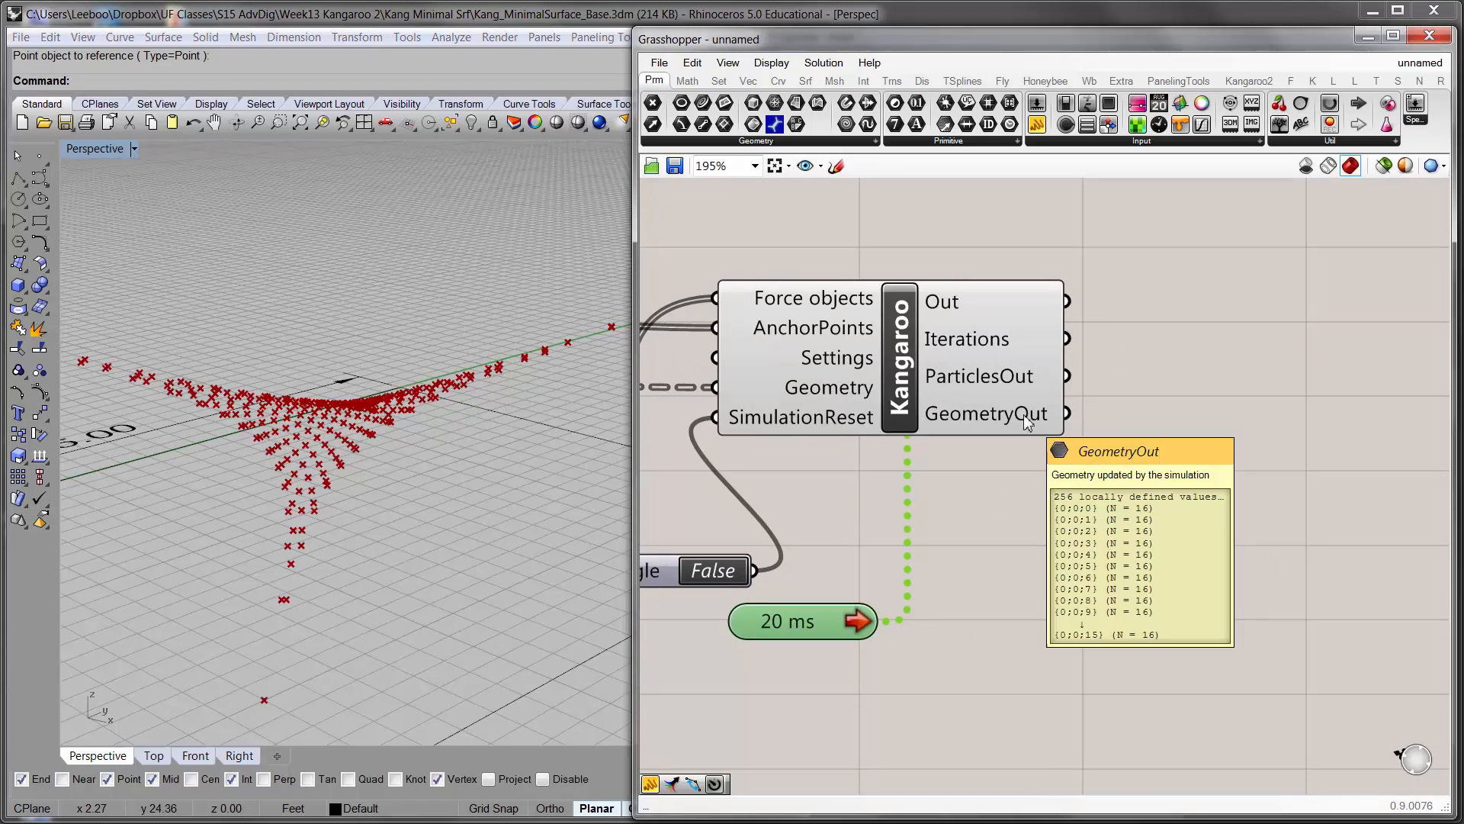
{"action": "scroll", "coordinate": [1024, 424], "scroll_direction": "down", "scroll_amount": 4}
{"action": "scroll", "coordinate": [1067, 458], "scroll_direction": "up", "scroll_amount": 2}
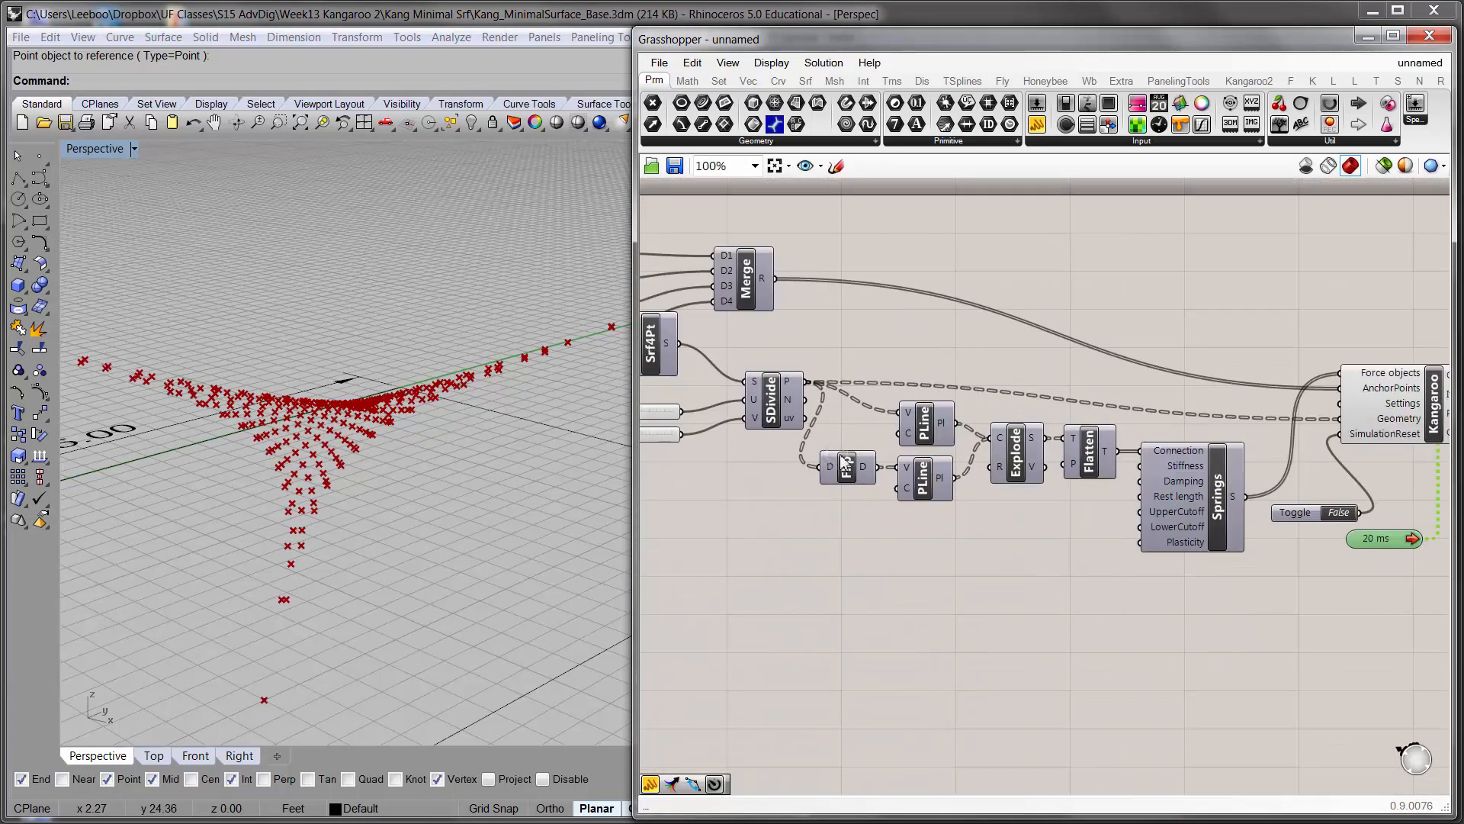
{"action": "right_click_drag", "start_coordinate": [1066, 454], "coordinate": [976, 460]}
{"action": "scroll", "coordinate": [953, 461], "scroll_direction": "up", "scroll_amount": 2}
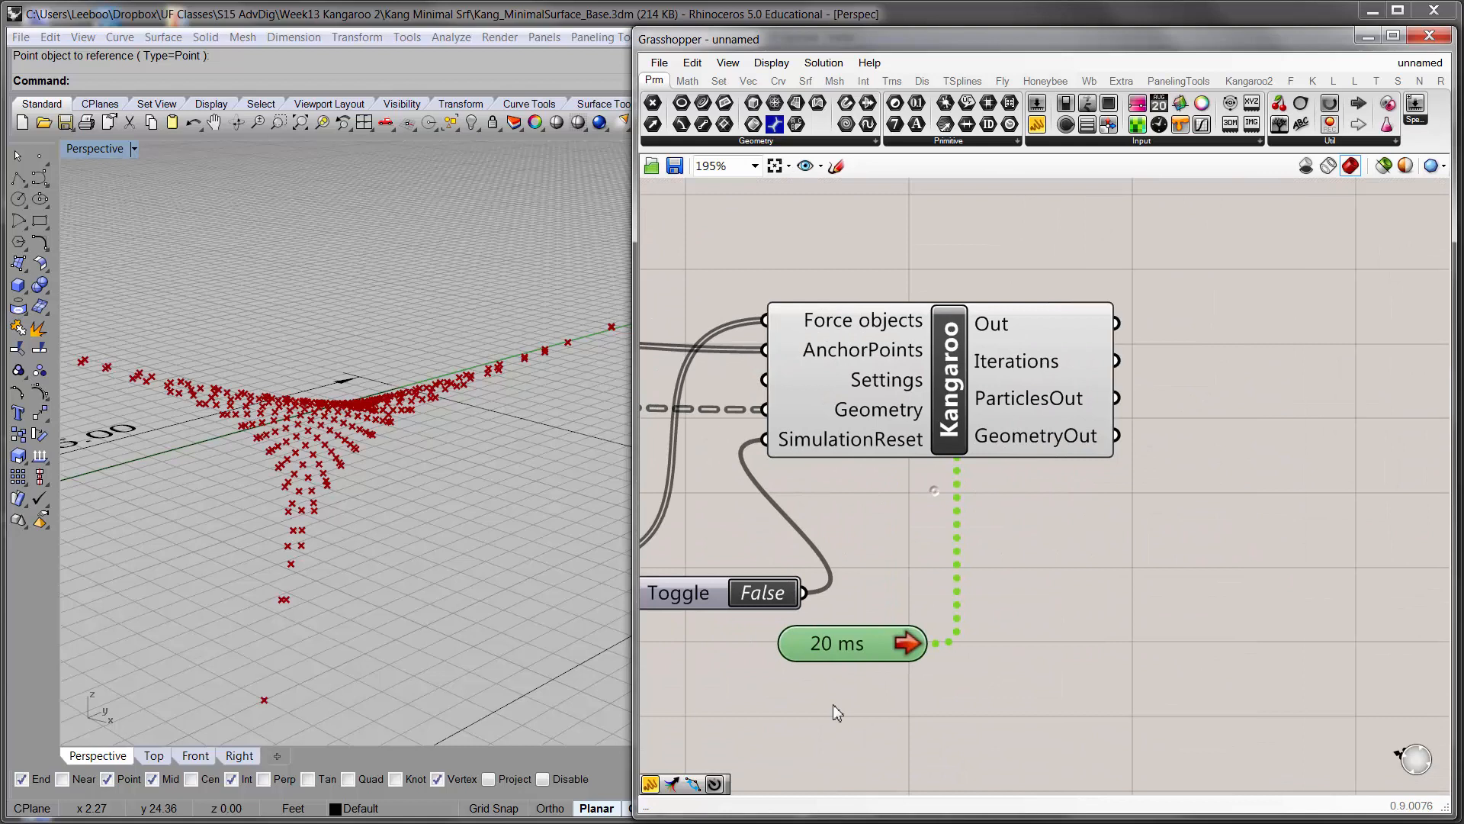
- Pause the timer and list Kangaroo's GeometryOut data in an enlarged panel
{"action": "double_click", "coordinate": [835, 655]}
{"action": "right_click_drag", "start_coordinate": [1063, 543], "coordinate": [944, 532]}
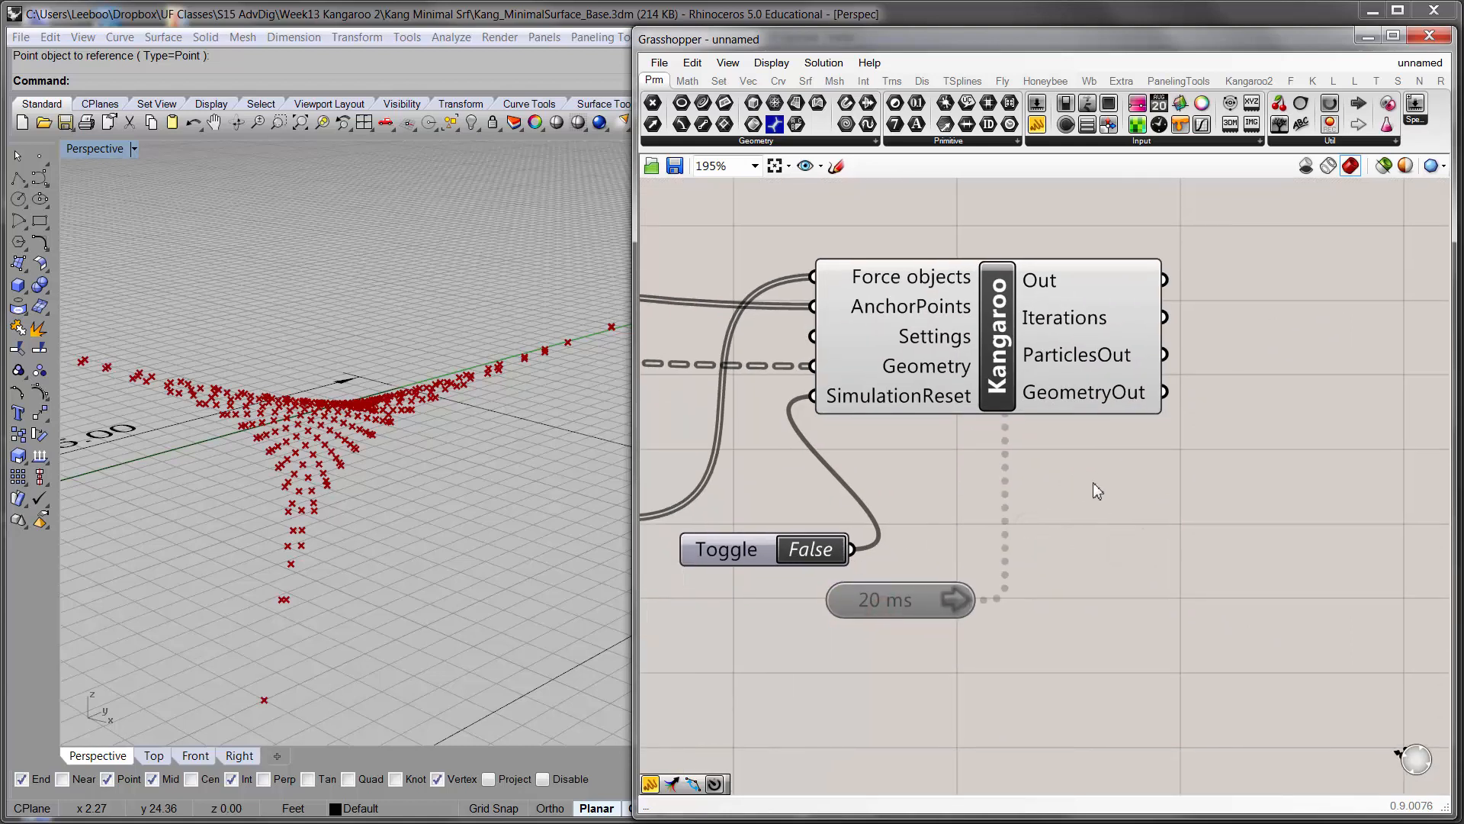
{"action": "right_click_drag", "start_coordinate": [1096, 490], "coordinate": [963, 451]}
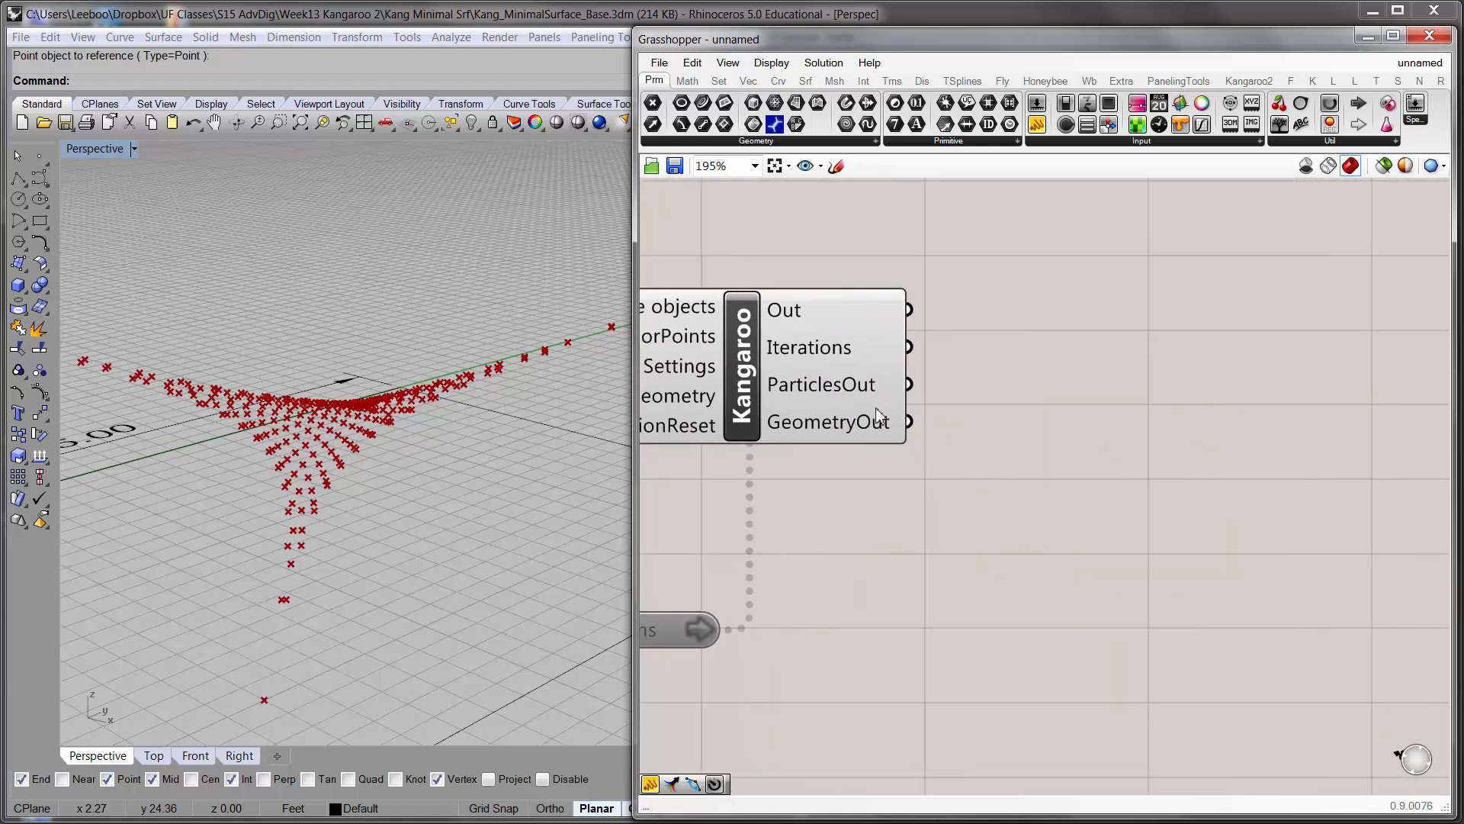
{"action": "left_click_drag", "start_coordinate": [1037, 124], "coordinate": [1121, 473]}
{"action": "left_click_drag", "start_coordinate": [910, 421], "coordinate": [999, 470]}
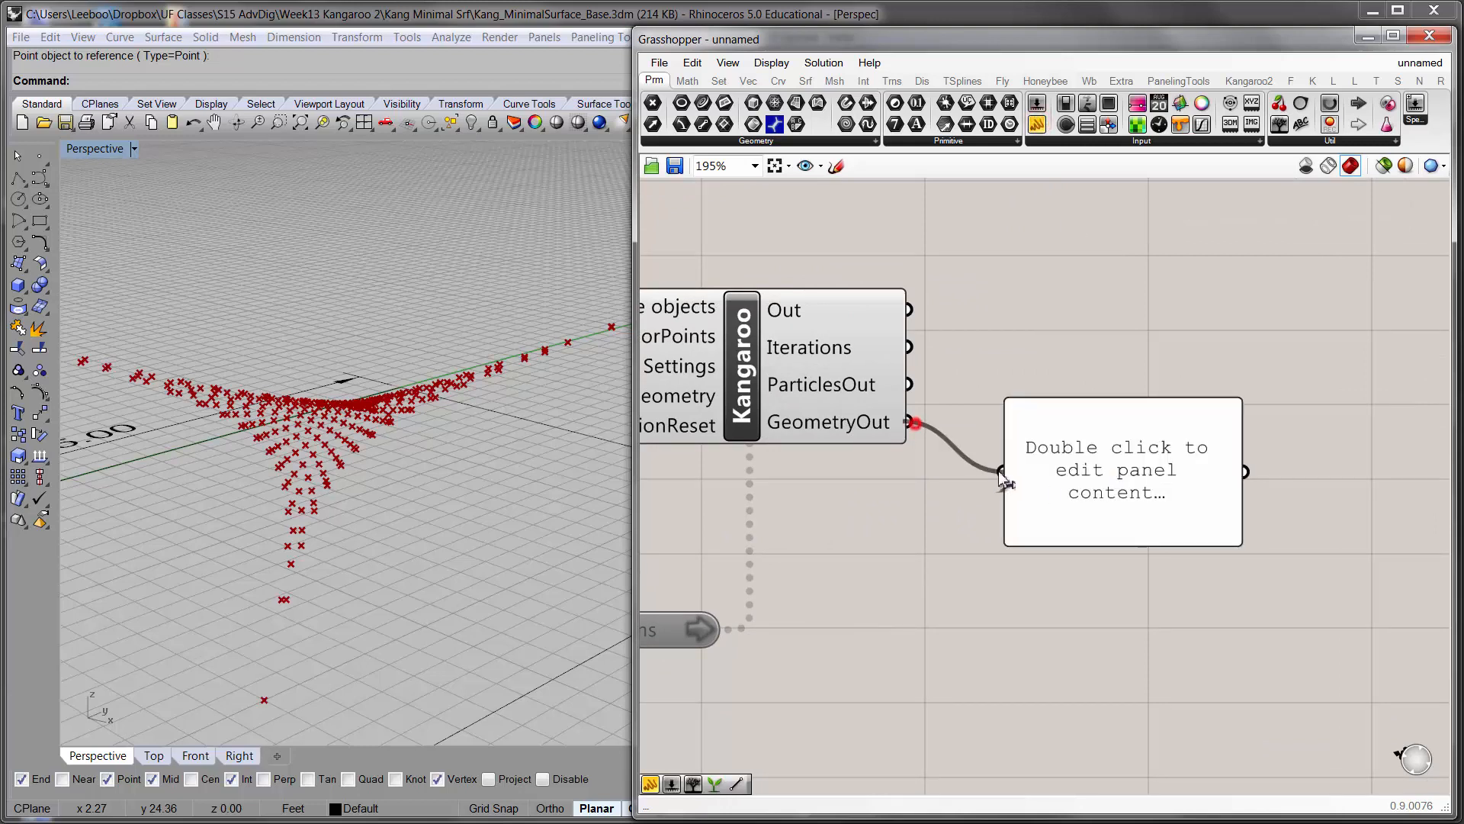
{"action": "right_click_drag", "start_coordinate": [1244, 558], "coordinate": [1205, 469]}
{"action": "left_click_drag", "start_coordinate": [1207, 470], "coordinate": [1426, 677]}
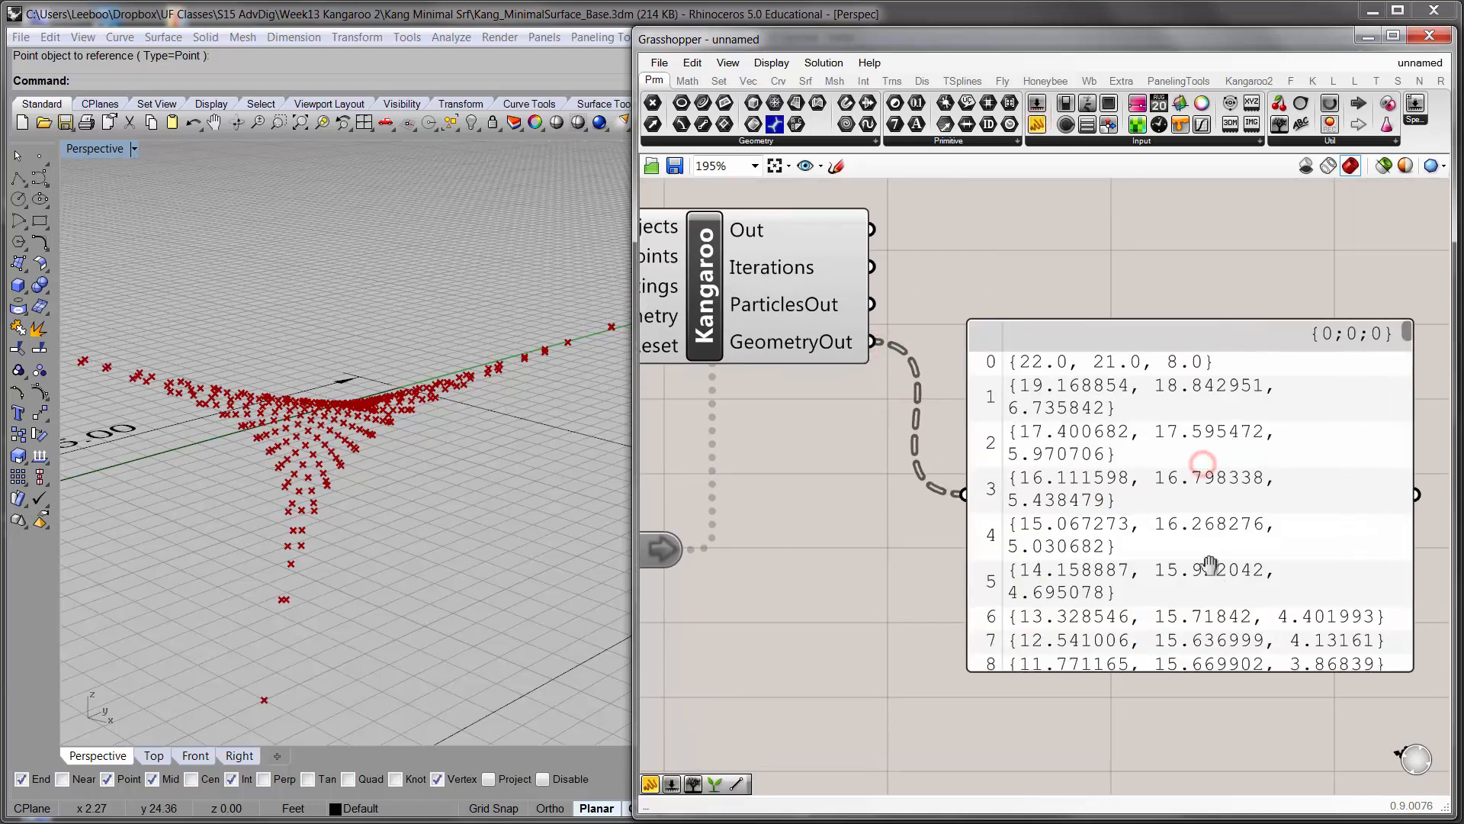
{"action": "scroll", "coordinate": [1205, 496], "scroll_direction": "down", "scroll_amount": 2}
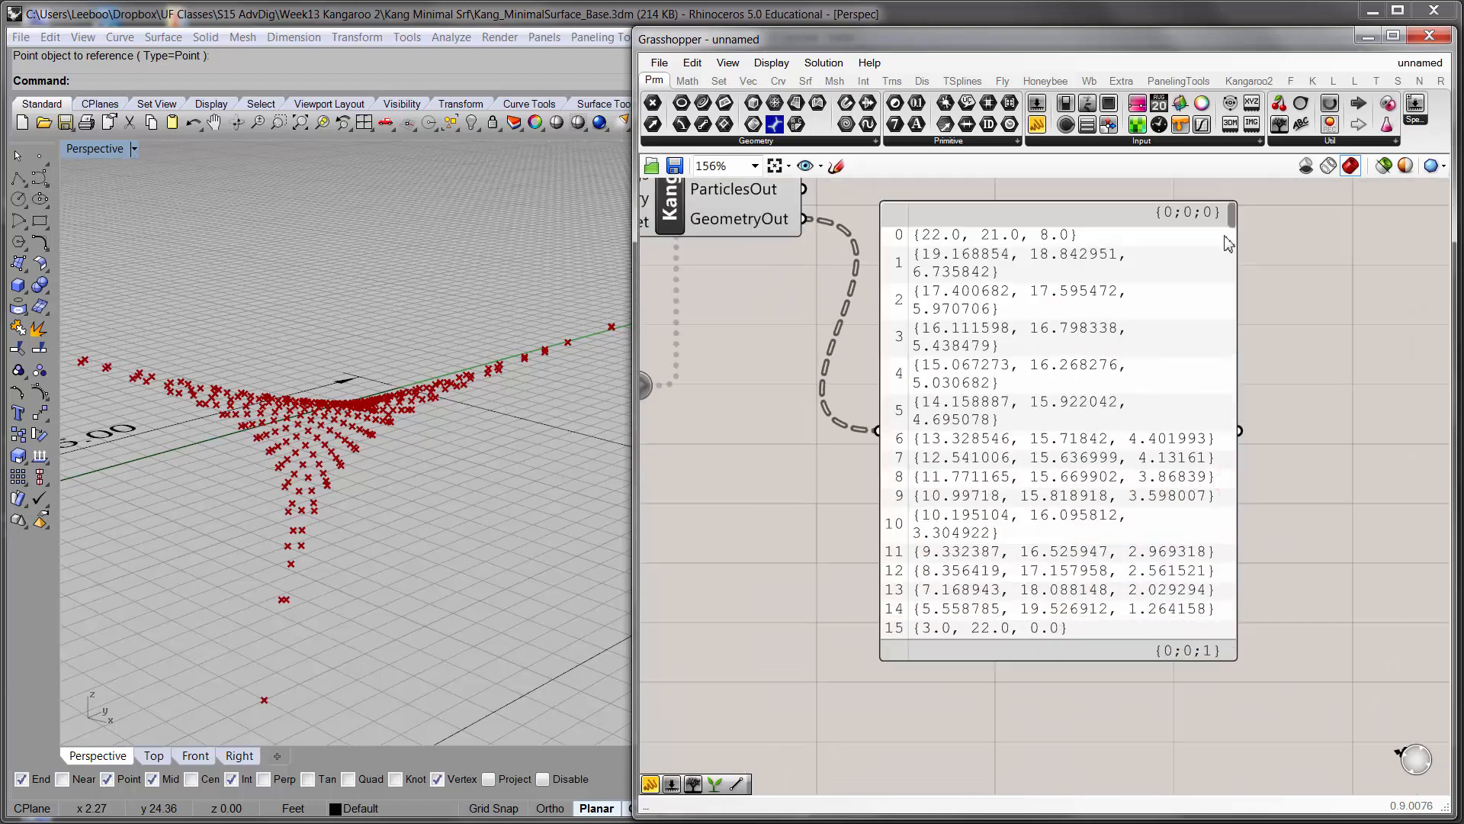
- Examine the GeometryOut point list branch by branch against the relaxed grid and trace the wiring back to SDivide's point output
{"action": "left_click_drag", "start_coordinate": [1231, 223], "coordinate": [1196, 254]}
{"action": "right_click_drag", "start_coordinate": [278, 478], "coordinate": [388, 512]}
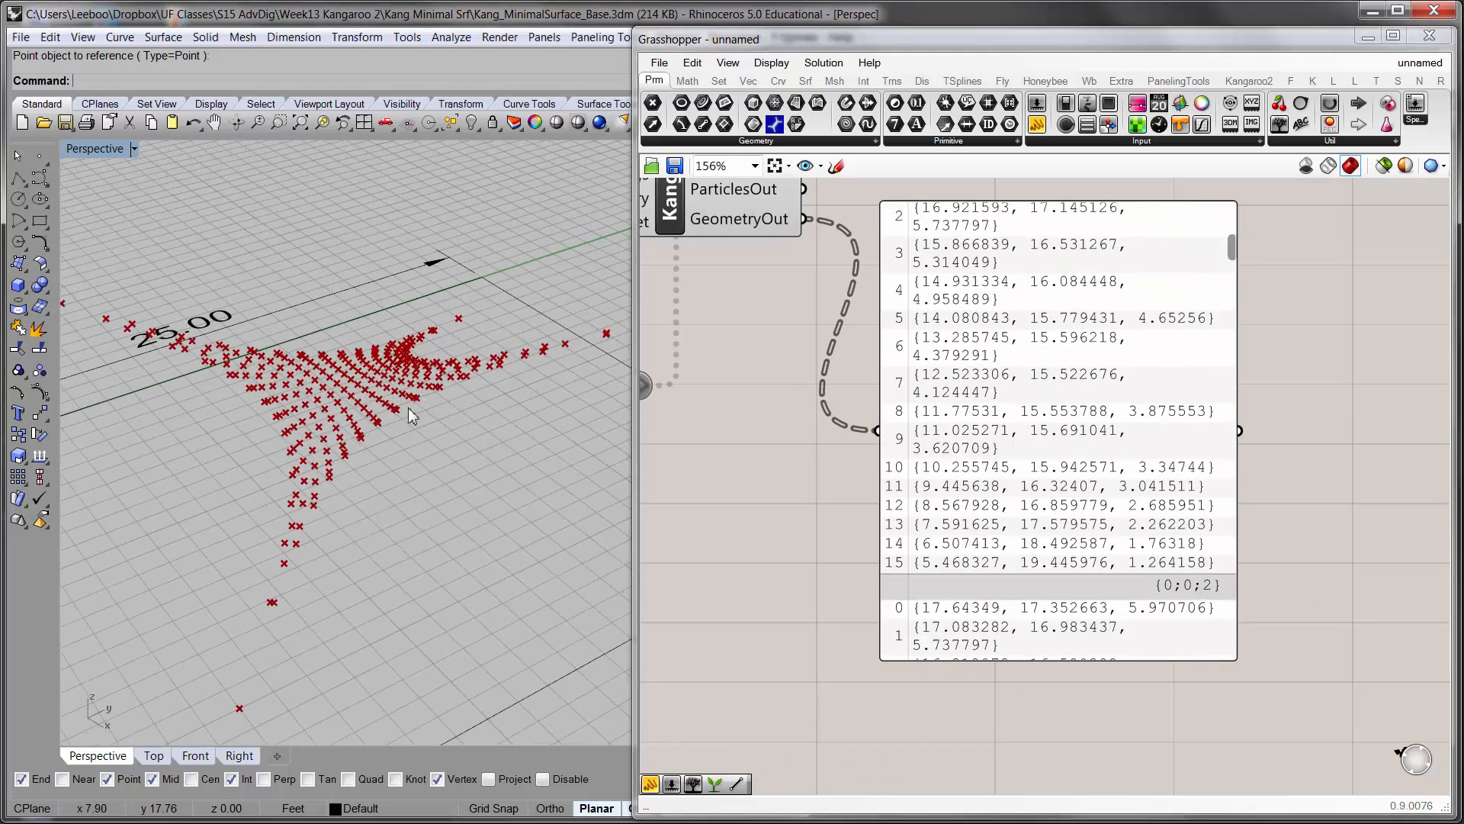
{"action": "right_click_drag", "start_coordinate": [688, 442], "coordinate": [872, 471]}
{"action": "scroll", "coordinate": [872, 472], "scroll_direction": "down", "scroll_amount": 4}
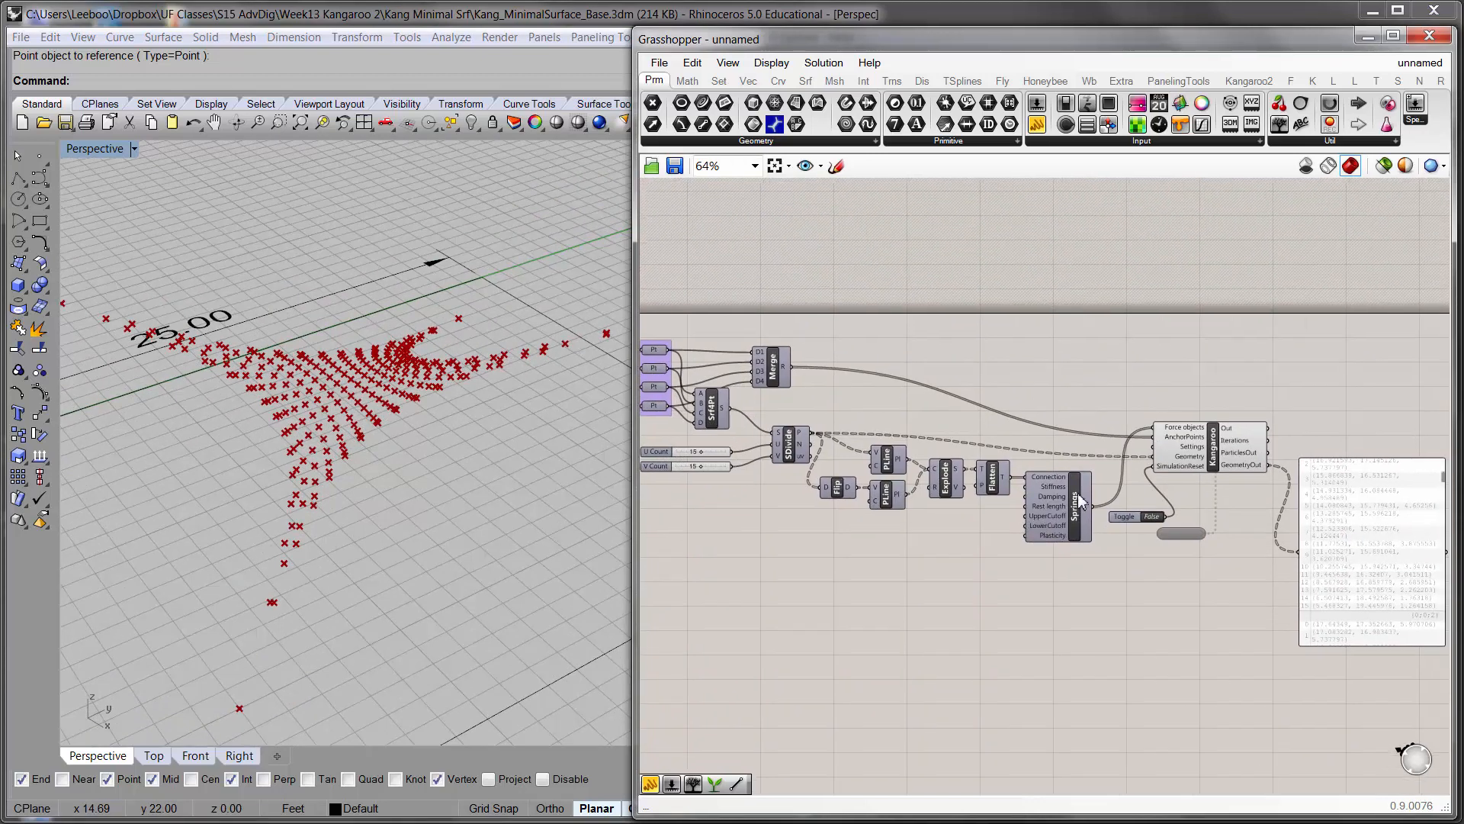
{"action": "scroll", "coordinate": [1080, 500], "scroll_direction": "up", "scroll_amount": 2}
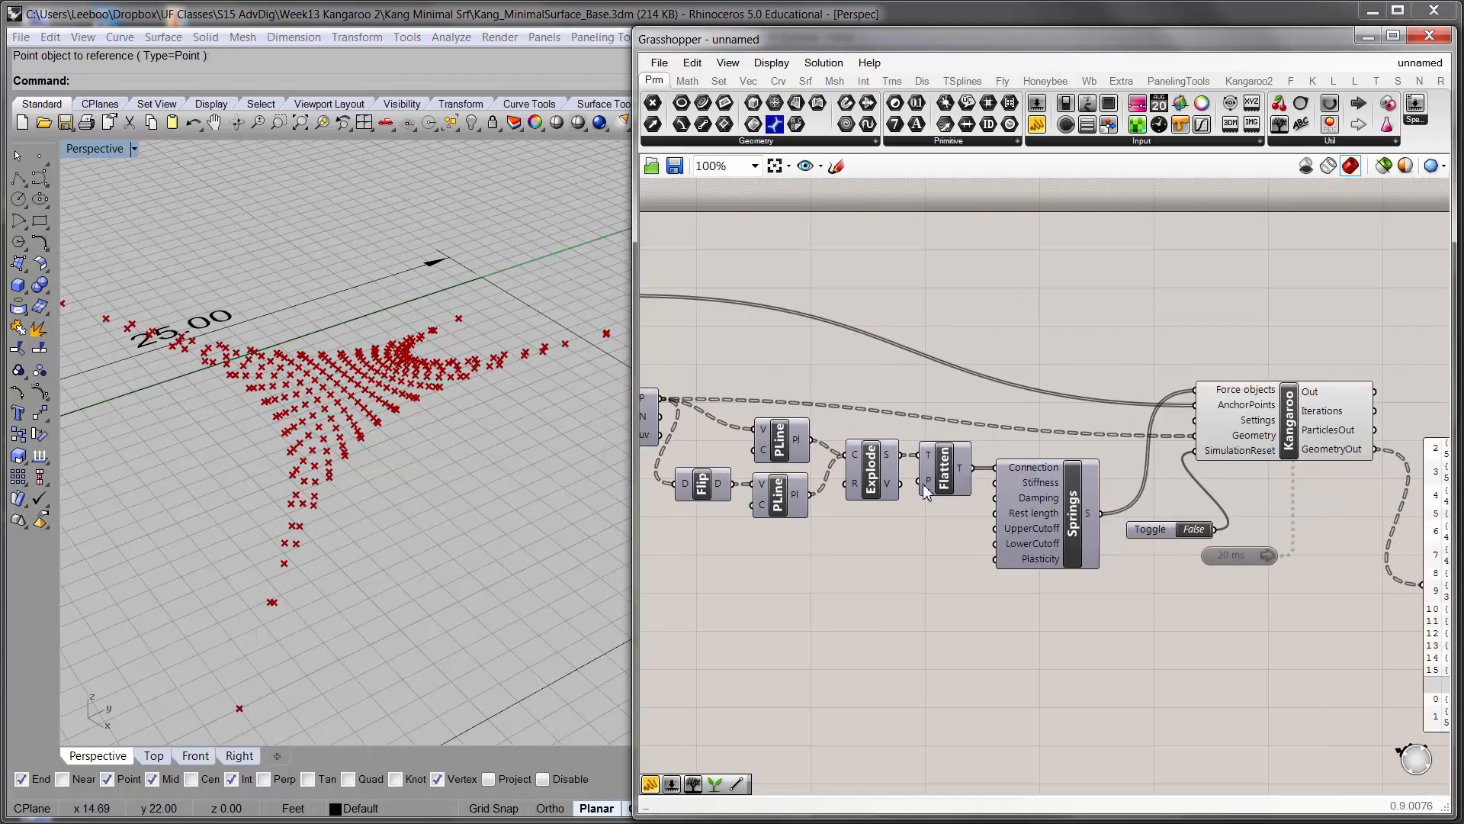
{"action": "right_click_drag", "start_coordinate": [717, 448], "coordinate": [725, 424]}
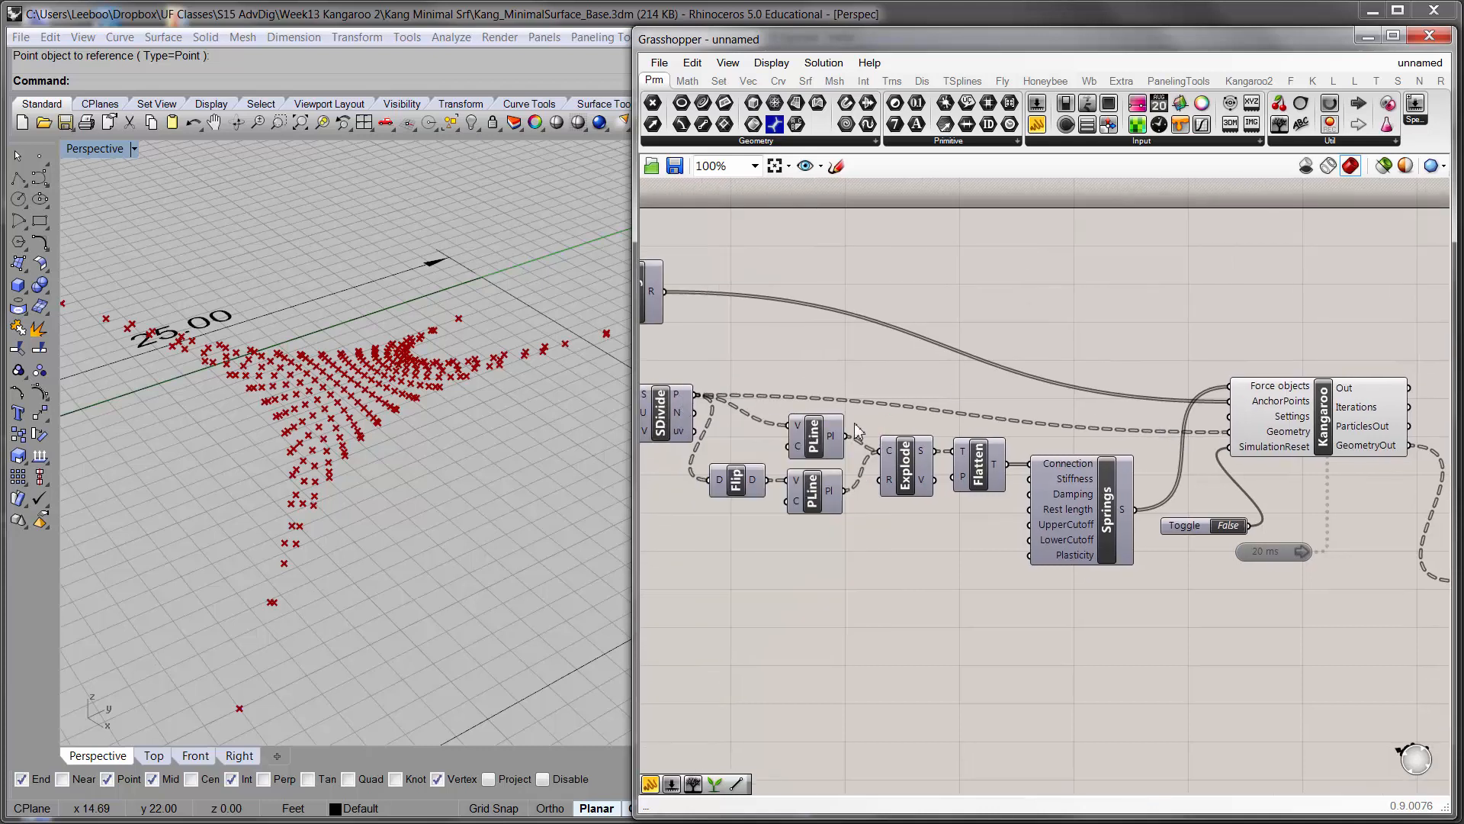
{"action": "mouse_move", "coordinate": [682, 400]}
- Delete the panel listing Kangaroo's GeometryOut data
{"action": "right_click_drag", "start_coordinate": [1216, 456], "coordinate": [816, 424]}
{"action": "left_click", "coordinate": [1087, 474]}
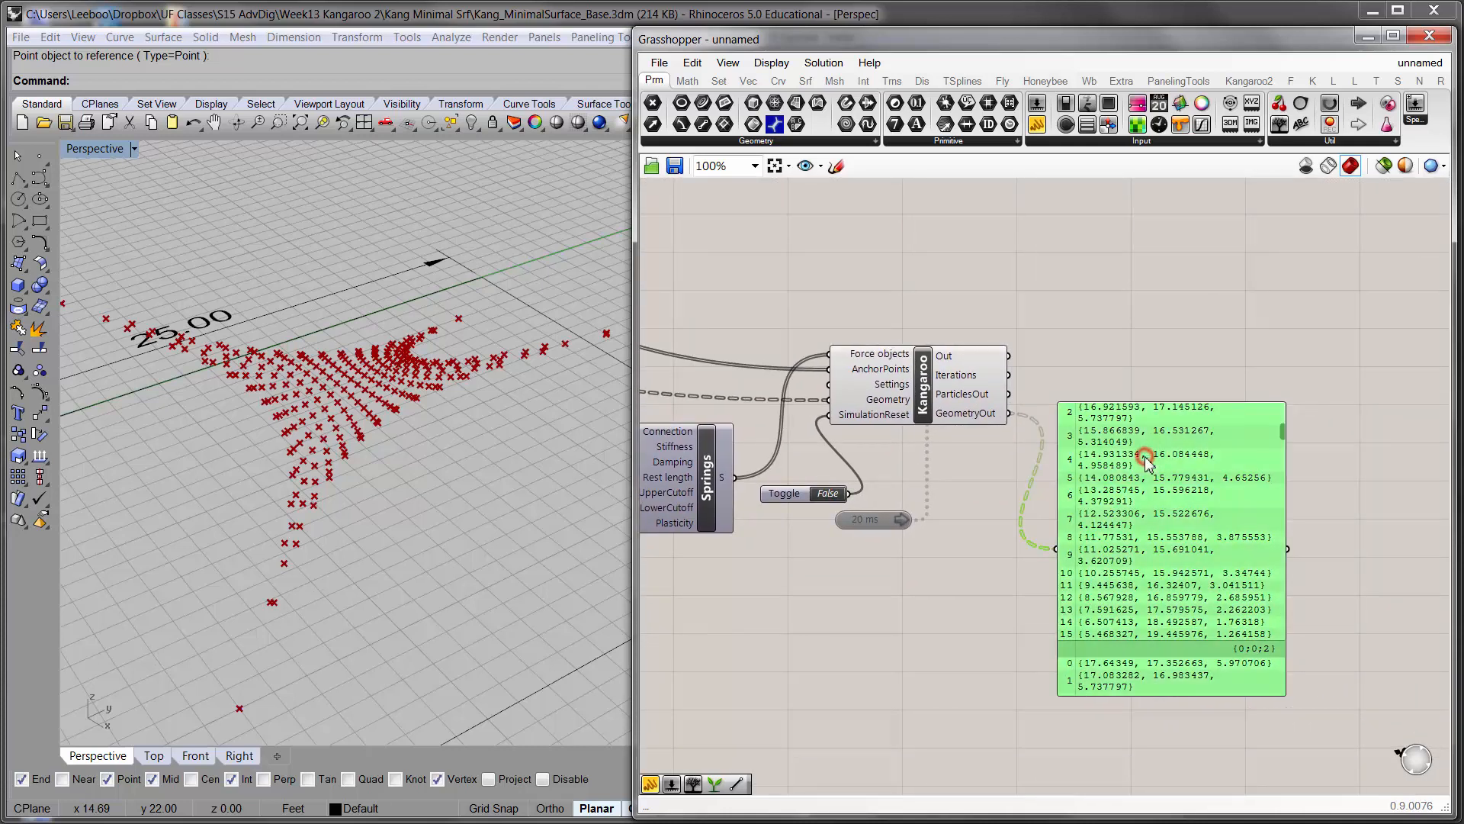
{"action": "key", "text": "Delete"}
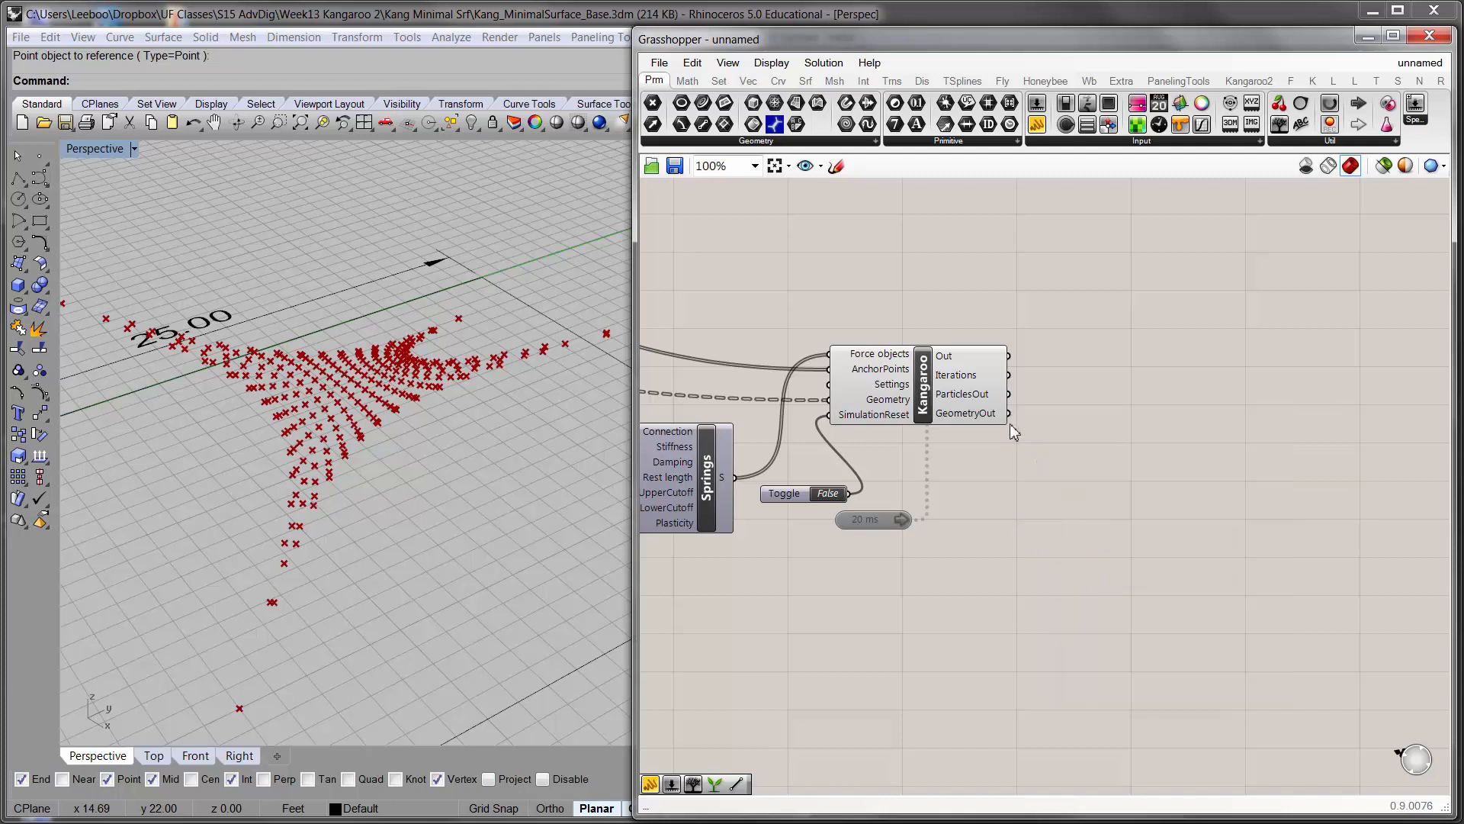
- Connect Kangaroo's GeometryOut to the vertices of a new PolyLine component and inspect the polylines up close in Rhino
{"action": "double_click", "coordinate": [1080, 430]}
{"action": "type", "text": "pol"}
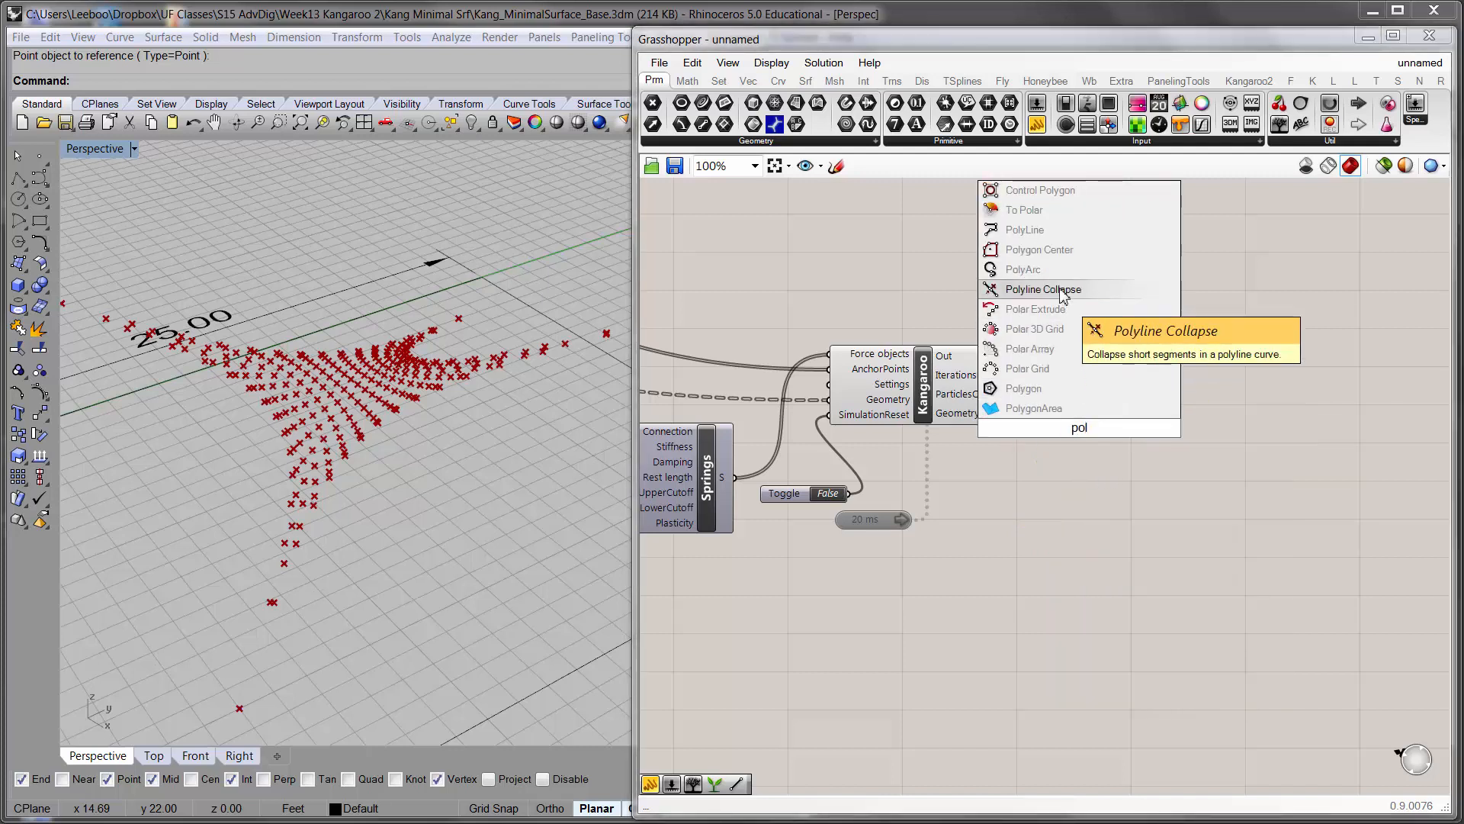
{"action": "left_click", "coordinate": [1025, 230]}
{"action": "left_click_drag", "start_coordinate": [1010, 413], "coordinate": [1080, 445]}
{"action": "scroll", "coordinate": [457, 479], "scroll_direction": "up", "scroll_amount": 10}
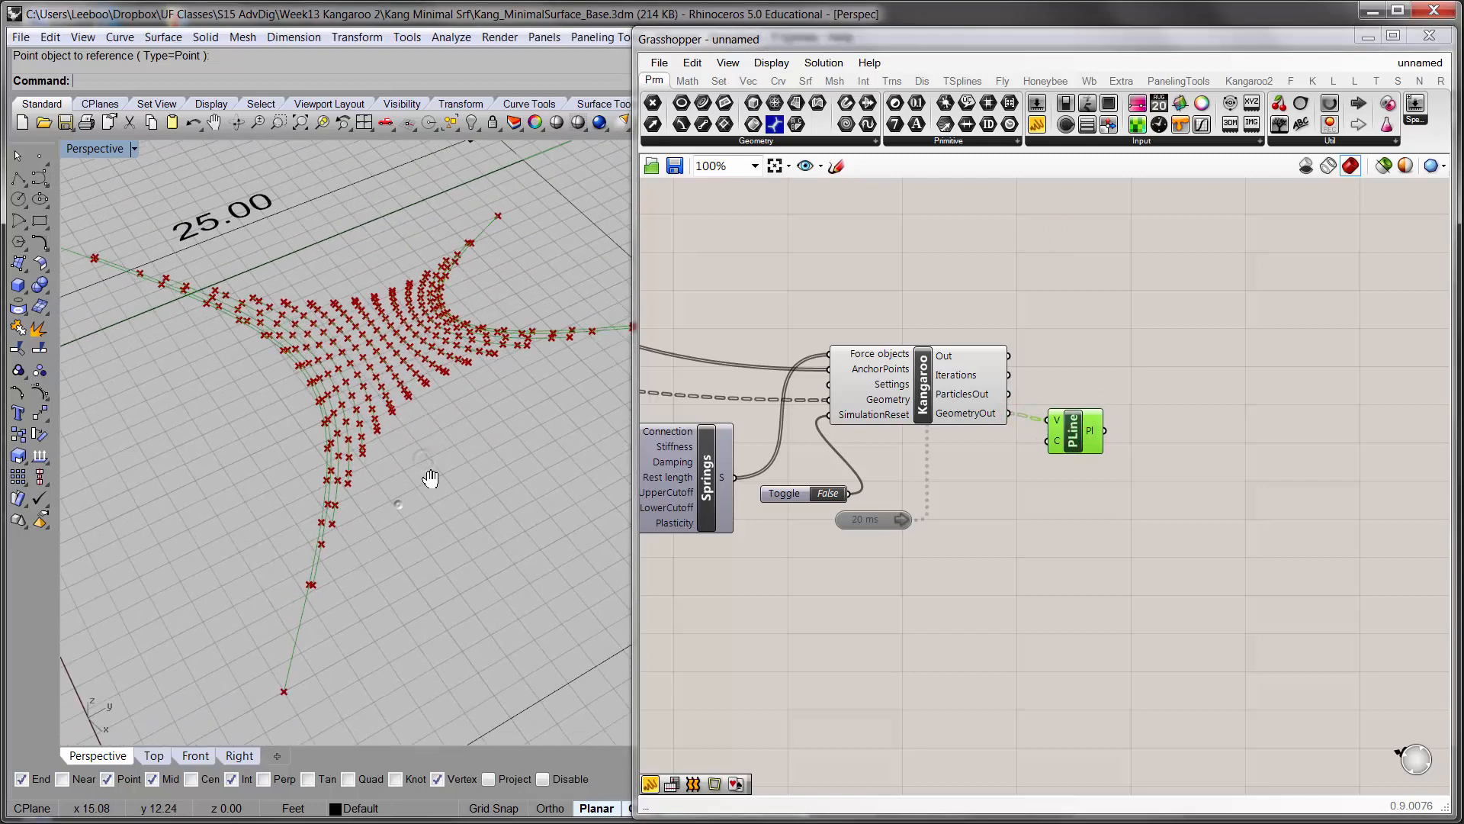
{"action": "scroll", "coordinate": [424, 532], "scroll_direction": "down", "scroll_amount": 6}
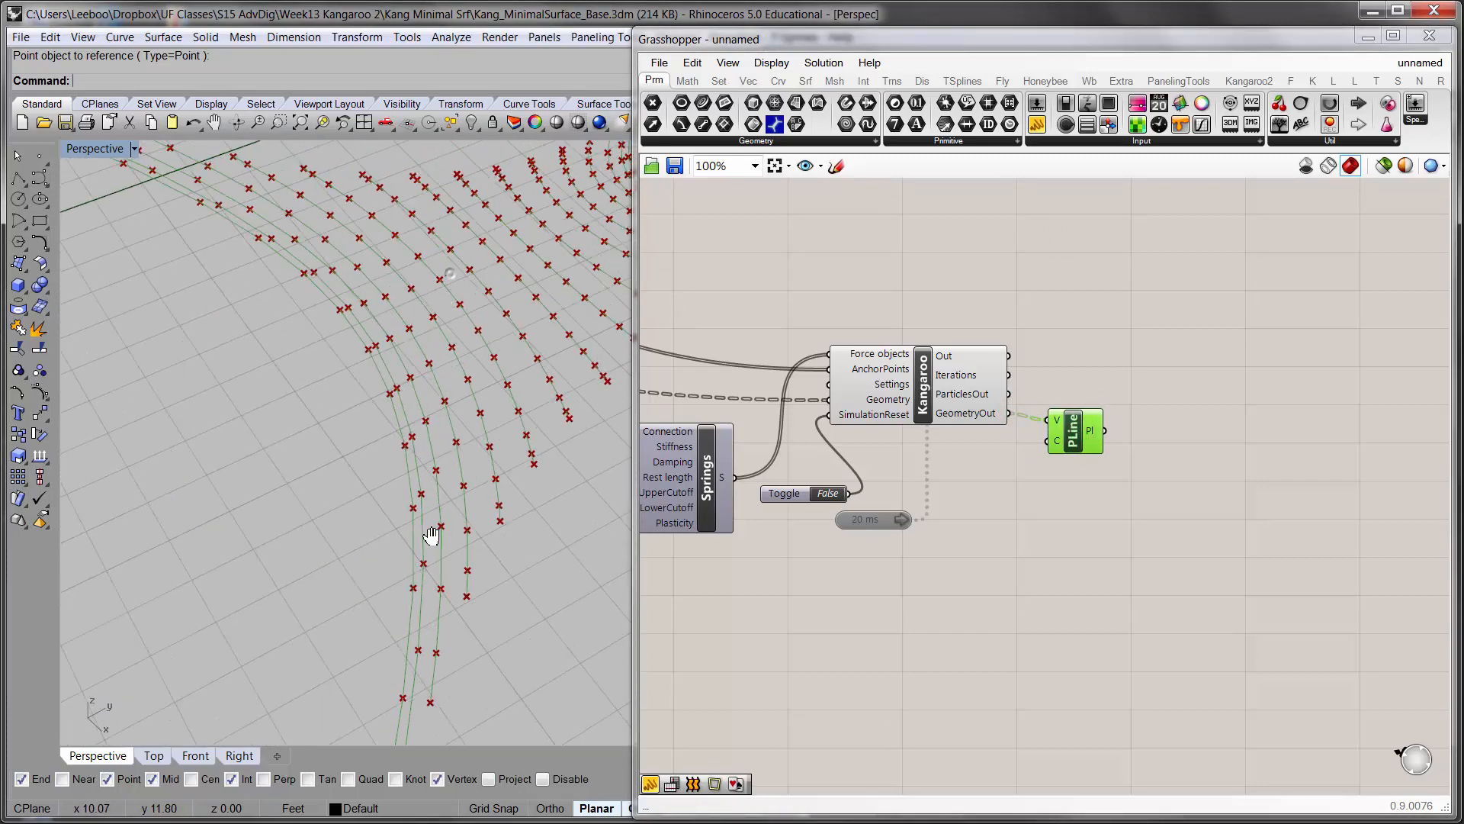
{"action": "mouse_move", "coordinate": [500, 321]}
{"action": "right_mouse_down"}
{"action": "mouse_move", "coordinate": [393, 492]}
{"action": "mouse_move", "coordinate": [378, 559]}
{"action": "mouse_move", "coordinate": [480, 336]}
{"action": "right_mouse_up"}
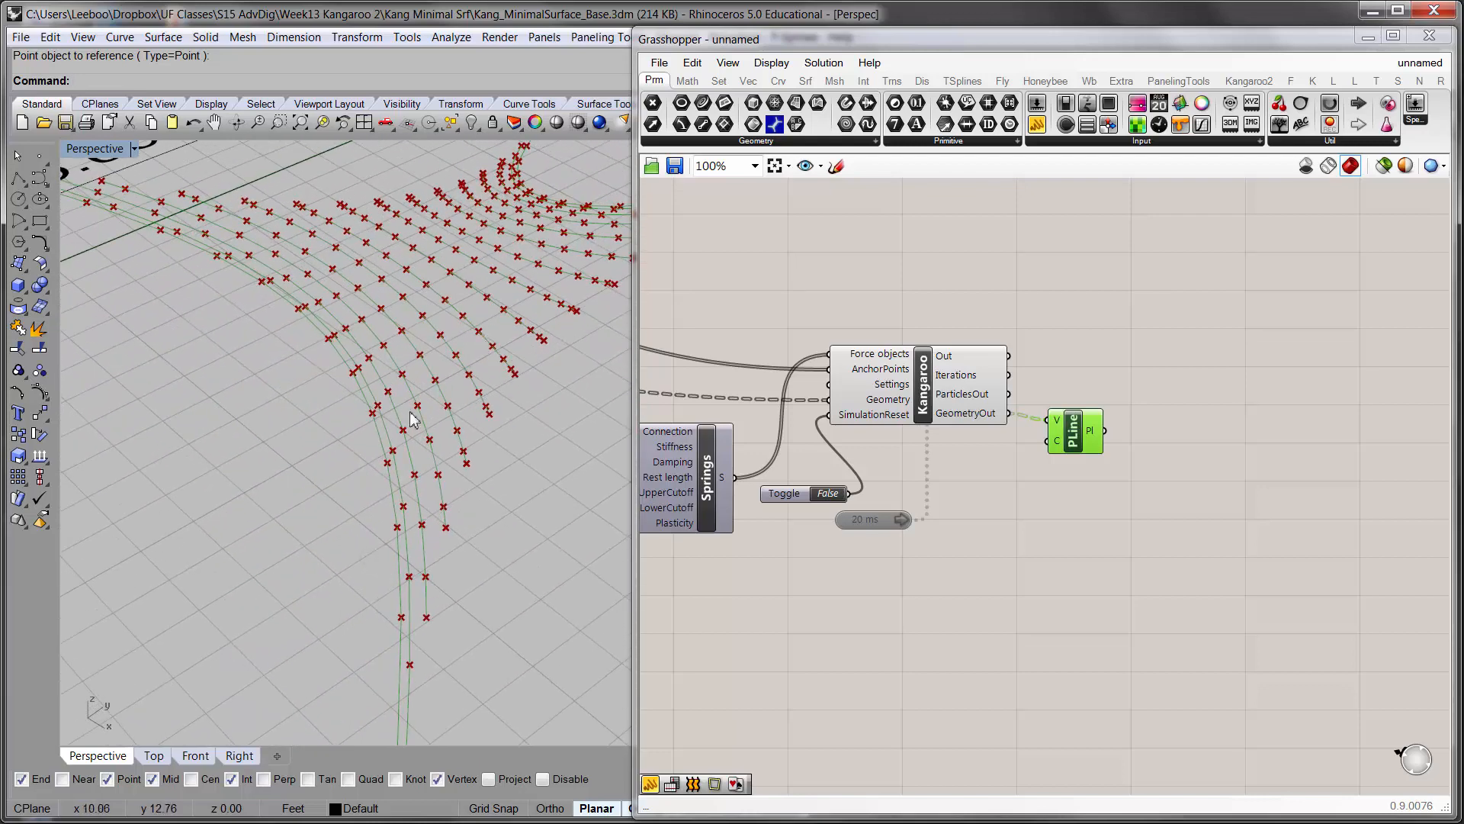
{"action": "scroll", "coordinate": [372, 463], "scroll_direction": "up", "scroll_amount": 6}
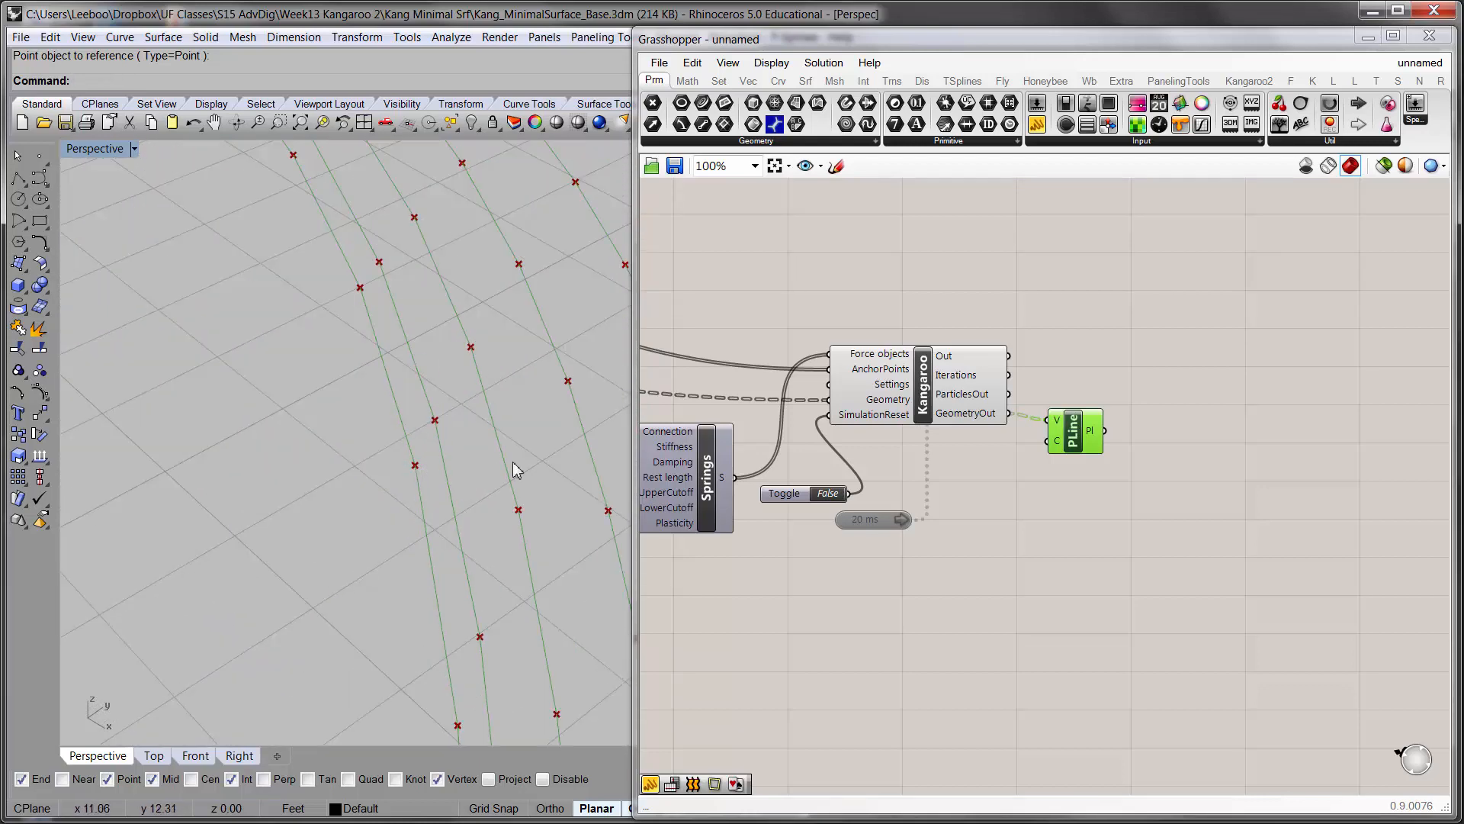
{"action": "right_click_drag", "start_coordinate": [577, 424], "coordinate": [488, 463]}
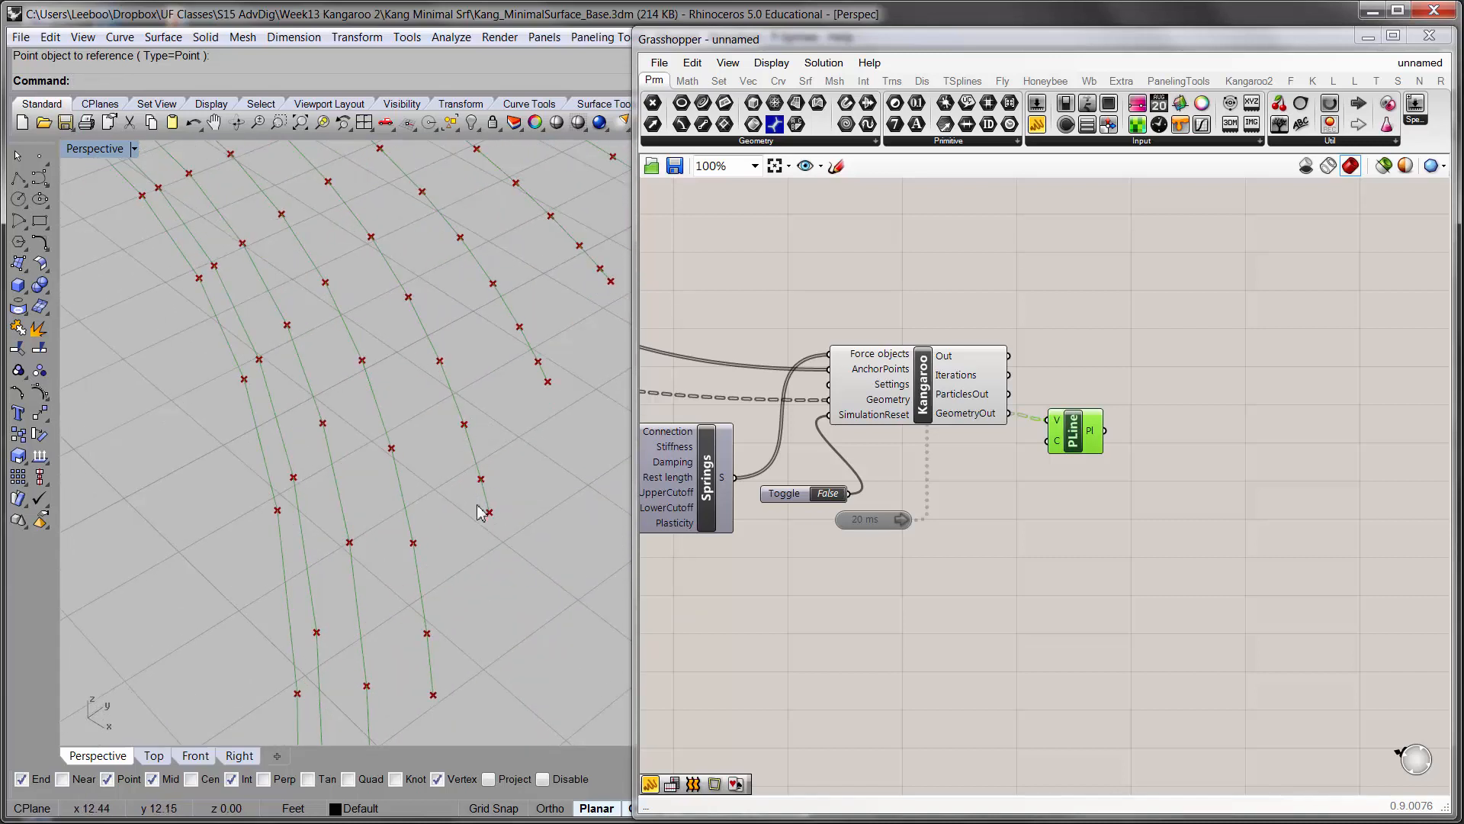
- Delete the PolyLine component connected to GeometryOut
{"action": "left_click", "coordinate": [1047, 471]}
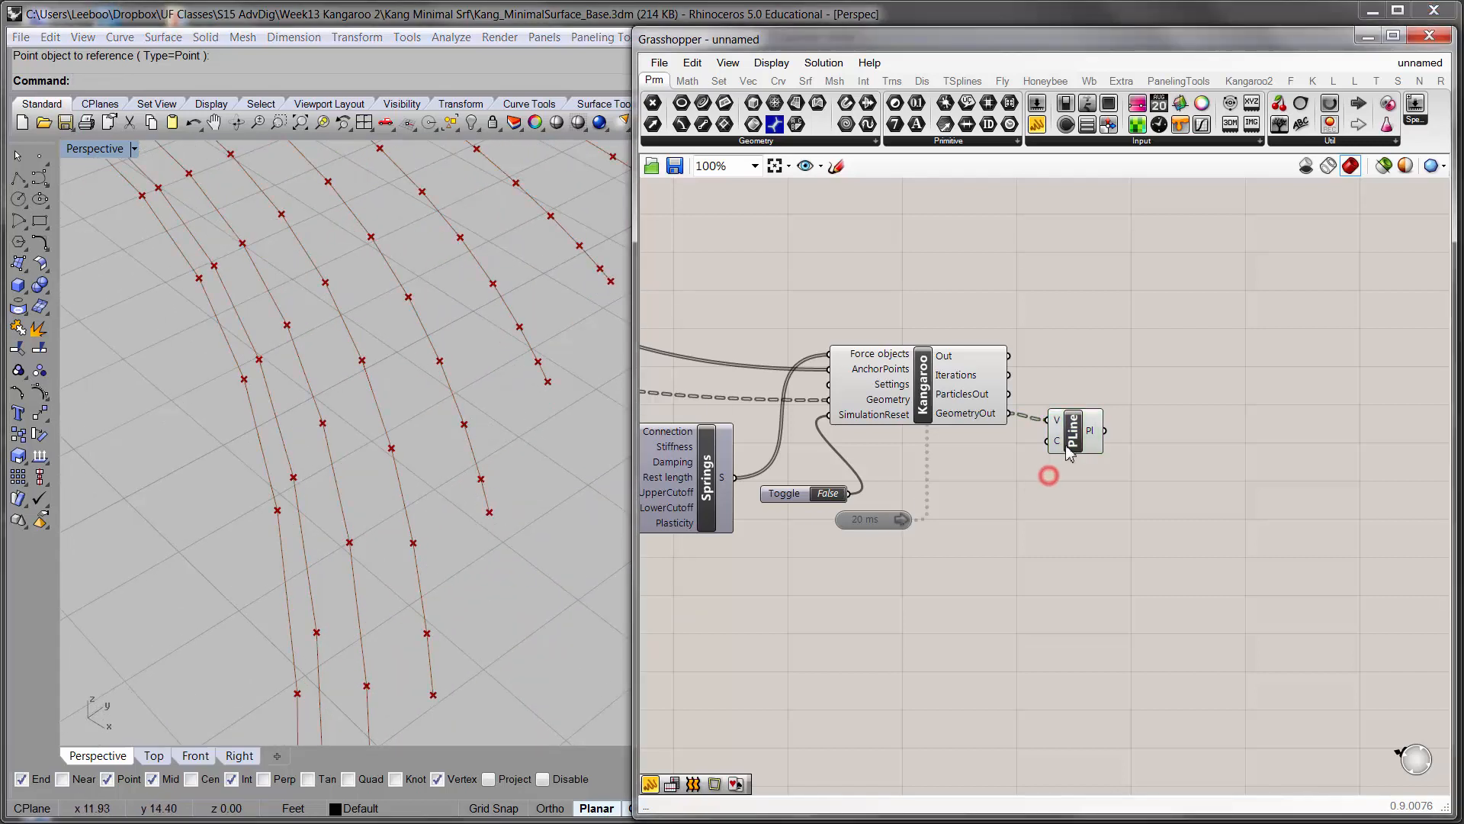
{"action": "left_click", "coordinate": [1071, 438]}
{"action": "key", "text": "Delete"}
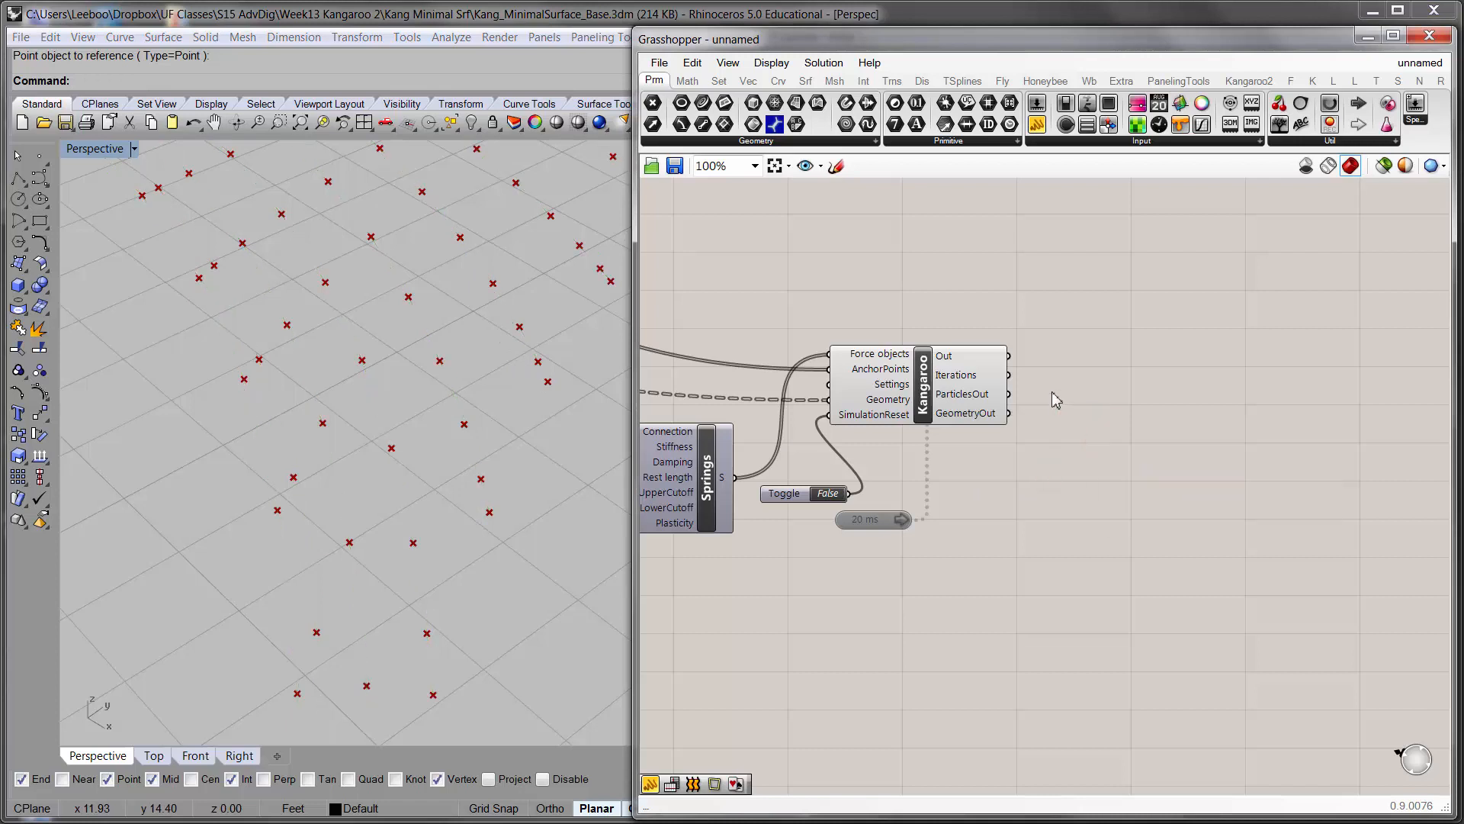
- Add an Interpolate curve component beside Kangaroo, feed its vertices from GeometryOut, and check the smooth curves in Rhino
{"action": "double_click", "coordinate": [1052, 395]}
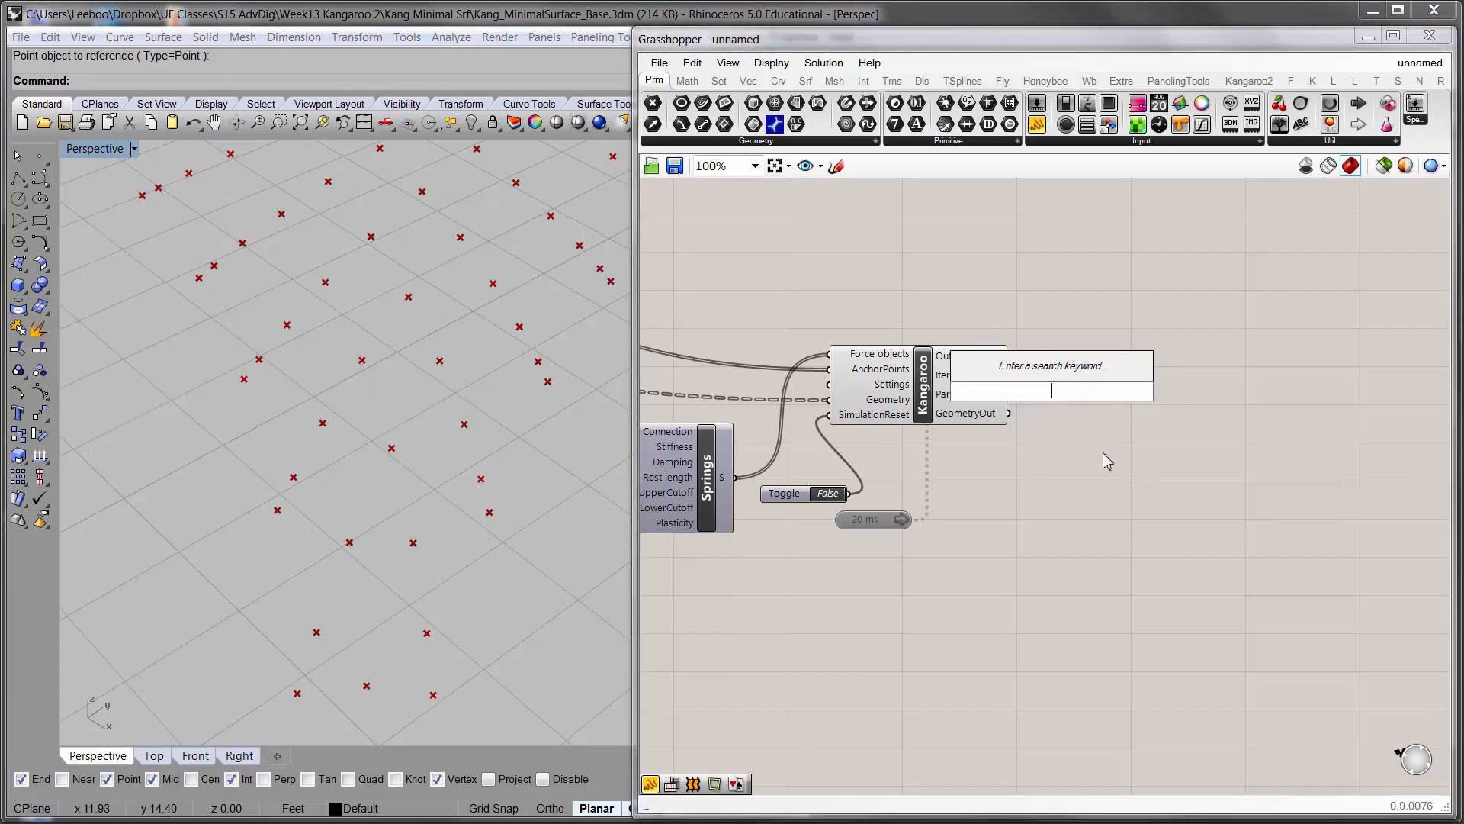
{"action": "left_click", "coordinate": [1234, 281]}
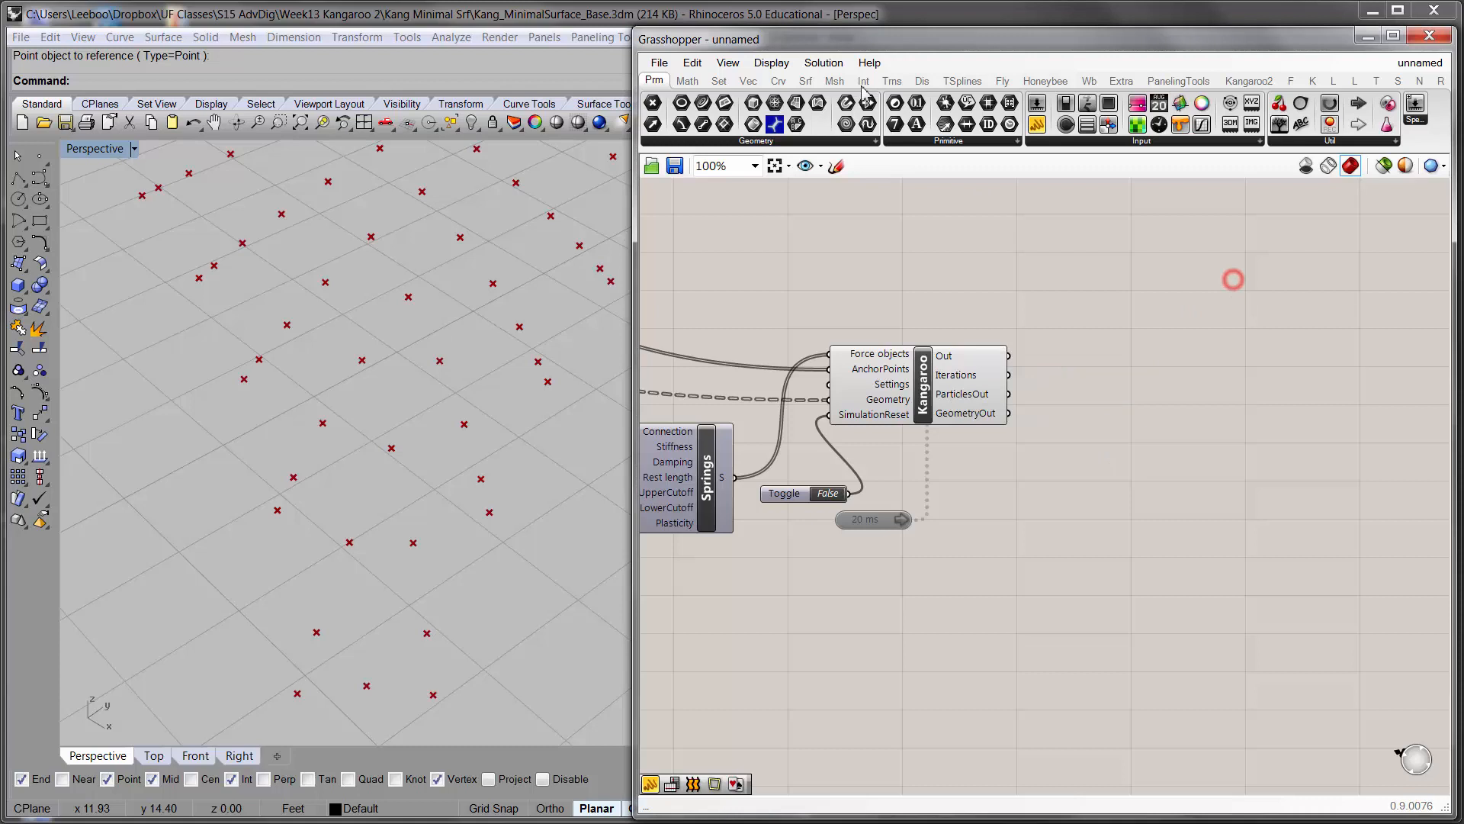
{"action": "left_click", "coordinate": [771, 80]}
{"action": "left_click", "coordinate": [1228, 143]}
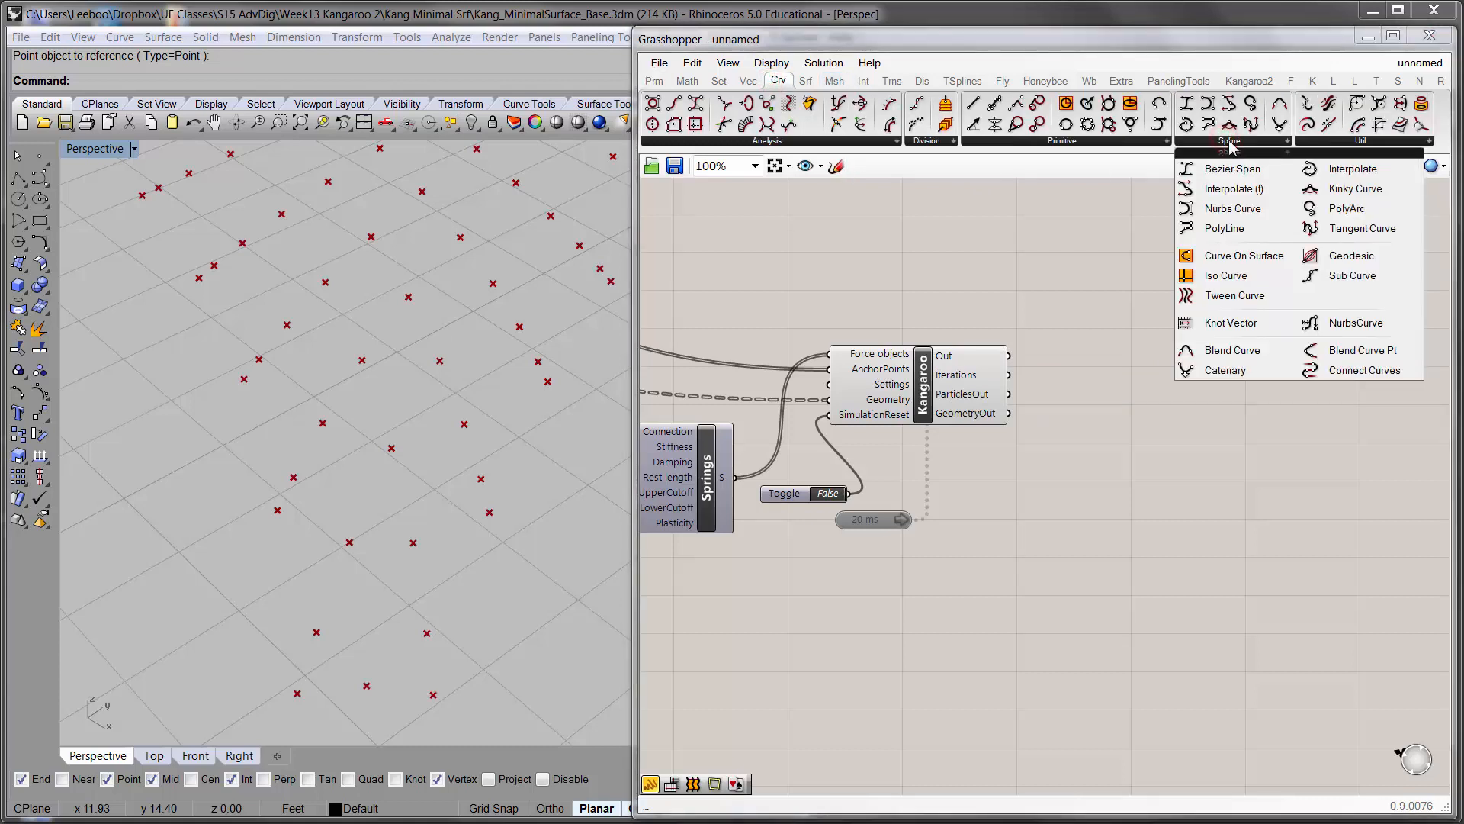
{"action": "left_click", "coordinate": [1377, 169]}
{"action": "left_click", "coordinate": [1128, 398]}
{"action": "left_click_drag", "start_coordinate": [1129, 398], "coordinate": [1092, 439]}
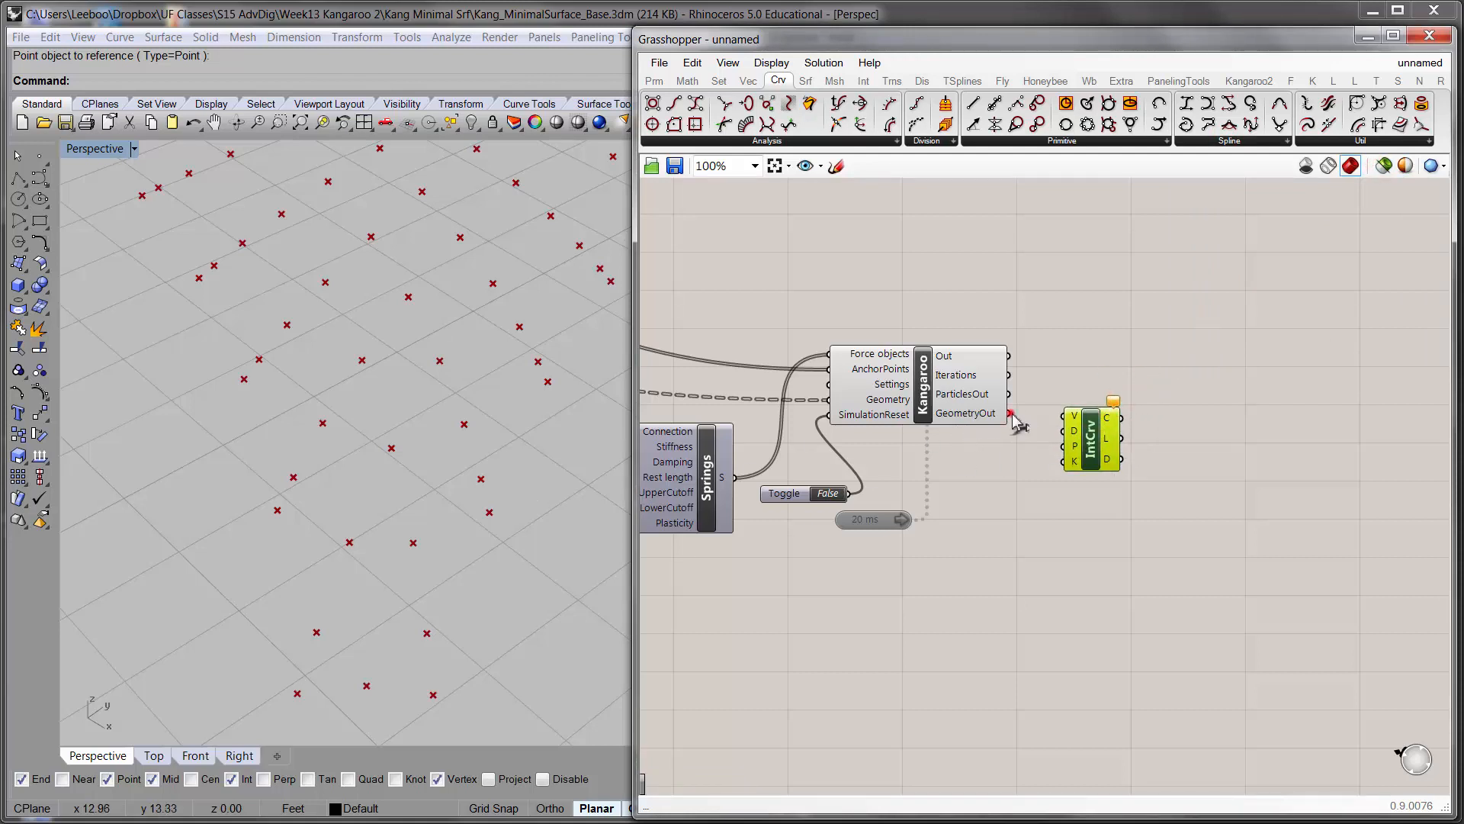
{"action": "left_click_drag", "start_coordinate": [1011, 414], "coordinate": [1066, 416]}
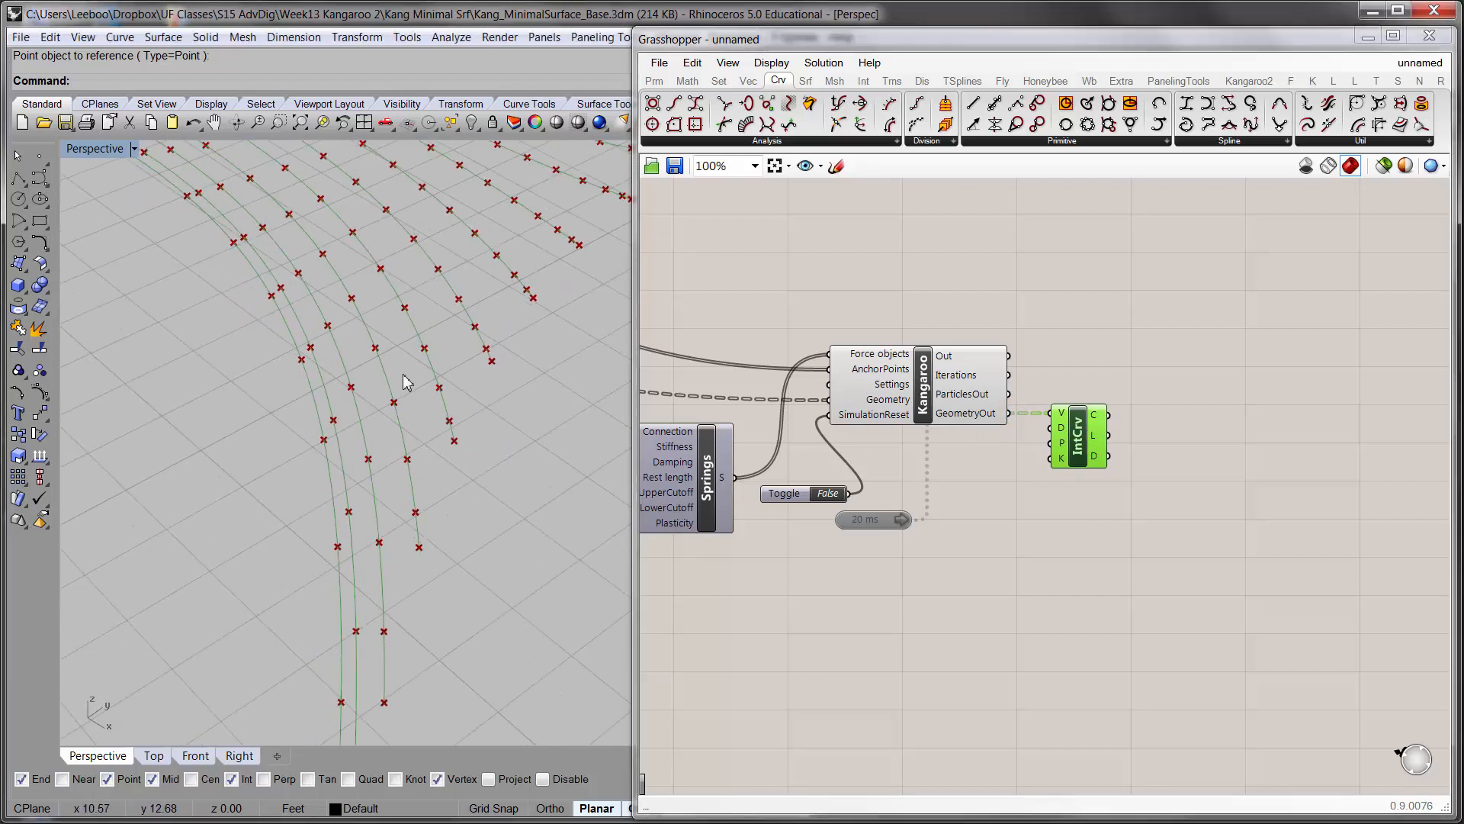
{"action": "scroll", "coordinate": [416, 427], "scroll_direction": "down", "scroll_amount": 5}
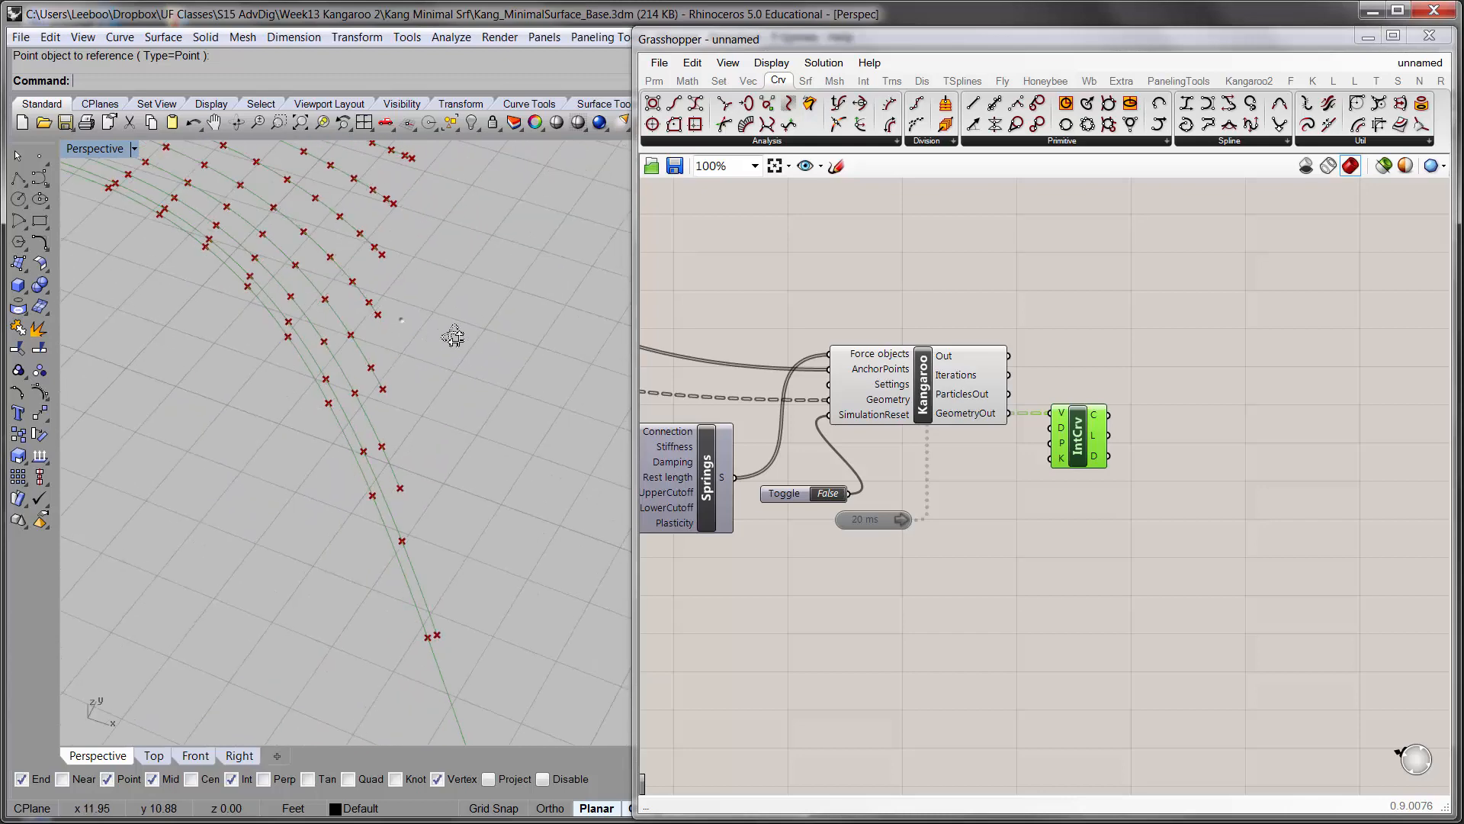
{"action": "left_click_drag", "start_coordinate": [1079, 435], "coordinate": [1060, 433]}
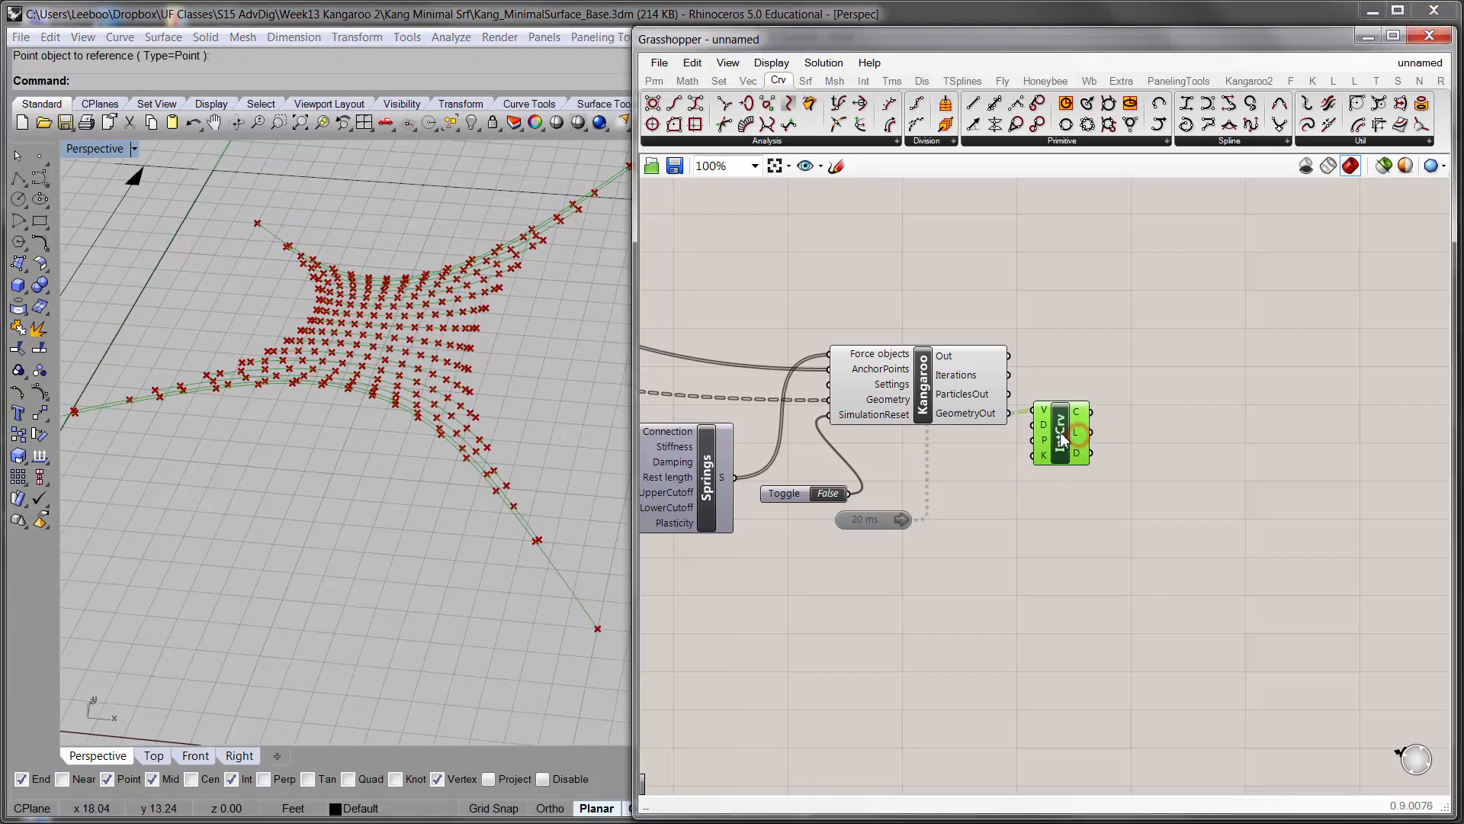
- Add a Loft component and connect the IntCrv curve output to its curves input
{"action": "right_click_drag", "start_coordinate": [1106, 434], "coordinate": [1048, 457]}
{"action": "double_click", "coordinate": [1107, 428]}
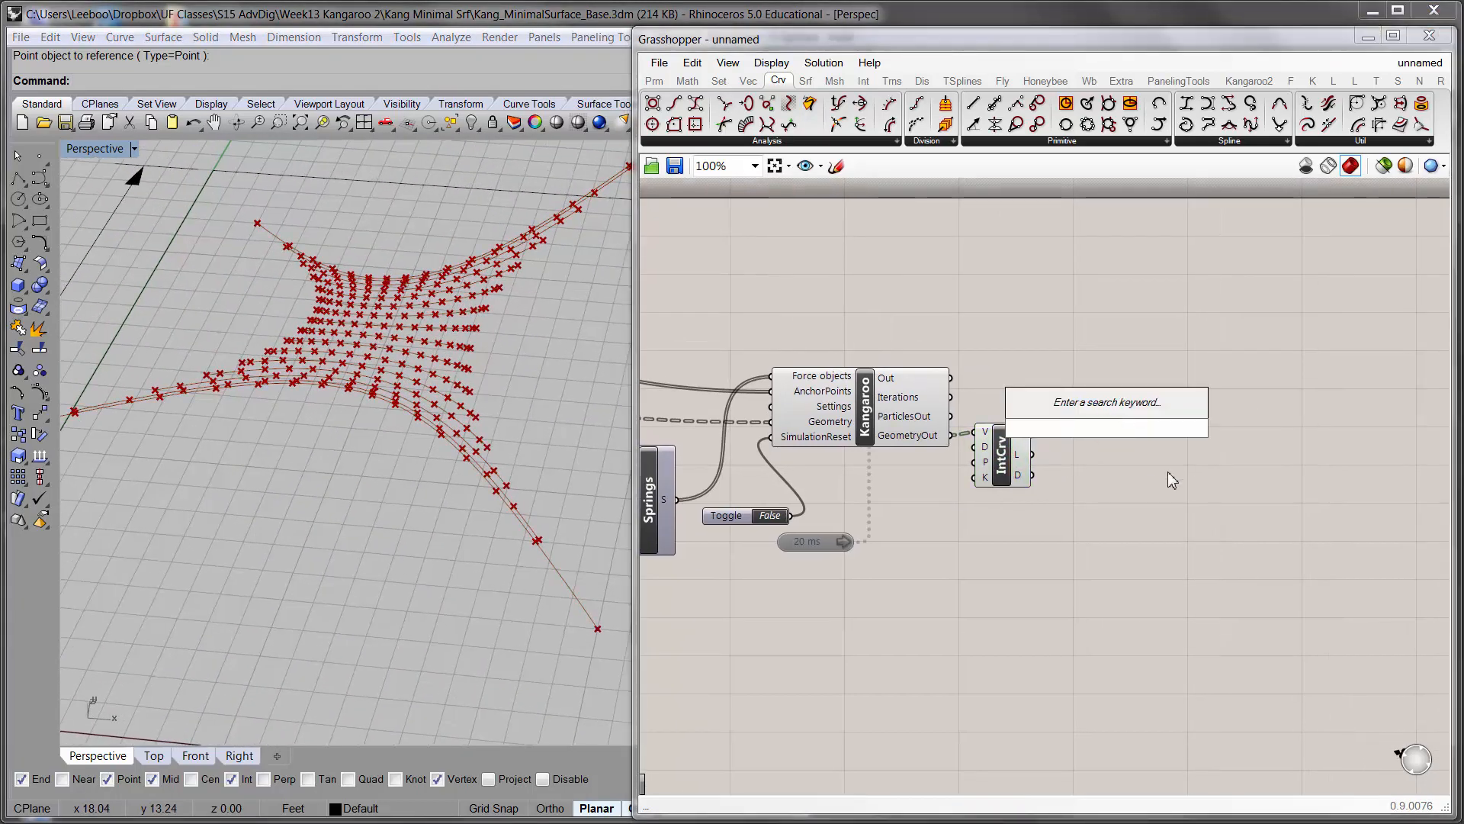
{"action": "type", "text": "loft"}
{"action": "left_click", "coordinate": [1118, 413]}
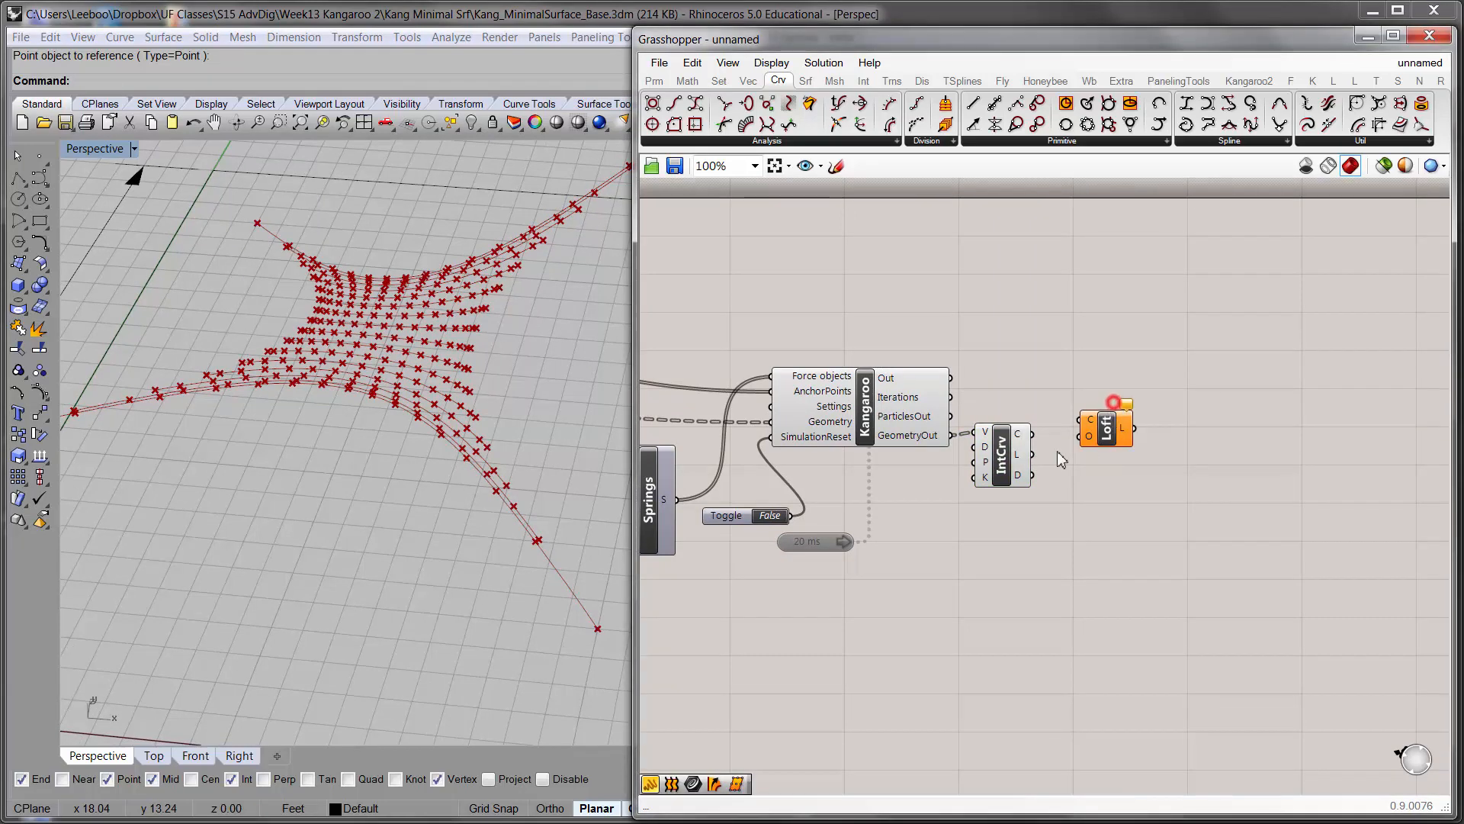
{"action": "scroll", "coordinate": [1062, 458], "scroll_direction": "up", "scroll_amount": 2}
{"action": "left_click_drag", "start_coordinate": [1021, 425], "coordinate": [1249, 455]}
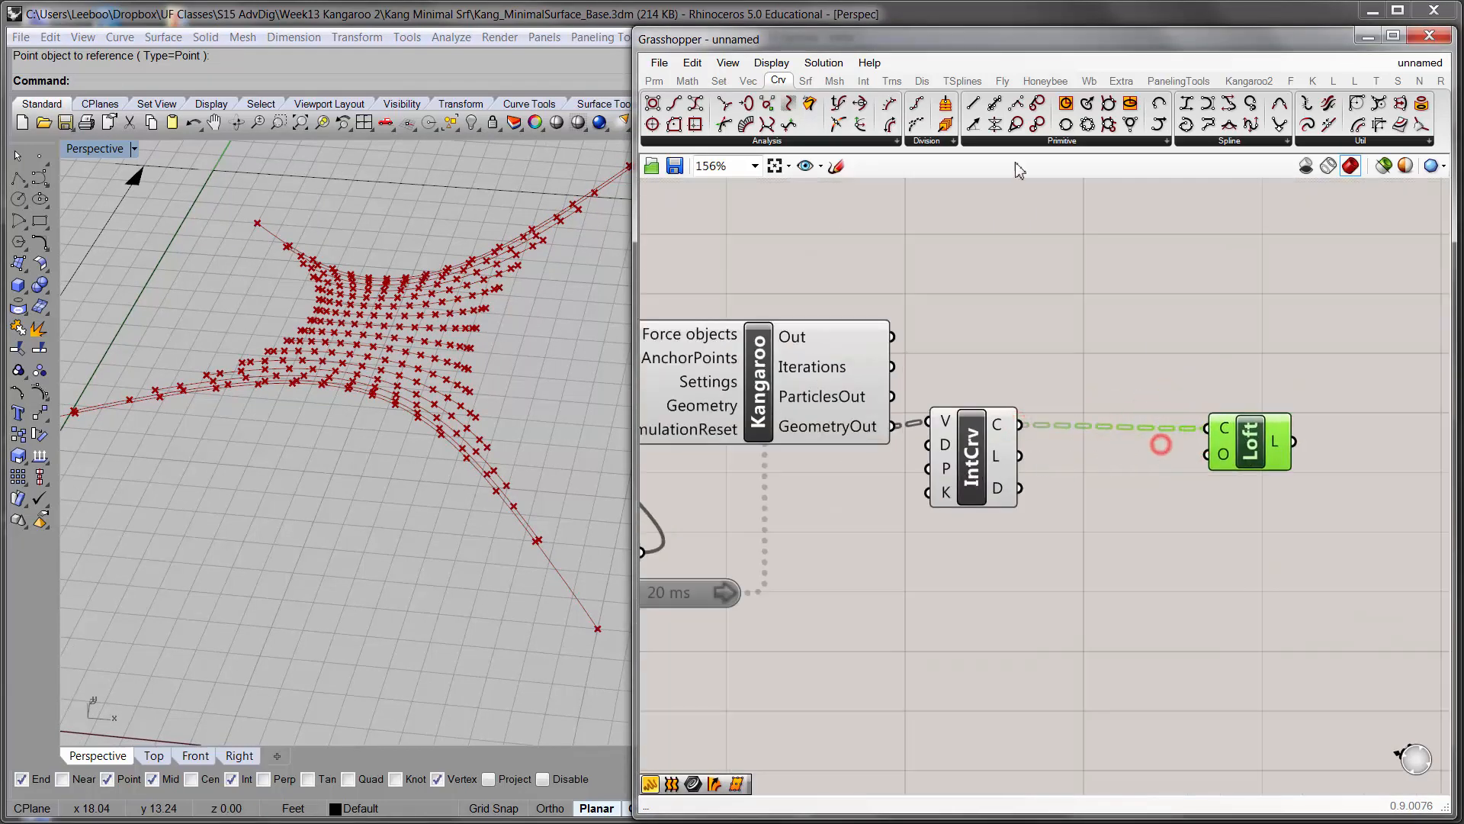
- Check the data branches of IntCrv's curve output in an enlarged temporary panel and delete the panel
{"action": "left_click", "coordinate": [655, 80]}
{"action": "left_click_drag", "start_coordinate": [1131, 281], "coordinate": [1148, 307]}
{"action": "right_click_drag", "start_coordinate": [1129, 338], "coordinate": [1051, 416]}
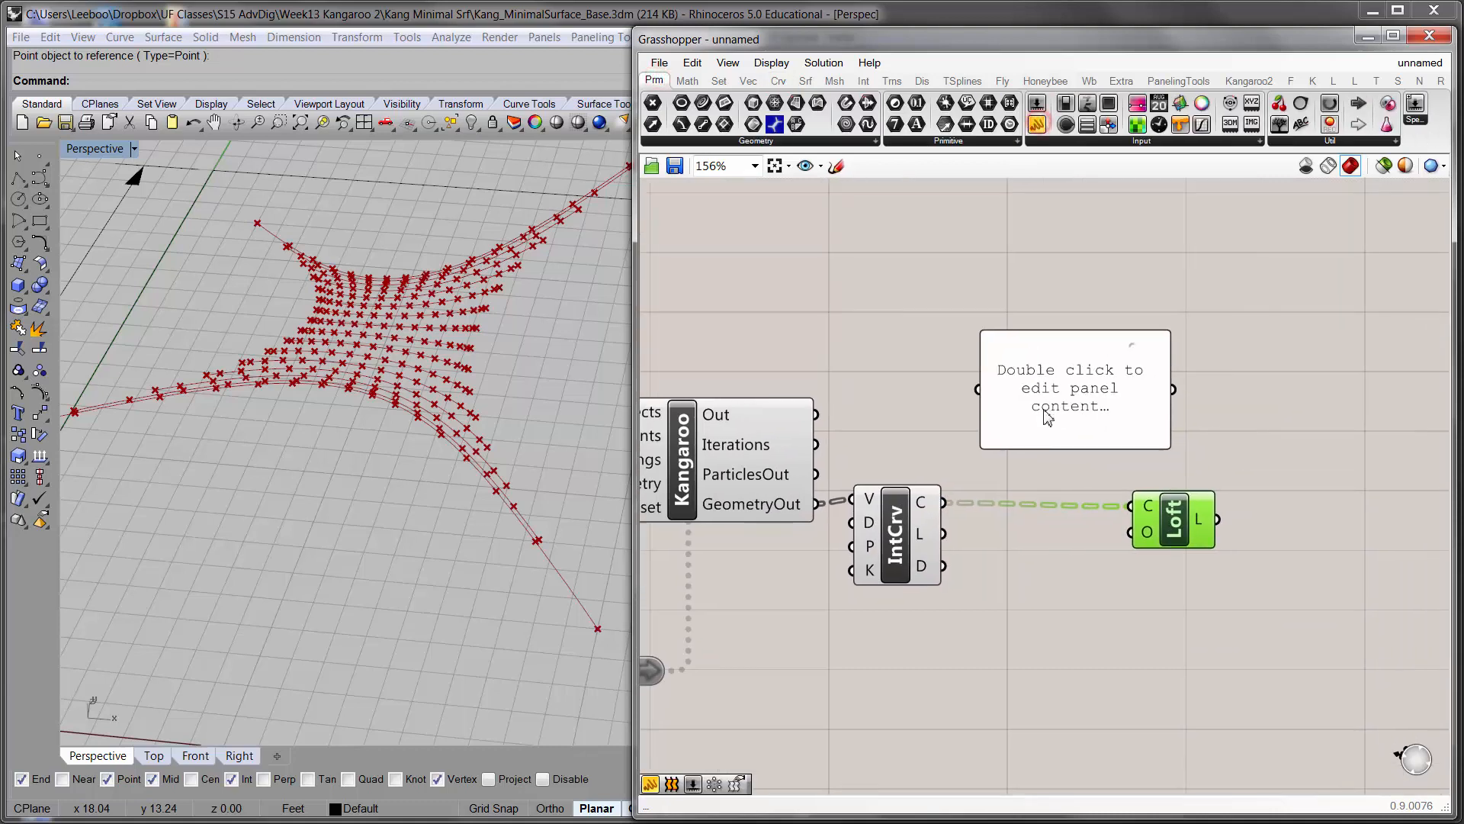
{"action": "left_click_drag", "start_coordinate": [1058, 407], "coordinate": [1131, 401]}
{"action": "left_click_drag", "start_coordinate": [937, 502], "coordinate": [1062, 371]}
{"action": "right_click_drag", "start_coordinate": [1160, 374], "coordinate": [975, 306]}
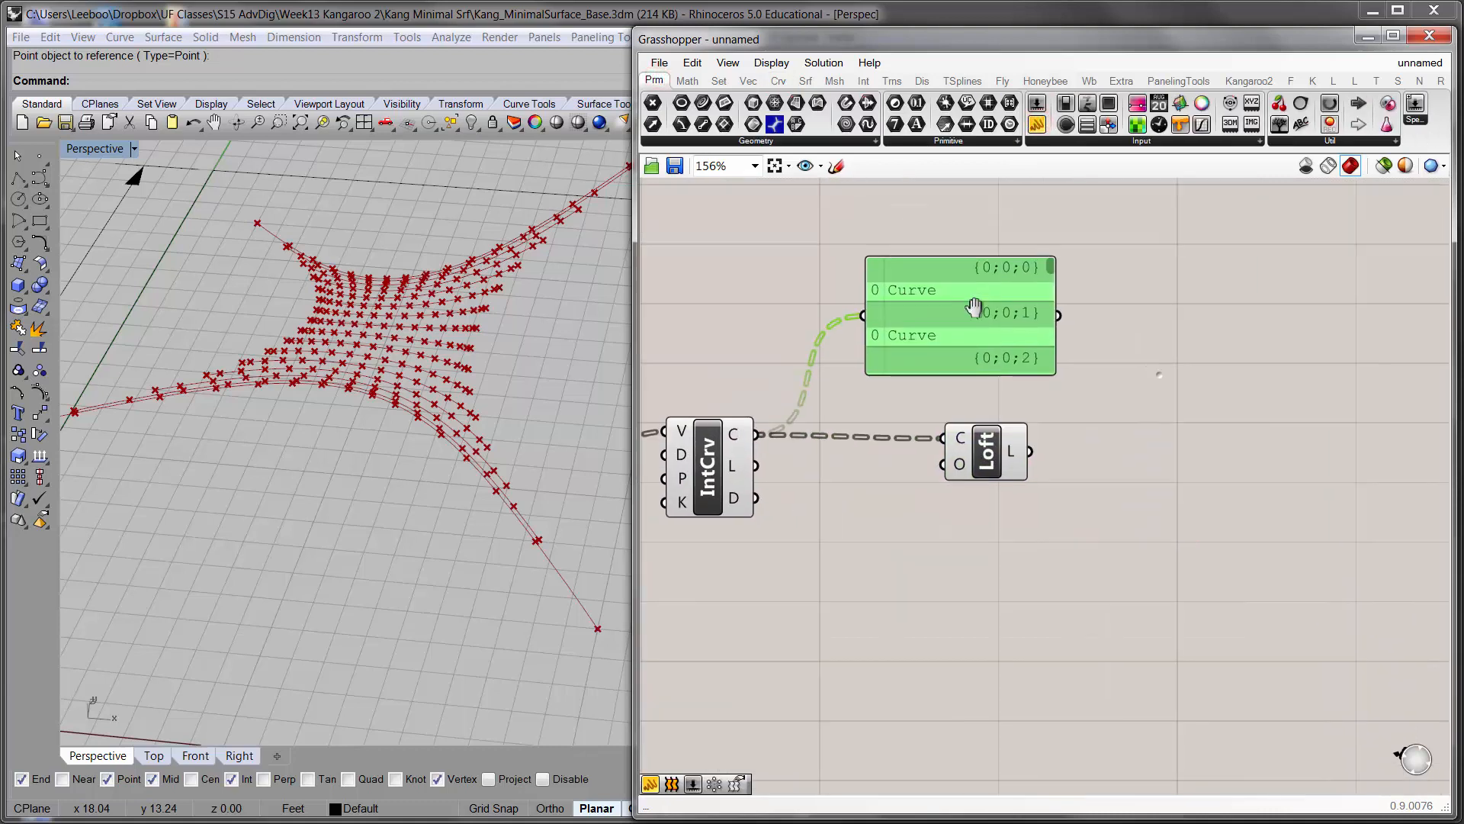
{"action": "left_click_drag", "start_coordinate": [1054, 374], "coordinate": [1321, 577]}
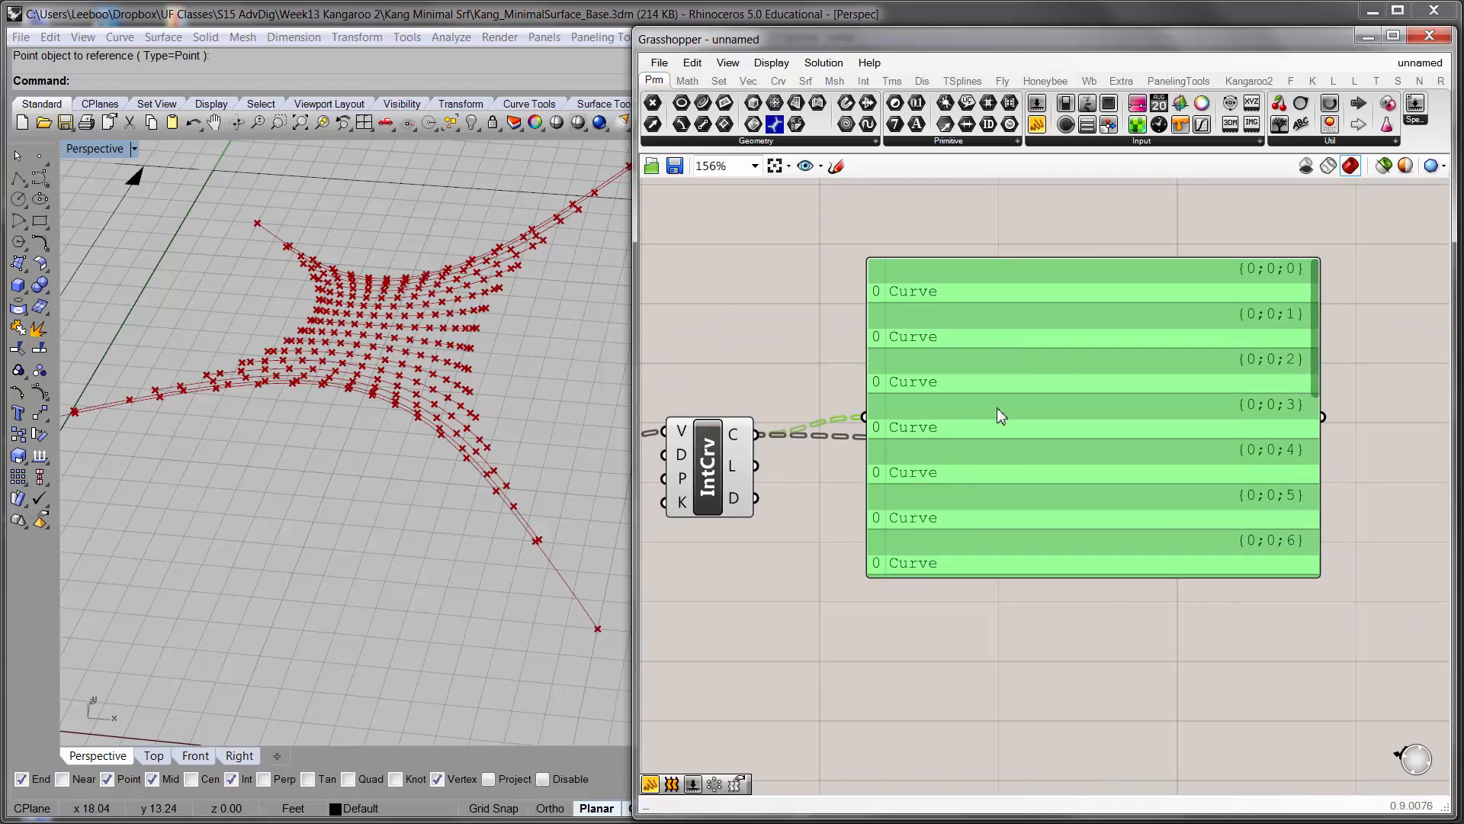
{"action": "right_click_drag", "start_coordinate": [990, 430], "coordinate": [1062, 492]}
{"action": "left_click_drag", "start_coordinate": [1045, 494], "coordinate": [1030, 313]}
{"action": "right_click_drag", "start_coordinate": [1036, 333], "coordinate": [1095, 461]}
{"action": "scroll", "coordinate": [1105, 416], "scroll_direction": "down", "scroll_amount": 2}
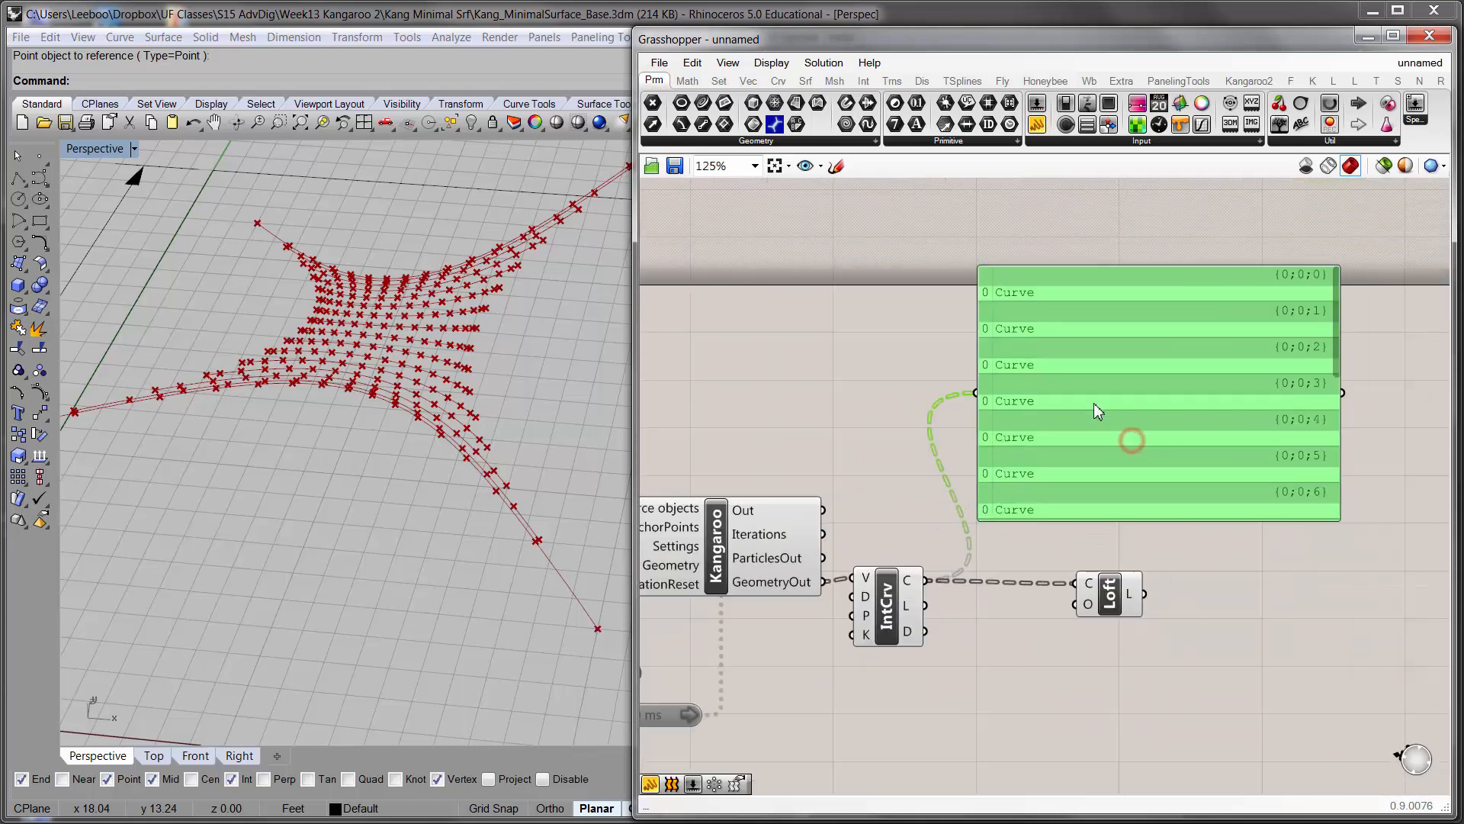
{"action": "key", "text": "Delete"}
- Insert a Flatten Tree component between IntCrv's curve output and Loft, and arrange Flatten and Loft in line
{"action": "double_click", "coordinate": [989, 512]}
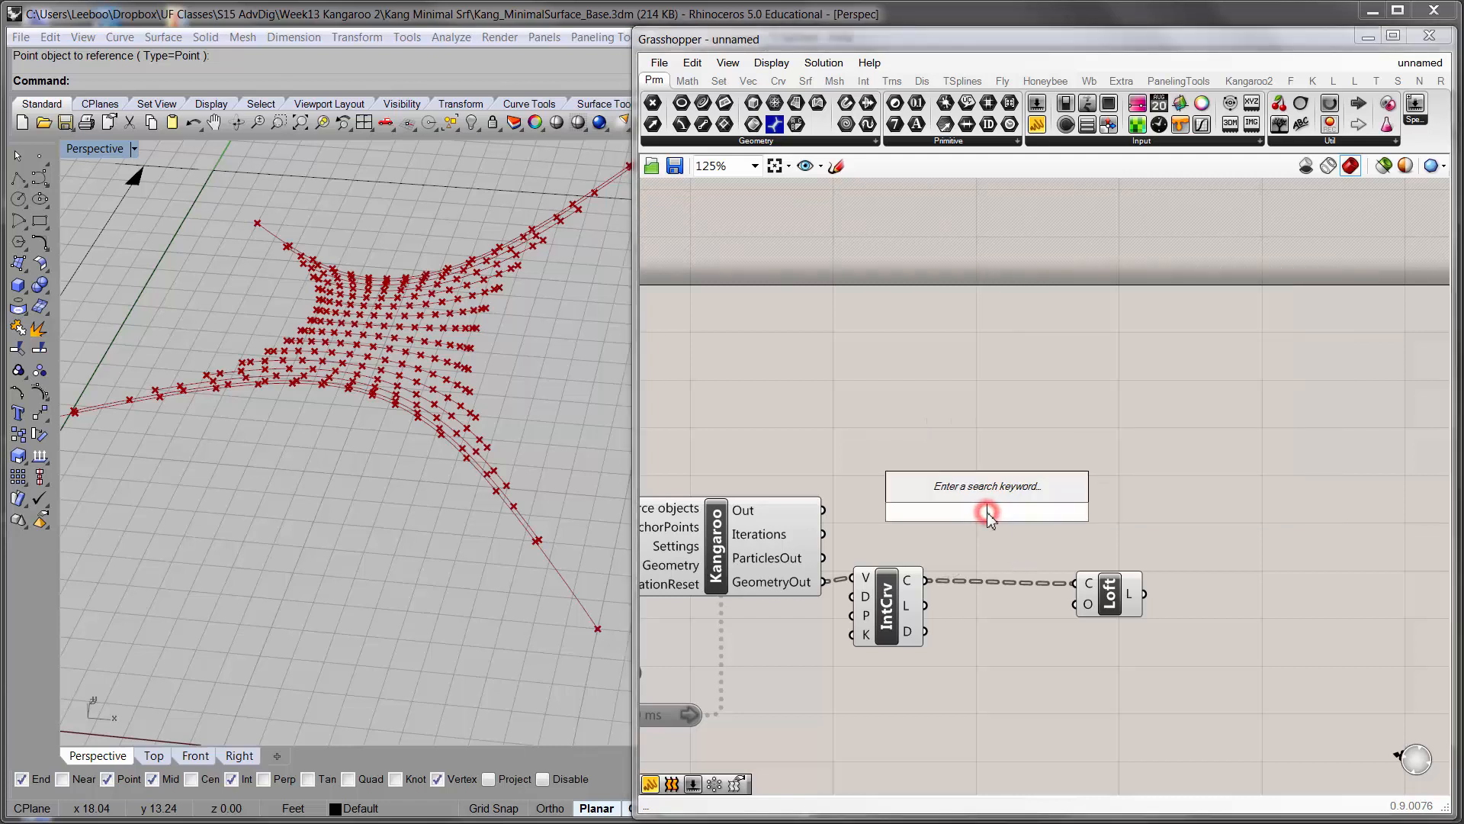
{"action": "type", "text": "flatte"}
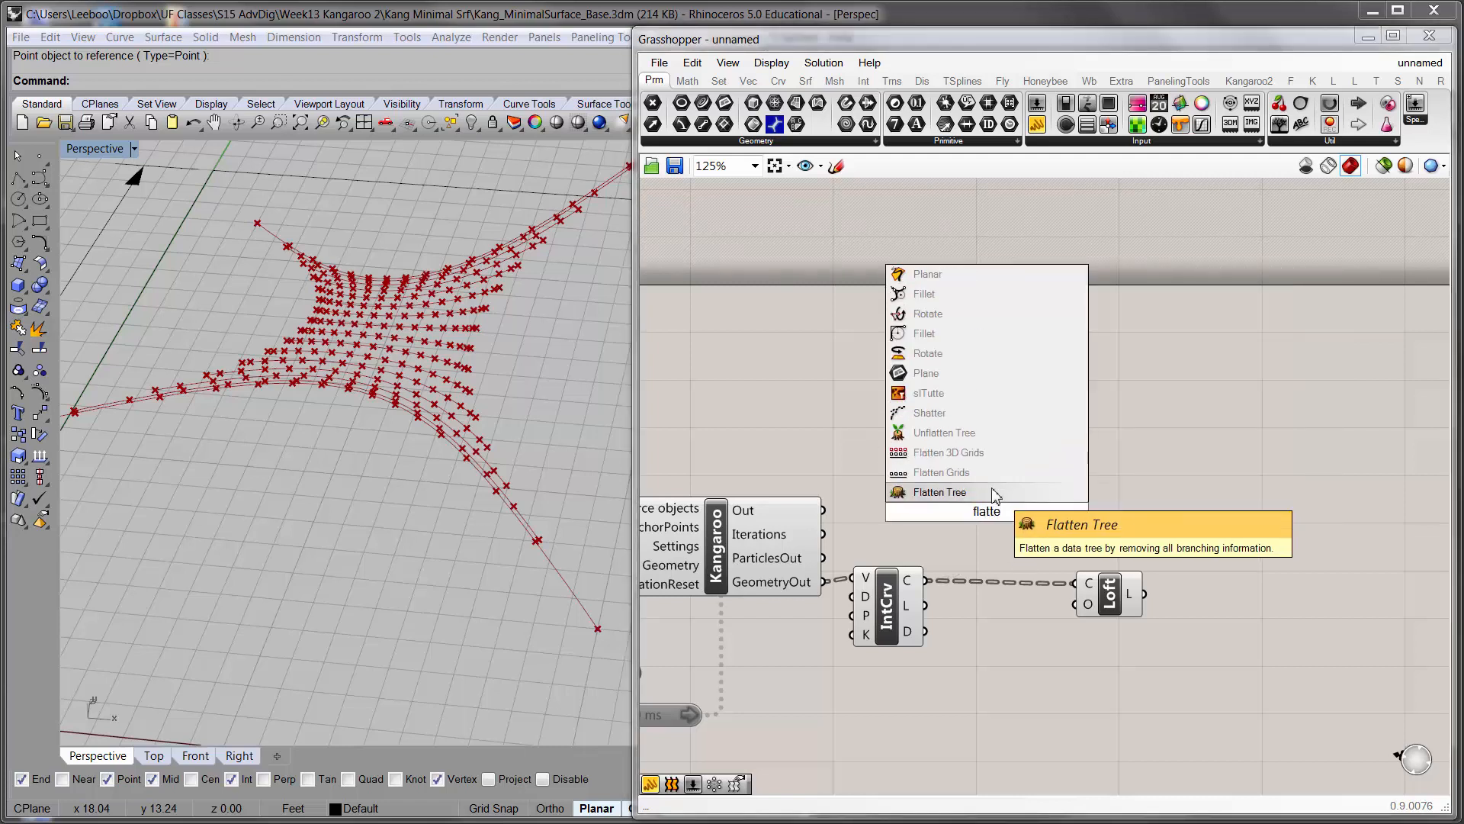
{"action": "left_click", "coordinate": [995, 494]}
{"action": "left_click_drag", "start_coordinate": [922, 572], "coordinate": [1075, 583]}
{"action": "left_click_drag", "start_coordinate": [1010, 548], "coordinate": [1004, 603]}
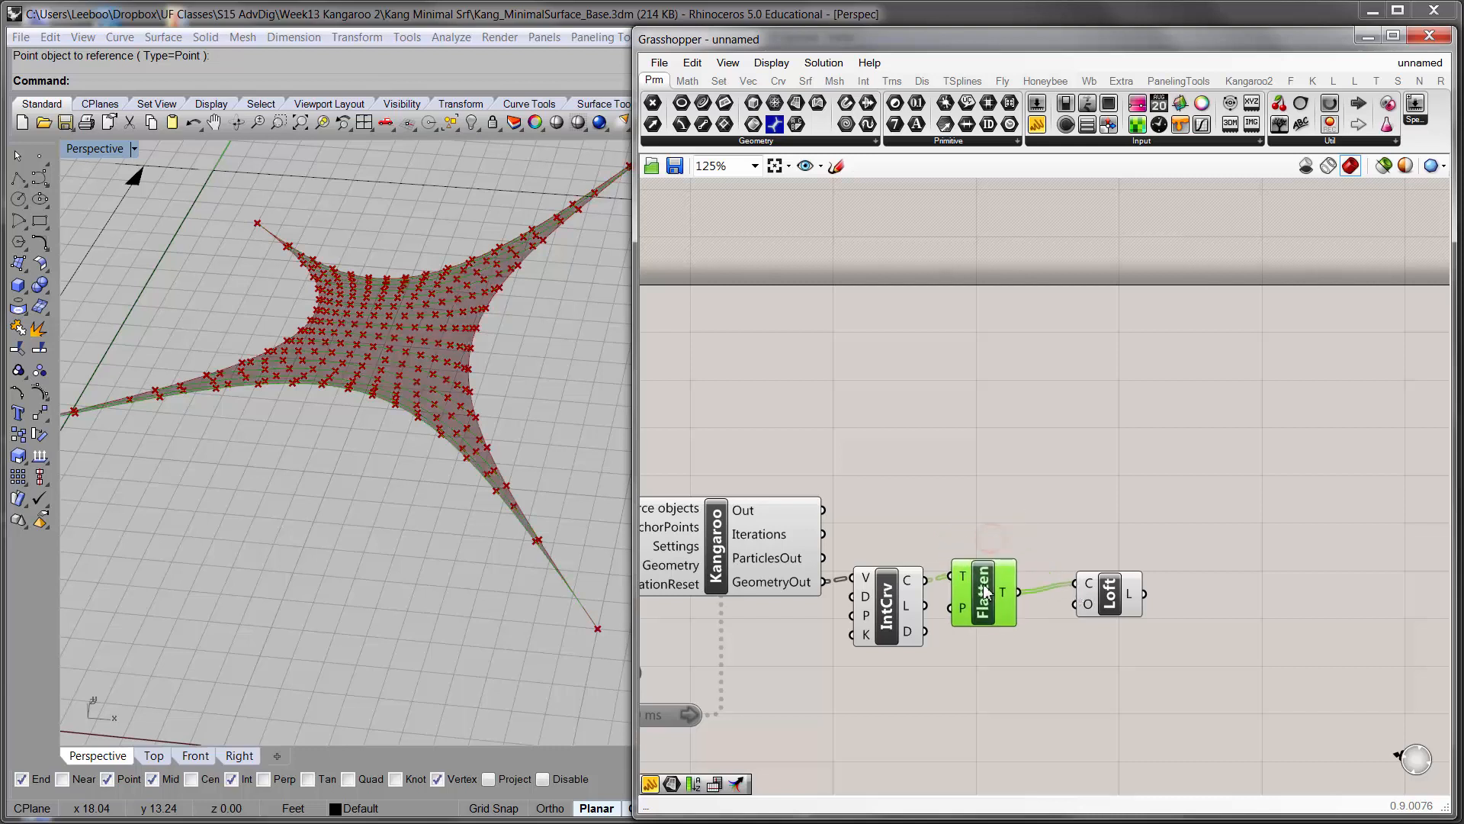
{"action": "left_click_drag", "start_coordinate": [1106, 614], "coordinate": [1077, 620]}
- Turn off the preview of IntCrv, Flatten and Kangaroo so only the lofted surface is shown, and inspect it
{"action": "left_click", "coordinate": [1009, 512]}
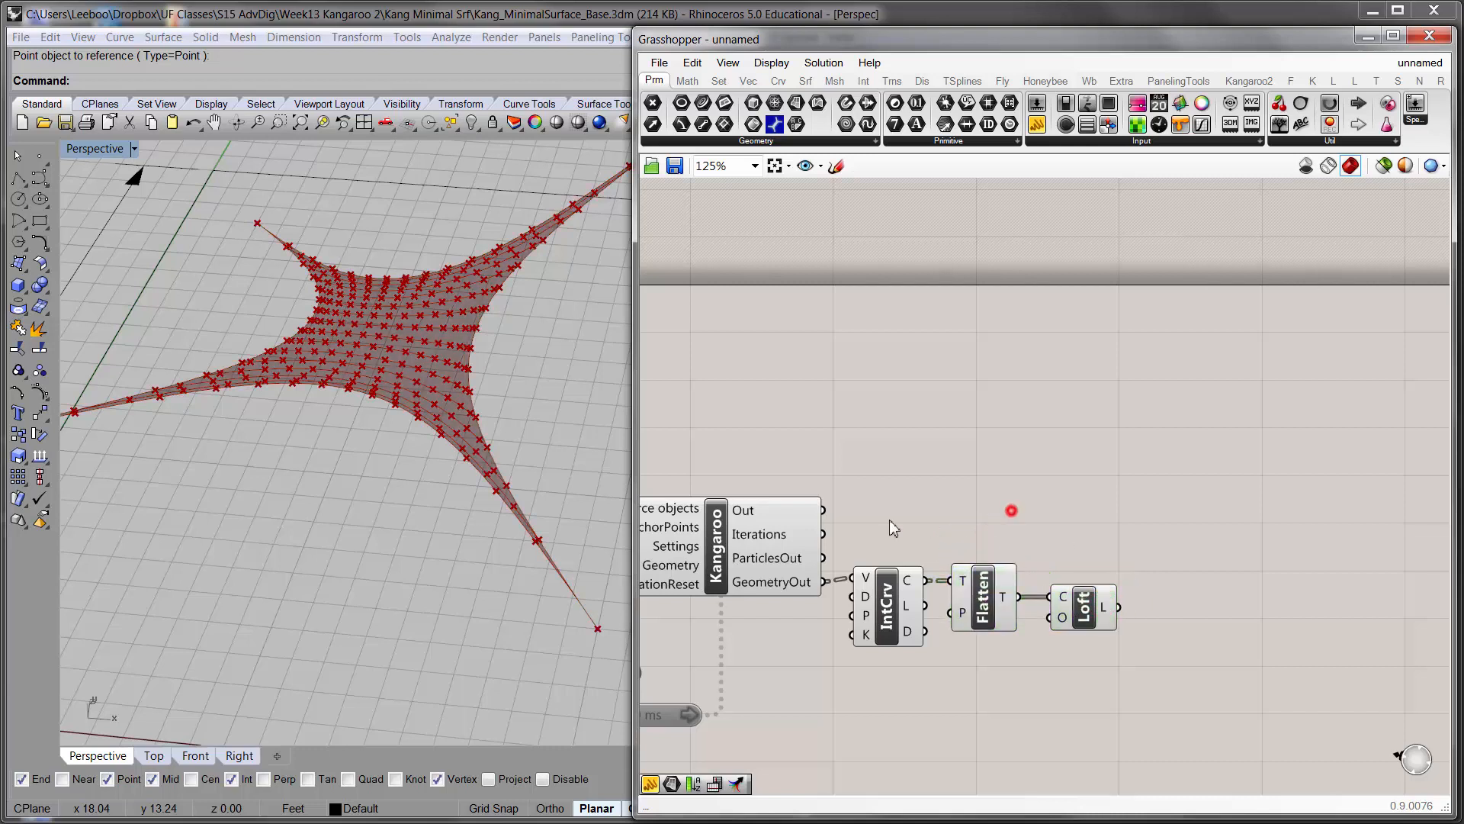
{"action": "right_click_drag", "start_coordinate": [908, 556], "coordinate": [1014, 506]}
{"action": "left_click", "coordinate": [1008, 568]}
{"action": "left_click", "coordinate": [1091, 551]}
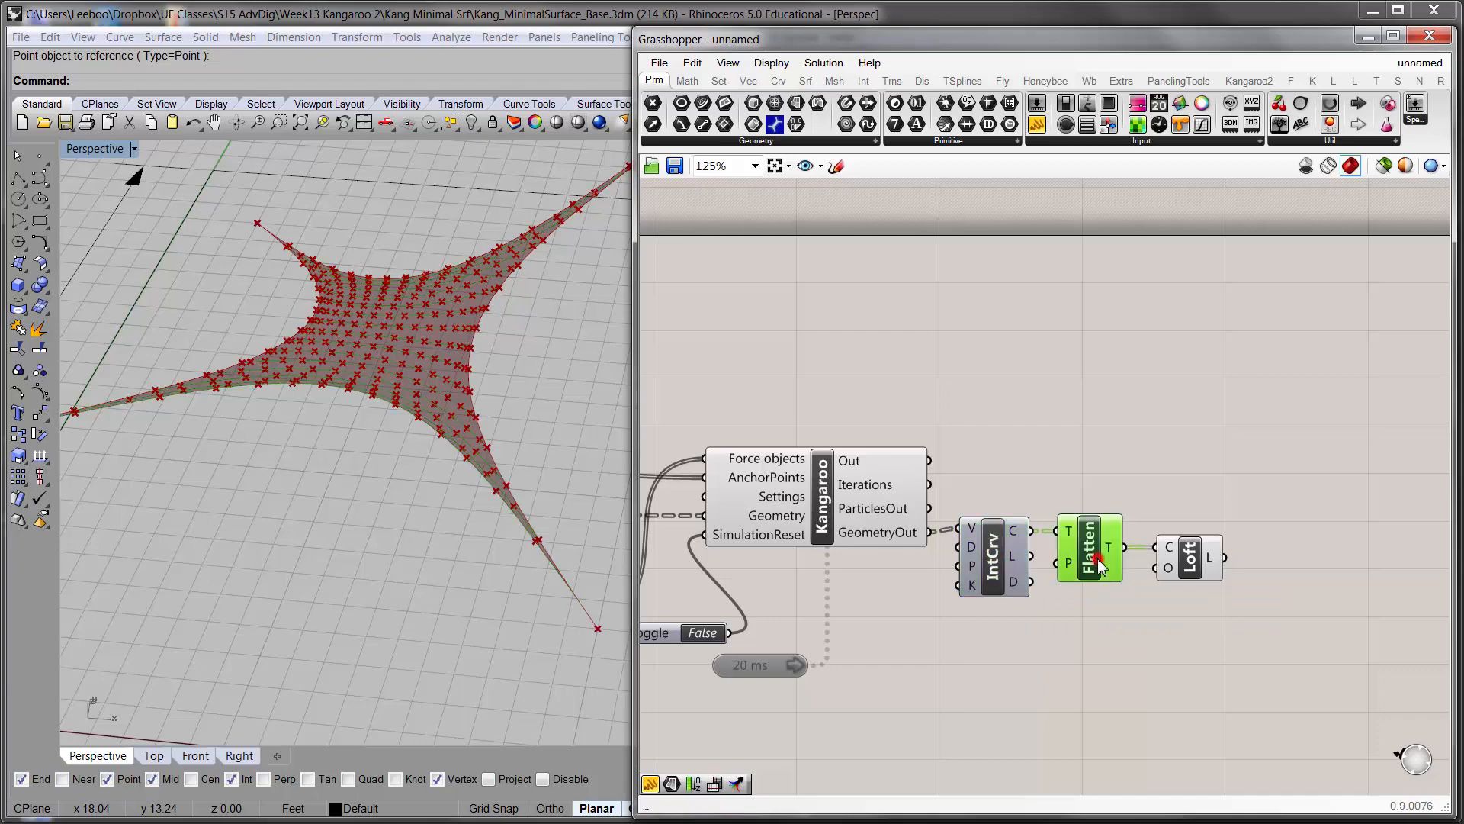
{"action": "left_click", "coordinate": [1081, 429]}
{"action": "left_click", "coordinate": [838, 489]}
{"action": "left_click", "coordinate": [869, 398]}
{"action": "right_click_drag", "start_coordinate": [406, 472], "coordinate": [519, 493]}
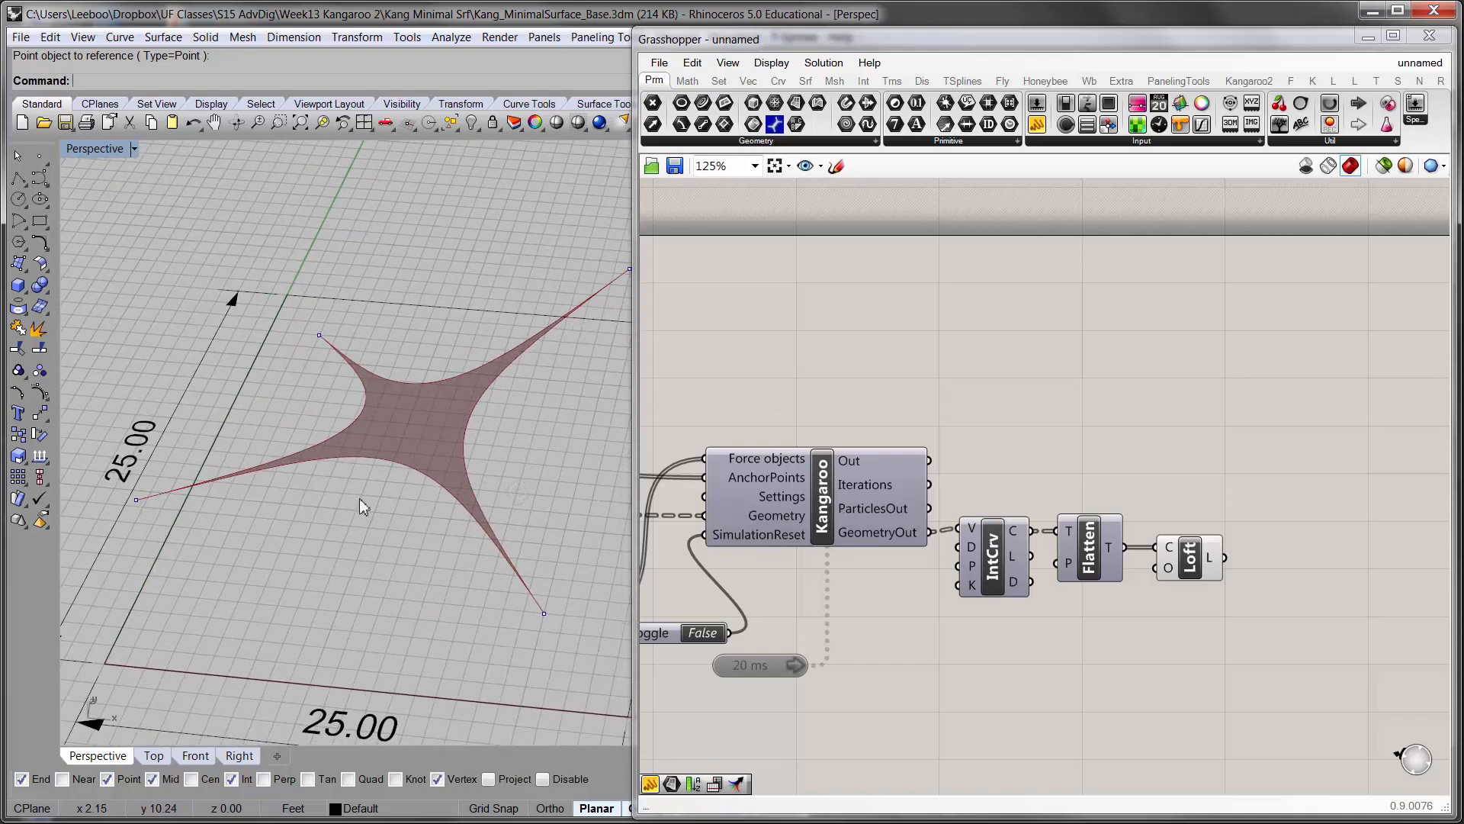
- Bake the lofted surface into Rhino with the default attributes and move the baked copy away from the preview
{"action": "left_click", "coordinate": [1202, 558]}
{"action": "right_click", "coordinate": [1202, 558]}
{"action": "left_click", "coordinate": [1228, 630]}
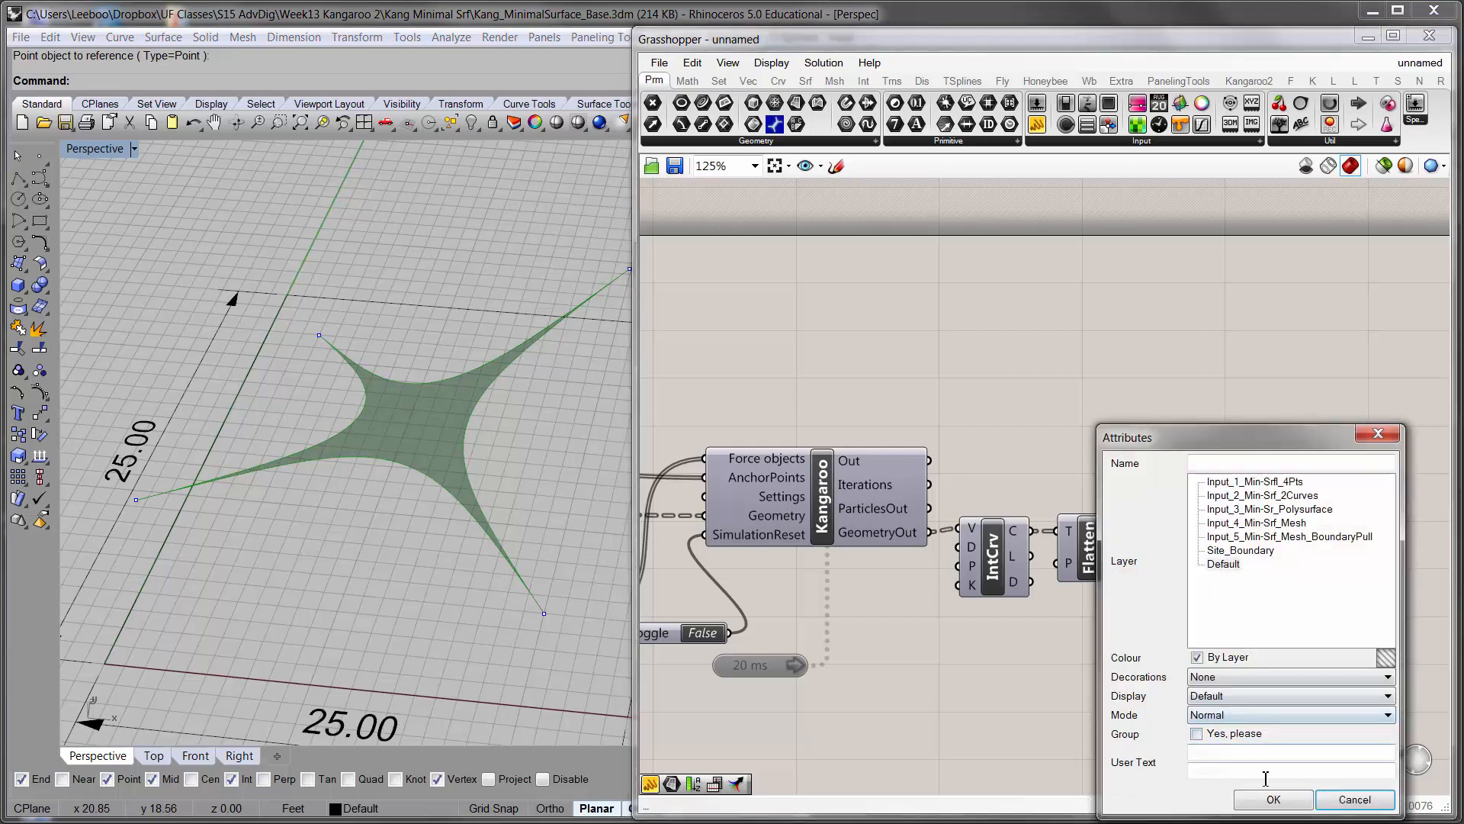
{"action": "left_click", "coordinate": [1271, 801]}
{"action": "scroll", "coordinate": [492, 427], "scroll_direction": "down", "scroll_amount": 3}
{"action": "left_click", "coordinate": [488, 426]}
{"action": "scroll", "coordinate": [500, 430], "scroll_direction": "down", "scroll_amount": 2}
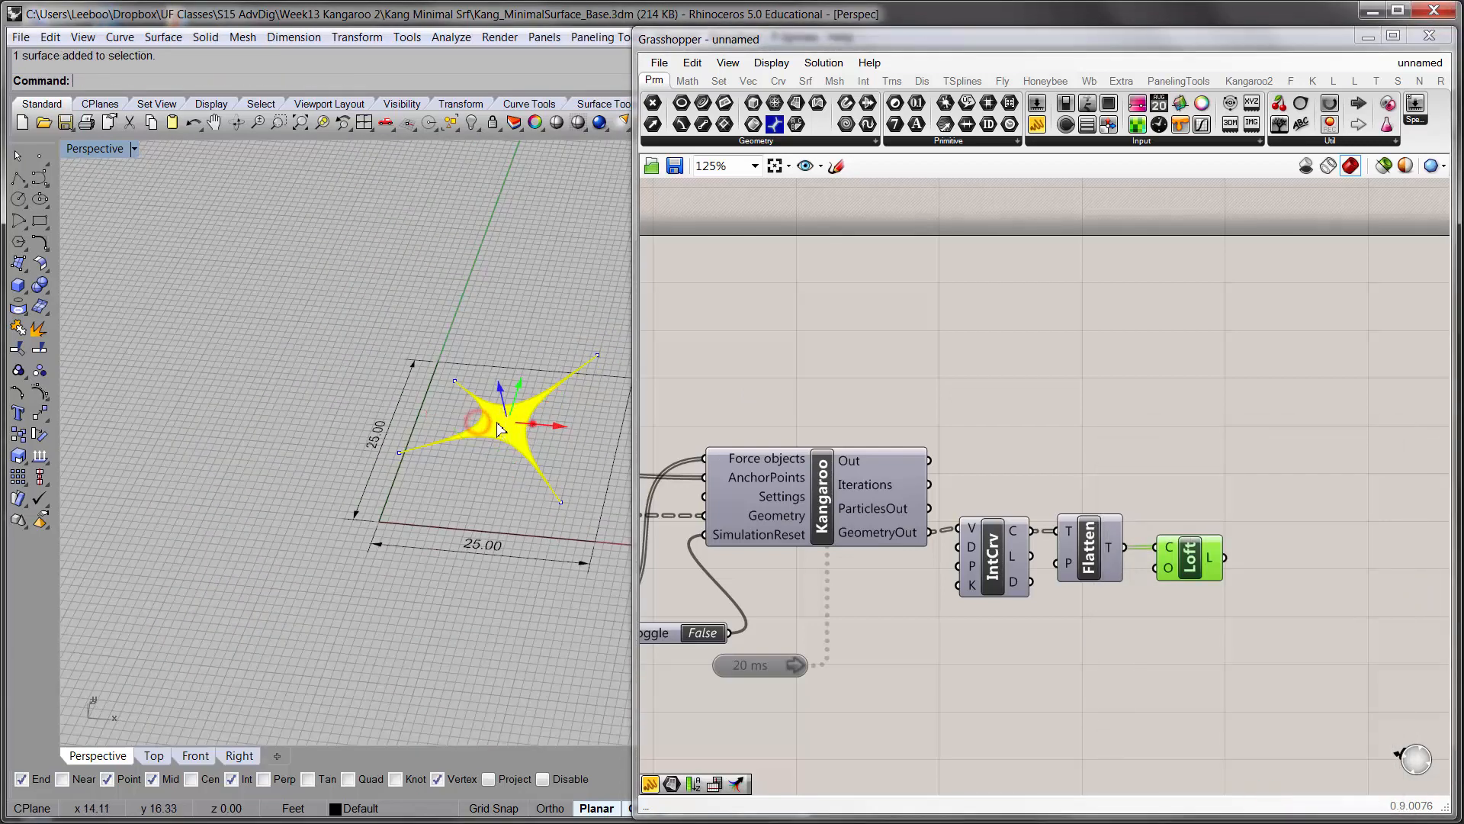
{"action": "left_click_drag", "start_coordinate": [533, 423], "coordinate": [238, 410]}
- Inspect the baked surface up close from several angles, then delete it from Rhino
{"action": "type", "text": "zs"}
{"action": "key", "text": "Return"}
{"action": "left_click", "coordinate": [370, 392]}
{"action": "right_click_drag", "start_coordinate": [369, 392], "coordinate": [205, 447], "text": "shift"}
{"action": "scroll", "coordinate": [229, 450], "scroll_direction": "down", "scroll_amount": 3}
{"action": "right_click_drag", "start_coordinate": [468, 484], "coordinate": [400, 453]}
{"action": "scroll", "coordinate": [428, 469], "scroll_direction": "up", "scroll_amount": 5}
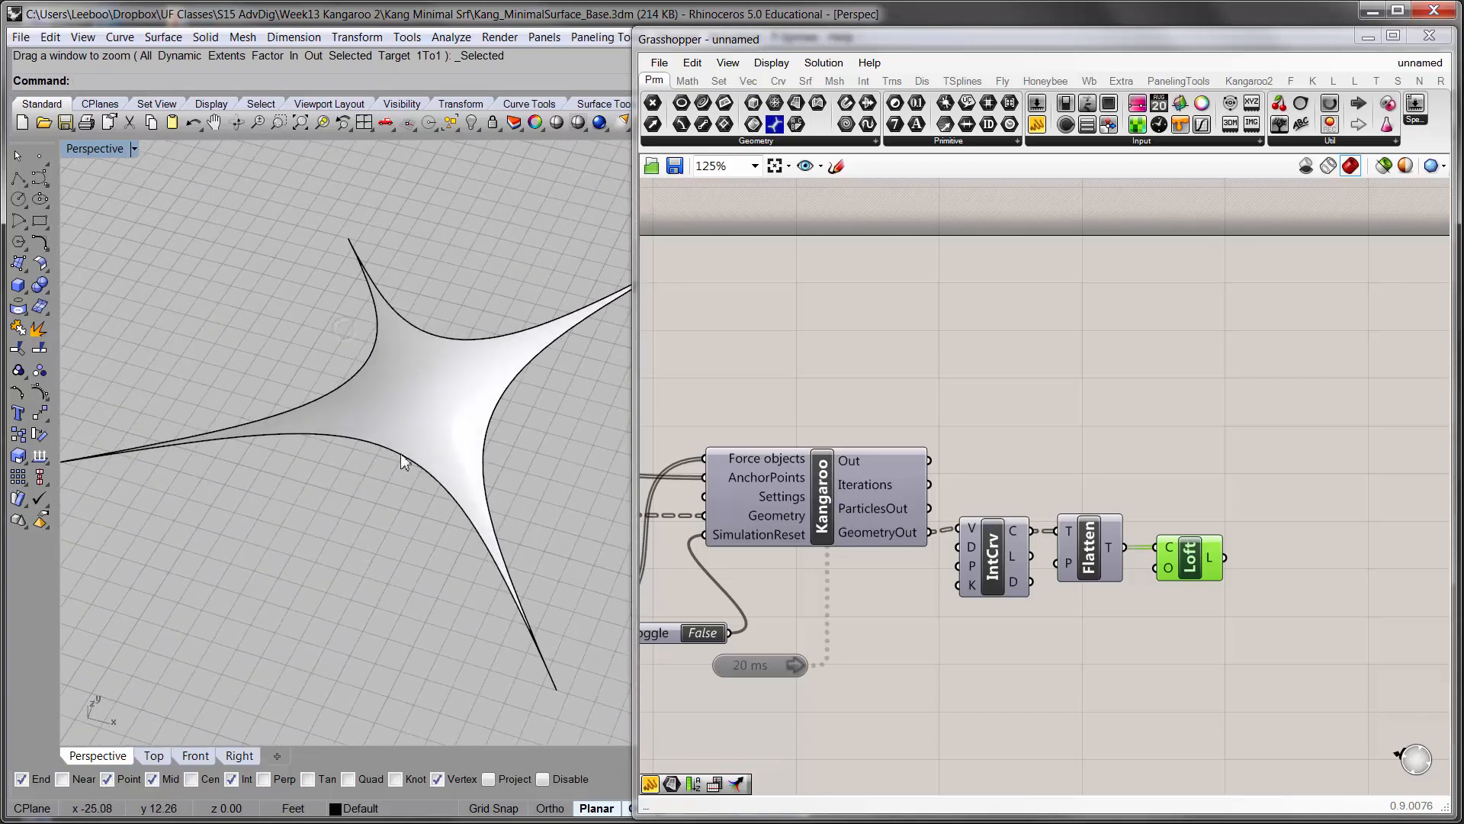
{"action": "right_click_drag", "start_coordinate": [433, 363], "coordinate": [354, 523]}
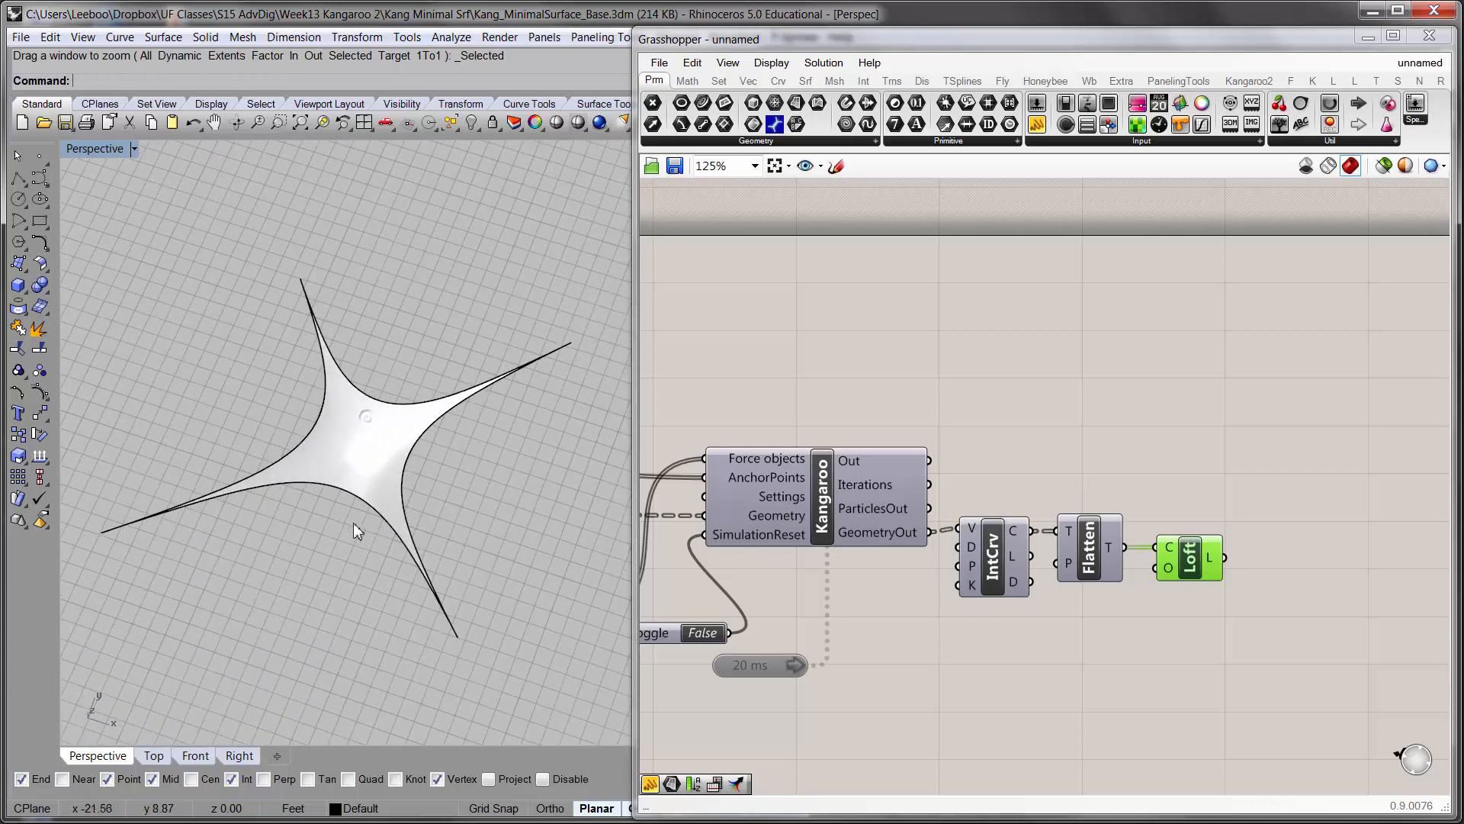
{"action": "left_click", "coordinate": [366, 460]}
{"action": "key", "text": "Delete"}
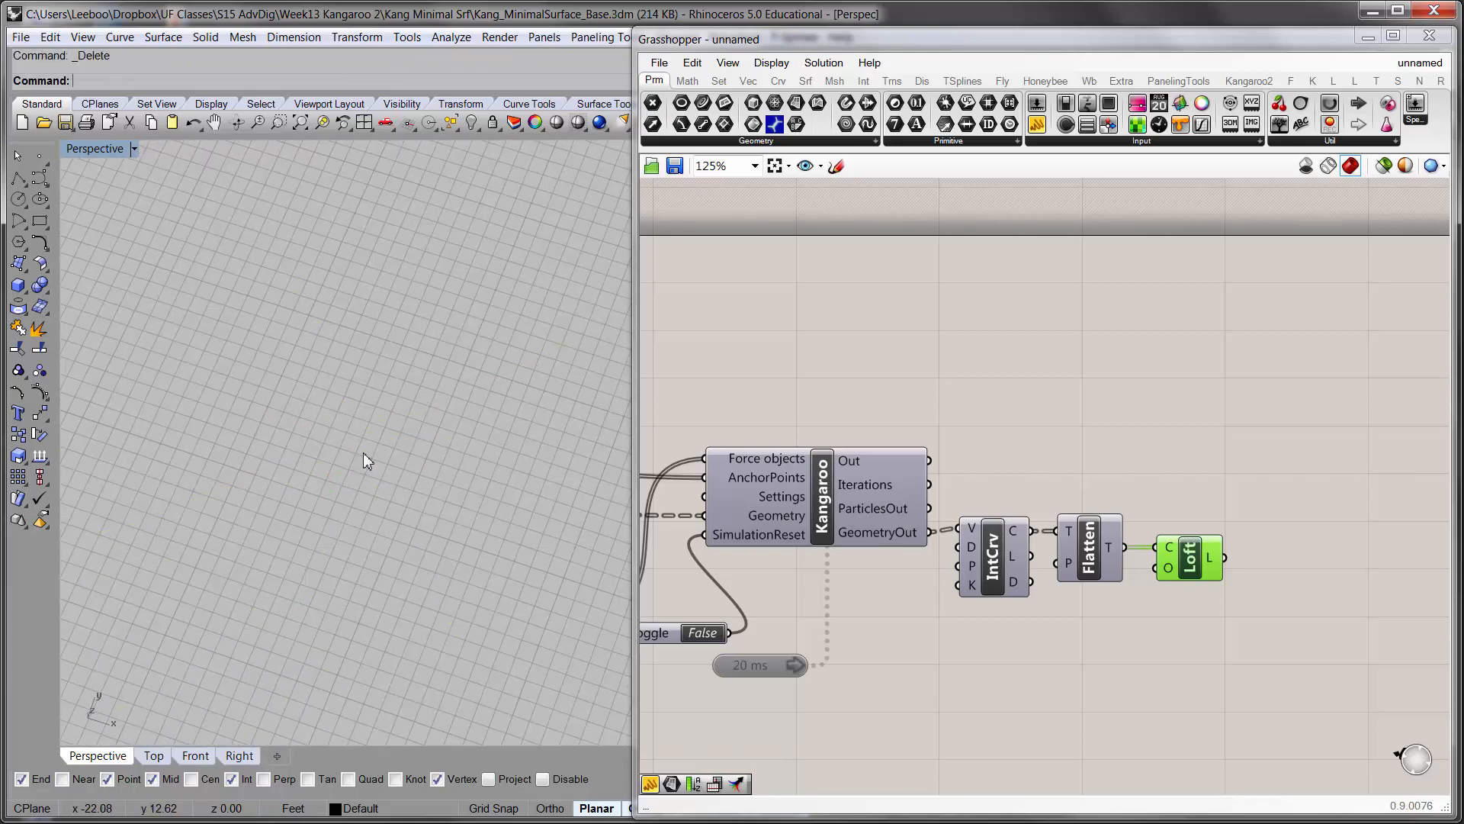
- Turn off the layer Input_1_Min-Srfl_4Pts and turn on the layer Input_2_Min-Srf_2Curves
{"action": "right_click_drag", "start_coordinate": [428, 454], "coordinate": [368, 455], "text": "shift"}
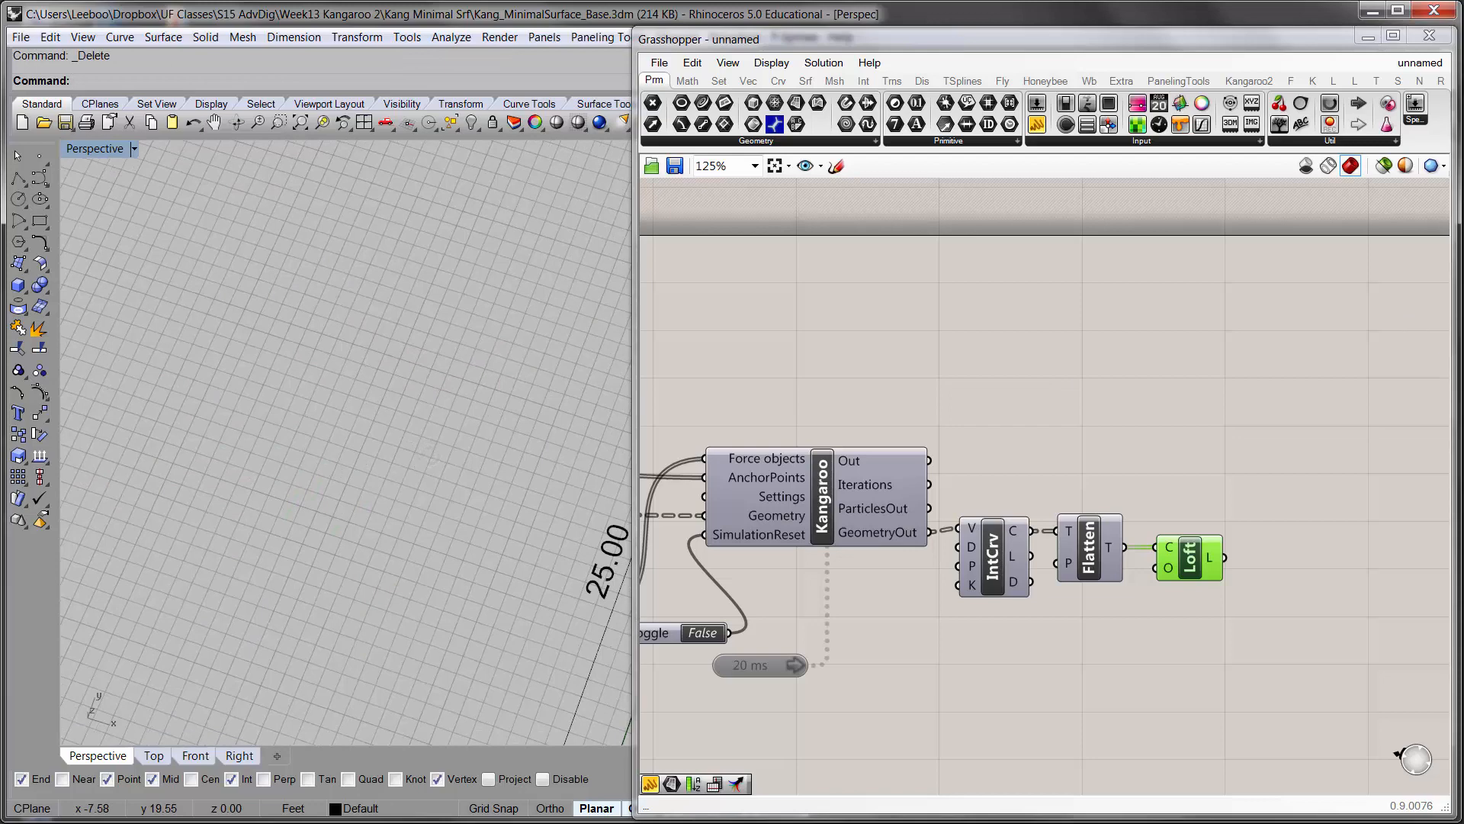
{"action": "left_click_drag", "start_coordinate": [1463, 243], "coordinate": [746, 230]}
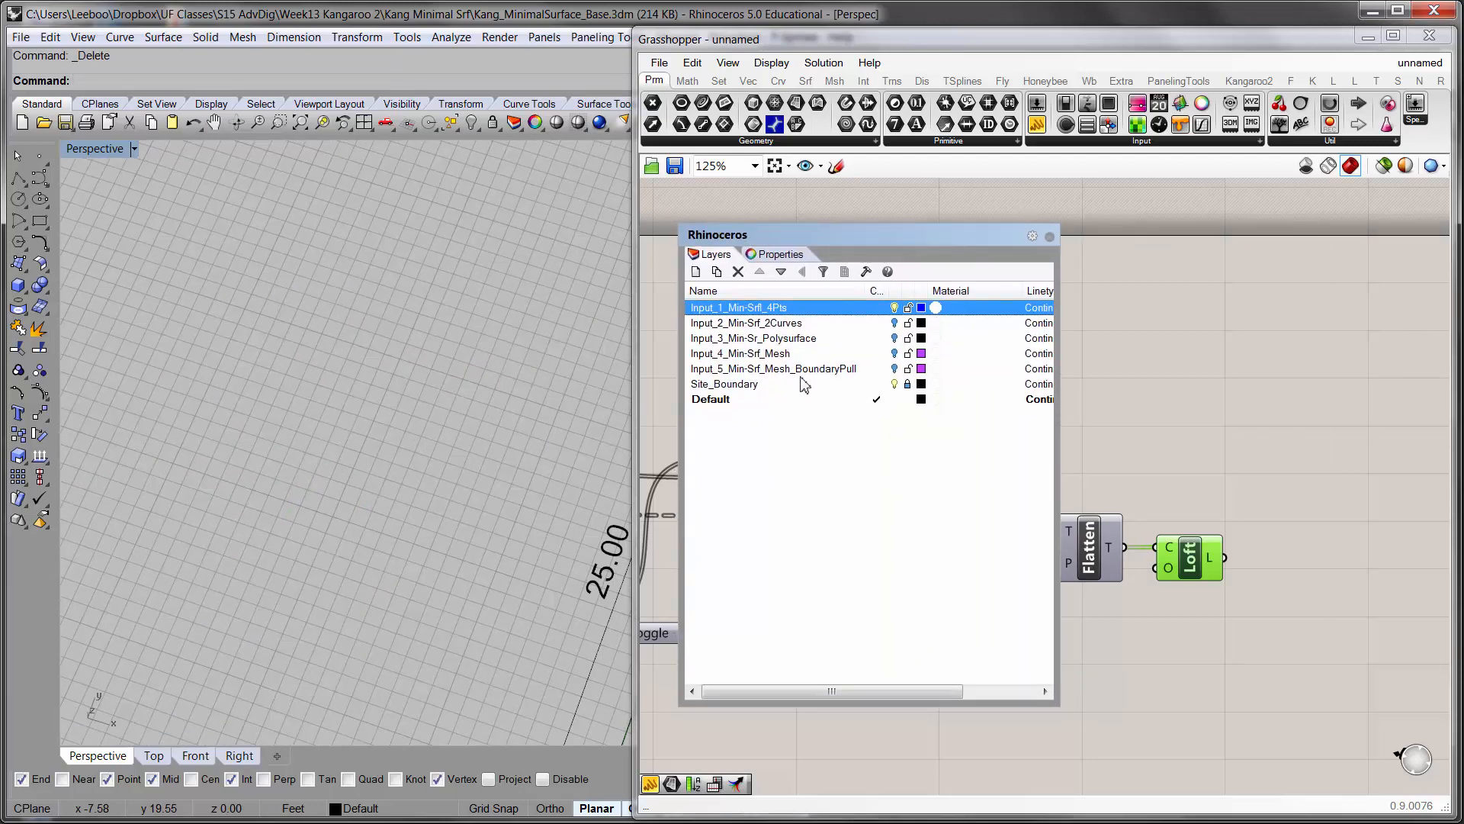
{"action": "left_click", "coordinate": [895, 307]}
{"action": "left_click", "coordinate": [896, 323]}
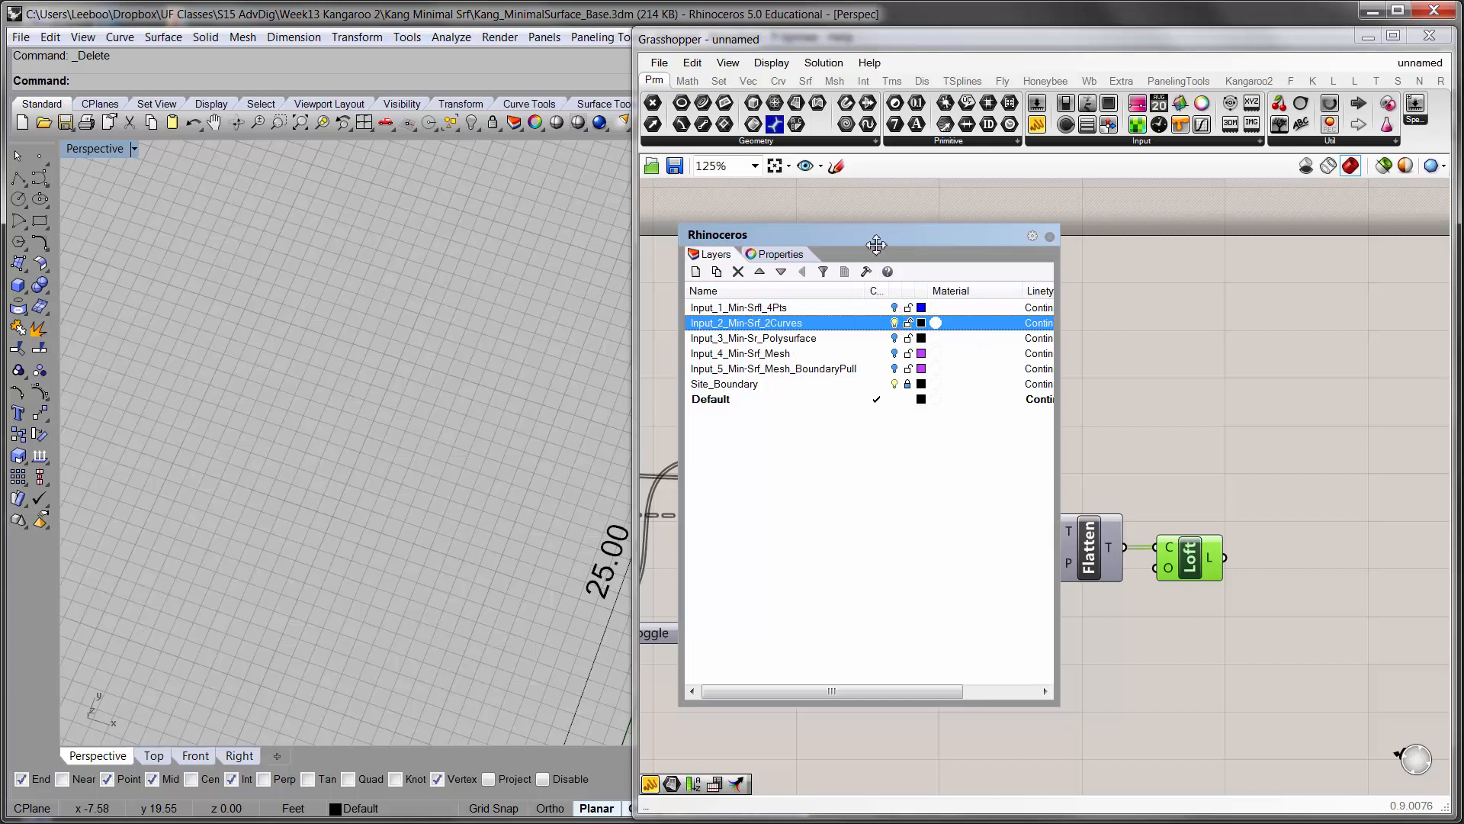
{"action": "left_click_drag", "start_coordinate": [876, 244], "coordinate": [1463, 242]}
- Set the Boolean toggle feeding Kangaroo's SimulationReset input to True
{"action": "scroll", "coordinate": [1038, 372], "scroll_direction": "down", "scroll_amount": 5}
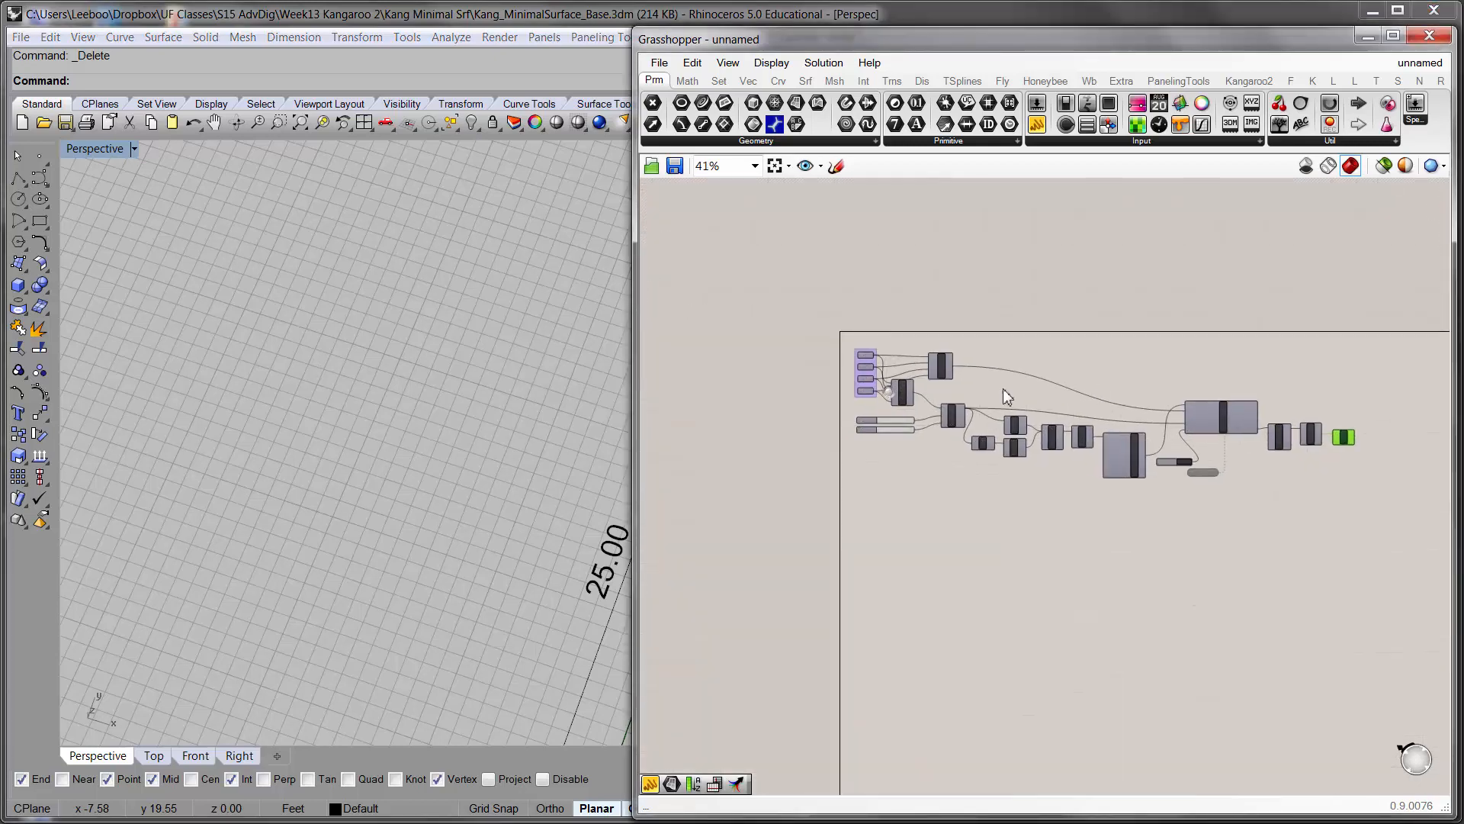
{"action": "scroll", "coordinate": [457, 382], "scroll_direction": "up", "scroll_amount": 3}
{"action": "scroll", "coordinate": [1230, 481], "scroll_direction": "up", "scroll_amount": 5}
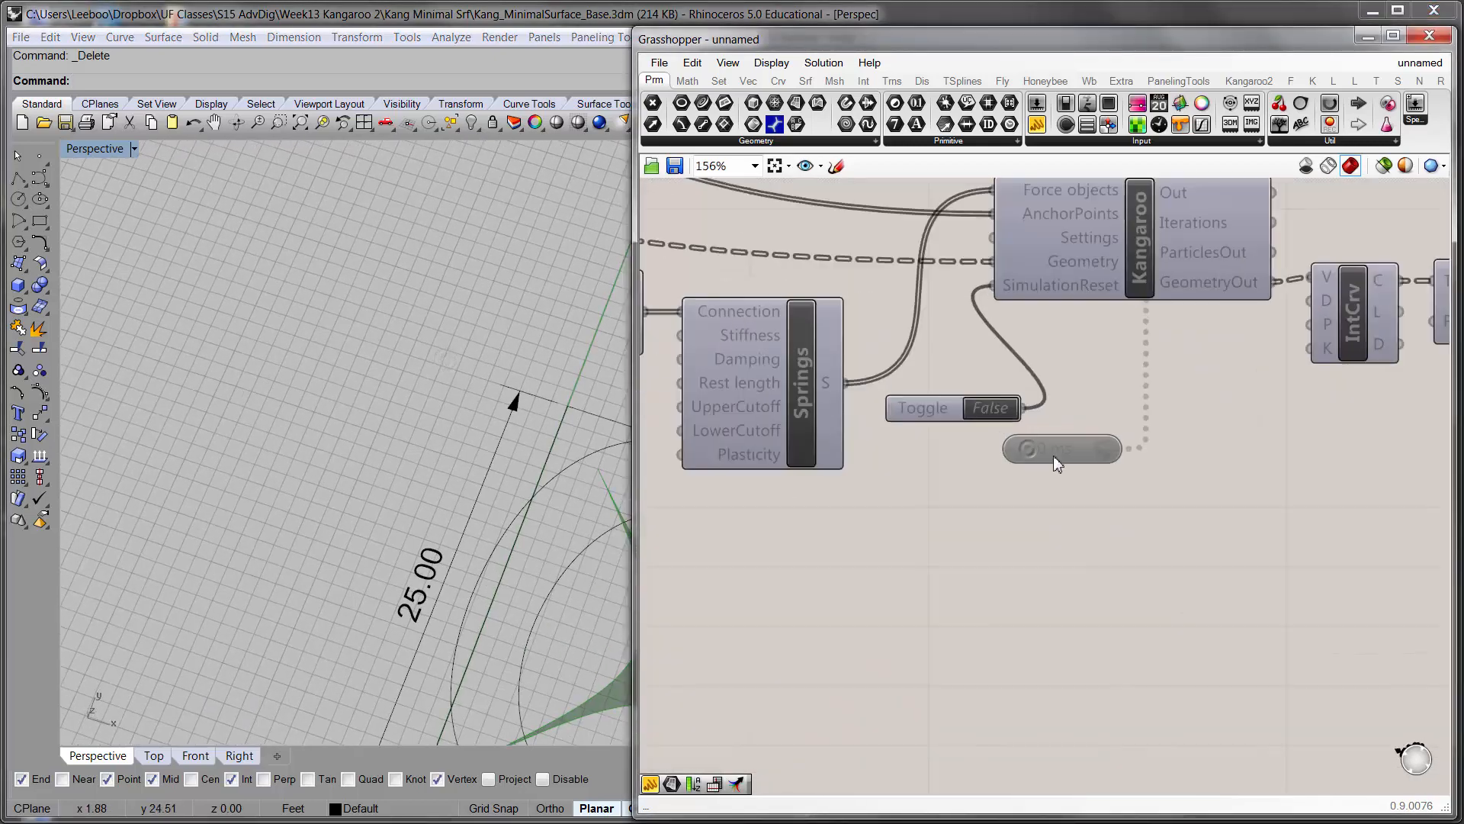
{"action": "left_click", "coordinate": [990, 408]}
- Examine the two closed input curves in the Rhino viewport against the current four-point surface
{"action": "scroll", "coordinate": [382, 412], "scroll_direction": "down", "scroll_amount": 5}
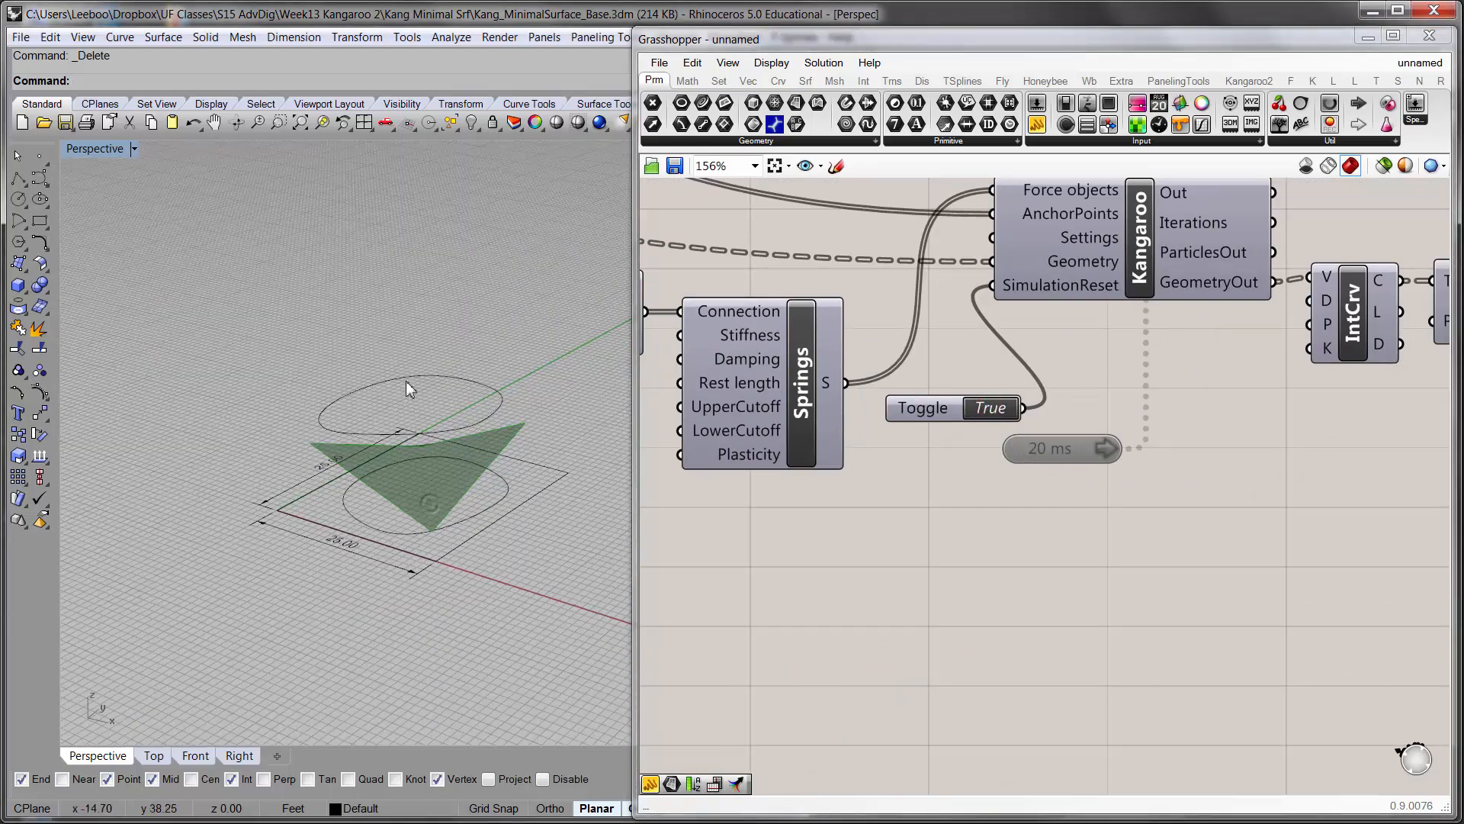
{"action": "scroll", "coordinate": [405, 381], "scroll_direction": "up", "scroll_amount": 3}
{"action": "scroll", "coordinate": [900, 421], "scroll_direction": "down", "scroll_amount": 4}
{"action": "scroll", "coordinate": [931, 431], "scroll_direction": "up", "scroll_amount": 3}
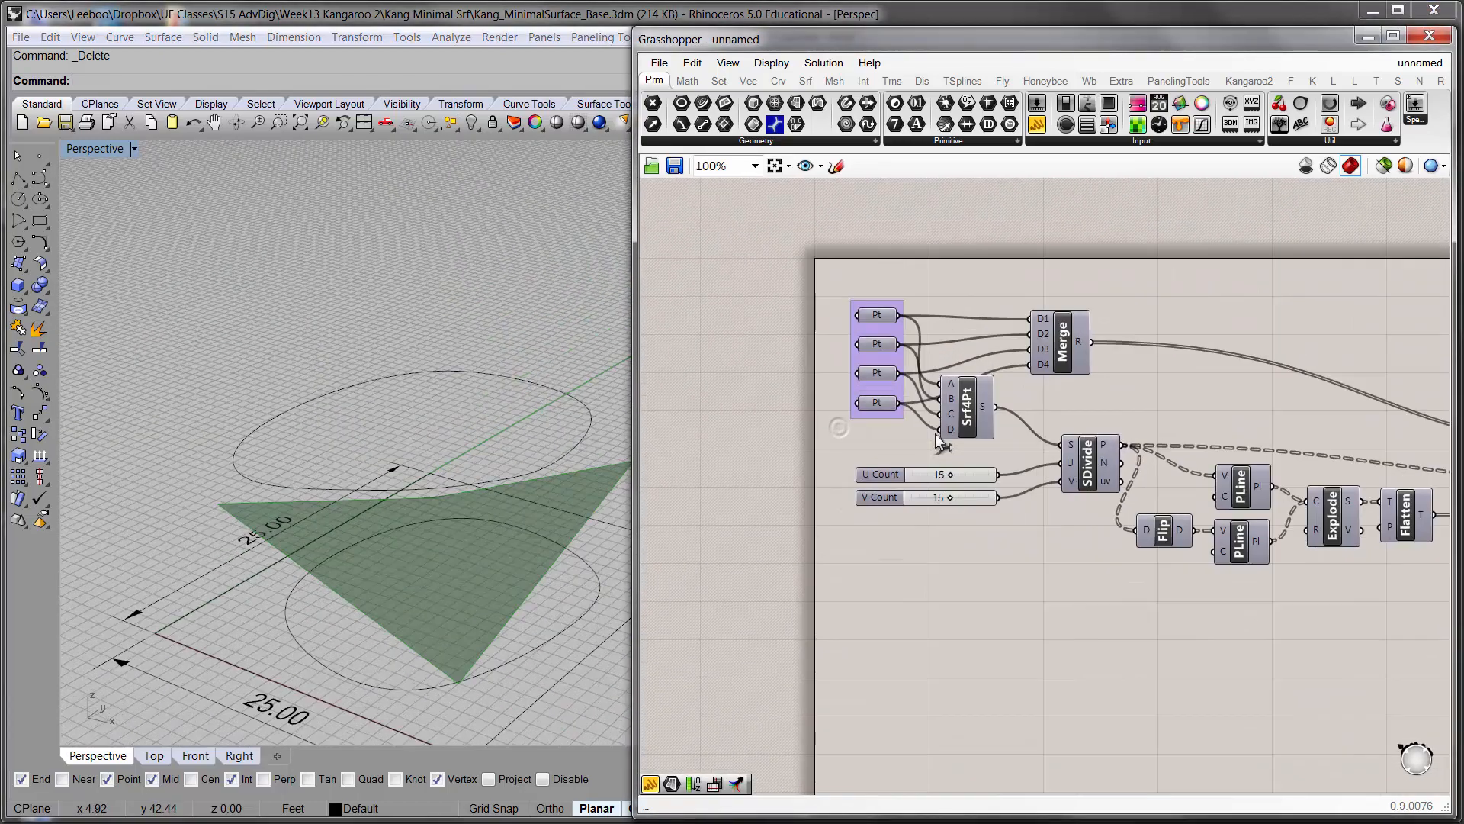
{"action": "right_click_drag", "start_coordinate": [935, 434], "coordinate": [938, 507]}
{"action": "mouse_move", "coordinate": [379, 497]}
{"action": "right_mouse_down"}
{"action": "mouse_move", "coordinate": [378, 474]}
{"action": "mouse_move", "coordinate": [380, 486]}
{"action": "right_mouse_up"}
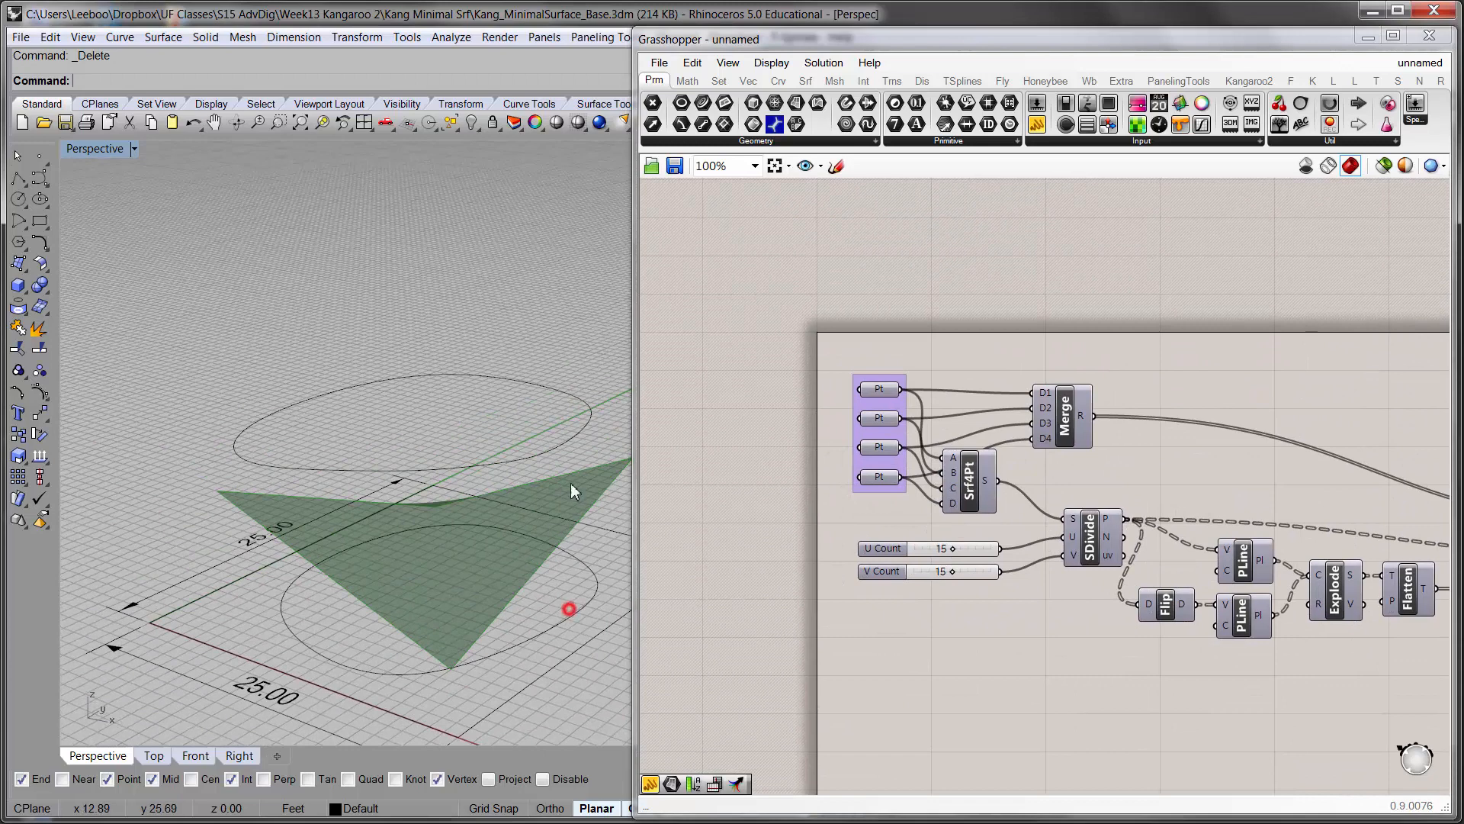
{"action": "left_click", "coordinate": [572, 443]}
{"action": "left_click", "coordinate": [594, 602]}
- Add a Curve parameter to the canvas above the group of four Point parameters
{"action": "left_click", "coordinate": [874, 335]}
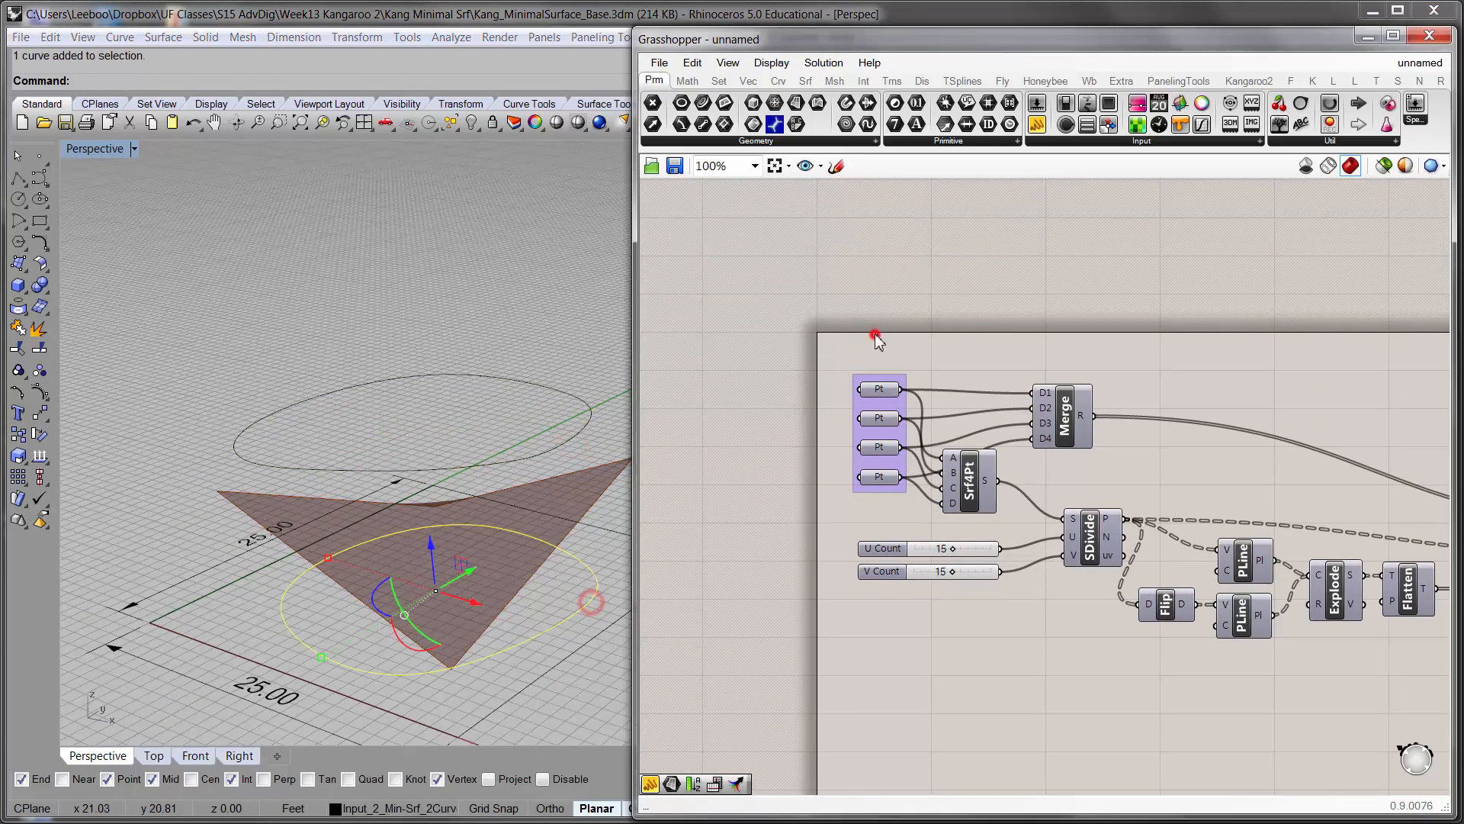
{"action": "right_click_drag", "start_coordinate": [875, 341], "coordinate": [812, 369]}
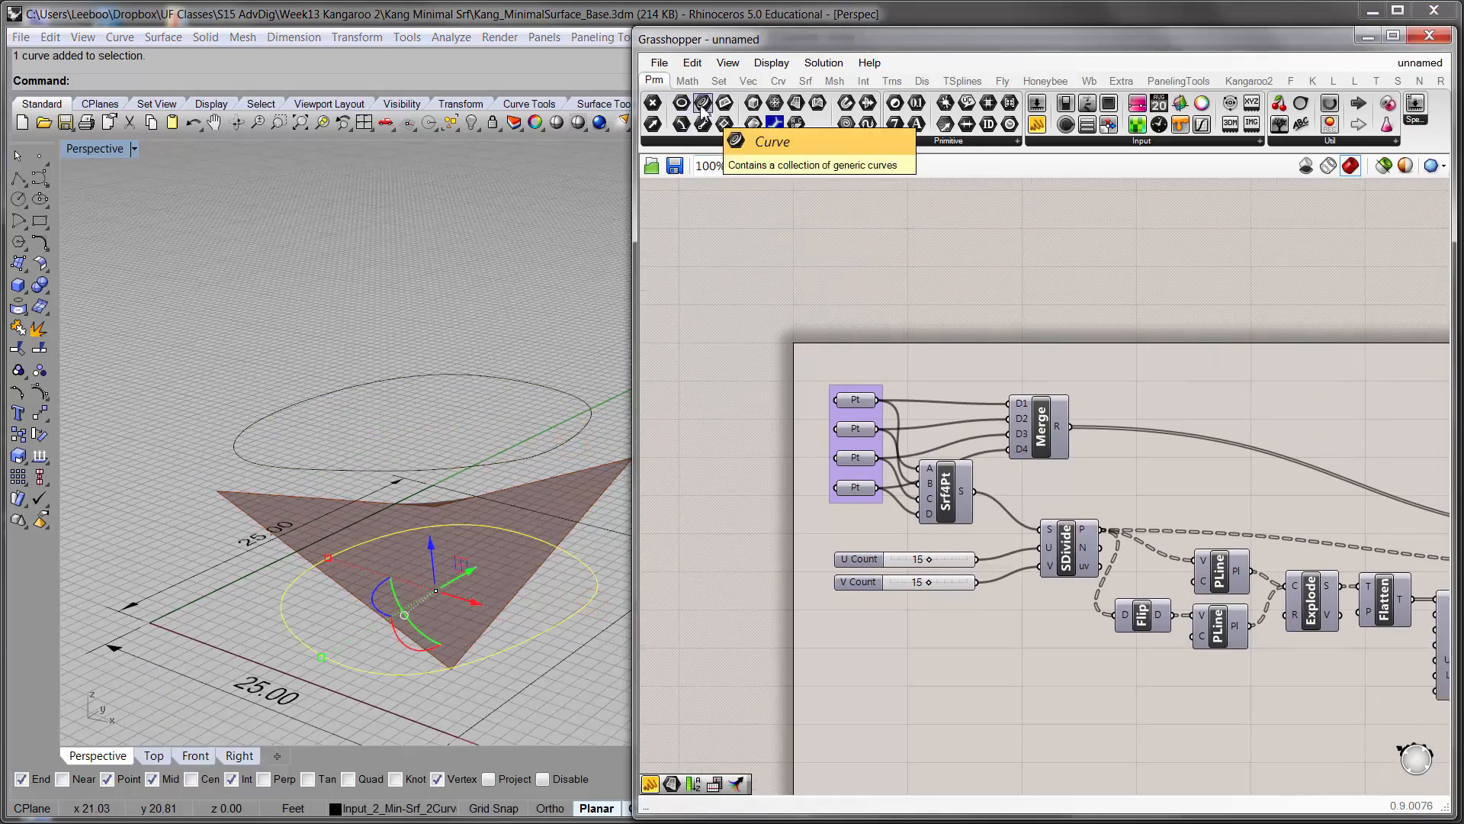
{"action": "left_click_drag", "start_coordinate": [703, 109], "coordinate": [846, 358]}
{"action": "scroll", "coordinate": [862, 355], "scroll_direction": "up", "scroll_amount": 3}
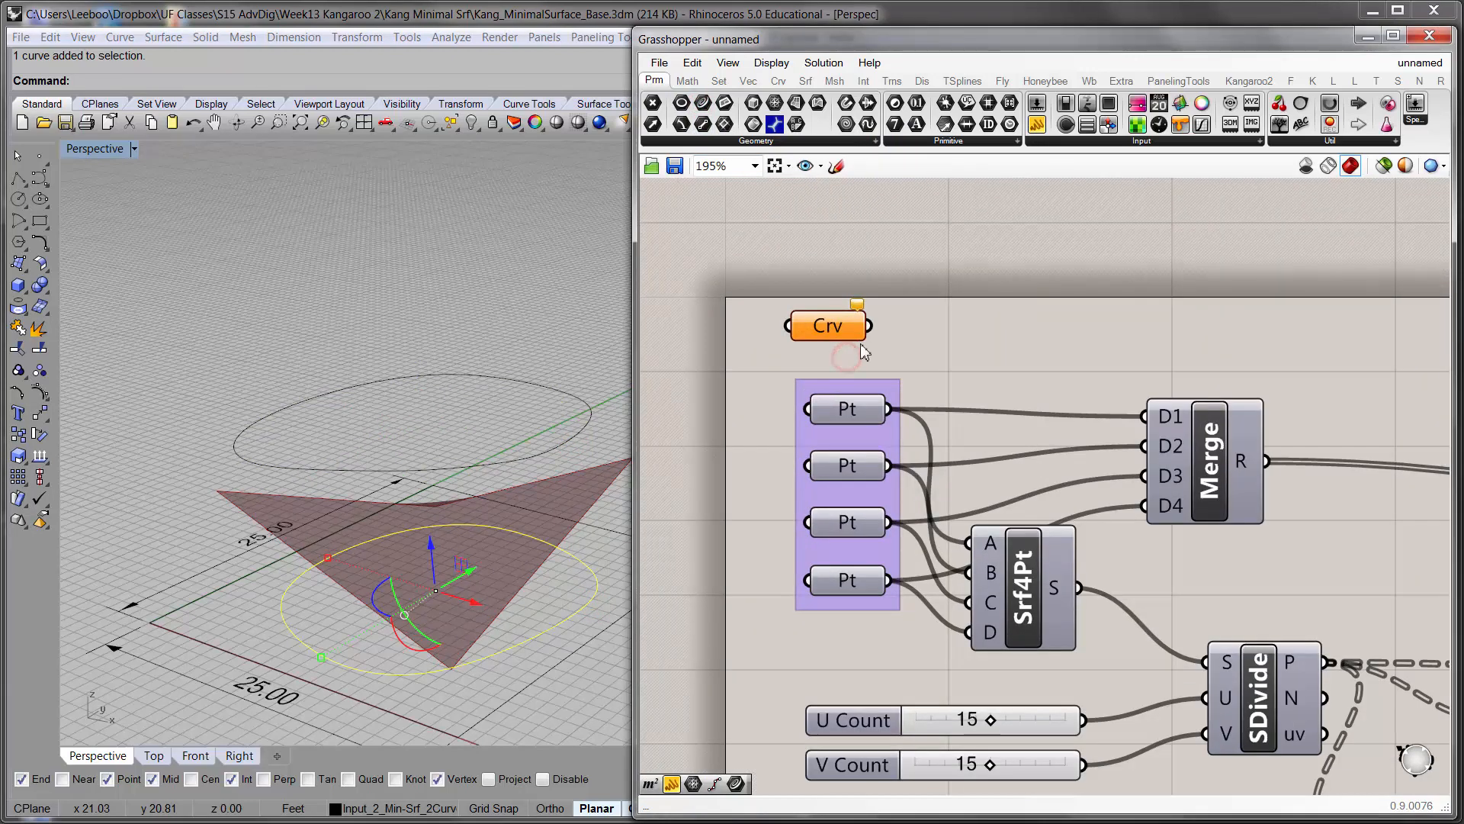
{"action": "scroll", "coordinate": [839, 305], "scroll_direction": "down", "scroll_amount": 3}
{"action": "right_click_drag", "start_coordinate": [831, 296], "coordinate": [811, 386]}
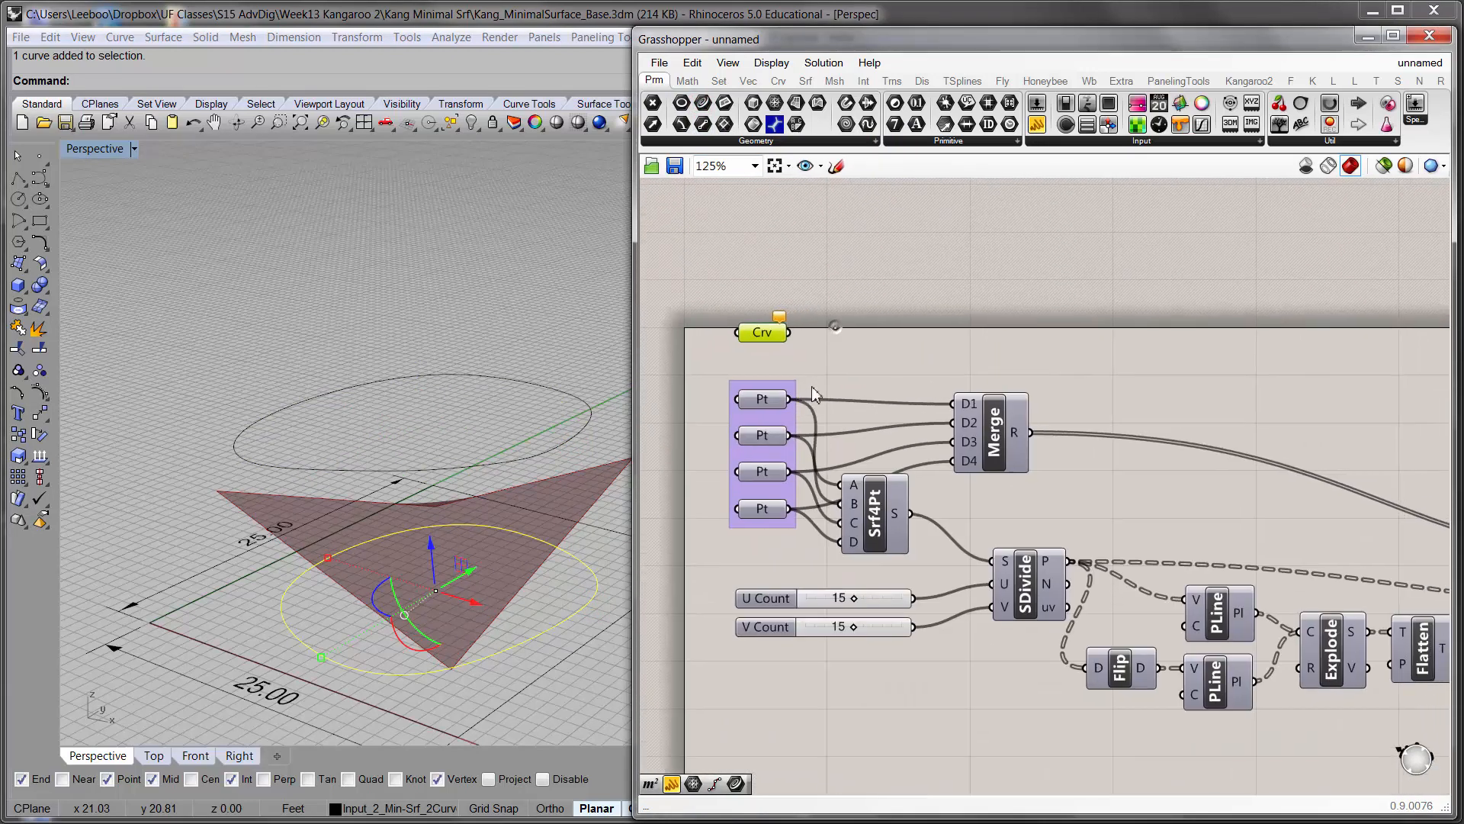
- Delete the four grouped Point parameters, the Merge component and the Srf4Pt component
{"action": "left_click", "coordinate": [1002, 423]}
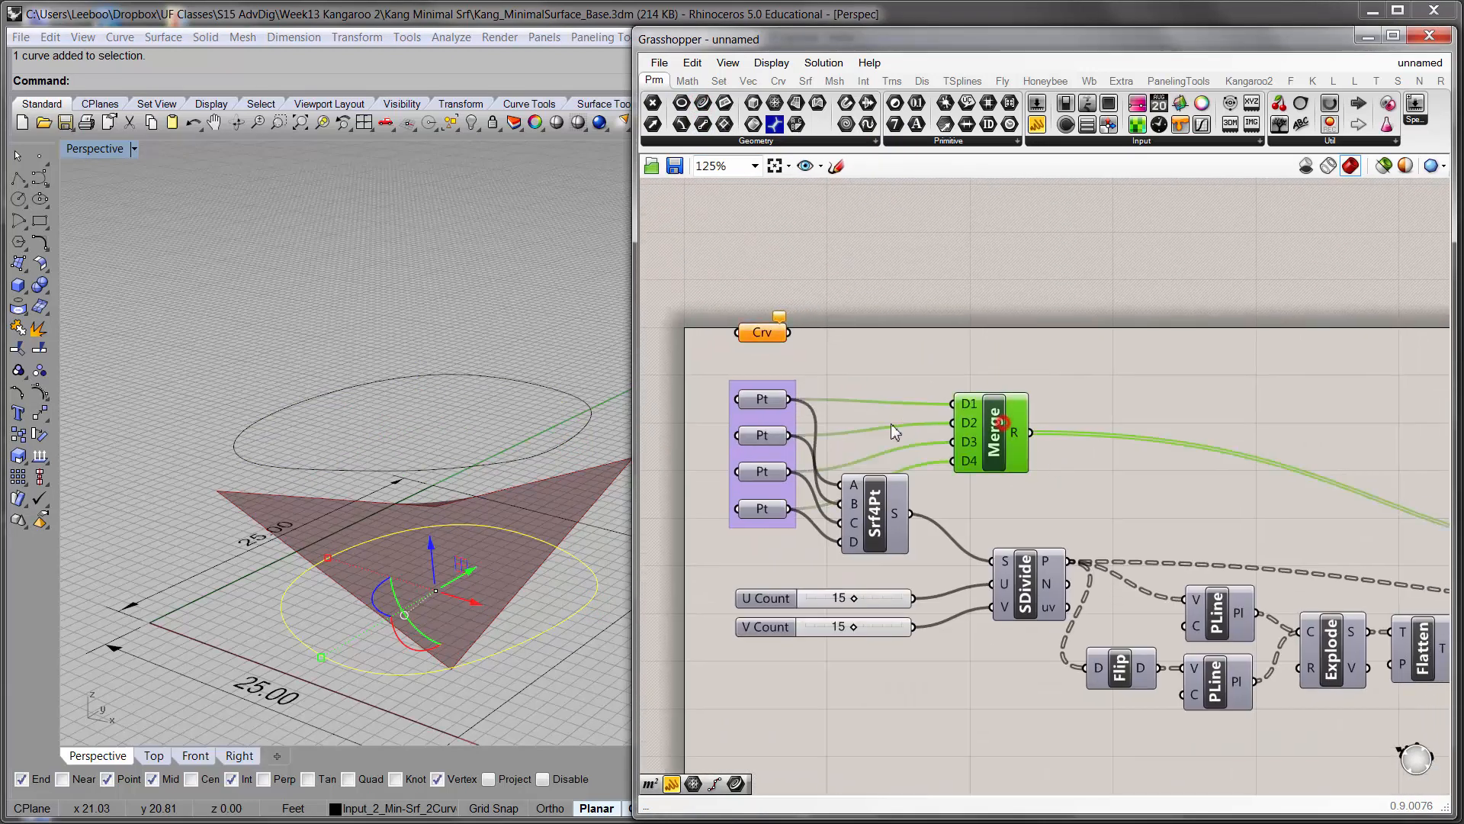
{"action": "left_click_drag", "start_coordinate": [789, 568], "coordinate": [786, 557], "text": "shift"}
{"action": "key", "text": "Delete"}
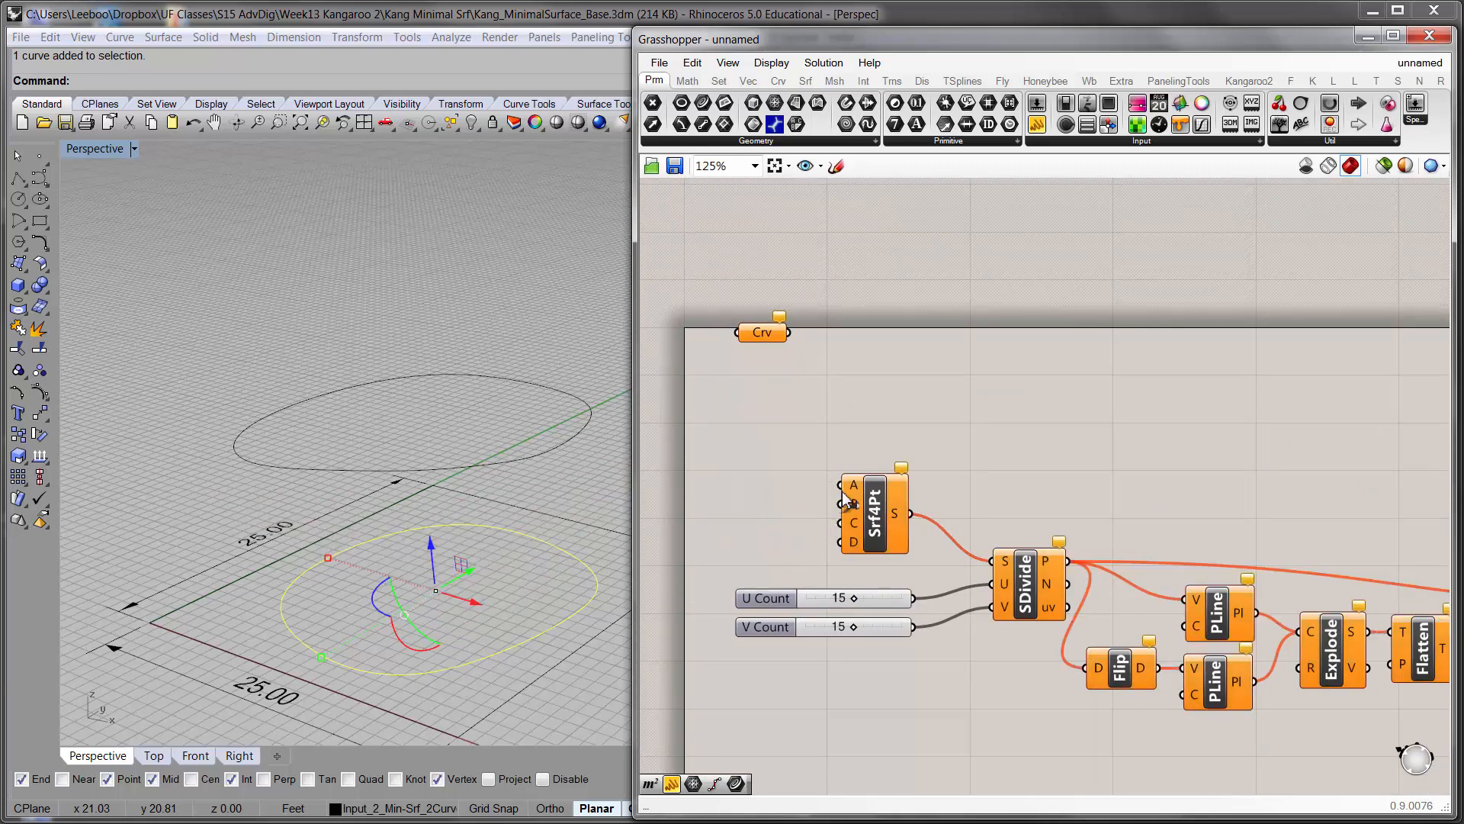
{"action": "left_click", "coordinate": [876, 521]}
{"action": "key", "text": "Delete"}
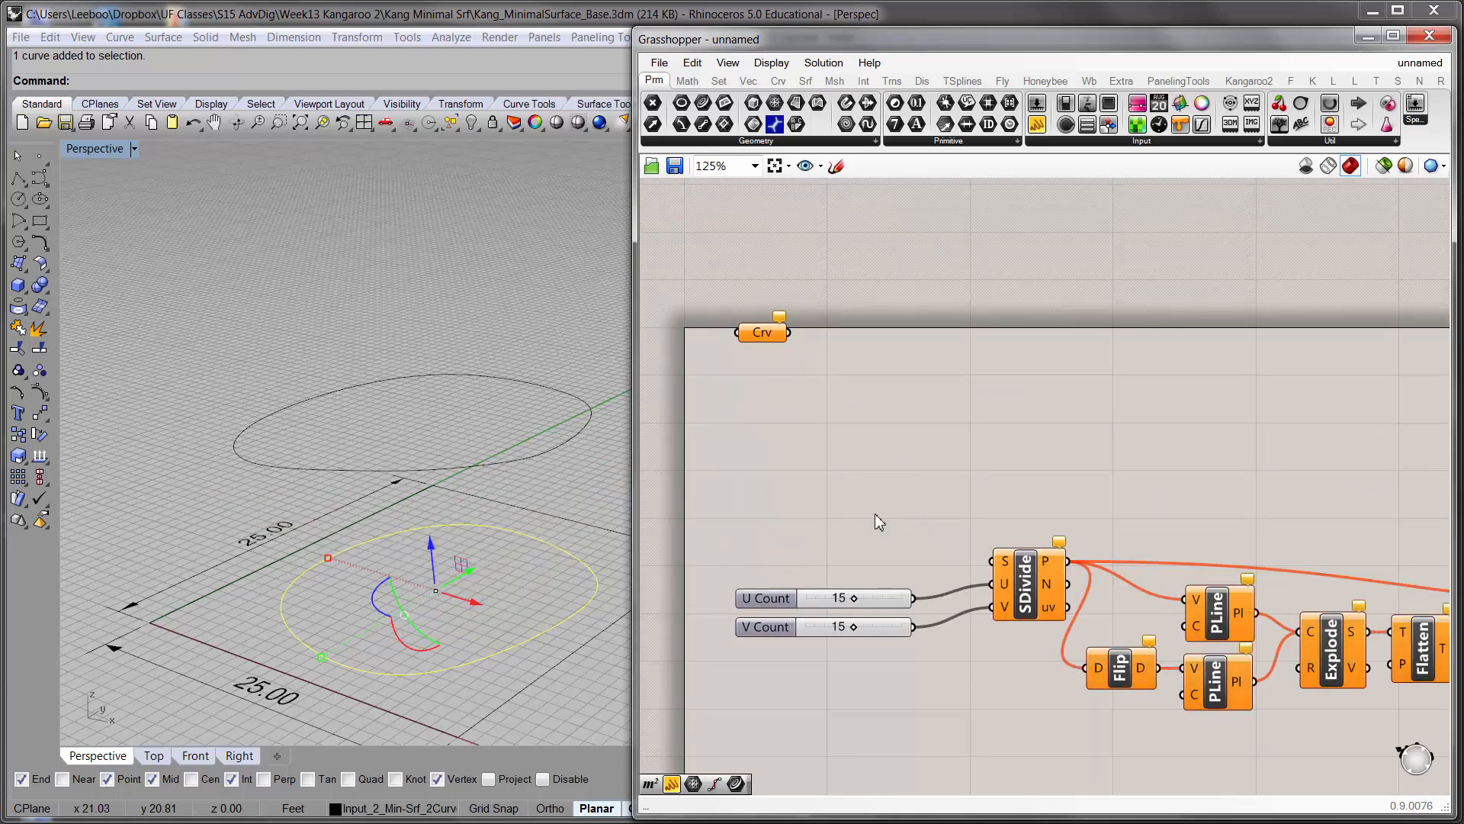
- Try to reference multiple Rhino curves in the Curve parameter while the lower closed curve is preselected
{"action": "right_click_drag", "start_coordinate": [844, 450], "coordinate": [869, 367]}
{"action": "left_click_drag", "start_coordinate": [788, 252], "coordinate": [785, 336]}
{"action": "right_click", "coordinate": [785, 336]}
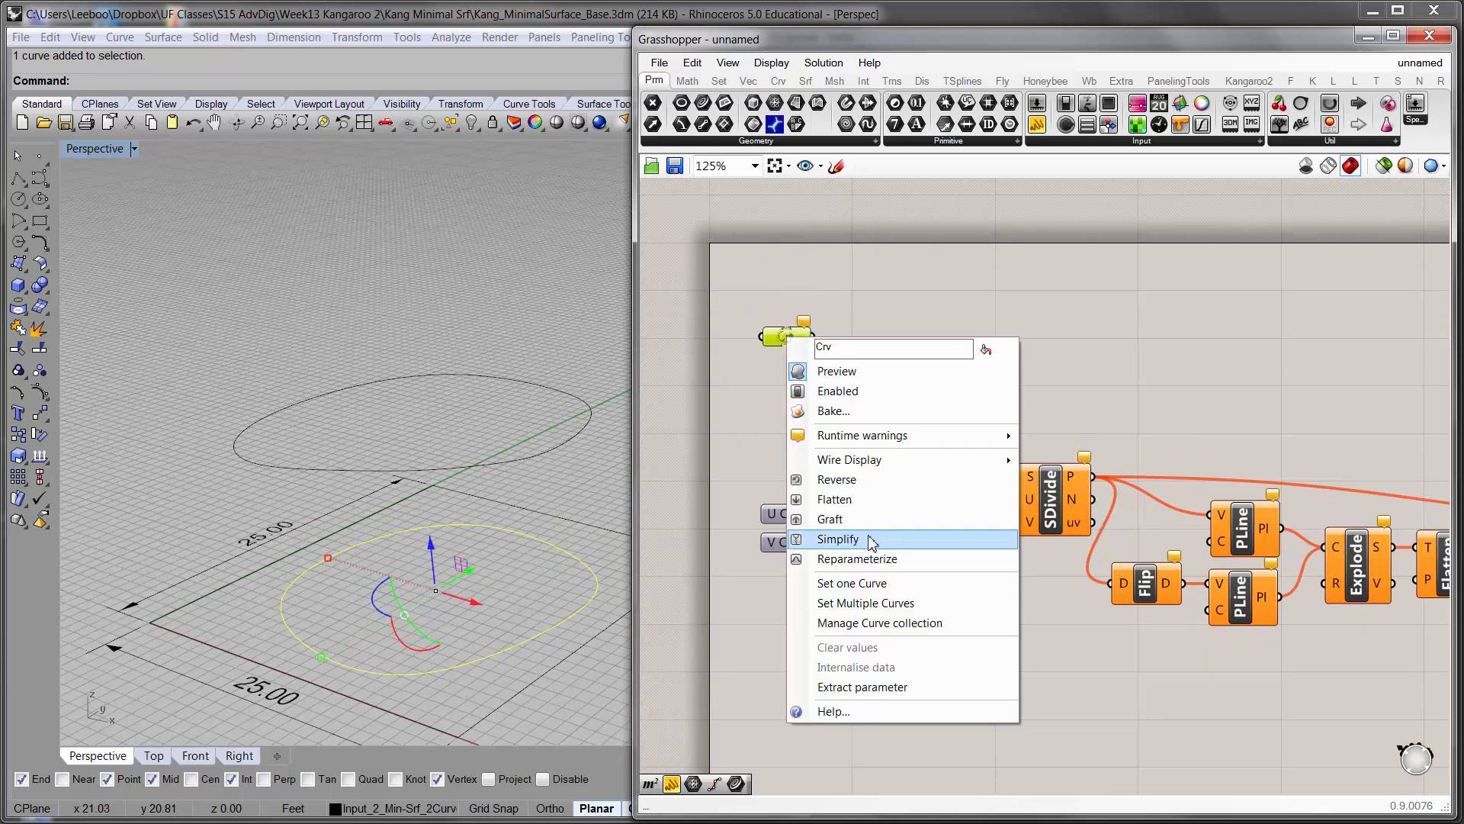
{"action": "left_click", "coordinate": [876, 602]}
{"action": "left_click", "coordinate": [562, 307]}
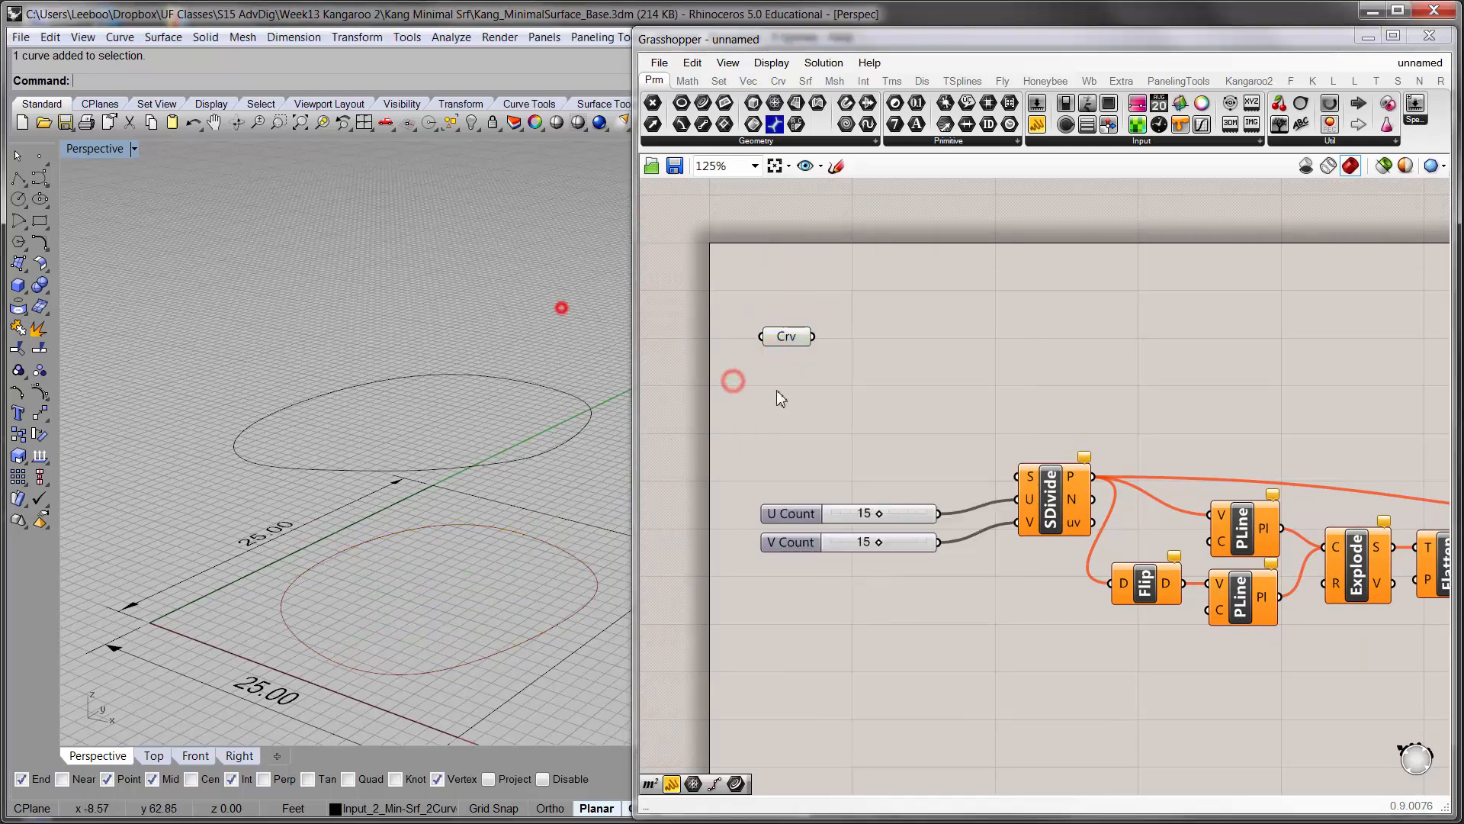
{"action": "left_click", "coordinate": [801, 393]}
- Reference the upper and lower closed curves in the Curve parameter and place it near the canvas's upper corner
{"action": "right_click", "coordinate": [793, 338]}
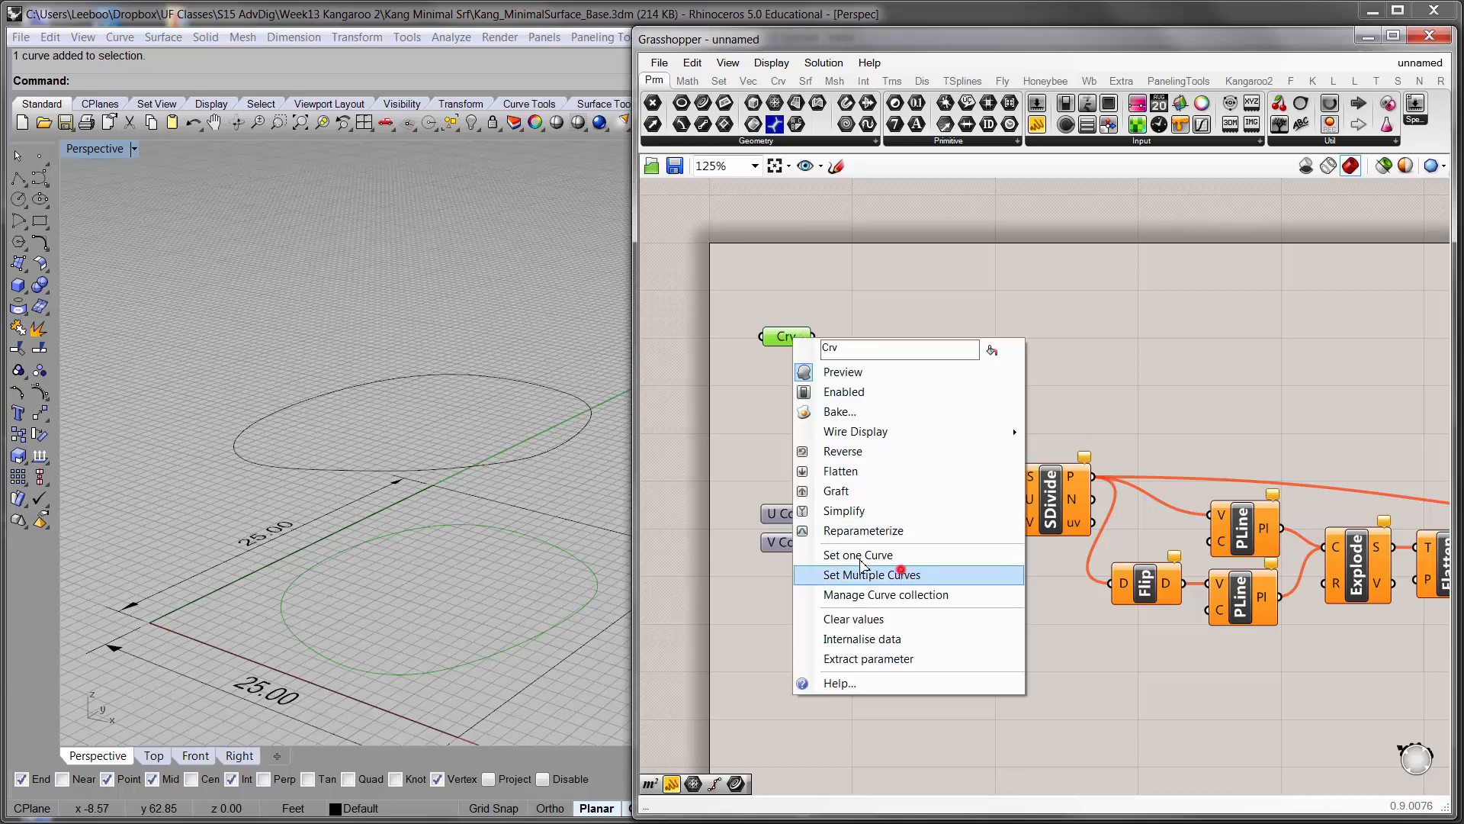
{"action": "left_click", "coordinate": [902, 575]}
{"action": "left_click", "coordinate": [592, 422]}
{"action": "left_click", "coordinate": [596, 576]}
{"action": "key", "text": "Return"}
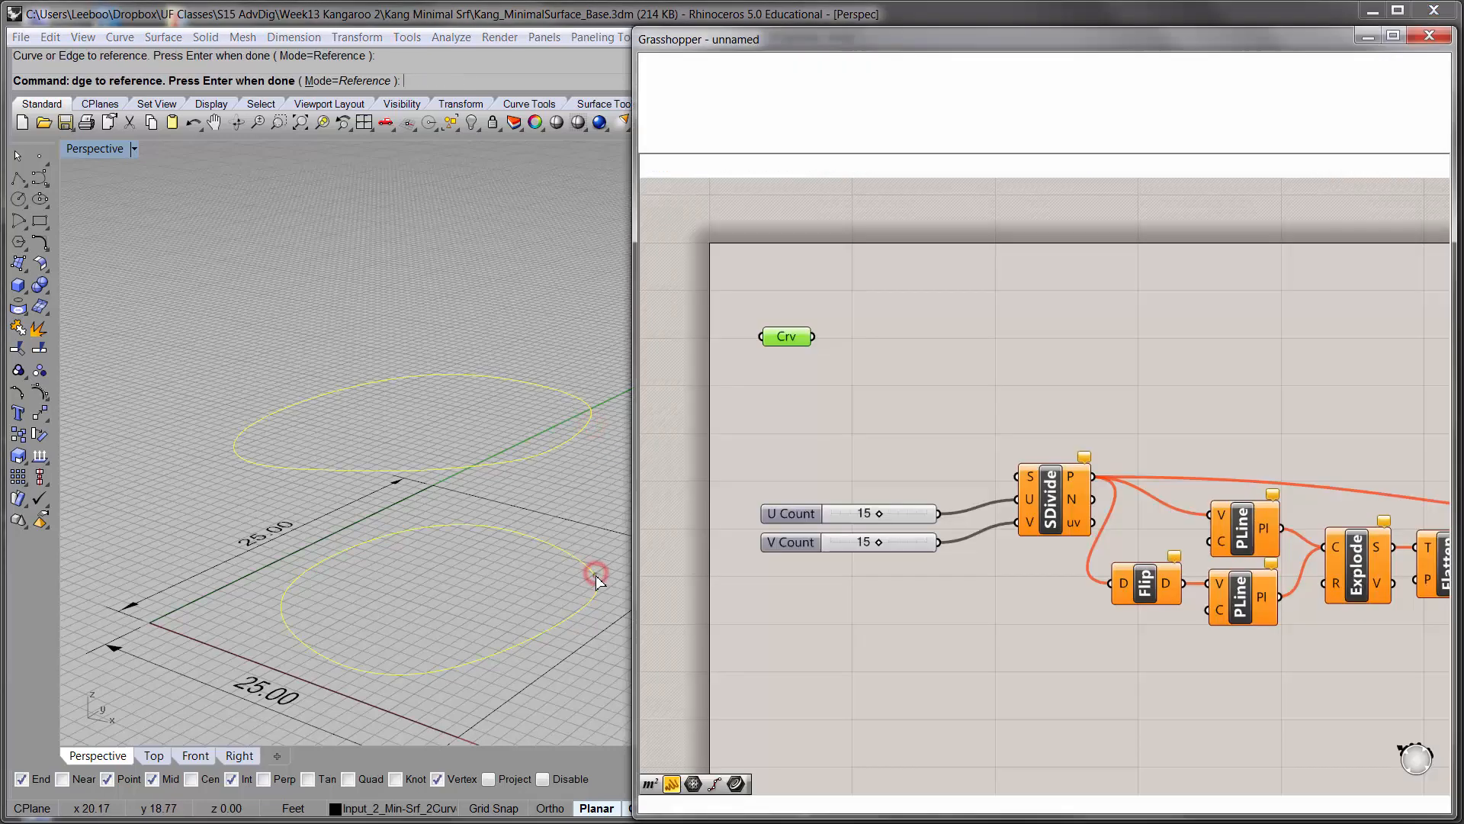
{"action": "left_click_drag", "start_coordinate": [791, 347], "coordinate": [774, 309]}
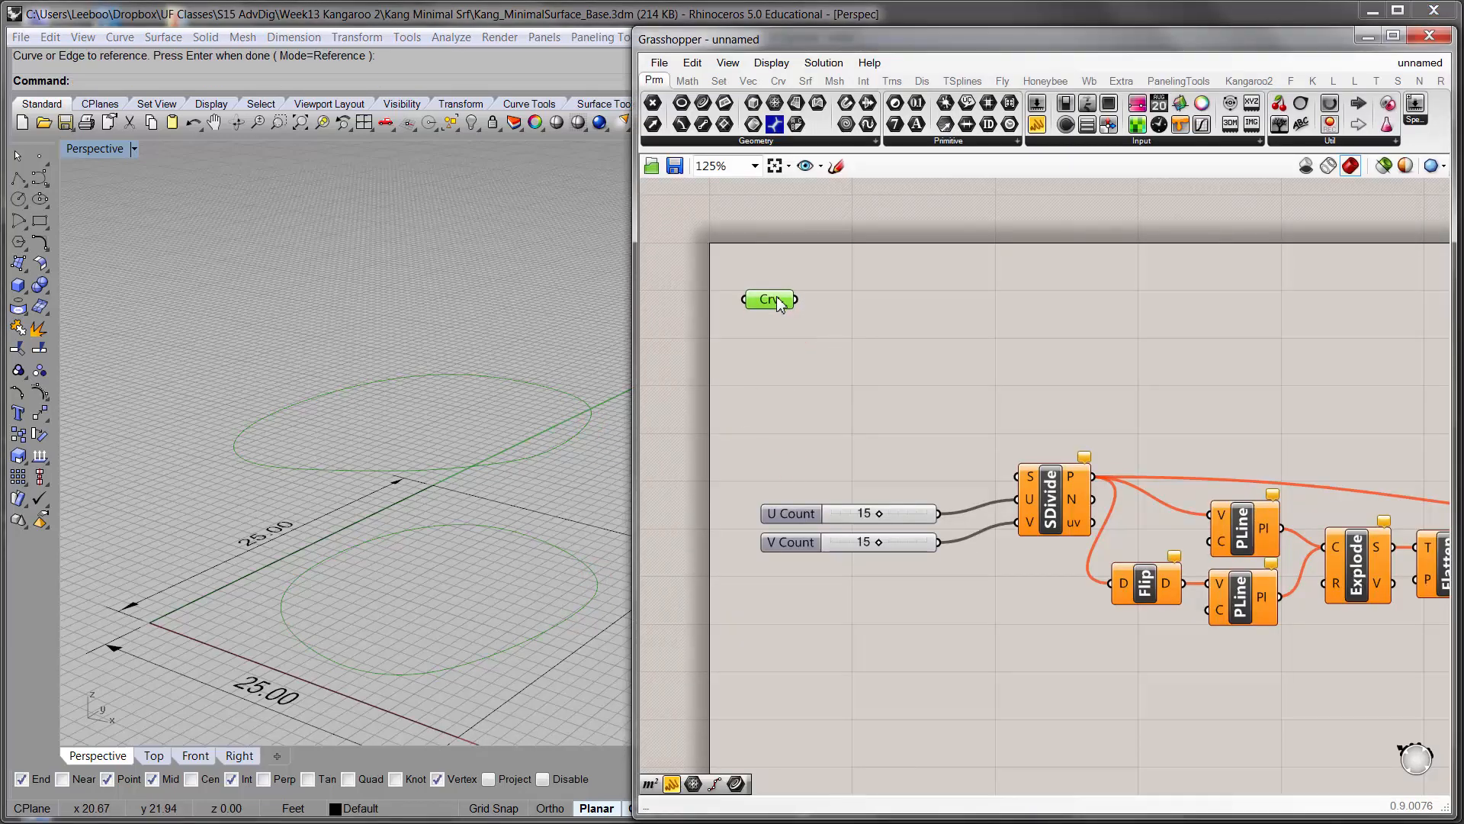
- Add a Loft component beside the Curve parameter, feed it the curves, and connect its output to SDivide's surface input
{"action": "double_click", "coordinate": [829, 304]}
{"action": "type", "text": "loft"}
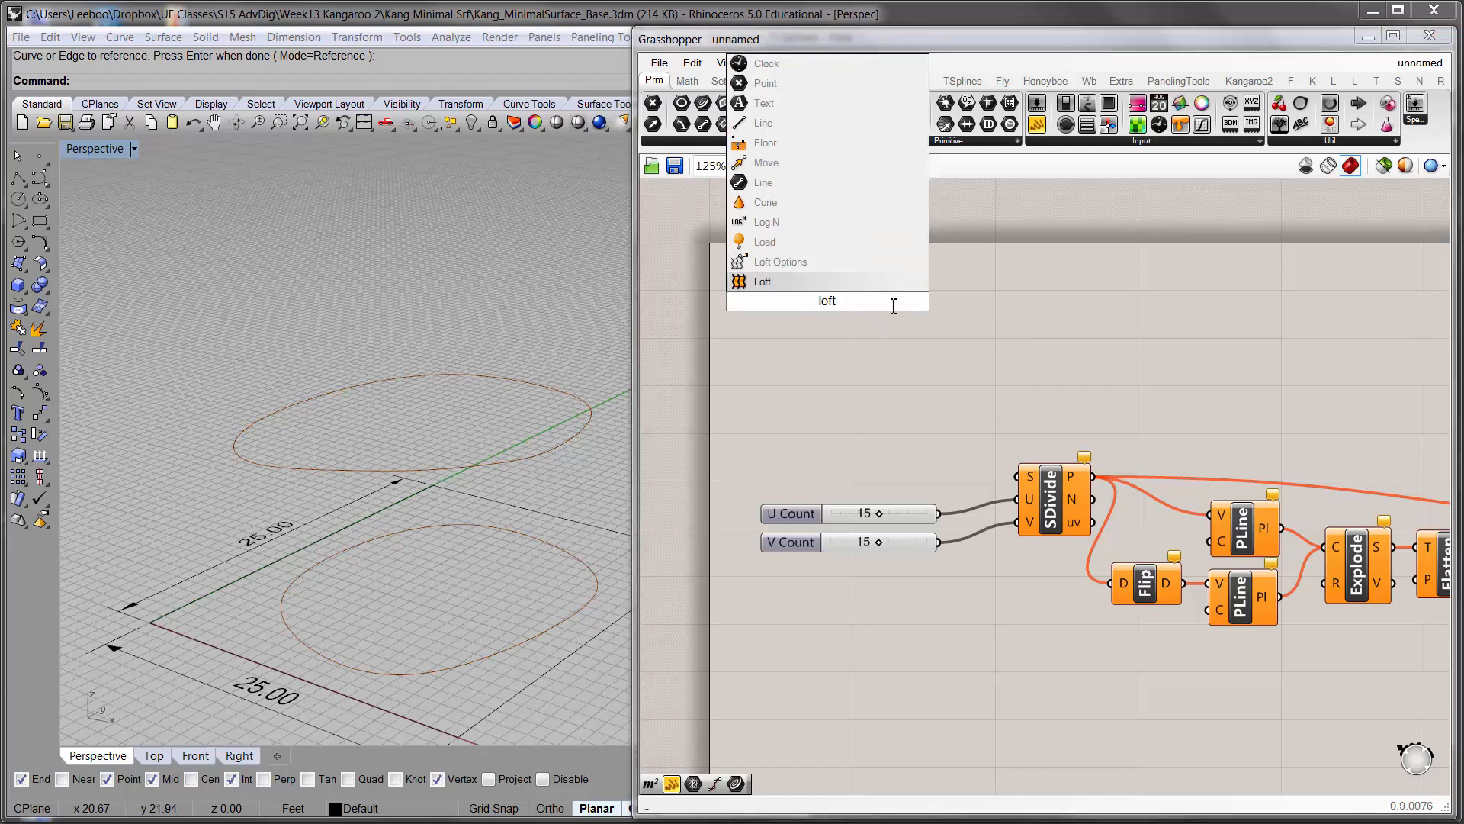
{"action": "left_click", "coordinate": [884, 284]}
{"action": "mouse_move", "coordinate": [811, 294]}
{"action": "left_mouse_down"}
{"action": "mouse_move", "coordinate": [848, 304]}
{"action": "mouse_move", "coordinate": [831, 302]}
{"action": "left_mouse_up"}
{"action": "right_click_drag", "start_coordinate": [509, 534], "coordinate": [448, 386]}
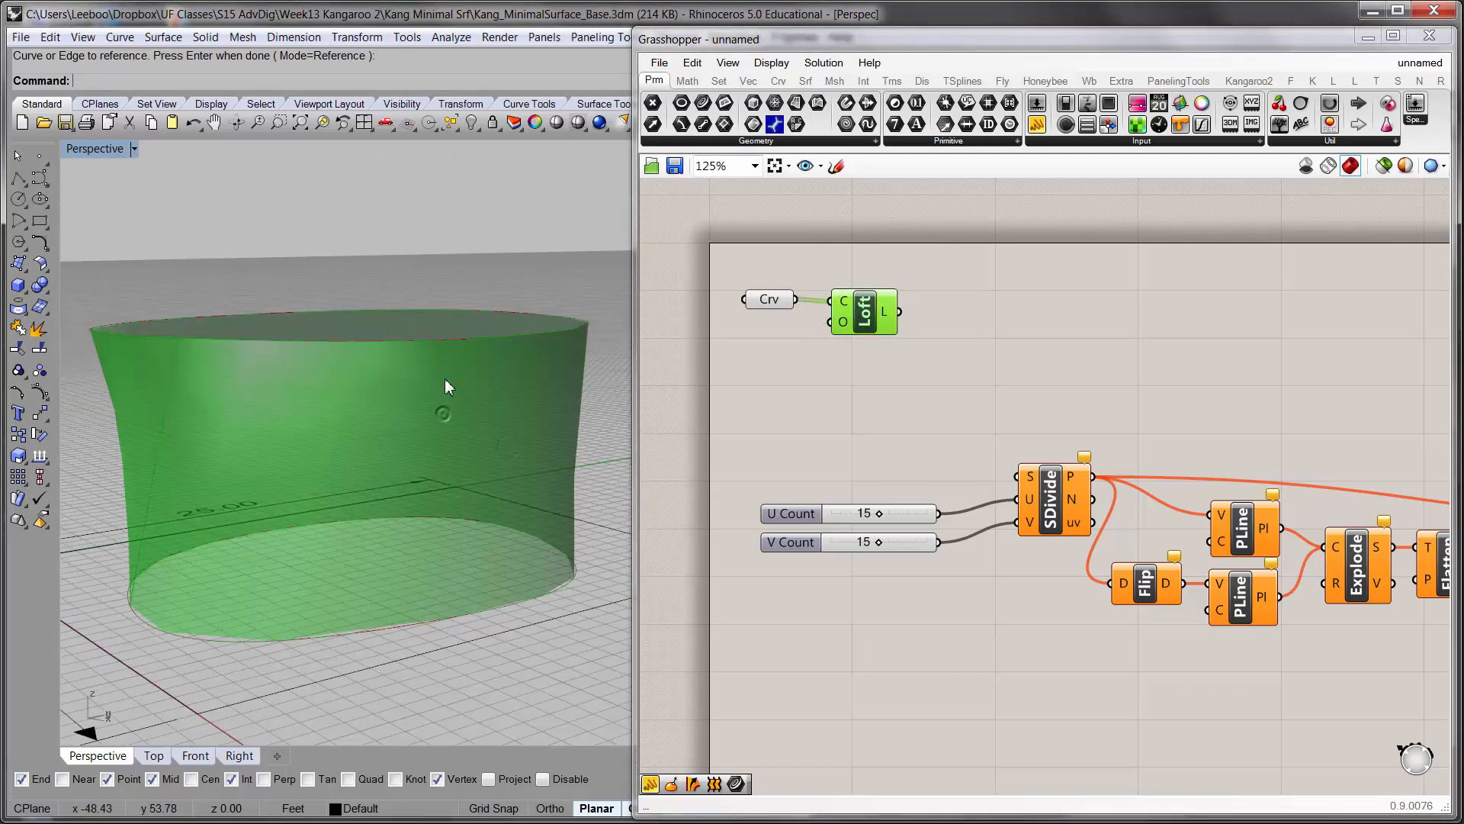
{"action": "left_click_drag", "start_coordinate": [868, 326], "coordinate": [854, 326]}
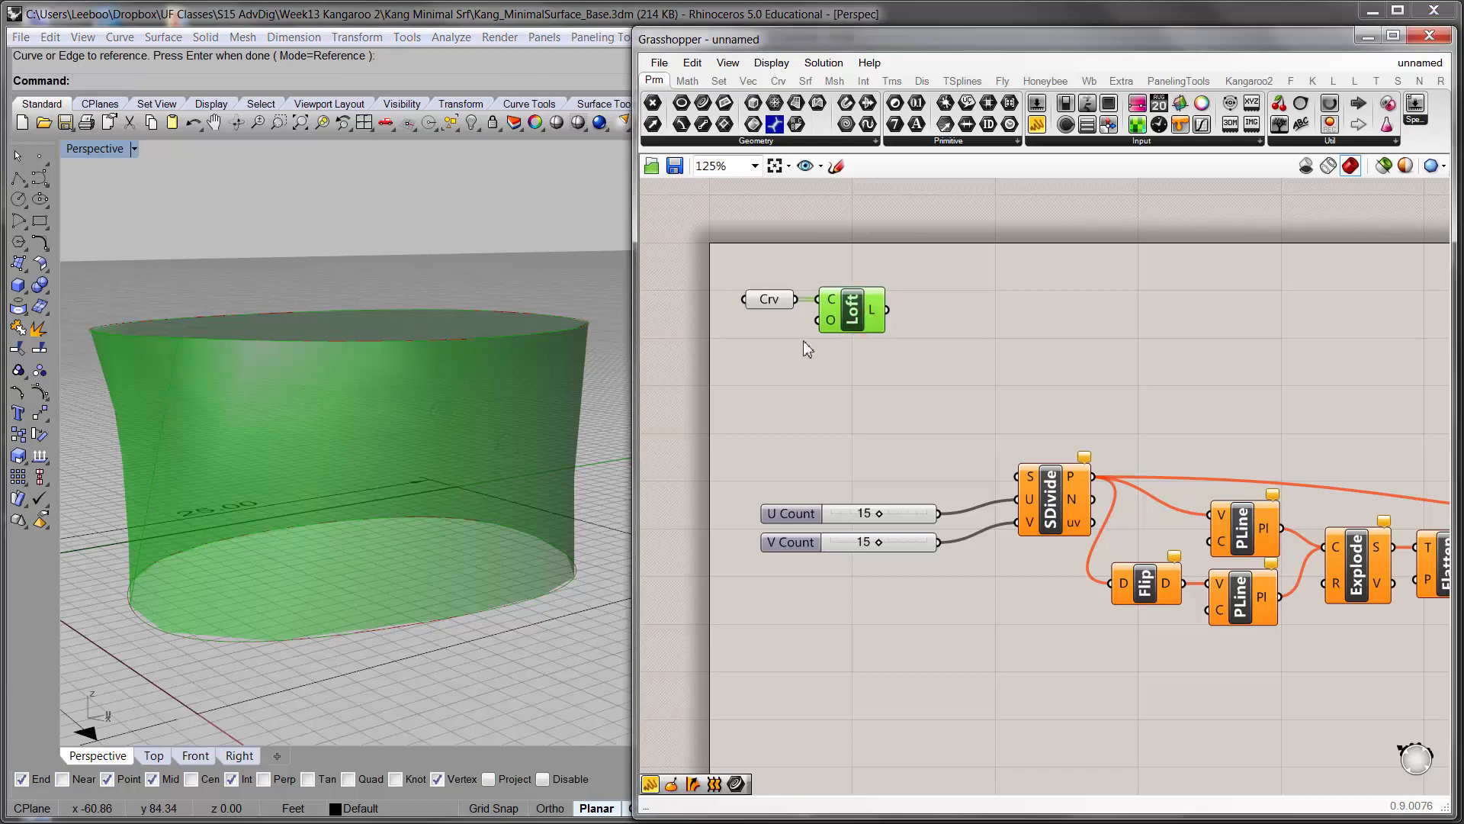
{"action": "left_click", "coordinate": [913, 311]}
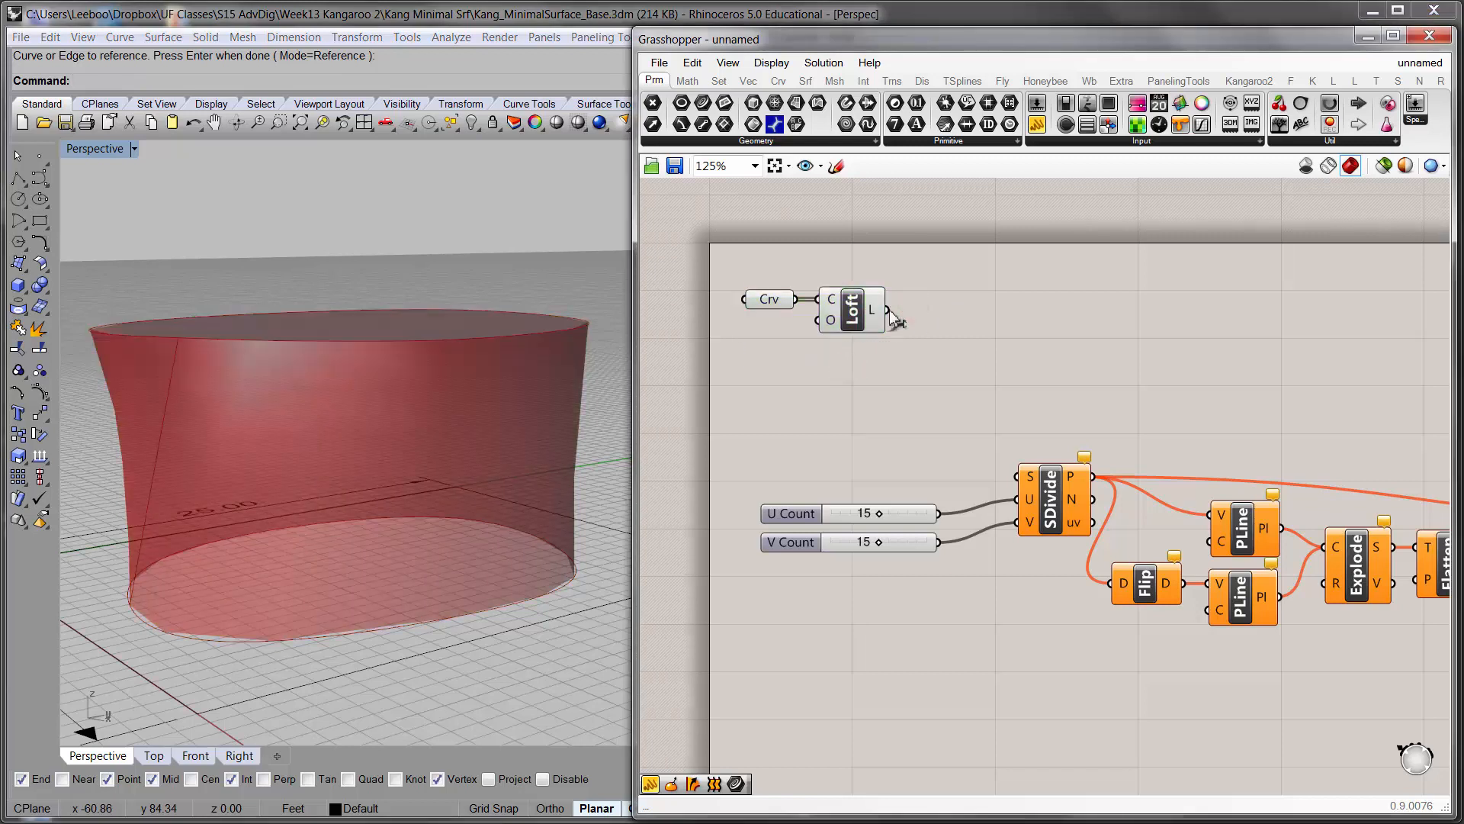
{"action": "left_click_drag", "start_coordinate": [888, 309], "coordinate": [1017, 477]}
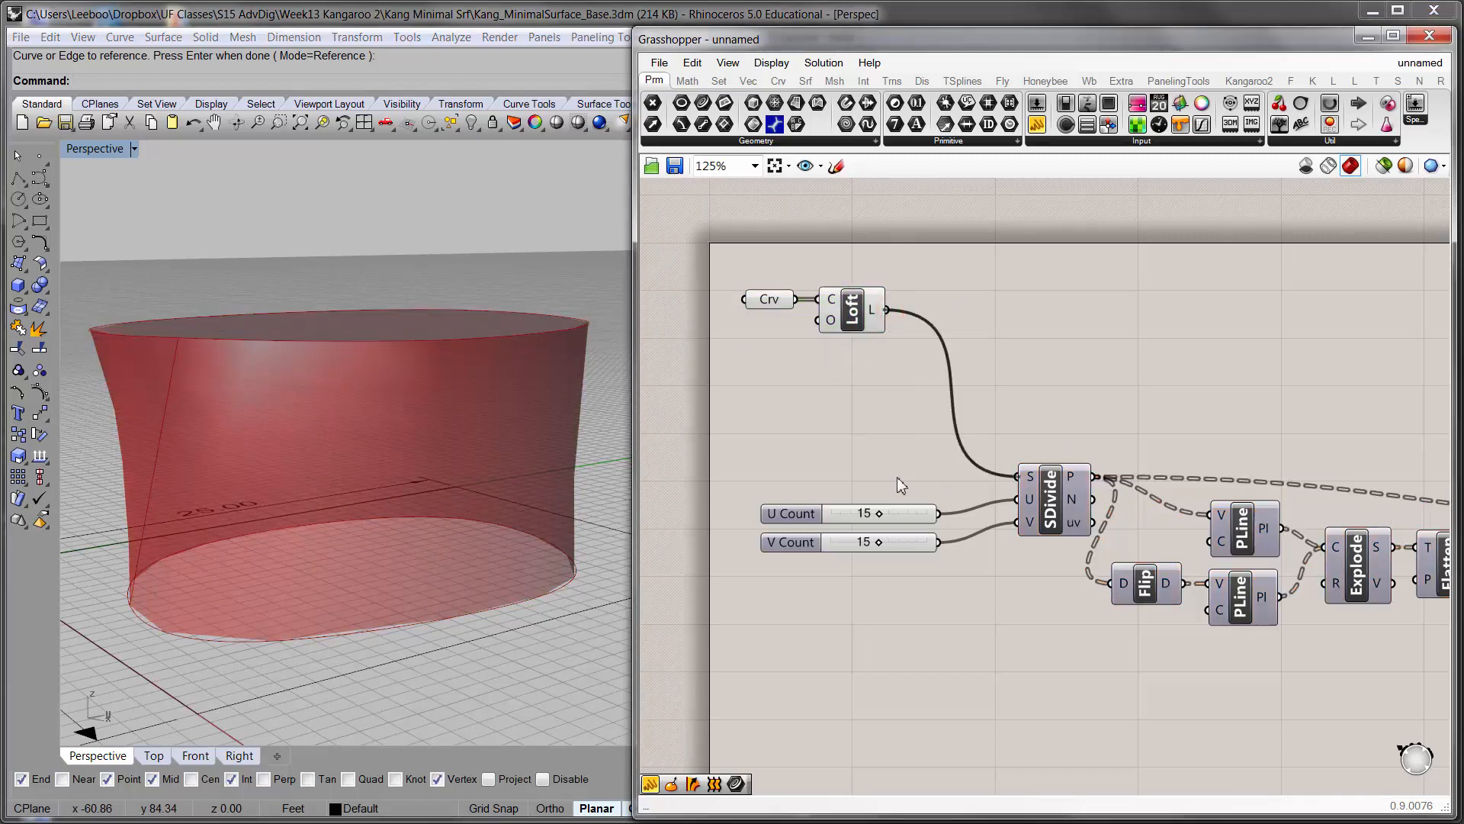
{"action": "left_click", "coordinate": [870, 471]}
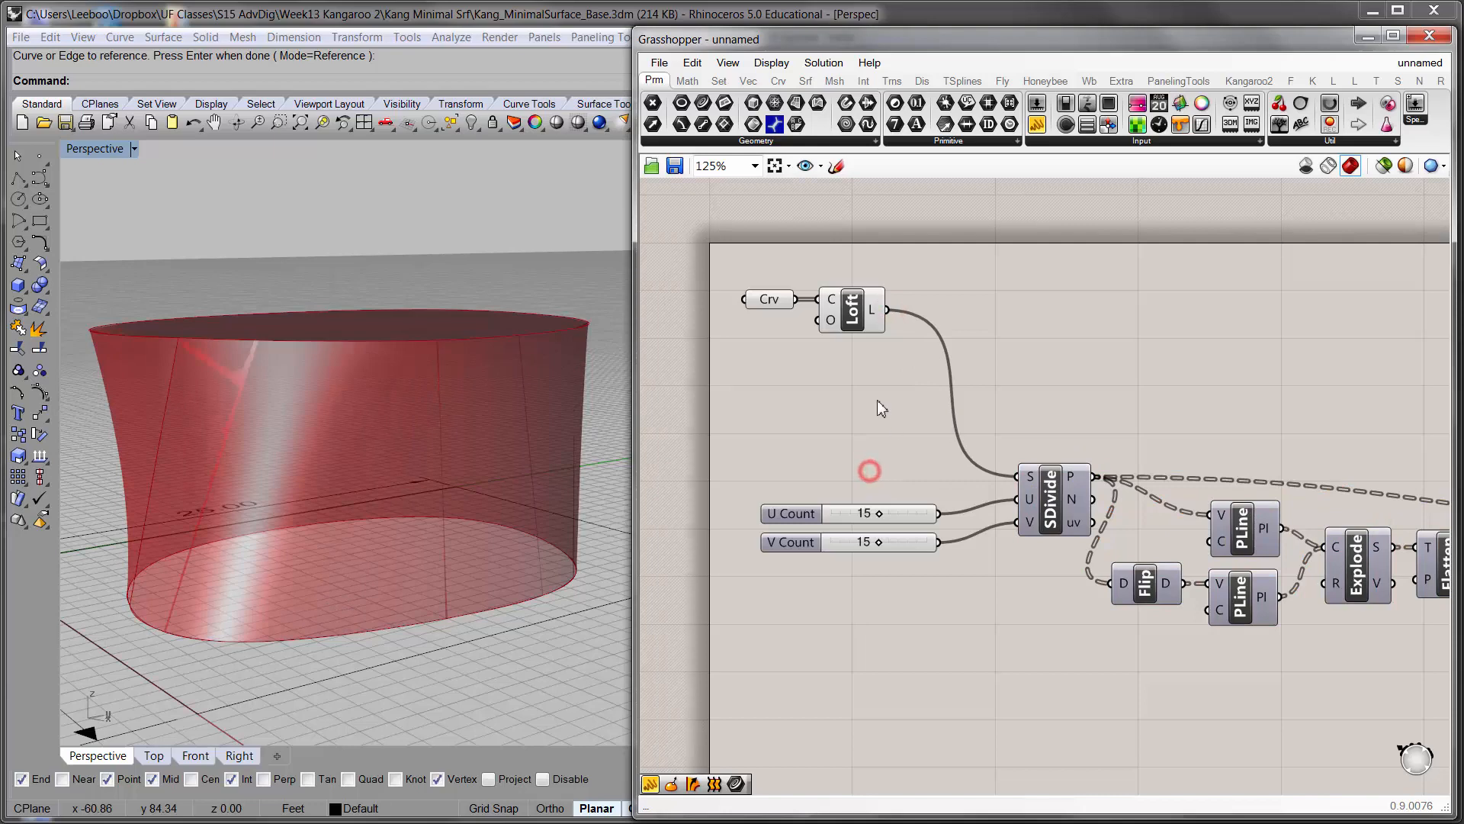
- Turn on the preview of SDivide's points and turn off the preview of the Curve parameter and its Loft
{"action": "left_click", "coordinate": [1057, 506]}
{"action": "left_click", "coordinate": [1031, 397]}
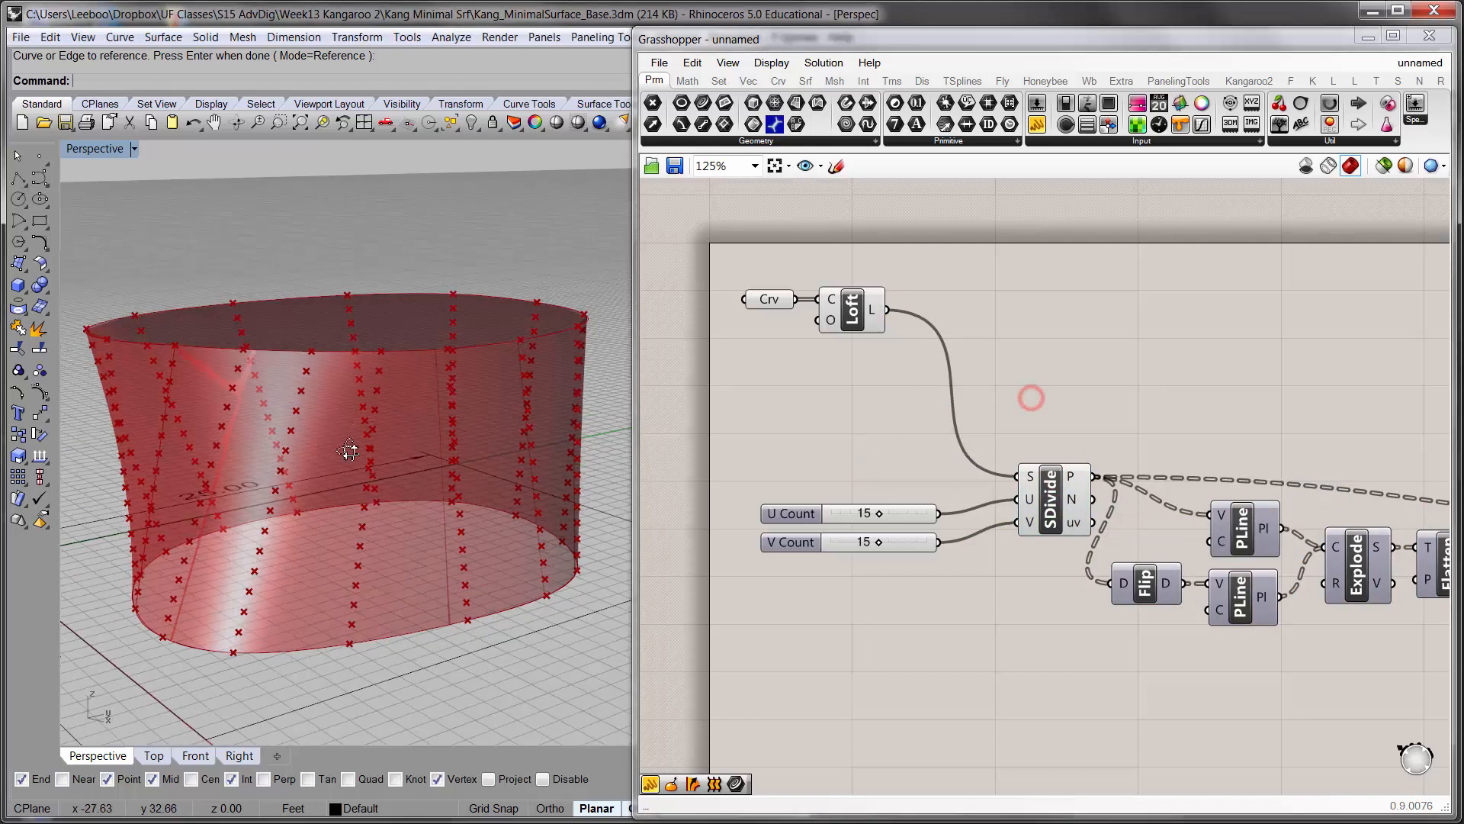
{"action": "right_click_drag", "start_coordinate": [350, 451], "coordinate": [427, 473]}
{"action": "left_click_drag", "start_coordinate": [869, 360], "coordinate": [736, 281]}
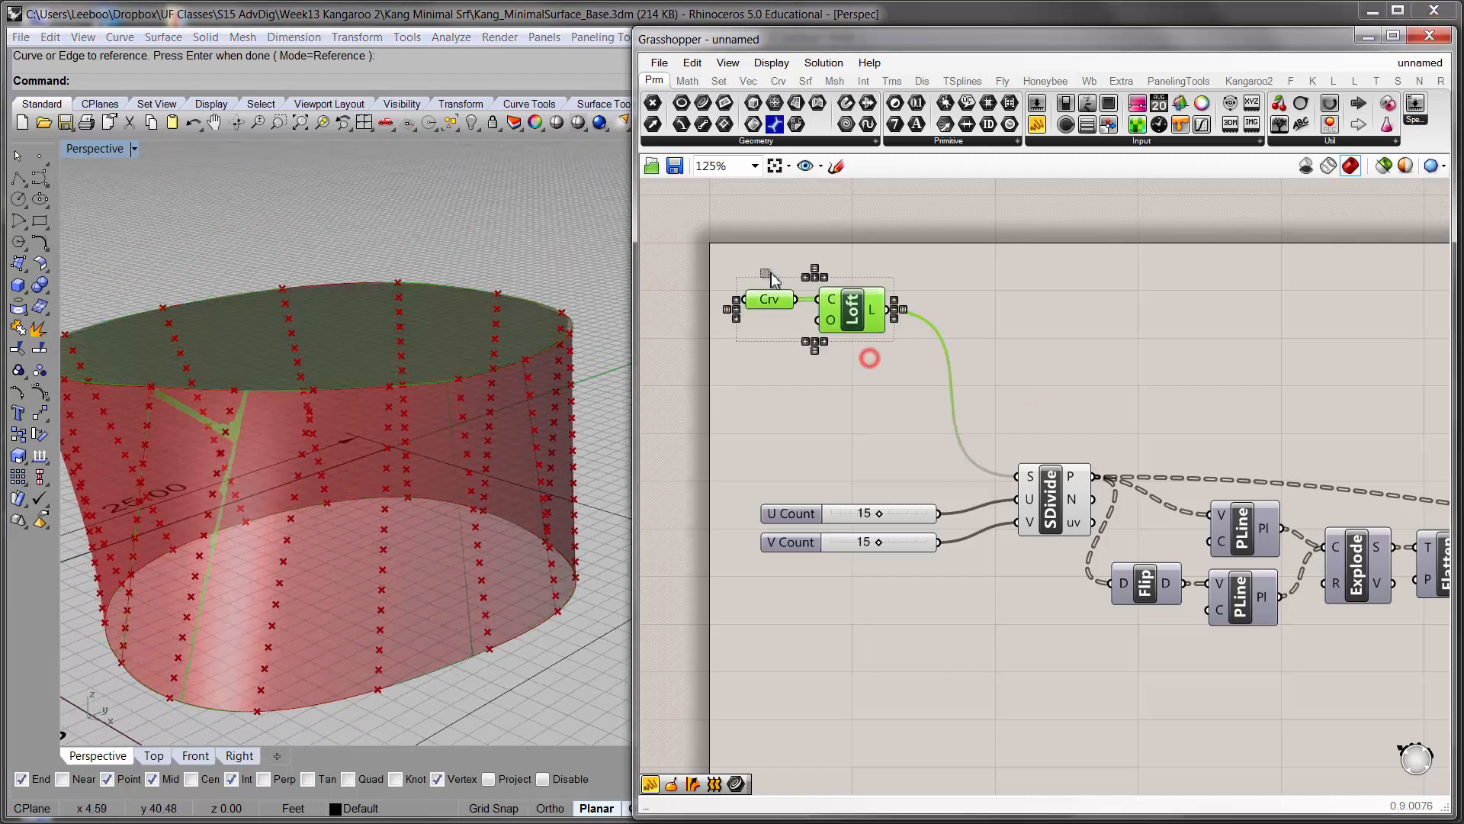
{"action": "left_click", "coordinate": [792, 432]}
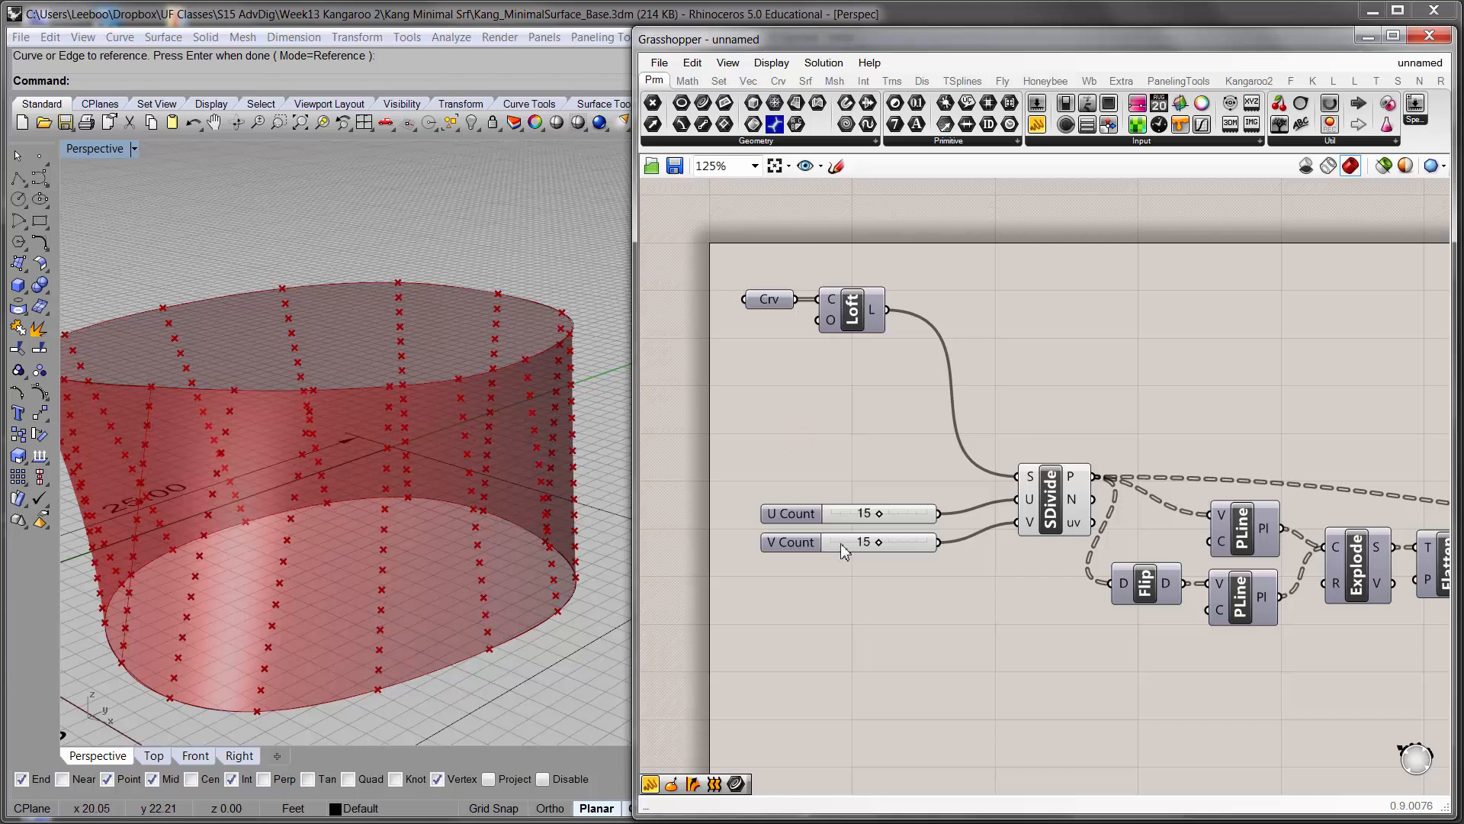
- Set the V Count slider for SDivide to 30
{"action": "left_click_drag", "start_coordinate": [896, 541], "coordinate": [979, 538]}
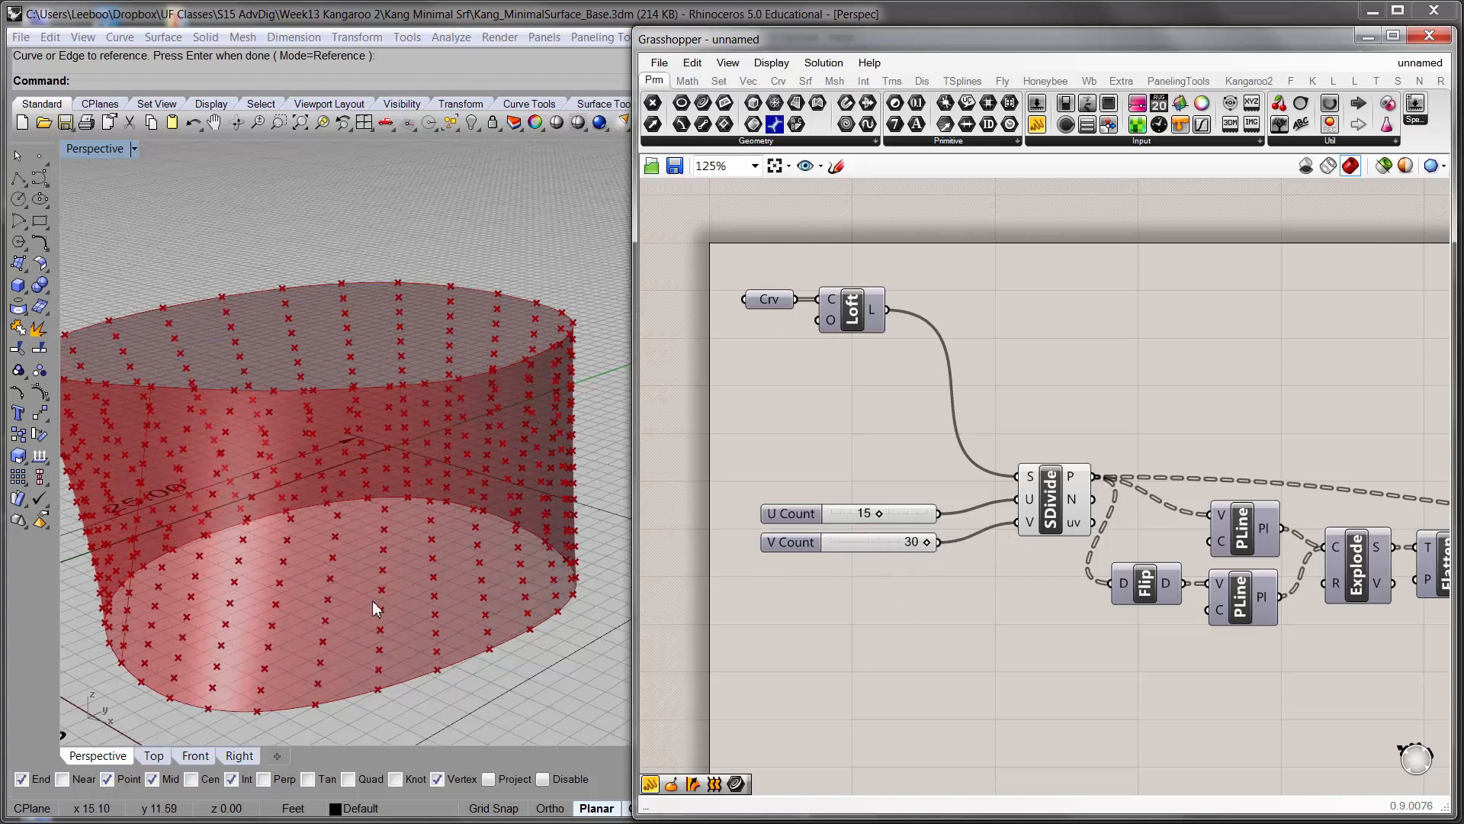
- Examine the SDivide point grid on the lofted surface from several angles and follow it to the polyline components
{"action": "right_click_drag", "start_coordinate": [372, 601], "coordinate": [395, 644]}
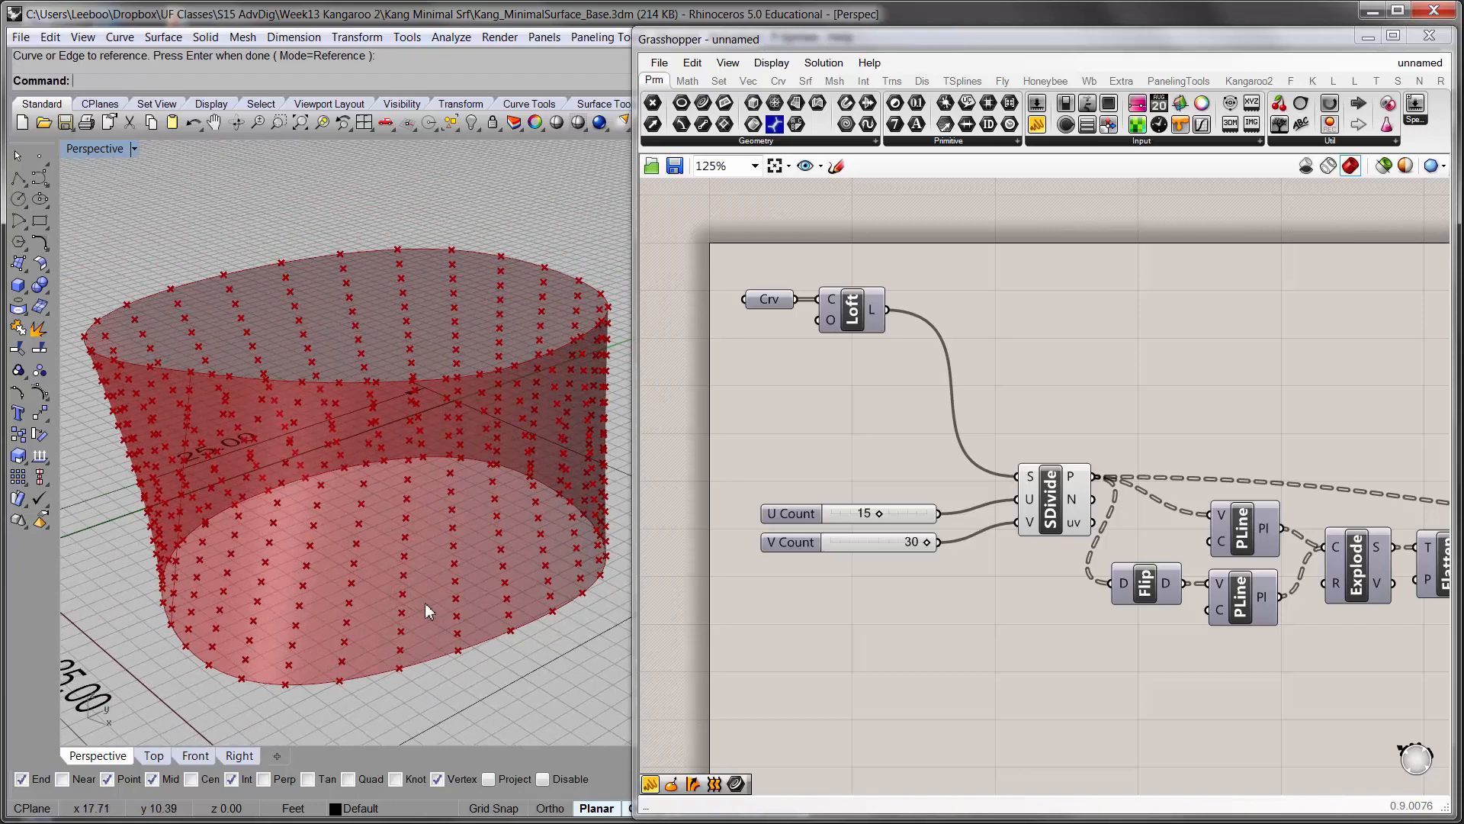
{"action": "right_click_drag", "start_coordinate": [369, 566], "coordinate": [388, 591]}
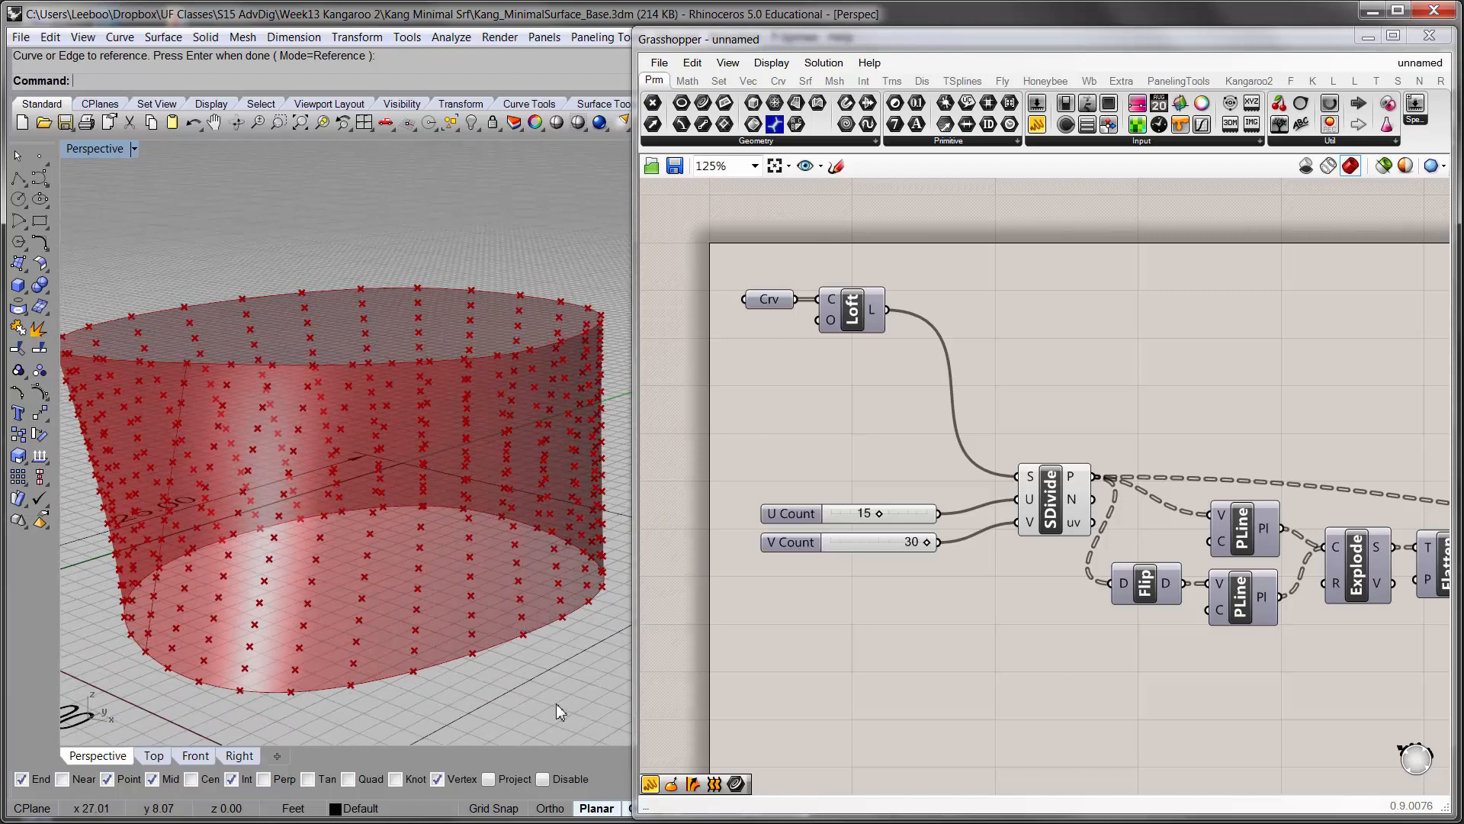
{"action": "right_click_drag", "start_coordinate": [409, 572], "coordinate": [412, 661]}
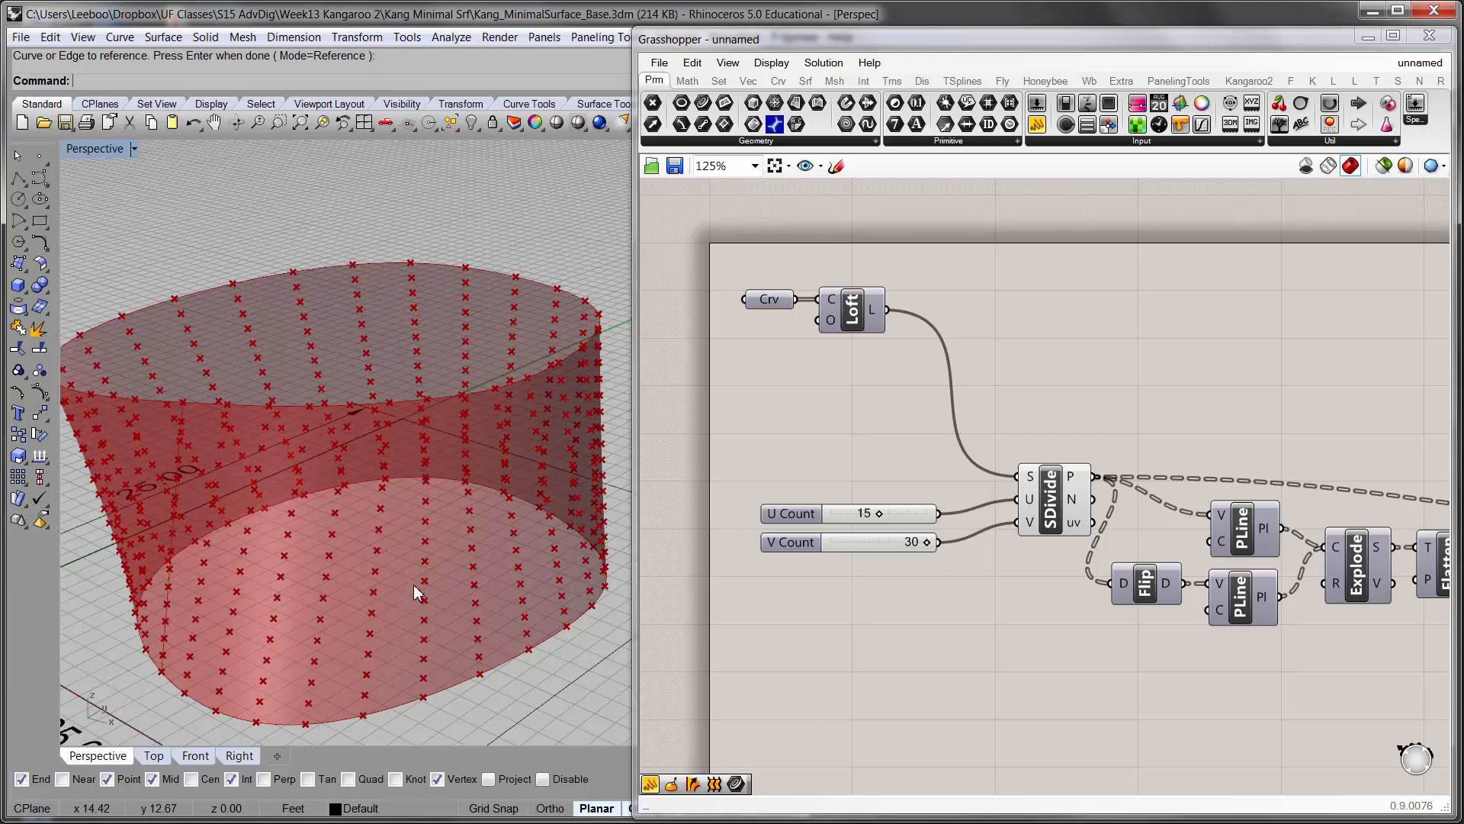
{"action": "right_click_drag", "start_coordinate": [413, 592], "coordinate": [354, 504]}
{"action": "scroll", "coordinate": [349, 507], "scroll_direction": "up", "scroll_amount": 3}
{"action": "right_click_drag", "start_coordinate": [1035, 588], "coordinate": [993, 534]}
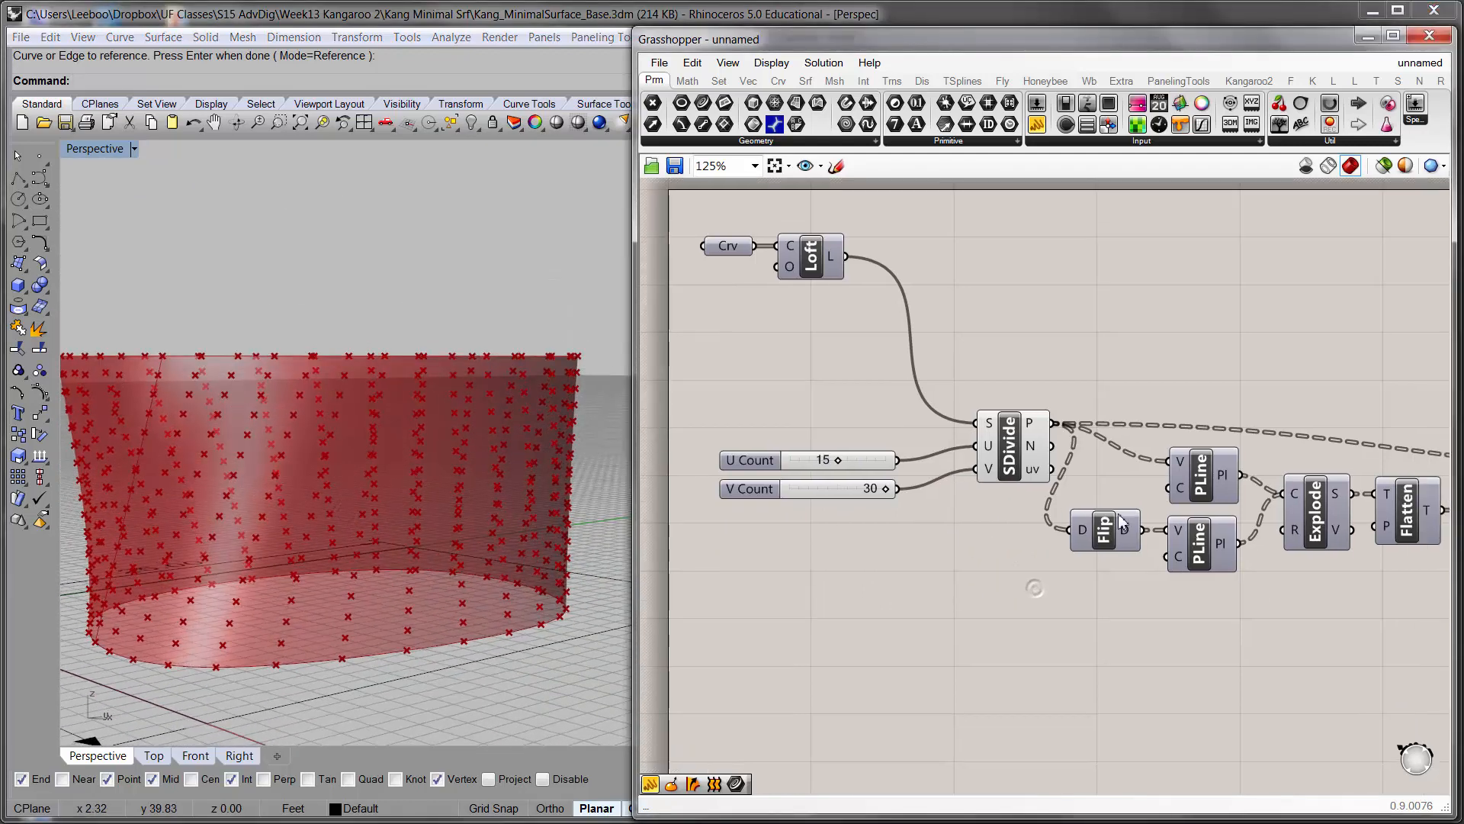
{"action": "right_click_drag", "start_coordinate": [1118, 514], "coordinate": [1044, 496]}
{"action": "right_click_drag", "start_coordinate": [946, 480], "coordinate": [881, 525]}
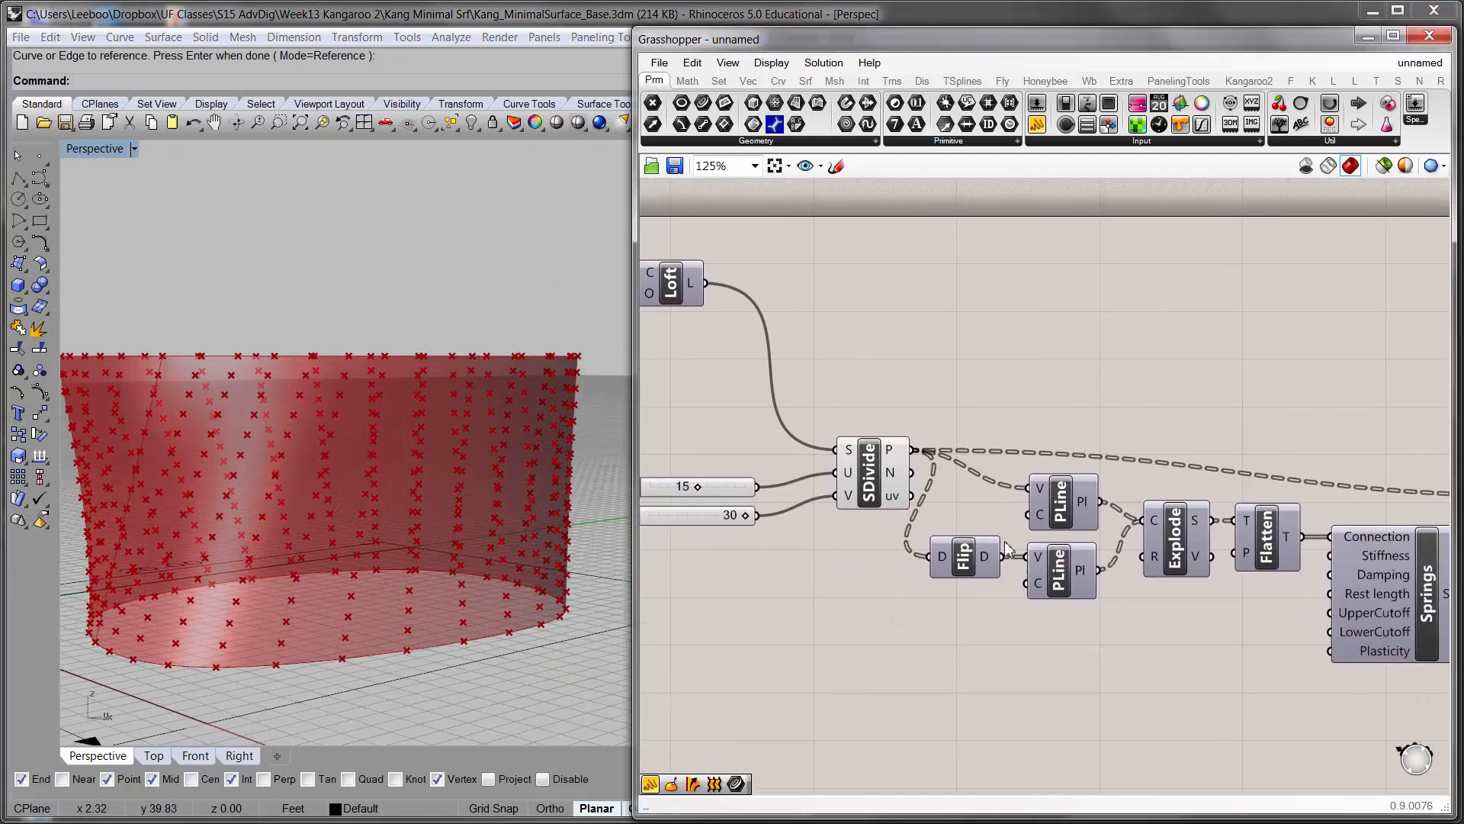
{"action": "right_click_drag", "start_coordinate": [1112, 549], "coordinate": [1072, 538]}
{"action": "right_click_drag", "start_coordinate": [932, 563], "coordinate": [951, 582]}
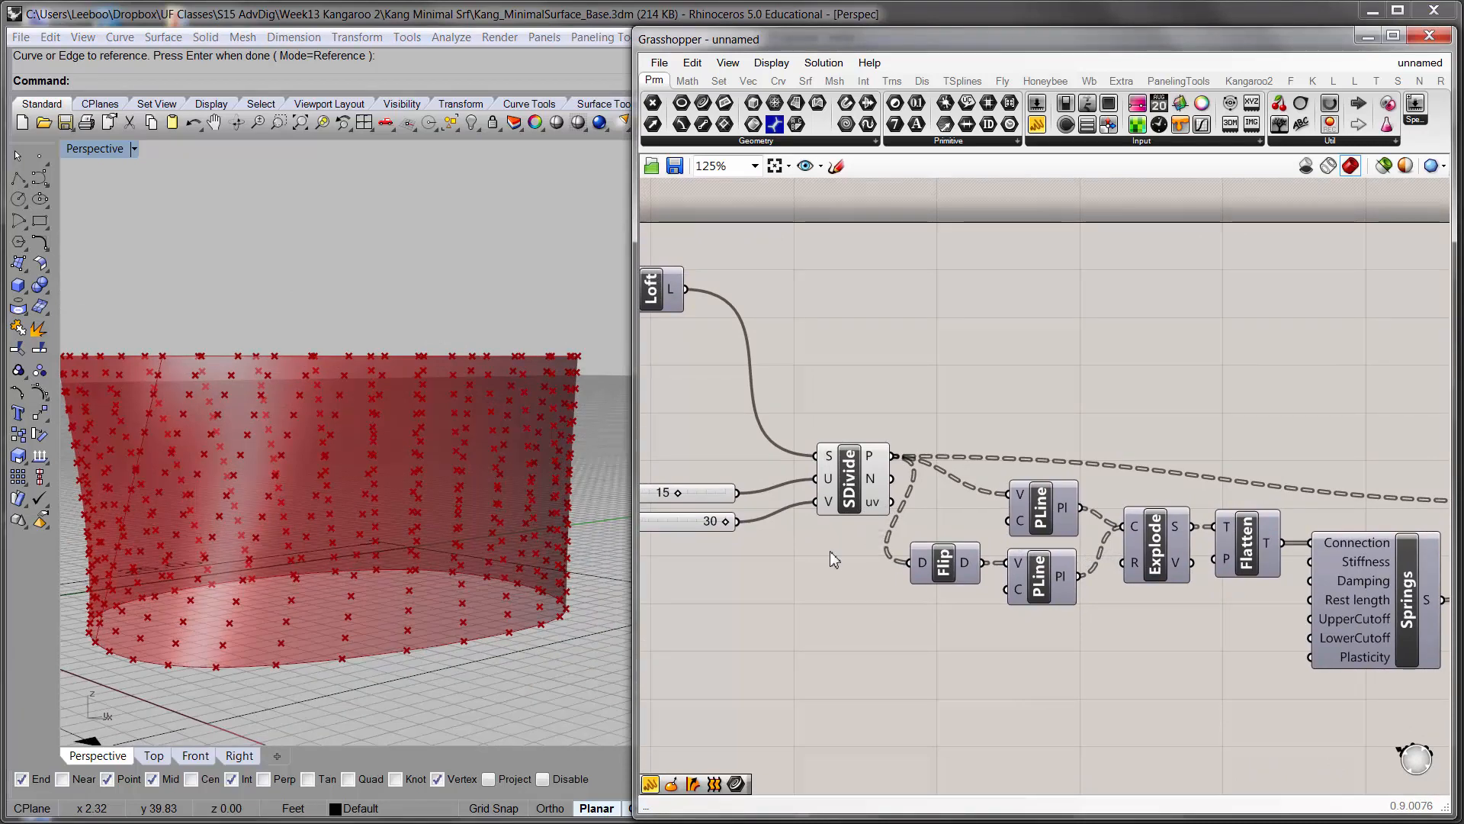
- Turn off the preview of SDivide's points
{"action": "key", "text": "ctrl+a"}
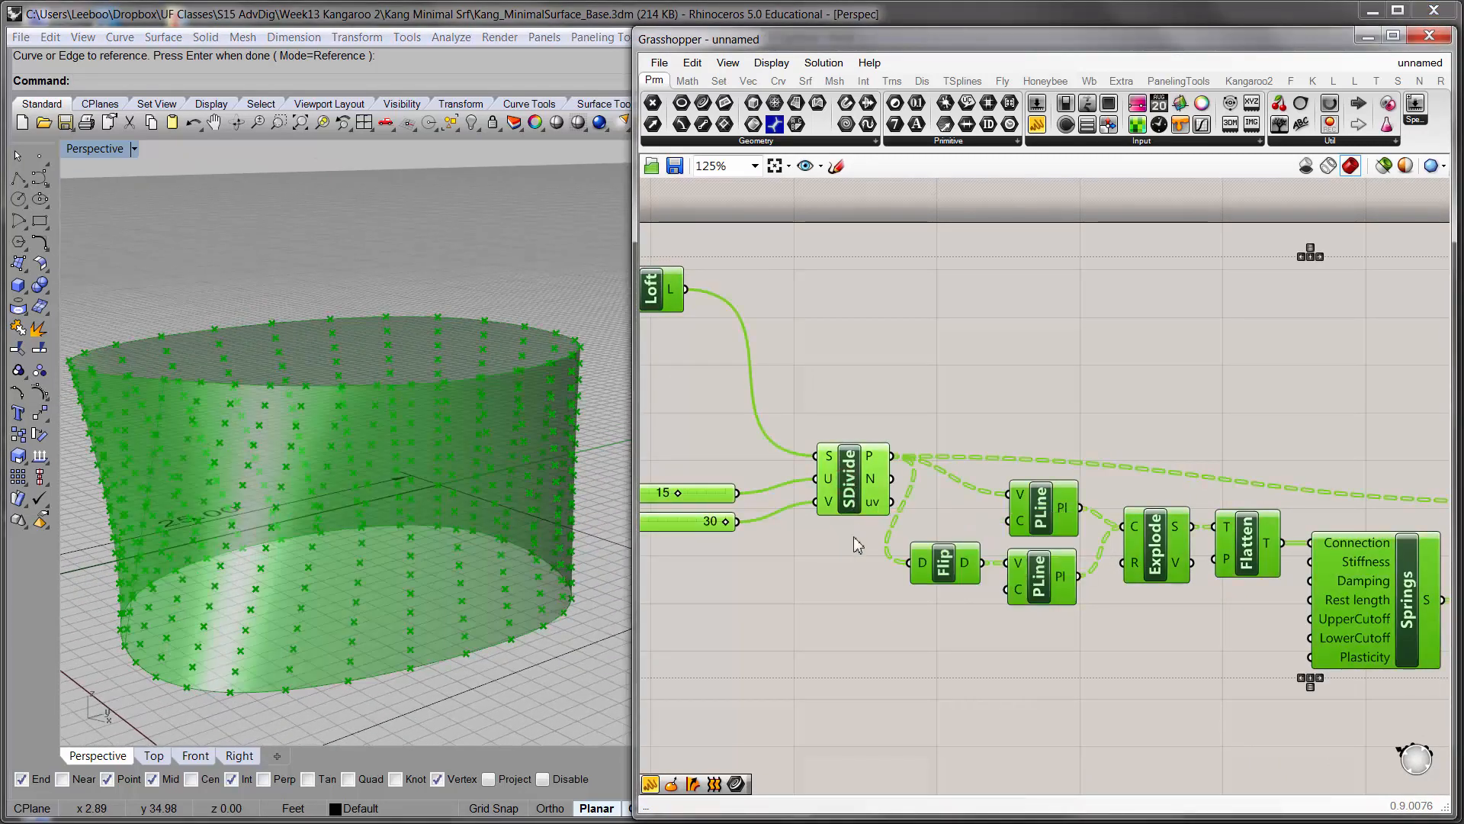
{"action": "left_click", "coordinate": [860, 568]}
{"action": "left_click", "coordinate": [846, 488]}
{"action": "left_click", "coordinate": [847, 605]}
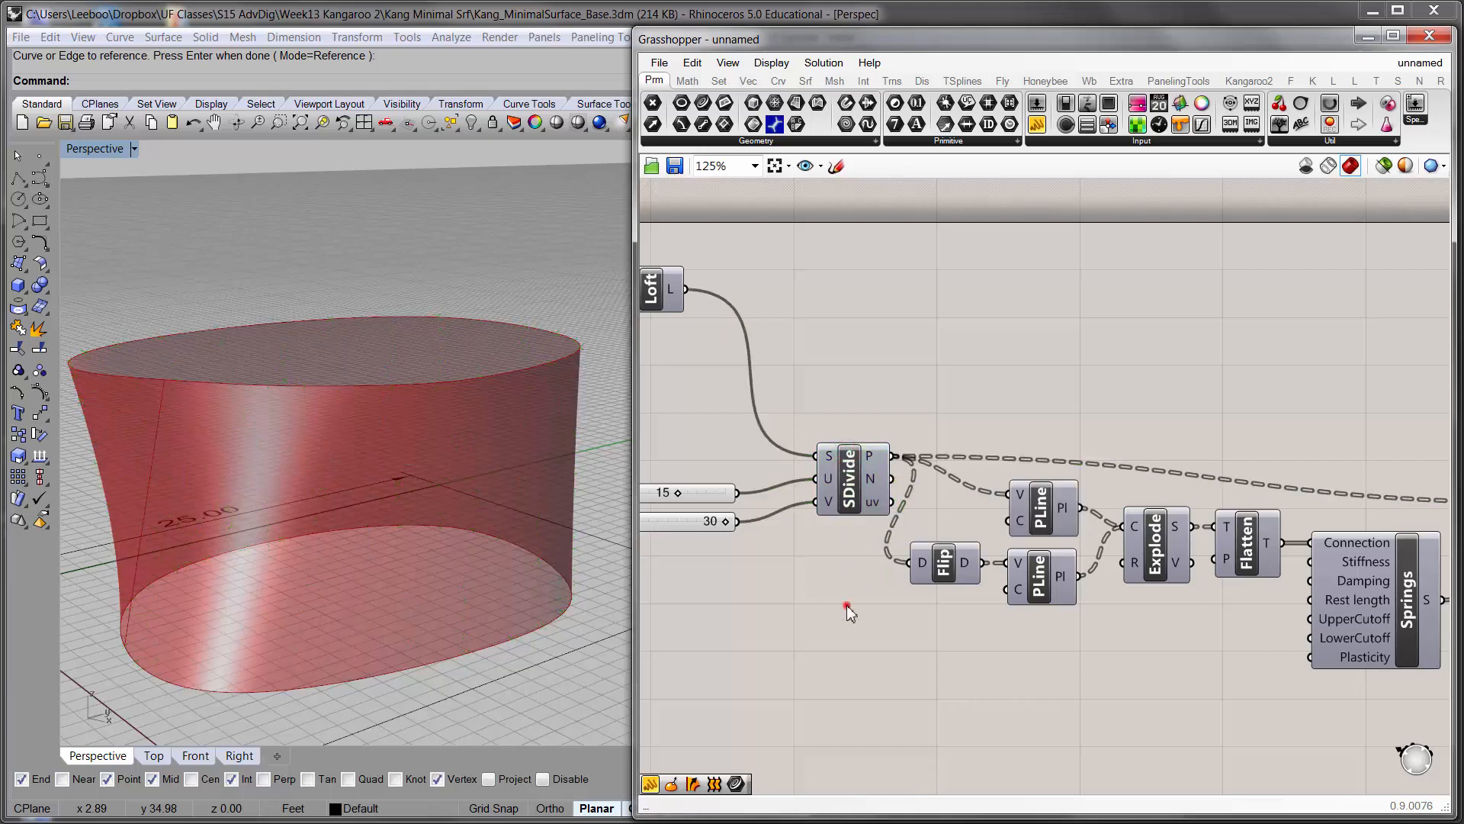
- Turn on the preview of both PLine components to display the polylines in each direction of the grid
{"action": "left_click", "coordinate": [961, 564]}
{"action": "left_click", "coordinate": [1026, 515]}
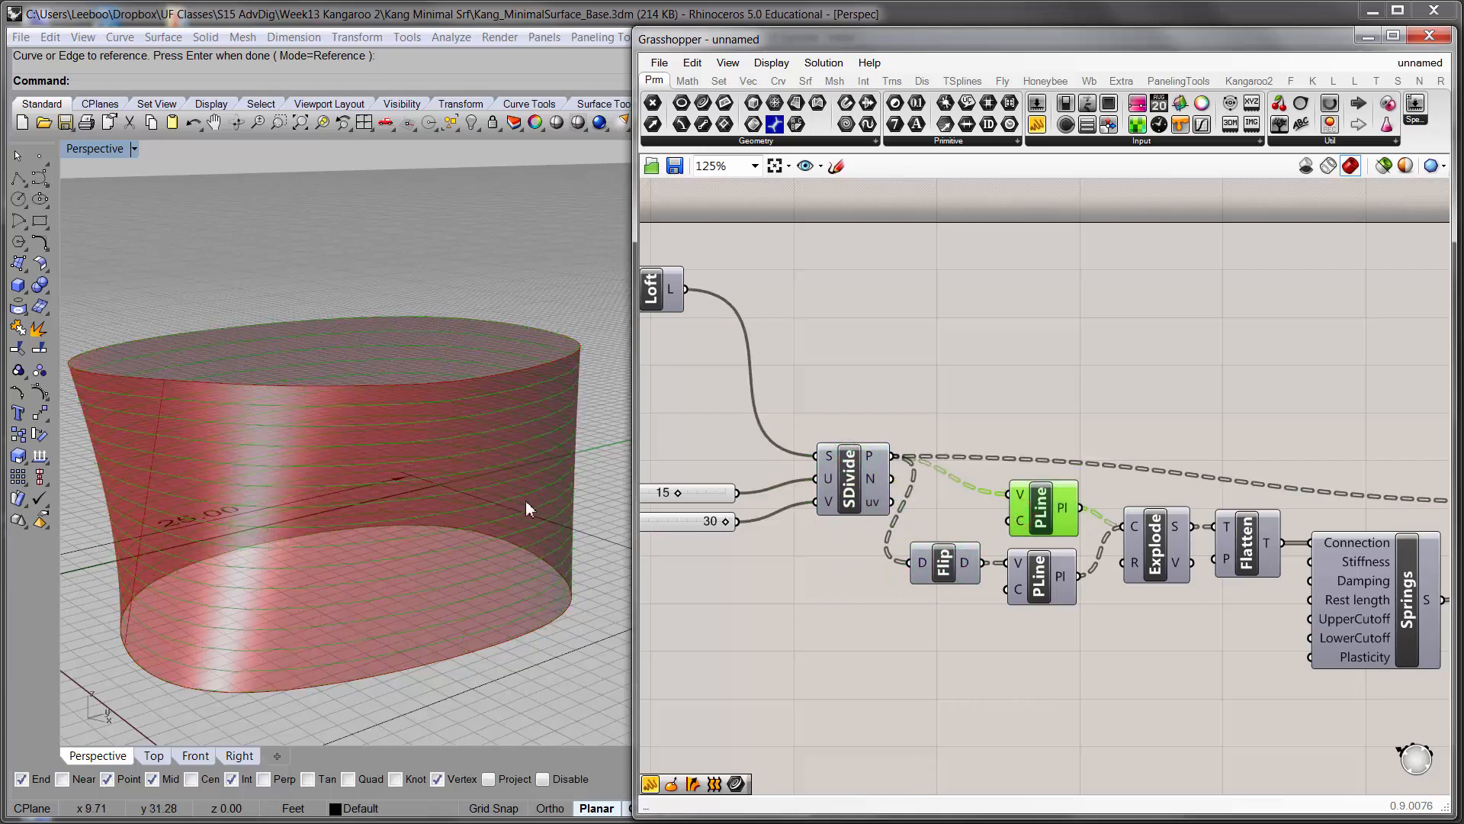
{"action": "right_click_drag", "start_coordinate": [530, 509], "coordinate": [532, 444]}
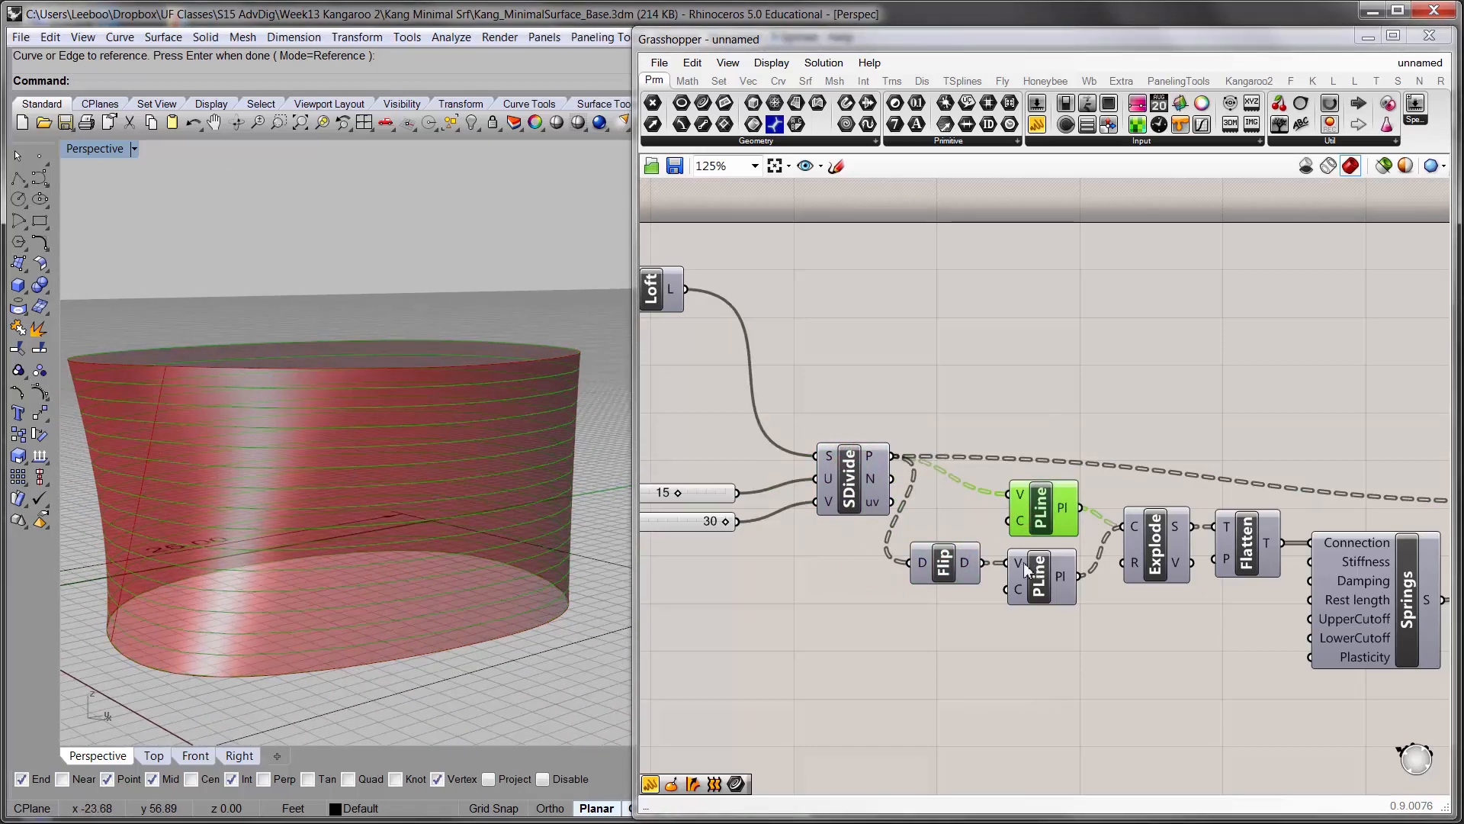
{"action": "left_click", "coordinate": [931, 551]}
{"action": "left_click", "coordinate": [1046, 601]}
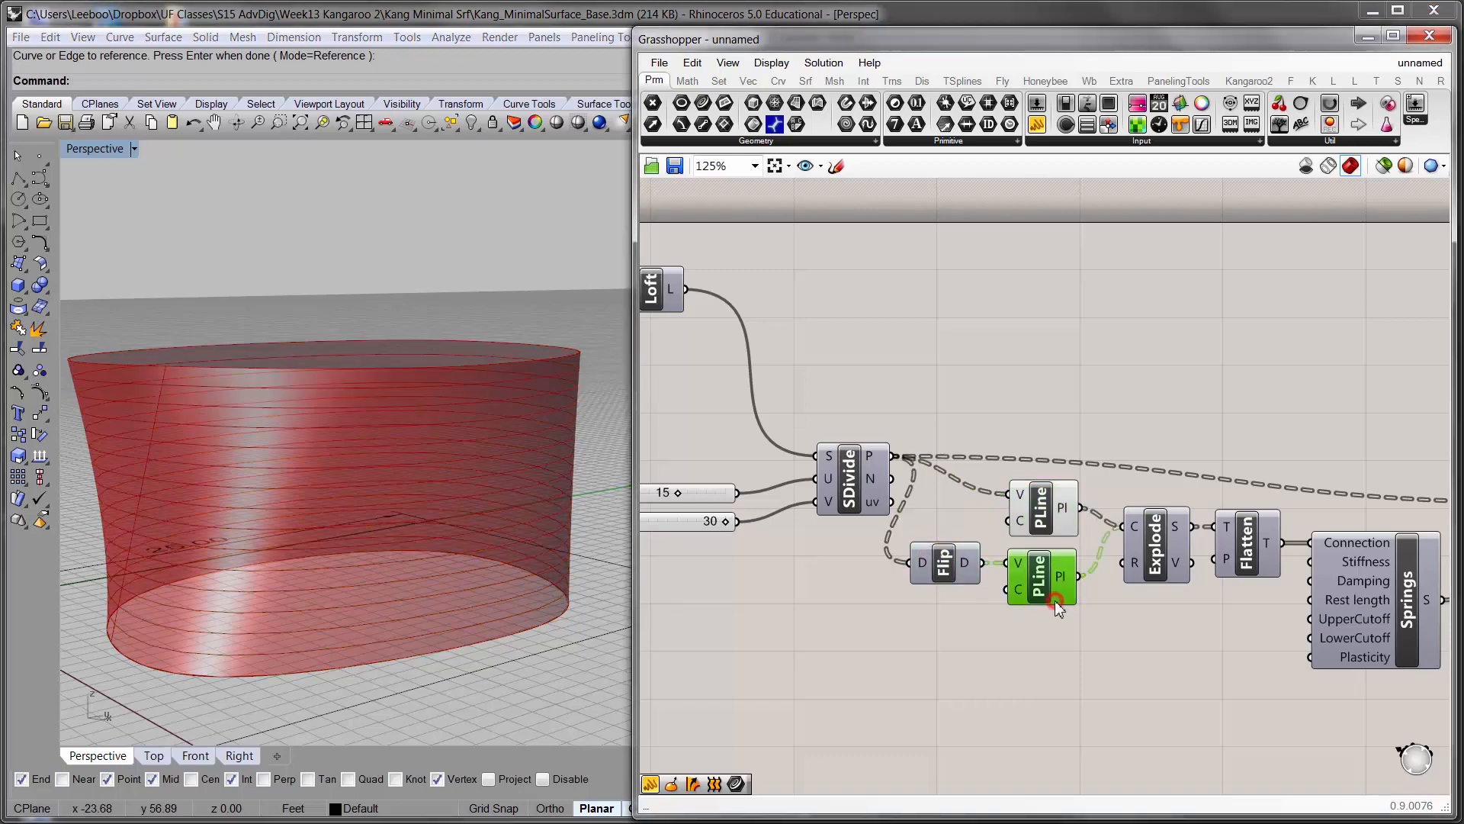
{"action": "right_click_drag", "start_coordinate": [514, 496], "coordinate": [450, 253]}
{"action": "left_click", "coordinate": [1080, 398]}
{"action": "left_click", "coordinate": [1060, 500]}
{"action": "left_click", "coordinate": [1047, 574], "text": "shift"}
- Turn off the preview of the final Loft component after IntCrv and Flatten, leaving the polyline grid displayed
{"action": "right_click_drag", "start_coordinate": [851, 417], "coordinate": [952, 333]}
{"action": "right_click_drag", "start_coordinate": [1123, 344], "coordinate": [822, 359]}
{"action": "scroll", "coordinate": [822, 359], "scroll_direction": "down", "scroll_amount": 2}
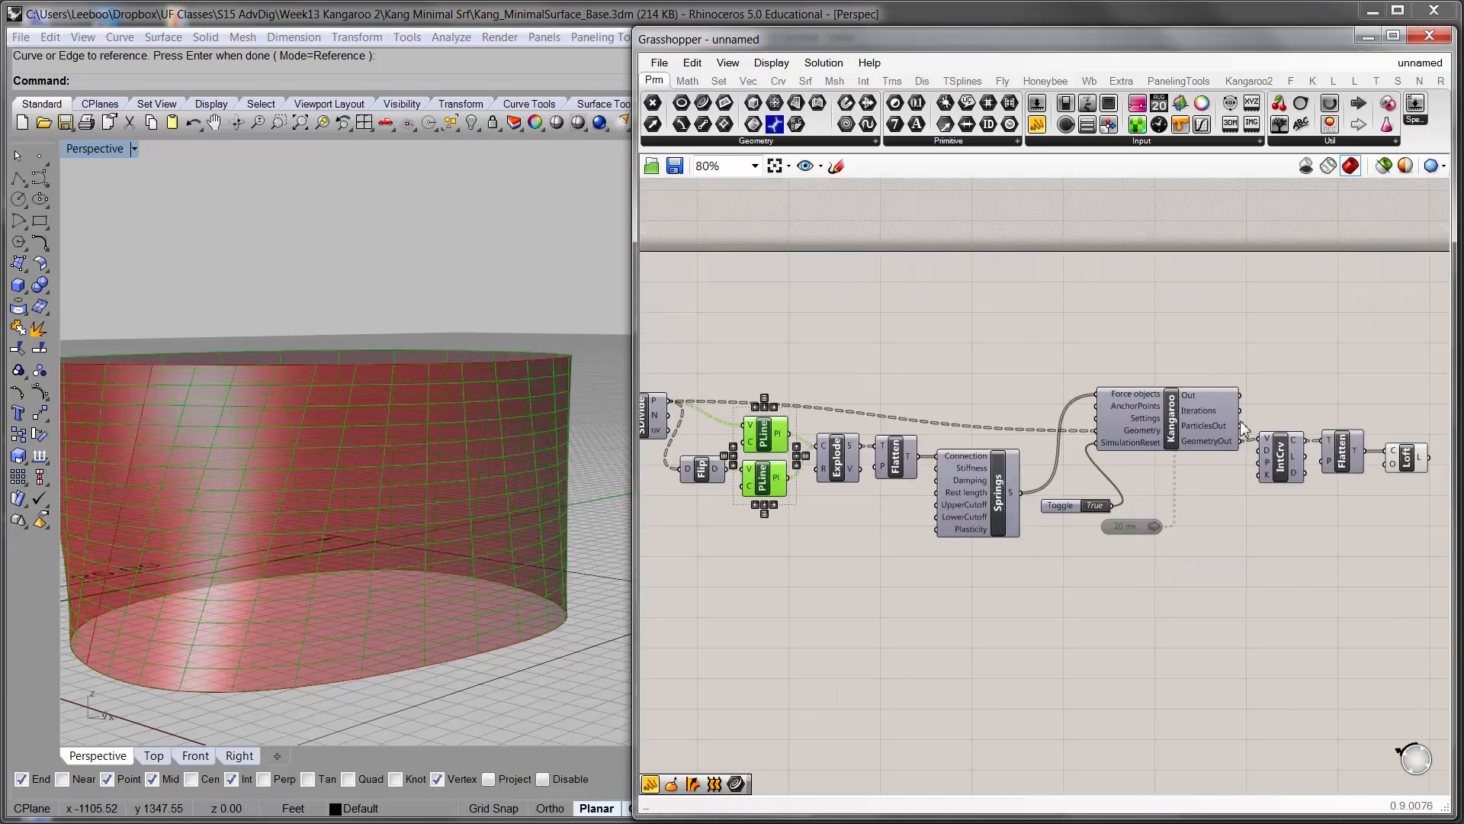
{"action": "left_click", "coordinate": [1409, 459]}
{"action": "key", "text": "ctrl+q"}
{"action": "left_click", "coordinate": [834, 293]}
{"action": "right_click_drag", "start_coordinate": [357, 323], "coordinate": [421, 358]}
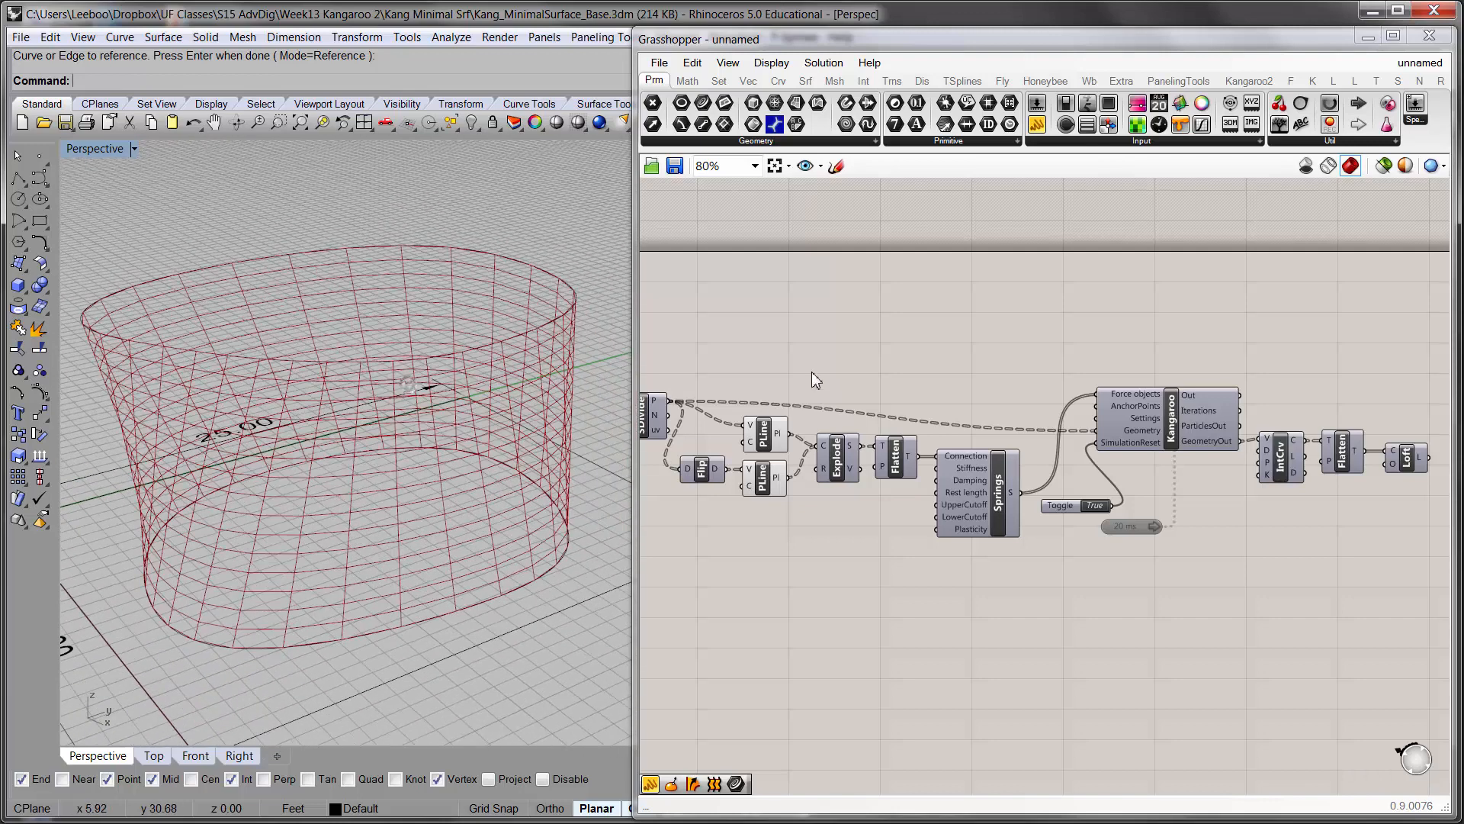
- Toggle the preview of both PLine components off and back on
{"action": "left_click", "coordinate": [772, 474]}
{"action": "left_click", "coordinate": [771, 433], "text": "shift"}
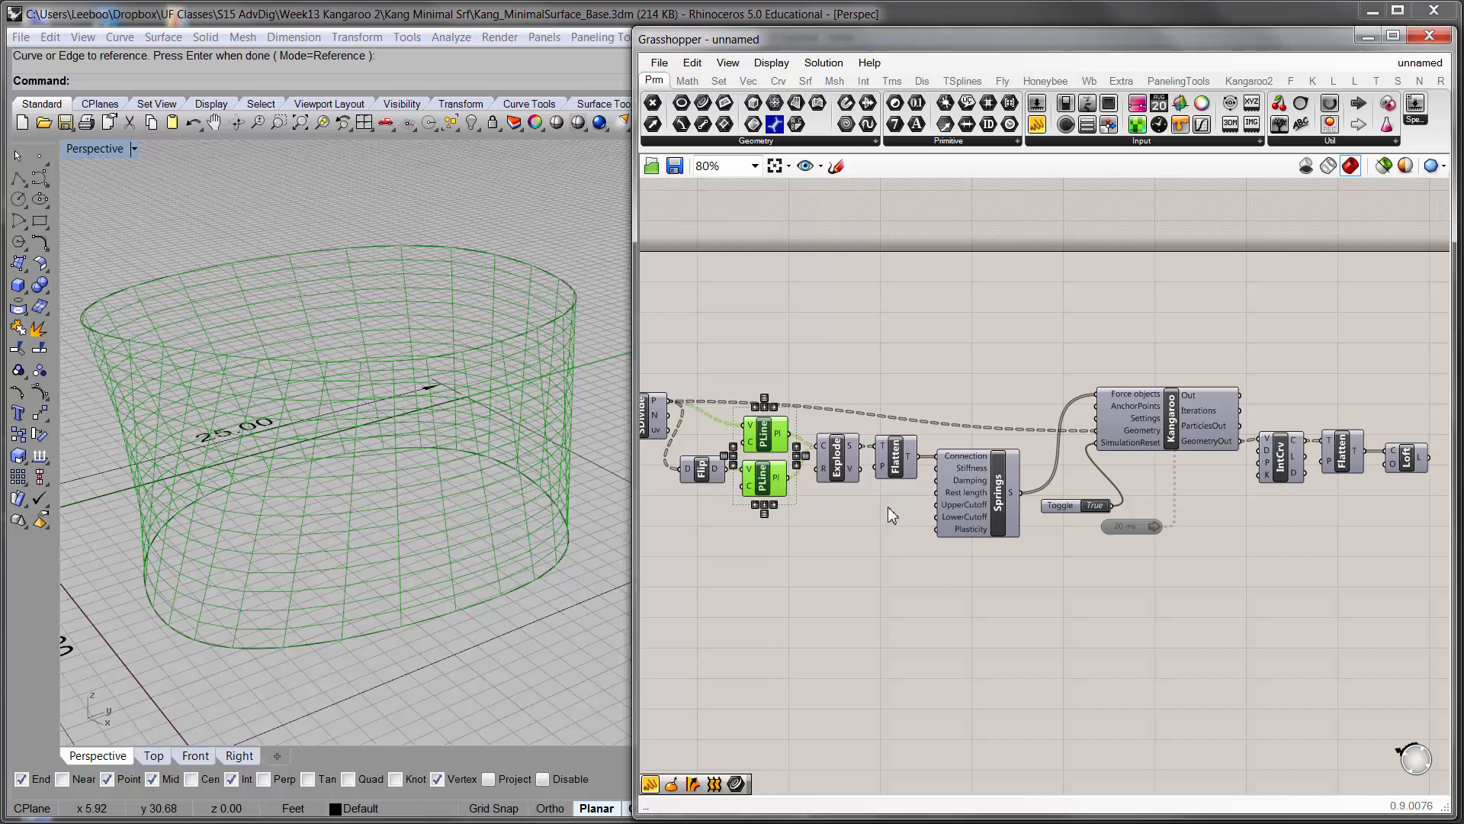
{"action": "left_click", "coordinate": [843, 337]}
{"action": "left_click", "coordinate": [761, 480]}
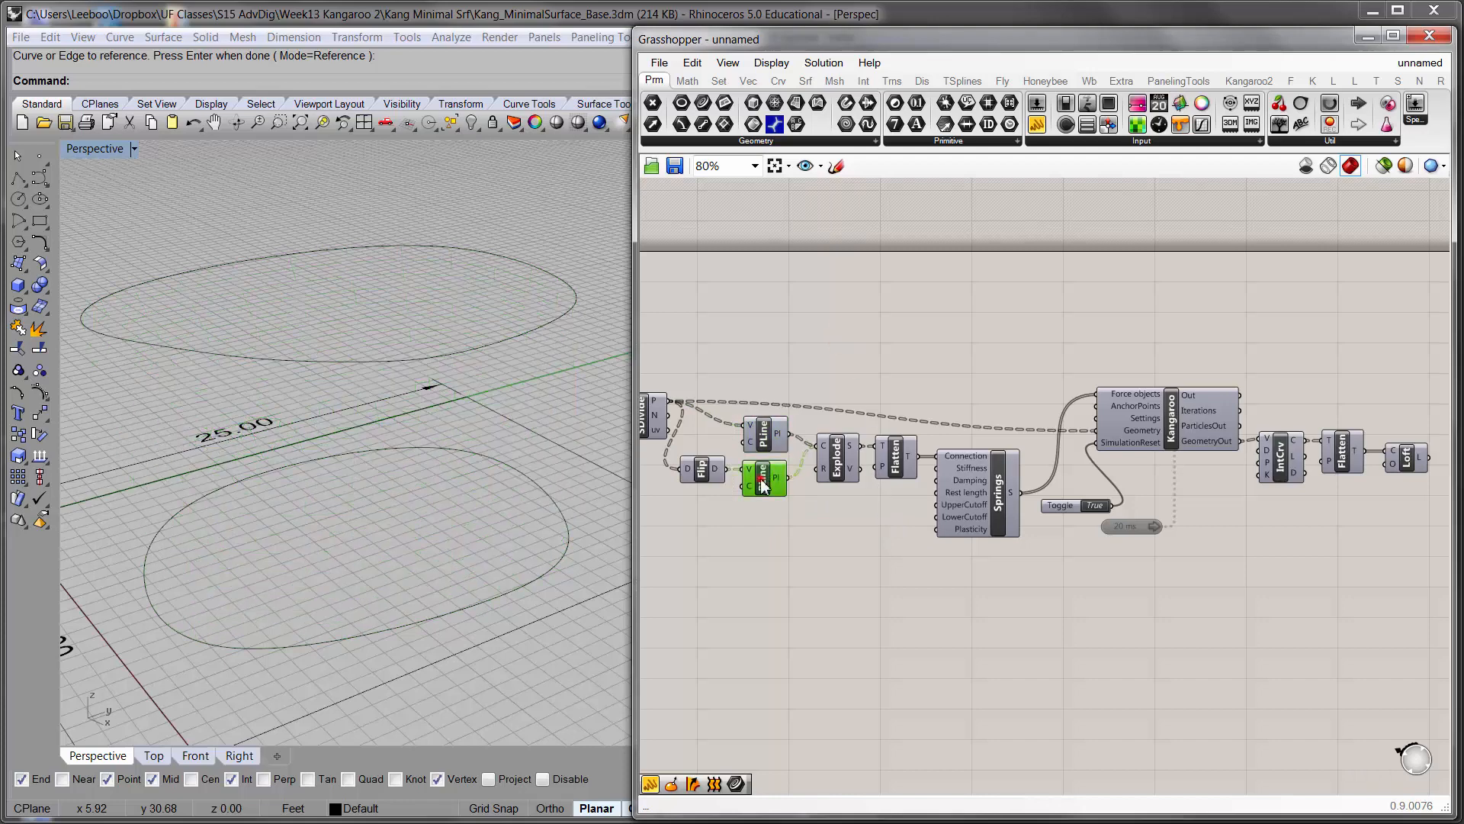
{"action": "left_click", "coordinate": [770, 432]}
{"action": "left_click", "coordinate": [763, 478], "text": "shift"}
{"action": "key", "text": "ctrl+q"}
{"action": "left_click", "coordinate": [826, 527]}
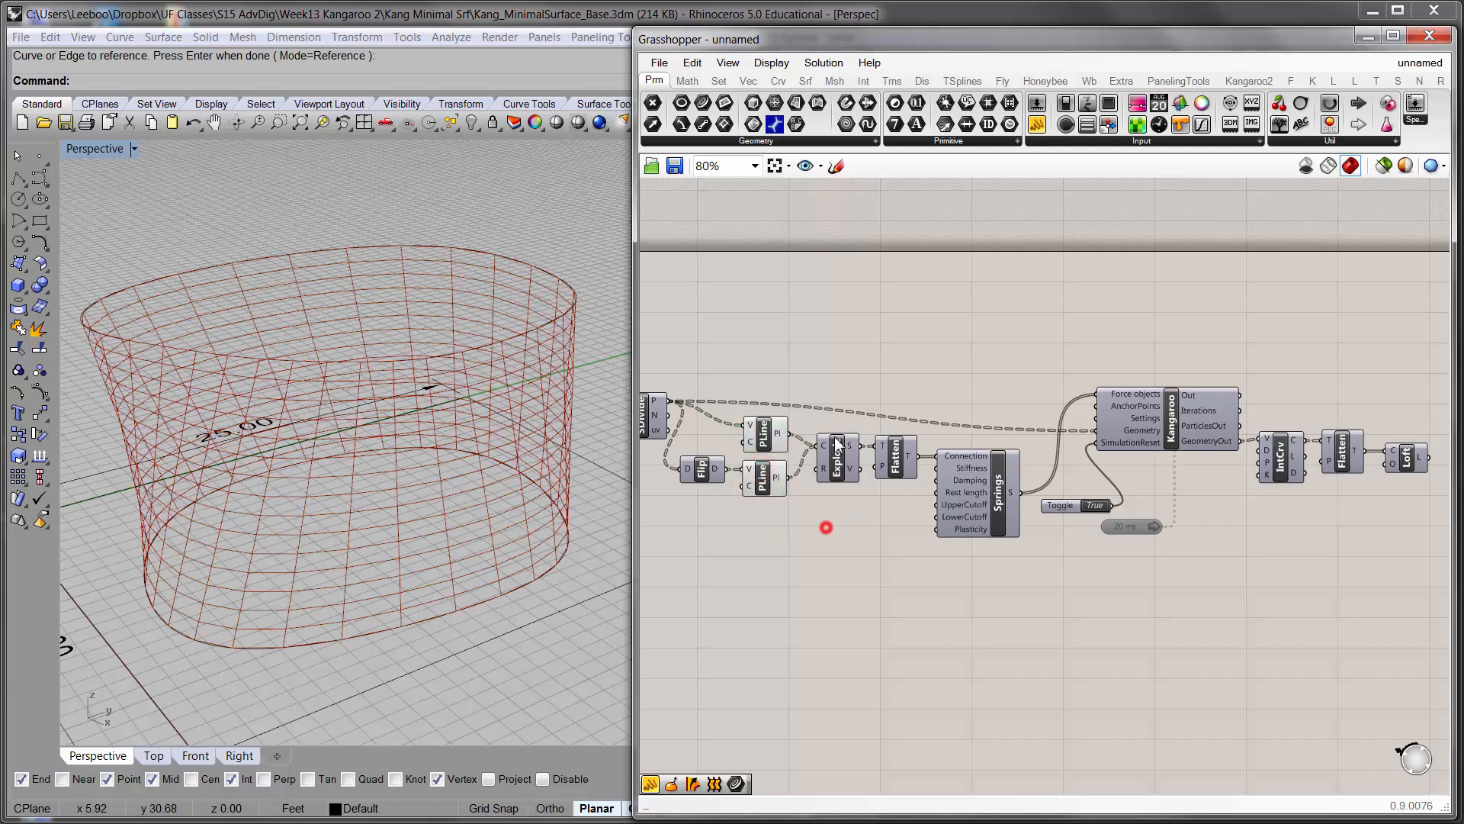
- Examine the polyline grid between the upper and lower curves from several angles, comparing it with the definition
{"action": "right_click_drag", "start_coordinate": [838, 445], "coordinate": [934, 491]}
{"action": "mouse_move", "coordinate": [454, 448]}
{"action": "right_mouse_down"}
{"action": "mouse_move", "coordinate": [461, 418]}
{"action": "mouse_move", "coordinate": [458, 458]}
{"action": "right_mouse_up"}
{"action": "scroll", "coordinate": [457, 458], "scroll_direction": "down", "scroll_amount": 6}
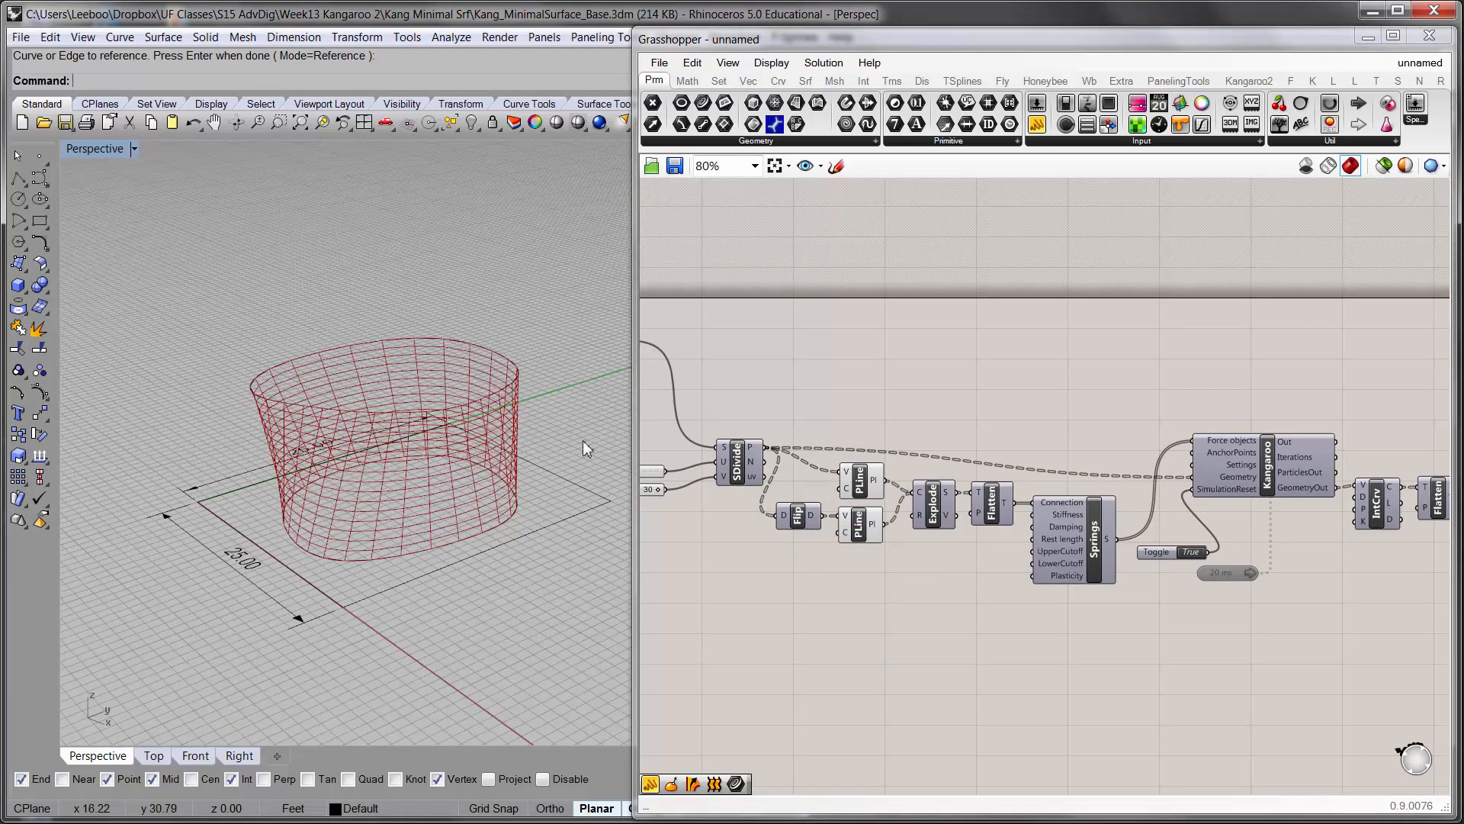
{"action": "right_click_drag", "start_coordinate": [404, 368], "coordinate": [424, 395]}
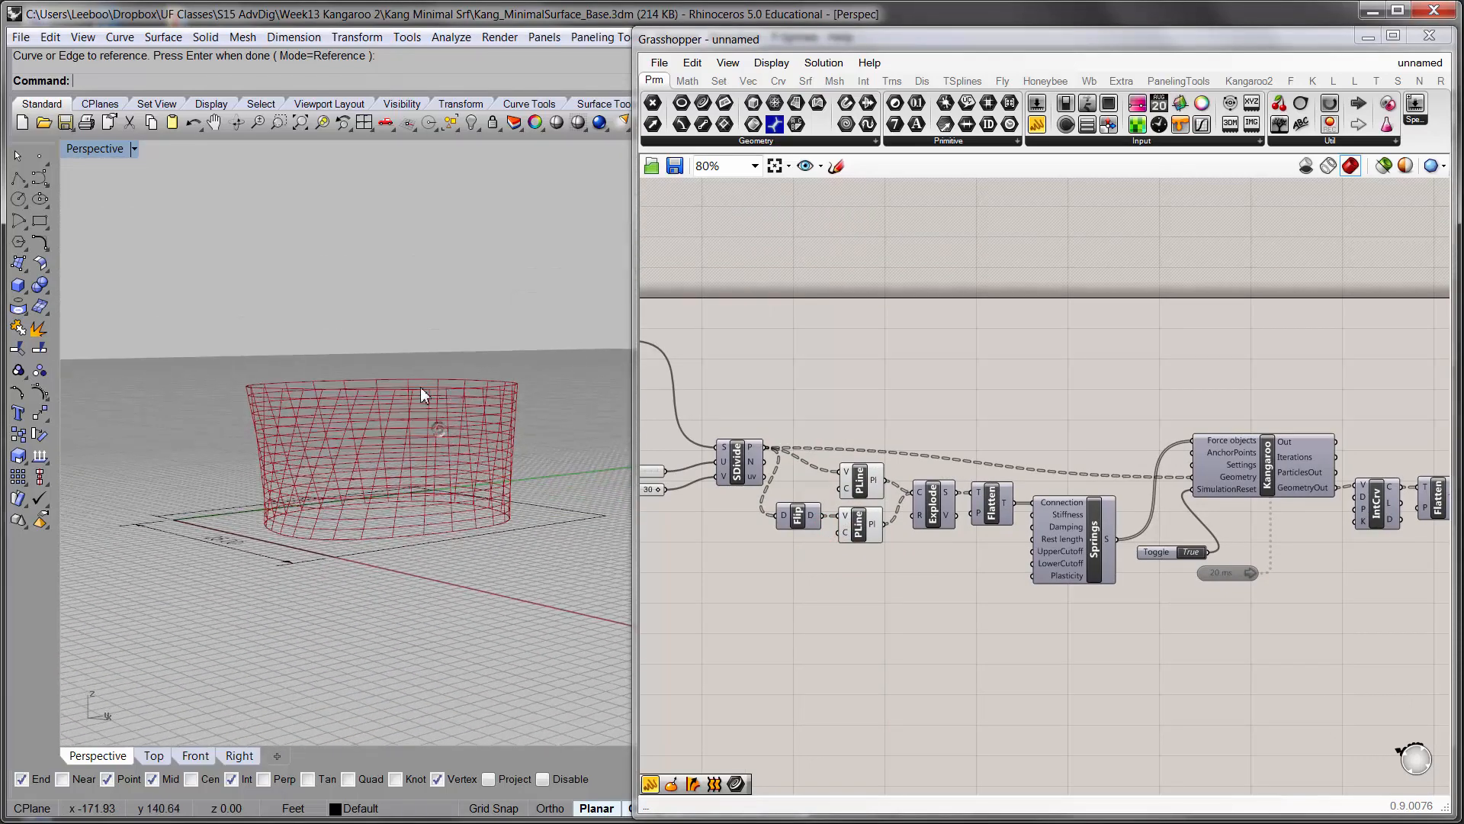
{"action": "scroll", "coordinate": [424, 395], "scroll_direction": "up", "scroll_amount": 6}
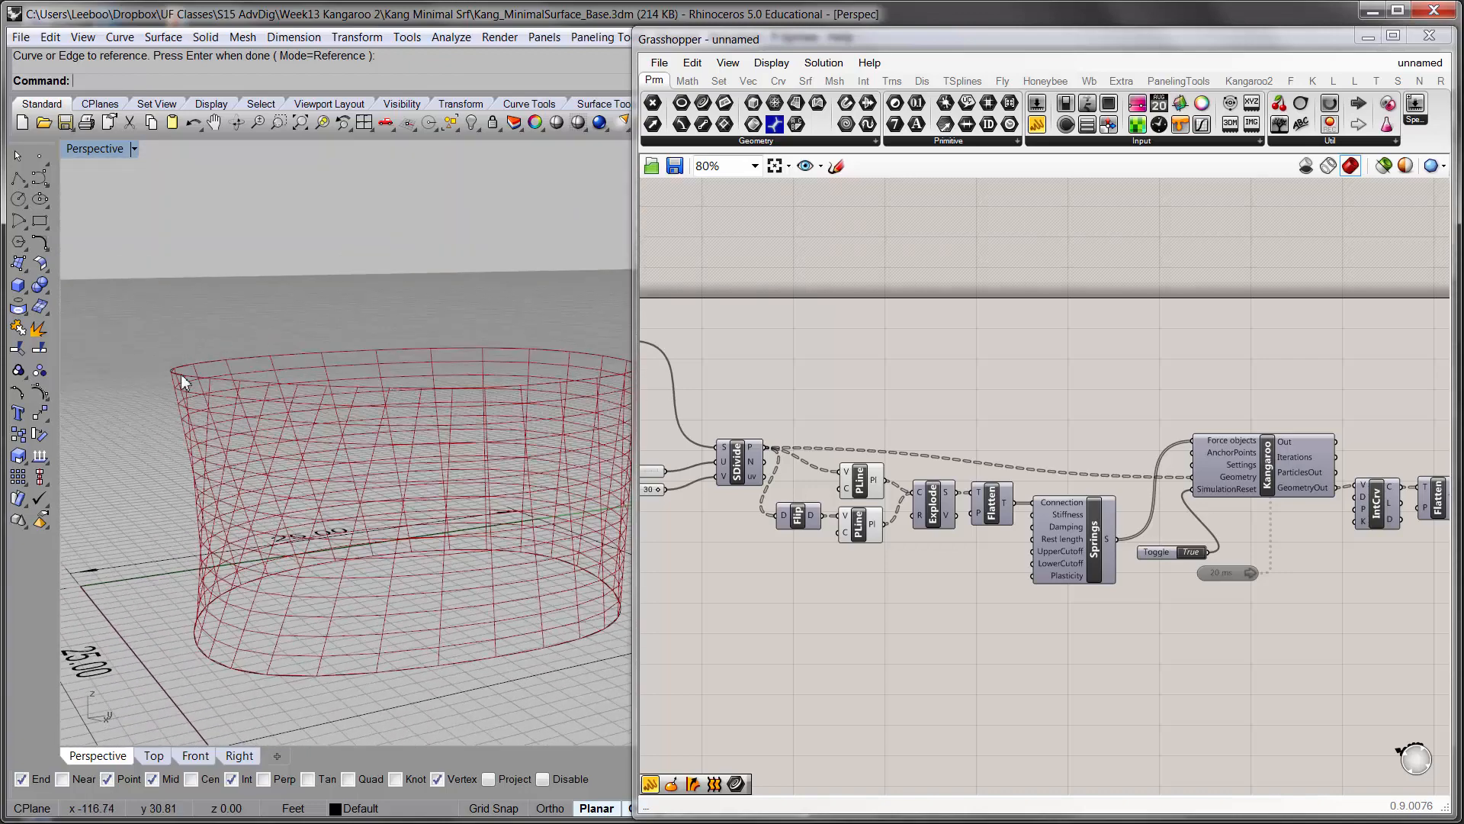
{"action": "right_click_drag", "start_coordinate": [479, 390], "coordinate": [428, 360], "text": "shift"}
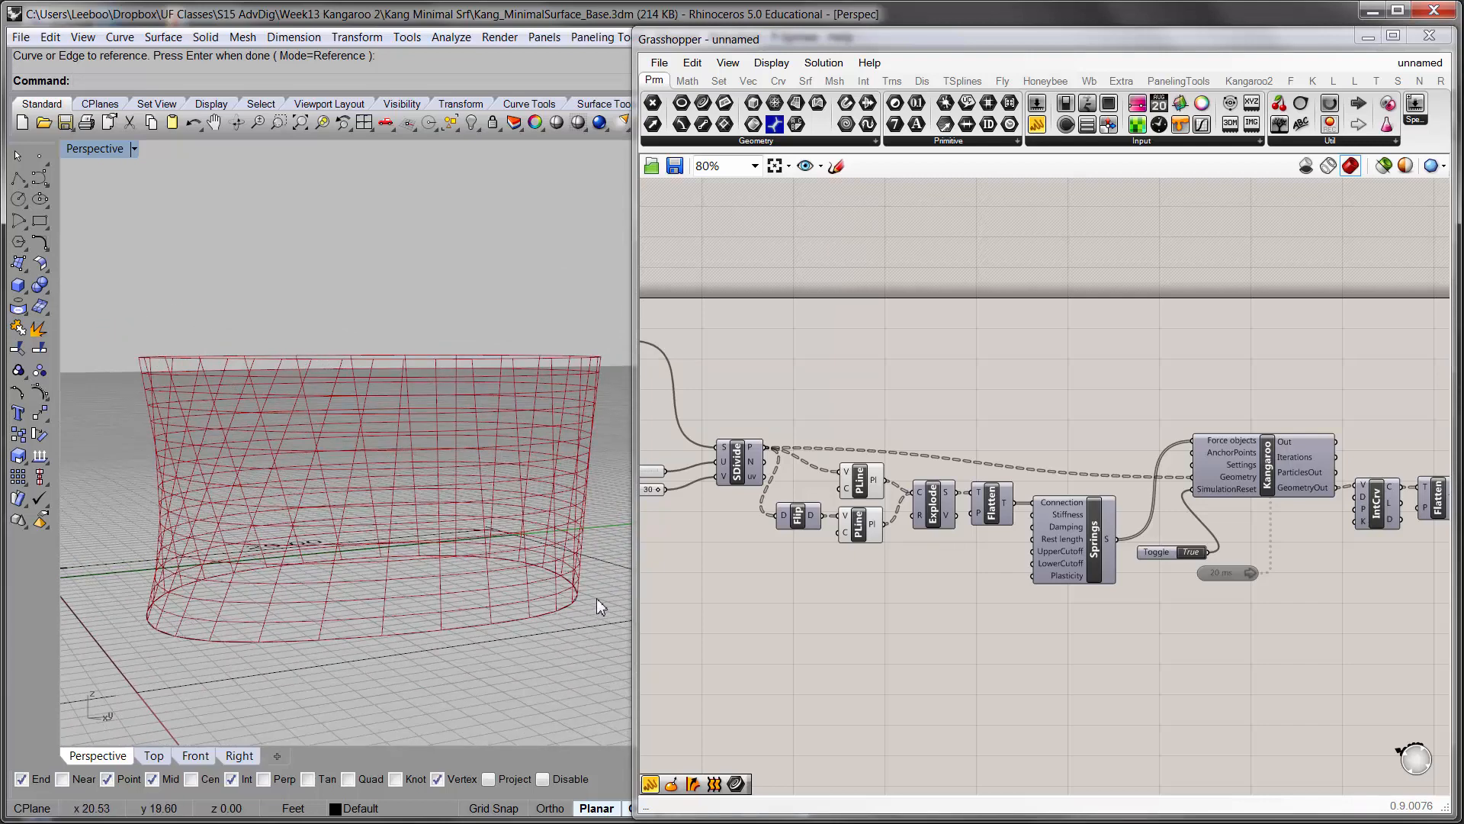
{"action": "right_click_drag", "start_coordinate": [797, 414], "coordinate": [869, 433]}
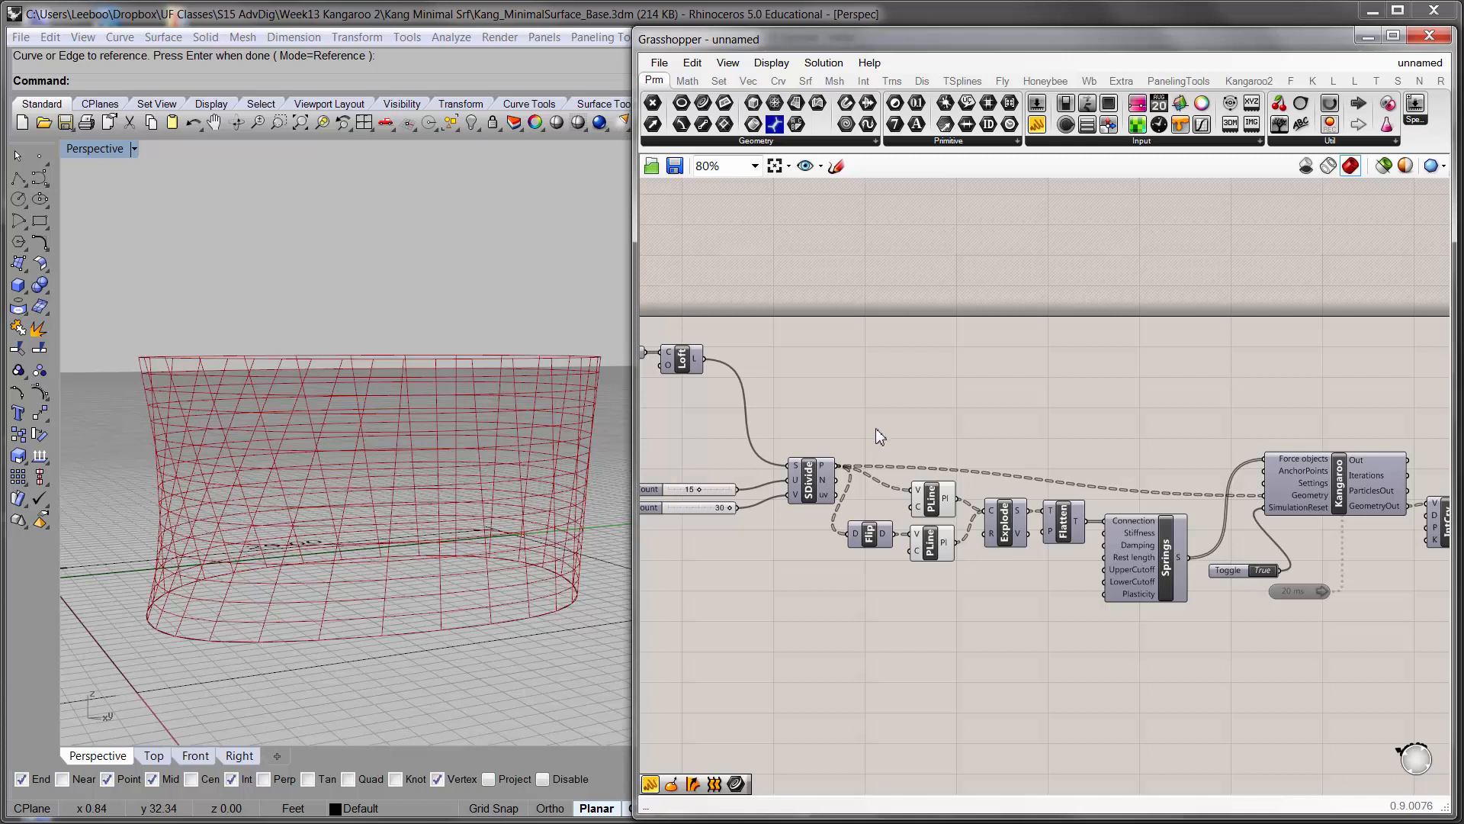
{"action": "right_click_drag", "start_coordinate": [875, 429], "coordinate": [929, 490]}
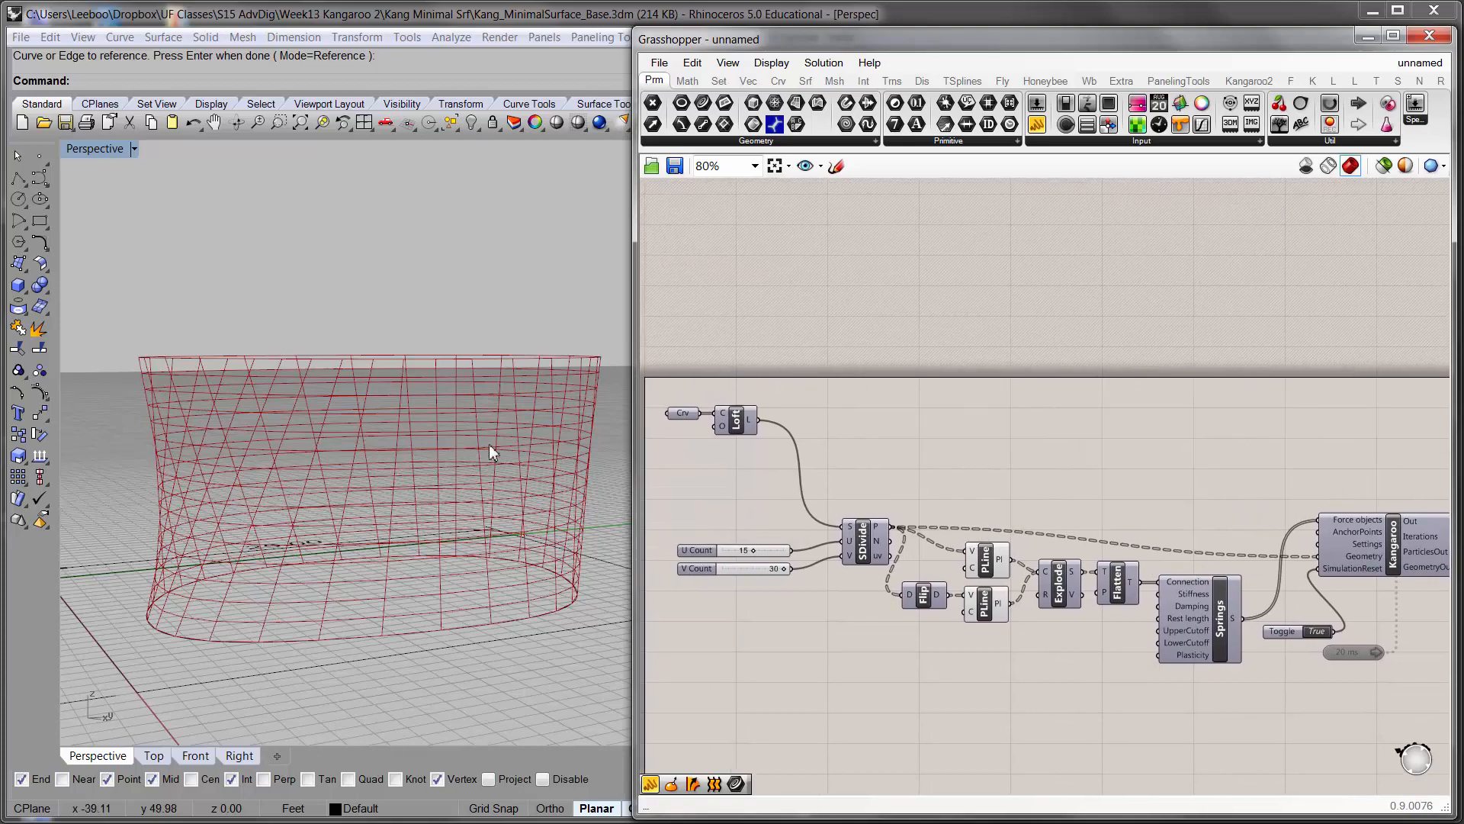
{"action": "right_click_drag", "start_coordinate": [394, 462], "coordinate": [460, 447]}
{"action": "right_click_drag", "start_coordinate": [985, 601], "coordinate": [946, 566]}
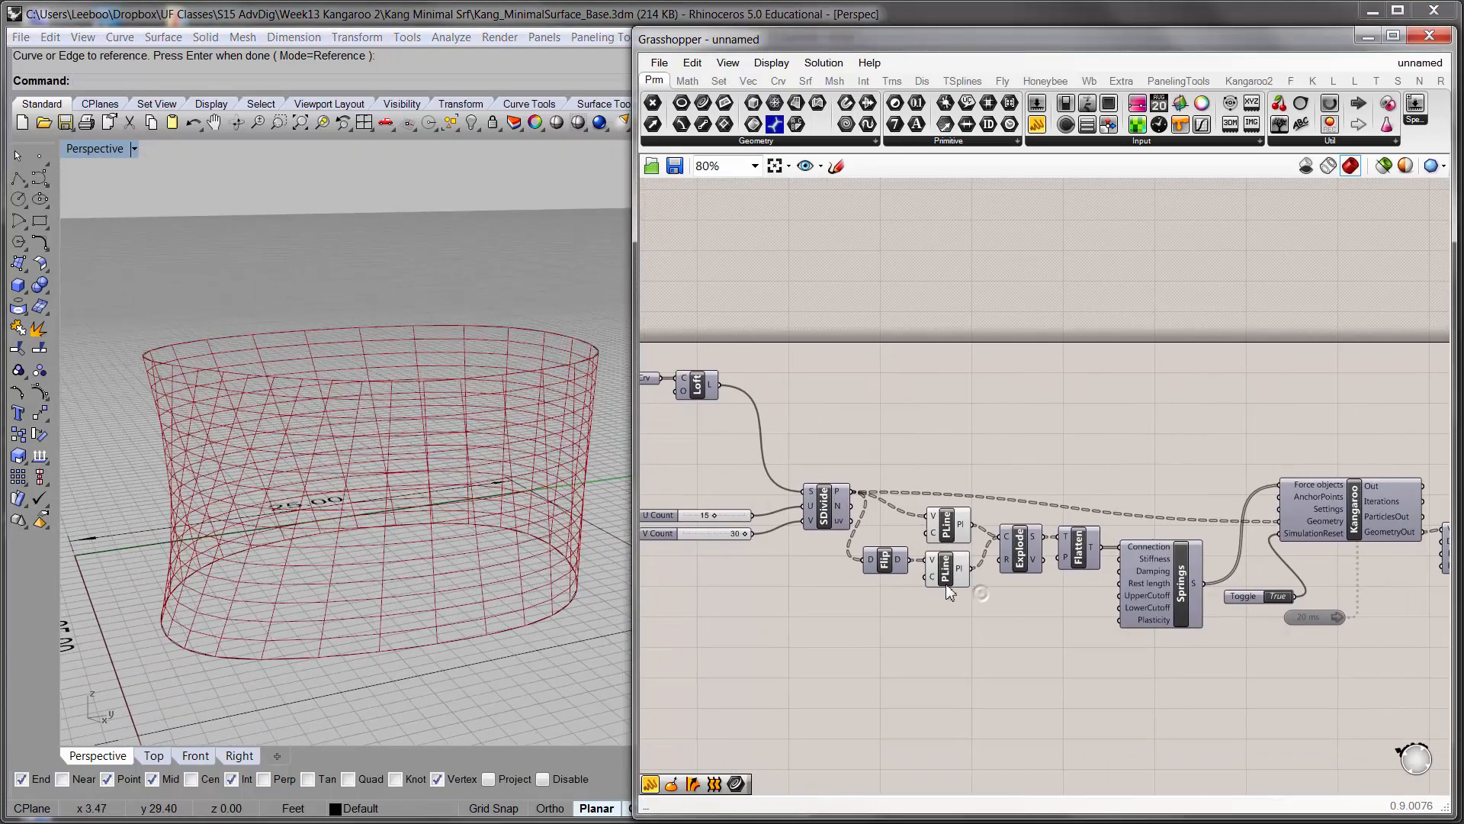
- Highlight the polylines of the individual PLine components to tell the horizontal and vertical directions apart
{"action": "left_click", "coordinate": [946, 571]}
{"action": "left_click", "coordinate": [954, 607]}
{"action": "left_click", "coordinate": [946, 525]}
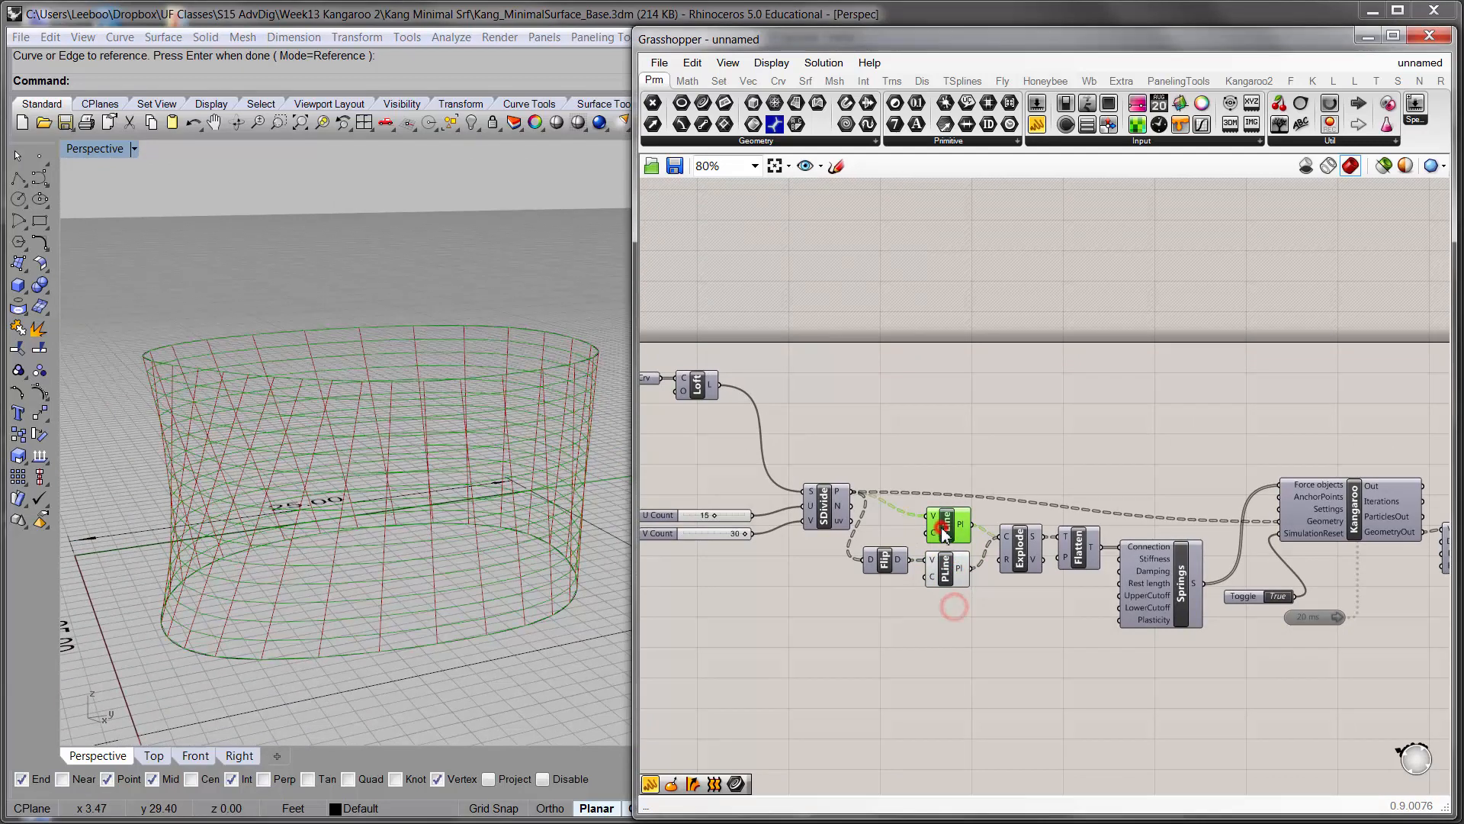
{"action": "left_click", "coordinate": [892, 623]}
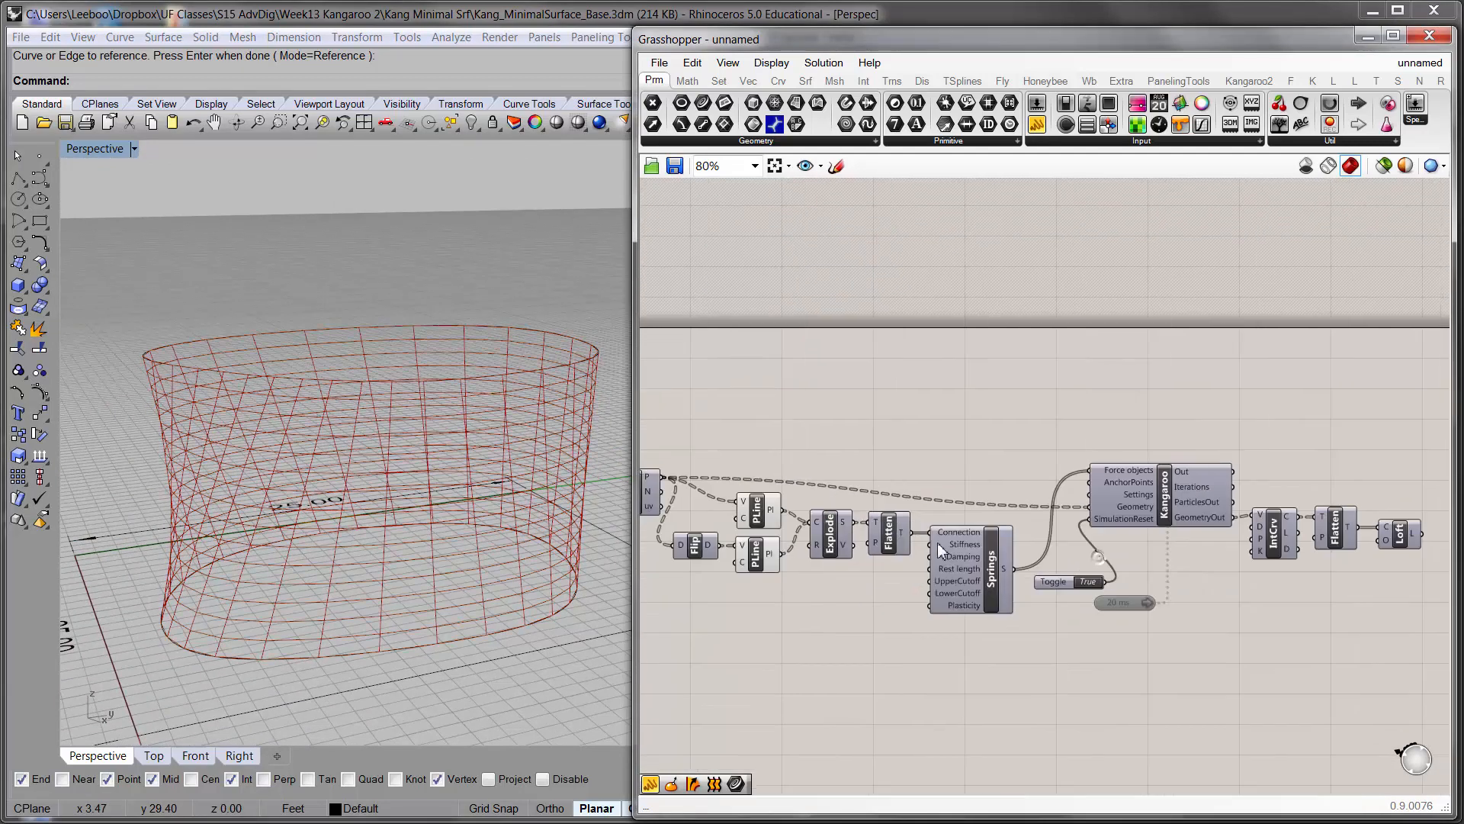
{"action": "scroll", "coordinate": [872, 542], "scroll_direction": "up", "scroll_amount": 4}
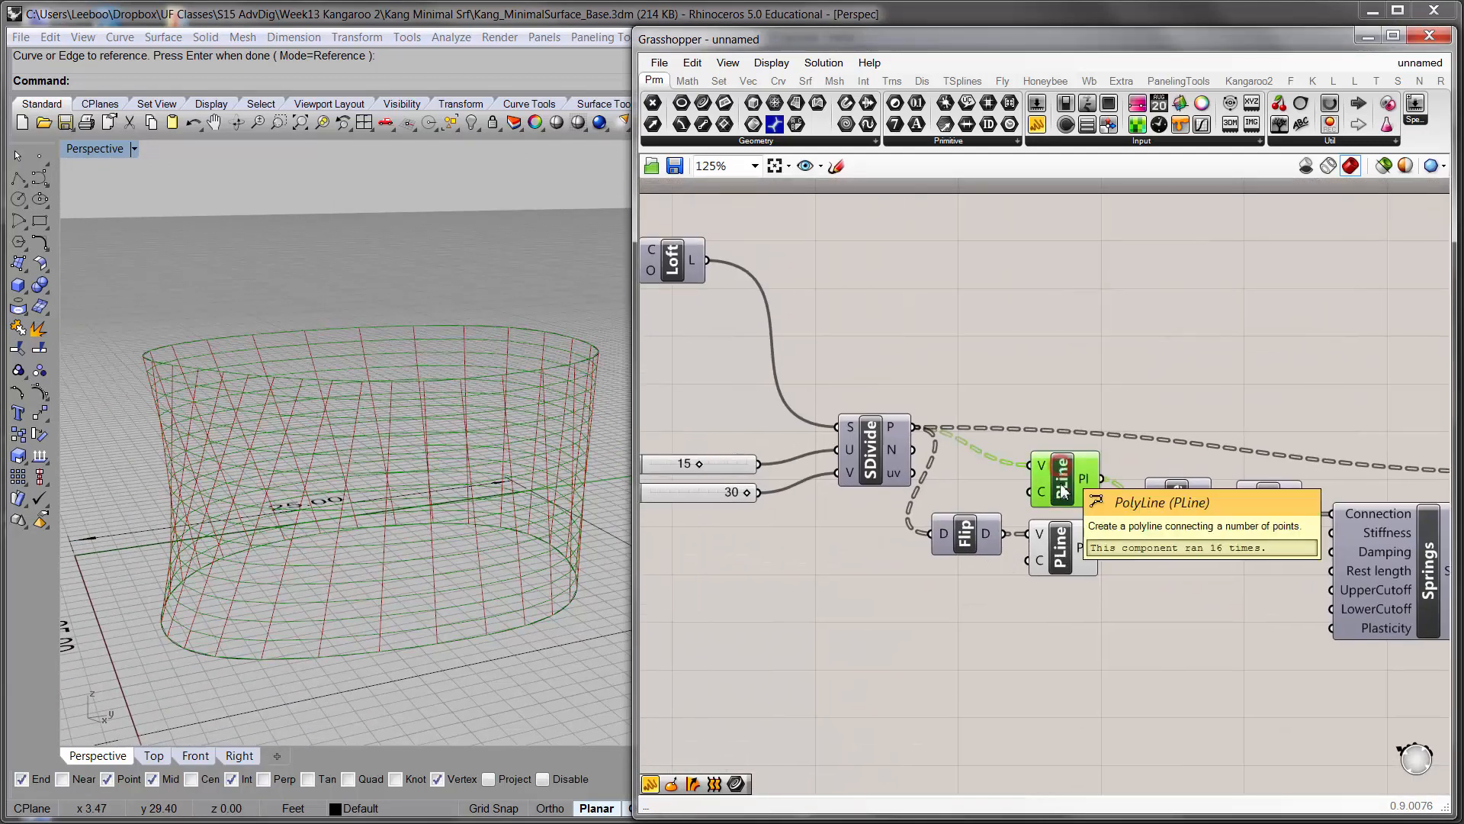
- Add a List Item component below the lower PLine and Explode components
{"action": "left_click", "coordinate": [1062, 548]}
{"action": "right_click_drag", "start_coordinate": [427, 553], "coordinate": [431, 510]}
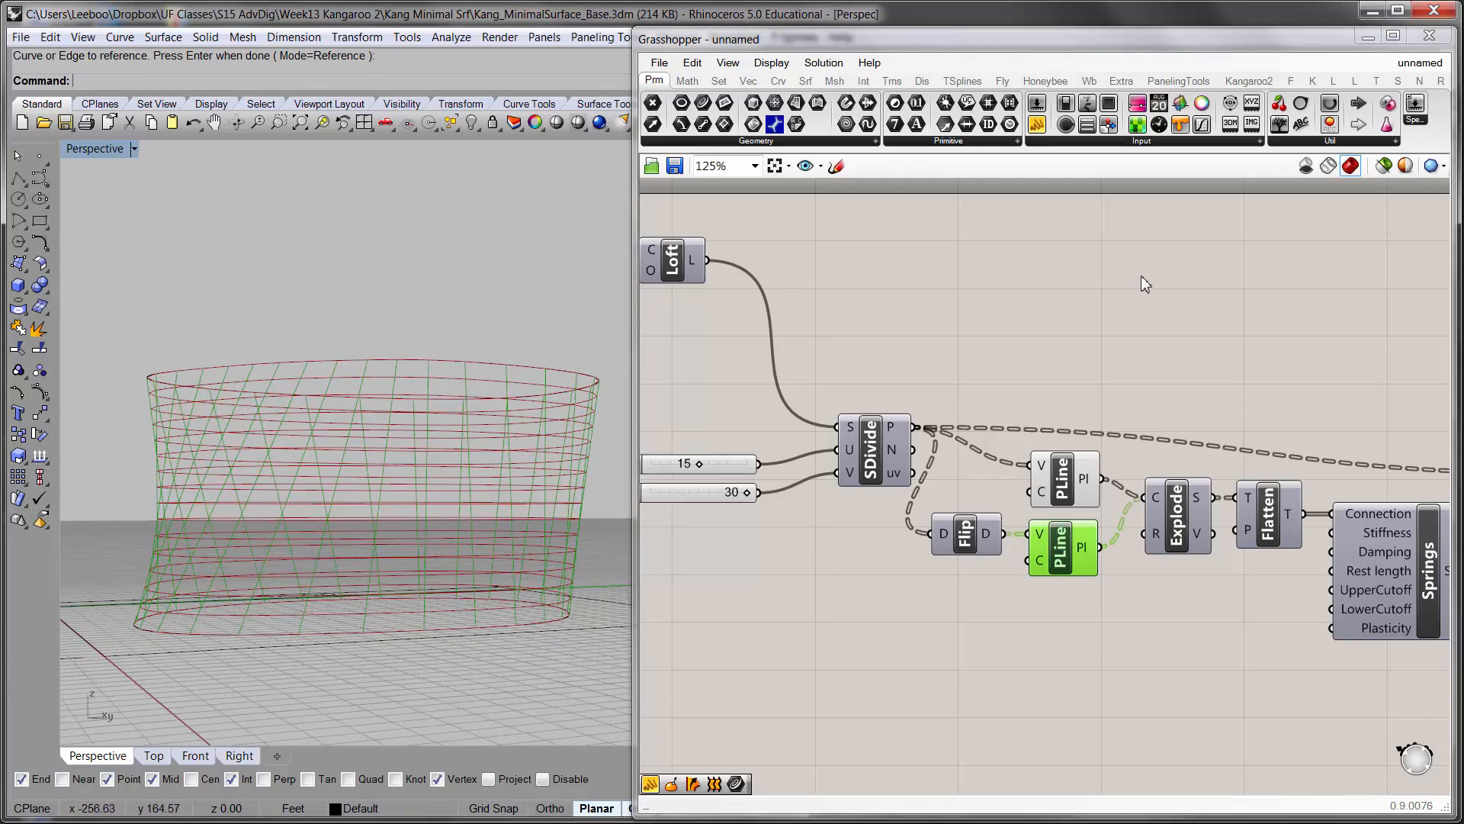
{"action": "right_click_drag", "start_coordinate": [1141, 276], "coordinate": [1064, 354]}
{"action": "right_click_drag", "start_coordinate": [1065, 717], "coordinate": [987, 502]}
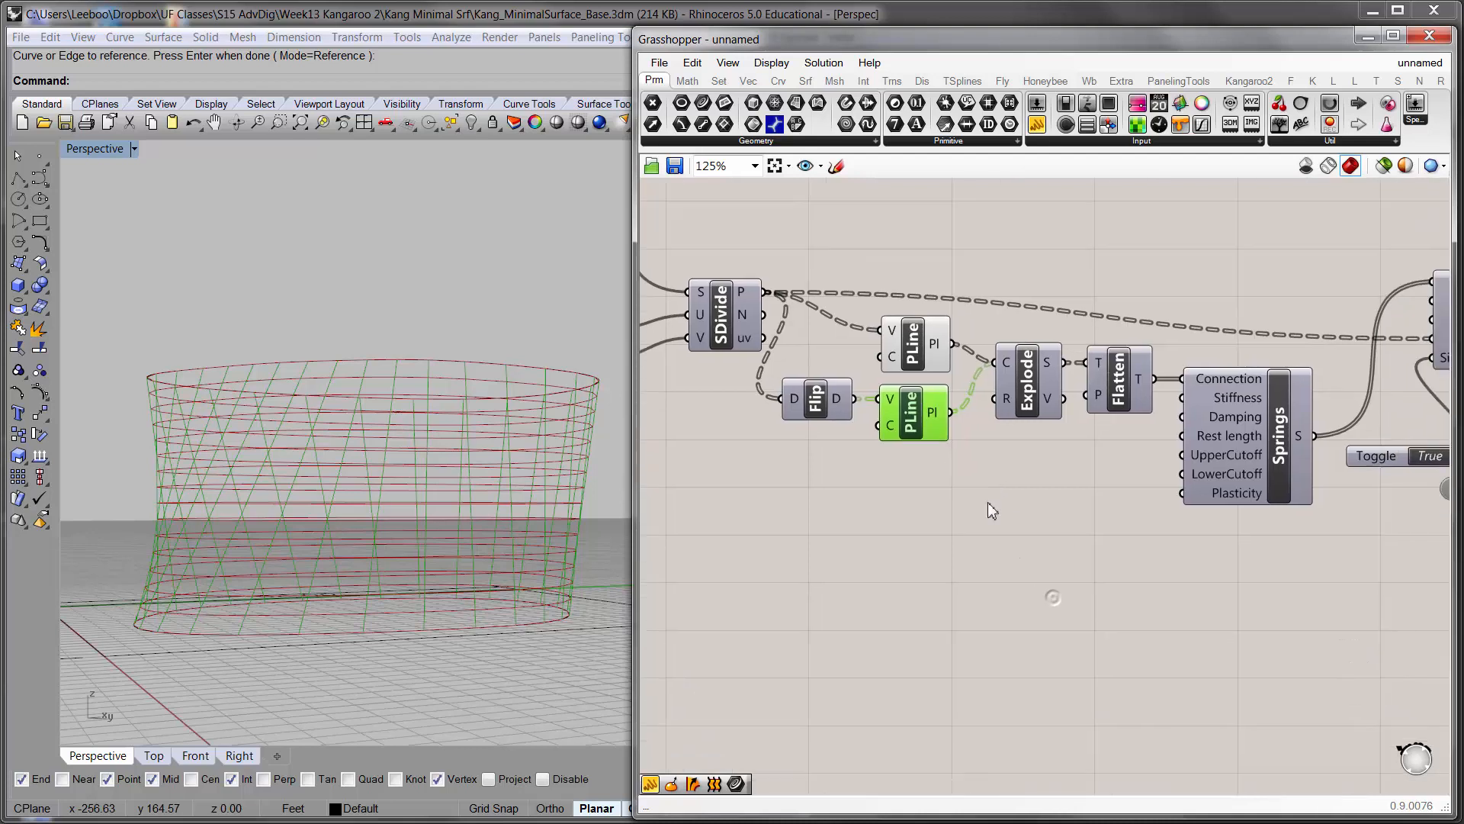
{"action": "double_click", "coordinate": [981, 619]}
{"action": "type", "text": "list"}
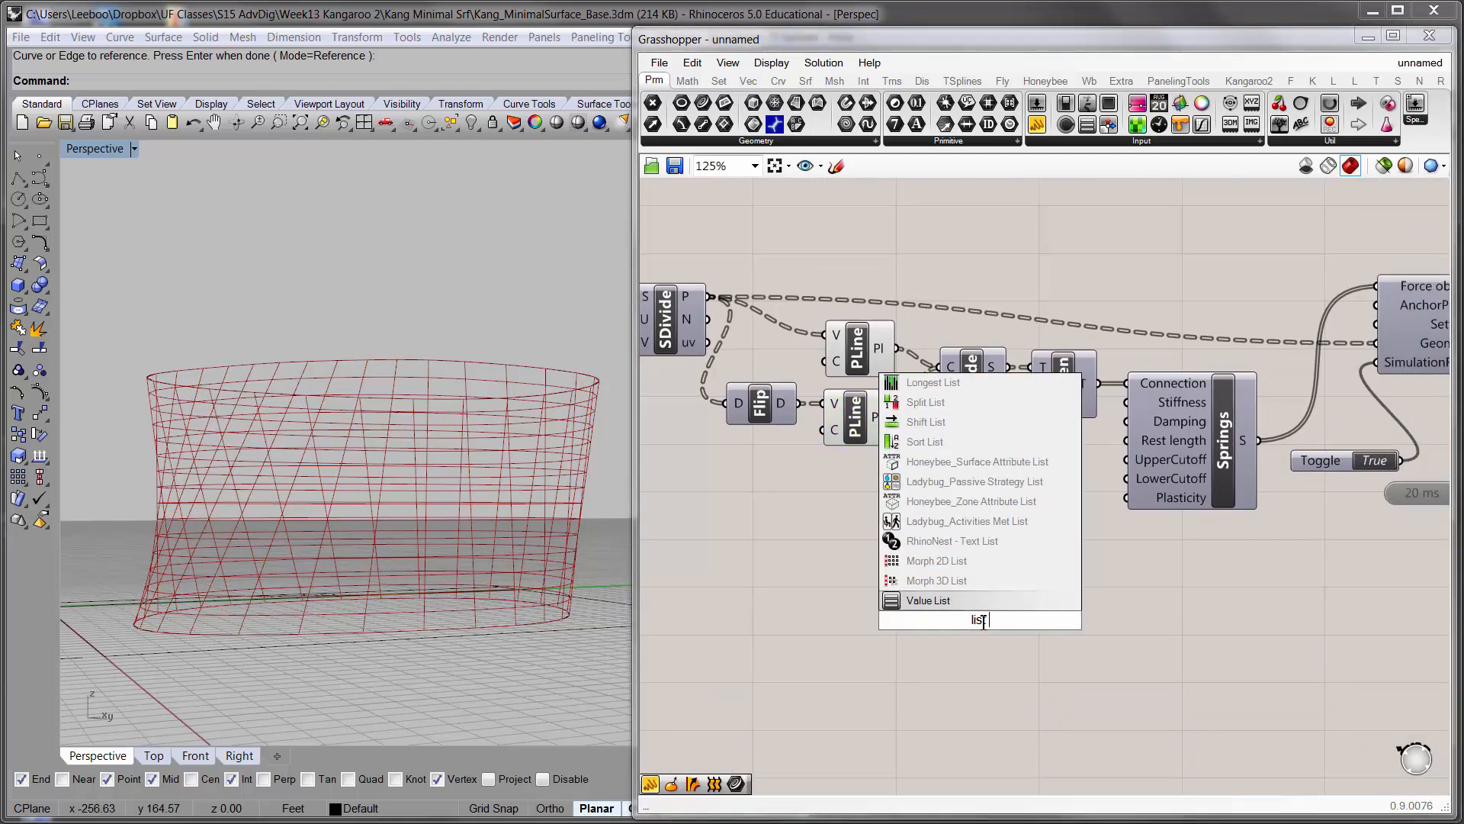
{"action": "type", "text": " it"}
{"action": "key", "text": "Return"}
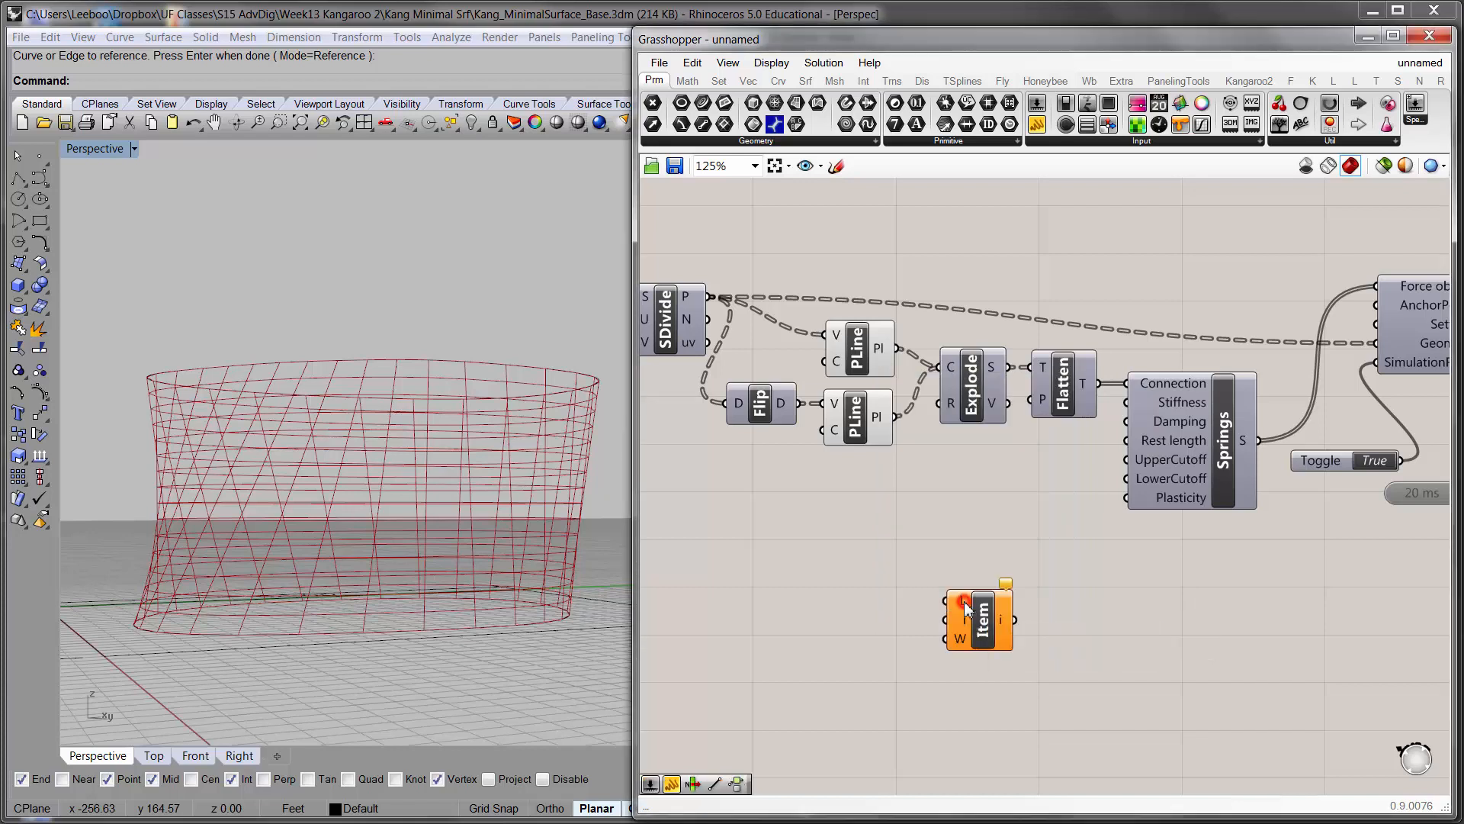
{"action": "left_click_drag", "start_coordinate": [966, 608], "coordinate": [978, 561]}
- Connect the lower PLine's polyline output to the List Item's list input and select the List Item to check its selection
{"action": "left_click", "coordinate": [877, 427]}
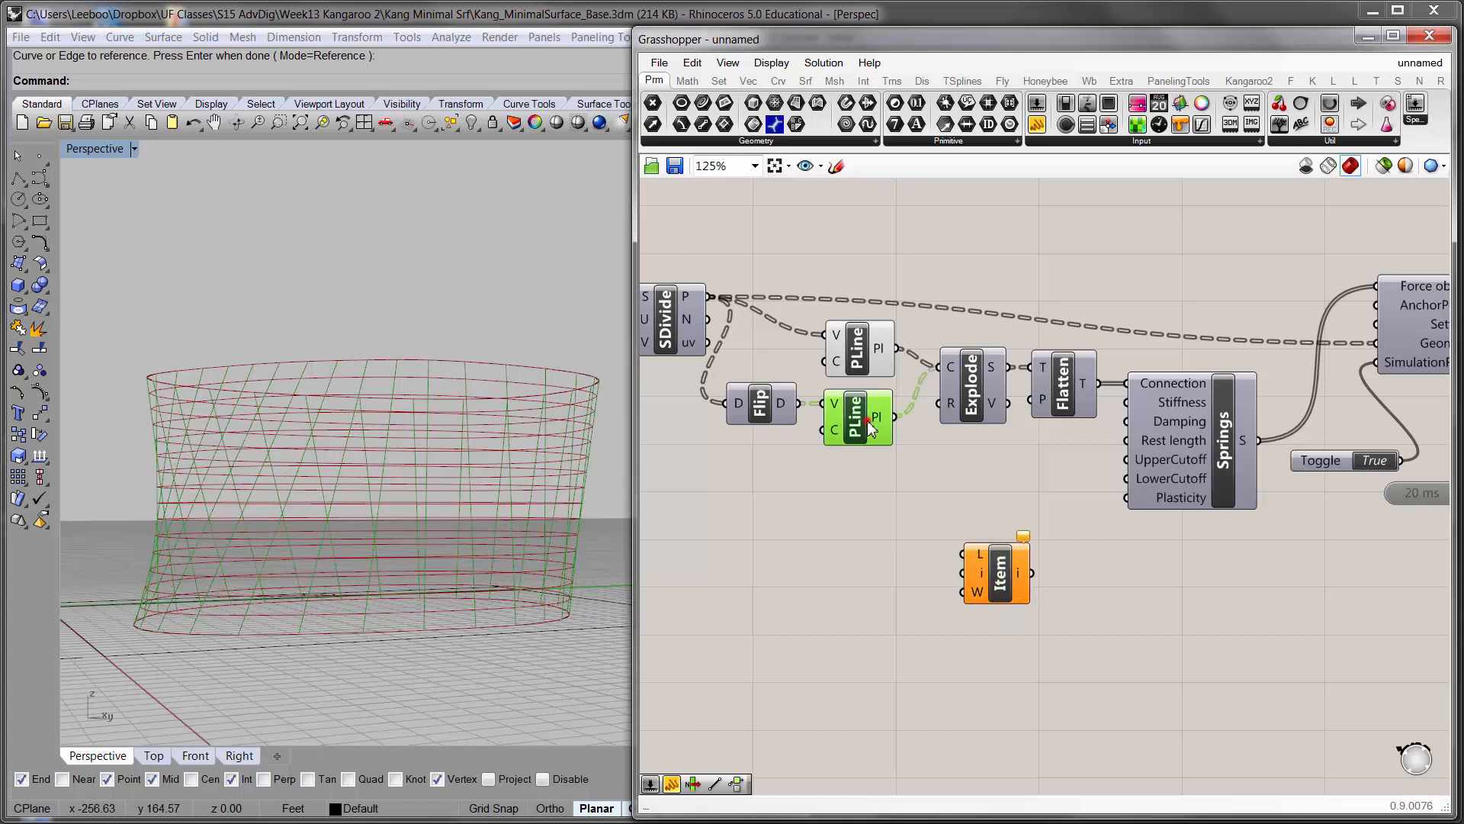
{"action": "left_click", "coordinate": [926, 482]}
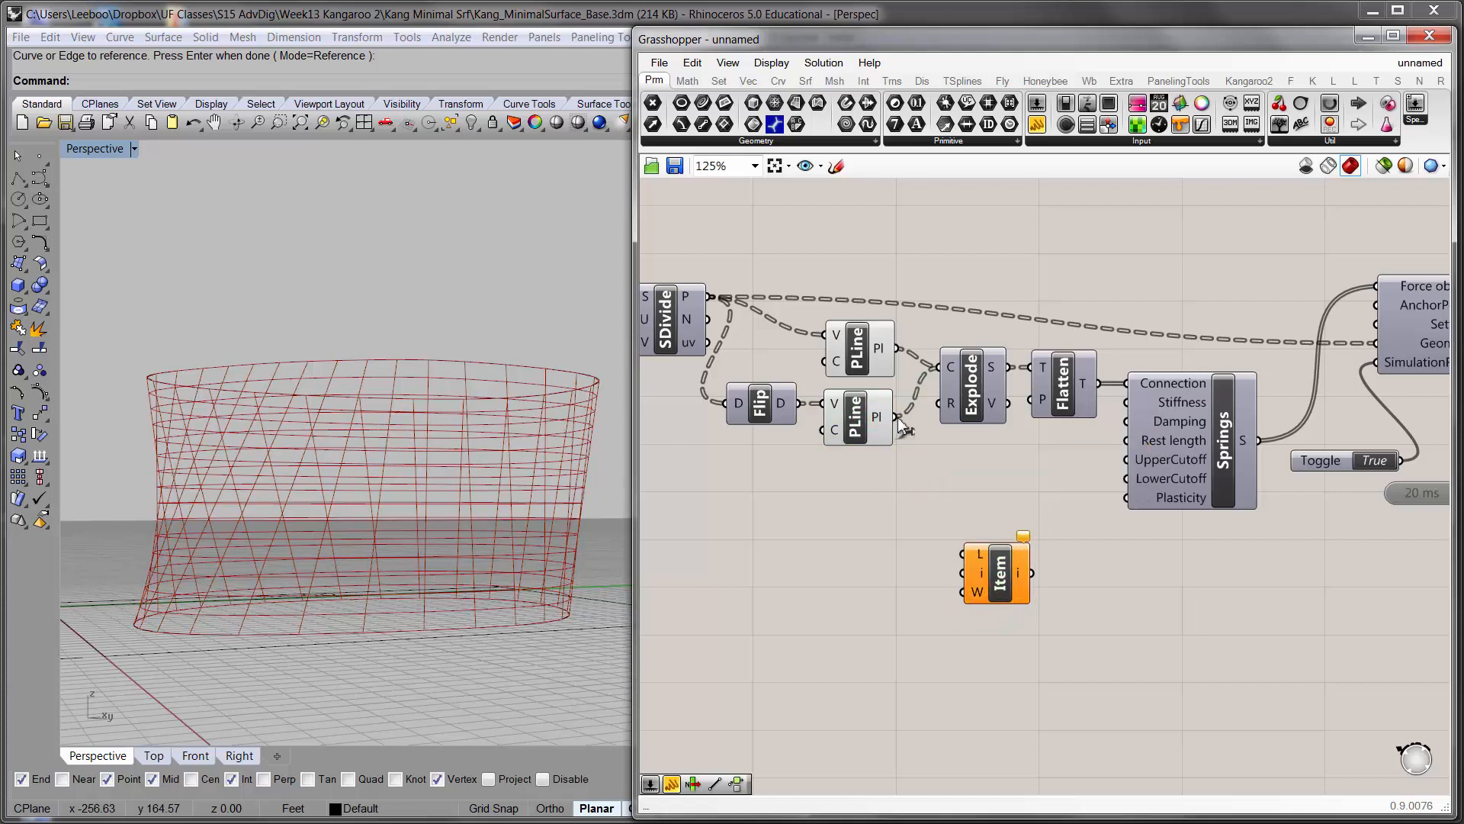
{"action": "left_click_drag", "start_coordinate": [929, 533], "coordinate": [962, 554]}
{"action": "left_click", "coordinate": [999, 572]}
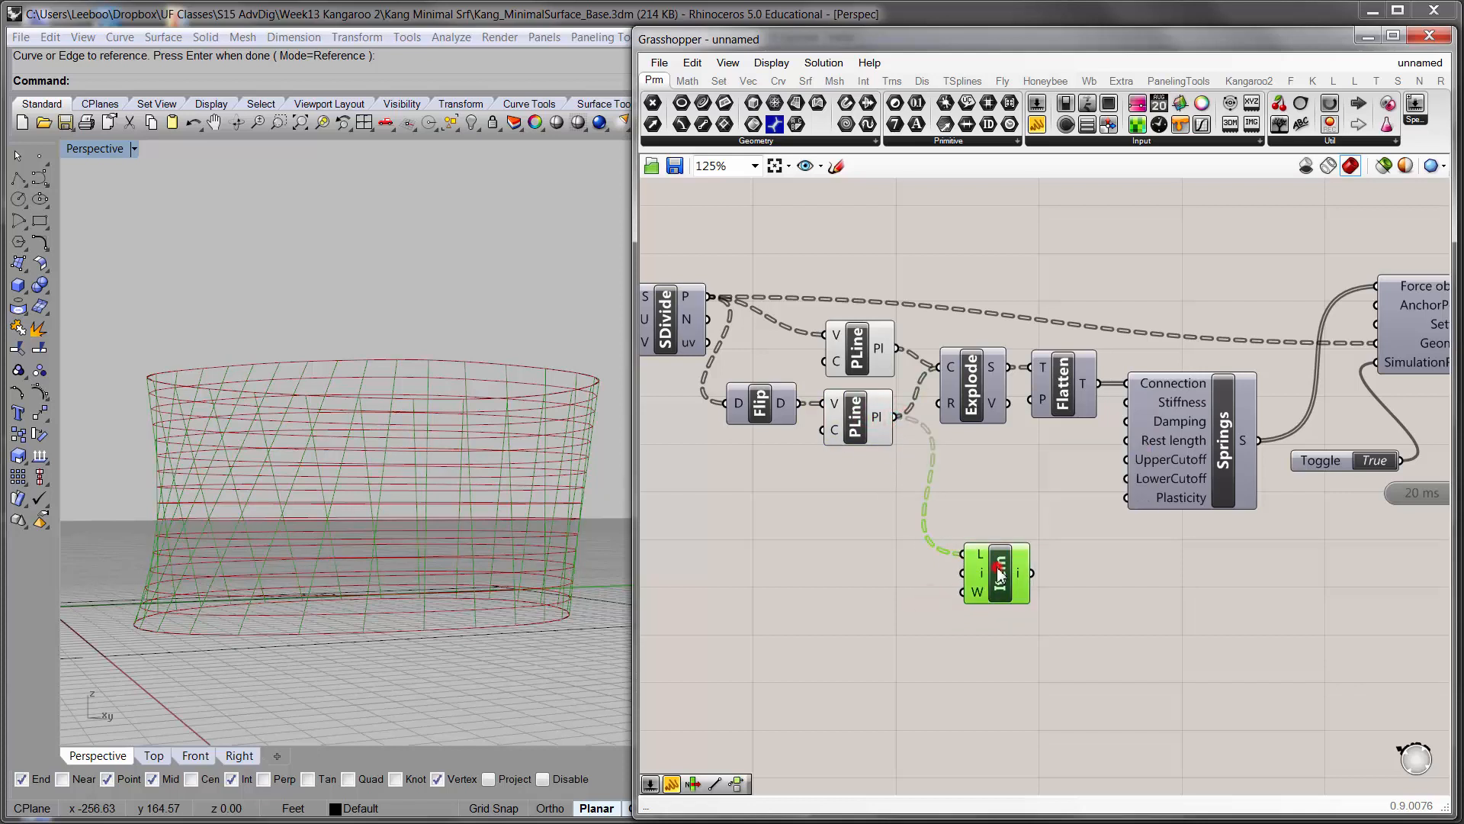
{"action": "left_click", "coordinate": [896, 489]}
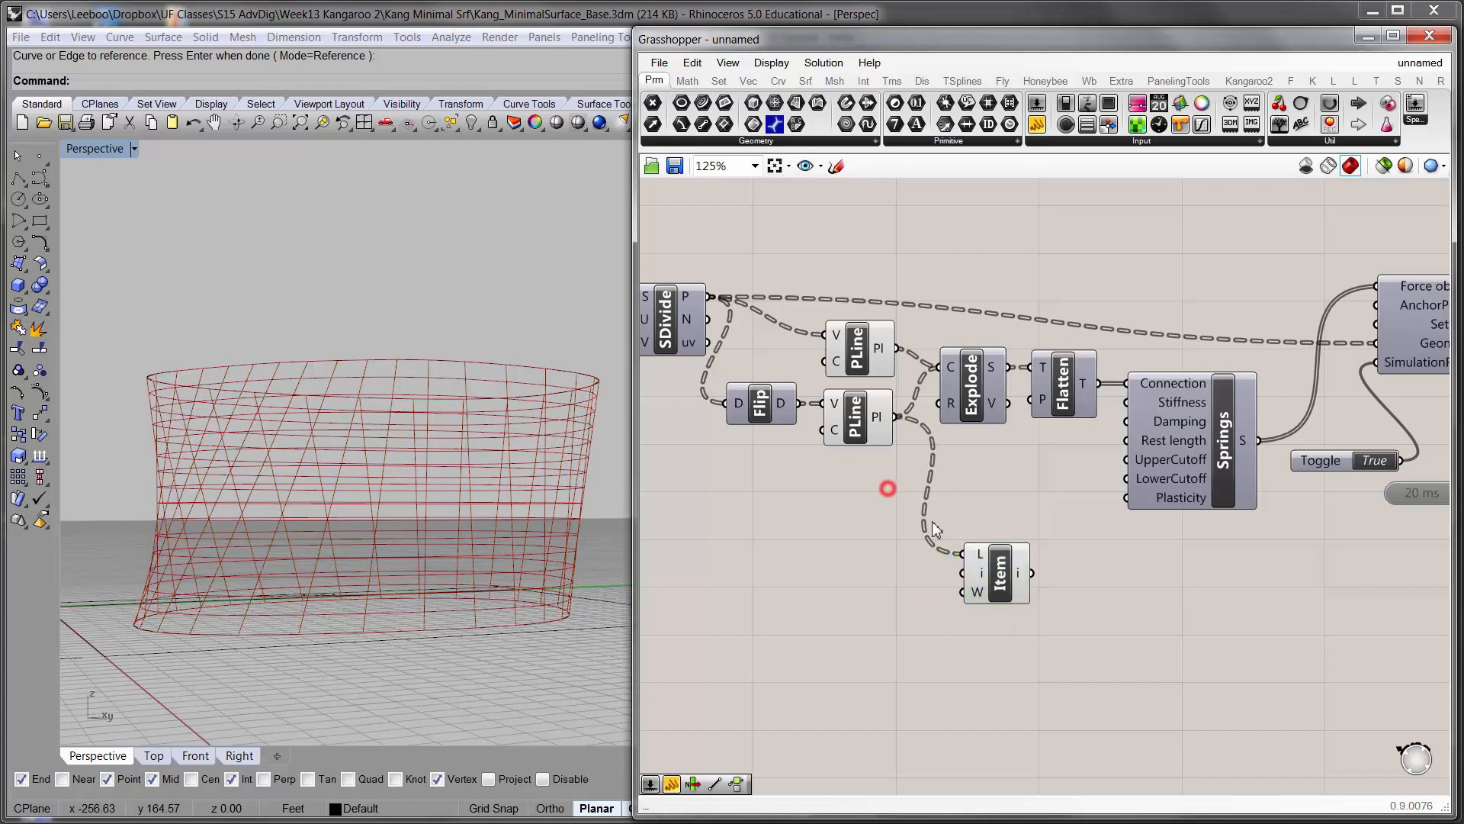
{"action": "left_click", "coordinate": [1013, 576]}
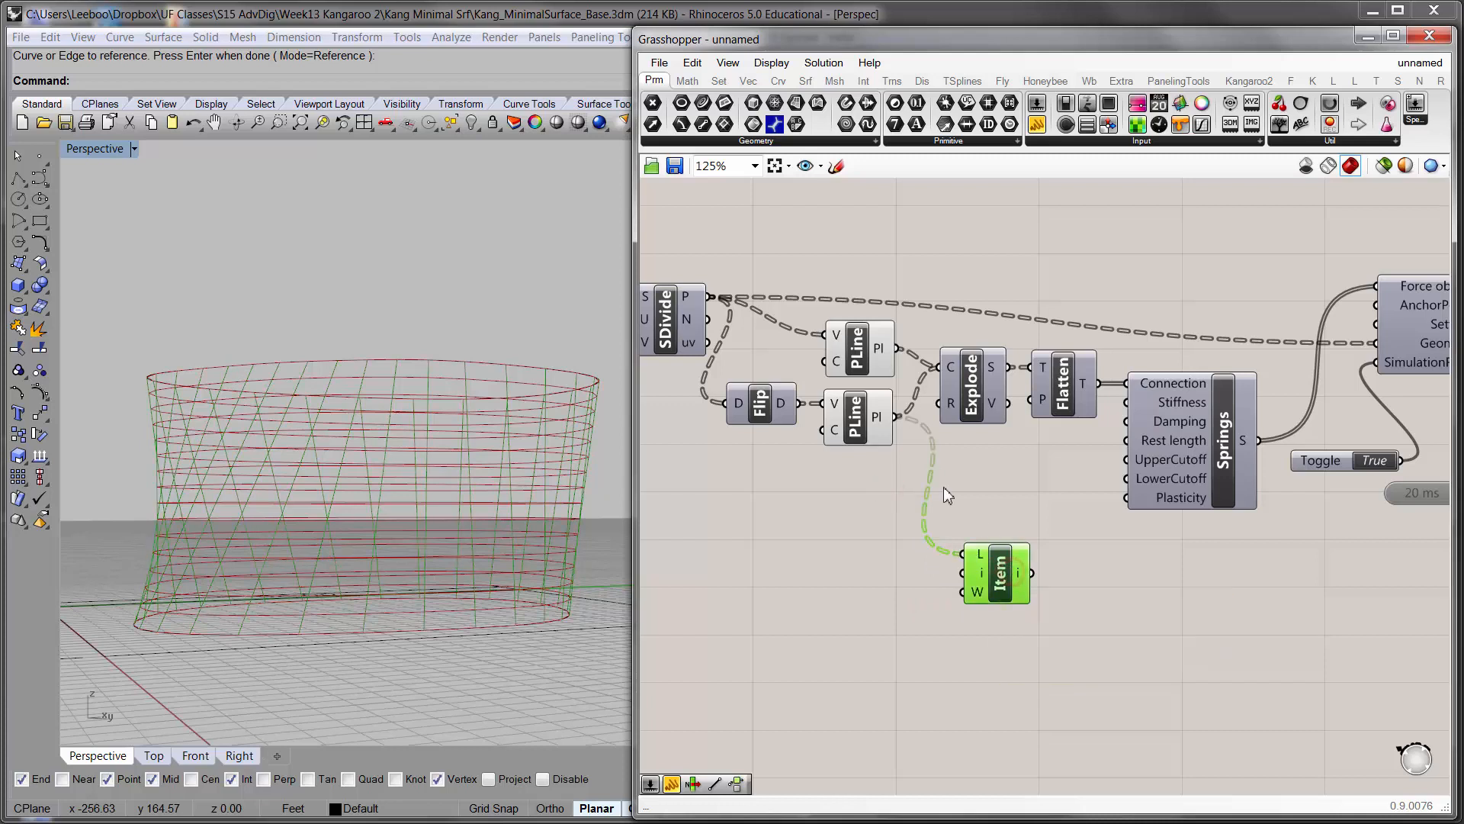
{"action": "right_click_drag", "start_coordinate": [945, 489], "coordinate": [933, 511]}
{"action": "left_click", "coordinate": [1095, 635]}
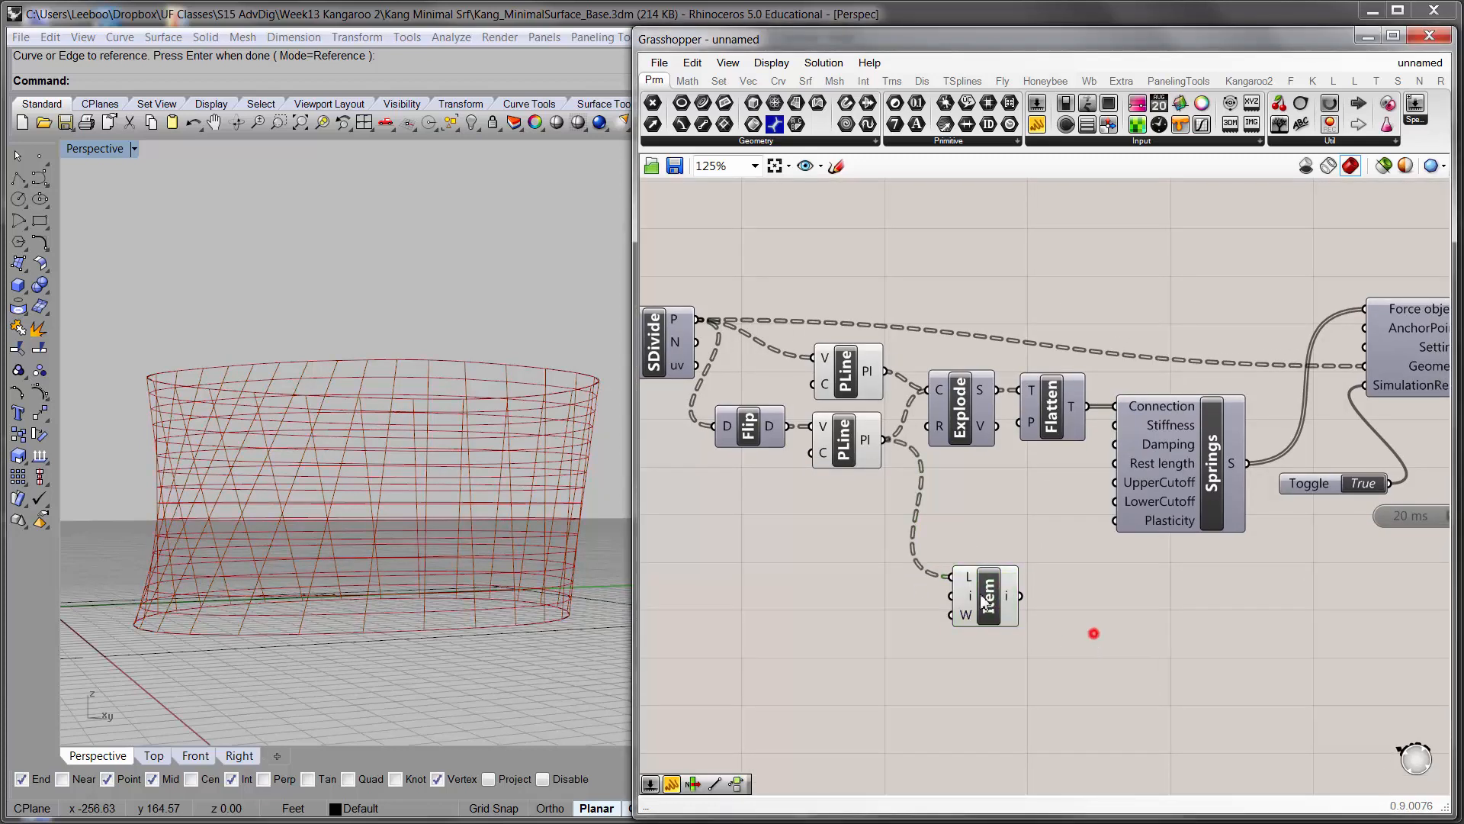
{"action": "scroll", "coordinate": [1095, 634], "scroll_direction": "down", "scroll_amount": 3}
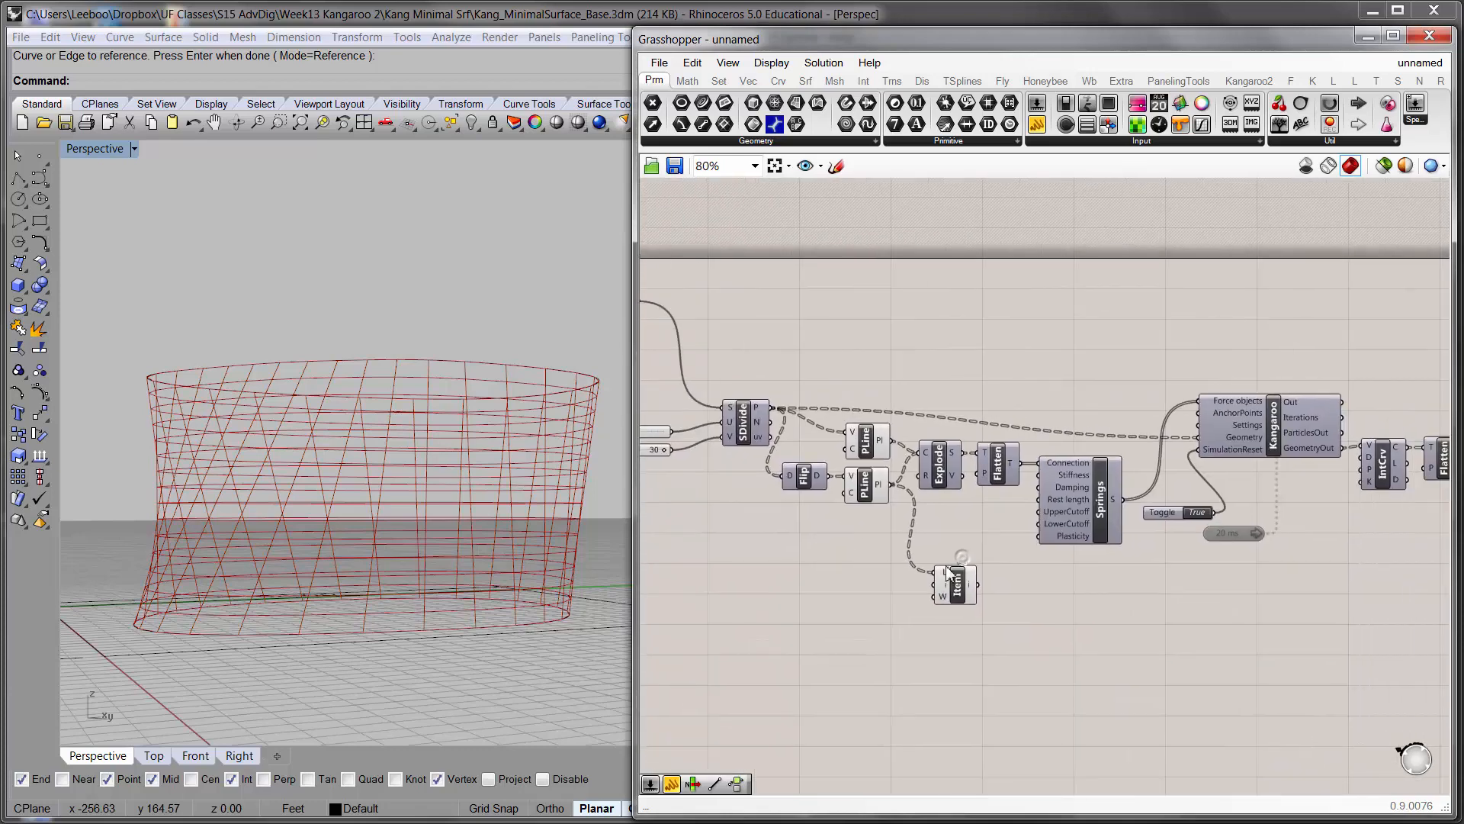
{"action": "left_click", "coordinate": [950, 575]}
{"action": "right_click_drag", "start_coordinate": [918, 569], "coordinate": [966, 591]}
{"action": "scroll", "coordinate": [987, 598], "scroll_direction": "up", "scroll_amount": 1}
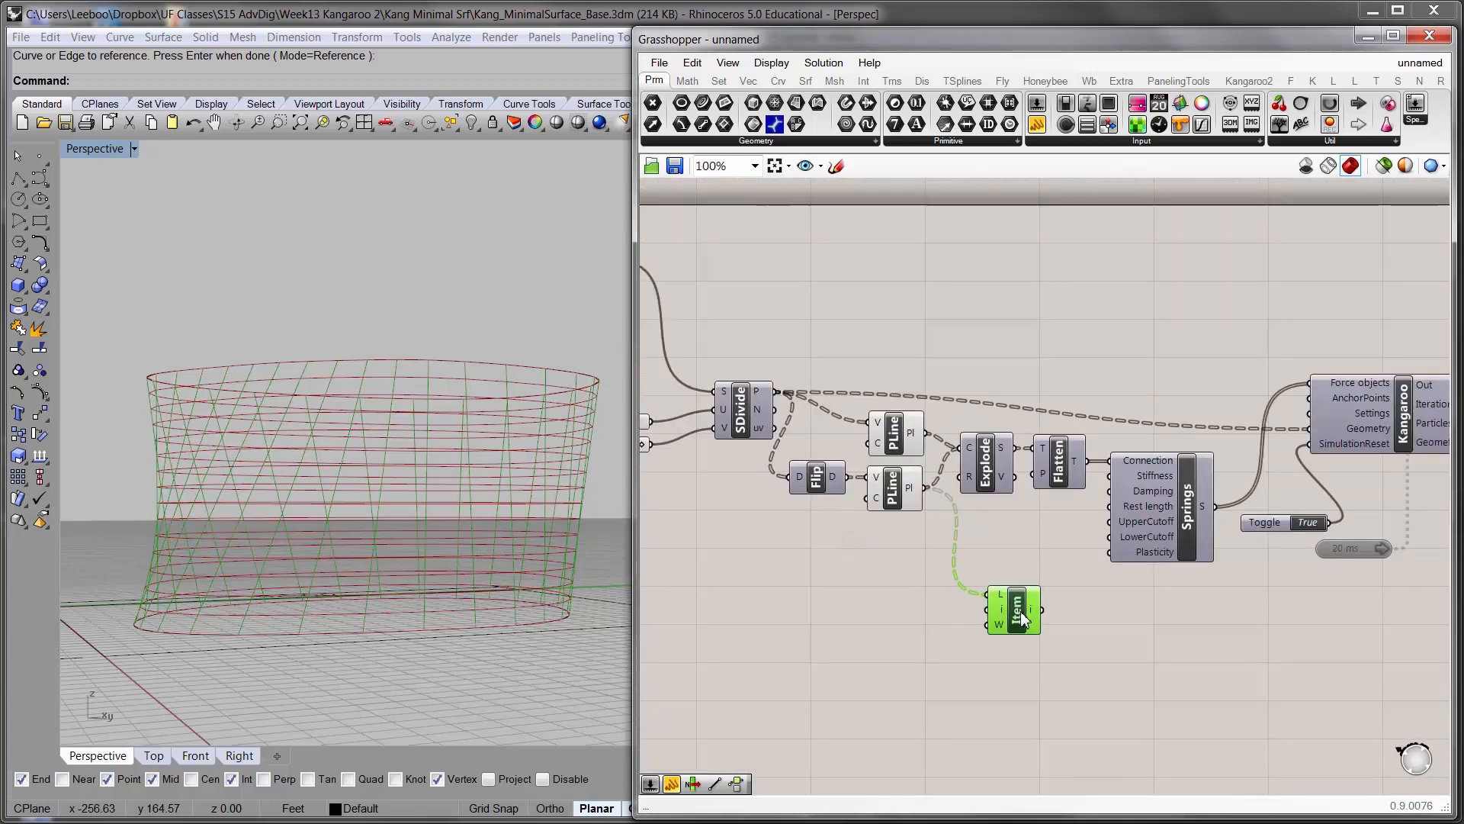
{"action": "right_click_drag", "start_coordinate": [894, 553], "coordinate": [900, 563]}
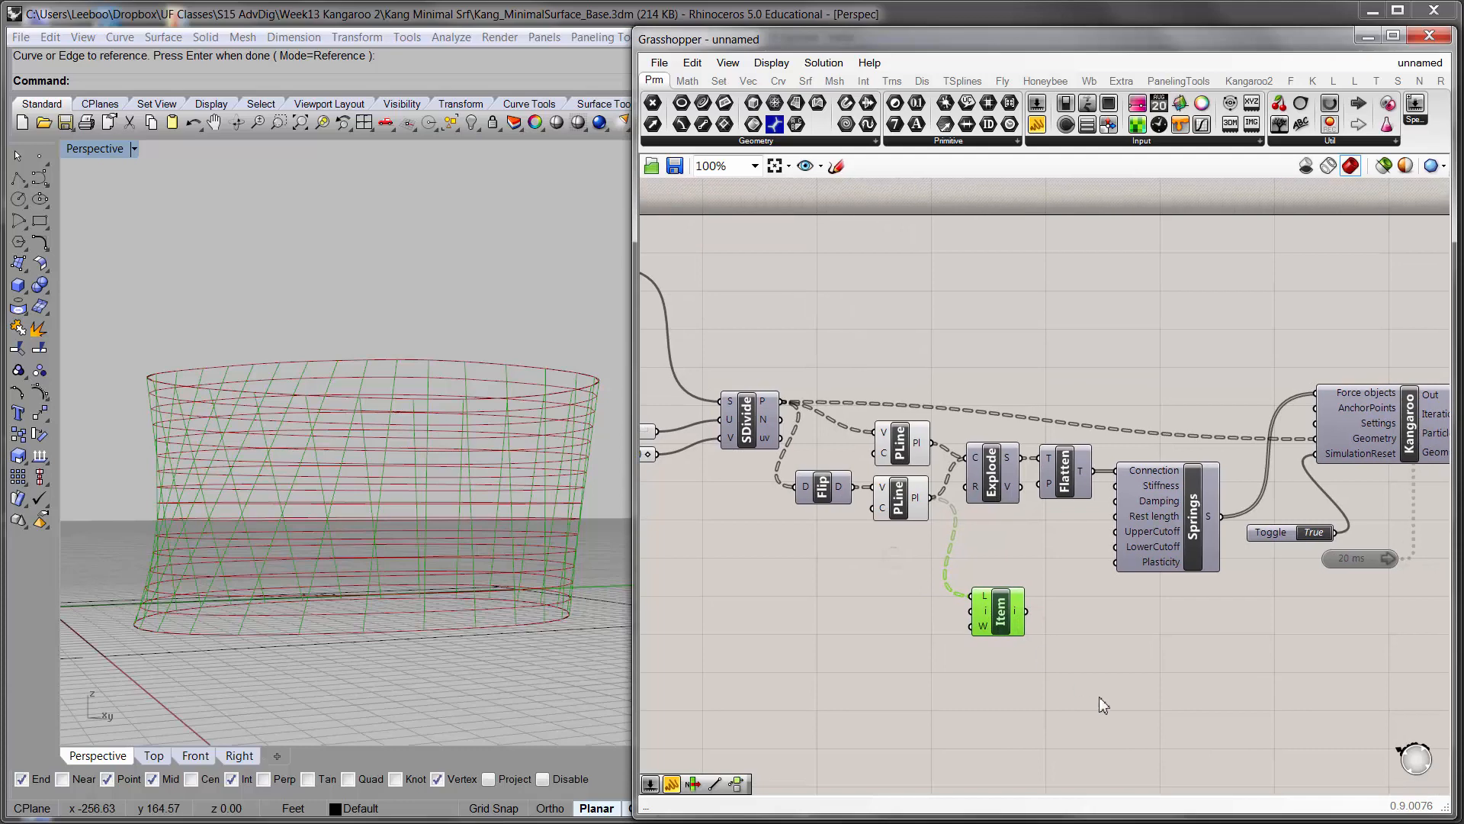
- Temporarily preview the Flip component to examine the points it feeds into the lower PLine
{"action": "left_click", "coordinate": [818, 486]}
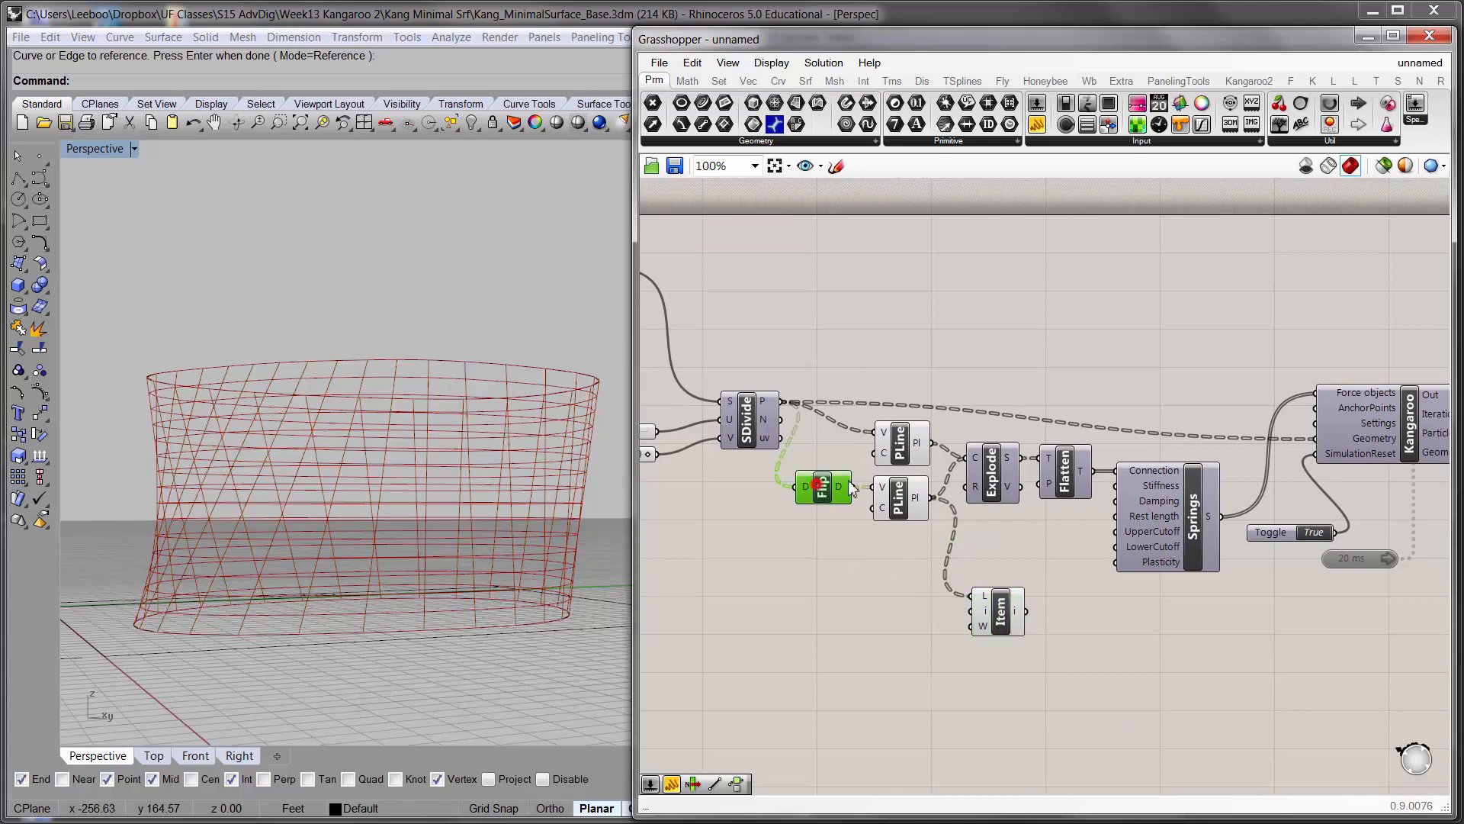
{"action": "left_click", "coordinate": [881, 501]}
{"action": "left_click", "coordinate": [816, 486]}
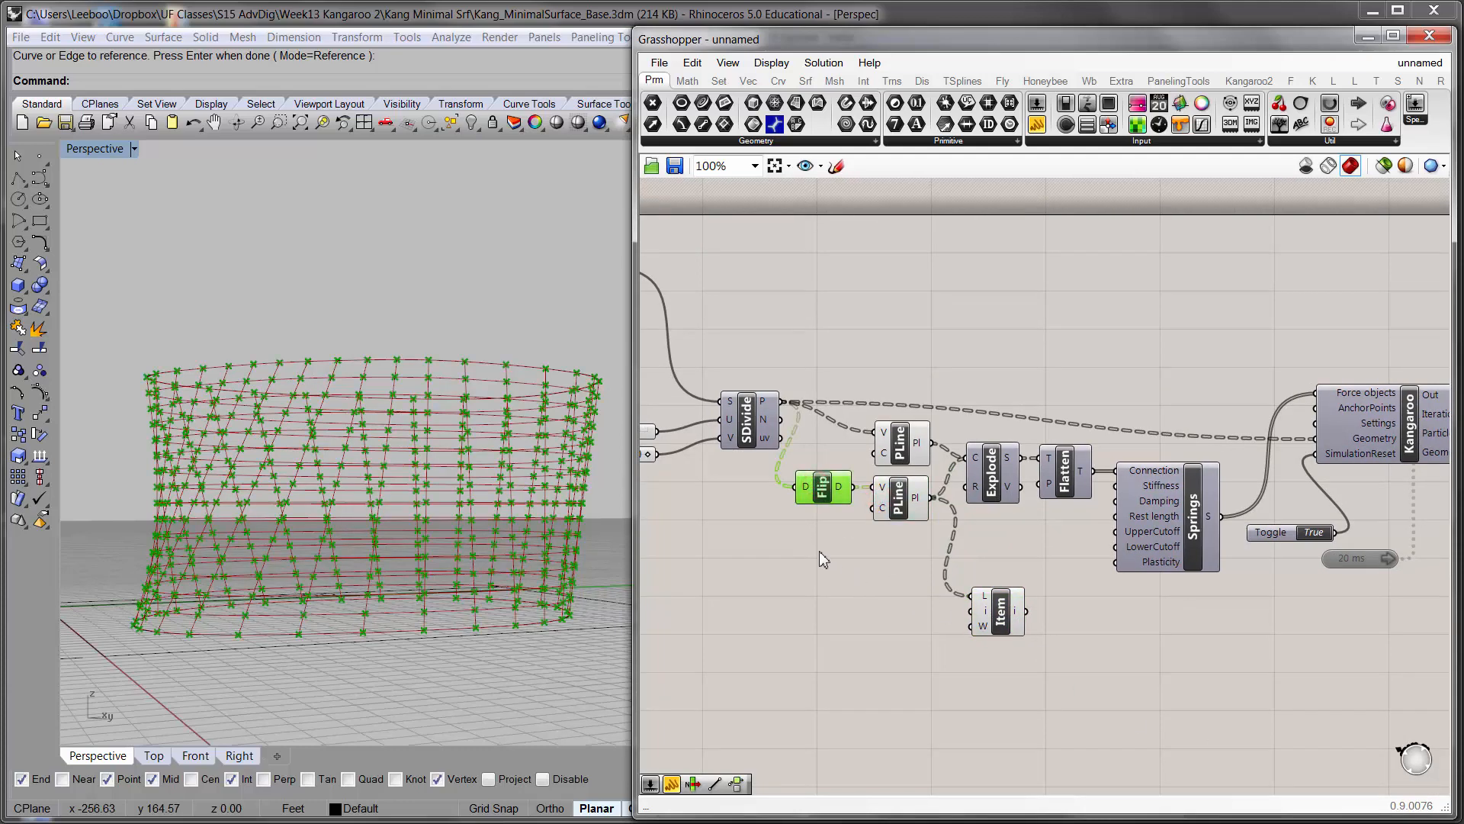
{"action": "left_click", "coordinate": [842, 544]}
{"action": "left_click", "coordinate": [819, 478]}
{"action": "key", "text": "ctrl+q"}
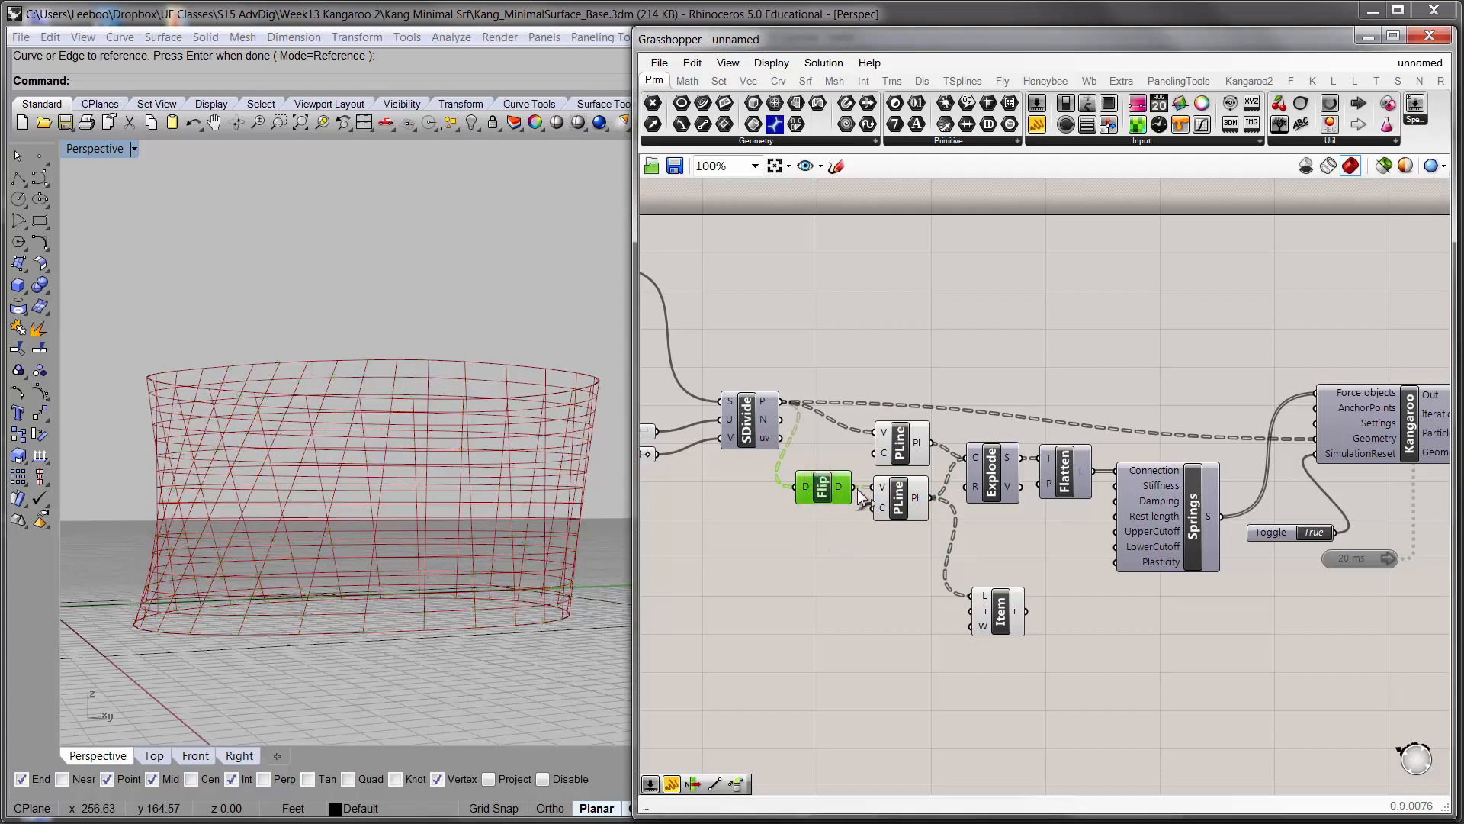
{"action": "key", "text": "ctrl+q"}
{"action": "left_click", "coordinate": [893, 502]}
{"action": "left_click", "coordinate": [822, 491]}
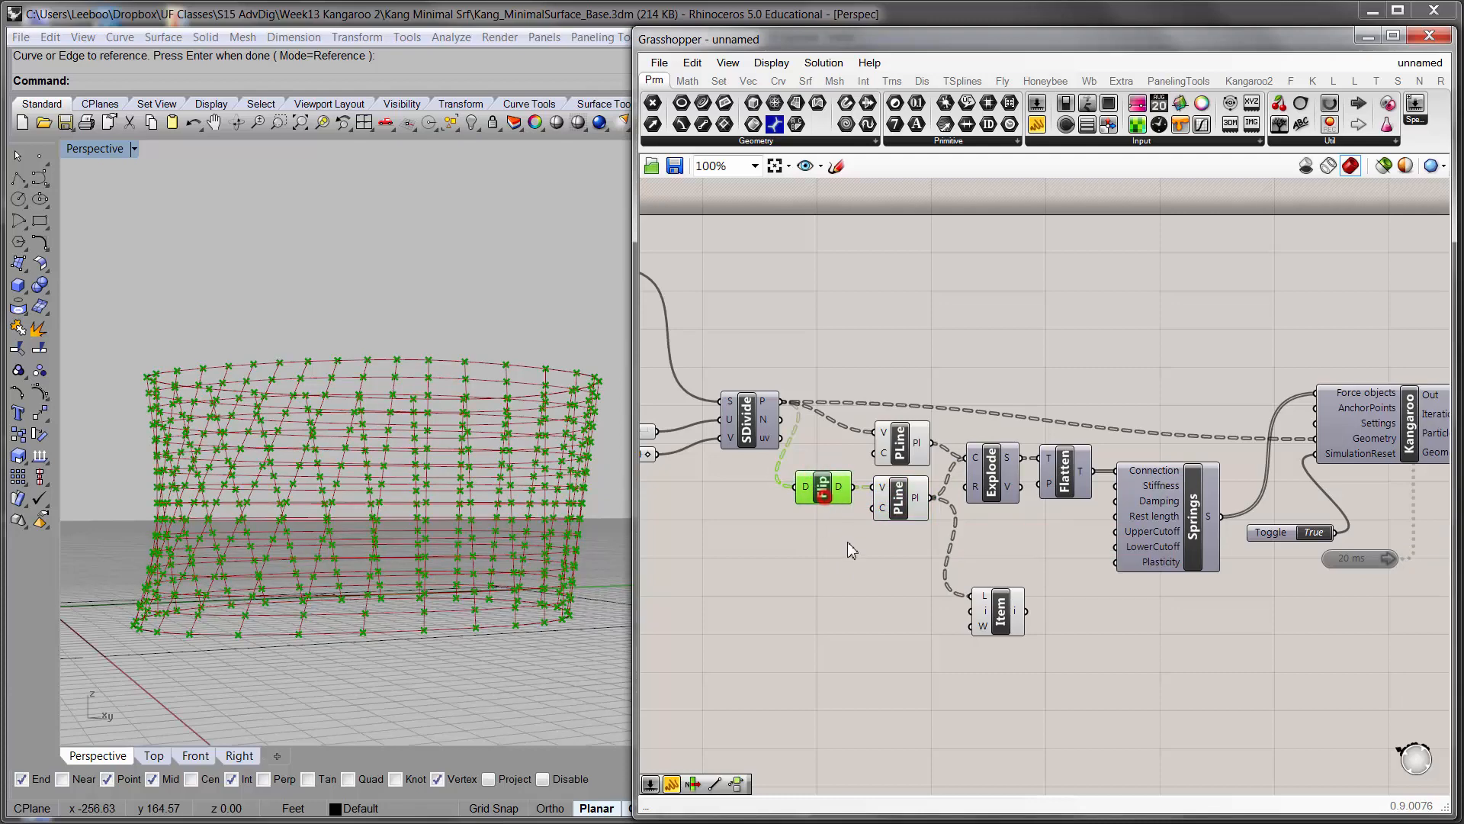
{"action": "key", "text": "ctrl+q"}
- Replace the List Item's list source with the Flip output and check the picked points around the model
{"action": "left_click_drag", "start_coordinate": [854, 486], "coordinate": [972, 596]}
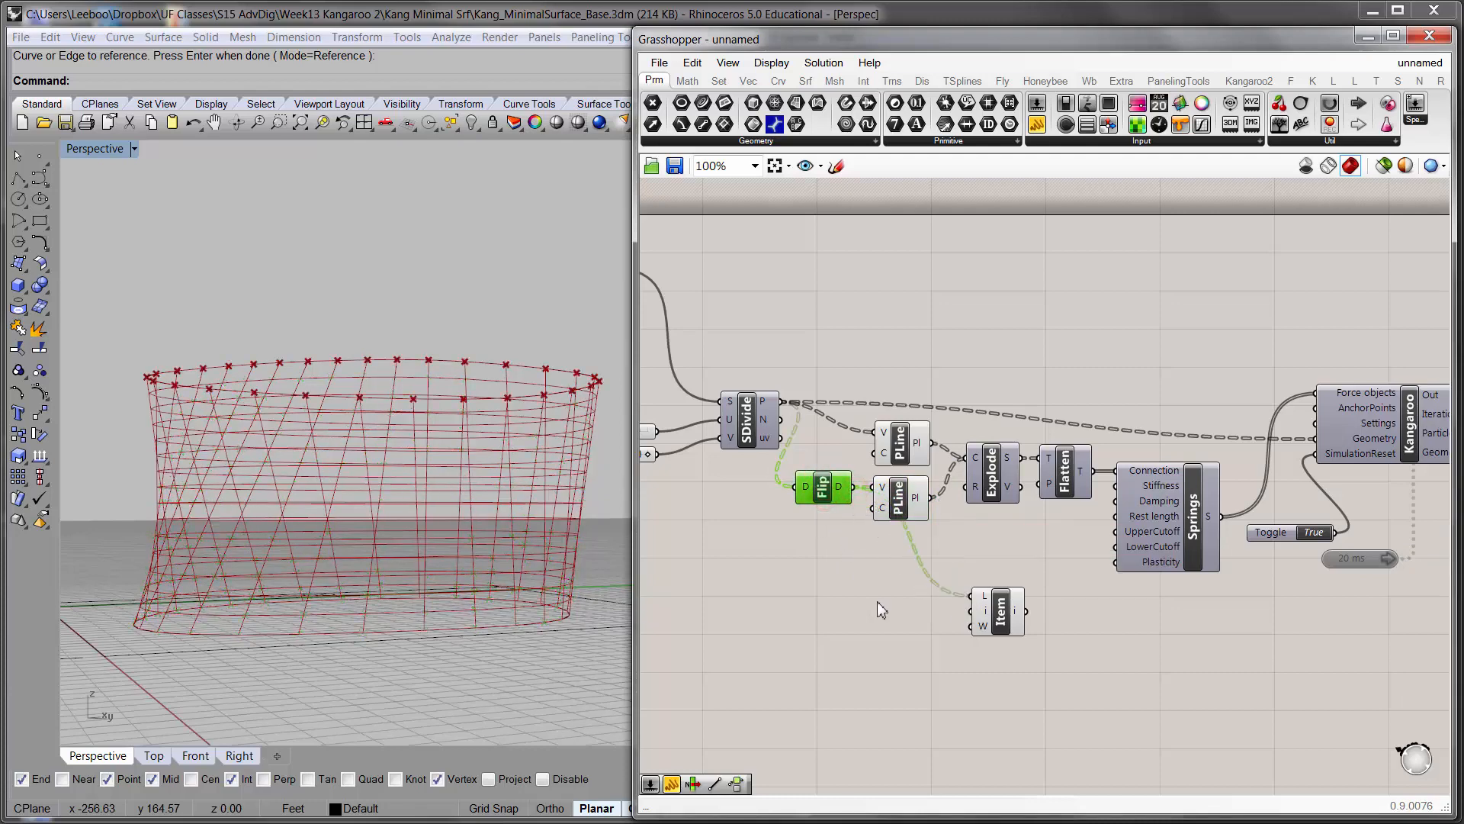
{"action": "left_click", "coordinate": [972, 664]}
{"action": "right_click_drag", "start_coordinate": [438, 479], "coordinate": [549, 461]}
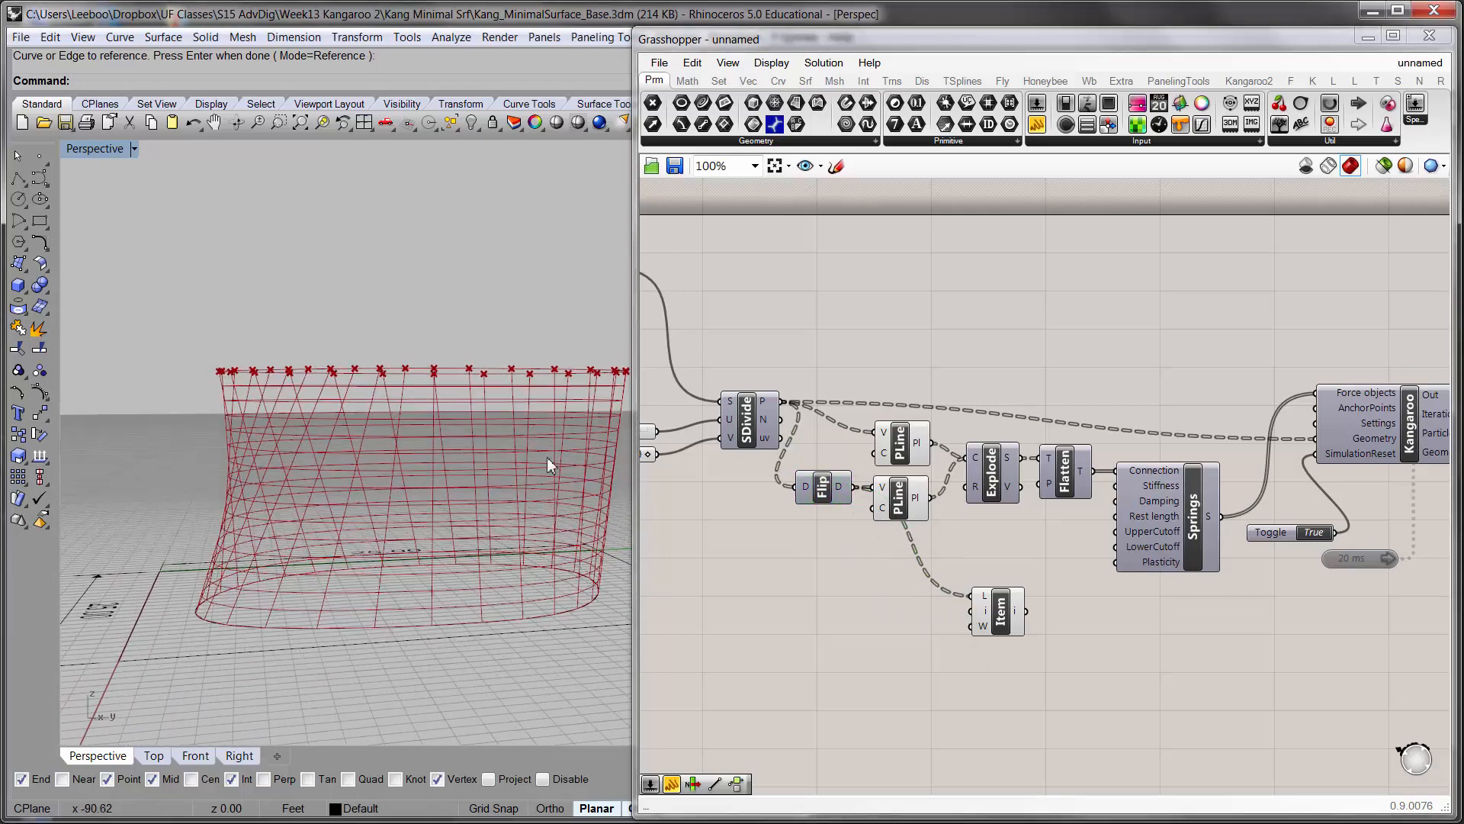
{"action": "left_click_drag", "start_coordinate": [991, 608], "coordinate": [966, 603]}
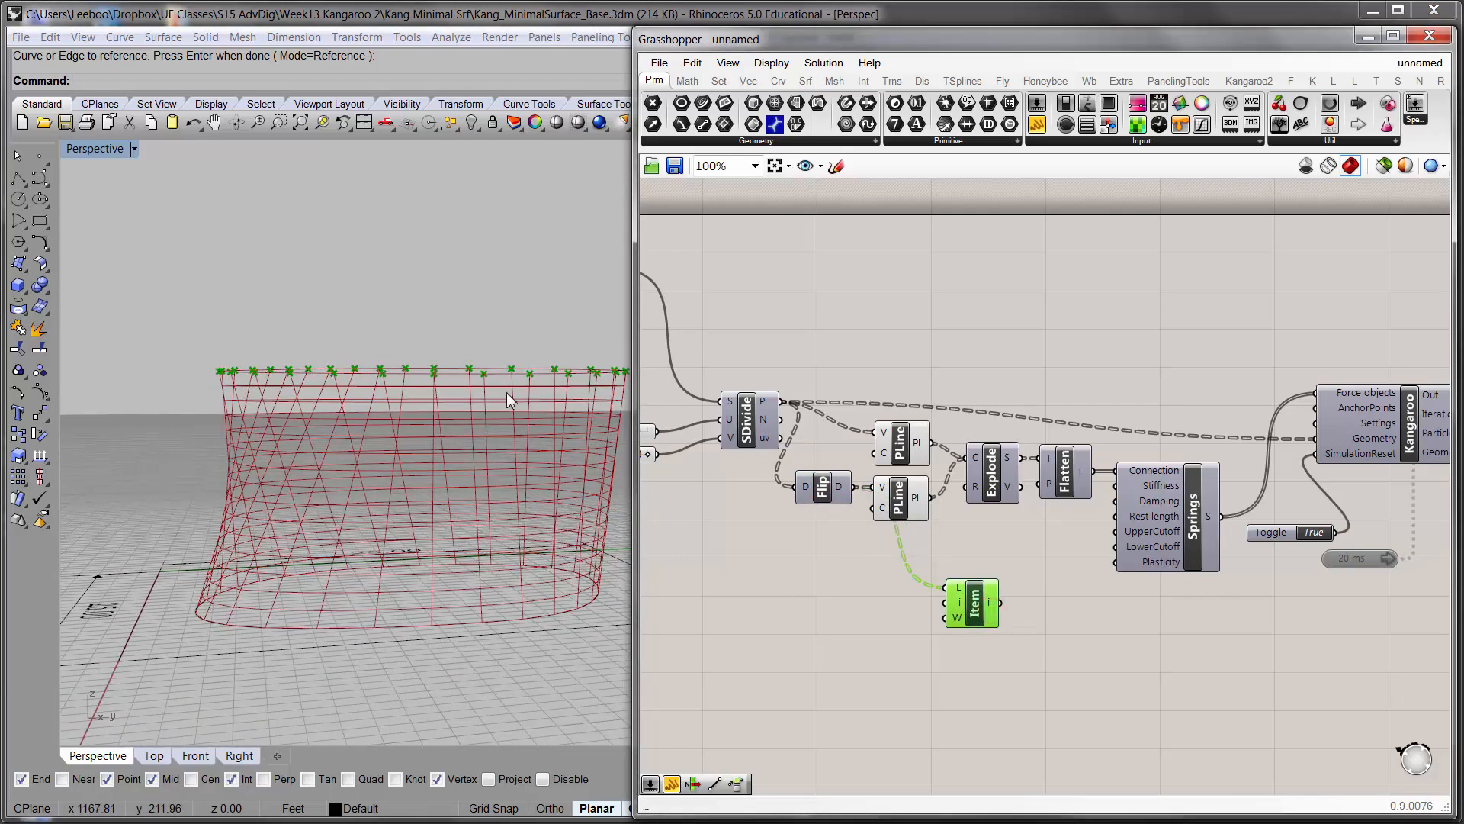
{"action": "right_click_drag", "start_coordinate": [507, 392], "coordinate": [137, 392]}
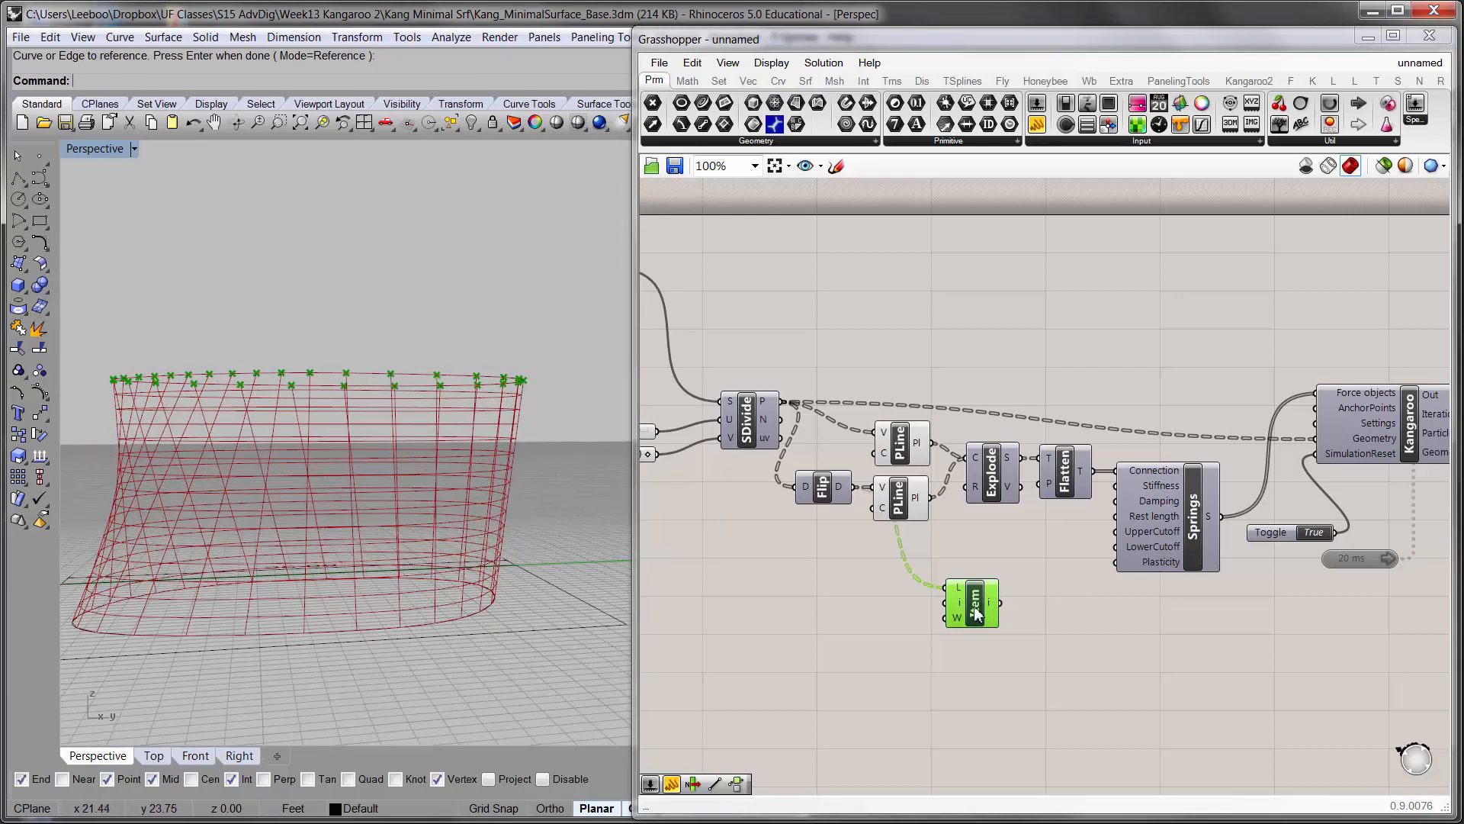
- Duplicate the List Item below the original and connect the U Count slider to the copy's index input
{"action": "left_click_drag", "start_coordinate": [974, 608], "coordinate": [977, 654]}
{"action": "right_click_drag", "start_coordinate": [709, 593], "coordinate": [851, 585]}
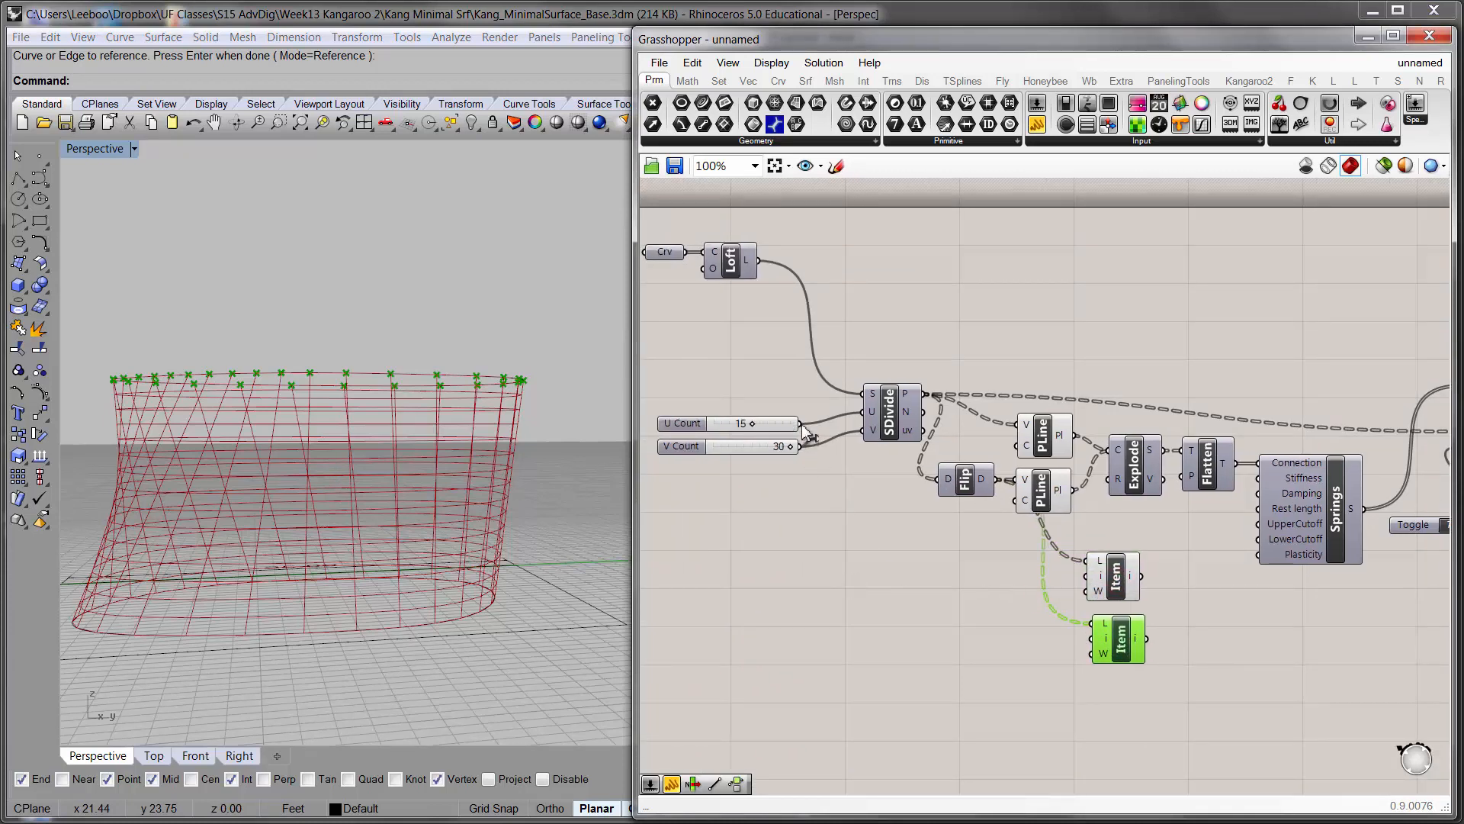
{"action": "left_click_drag", "start_coordinate": [806, 433], "coordinate": [1098, 651]}
{"action": "scroll", "coordinate": [1091, 610], "scroll_direction": "up", "scroll_amount": 3}
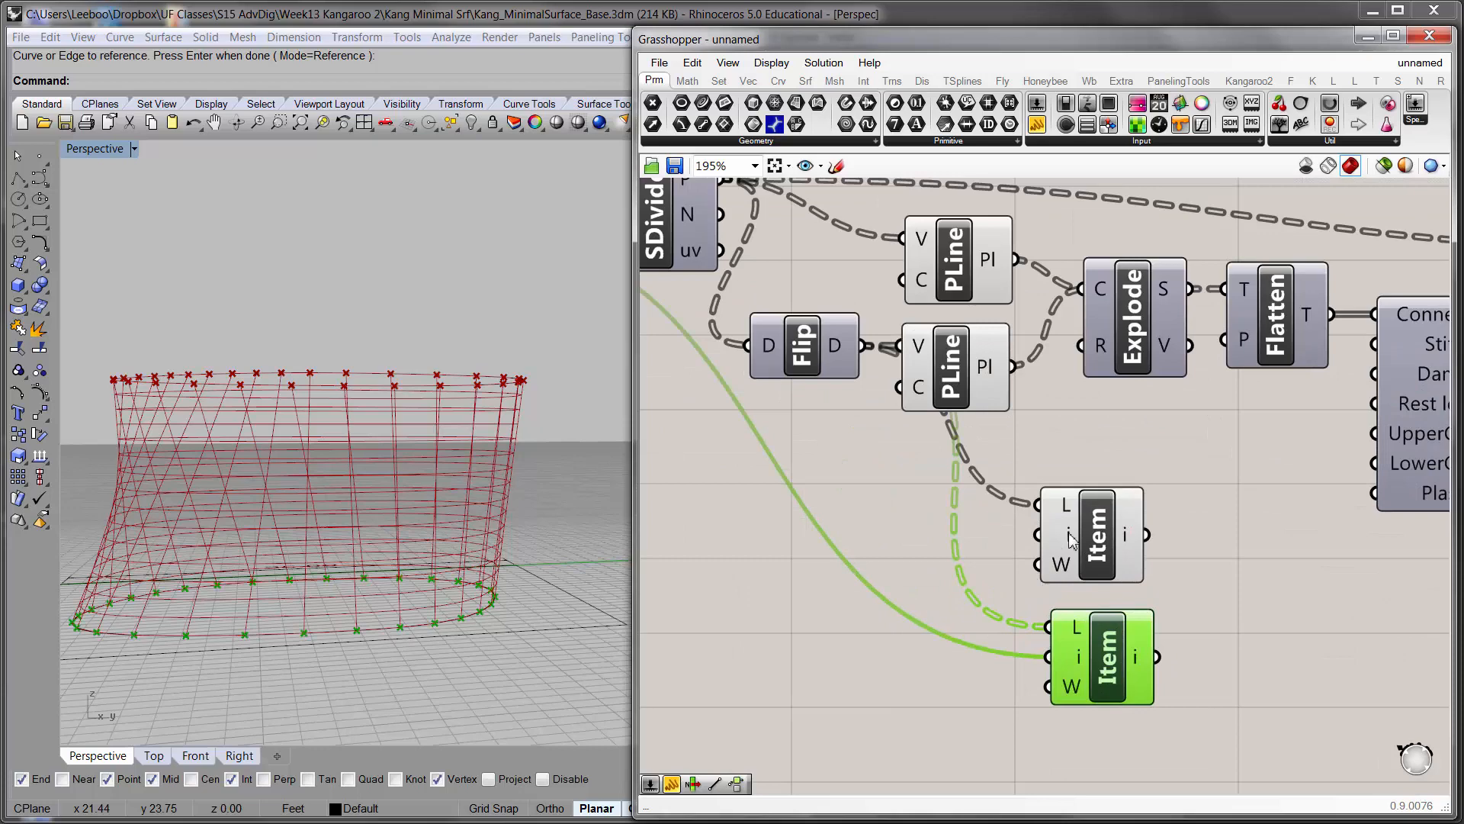
- Create a small panel containing 0 and connect it to the upper List Item's index input
{"action": "mouse_move", "coordinate": [1071, 538]}
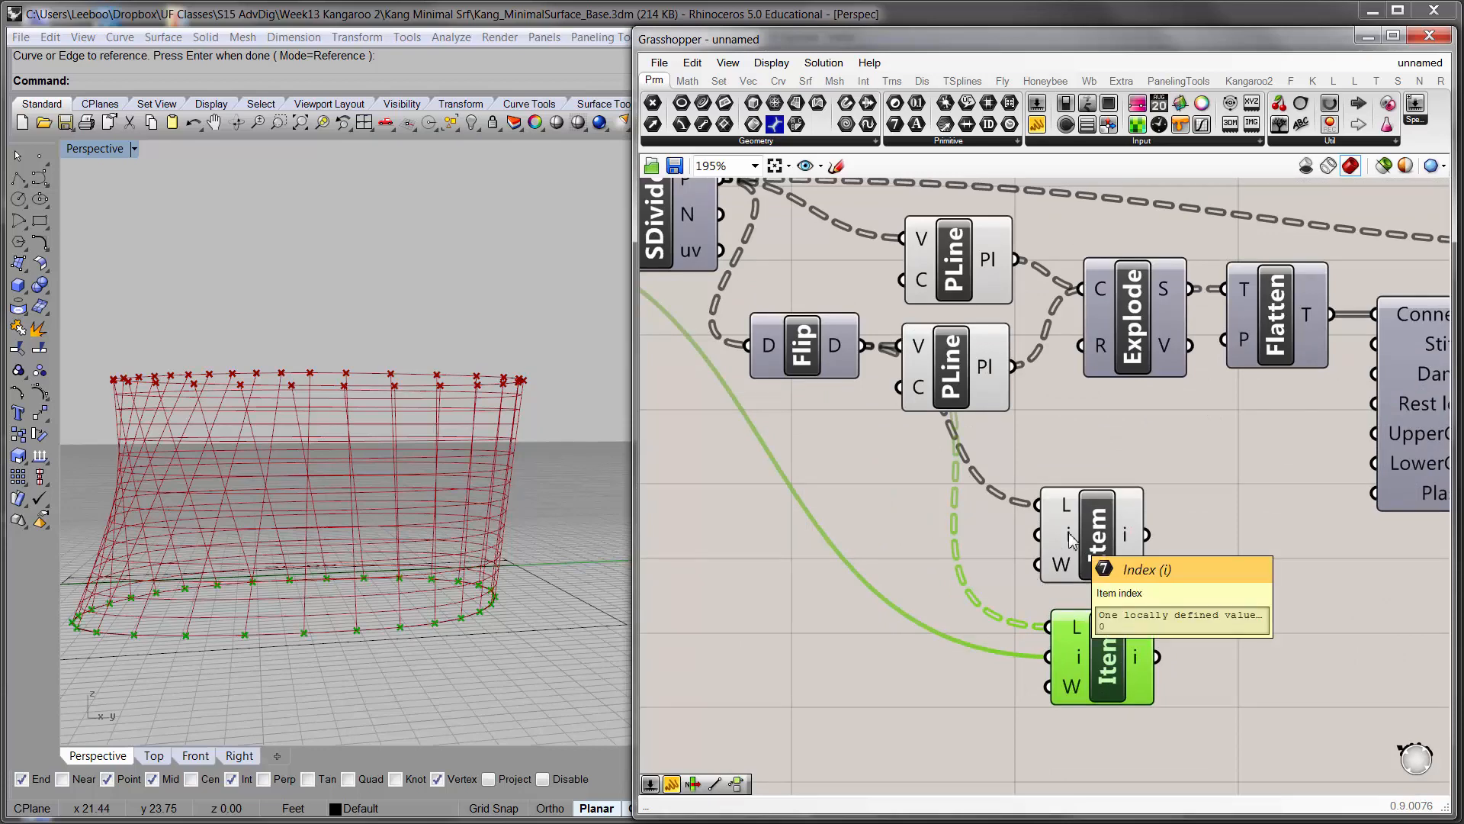
{"action": "double_click", "coordinate": [954, 528]}
{"action": "type", "text": "//0"}
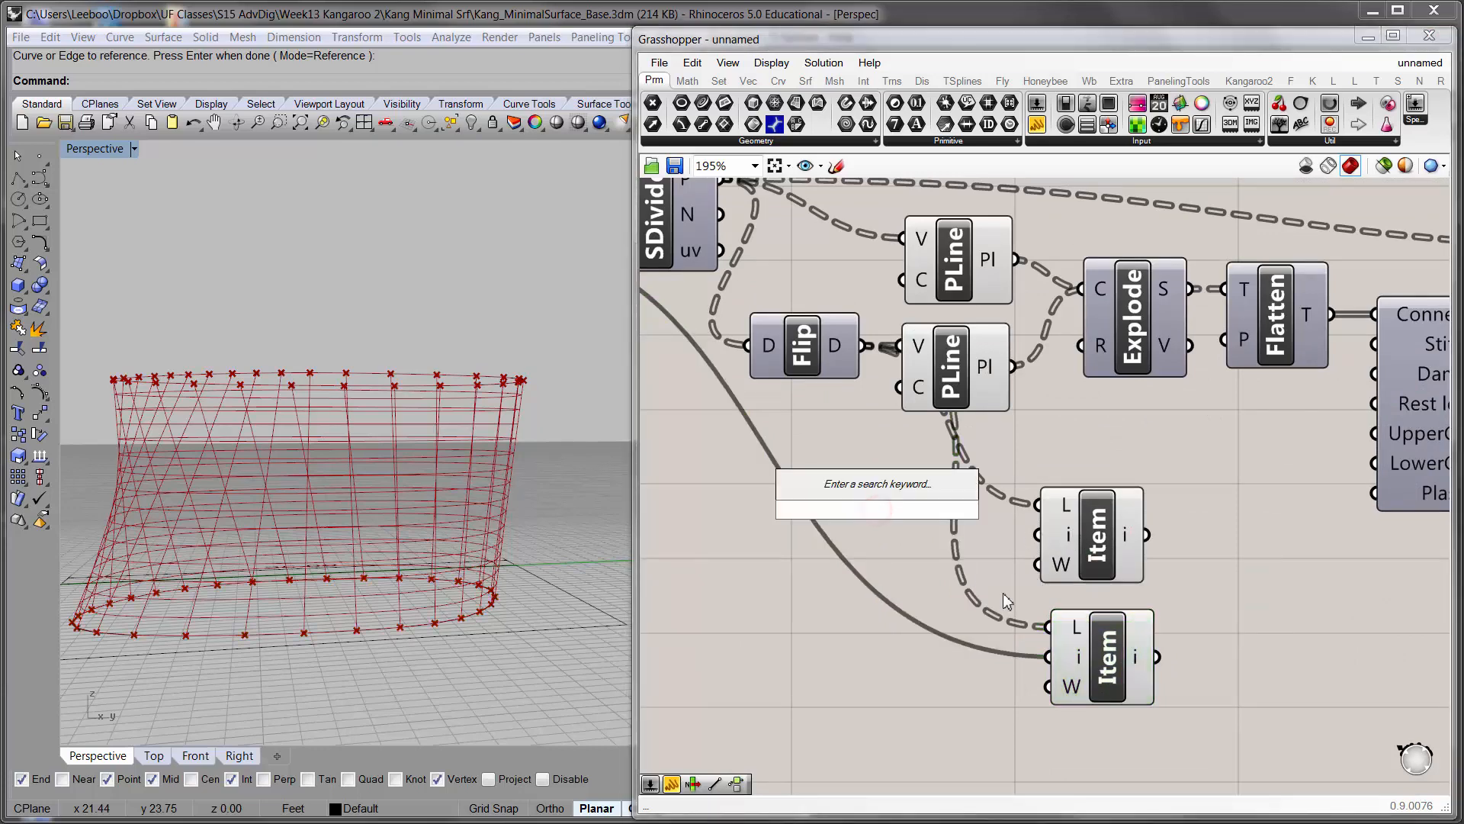
{"action": "key", "text": "Return"}
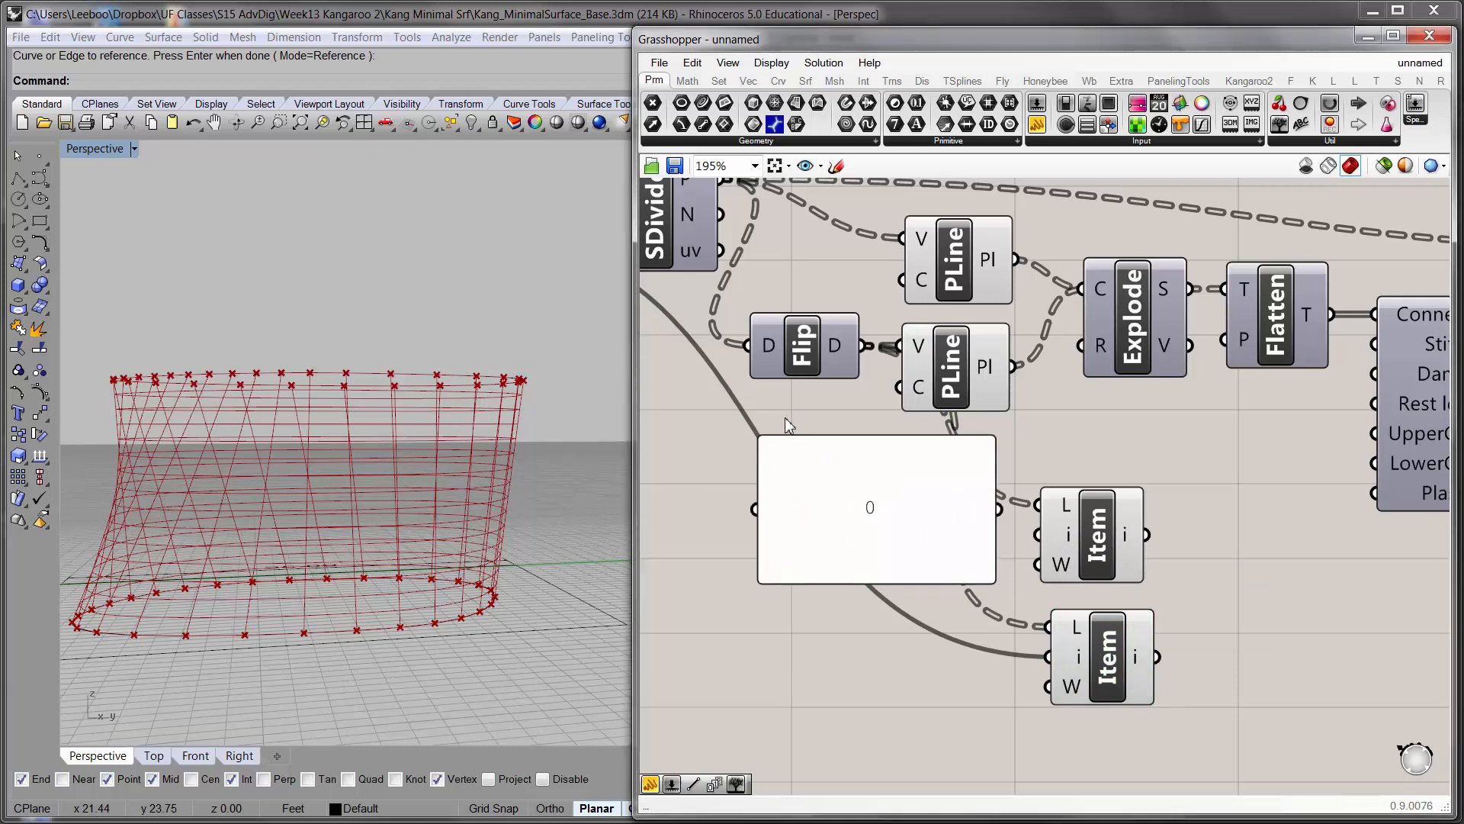
{"action": "left_click_drag", "start_coordinate": [952, 572], "coordinate": [1066, 545]}
{"action": "scroll", "coordinate": [999, 519], "scroll_direction": "down", "scroll_amount": 3}
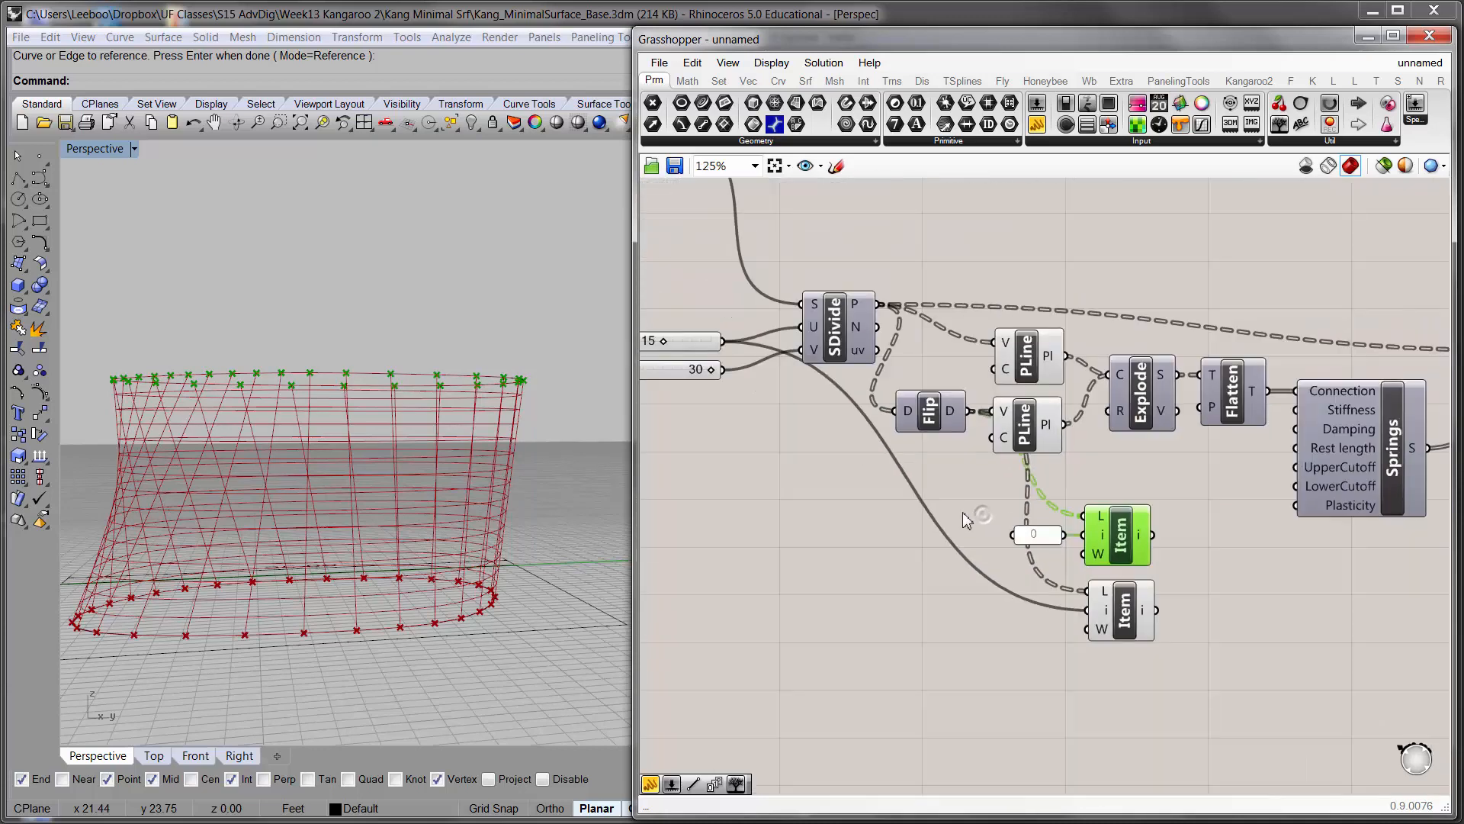
- Examine the points picked by the lower List Item and the U Count slider driving its index
{"action": "left_click", "coordinate": [1032, 583]}
{"action": "left_click", "coordinate": [1183, 614]}
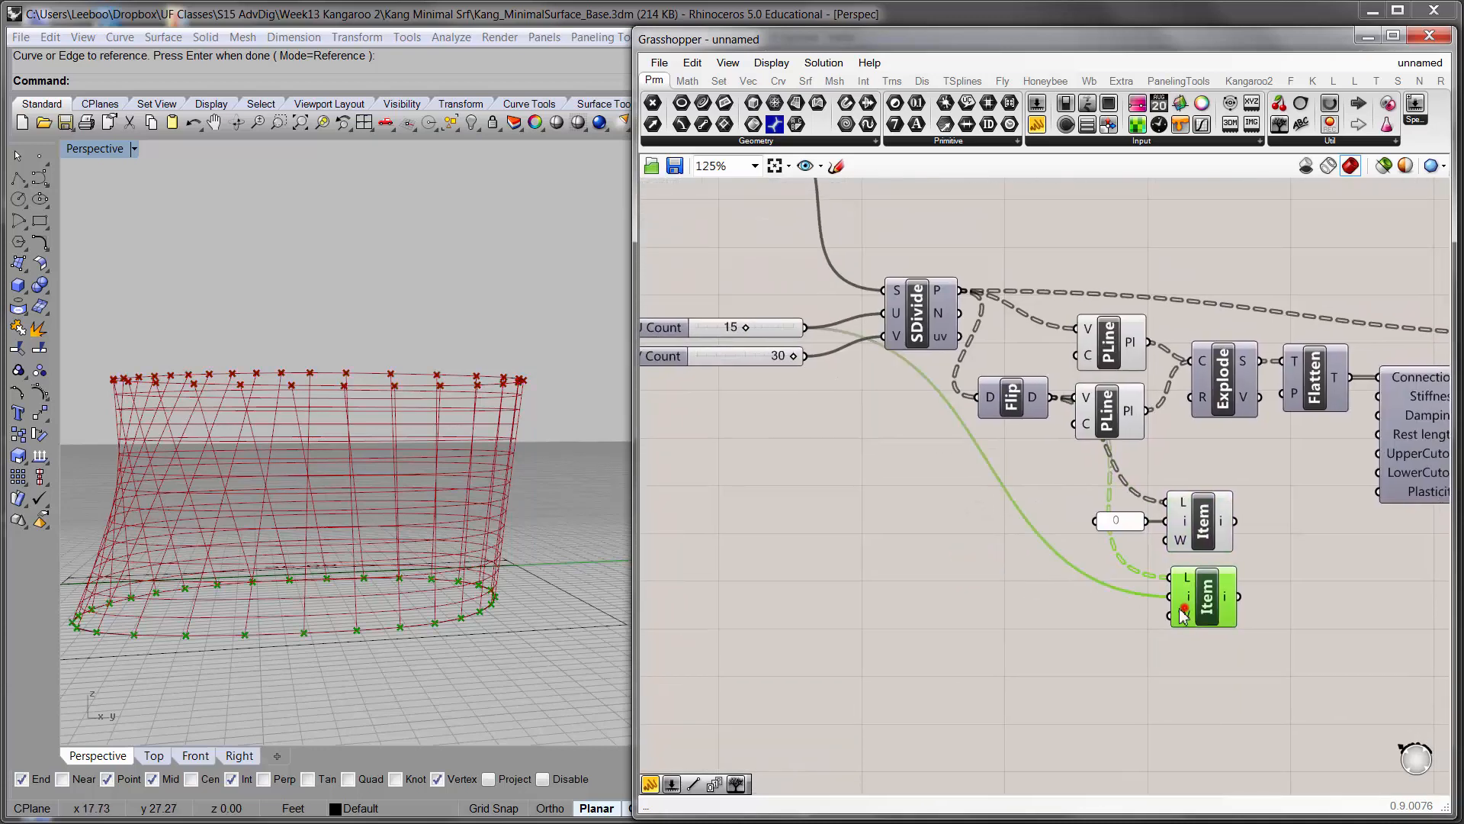
{"action": "right_click_drag", "start_coordinate": [369, 619], "coordinate": [478, 587], "text": "shift"}
{"action": "mouse_move", "coordinate": [453, 598]}
{"action": "right_mouse_down"}
{"action": "mouse_move", "coordinate": [448, 565]}
{"action": "mouse_move", "coordinate": [462, 579]}
{"action": "mouse_move", "coordinate": [433, 595]}
{"action": "right_mouse_up"}
{"action": "right_click_drag", "start_coordinate": [905, 433], "coordinate": [931, 458]}
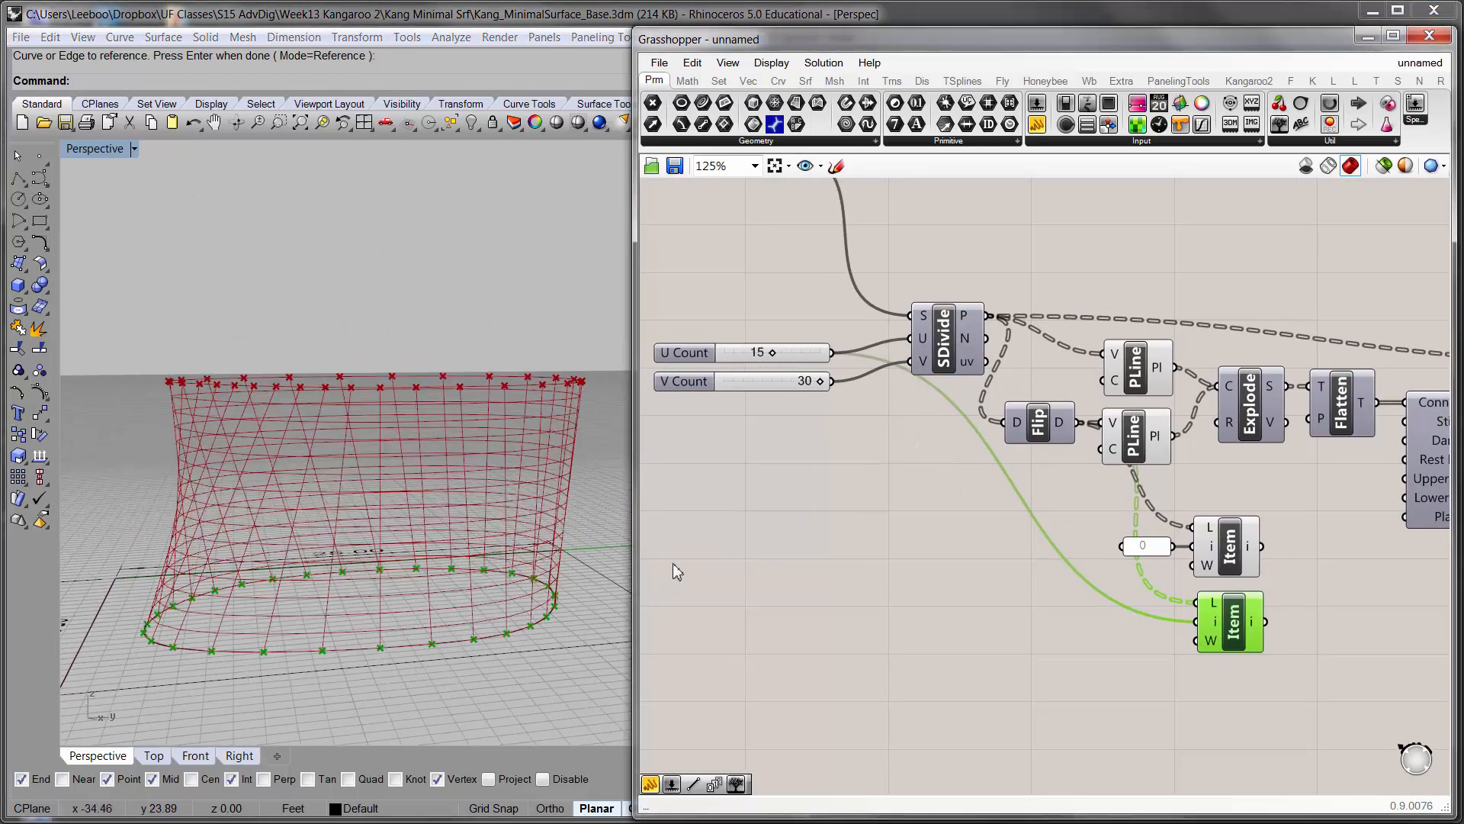
{"action": "right_click_drag", "start_coordinate": [1044, 579], "coordinate": [1003, 570]}
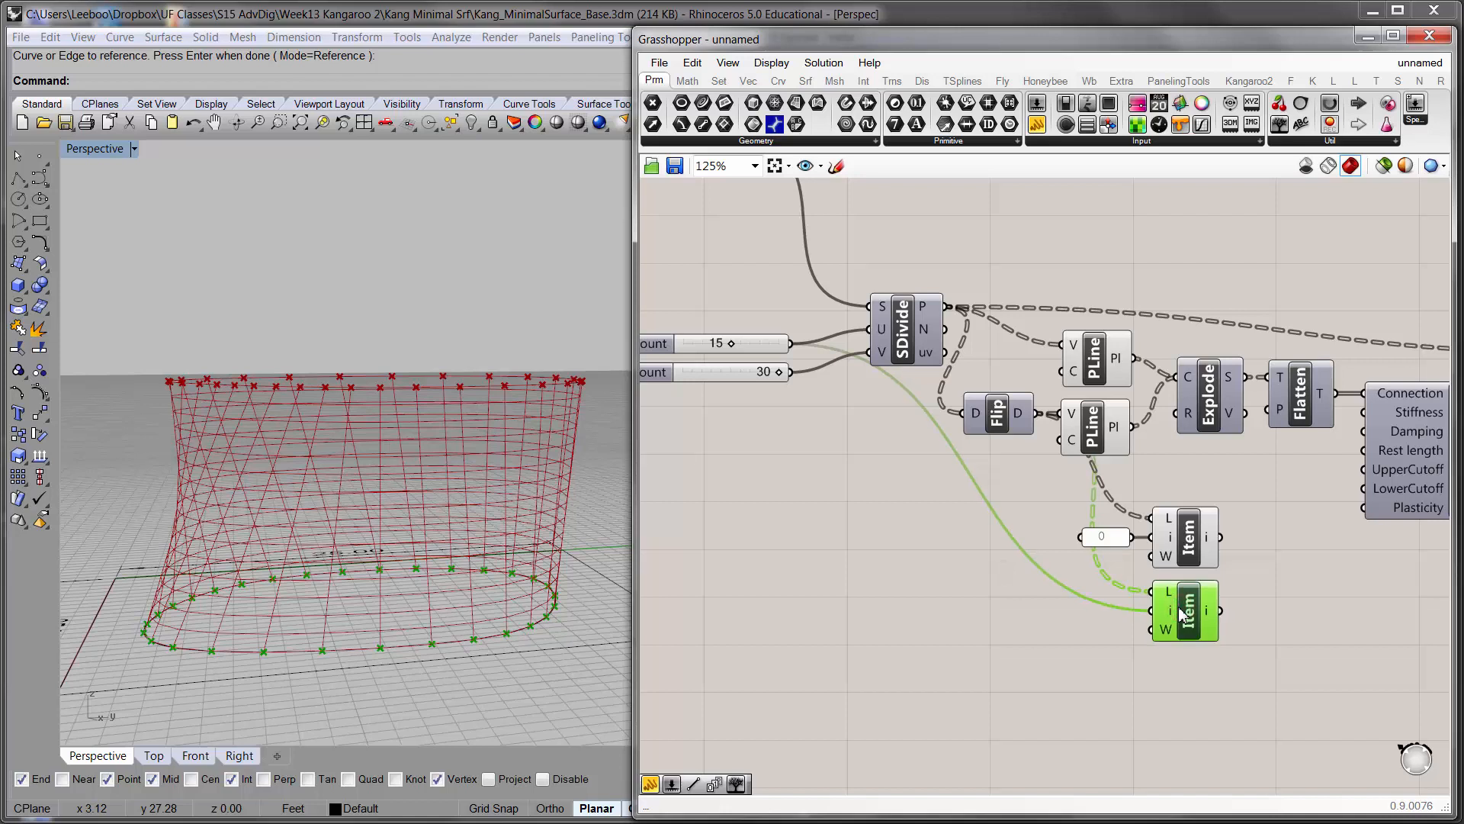
{"action": "left_click", "coordinate": [696, 341]}
{"action": "right_click_drag", "start_coordinate": [861, 417], "coordinate": [950, 623]}
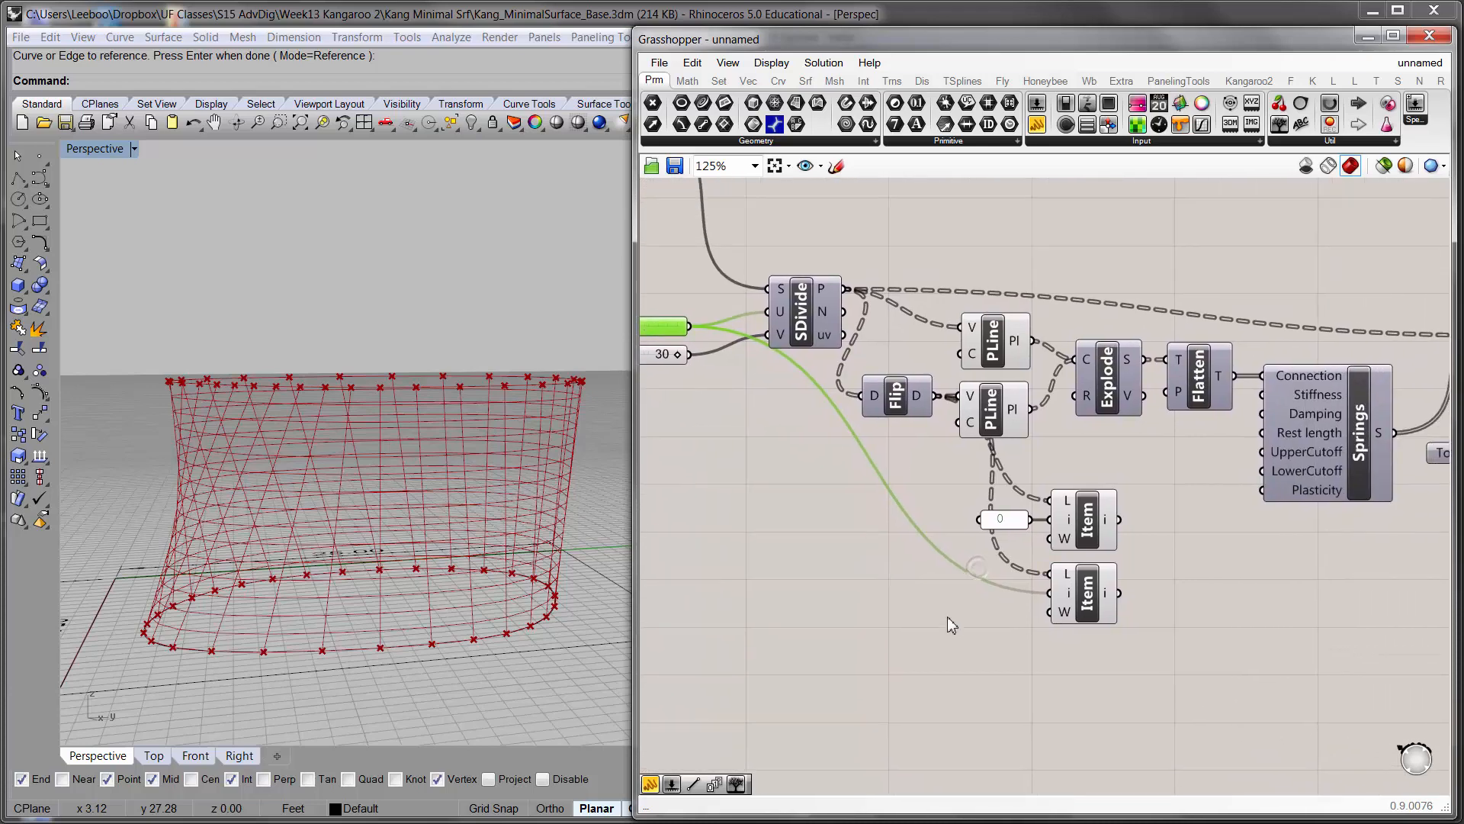
- Add a List Length component beside the List Items and connect the Flip output to its list input
{"action": "double_click", "coordinate": [903, 598]}
{"action": "type", "text": "l"}
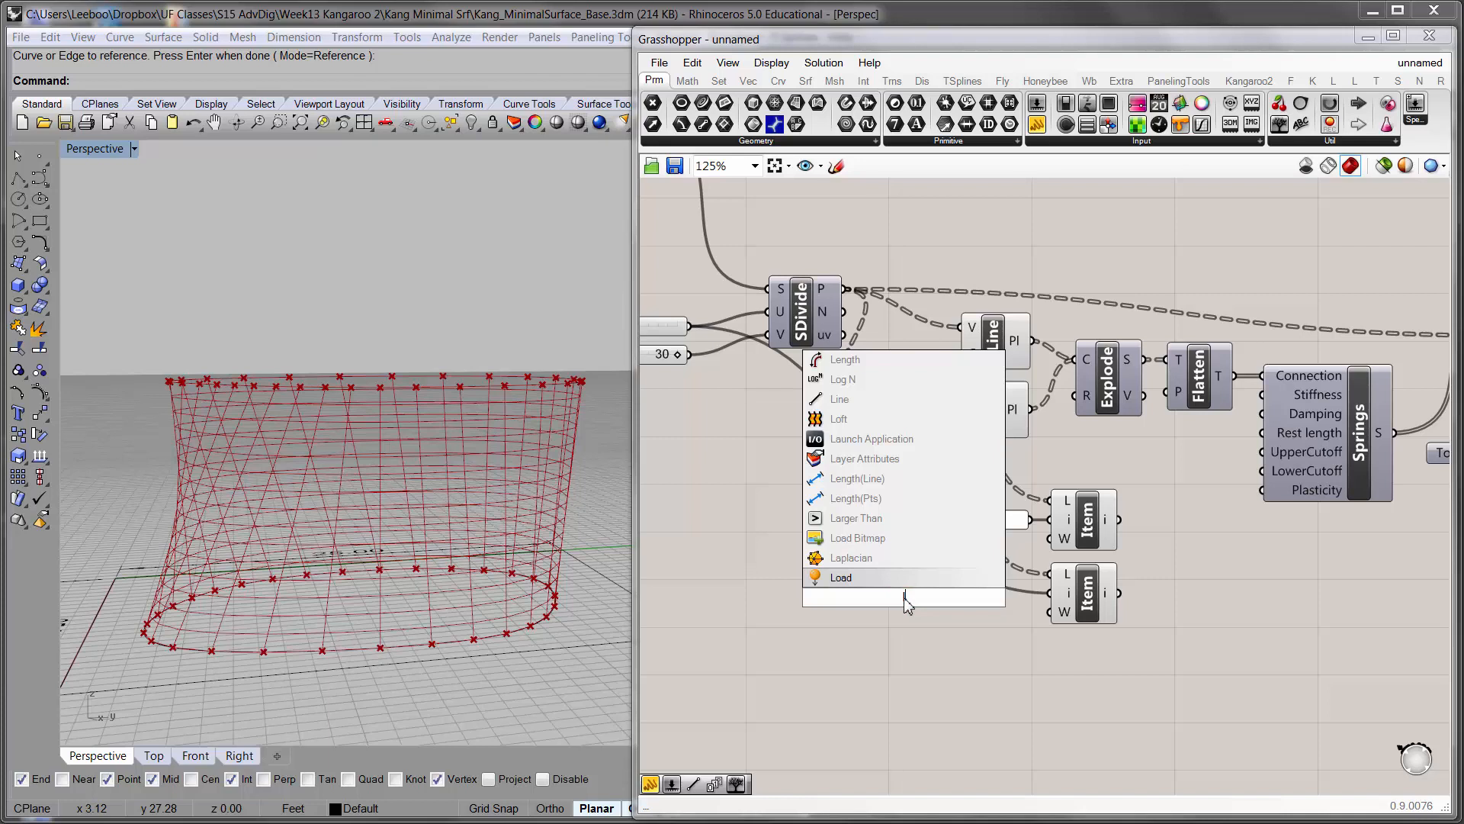
{"action": "type", "text": "ength"}
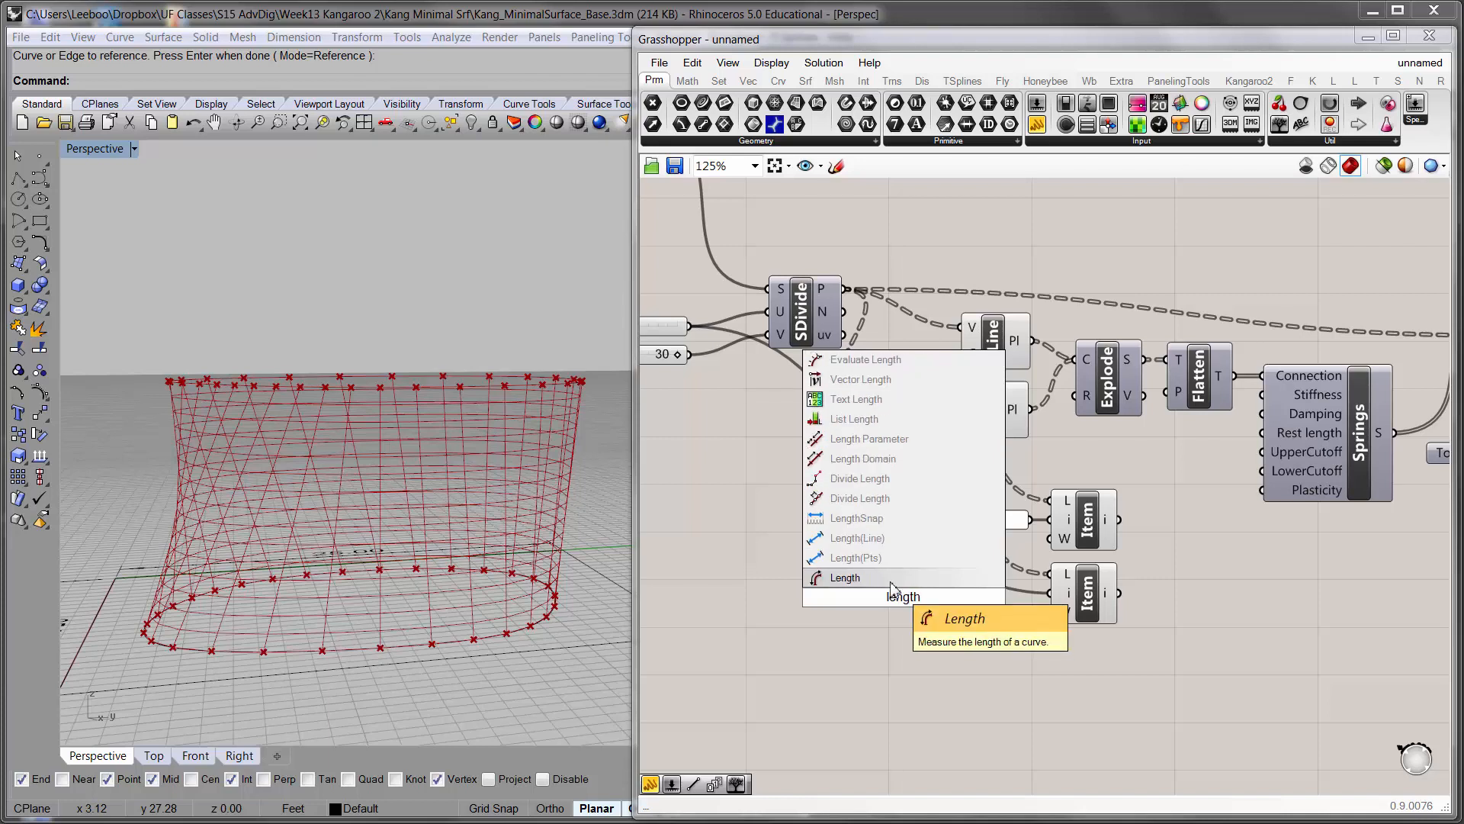
{"action": "left_click", "coordinate": [903, 422]}
{"action": "left_click_drag", "start_coordinate": [895, 609], "coordinate": [922, 590]}
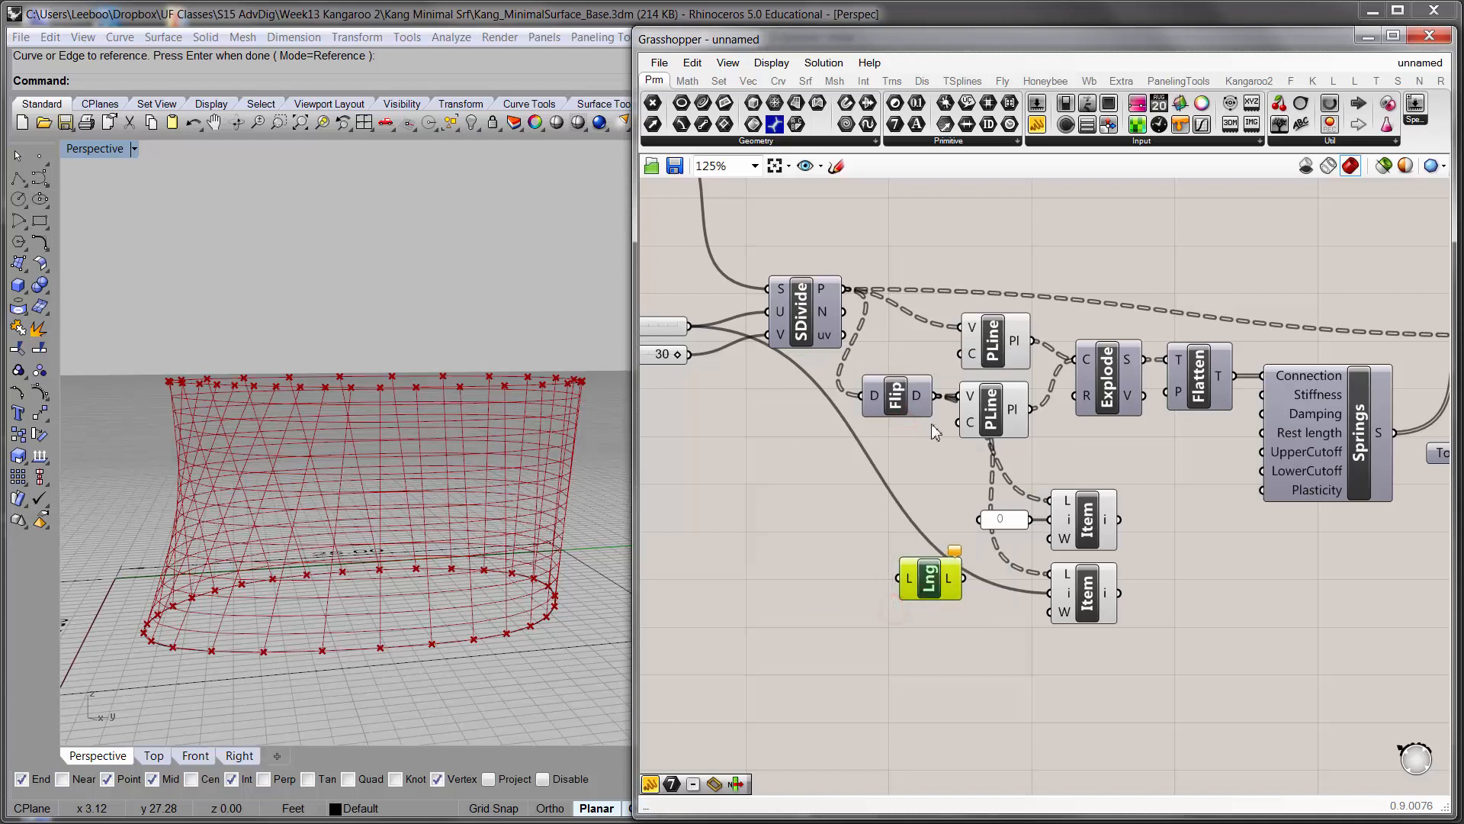
{"action": "left_click_drag", "start_coordinate": [908, 408], "coordinate": [894, 584]}
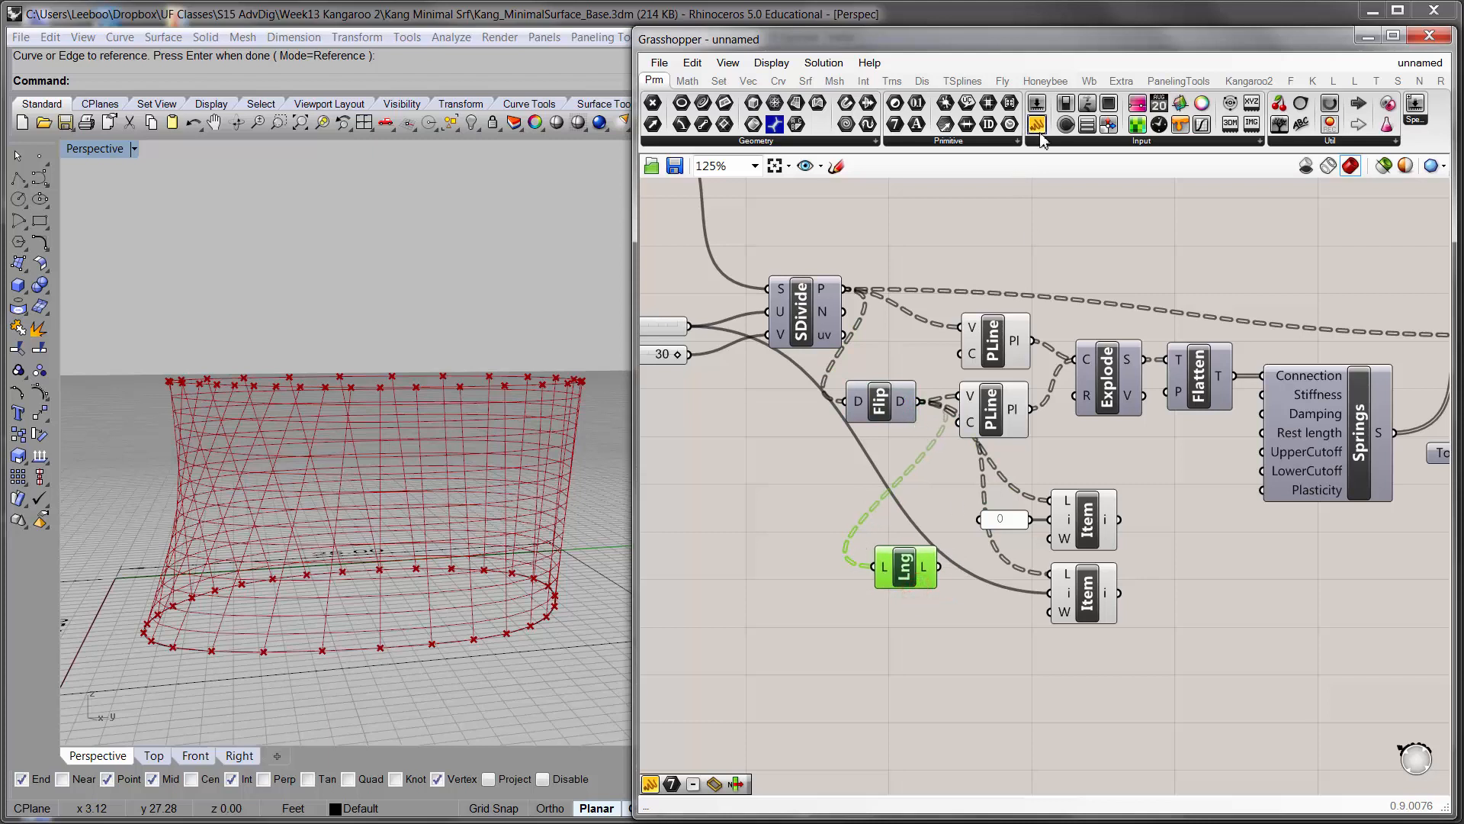
- Read the List Length output in a temporary panel, enlarged for checking, and delete that panel
{"action": "left_click_drag", "start_coordinate": [1037, 124], "coordinate": [1229, 591]}
{"action": "left_click_drag", "start_coordinate": [939, 566], "coordinate": [1186, 595]}
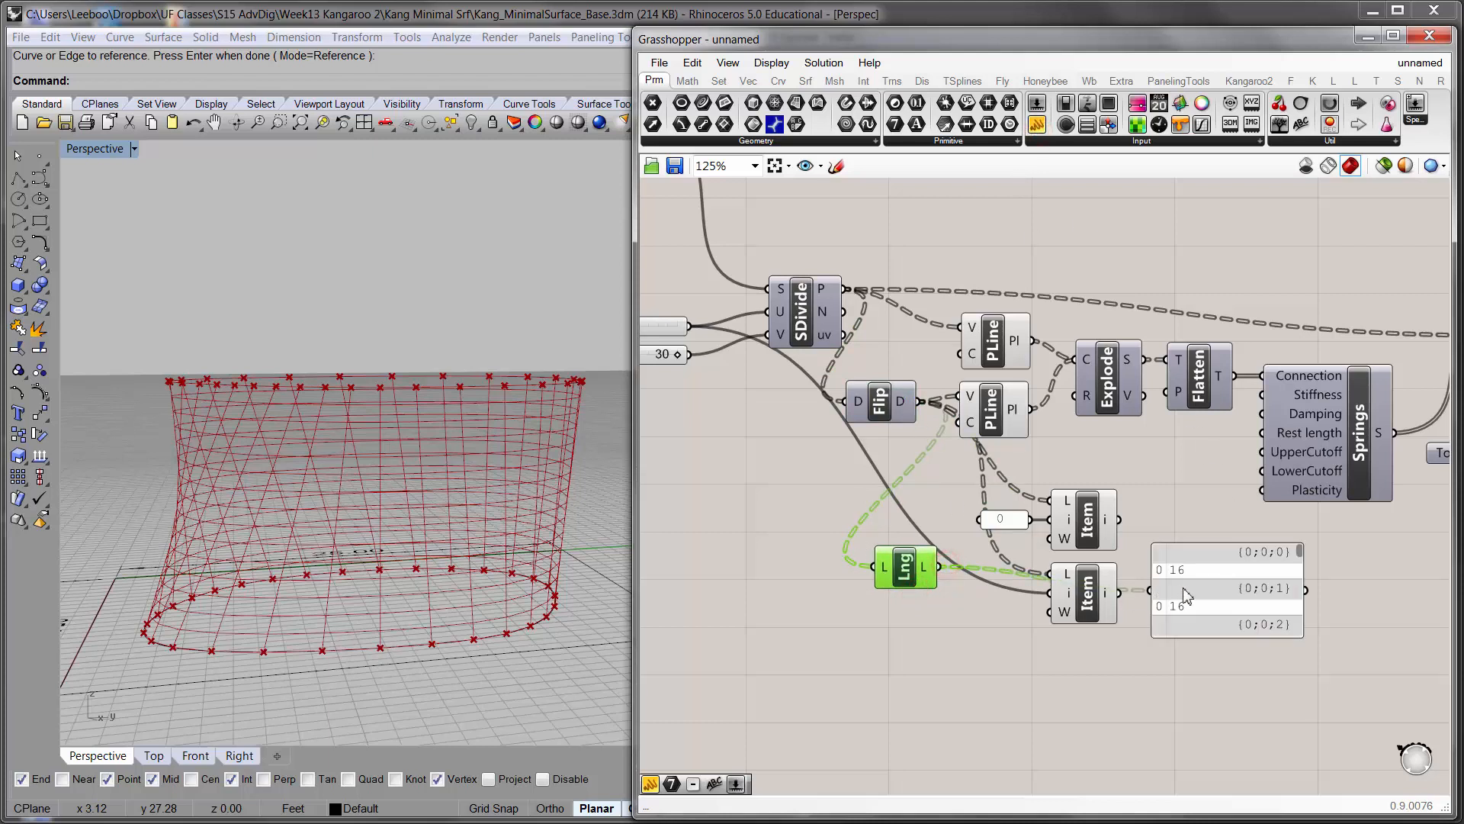
{"action": "right_click_drag", "start_coordinate": [1174, 582], "coordinate": [985, 497]}
{"action": "left_click_drag", "start_coordinate": [1111, 555], "coordinate": [1243, 701]}
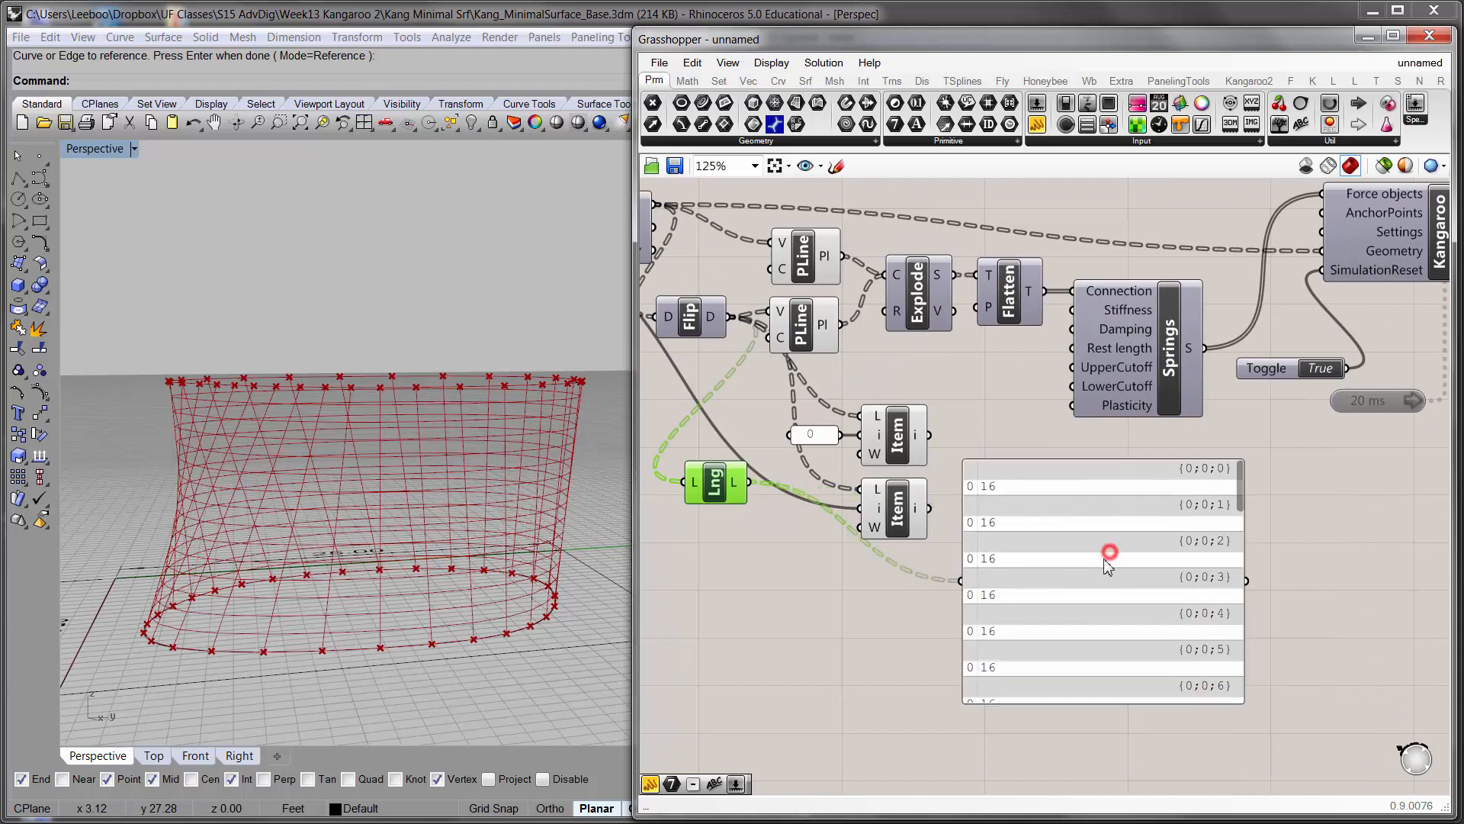
{"action": "left_click", "coordinate": [1042, 573]}
{"action": "right_click_drag", "start_coordinate": [1042, 573], "coordinate": [1103, 580]}
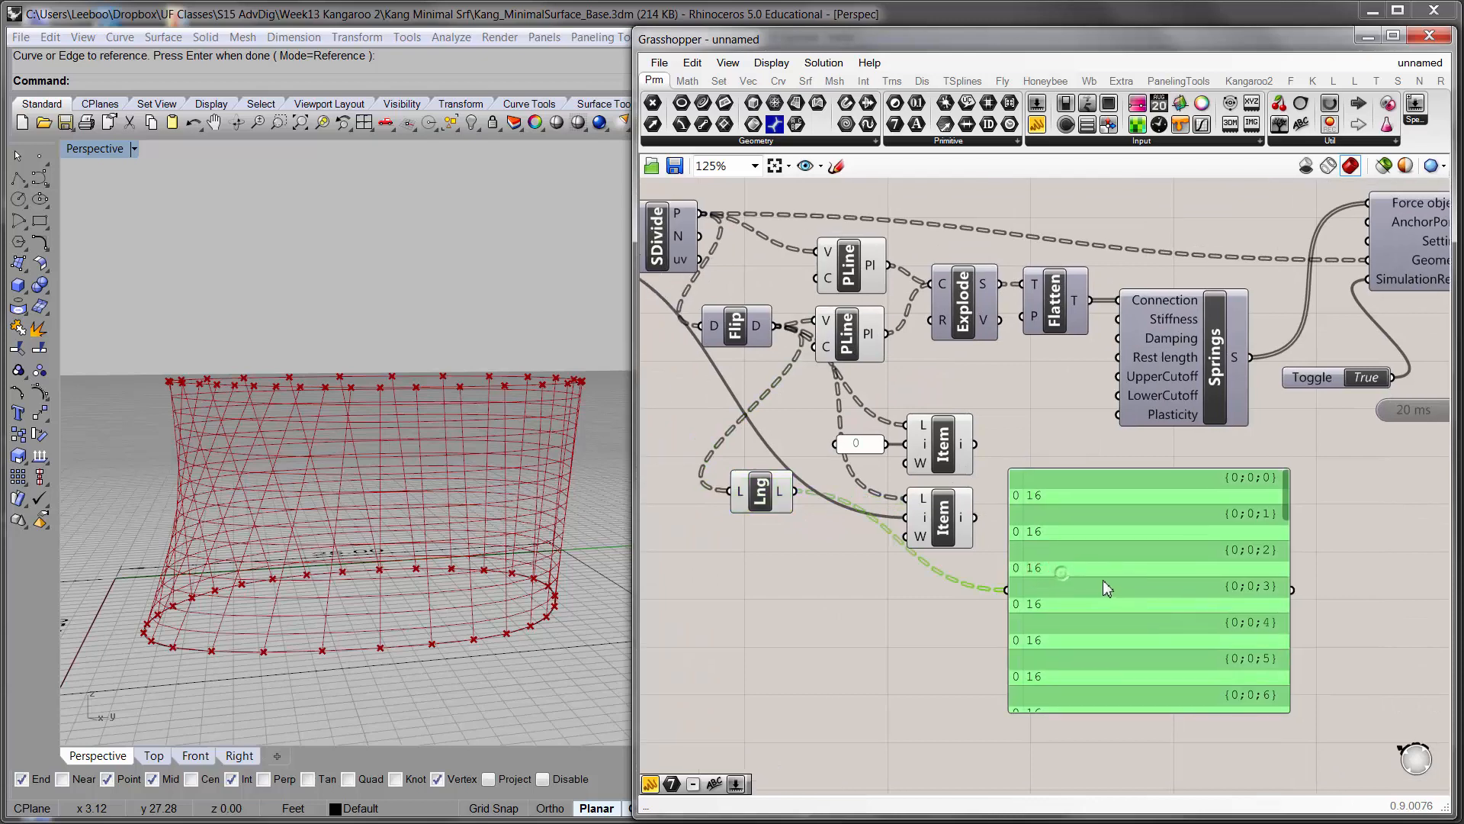
{"action": "key", "text": "Delete"}
{"action": "right_click_drag", "start_coordinate": [851, 550], "coordinate": [909, 555]}
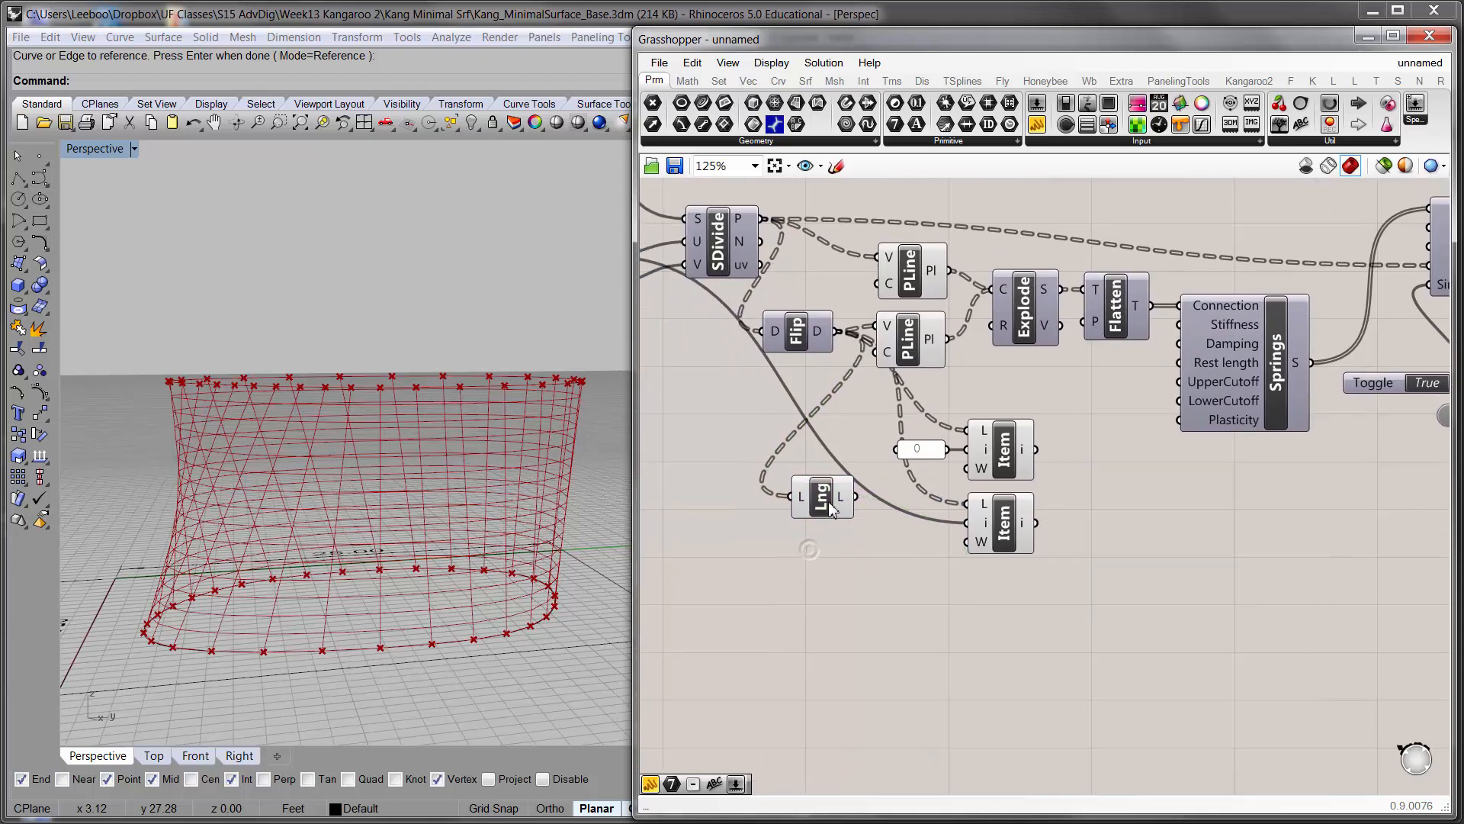
- Add a Subtraction component beside the List Length component and connect the list length output to its A input
{"action": "left_click", "coordinate": [835, 532]}
{"action": "right_click_drag", "start_coordinate": [566, 415], "coordinate": [447, 405]}
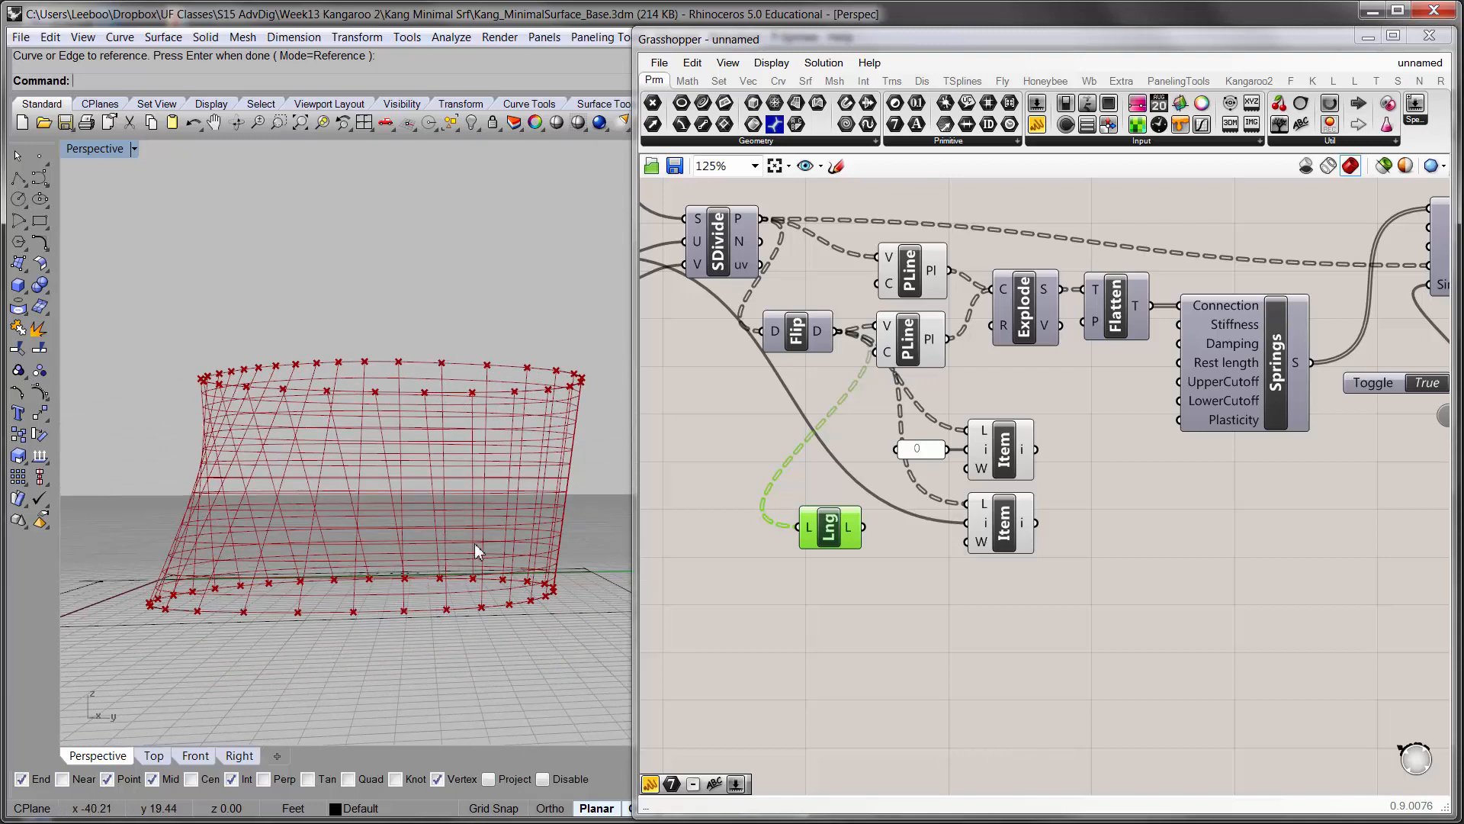
{"action": "left_click_drag", "start_coordinate": [851, 531], "coordinate": [827, 525]}
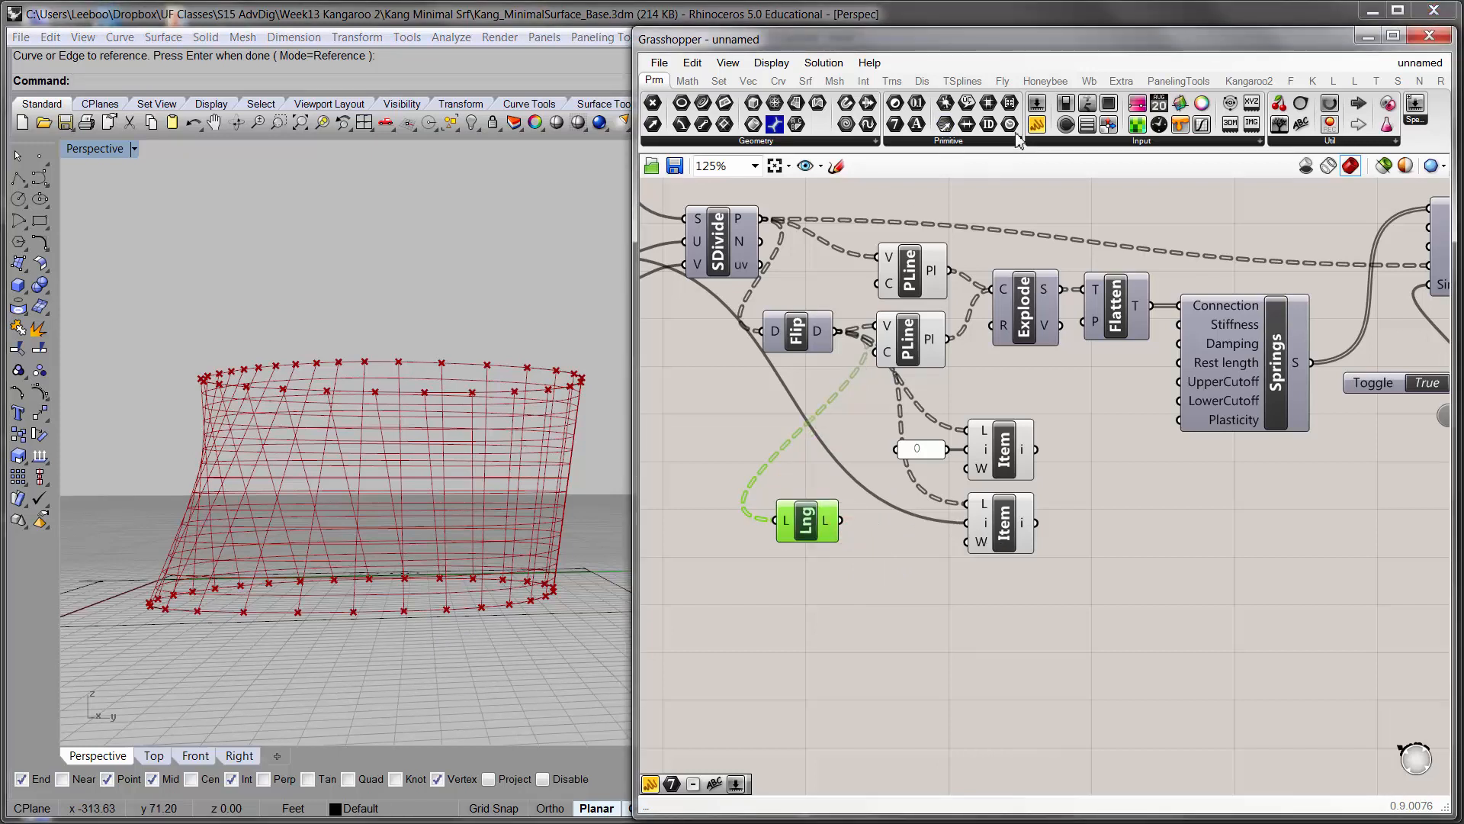
{"action": "left_click", "coordinate": [688, 80]}
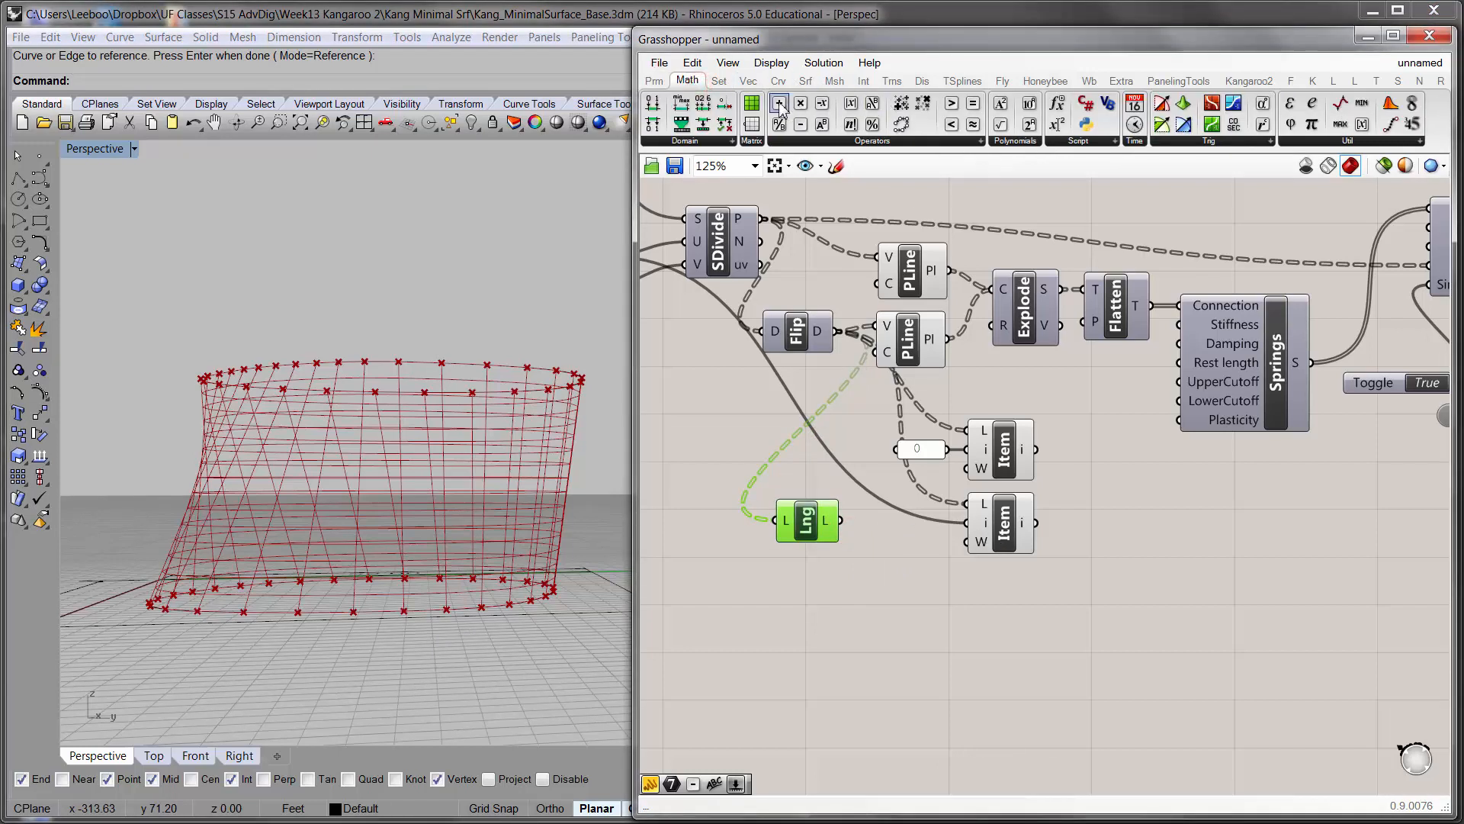
{"action": "left_click_drag", "start_coordinate": [800, 124], "coordinate": [889, 647]}
{"action": "left_click_drag", "start_coordinate": [796, 525], "coordinate": [739, 533]}
{"action": "left_click_drag", "start_coordinate": [878, 645], "coordinate": [868, 583]}
{"action": "left_click_drag", "start_coordinate": [783, 533], "coordinate": [868, 579]}
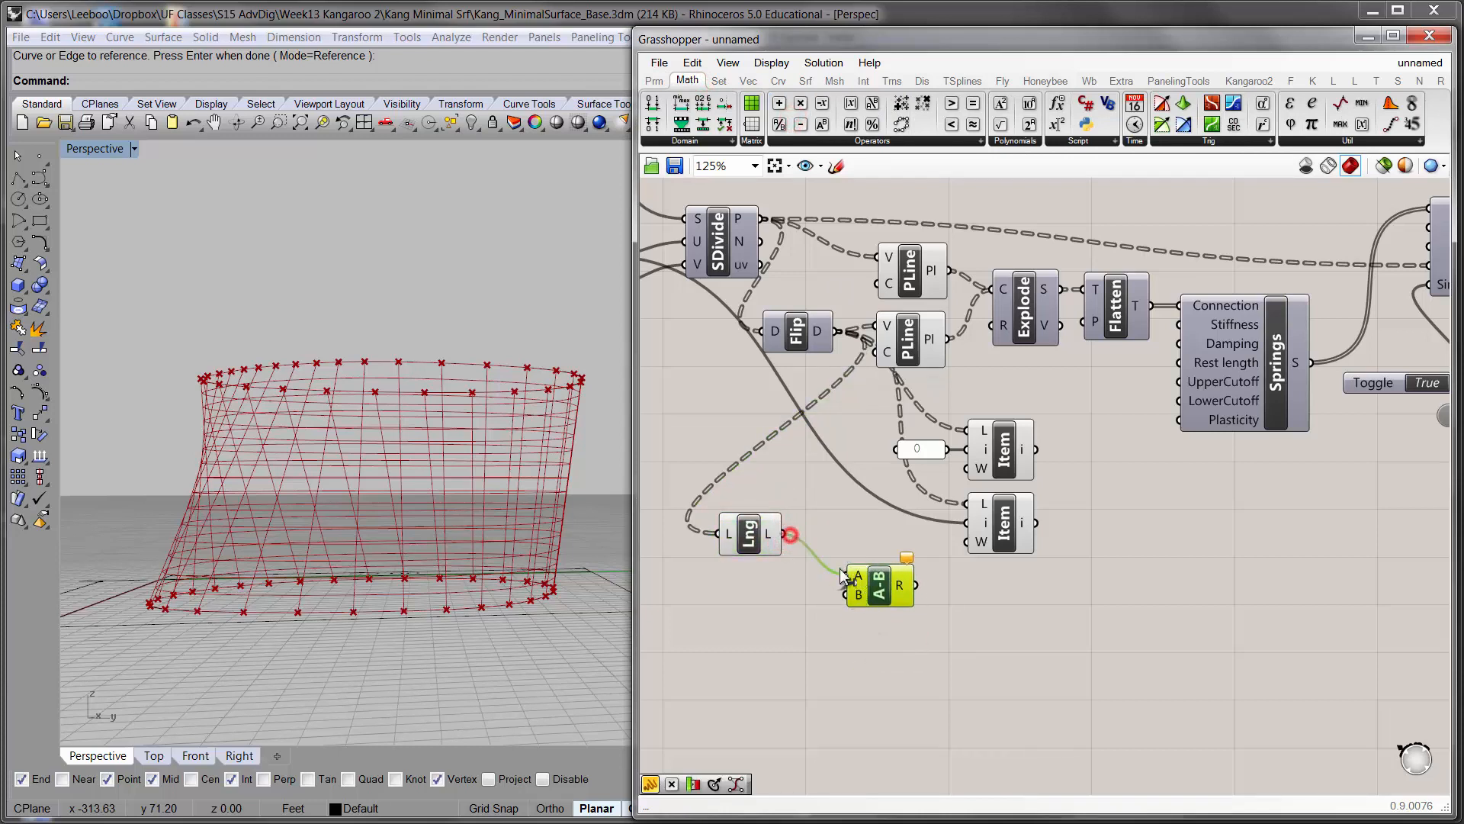
- Duplicate the small 0 panel beside the Subtraction component's B input and set the copy's content to 1
{"action": "left_click", "coordinate": [918, 450]}
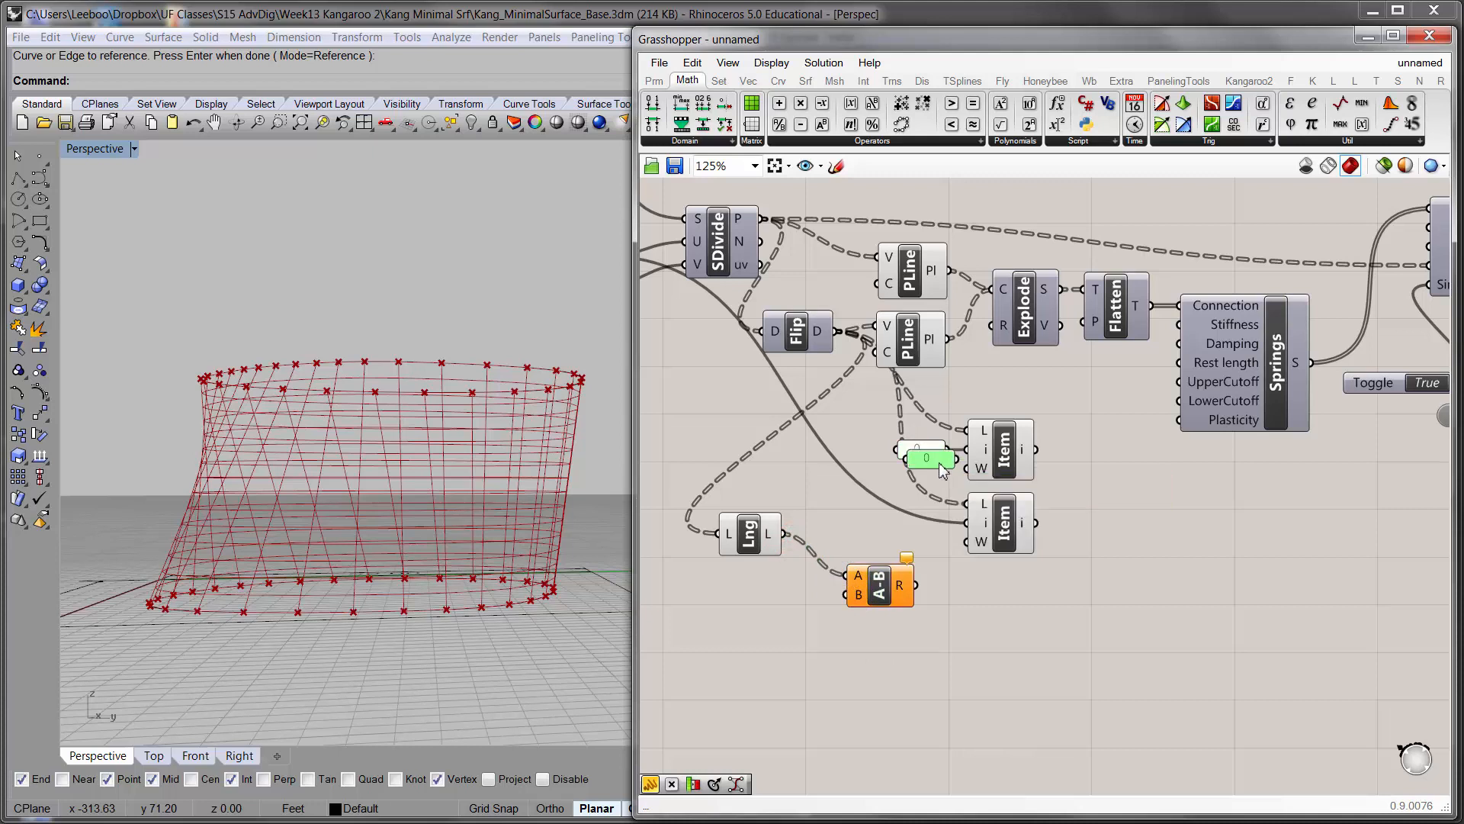
{"action": "left_click_drag", "start_coordinate": [933, 456], "coordinate": [801, 601], "text": "alt"}
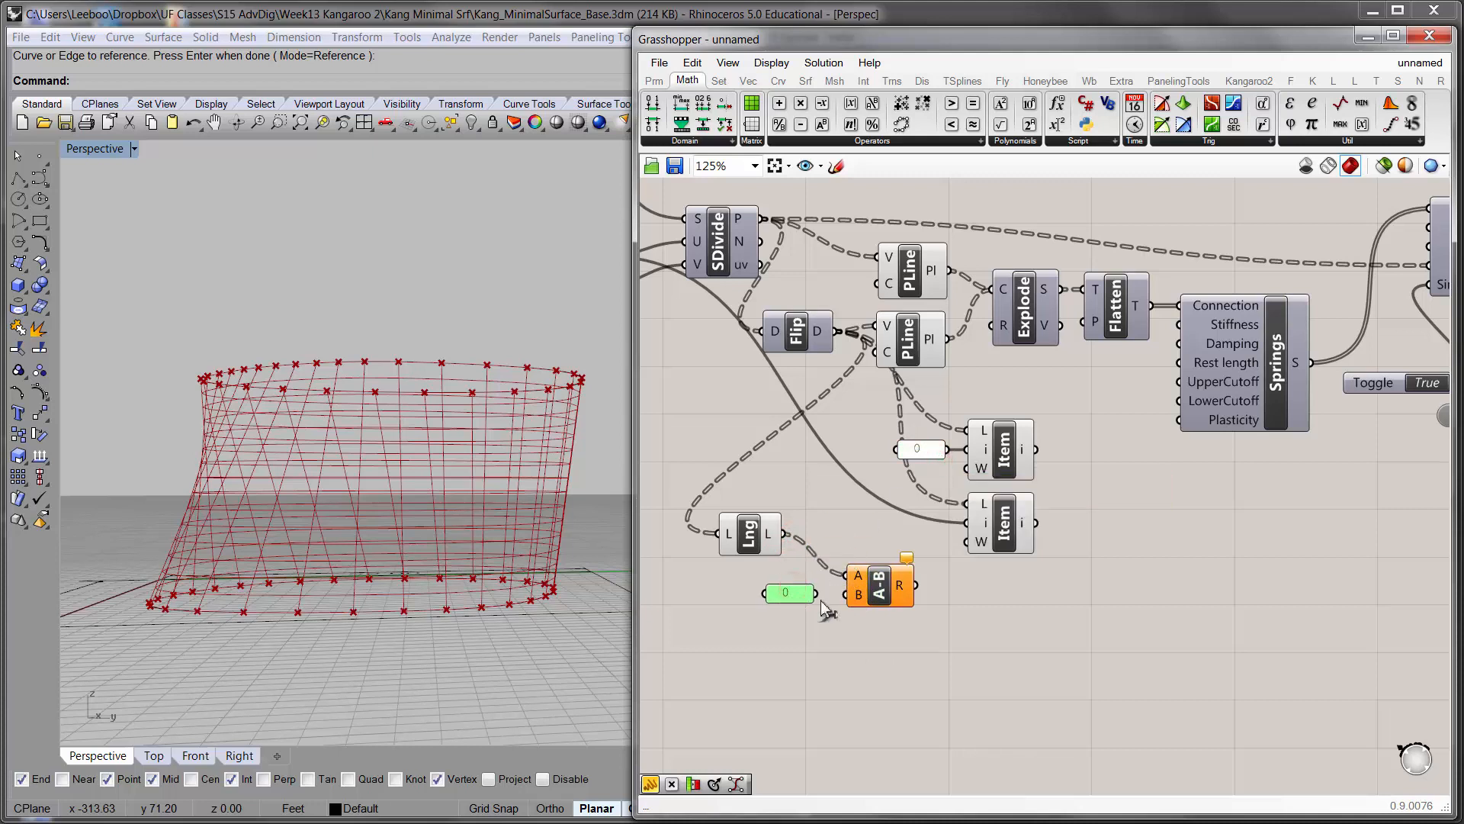
{"action": "double_click", "coordinate": [790, 594]}
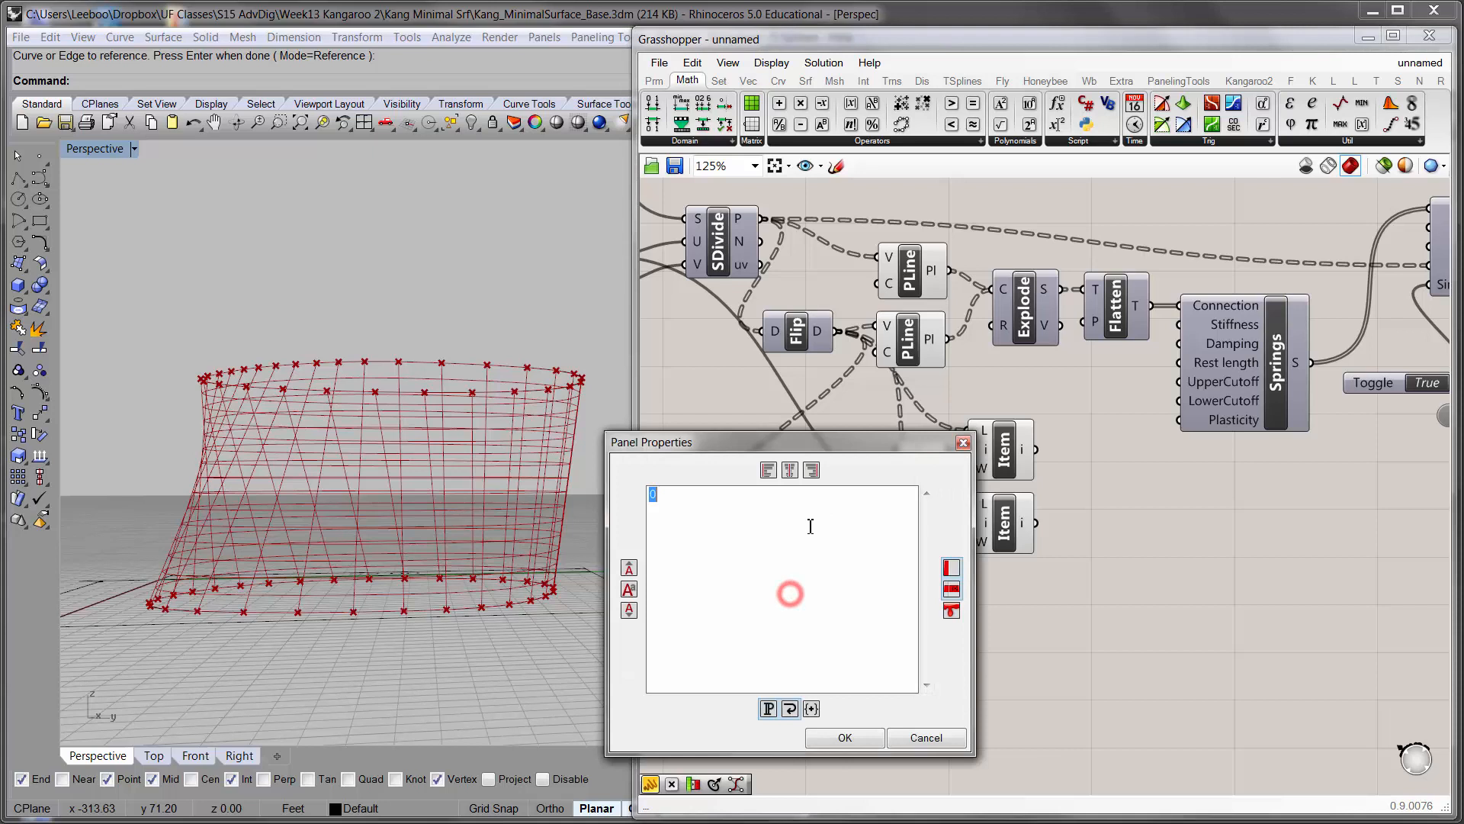
{"action": "type", "text": "1"}
{"action": "left_click", "coordinate": [845, 737]}
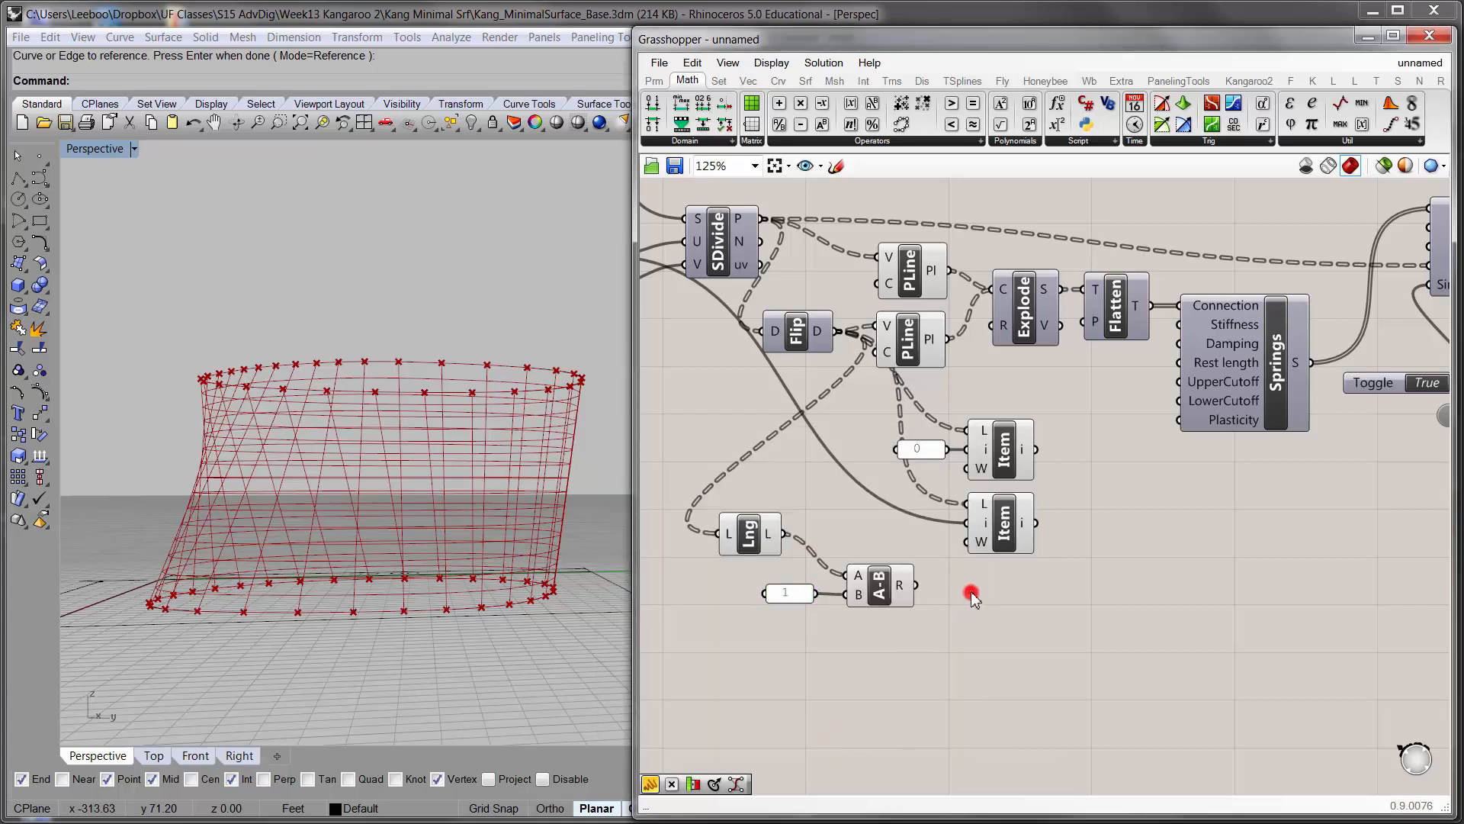
- Add a panel and connect the Subtraction result to it for checking
{"action": "double_click", "coordinate": [971, 593]}
{"action": "type", "text": "//"}
{"action": "key", "text": "Return"}
{"action": "left_click_drag", "start_coordinate": [956, 583], "coordinate": [999, 624]}
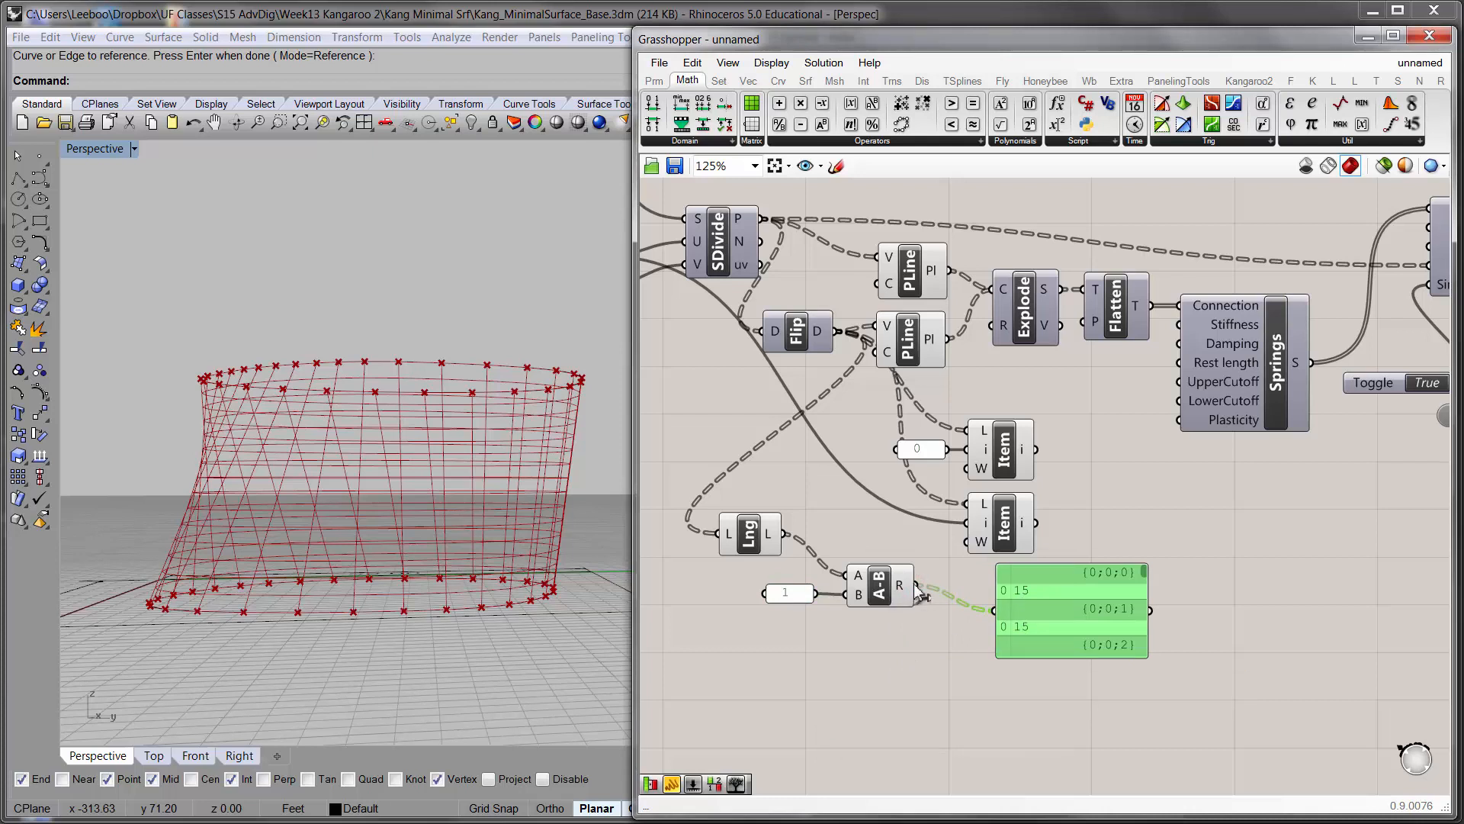
- Connect the Subtraction result to the lower List Item's index input and delete the checking panel
{"action": "left_click_drag", "start_coordinate": [918, 585], "coordinate": [967, 523]}
{"action": "left_click", "coordinate": [979, 554]}
{"action": "left_click", "coordinate": [986, 511]}
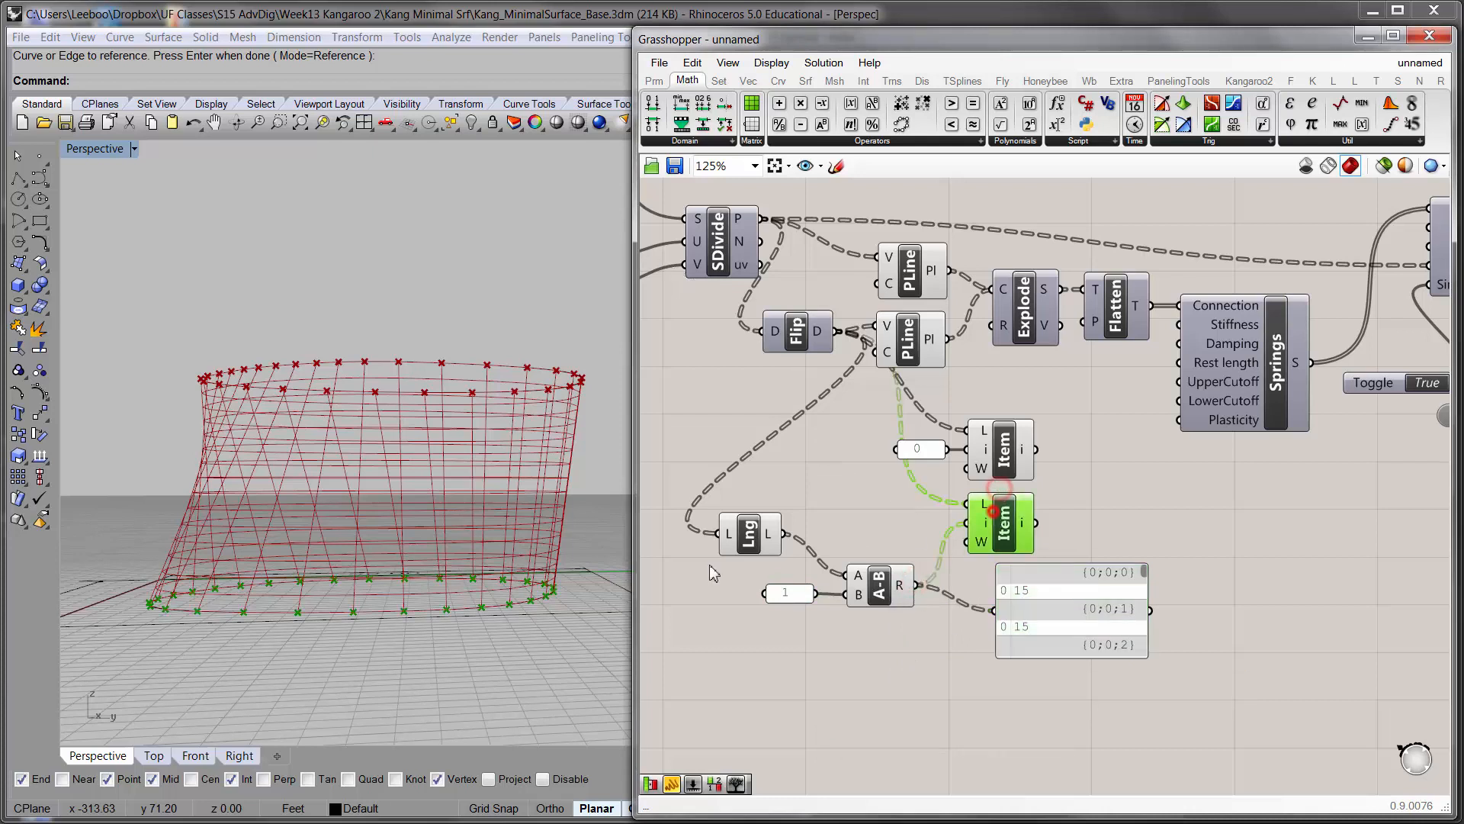
{"action": "left_click", "coordinate": [1006, 588]}
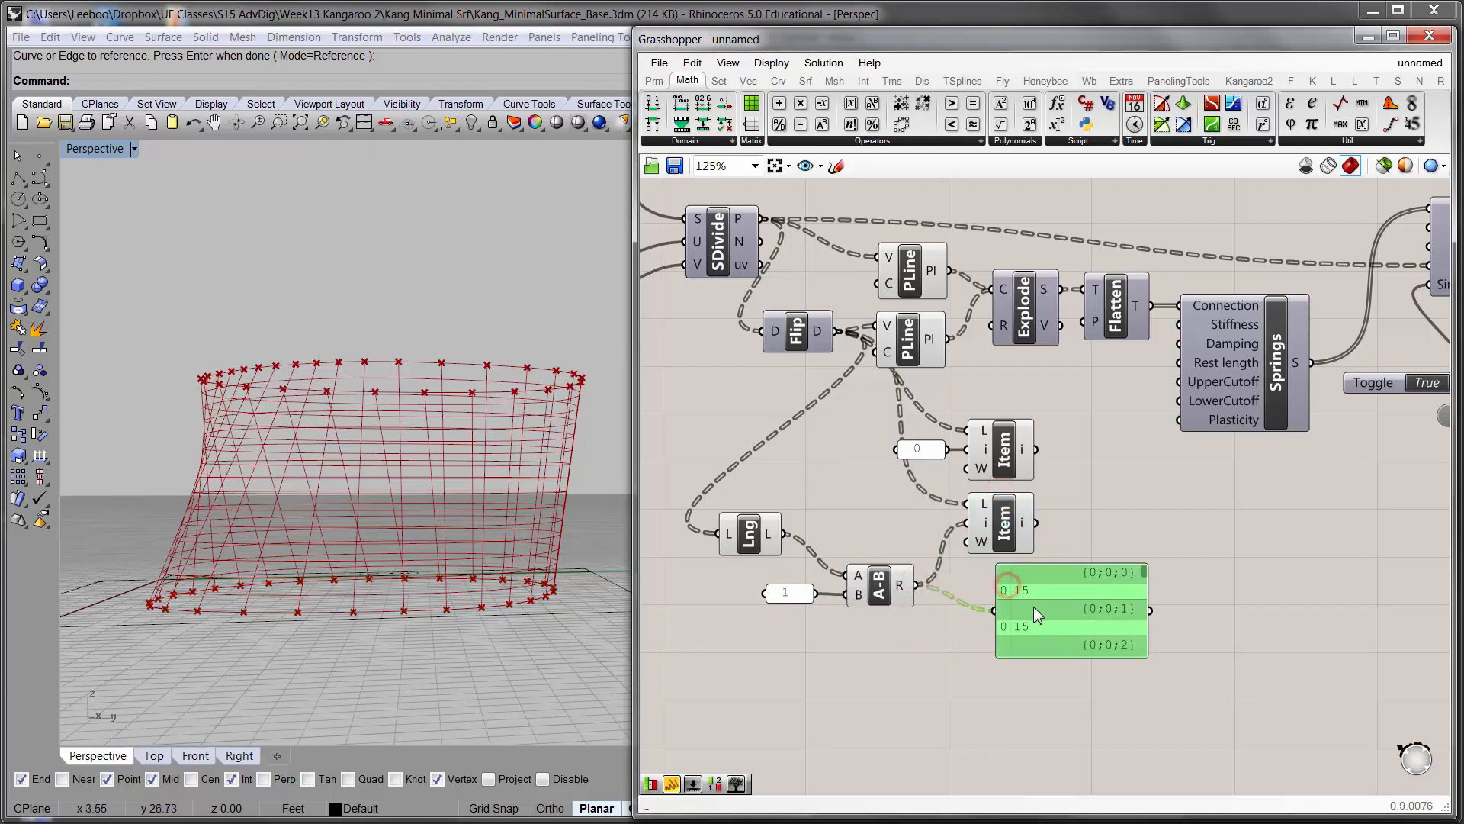
{"action": "key", "text": "Delete"}
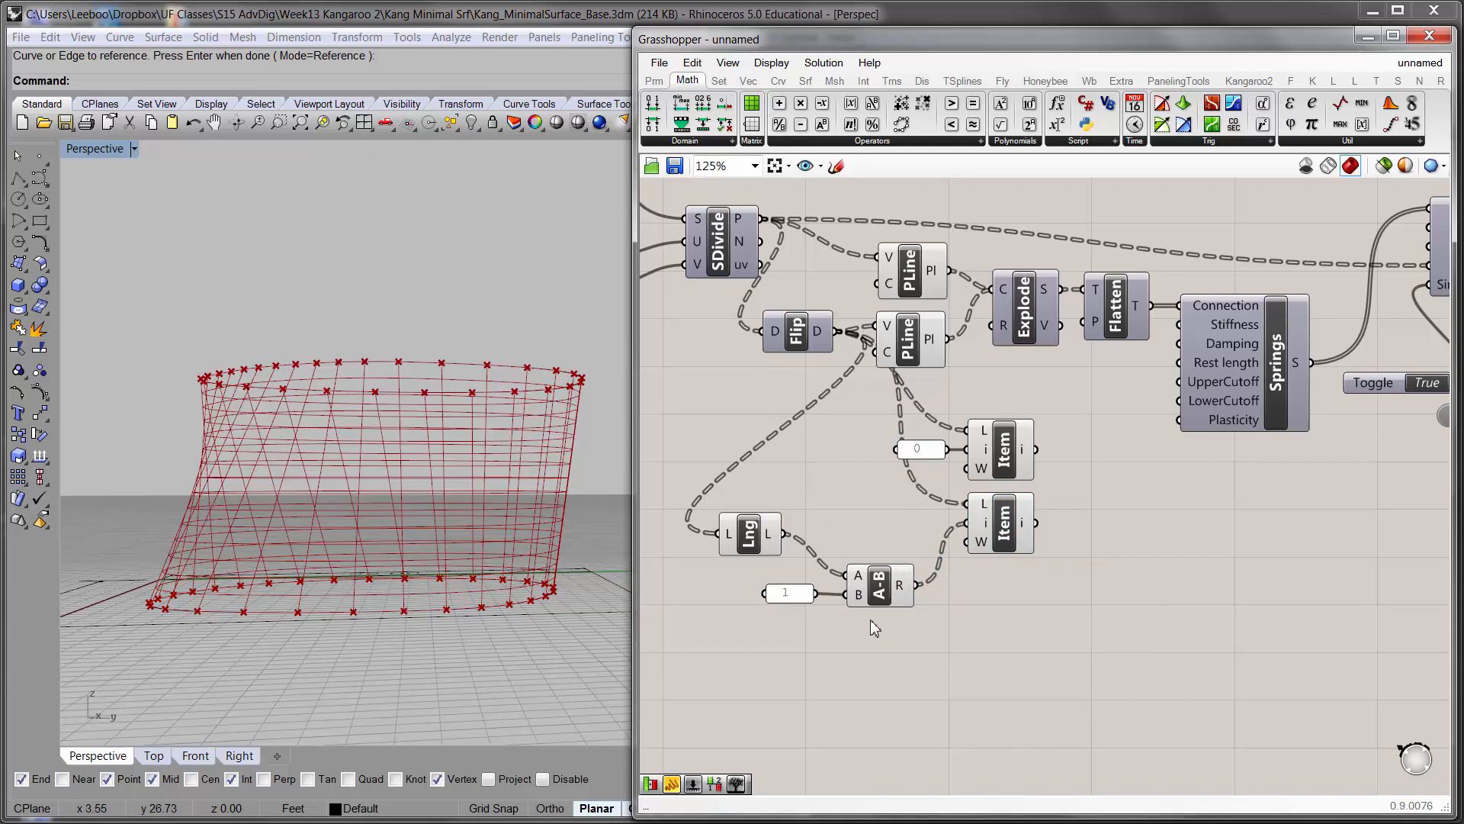
- Delete the Subtraction component together with the panel containing 1
{"action": "left_click_drag", "start_coordinate": [871, 620], "coordinate": [798, 552]}
{"action": "right_click_drag", "start_coordinate": [888, 539], "coordinate": [983, 557]}
{"action": "scroll", "coordinate": [937, 588], "scroll_direction": "up", "scroll_amount": 1}
{"action": "key", "text": "Delete"}
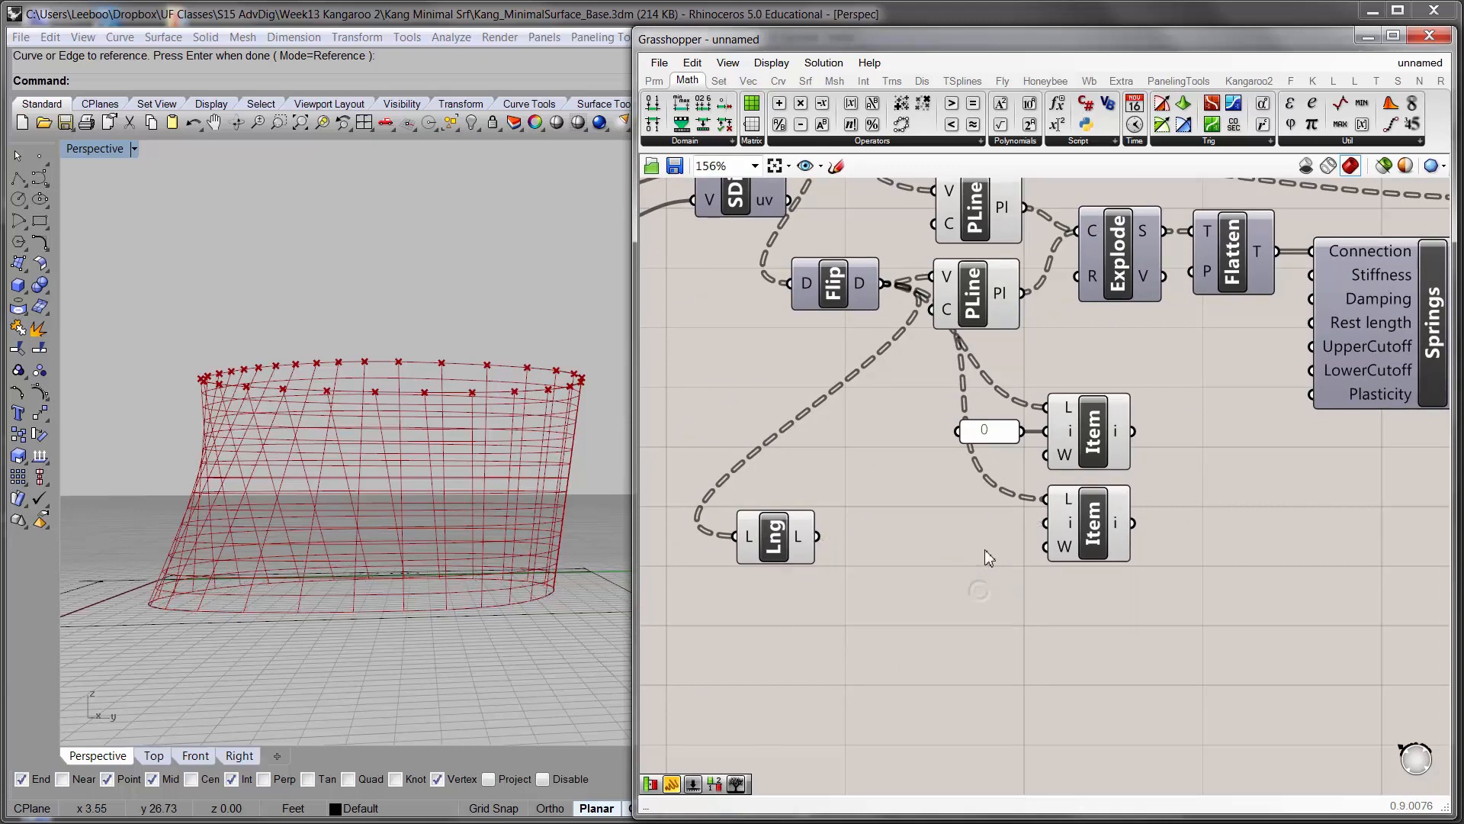
- Set the expression on the lower List Item's index input to x-1
{"action": "right_click", "coordinate": [1070, 524]}
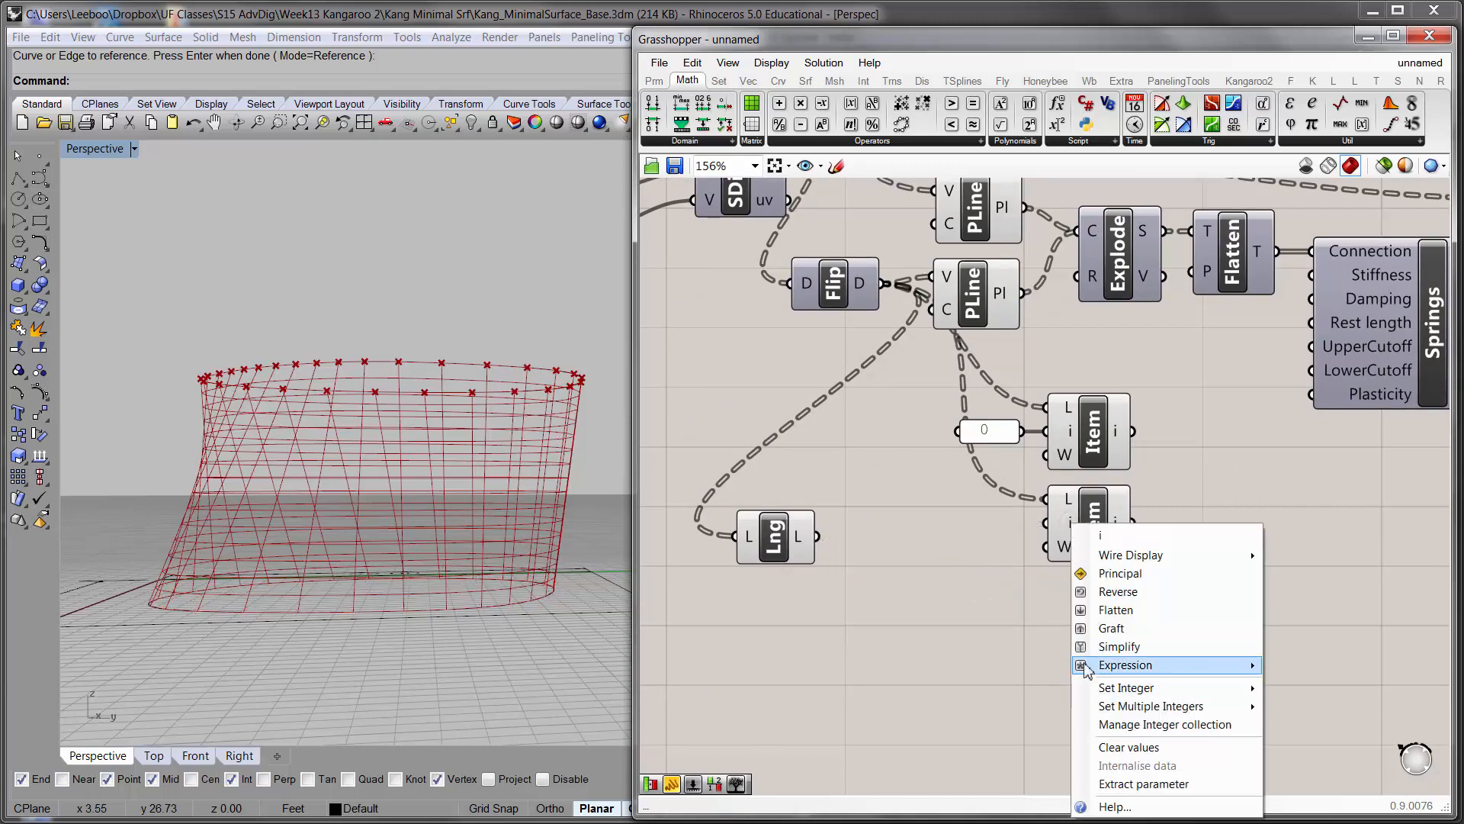
{"action": "mouse_move", "coordinate": [1101, 671]}
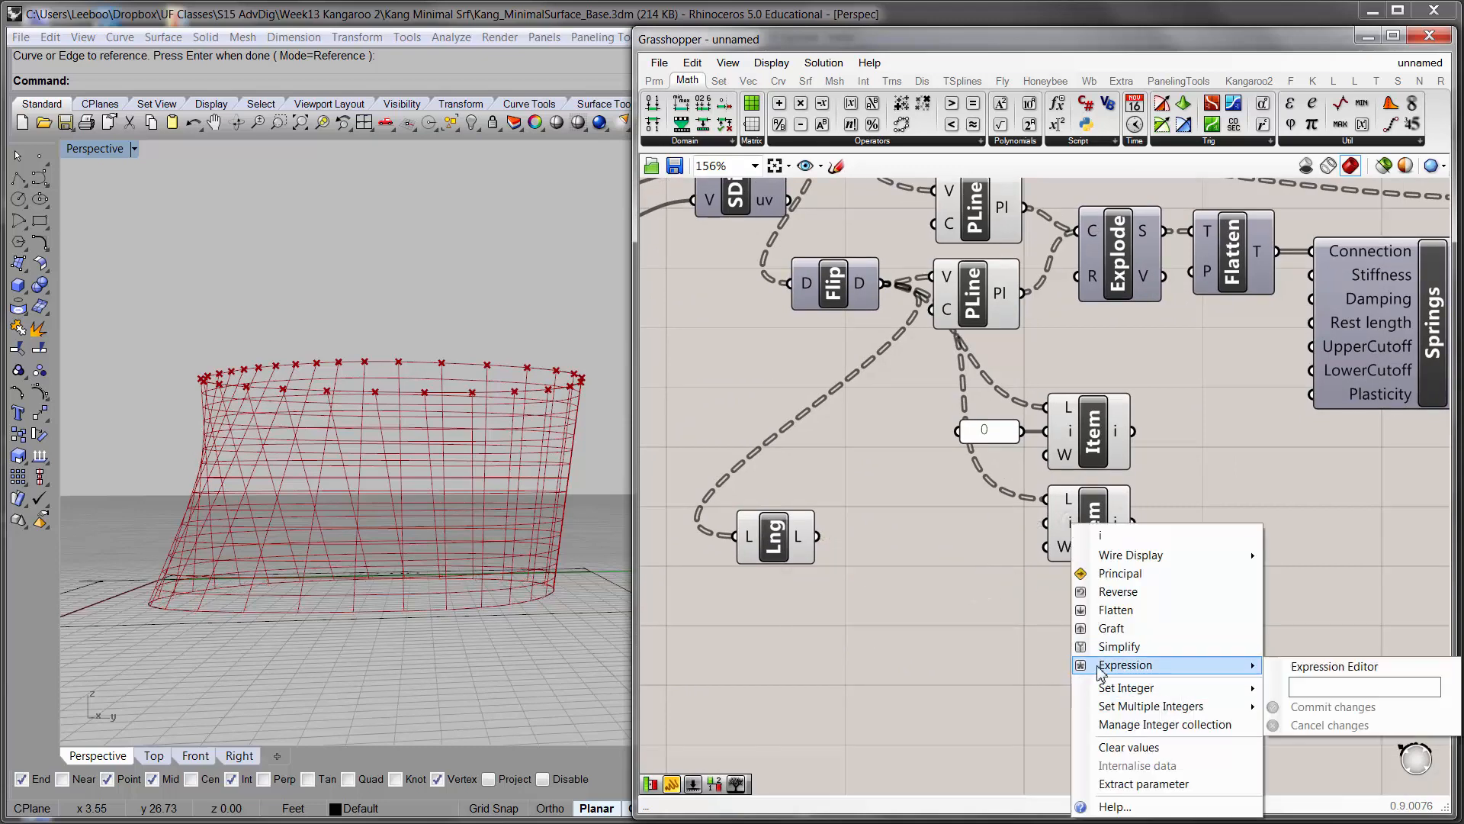
{"action": "left_click", "coordinate": [1314, 687]}
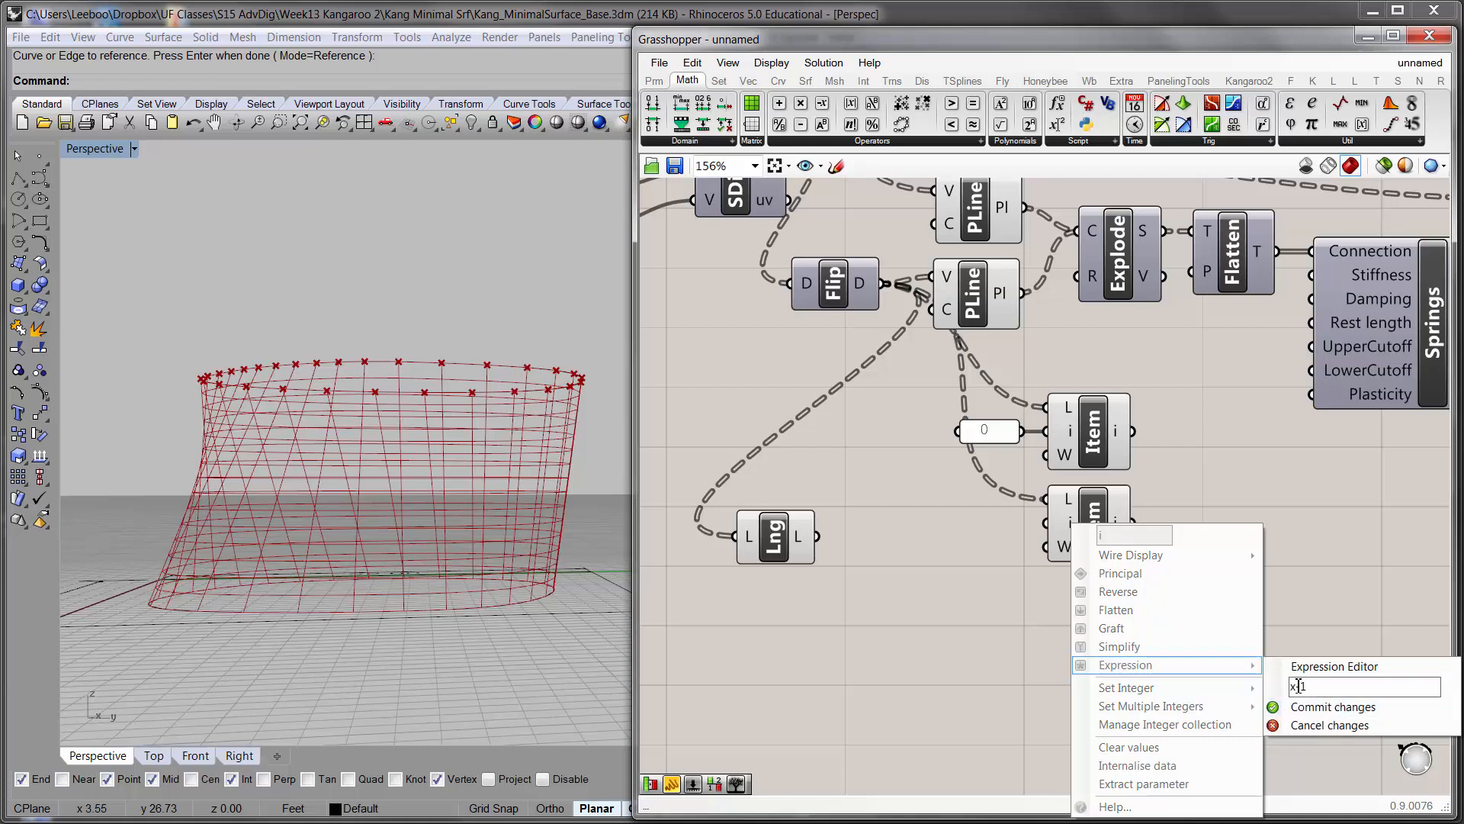
{"action": "double_click", "coordinate": [1293, 685]}
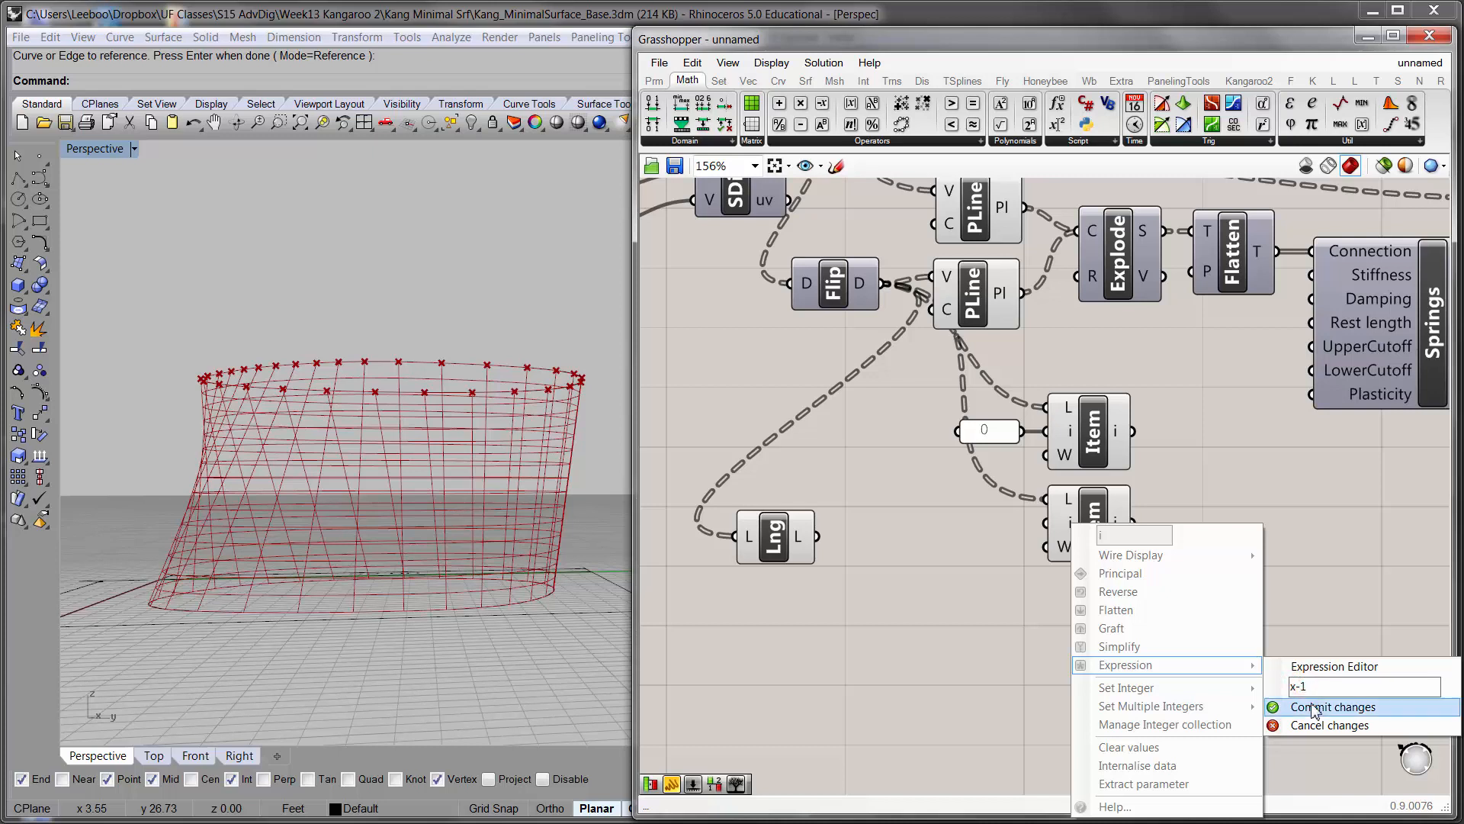
{"action": "left_click", "coordinate": [1309, 704]}
{"action": "left_click", "coordinate": [1060, 535]}
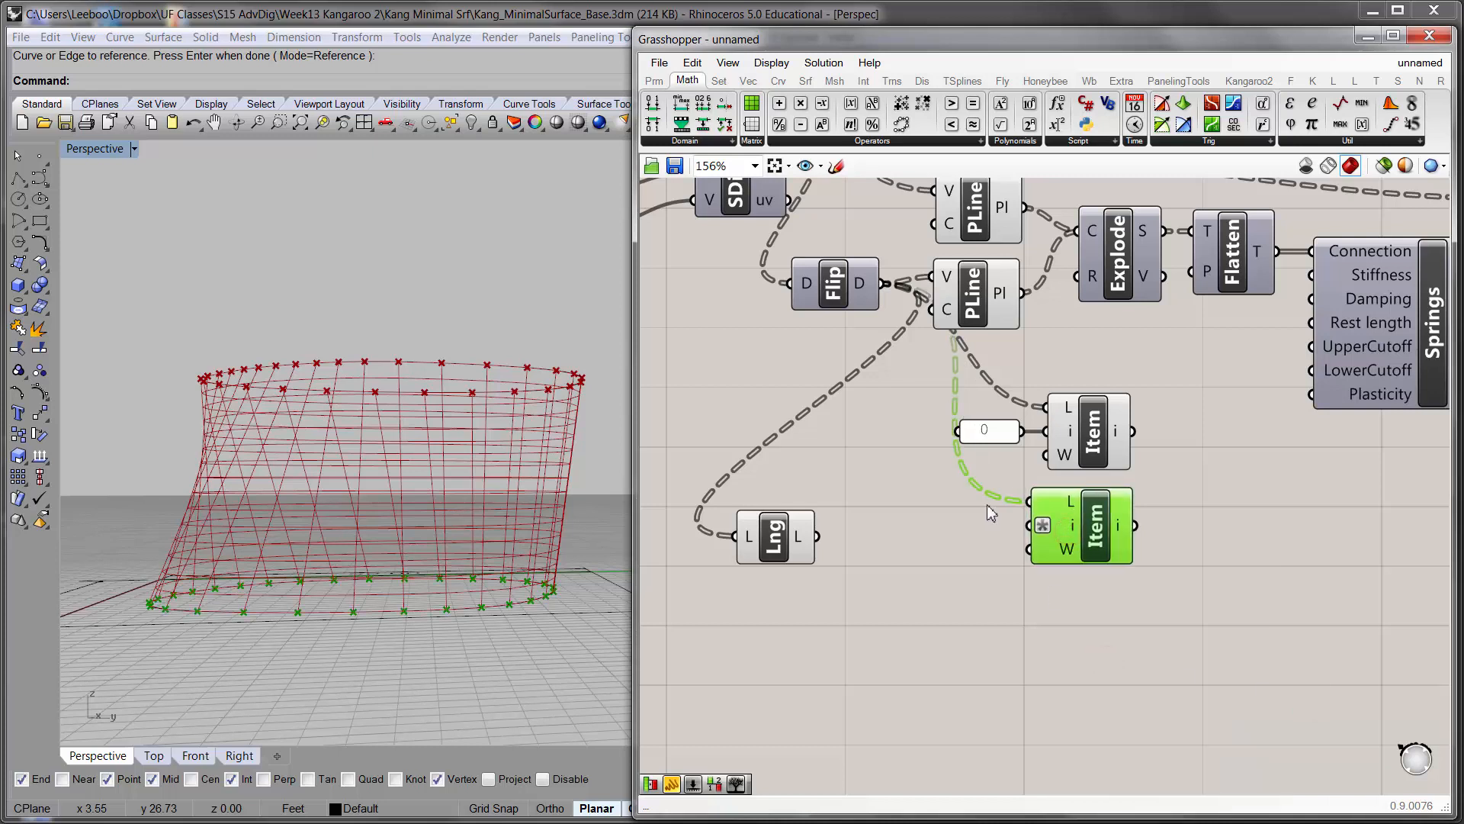
- Move the List Length component closer to the lower List Item and connect its output to that item's index input
{"action": "left_click", "coordinate": [821, 535]}
{"action": "left_click_drag", "start_coordinate": [791, 536], "coordinate": [859, 510]}
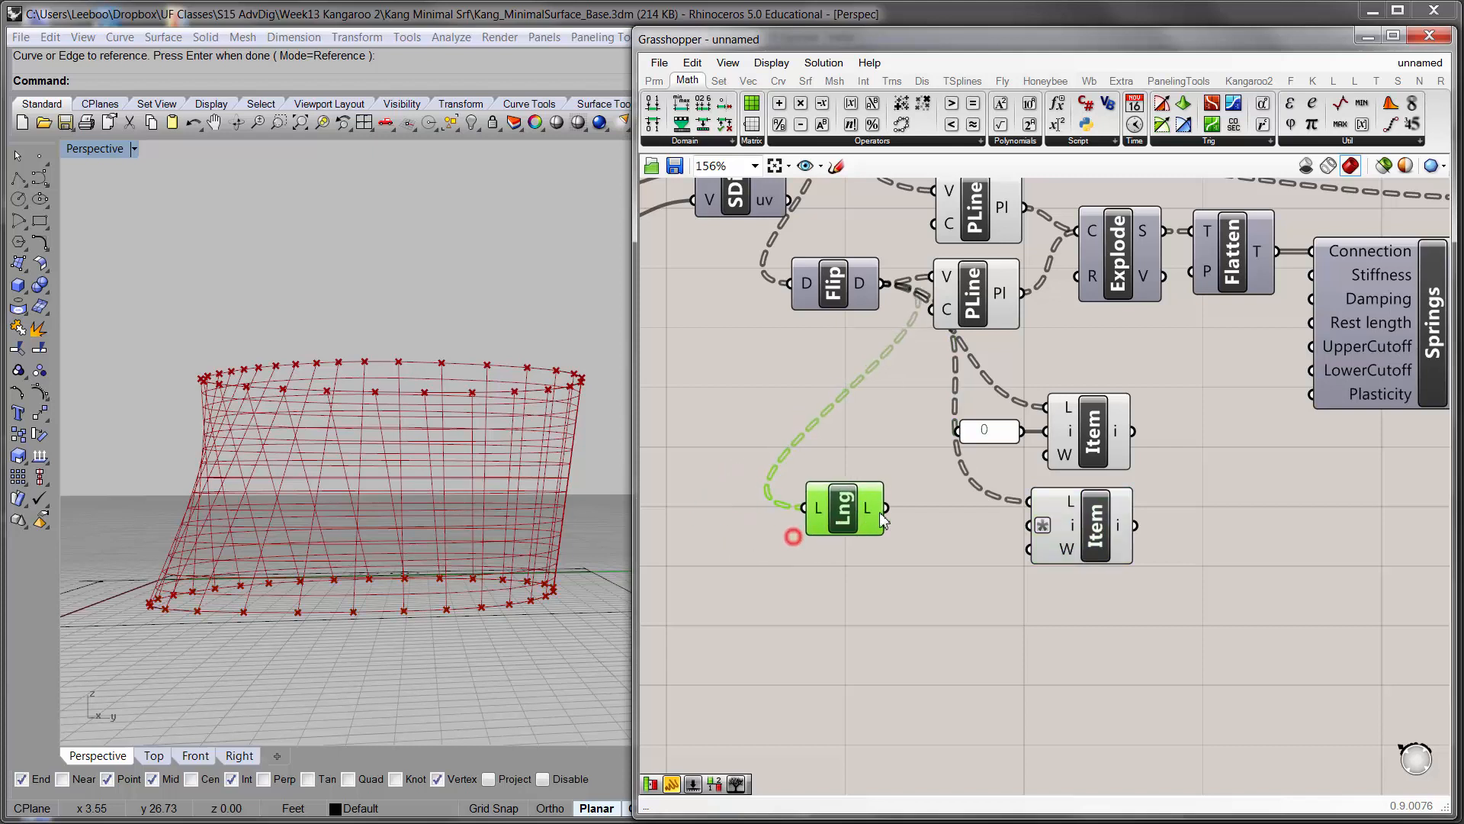
{"action": "right_click_drag", "start_coordinate": [914, 512], "coordinate": [938, 558]}
{"action": "scroll", "coordinate": [938, 558], "scroll_direction": "down", "scroll_amount": 1}
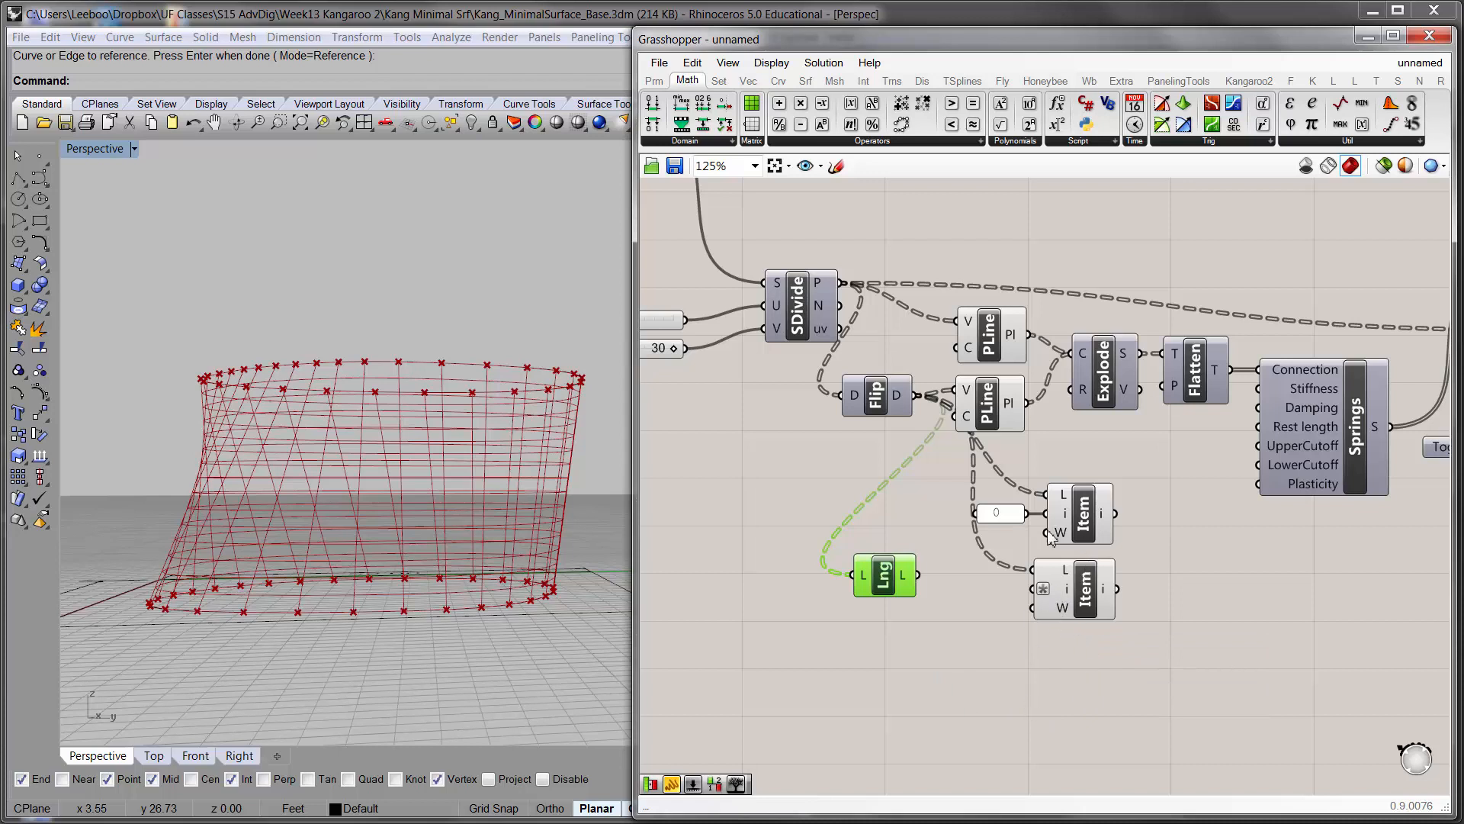
{"action": "left_click", "coordinate": [479, 610]}
{"action": "left_click", "coordinate": [918, 641]}
{"action": "left_click", "coordinate": [1056, 607]}
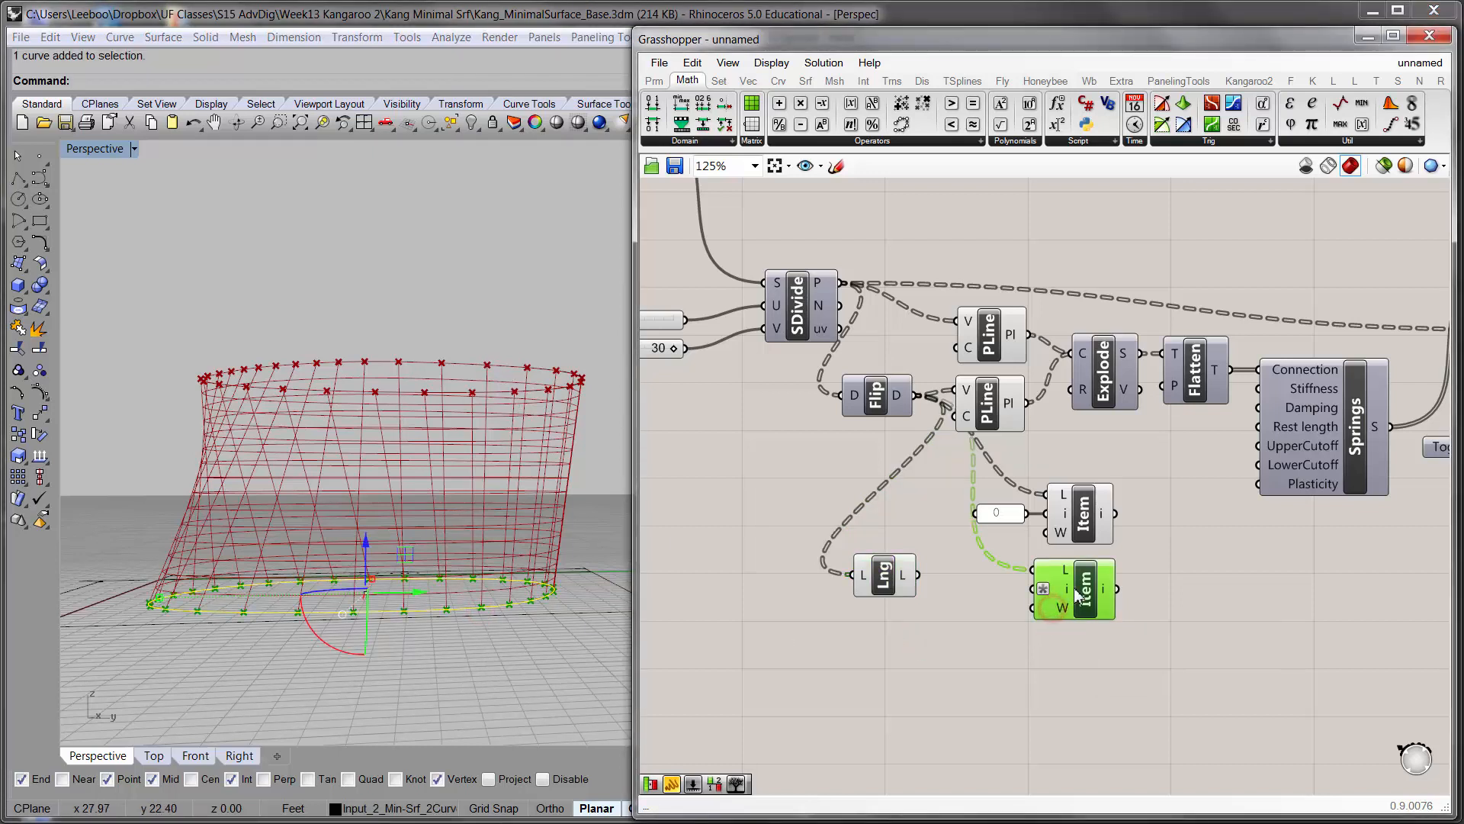
{"action": "left_click", "coordinate": [922, 616]}
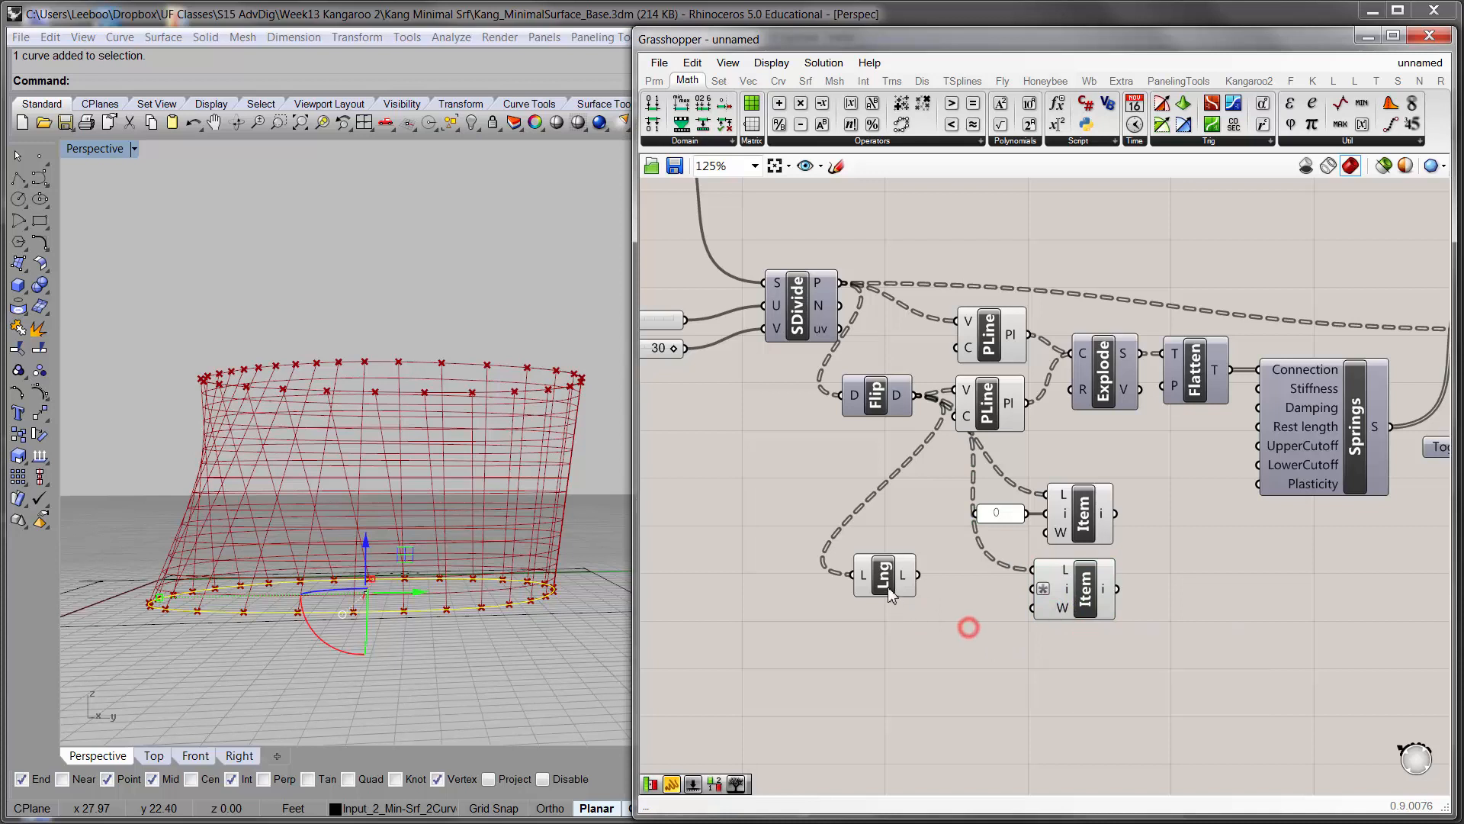
{"action": "left_click_drag", "start_coordinate": [913, 581], "coordinate": [1037, 588]}
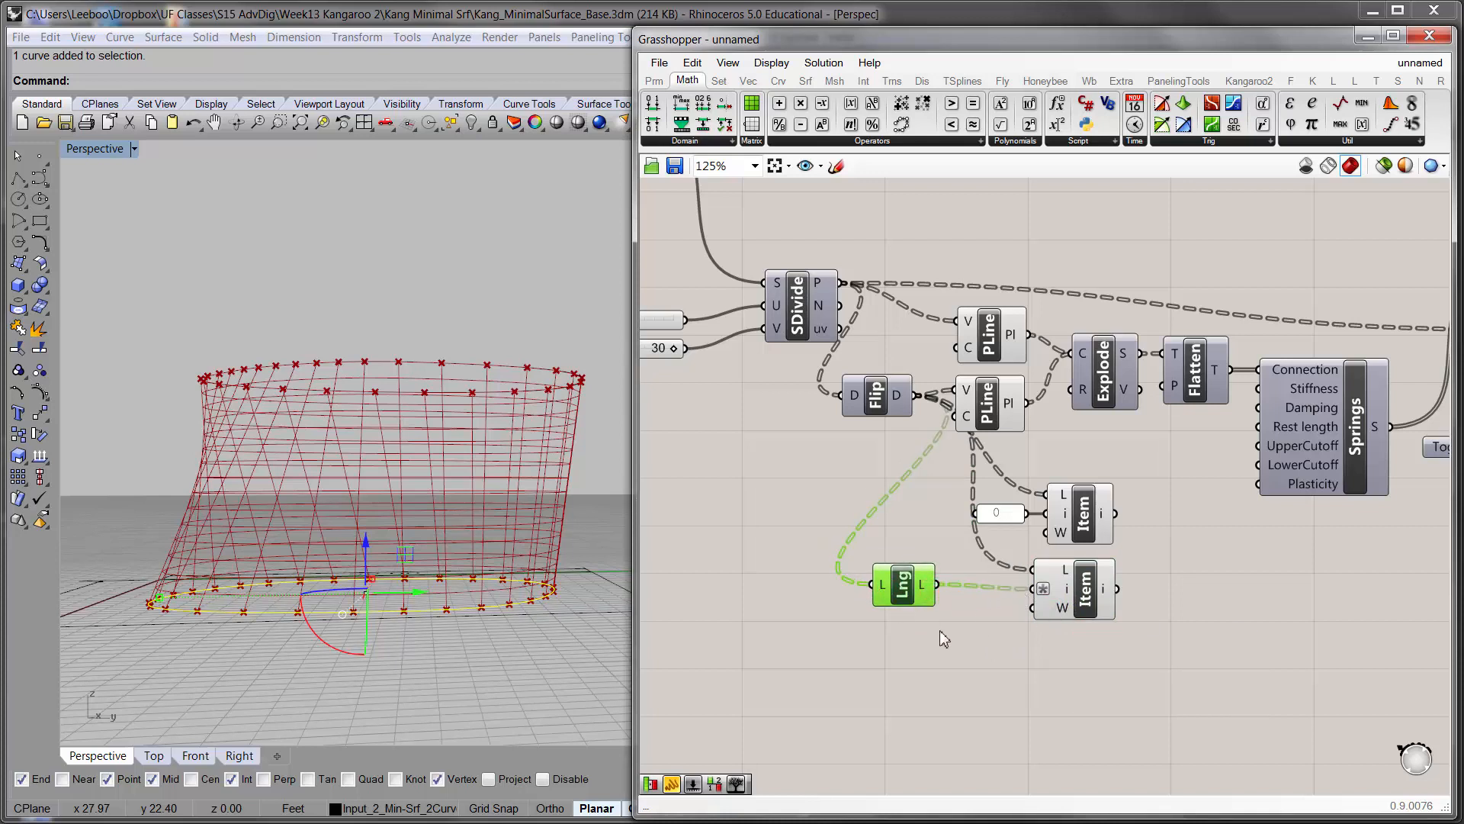
- Deselect the lower Rhino curve and tidy the layout by aligning the lower List Item with List Length, placed close beside it
{"action": "left_click", "coordinate": [1025, 624]}
{"action": "left_click", "coordinate": [1073, 588]}
{"action": "left_click", "coordinate": [1063, 644]}
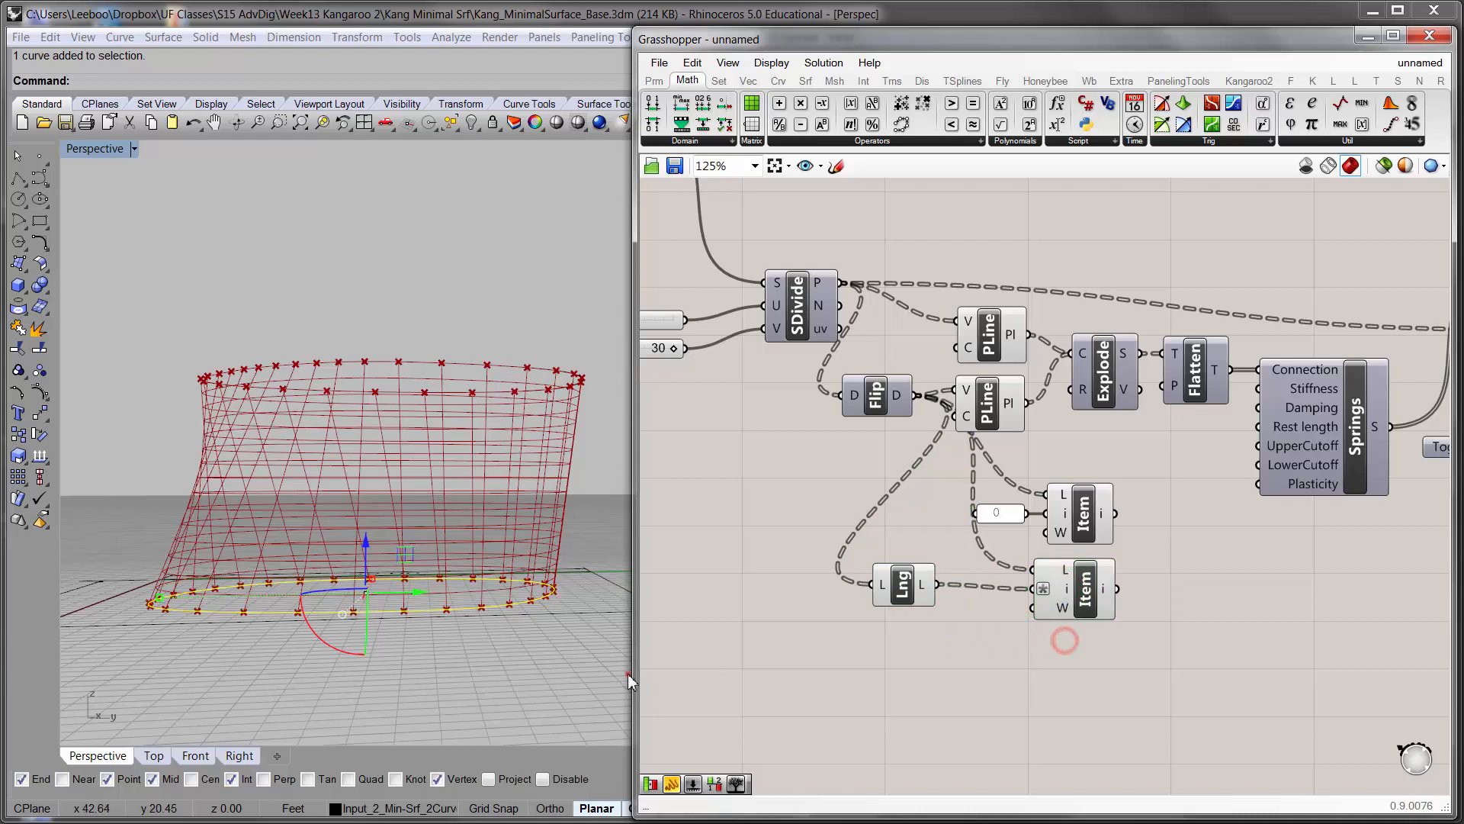
{"action": "left_click", "coordinate": [627, 674]}
{"action": "left_click", "coordinate": [1020, 647]}
{"action": "left_click", "coordinate": [1098, 584]}
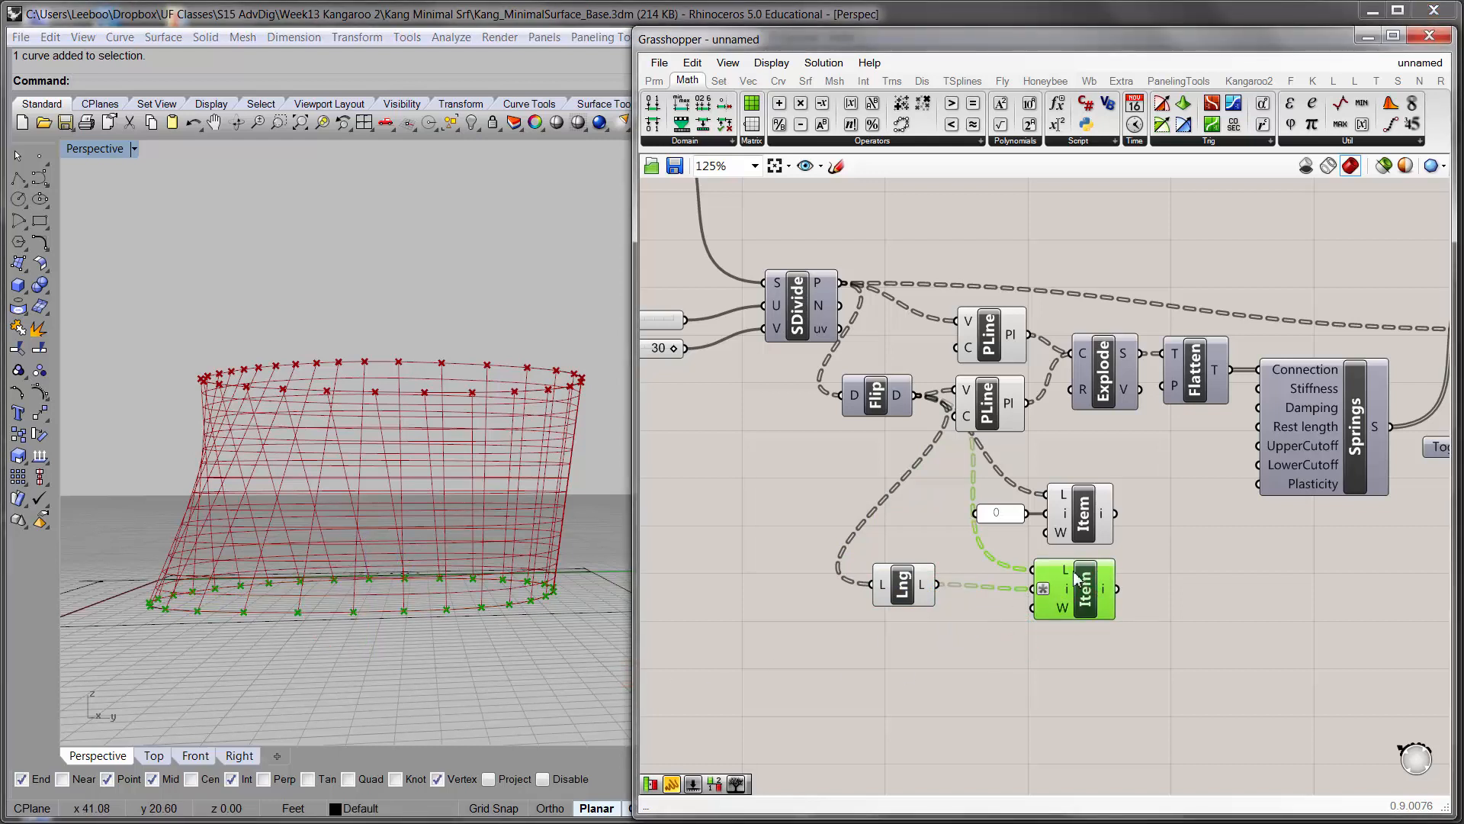
{"action": "left_click_drag", "start_coordinate": [1089, 584], "coordinate": [1088, 579]}
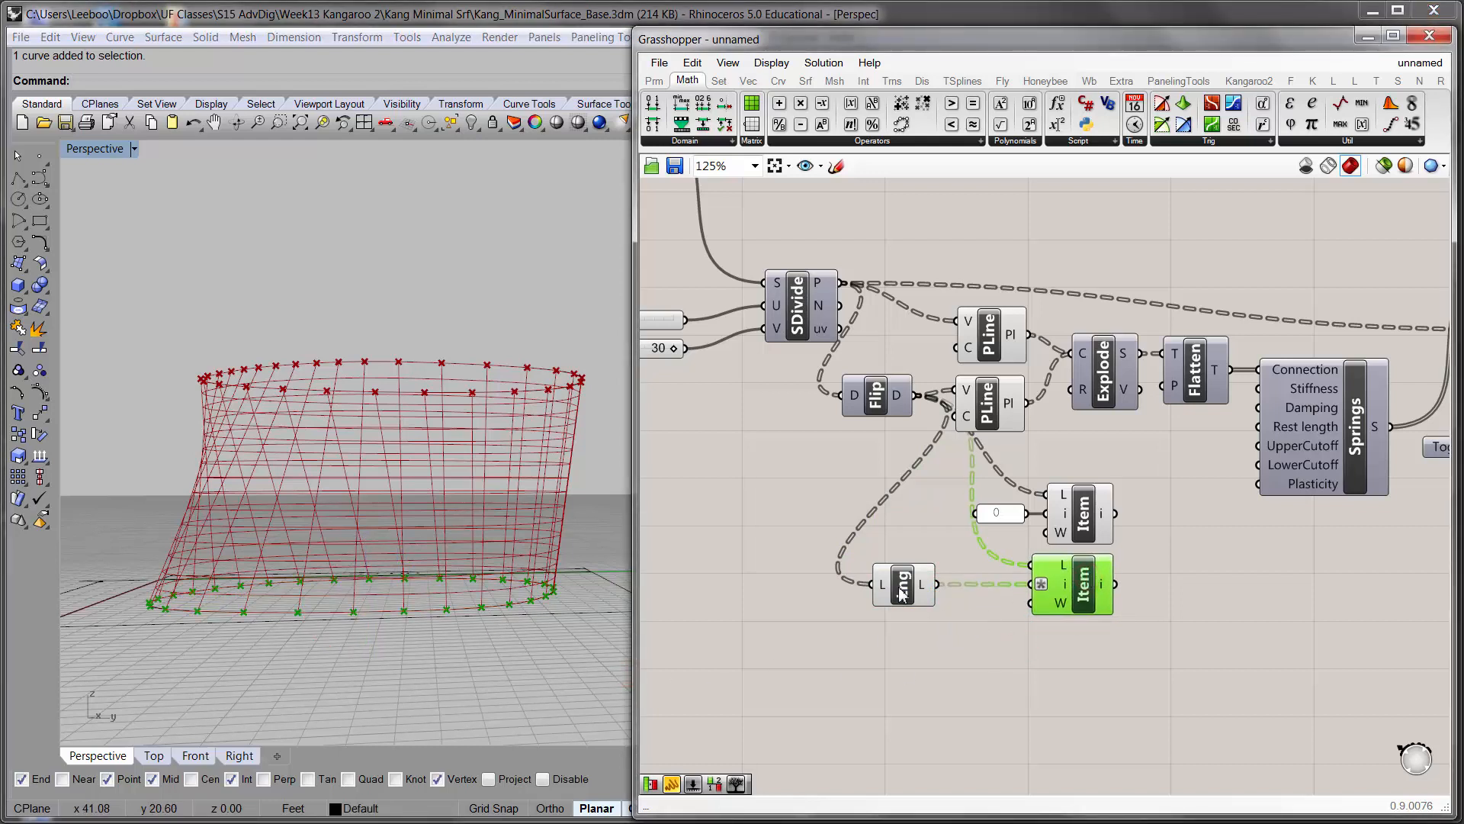
{"action": "left_click_drag", "start_coordinate": [911, 592], "coordinate": [960, 592]}
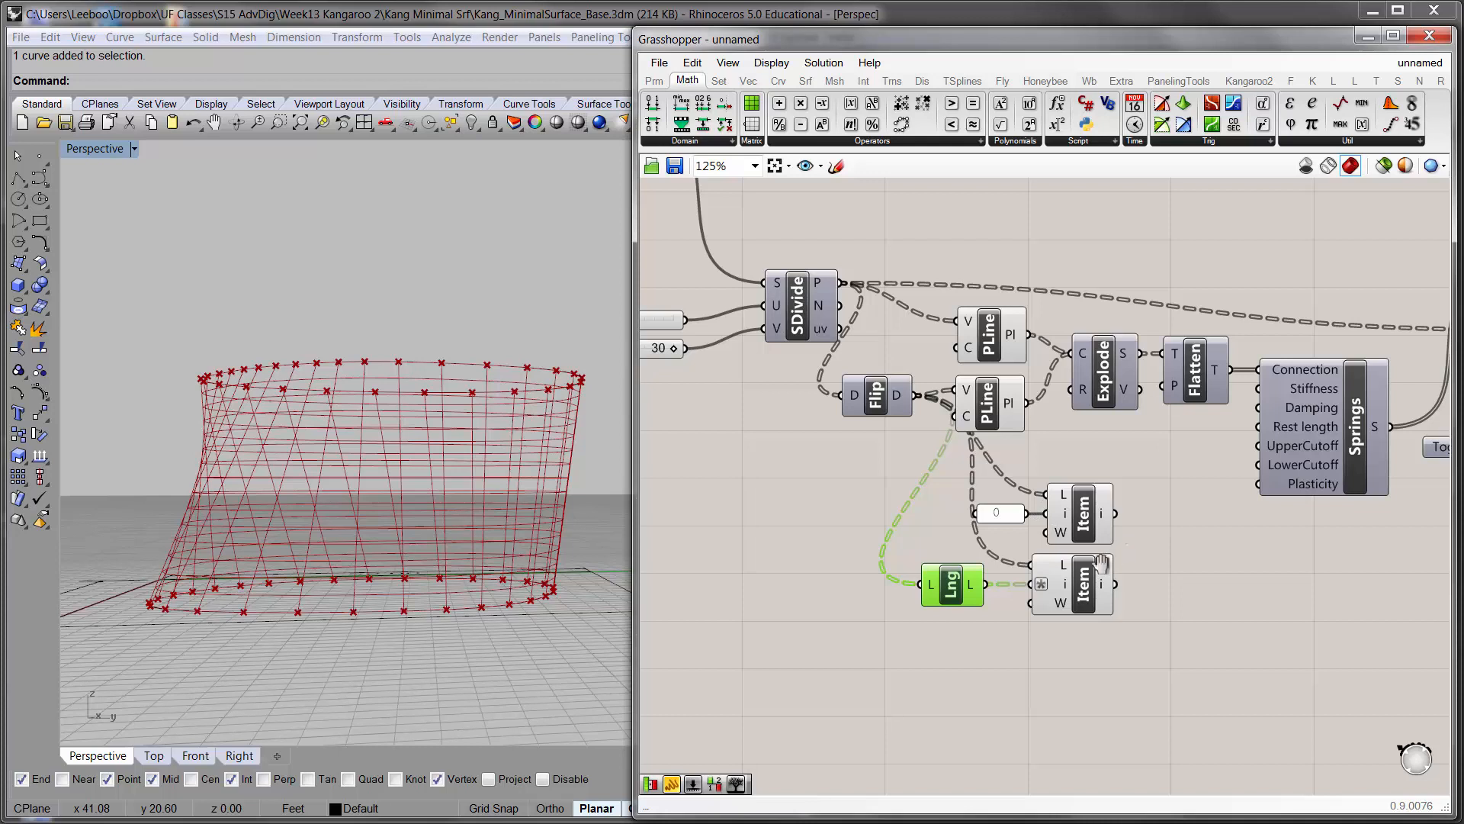
- Connect the outputs of both List Items together to the Kangaroo component's AnchorPoints input
{"action": "right_click_drag", "start_coordinate": [1130, 542], "coordinate": [1027, 597]}
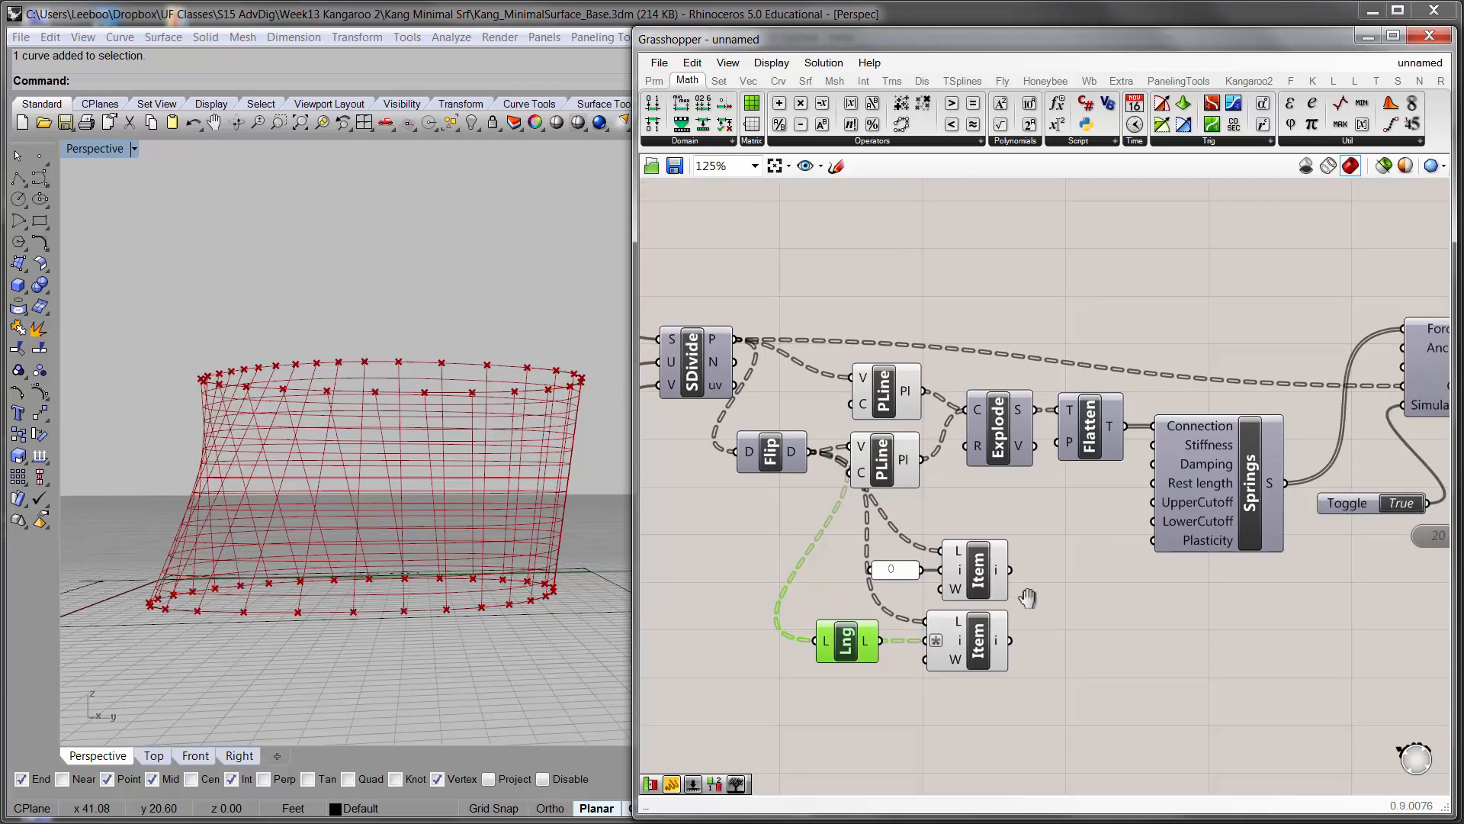
{"action": "right_click_drag", "start_coordinate": [1028, 597], "coordinate": [864, 639]}
{"action": "left_click", "coordinate": [814, 684]}
{"action": "left_click", "coordinate": [821, 620]}
{"action": "left_click", "coordinate": [813, 684], "text": "shift"}
{"action": "left_click", "coordinate": [952, 647]}
{"action": "scroll", "coordinate": [951, 646], "scroll_direction": "down", "scroll_amount": 2}
{"action": "scroll", "coordinate": [865, 639], "scroll_direction": "up", "scroll_amount": 2}
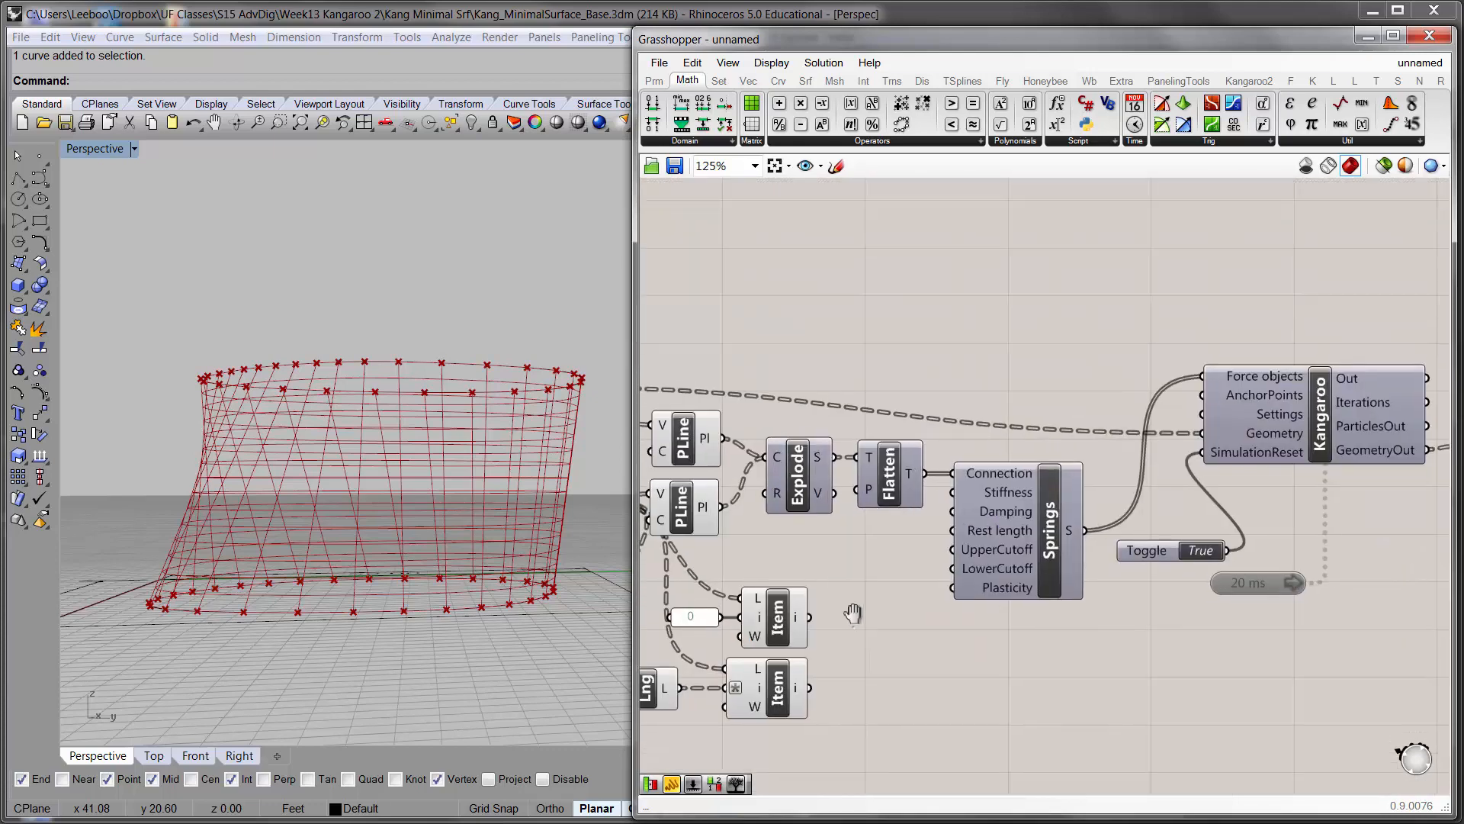
{"action": "left_click_drag", "start_coordinate": [810, 607], "coordinate": [1200, 384]}
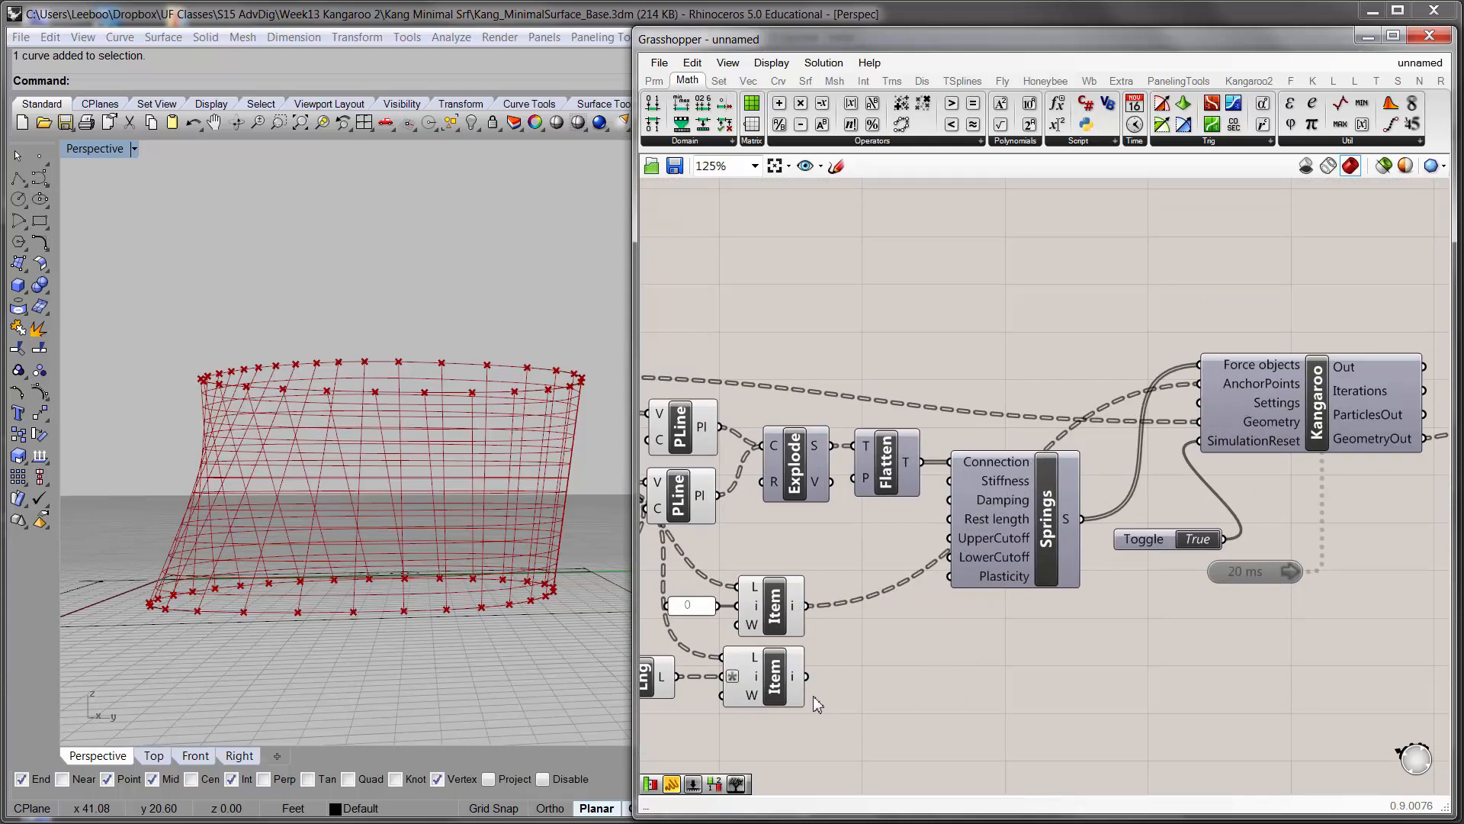
{"action": "left_click_drag", "start_coordinate": [810, 679], "coordinate": [1203, 392]}
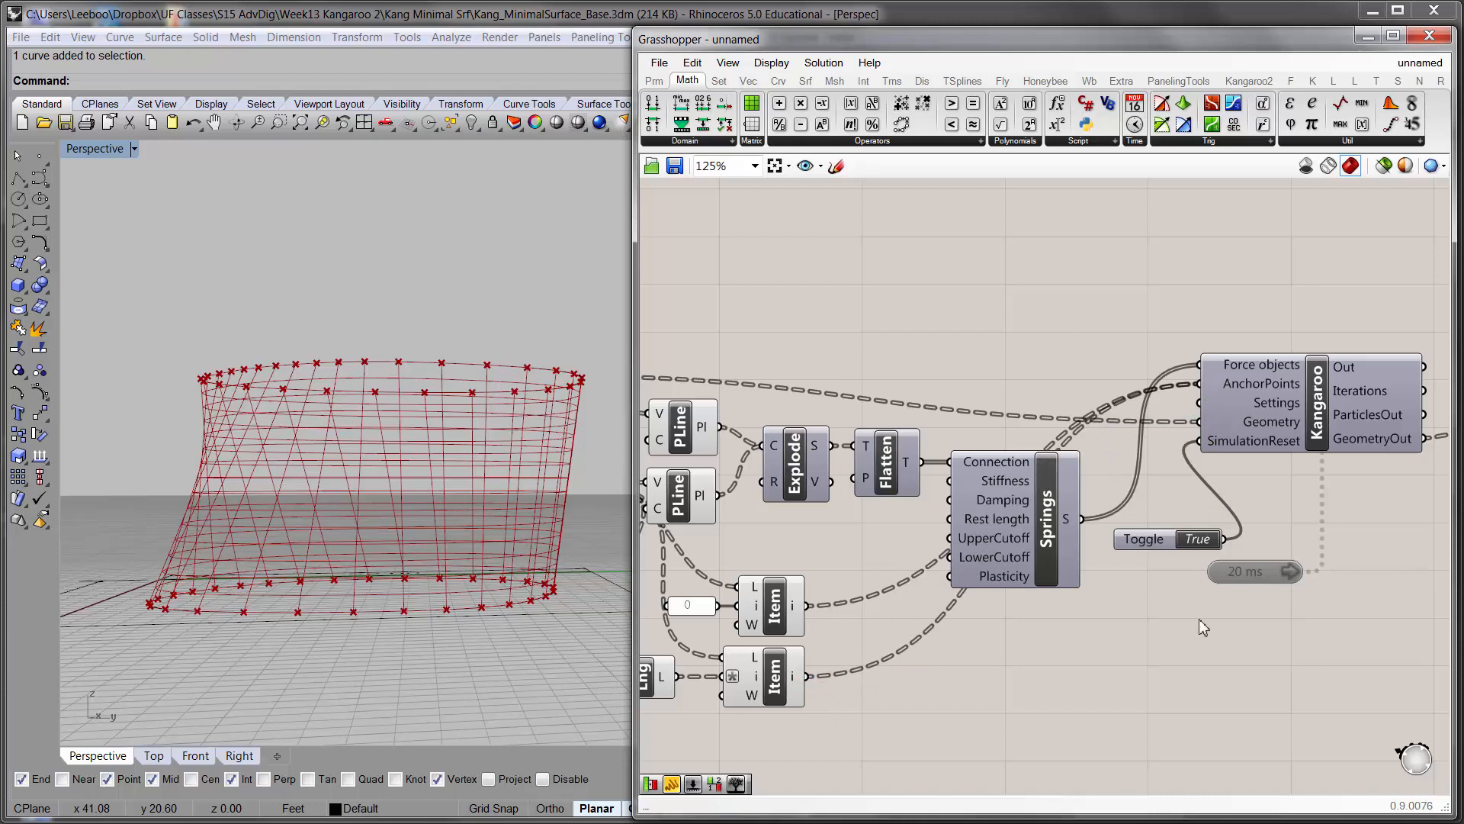
- Flatten the data on the Kangaroo component's AnchorPoints input
{"action": "right_click_drag", "start_coordinate": [1221, 621], "coordinate": [1028, 620]}
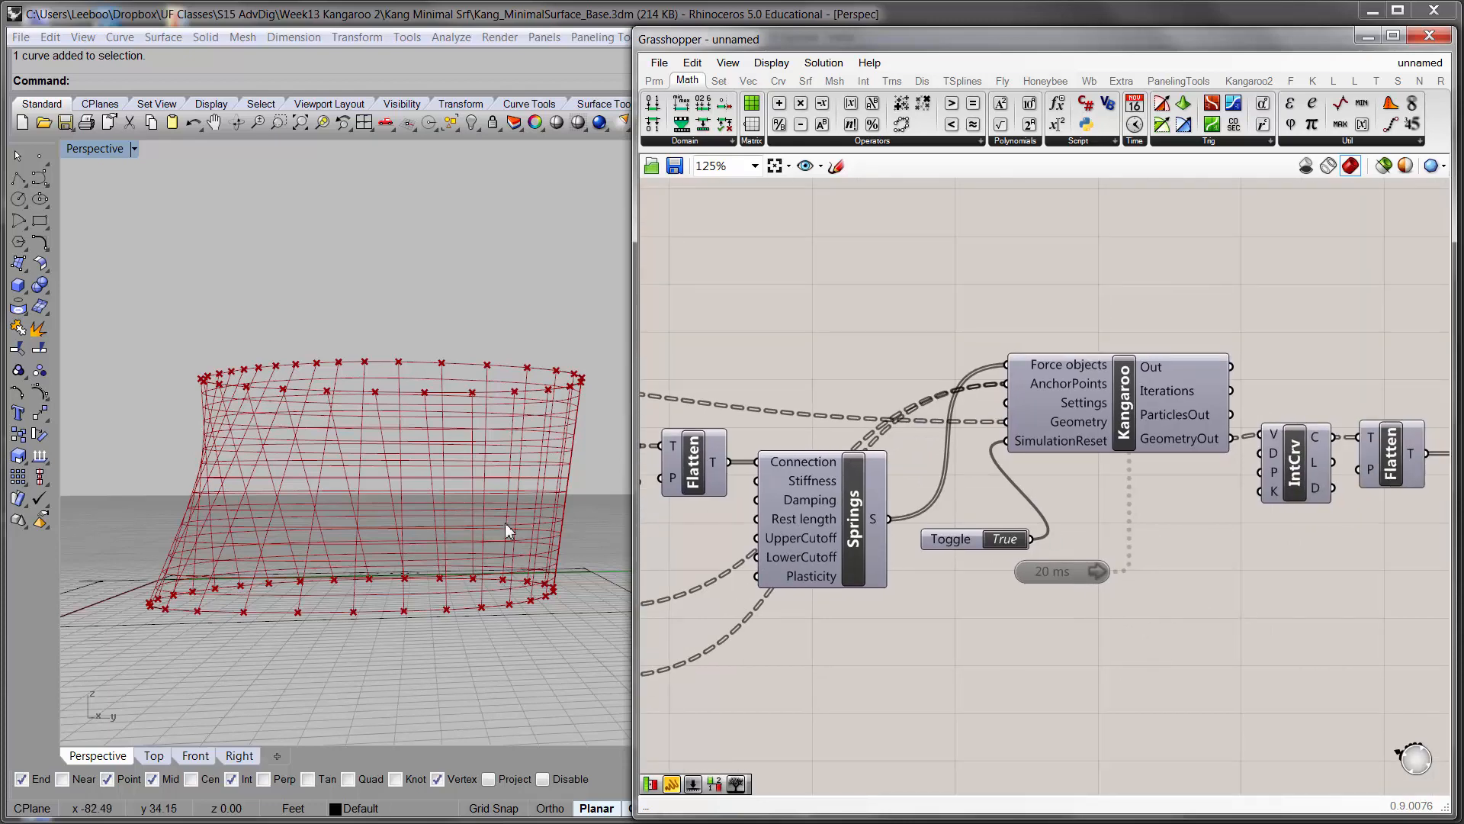
{"action": "right_click_drag", "start_coordinate": [505, 523], "coordinate": [451, 527]}
{"action": "right_click_drag", "start_coordinate": [1162, 435], "coordinate": [1156, 426]}
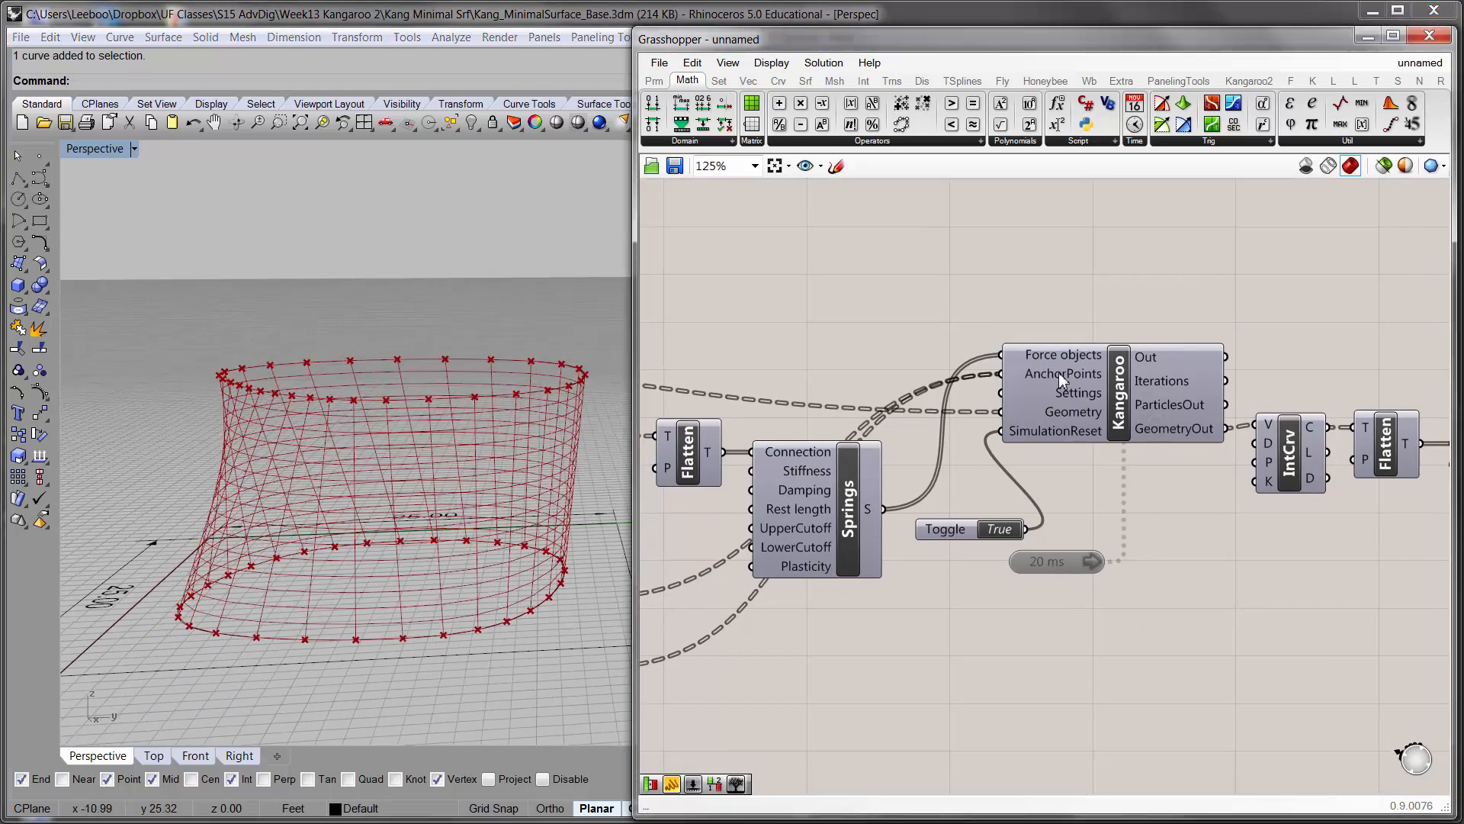
{"action": "scroll", "coordinate": [1178, 461], "scroll_direction": "down", "scroll_amount": 1}
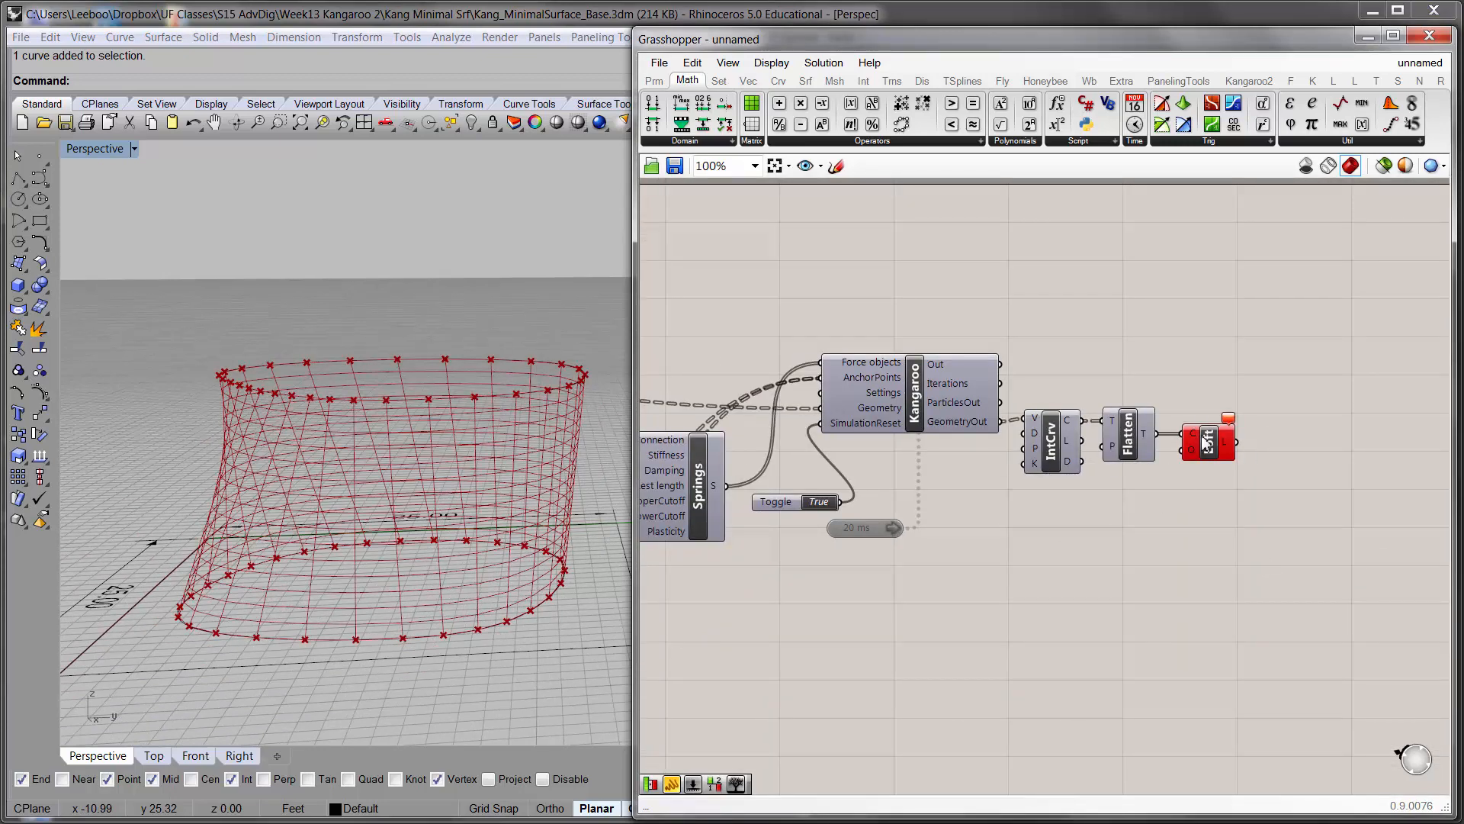
{"action": "scroll", "coordinate": [919, 443], "scroll_direction": "up", "scroll_amount": 2}
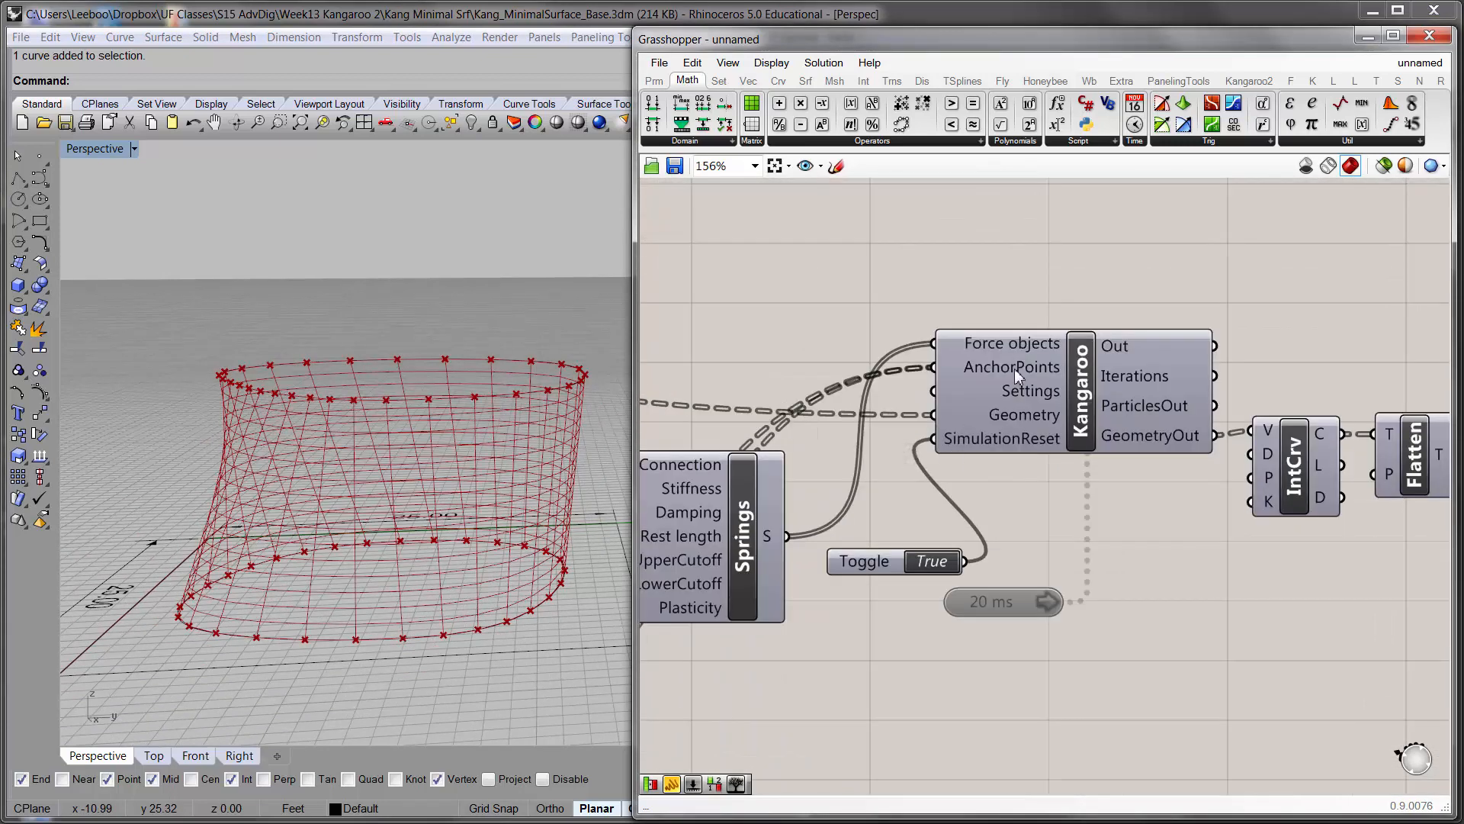
{"action": "mouse_move", "coordinate": [1014, 369]}
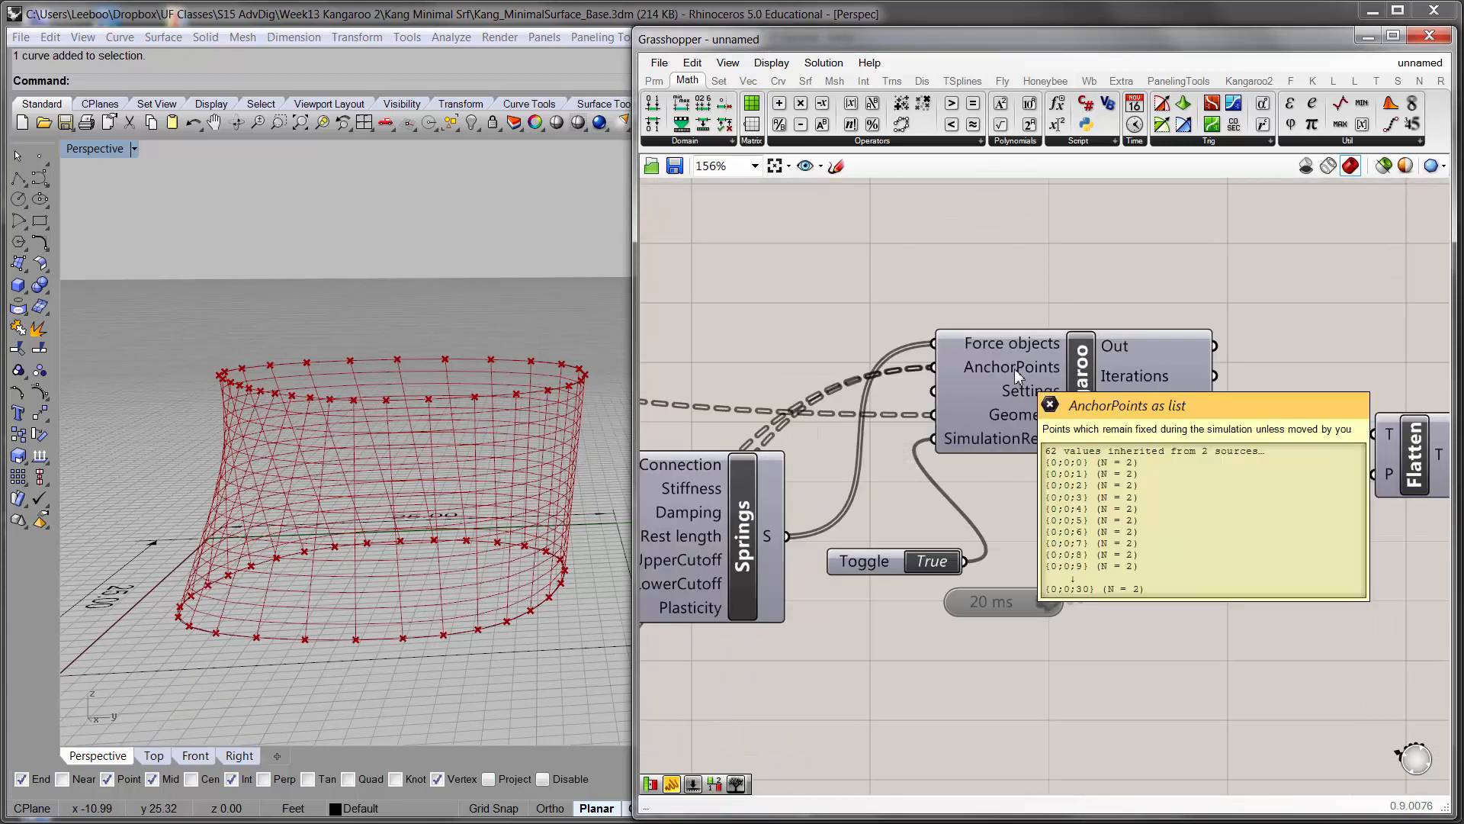
{"action": "right_click", "coordinate": [969, 366]}
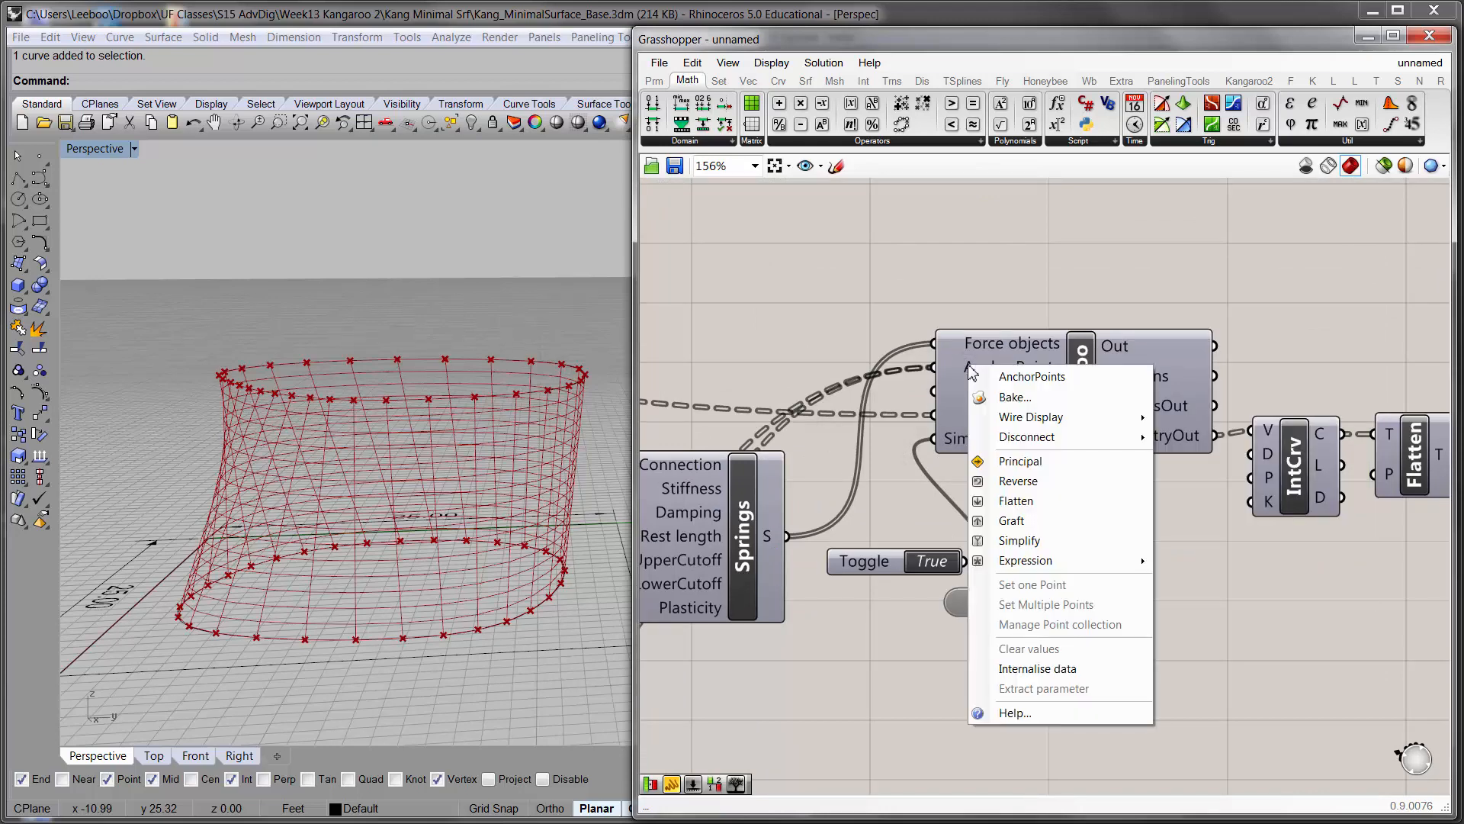
{"action": "left_click", "coordinate": [1015, 501]}
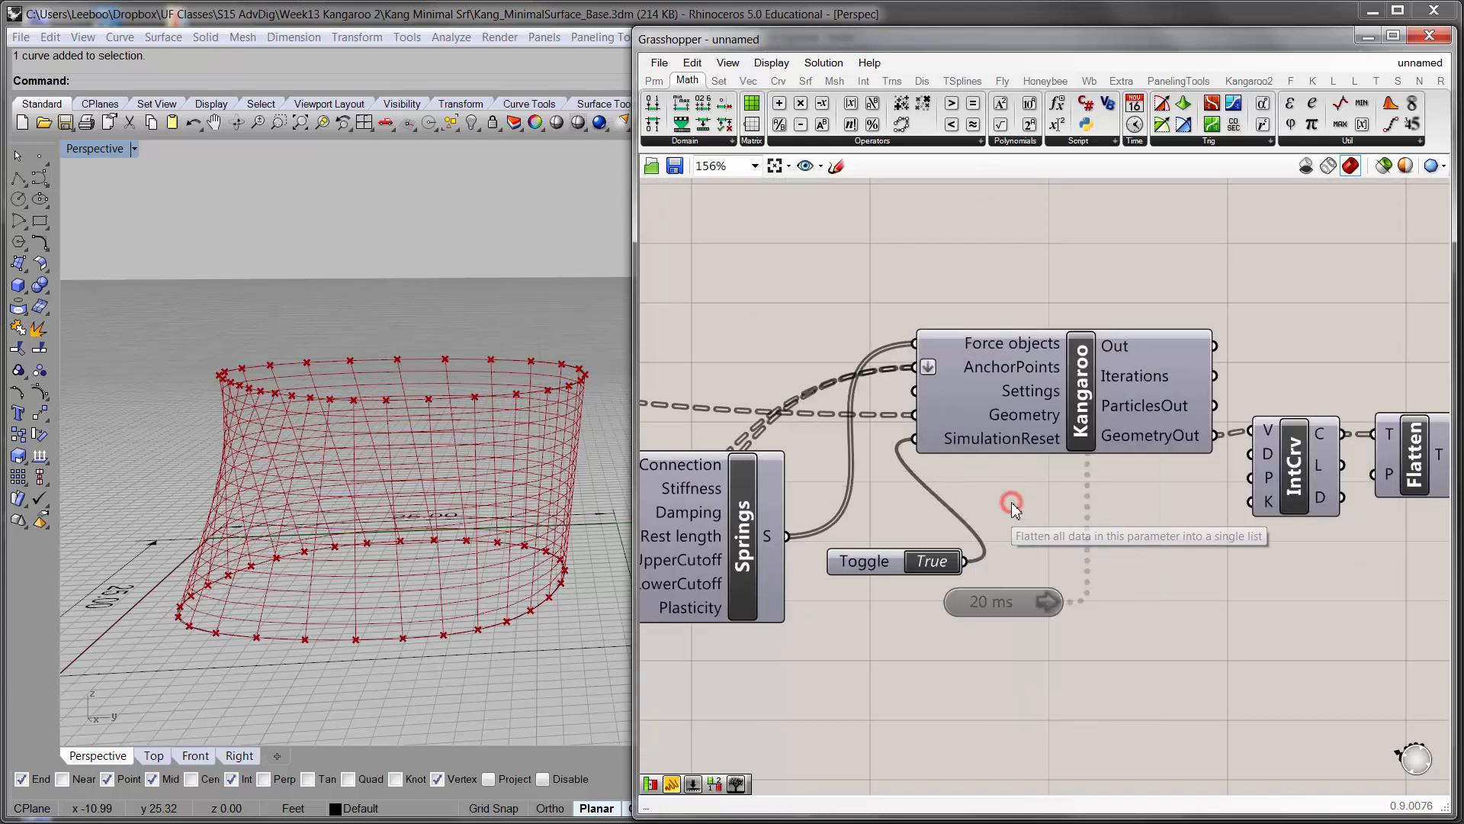
- Turn on the preview of the final Loft component fed by the flattened interpolated curves, then deselect it
{"action": "right_click_drag", "start_coordinate": [1175, 401], "coordinate": [975, 368]}
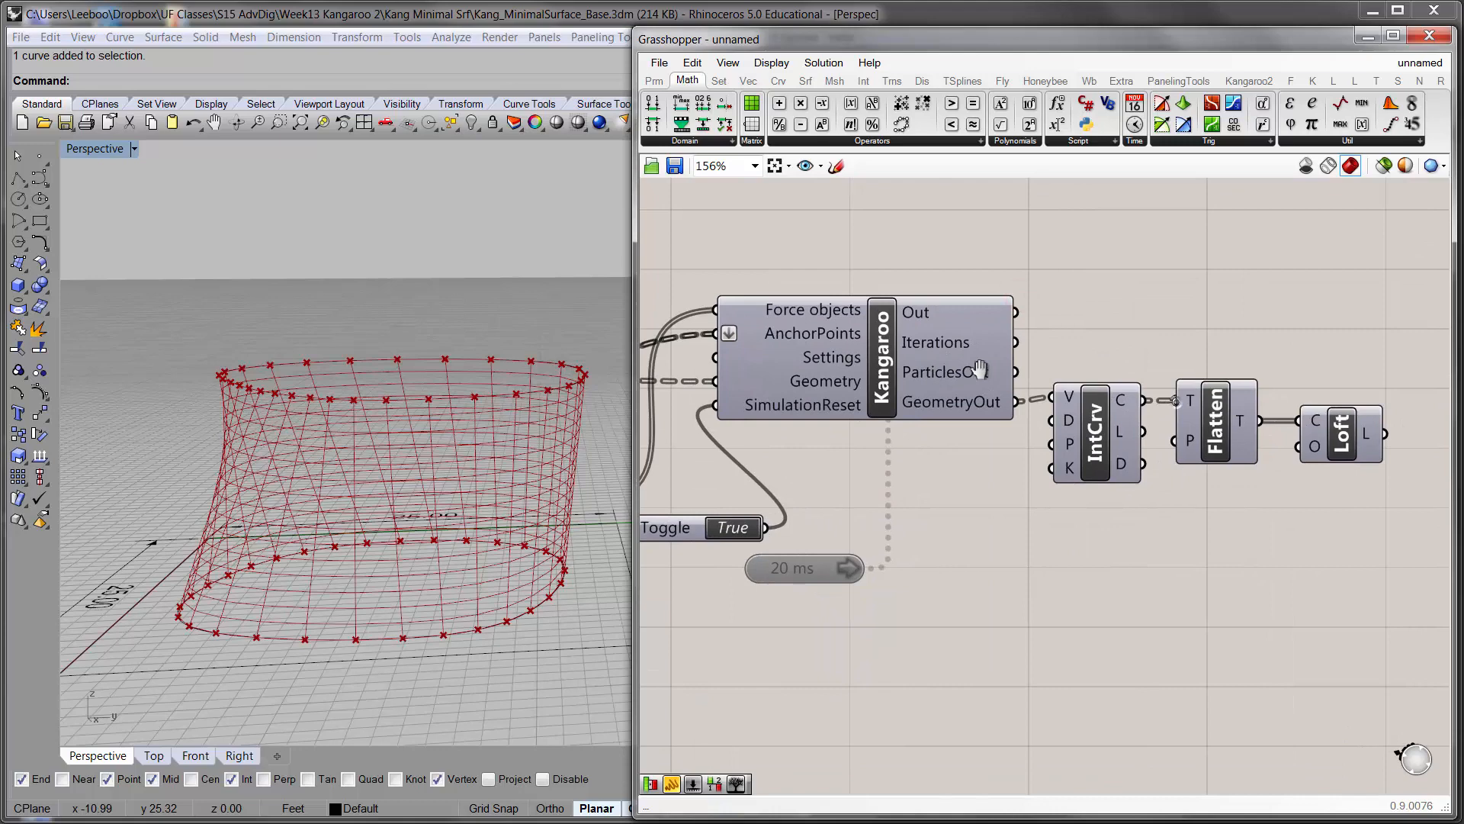
{"action": "left_click", "coordinate": [1347, 423]}
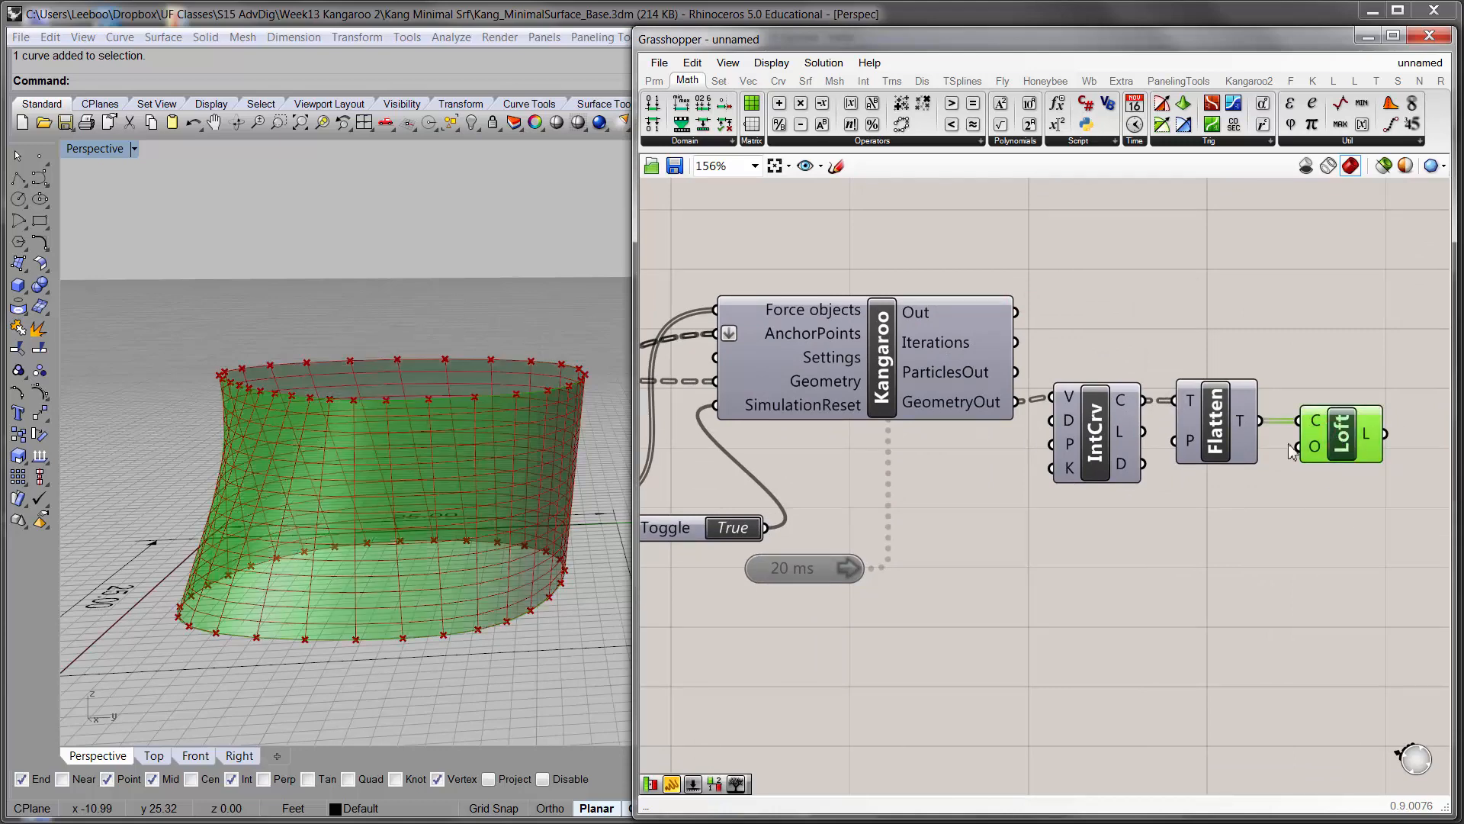
{"action": "left_click", "coordinate": [1111, 337]}
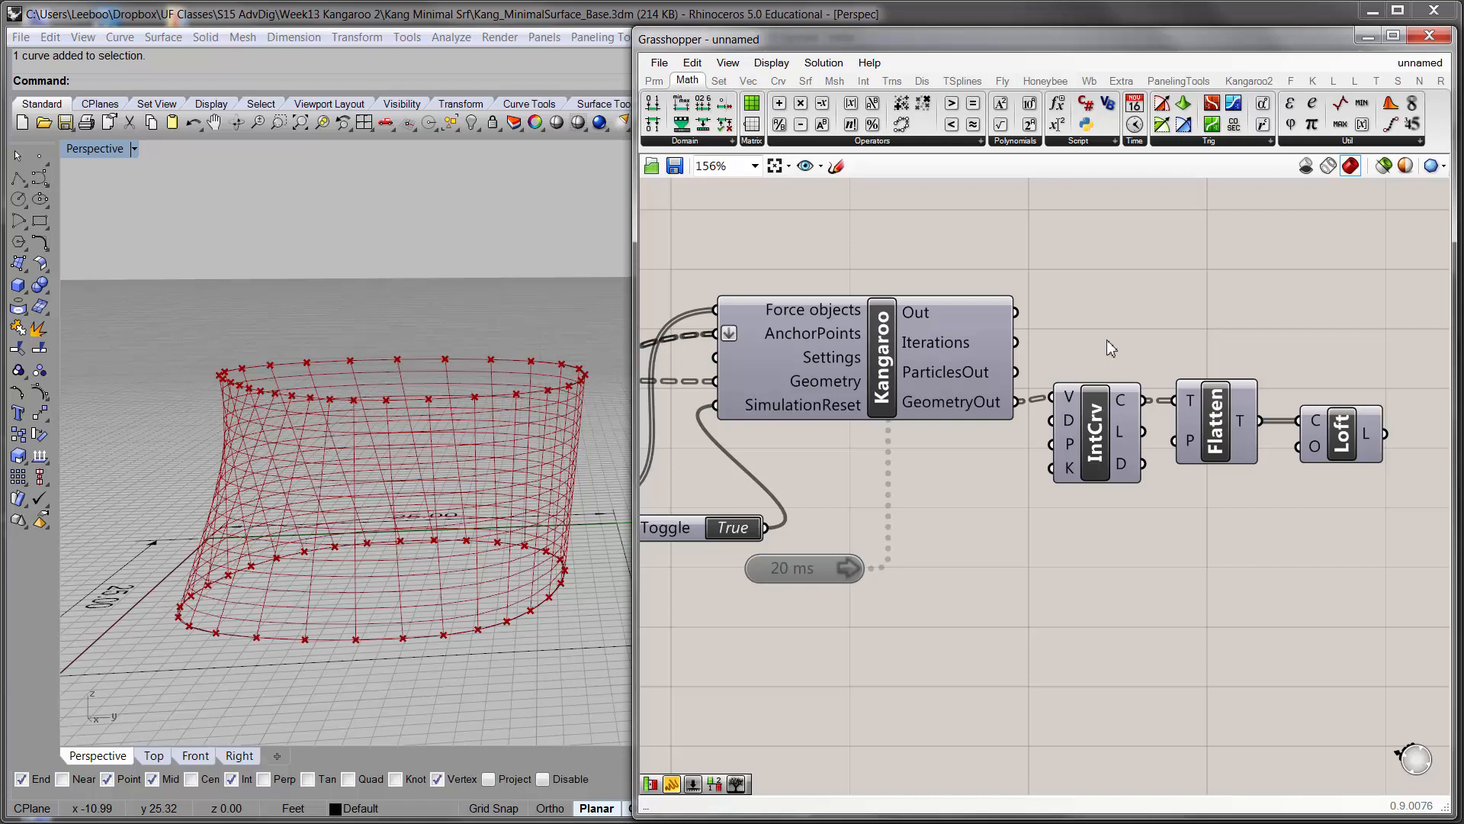
{"action": "left_click", "coordinate": [1344, 441]}
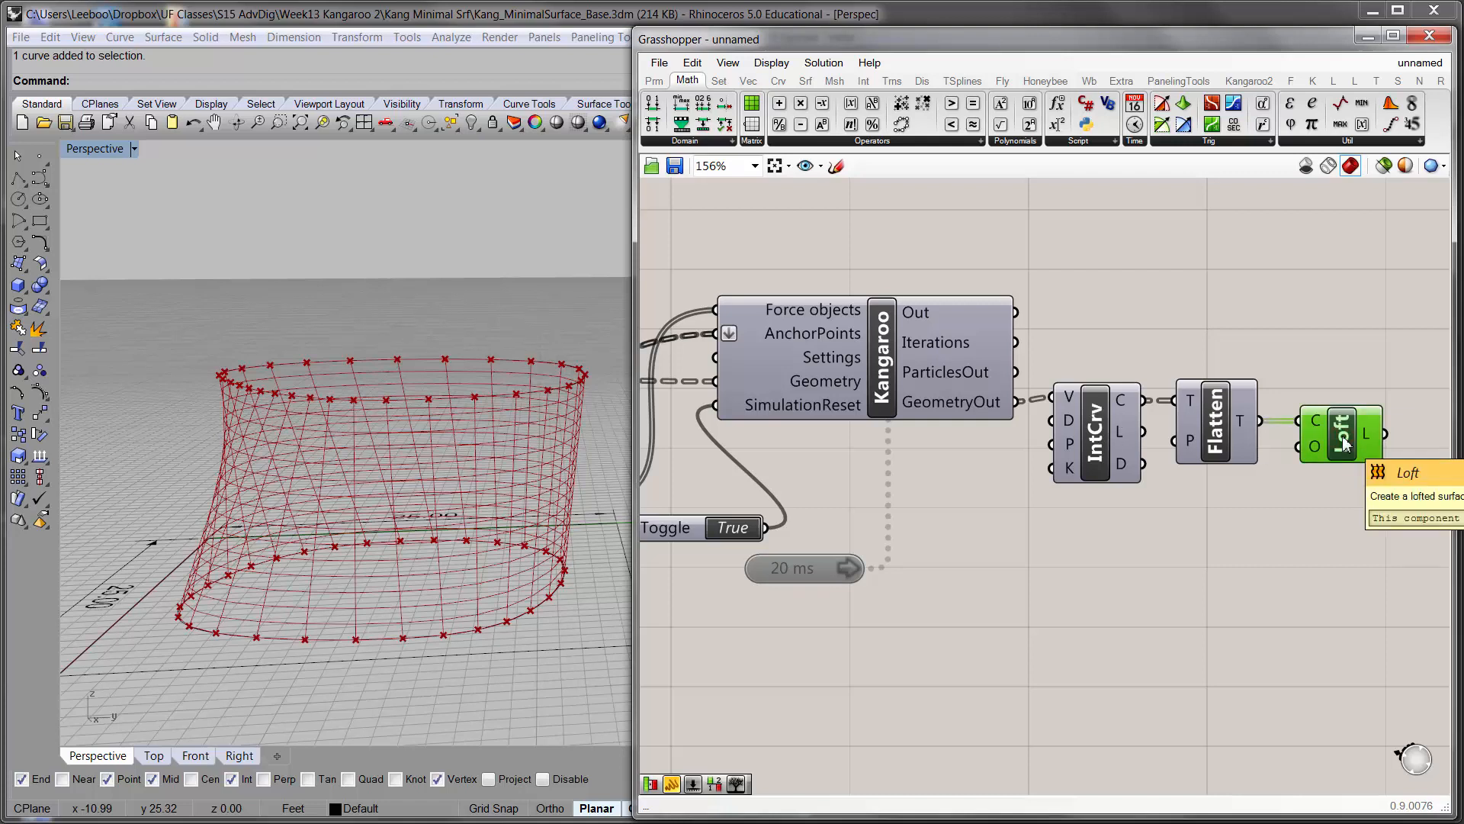
{"action": "key", "text": "ctrl+q"}
{"action": "left_click", "coordinate": [1295, 519]}
- Enable the 20 ms timer and switch the simulation reset Toggle to False to run the relaxation
{"action": "right_click_drag", "start_coordinate": [976, 536], "coordinate": [1149, 496]}
{"action": "double_click", "coordinate": [971, 531]}
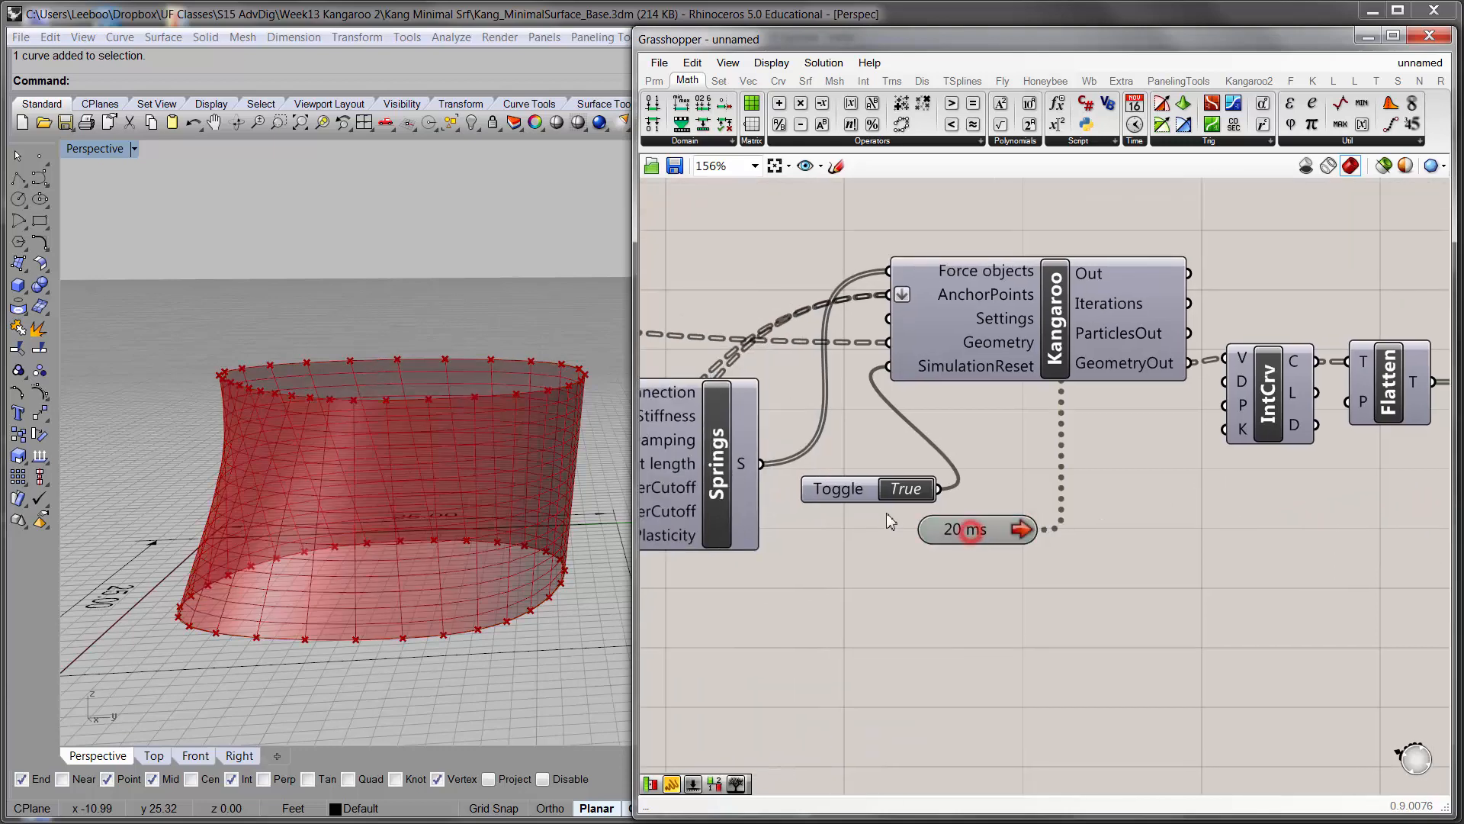
{"action": "left_click", "coordinate": [901, 489]}
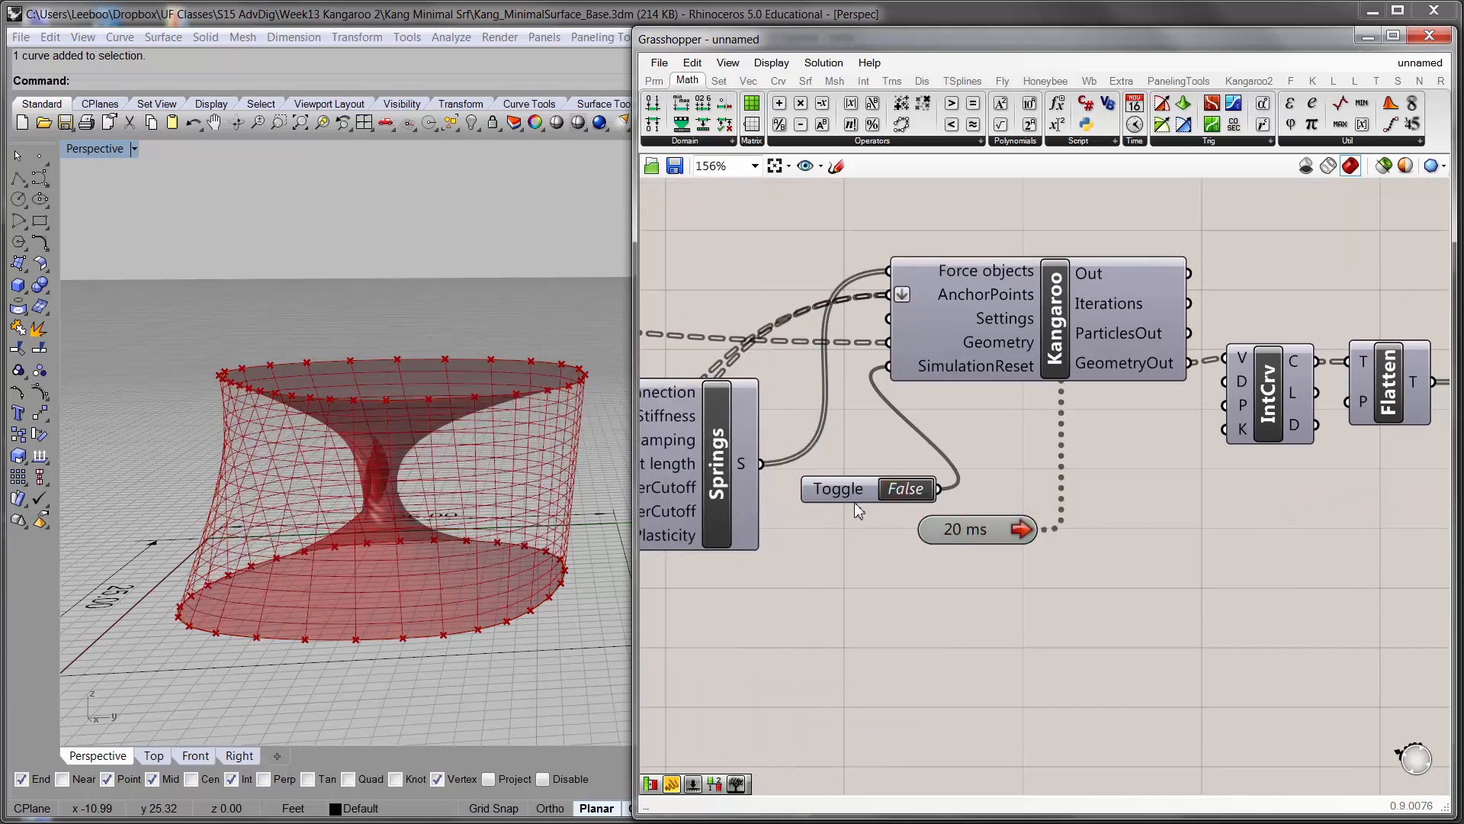
- Turn off the preview of the two PLine components feeding Explode
{"action": "right_click_drag", "start_coordinate": [858, 511], "coordinate": [1072, 489]}
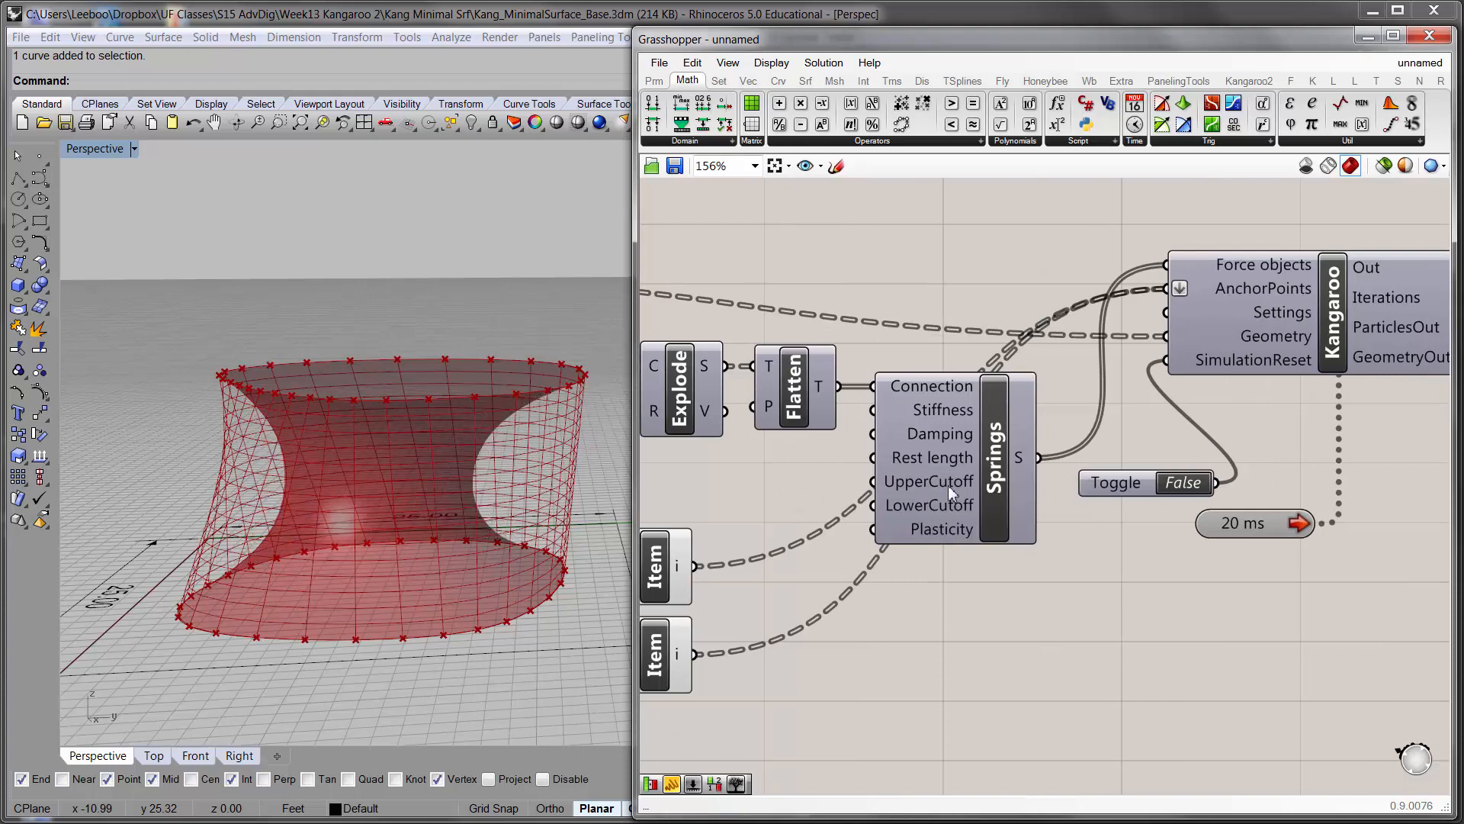
{"action": "right_click_drag", "start_coordinate": [805, 481], "coordinate": [1015, 446]}
{"action": "left_click_drag", "start_coordinate": [906, 705], "coordinate": [798, 488]}
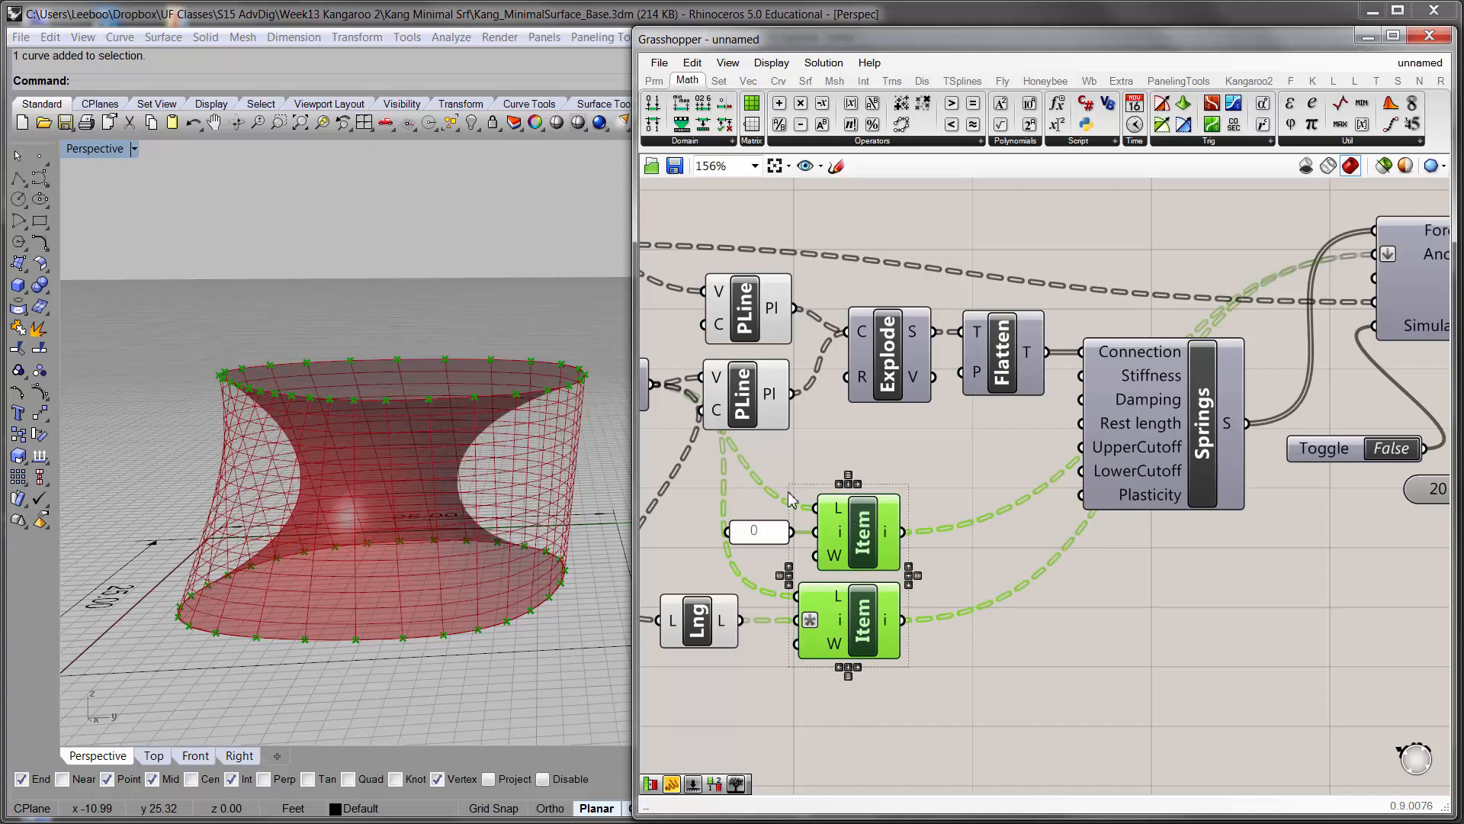
{"action": "left_click_drag", "start_coordinate": [792, 441], "coordinate": [771, 313]}
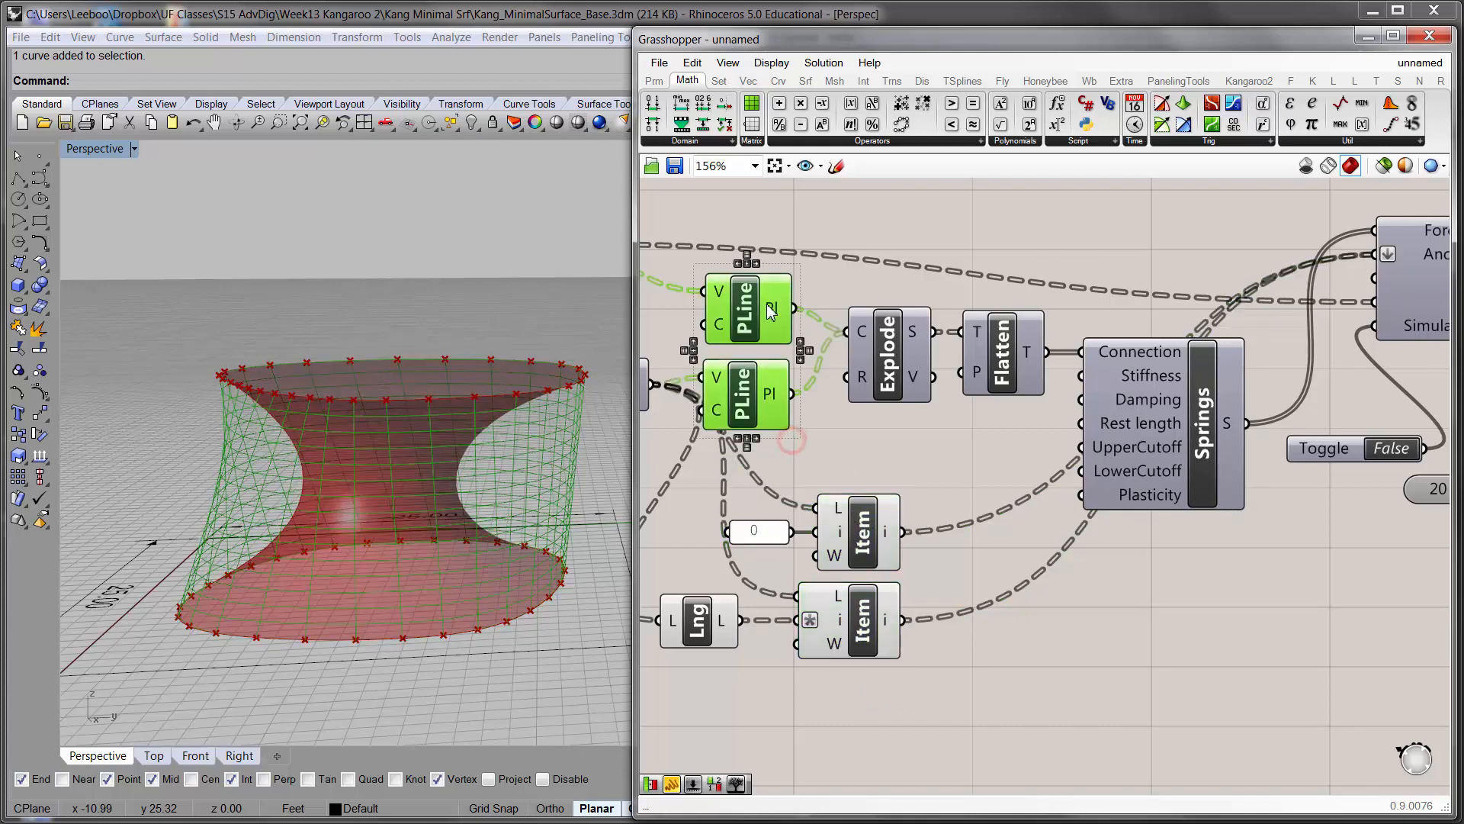
{"action": "left_click", "coordinate": [900, 454]}
- Turn off the preview of the two List Item components that supply the anchor points
{"action": "left_click_drag", "start_coordinate": [923, 455], "coordinate": [879, 655]}
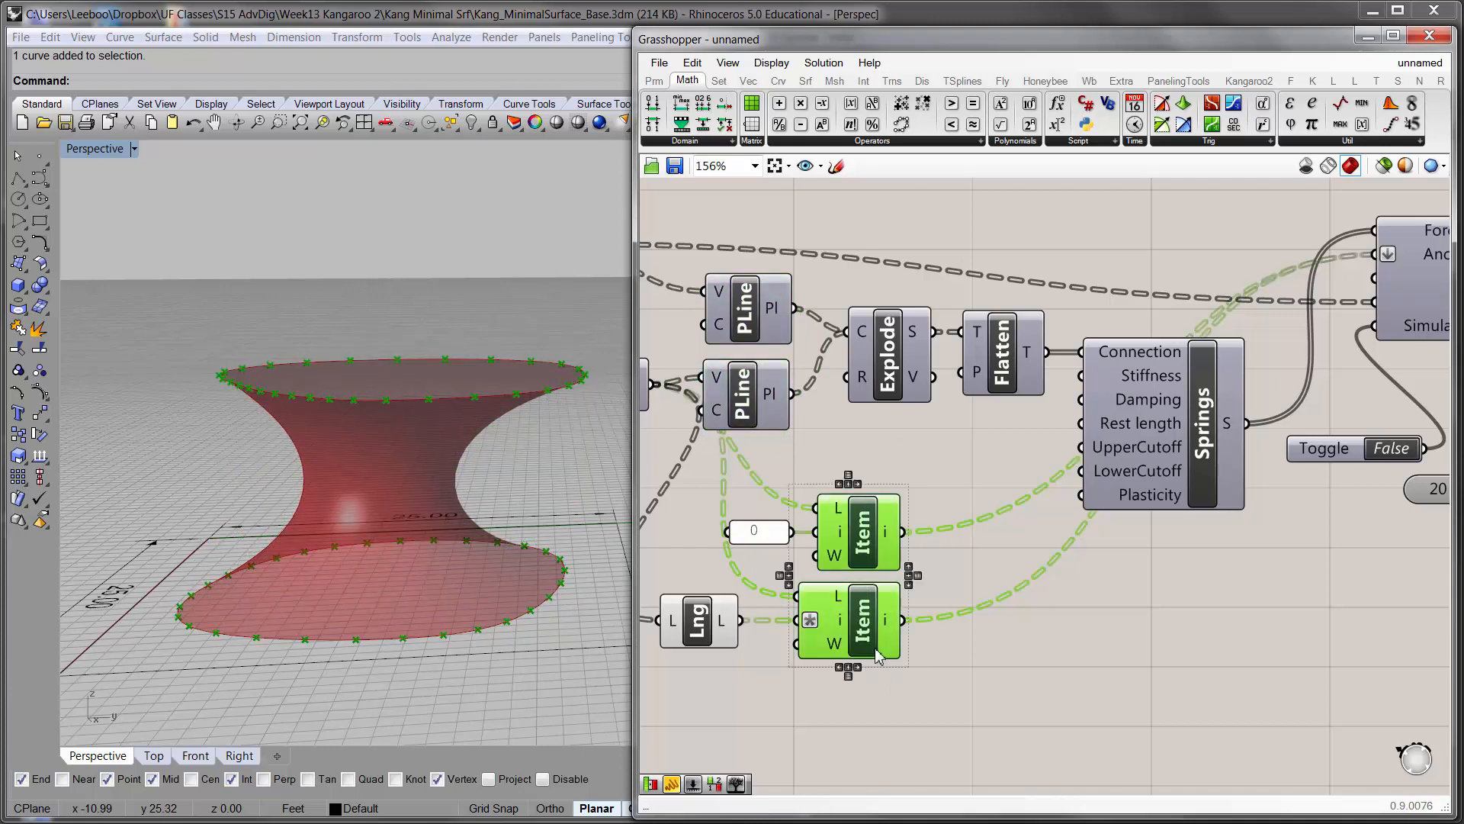
{"action": "left_click", "coordinate": [883, 704]}
{"action": "right_click_drag", "start_coordinate": [883, 705], "coordinate": [1045, 650]}
{"action": "left_click", "coordinate": [867, 584]}
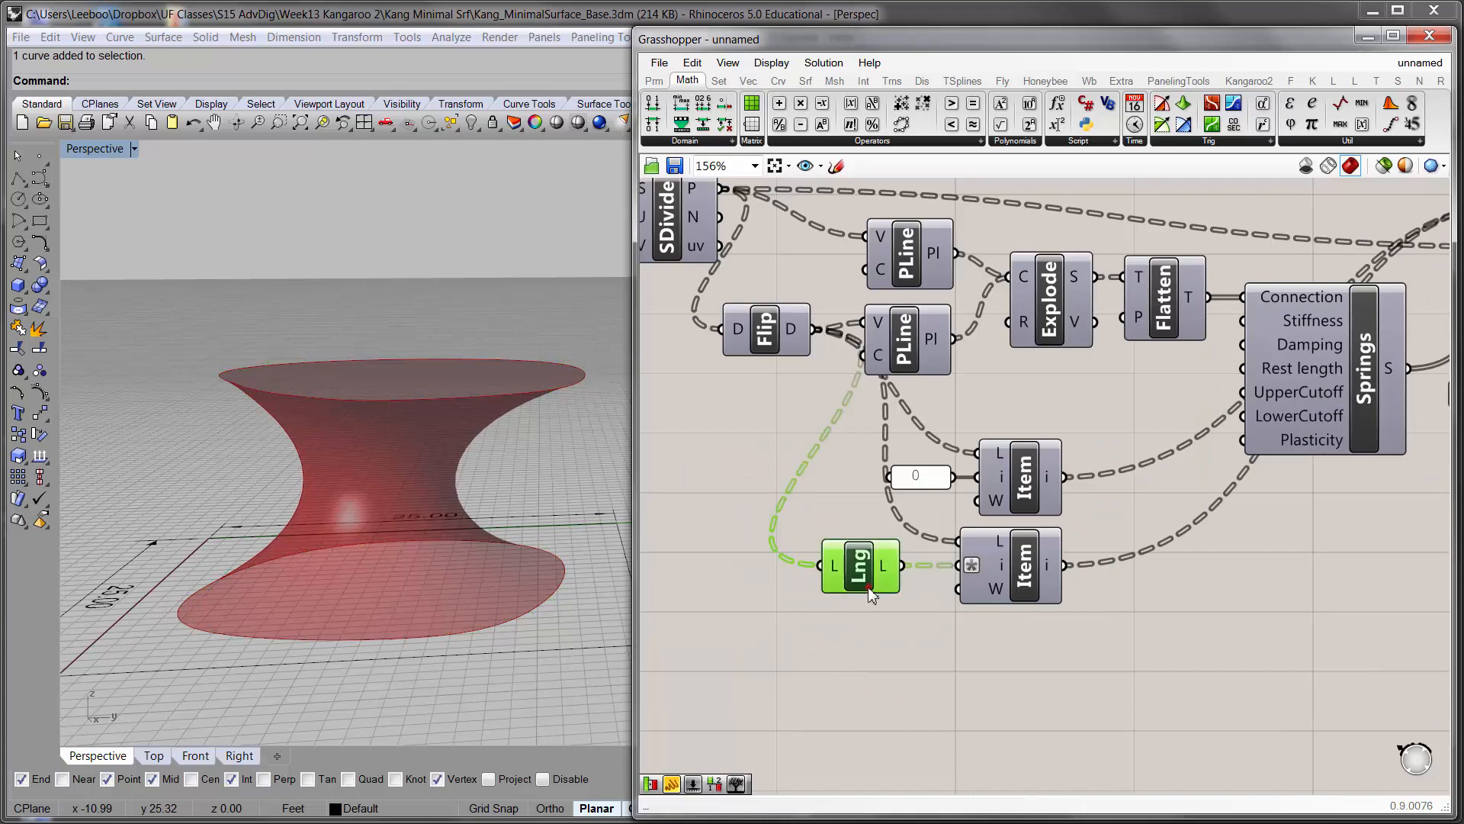
{"action": "left_click", "coordinate": [912, 634]}
- Disable the 20 ms timer connected to Kangaroo to stop the simulation
{"action": "right_click_drag", "start_coordinate": [1253, 552], "coordinate": [868, 601]}
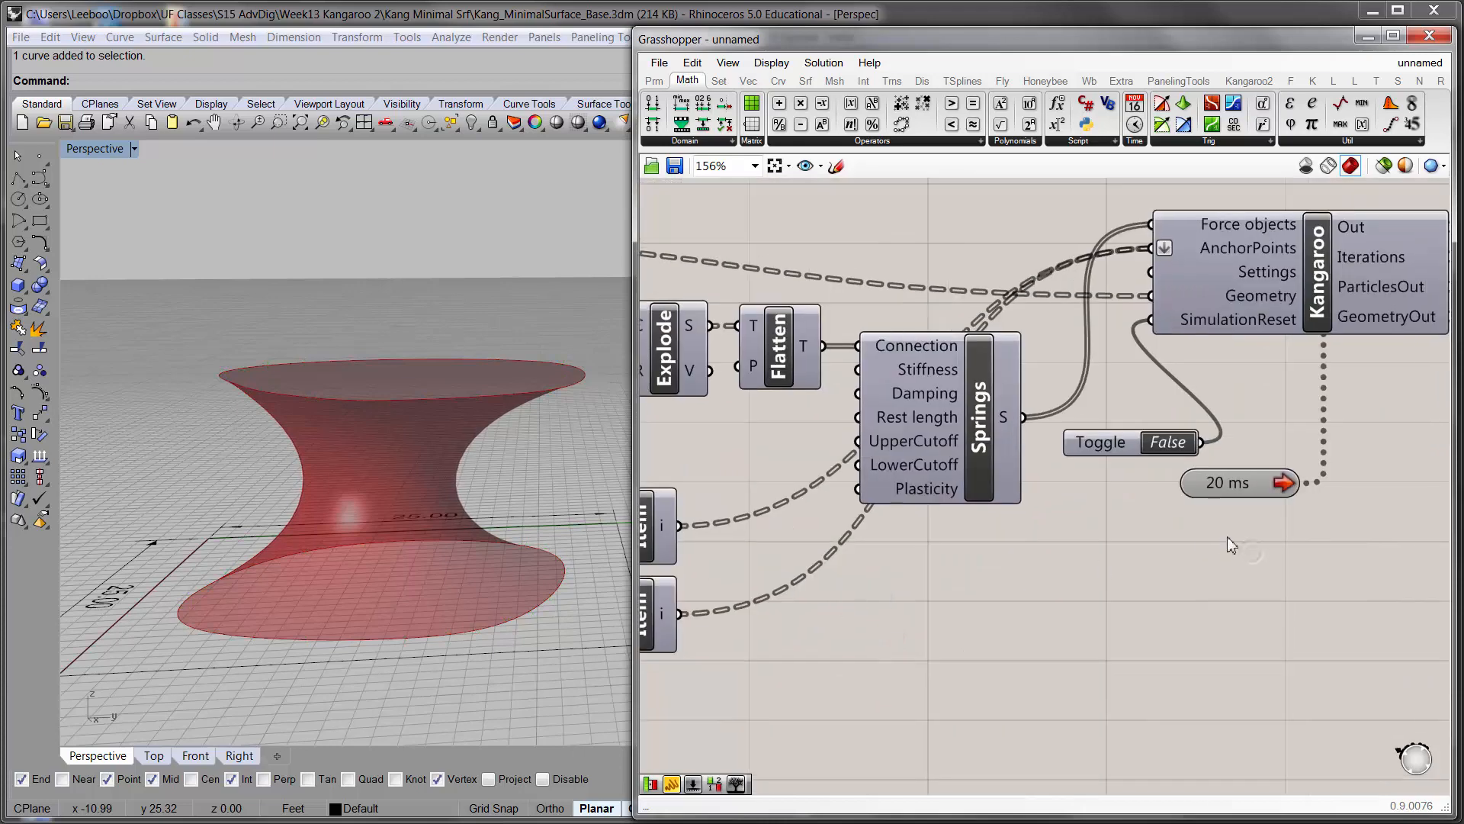
{"action": "left_click", "coordinate": [1248, 477]}
{"action": "key", "text": "ctrl+e"}
- Bake the final Loft surface into Rhino with the default attributes
{"action": "mouse_move", "coordinate": [294, 493]}
{"action": "right_mouse_down"}
{"action": "mouse_move", "coordinate": [294, 629]}
{"action": "mouse_move", "coordinate": [254, 435]}
{"action": "mouse_move", "coordinate": [288, 611]}
{"action": "mouse_move", "coordinate": [272, 434]}
{"action": "mouse_move", "coordinate": [291, 511]}
{"action": "right_mouse_up"}
{"action": "scroll", "coordinate": [913, 450], "scroll_direction": "down", "scroll_amount": 5}
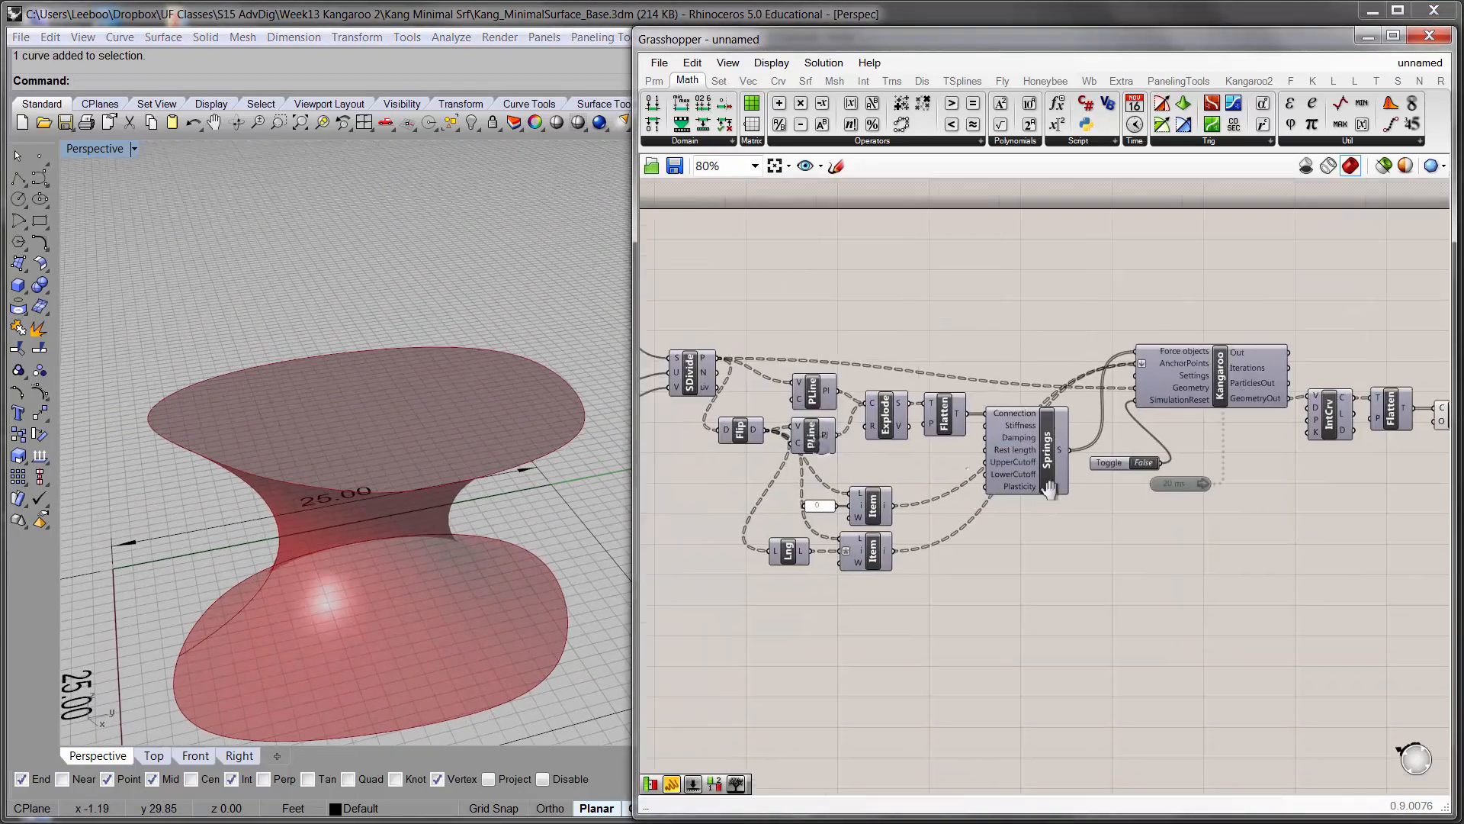
{"action": "scroll", "coordinate": [1163, 461], "scroll_direction": "up", "scroll_amount": 5}
{"action": "left_click", "coordinate": [1159, 469]}
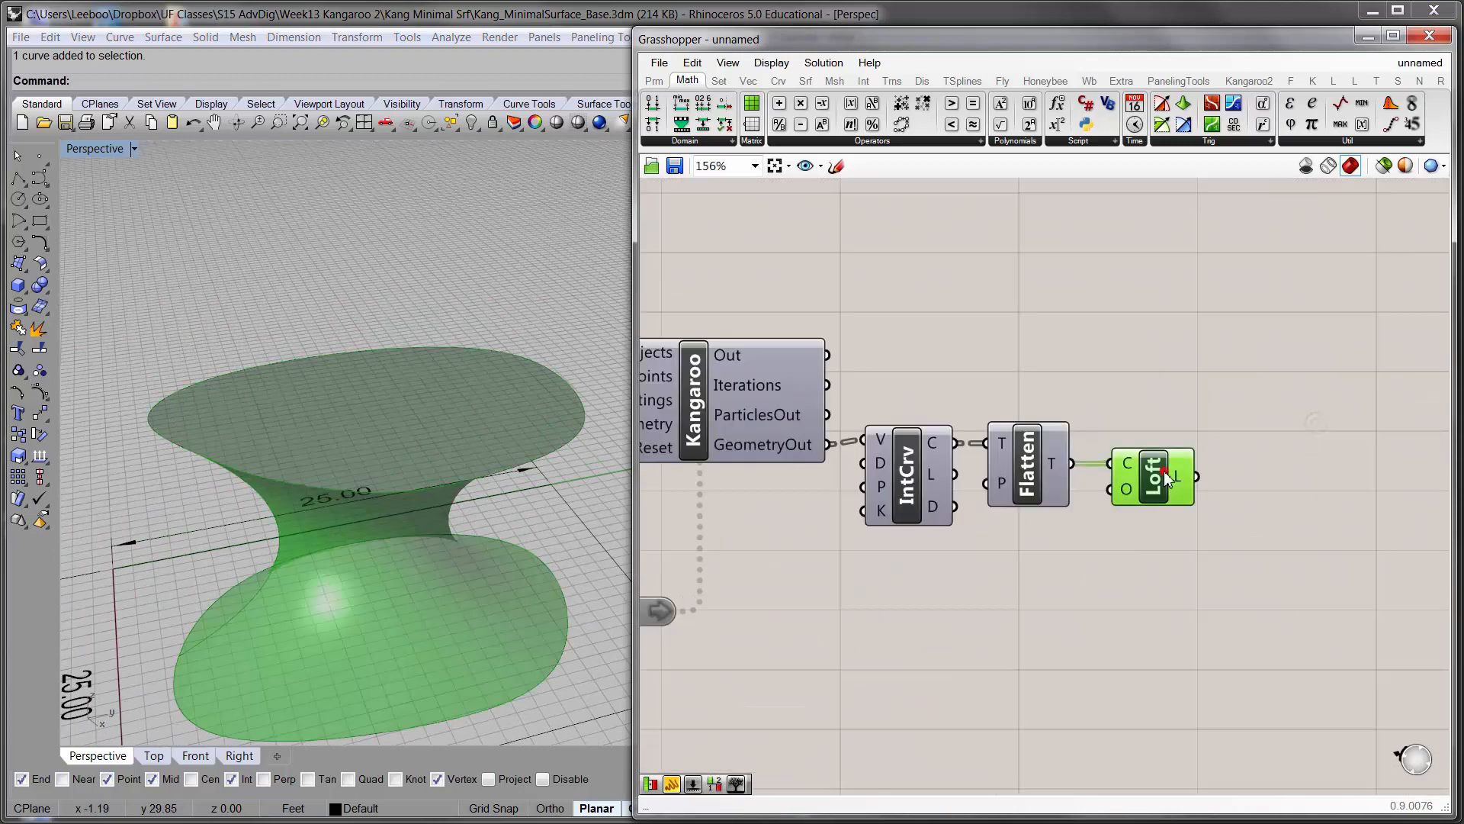
{"action": "right_click", "coordinate": [1162, 473]}
{"action": "left_click", "coordinate": [1211, 547]}
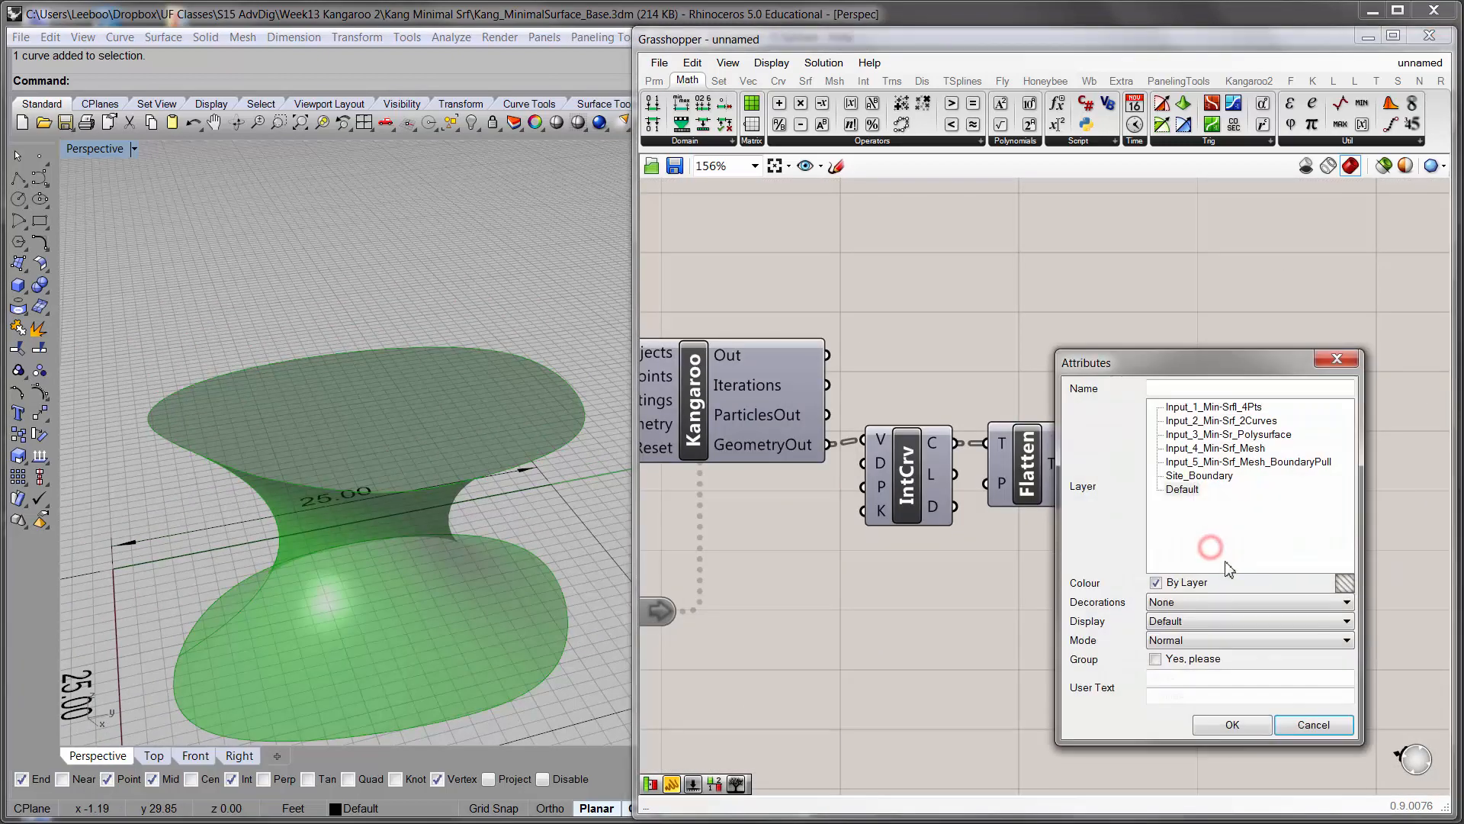
{"action": "left_click", "coordinate": [1224, 726]}
- Zoom to the baked surface in the Perspective viewport and examine its form from several angles
{"action": "scroll", "coordinate": [320, 428], "scroll_direction": "down", "scroll_amount": 5}
{"action": "left_click", "coordinate": [366, 495]}
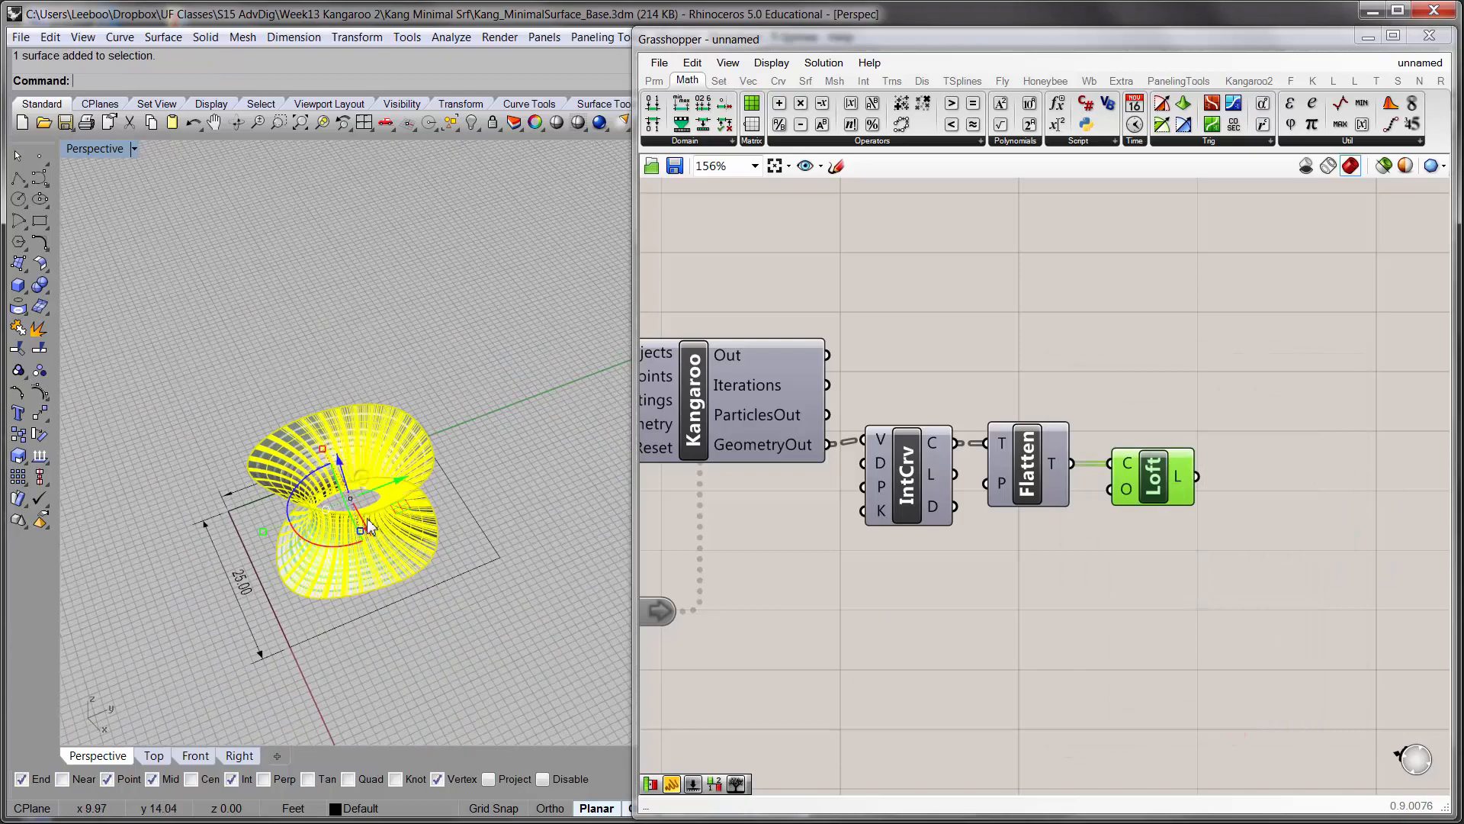
{"action": "left_click_drag", "start_coordinate": [366, 494], "coordinate": [211, 341]}
{"action": "type", "text": "zs"}
{"action": "key", "text": "Return"}
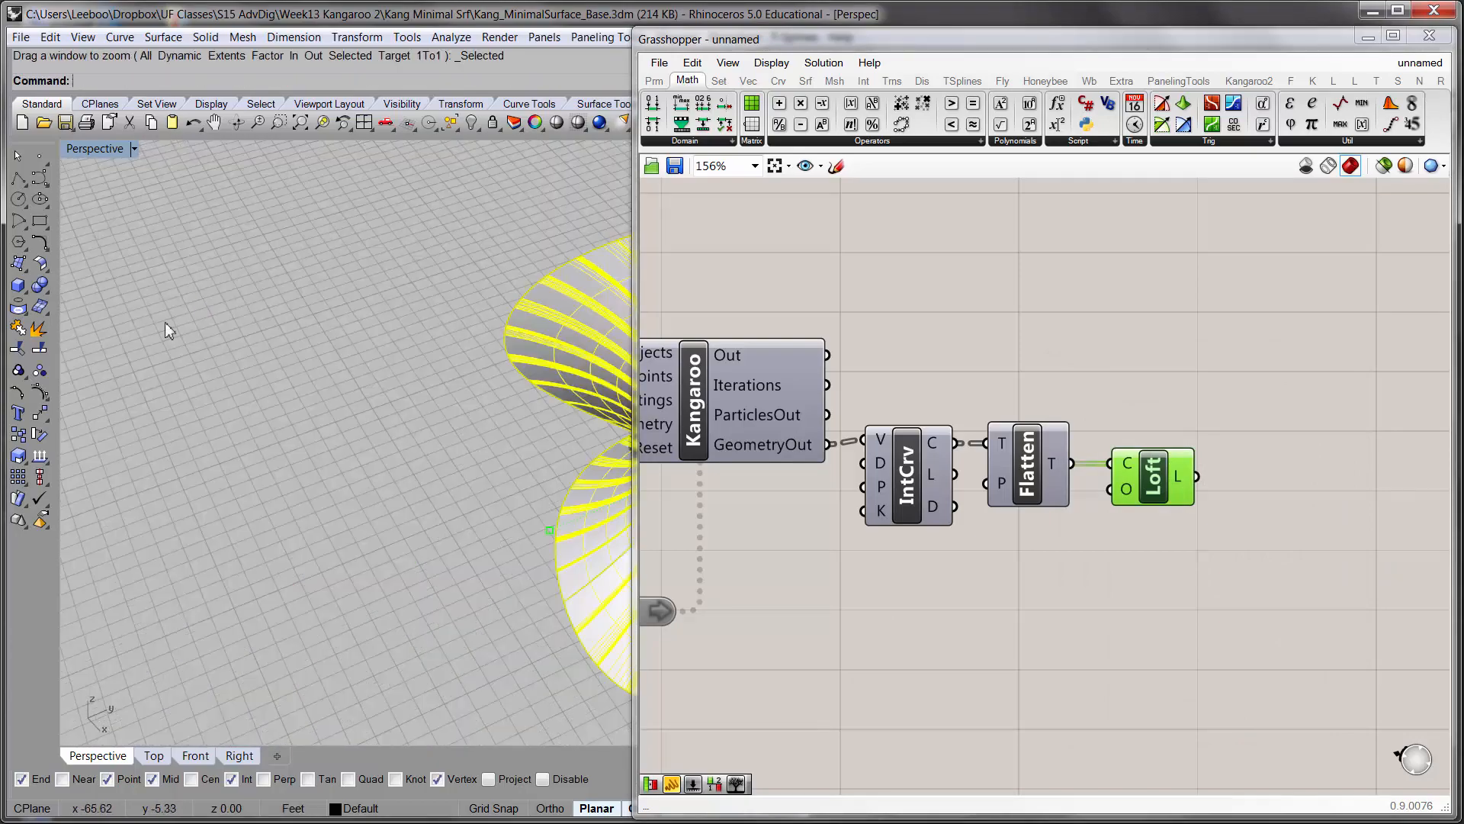
{"action": "left_click", "coordinate": [165, 325]}
{"action": "right_click_drag", "start_coordinate": [165, 326], "coordinate": [276, 346]}
{"action": "scroll", "coordinate": [277, 346], "scroll_direction": "down", "scroll_amount": 5}
{"action": "right_click_drag", "start_coordinate": [526, 383], "coordinate": [412, 472]}
{"action": "scroll", "coordinate": [461, 461], "scroll_direction": "up", "scroll_amount": 5}
- Delete the baked surface from the Rhino model
{"action": "left_click", "coordinate": [410, 470]}
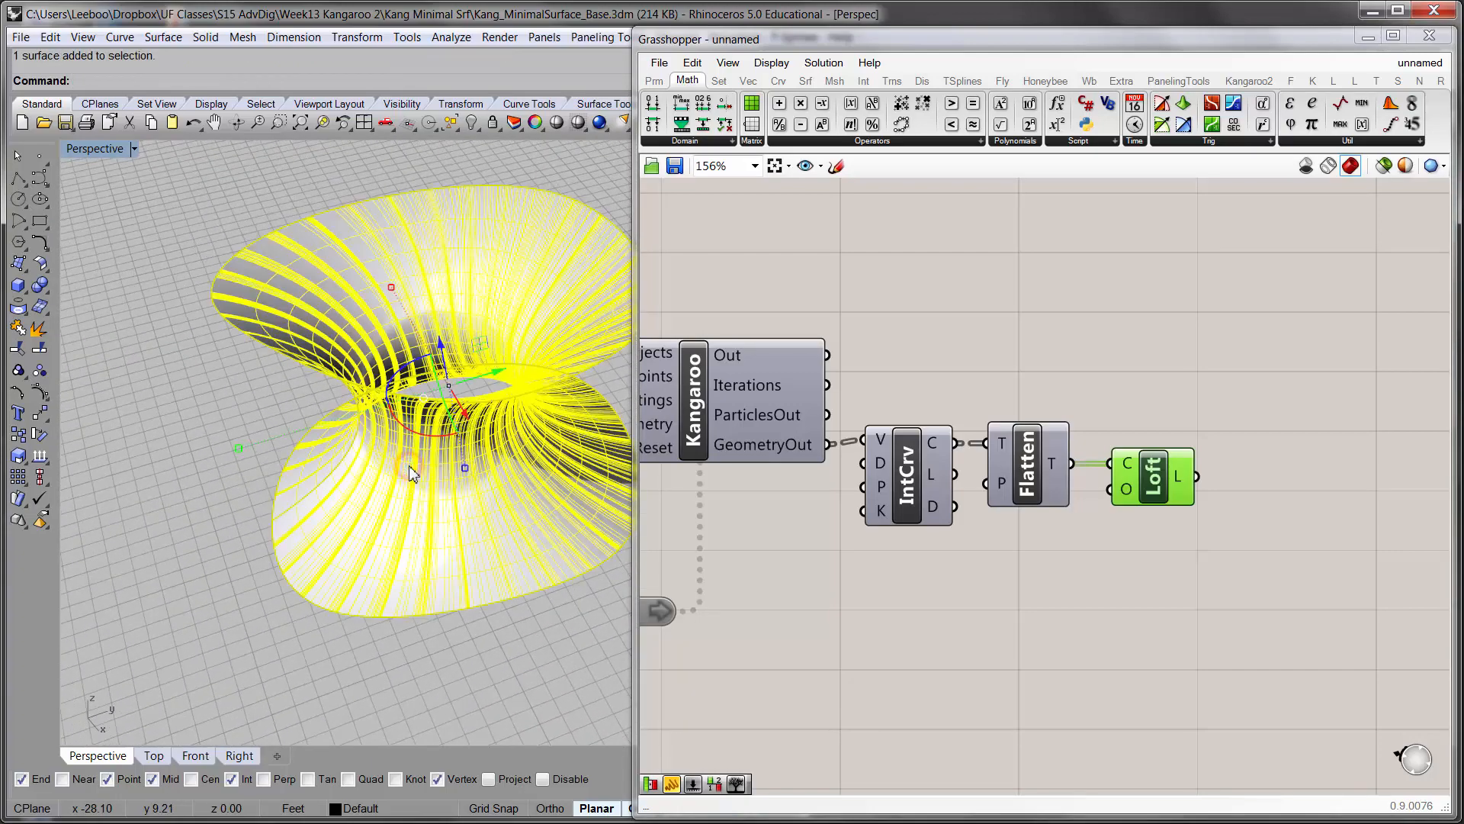
{"action": "key", "text": "Delete"}
{"action": "scroll", "coordinate": [347, 425], "scroll_direction": "down", "scroll_amount": 6}
{"action": "right_click_drag", "start_coordinate": [347, 425], "coordinate": [297, 367]}
{"action": "scroll", "coordinate": [306, 483], "scroll_direction": "up", "scroll_amount": 4}
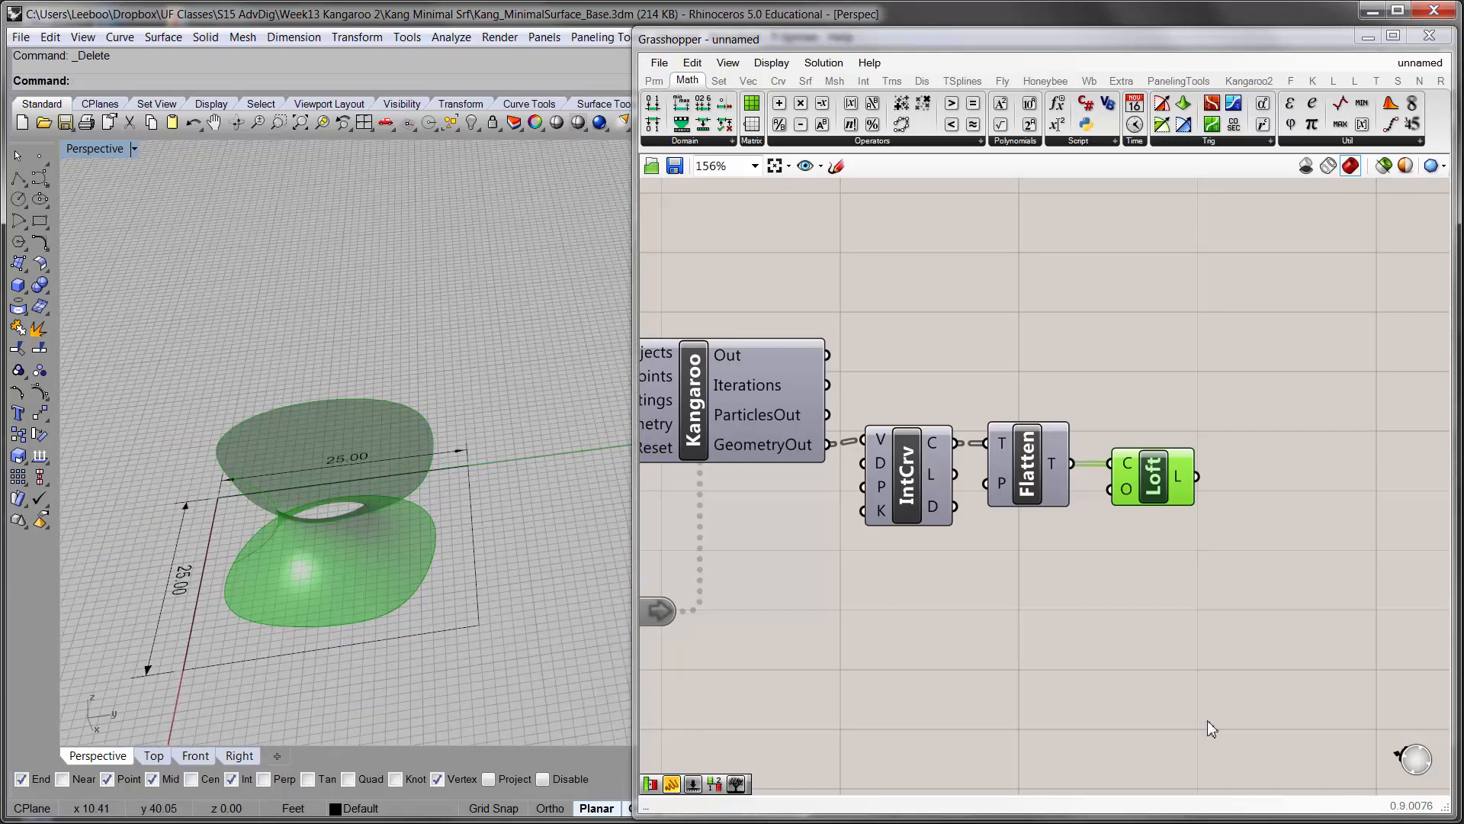
- Turn on the Input_3_Min-Sr_Polysurface layer and collapse the layer window
{"action": "left_click", "coordinate": [1060, 631]}
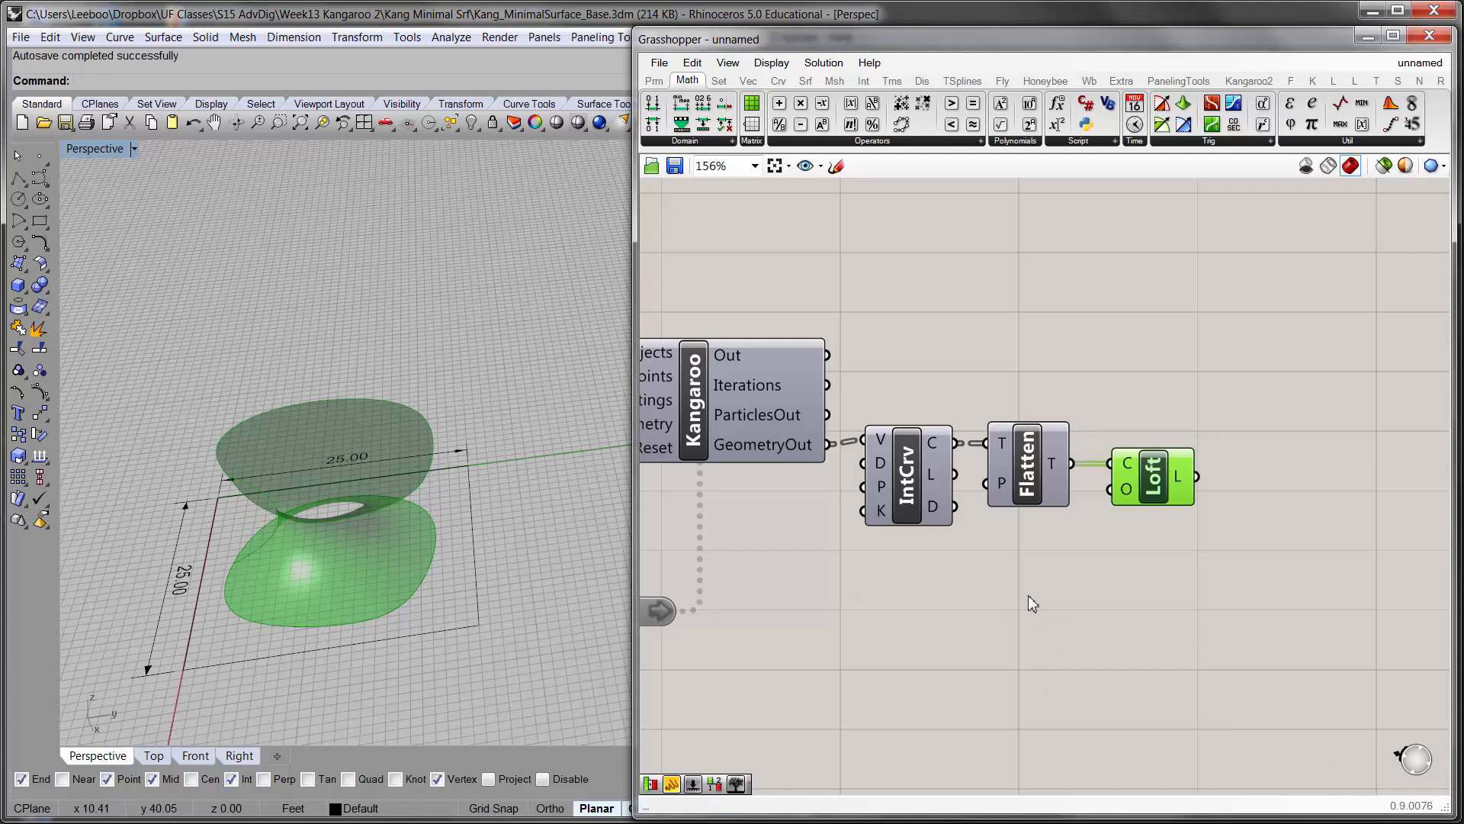
{"action": "right_click_drag", "start_coordinate": [925, 538], "coordinate": [1001, 572]}
{"action": "left_click_drag", "start_coordinate": [0, 254], "coordinate": [864, 240]}
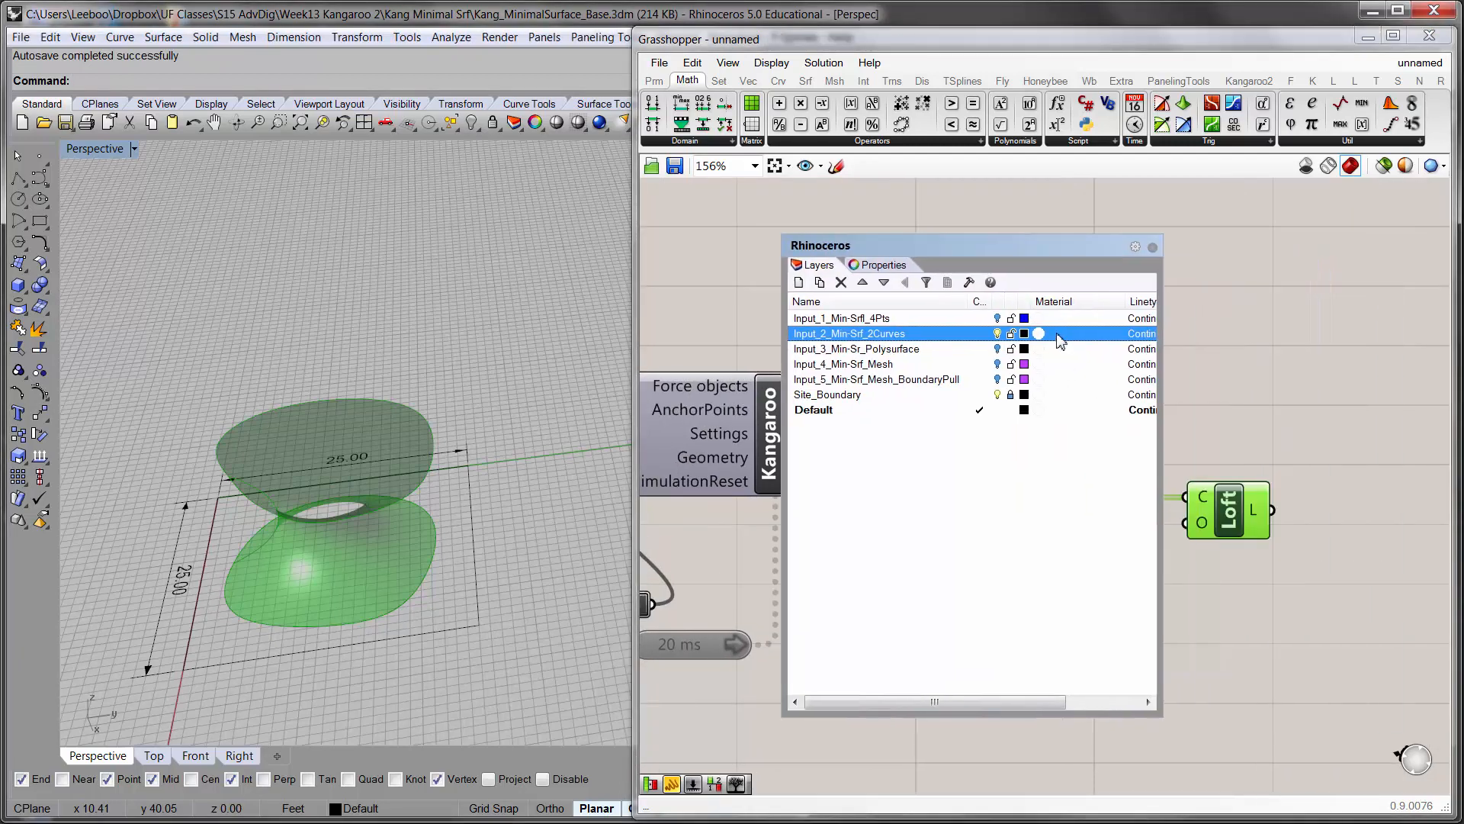
{"action": "left_click", "coordinate": [997, 348]}
{"action": "double_click", "coordinate": [939, 252]}
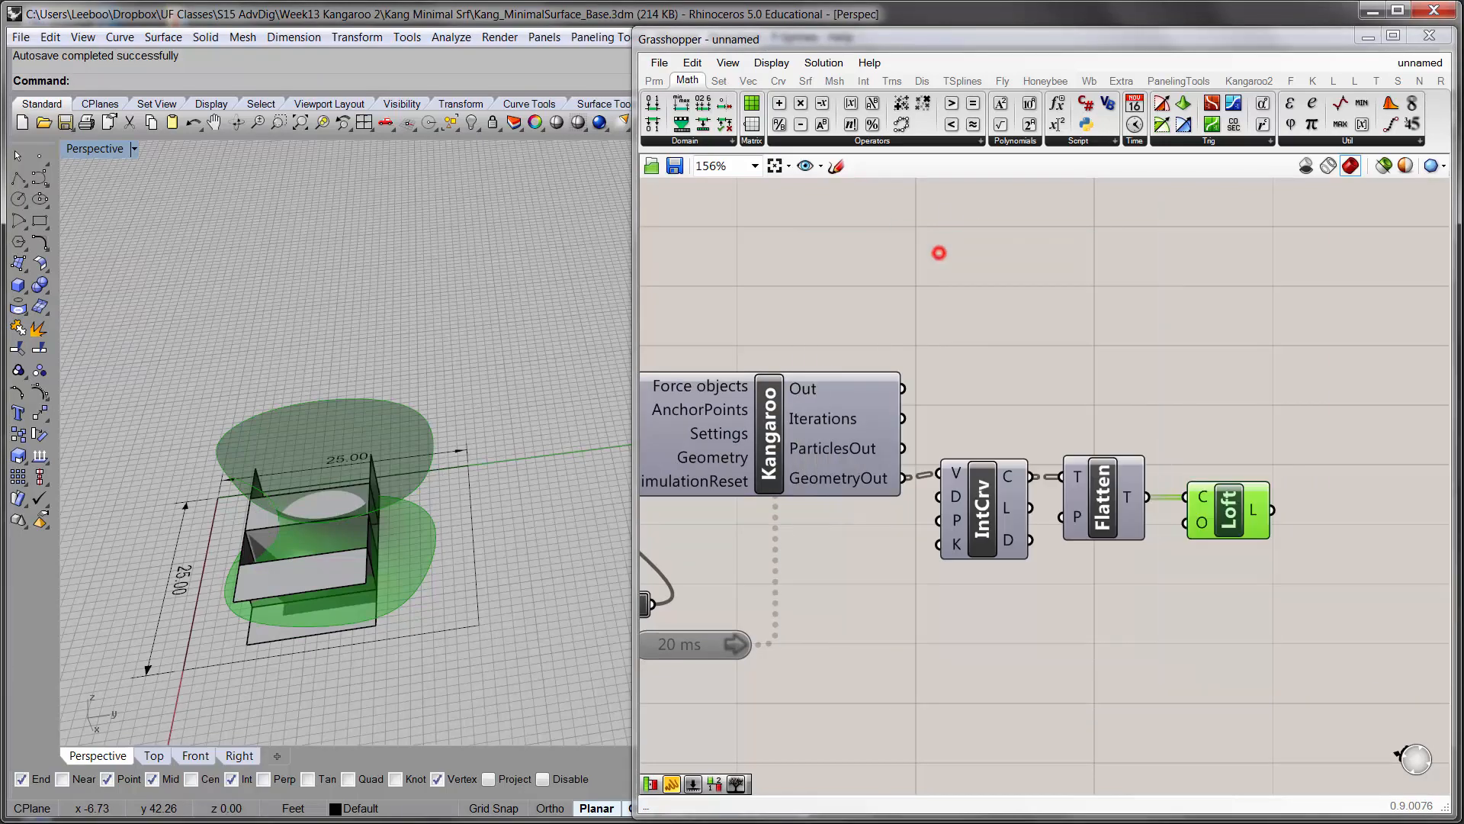
- Zoom to the polysurface of box-like walls, examine it from the side, and deselect it
{"action": "right_click_drag", "start_coordinate": [464, 441], "coordinate": [404, 519]}
{"action": "left_click", "coordinate": [287, 460]}
{"action": "type", "text": "zs"}
{"action": "key", "text": "Return"}
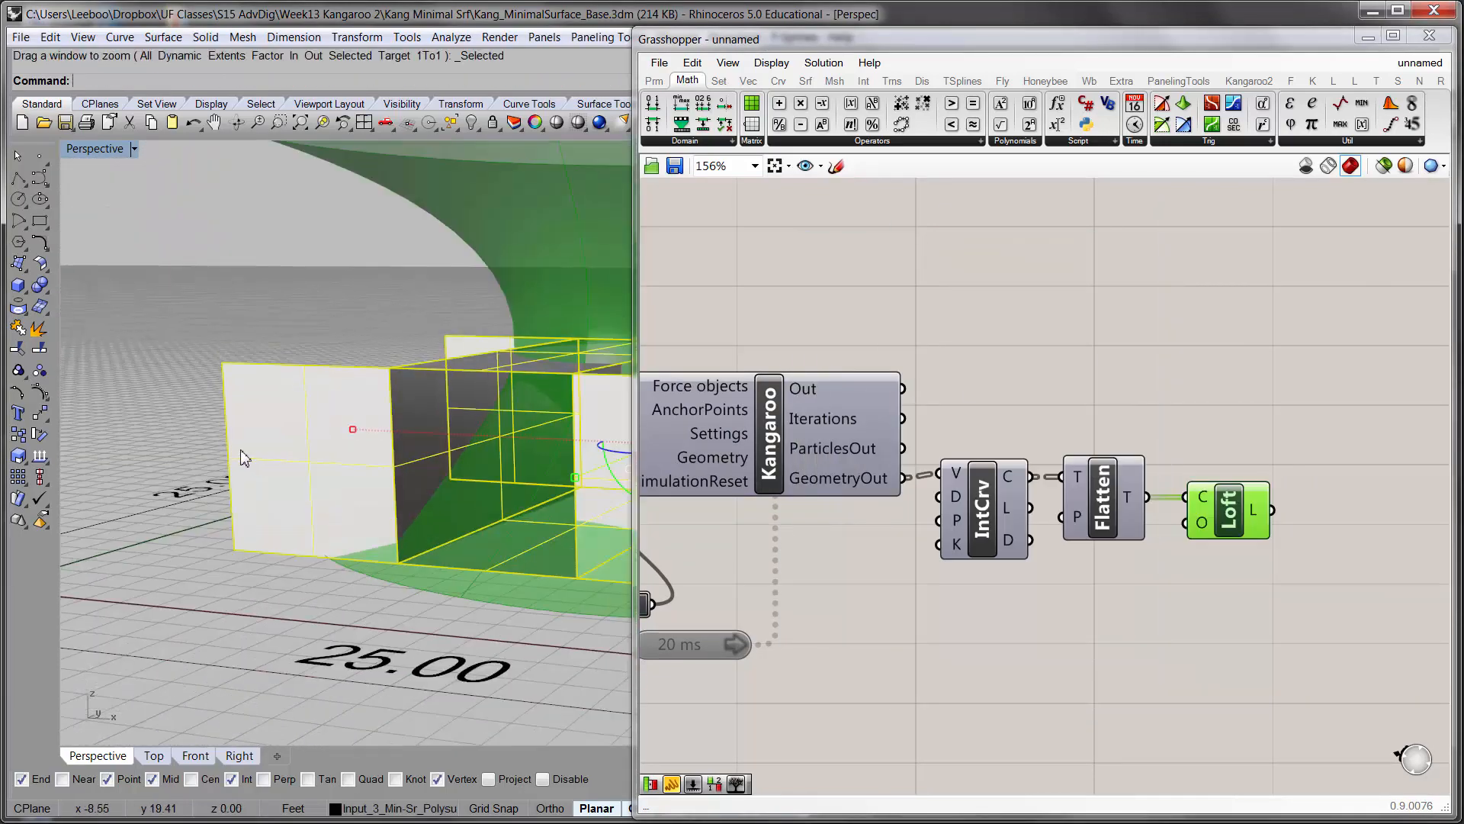
{"action": "scroll", "coordinate": [241, 455], "scroll_direction": "down", "scroll_amount": 6}
{"action": "right_click_drag", "start_coordinate": [239, 425], "coordinate": [242, 457]}
{"action": "left_click", "coordinate": [242, 428]}
{"action": "right_click_drag", "start_coordinate": [358, 367], "coordinate": [391, 337]}
- Delete all components upstream of Springs, from the Crv parameter and count sliders through Flatten and the List Items, and set Toggle to True
{"action": "right_click_drag", "start_coordinate": [896, 385], "coordinate": [925, 399]}
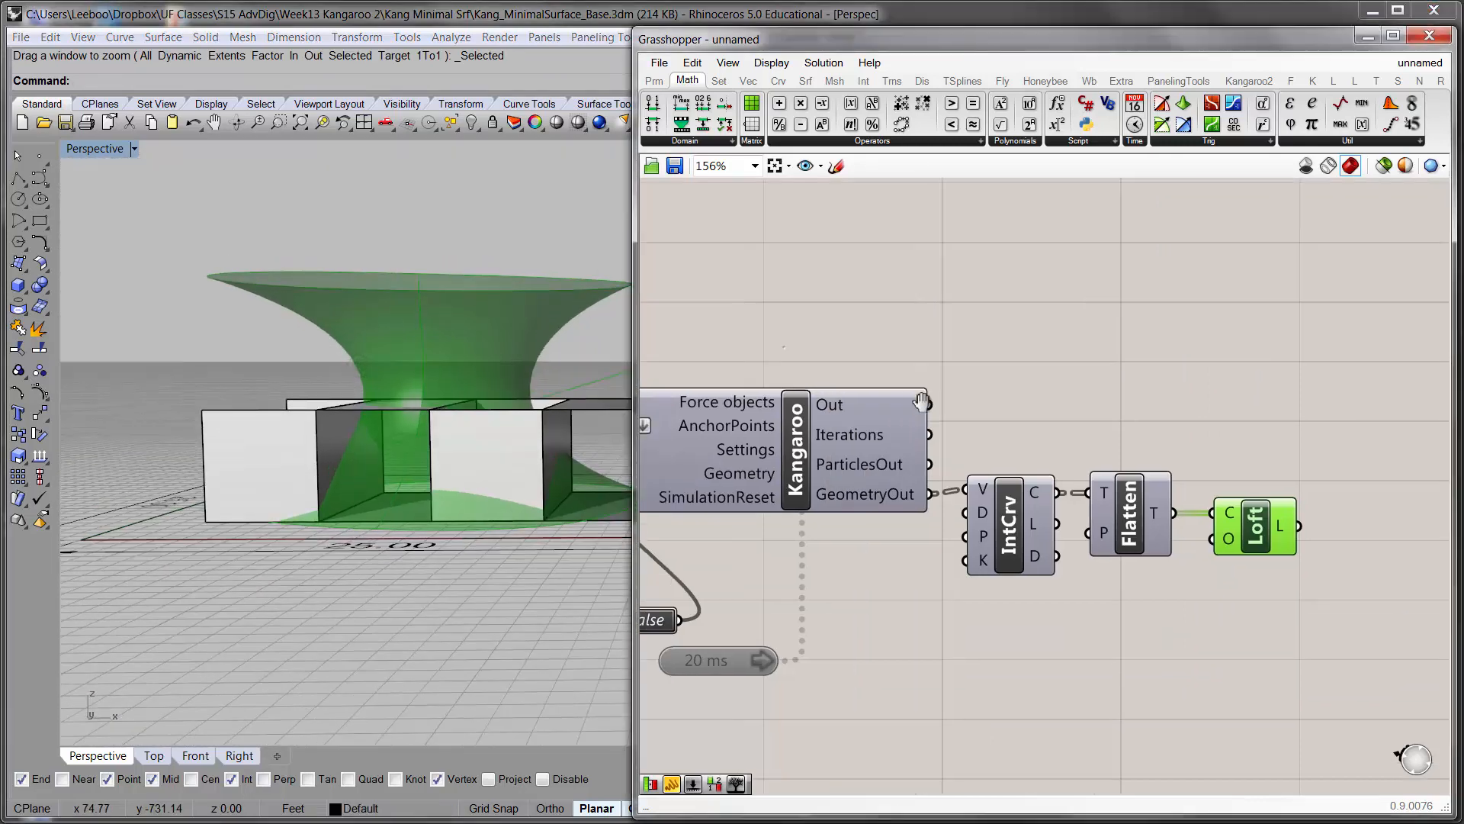
{"action": "scroll", "coordinate": [919, 396], "scroll_direction": "down", "scroll_amount": 4}
{"action": "right_click_drag", "start_coordinate": [844, 369], "coordinate": [1358, 374]}
{"action": "scroll", "coordinate": [941, 405], "scroll_direction": "up", "scroll_amount": 3}
{"action": "right_click_drag", "start_coordinate": [932, 405], "coordinate": [914, 388]}
{"action": "scroll", "coordinate": [913, 387], "scroll_direction": "down", "scroll_amount": 3}
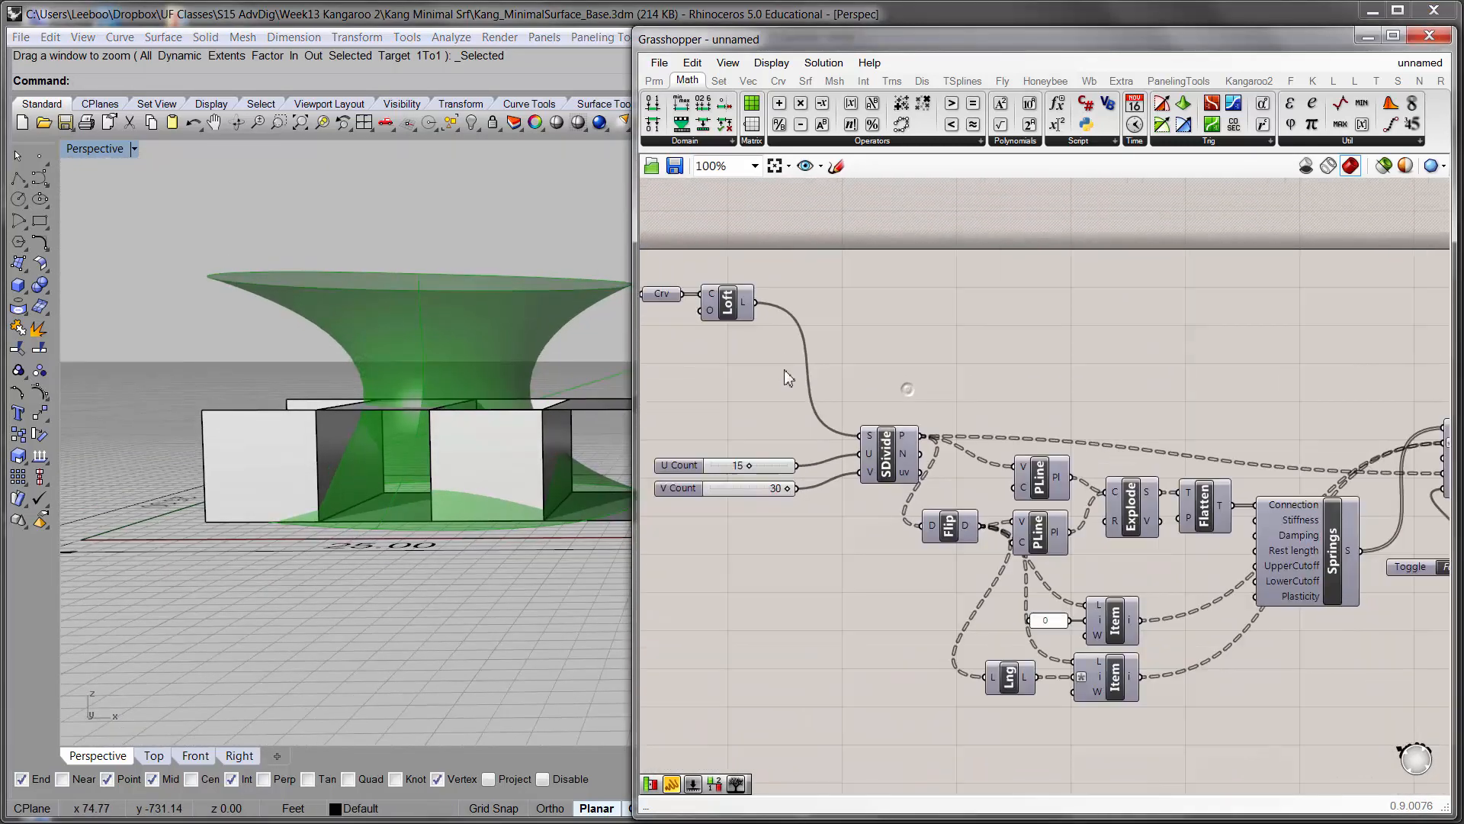
{"action": "right_click_drag", "start_coordinate": [784, 369], "coordinate": [849, 405]}
{"action": "left_click_drag", "start_coordinate": [1132, 626], "coordinate": [728, 315]}
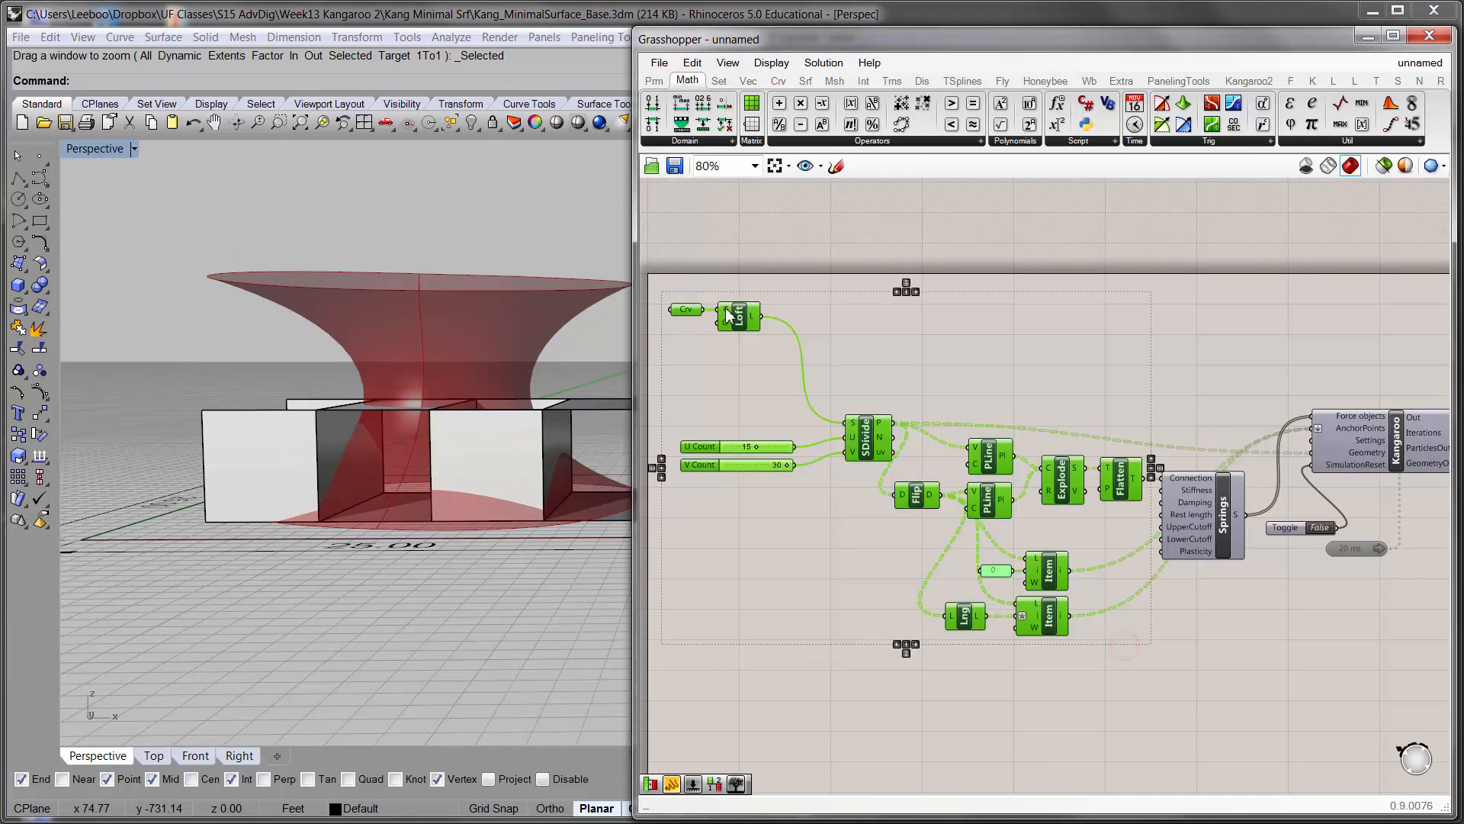
{"action": "key", "text": "Delete"}
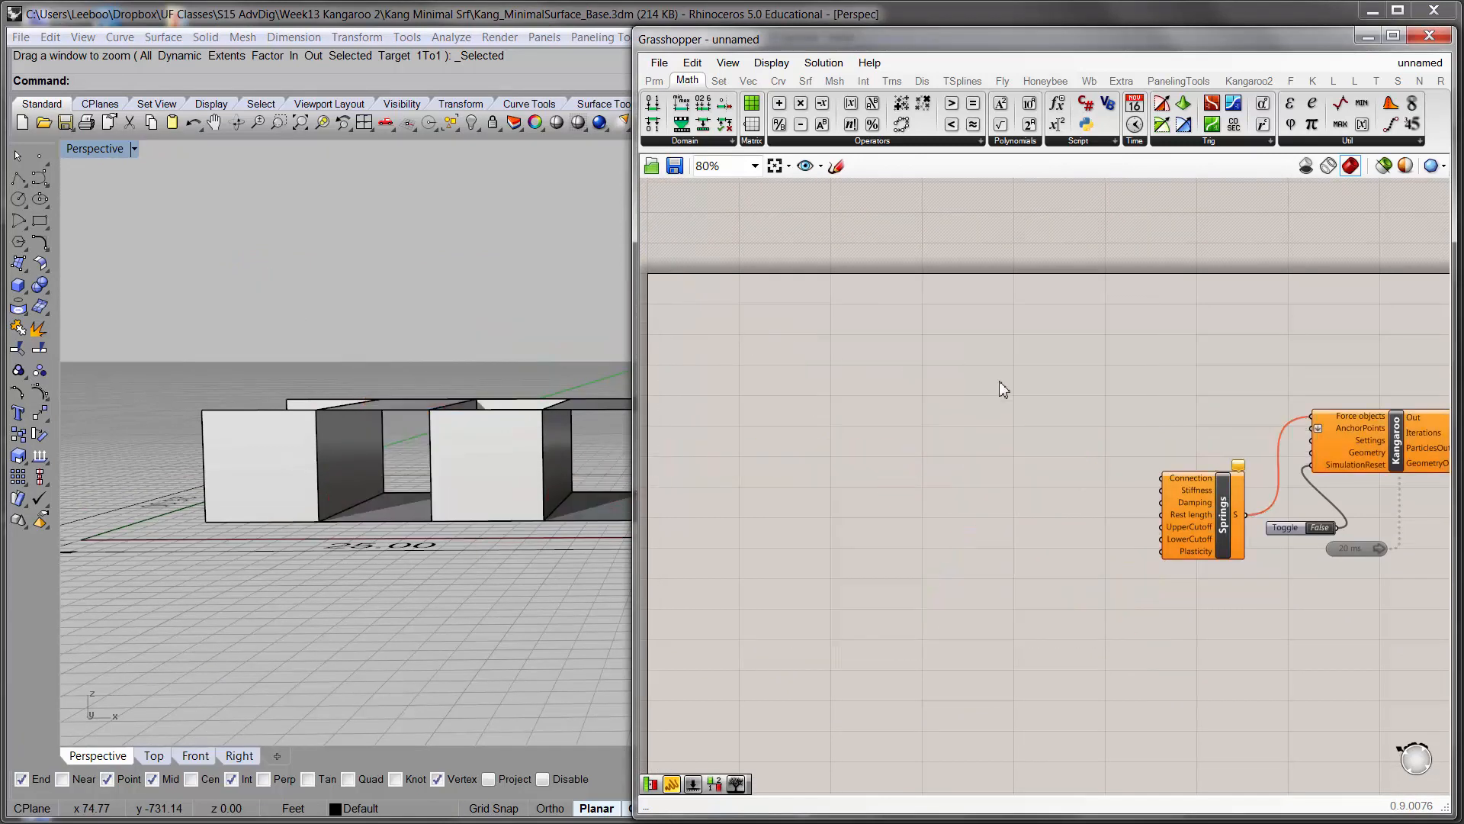
{"action": "right_click_drag", "start_coordinate": [999, 382], "coordinate": [908, 365]}
{"action": "scroll", "coordinate": [1255, 514], "scroll_direction": "up", "scroll_amount": 2}
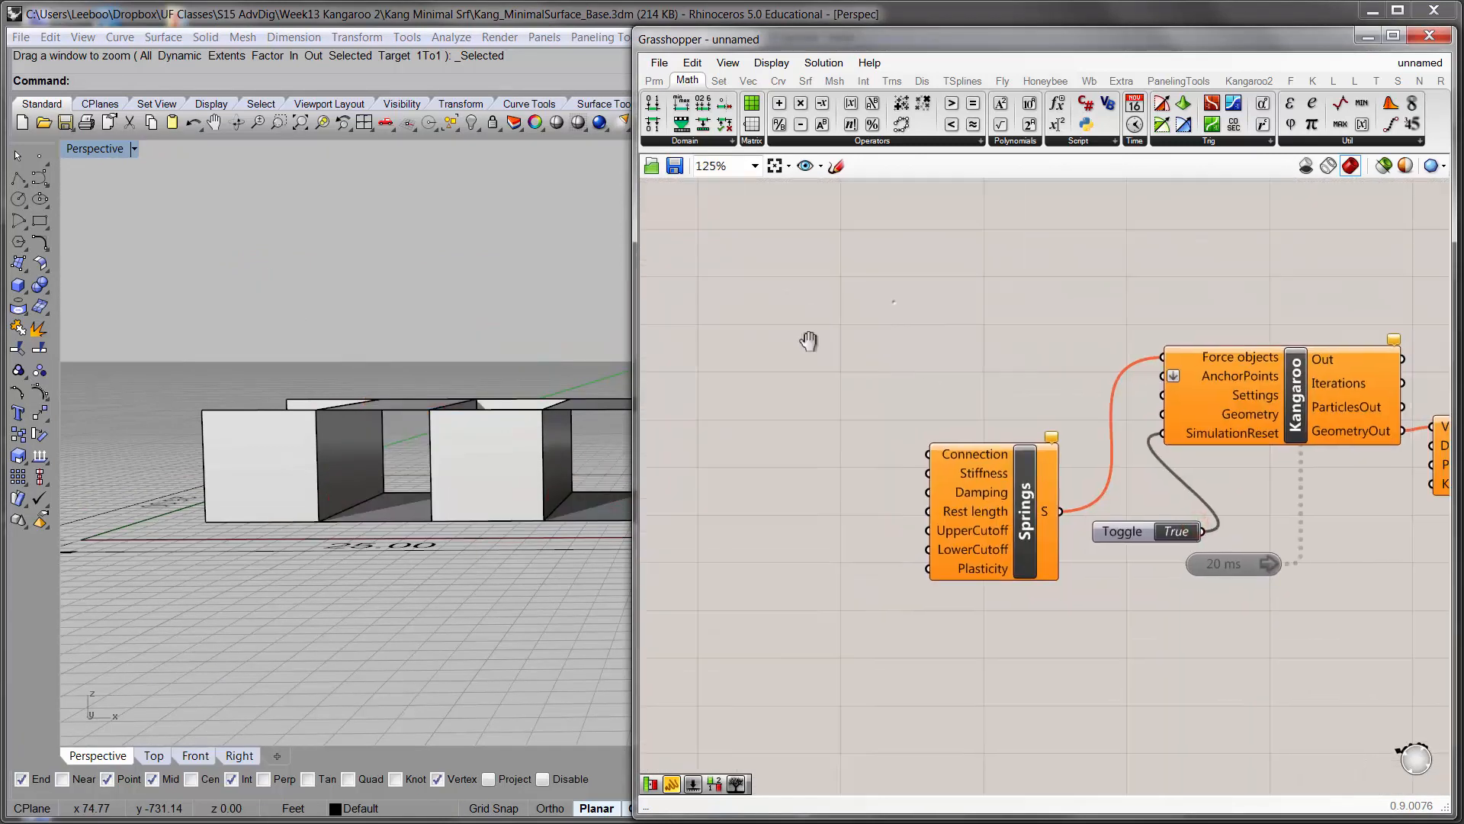
- Place a Brep parameter in the empty canvas area upstream of Springs
{"action": "scroll", "coordinate": [861, 347], "scroll_direction": "down", "scroll_amount": 2}
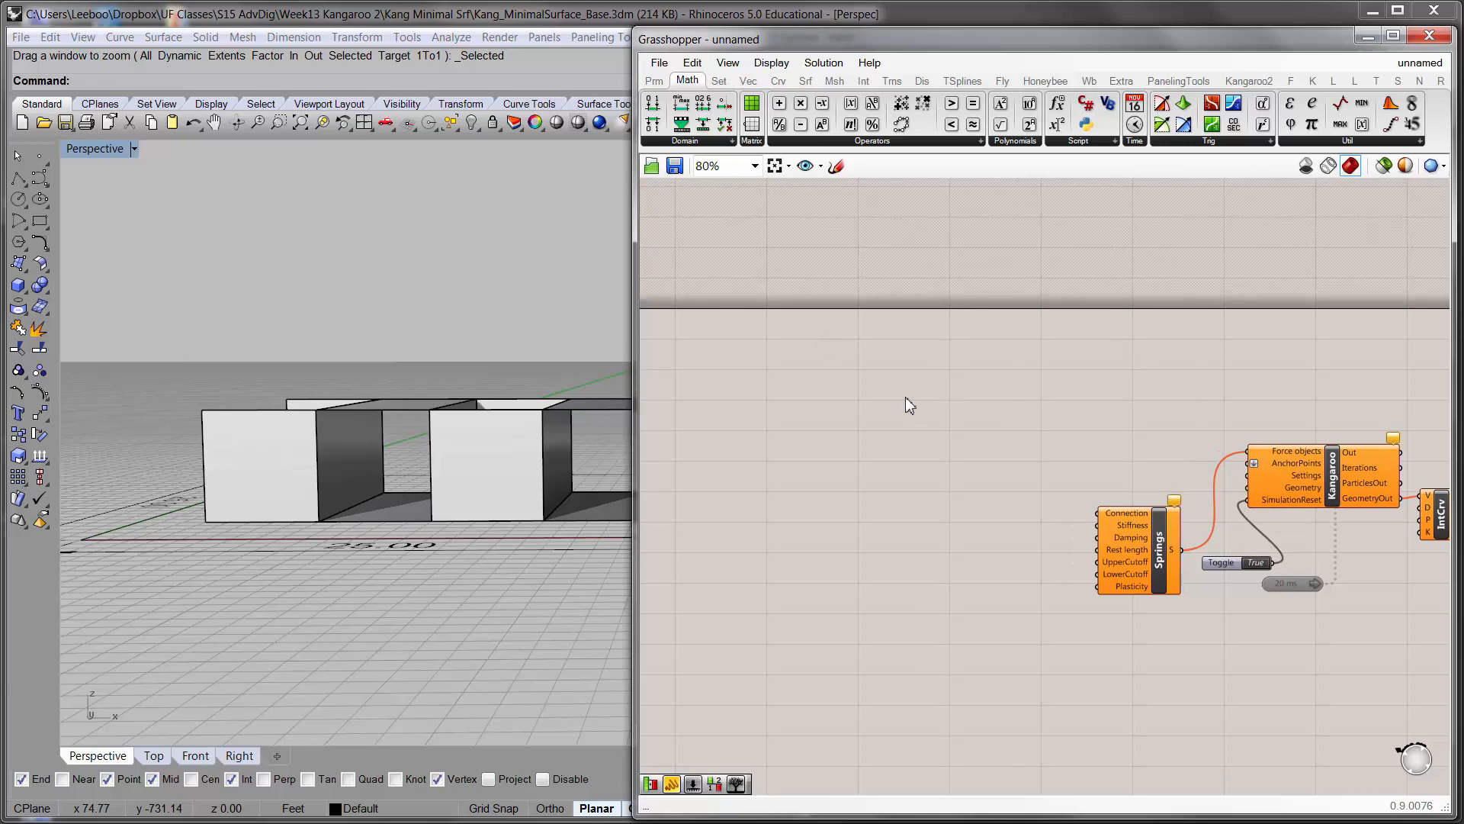
{"action": "right_click_drag", "start_coordinate": [905, 398], "coordinate": [937, 405]}
{"action": "right_click_drag", "start_coordinate": [696, 435], "coordinate": [814, 379]}
{"action": "right_click_drag", "start_coordinate": [506, 443], "coordinate": [369, 381]}
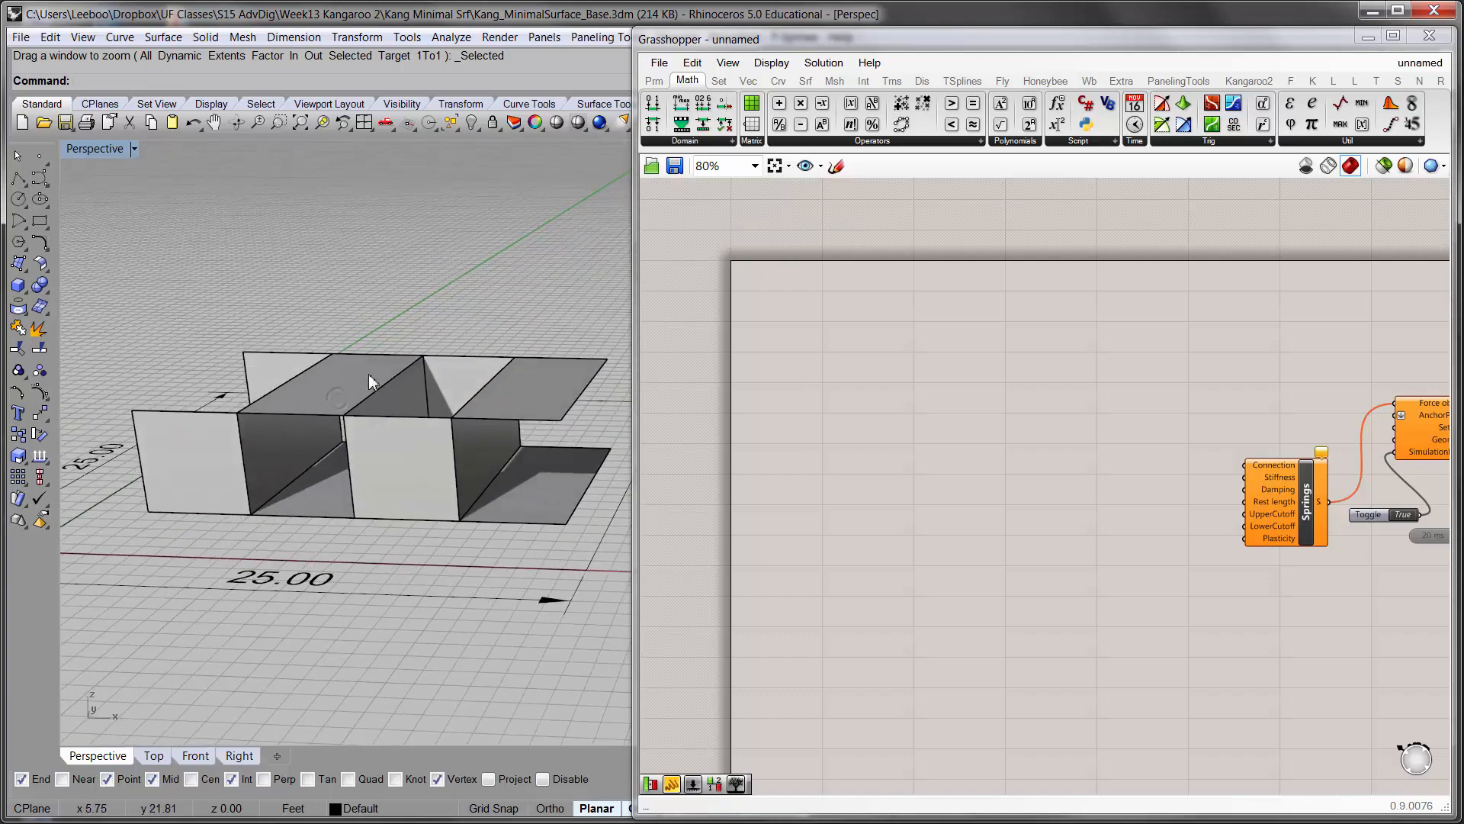
{"action": "right_click_drag", "start_coordinate": [389, 438], "coordinate": [504, 488]}
{"action": "scroll", "coordinate": [758, 274], "scroll_direction": "up", "scroll_amount": 2}
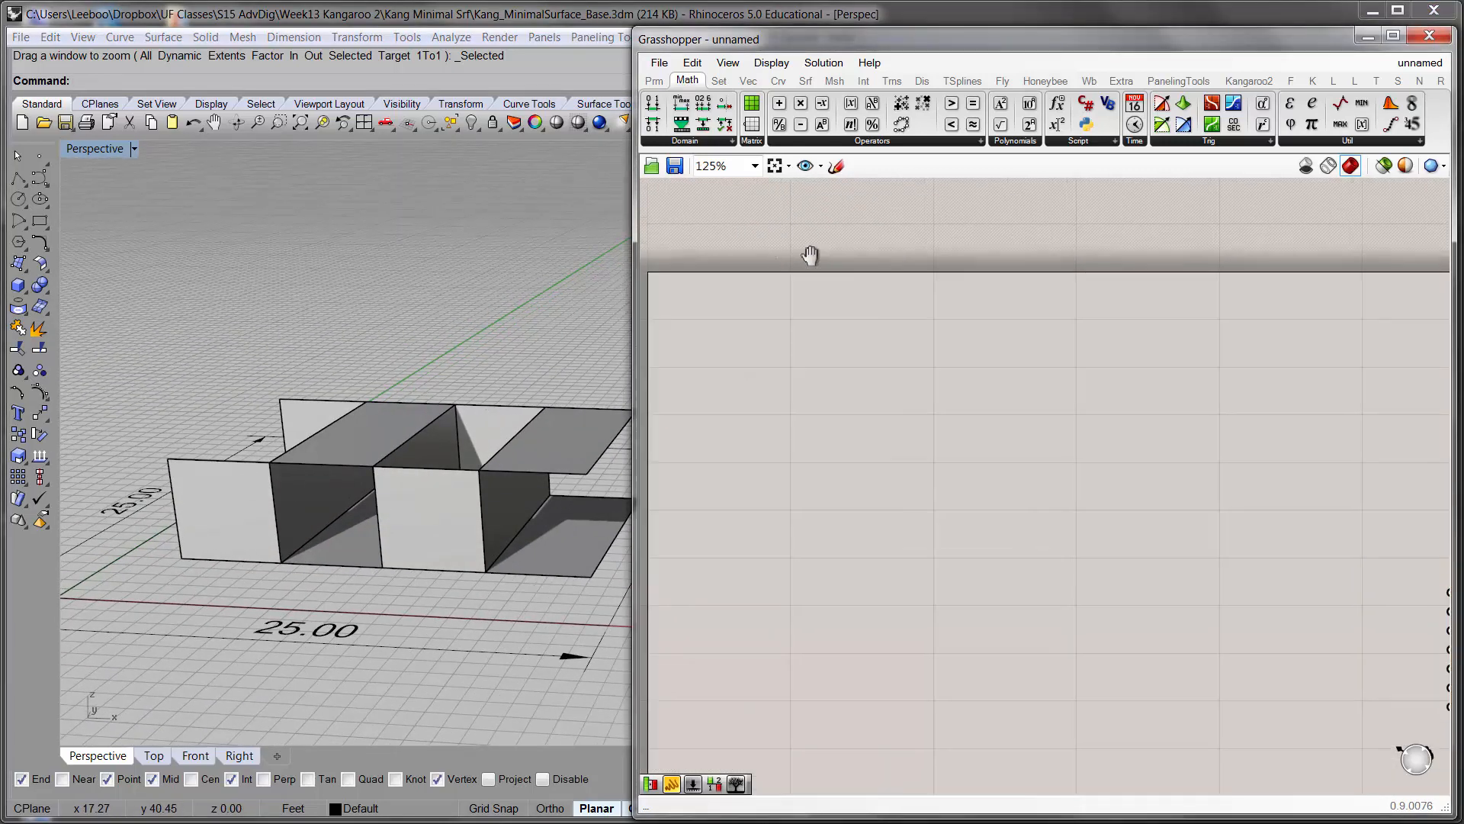
{"action": "left_click", "coordinate": [355, 488]}
{"action": "left_click", "coordinate": [463, 317]}
{"action": "left_click", "coordinate": [827, 285]}
{"action": "double_click", "coordinate": [775, 299]}
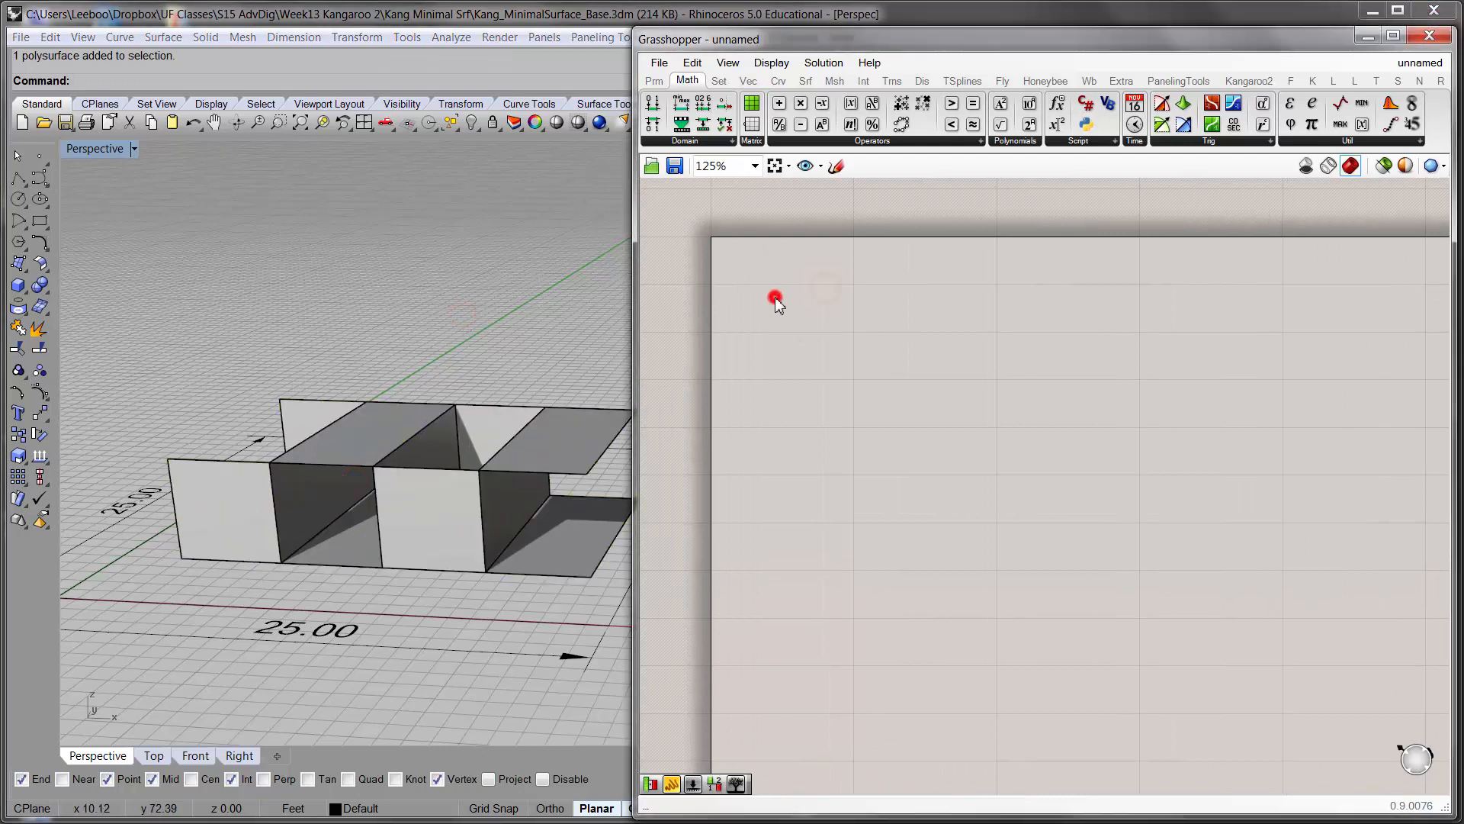
{"action": "type", "text": "Brep"}
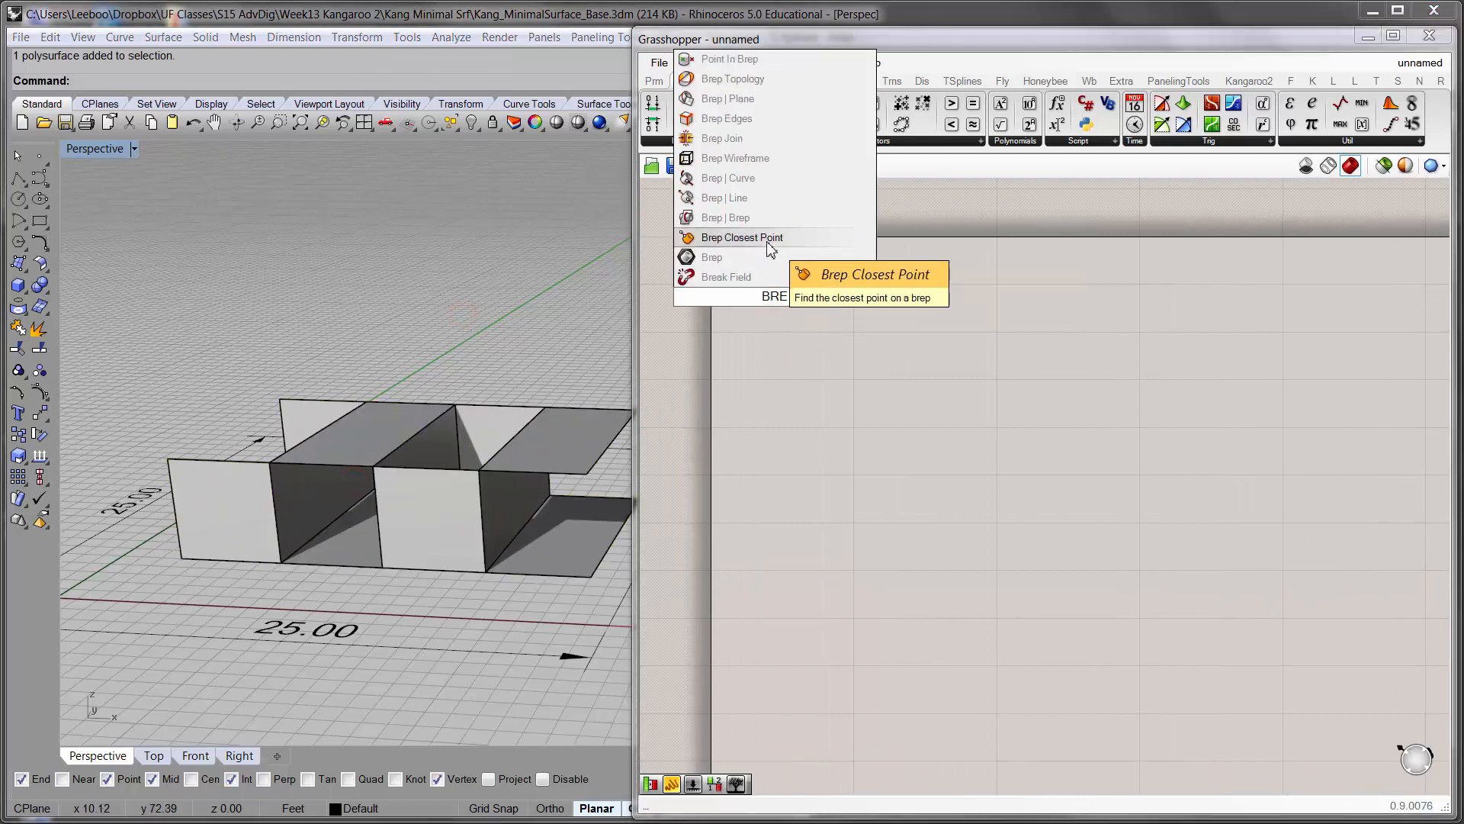
{"action": "left_click", "coordinate": [766, 260]}
{"action": "left_click_drag", "start_coordinate": [779, 299], "coordinate": [765, 292]}
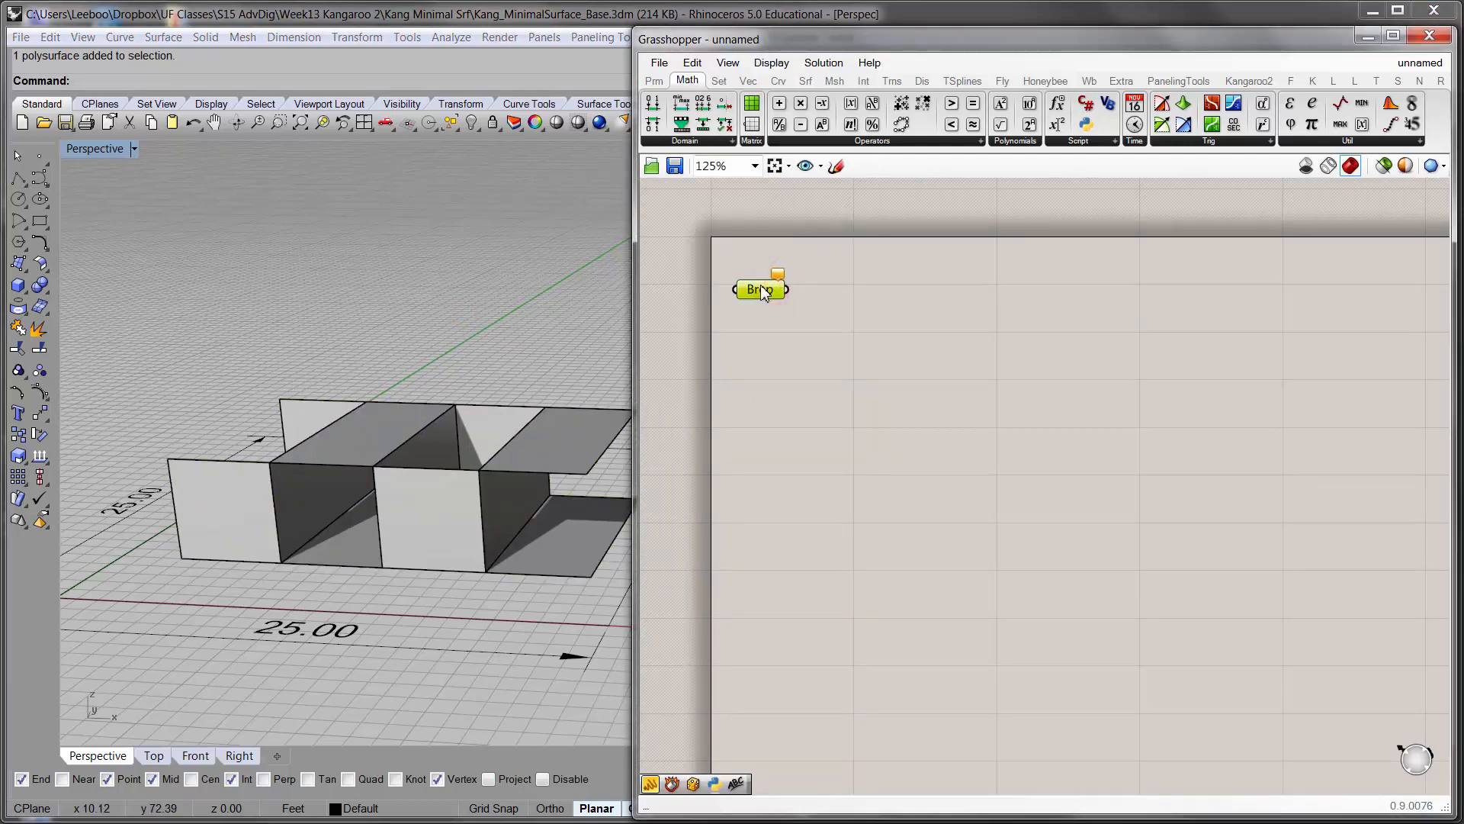
- Assign the box-like polysurface to the Brep parameter as one Brep and hide the original in Rhino
{"action": "right_click", "coordinate": [762, 294]}
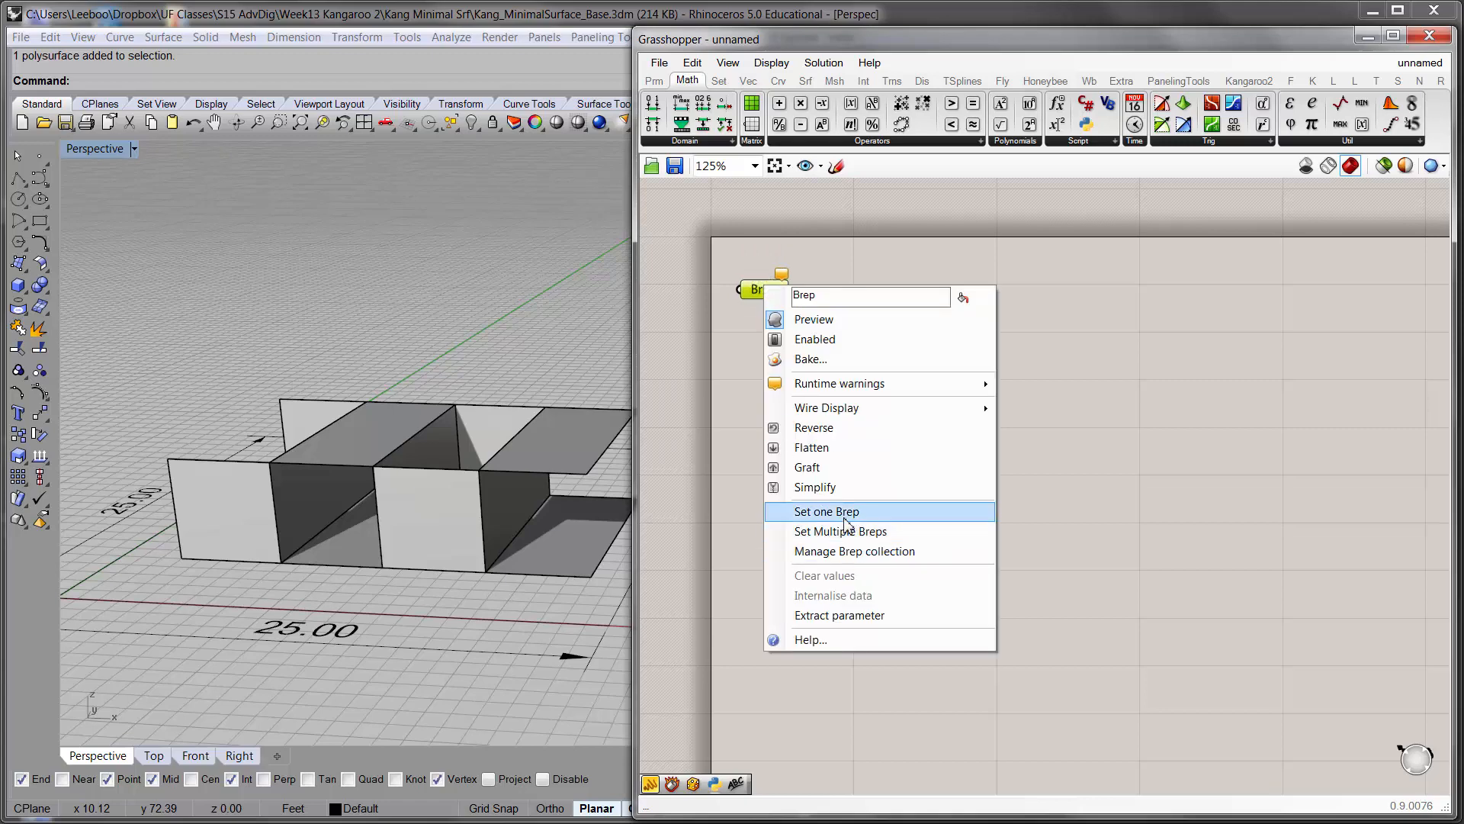
{"action": "left_click", "coordinate": [845, 513]}
{"action": "left_click", "coordinate": [435, 500]}
{"action": "left_click", "coordinate": [481, 419]}
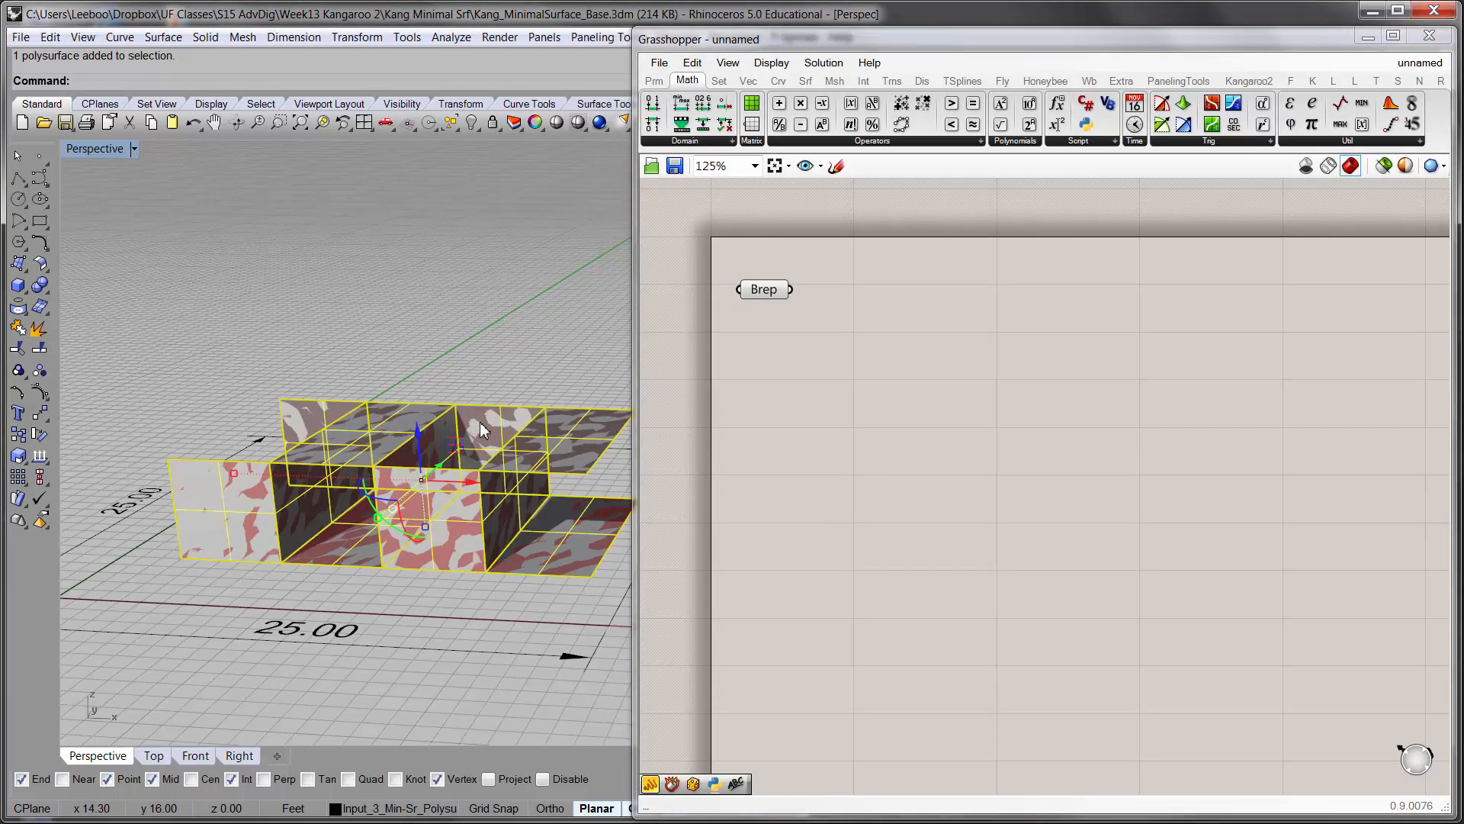
{"action": "type", "text": "Hide"}
{"action": "key", "text": "Return"}
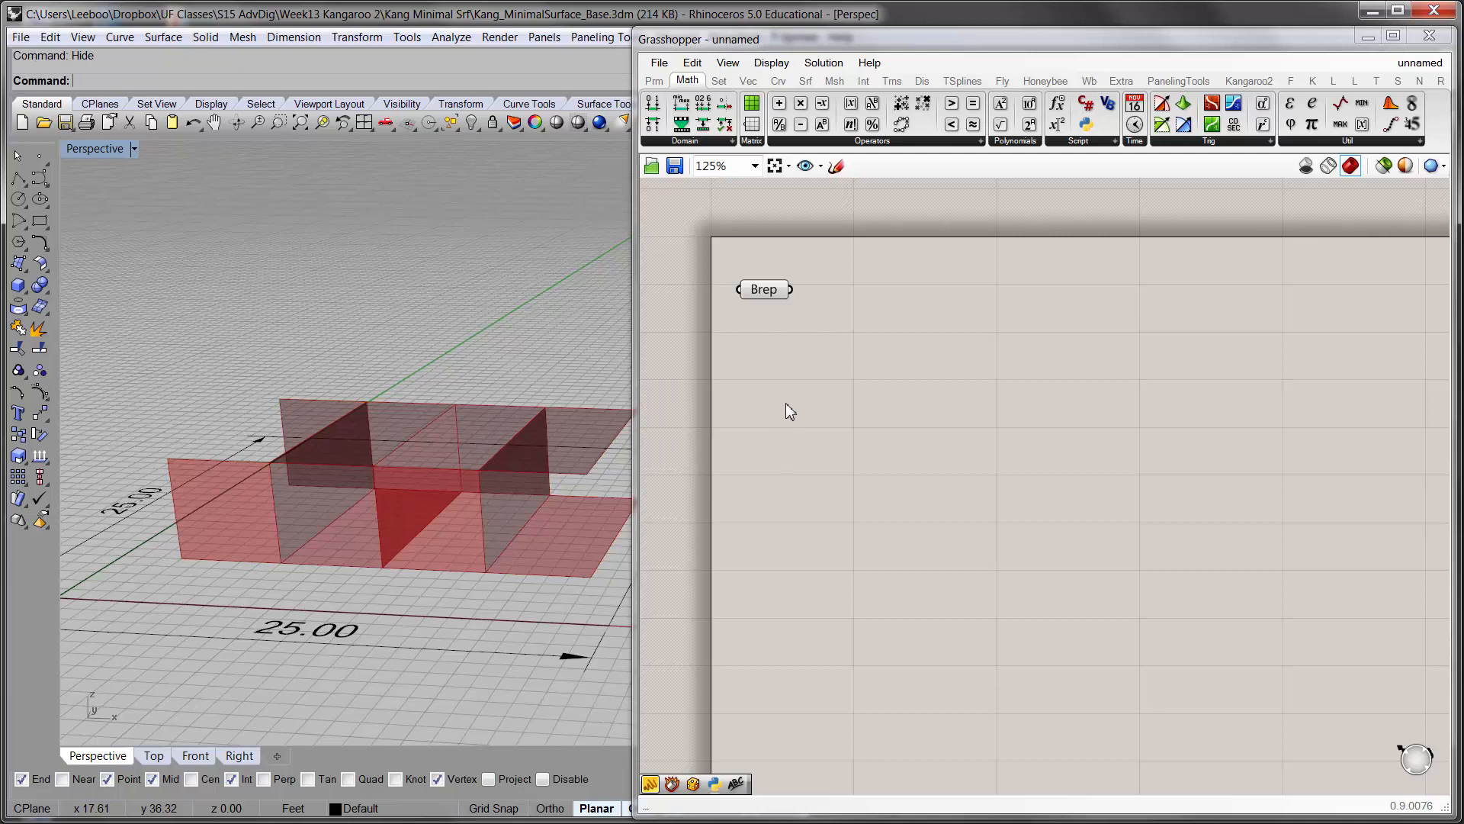
- Add a Mesh Brep component fed by the Brep parameter and turn off the Brep parameter's preview
{"action": "double_click", "coordinate": [935, 366]}
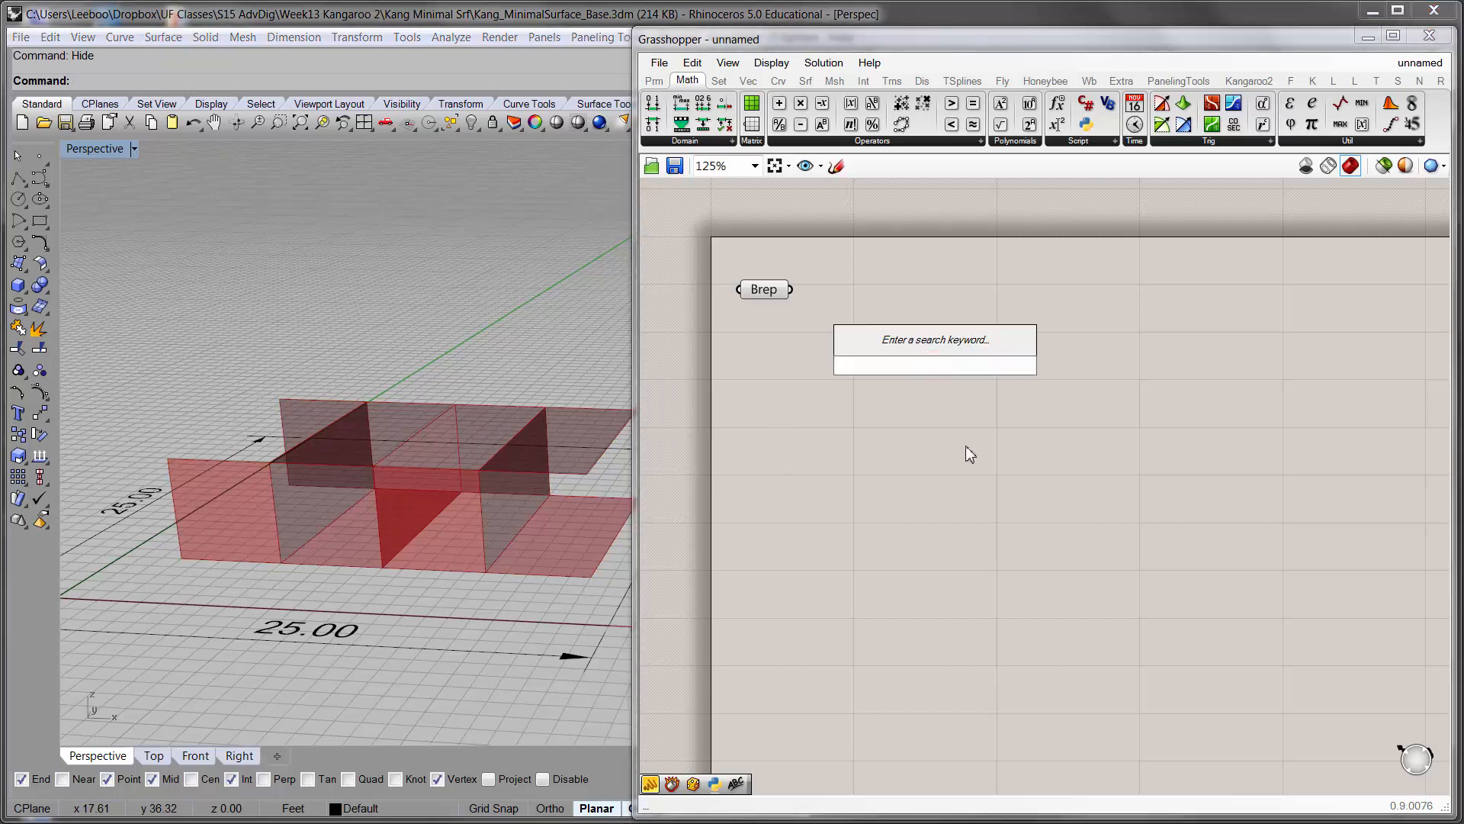
{"action": "type", "text": "MESH"}
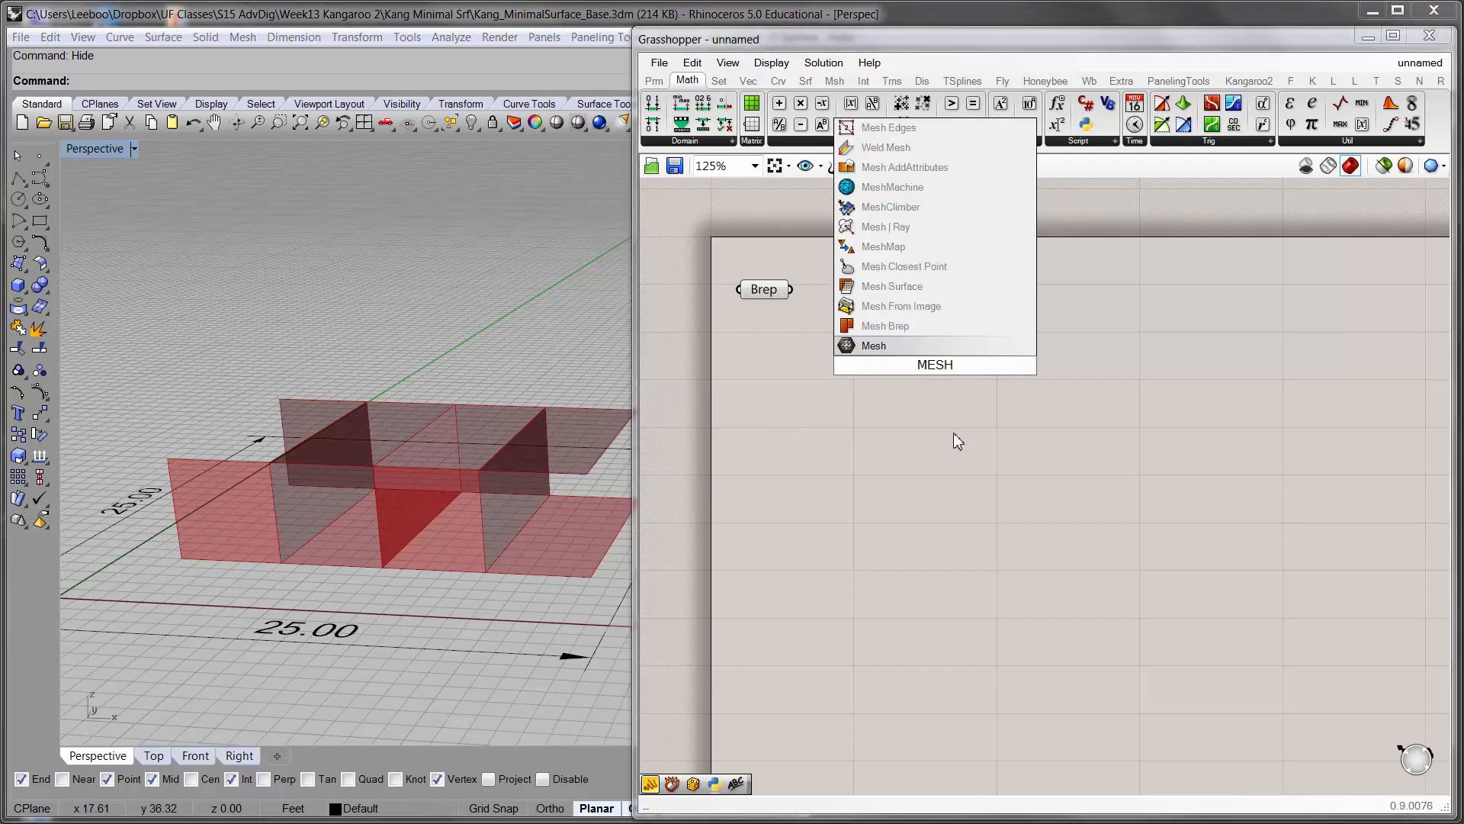
{"action": "left_click", "coordinate": [909, 325]}
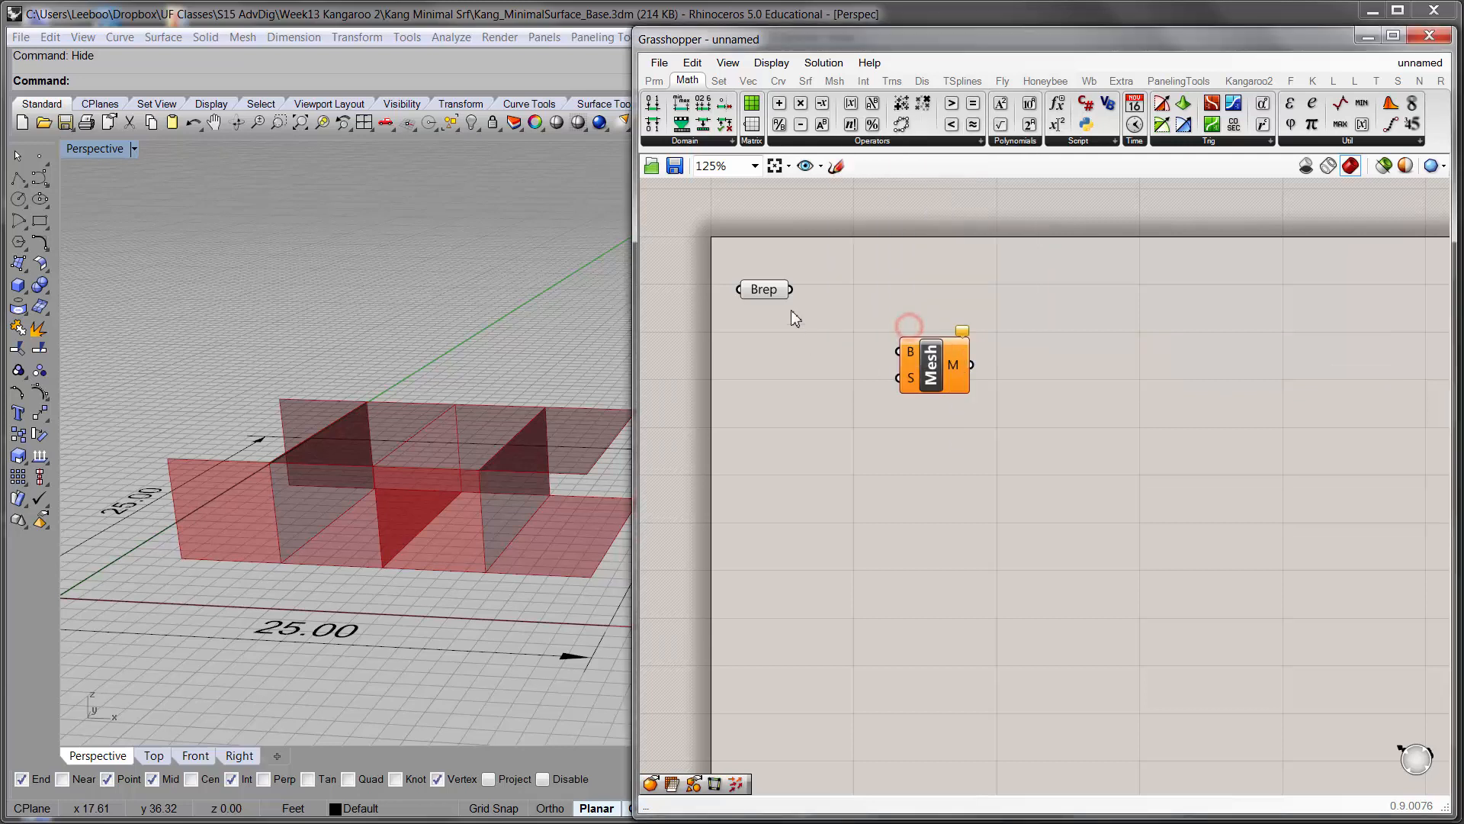
{"action": "left_click_drag", "start_coordinate": [791, 289], "coordinate": [994, 385]}
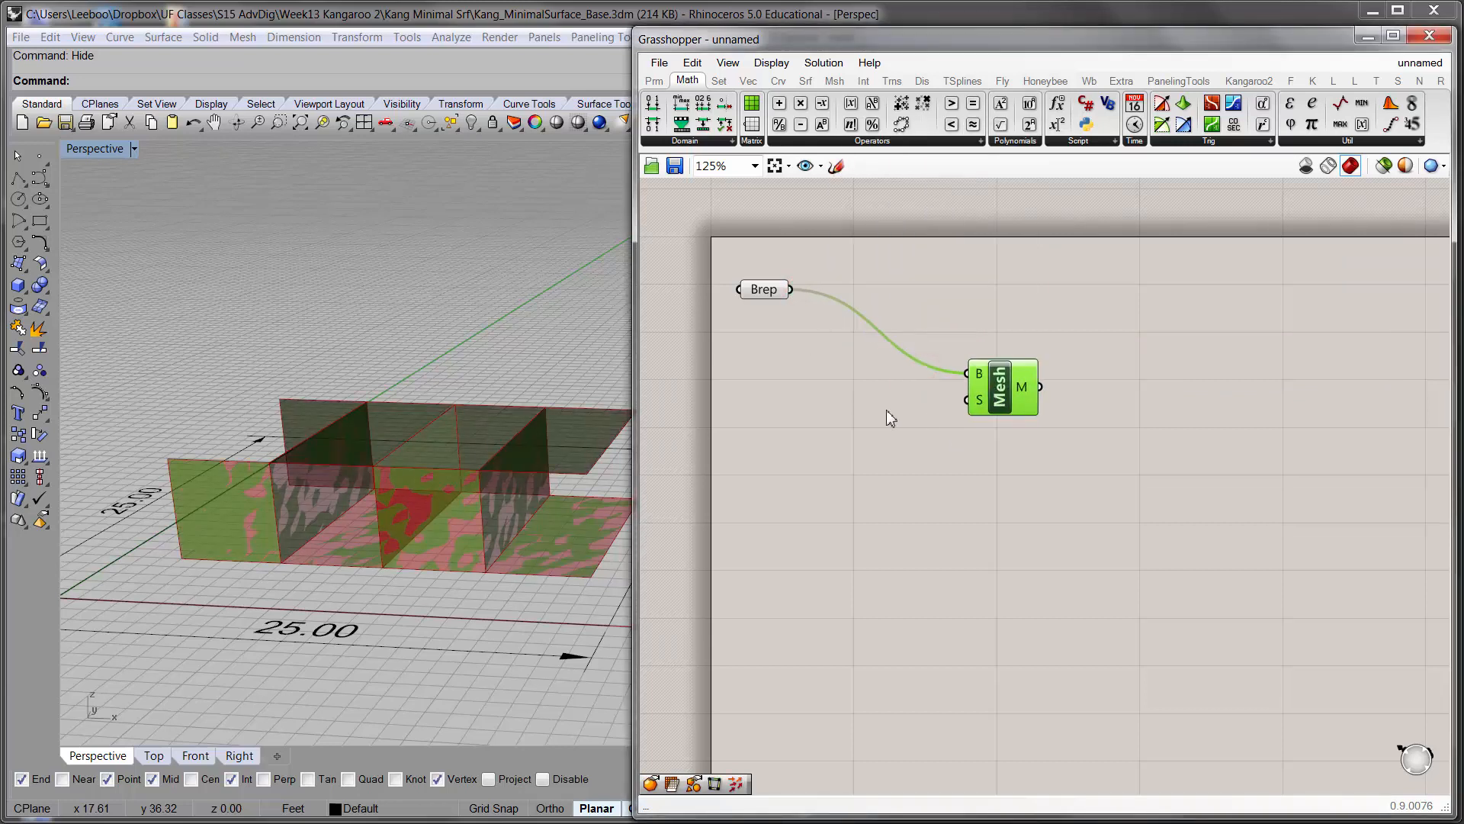
{"action": "left_click", "coordinate": [764, 291]}
{"action": "left_click", "coordinate": [809, 363]}
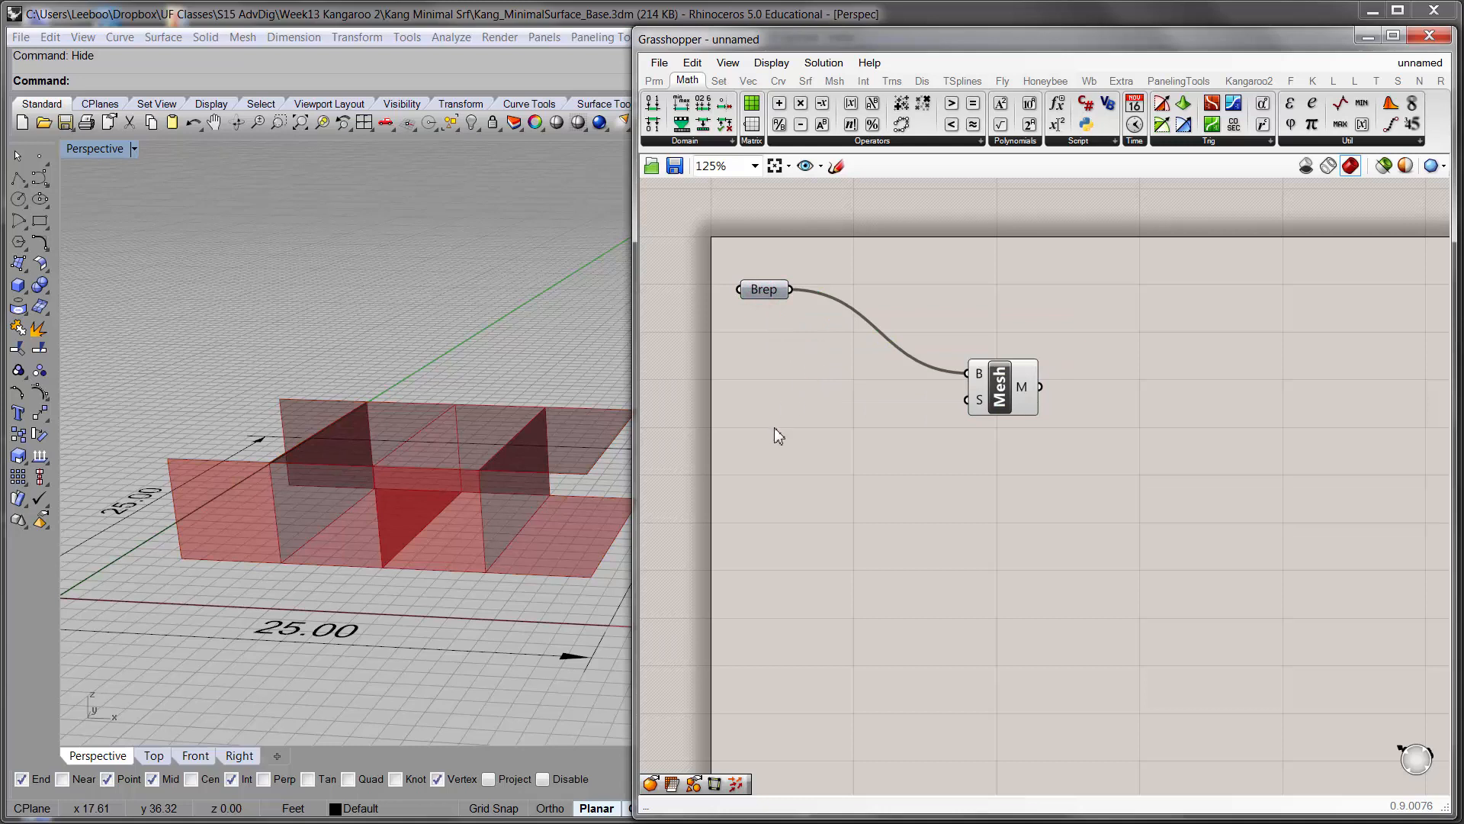
- Turn off the preview of mesh edges and view the mesh from a higher angle
{"action": "left_click", "coordinate": [985, 398]}
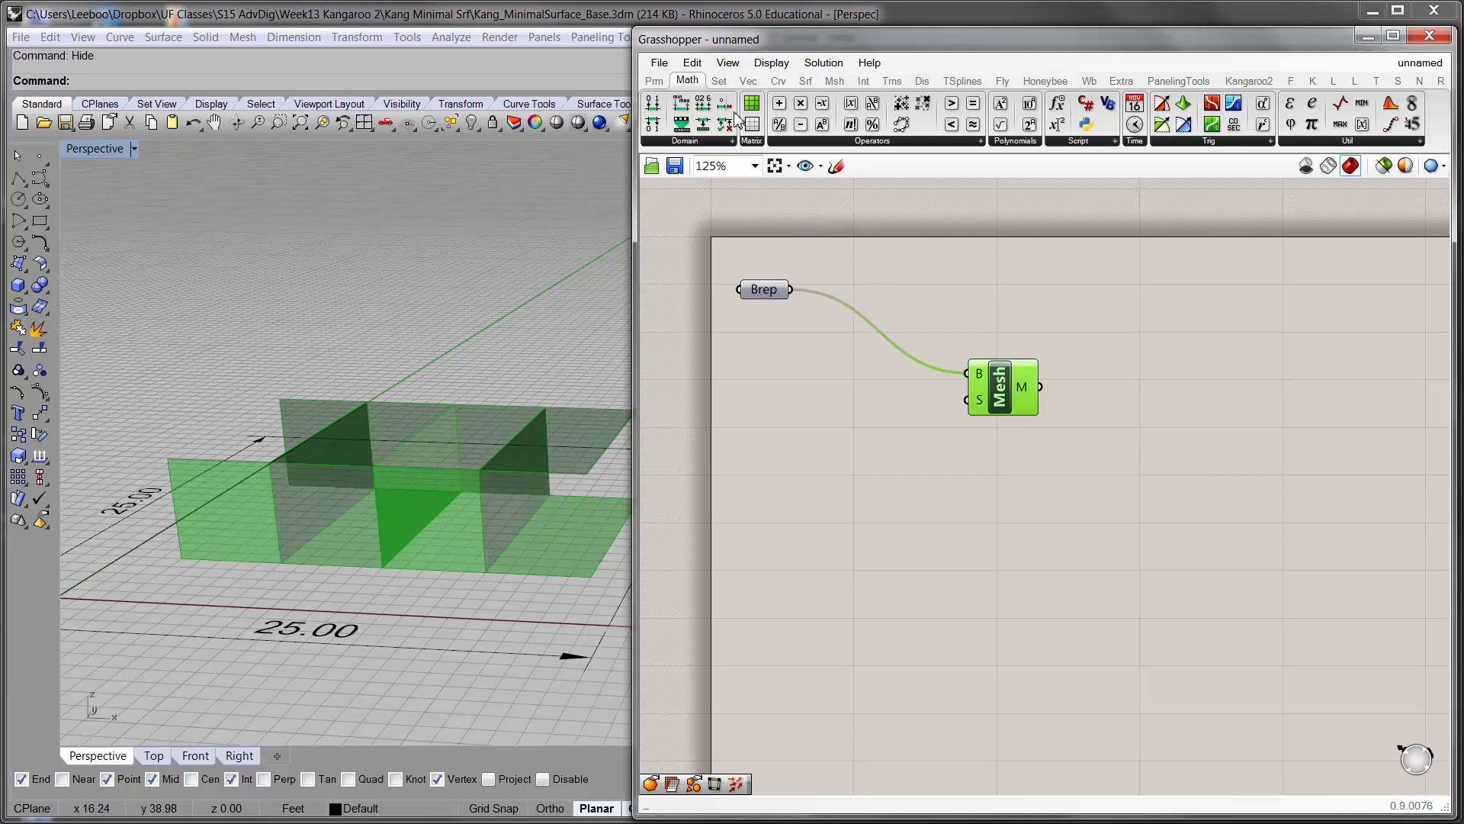
{"action": "left_click", "coordinate": [727, 63]}
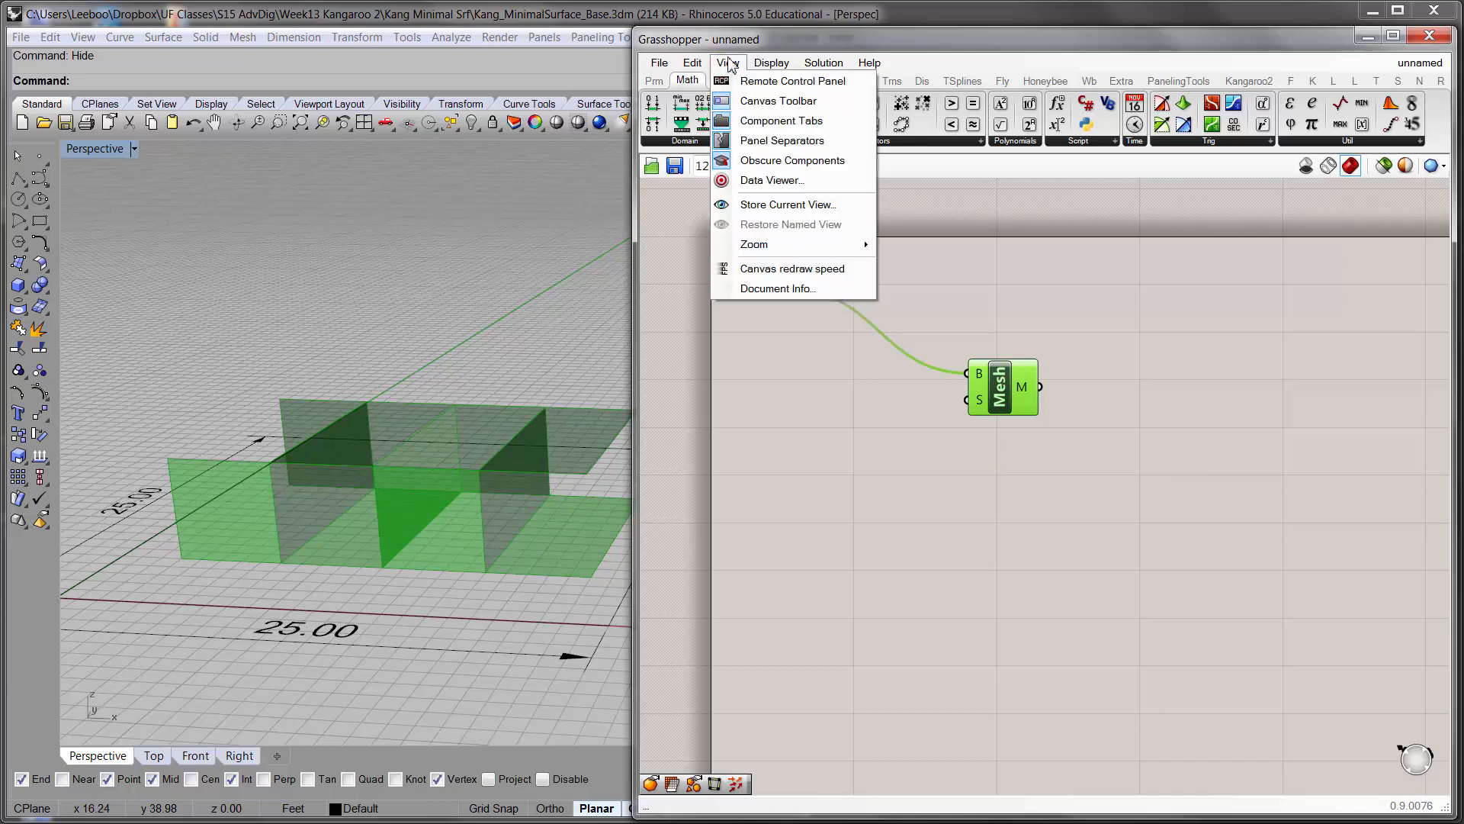
{"action": "mouse_move", "coordinate": [760, 68]}
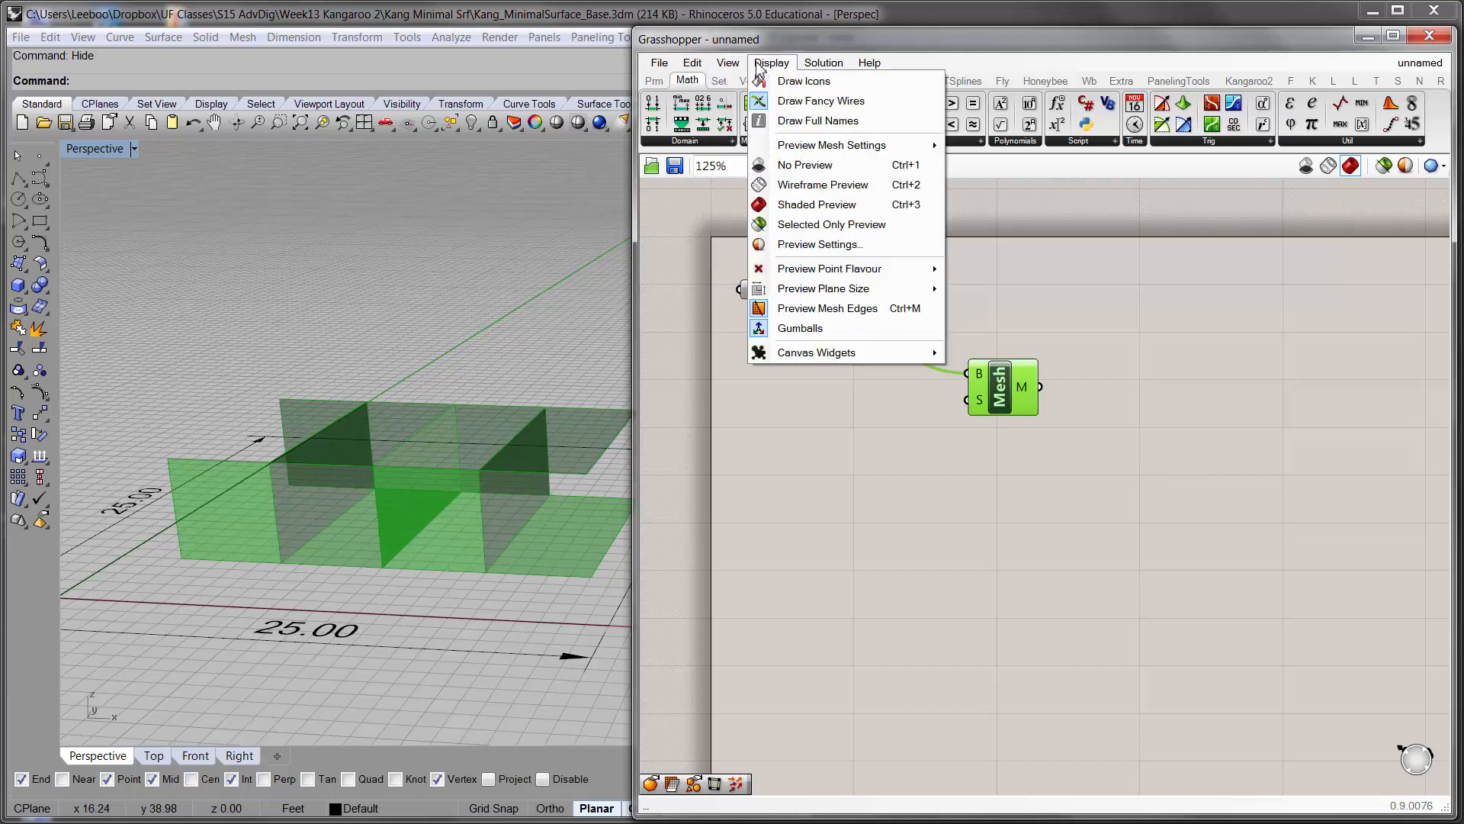
{"action": "left_click", "coordinate": [864, 309]}
{"action": "left_click", "coordinate": [836, 440]}
{"action": "right_click_drag", "start_coordinate": [537, 376], "coordinate": [362, 489]}
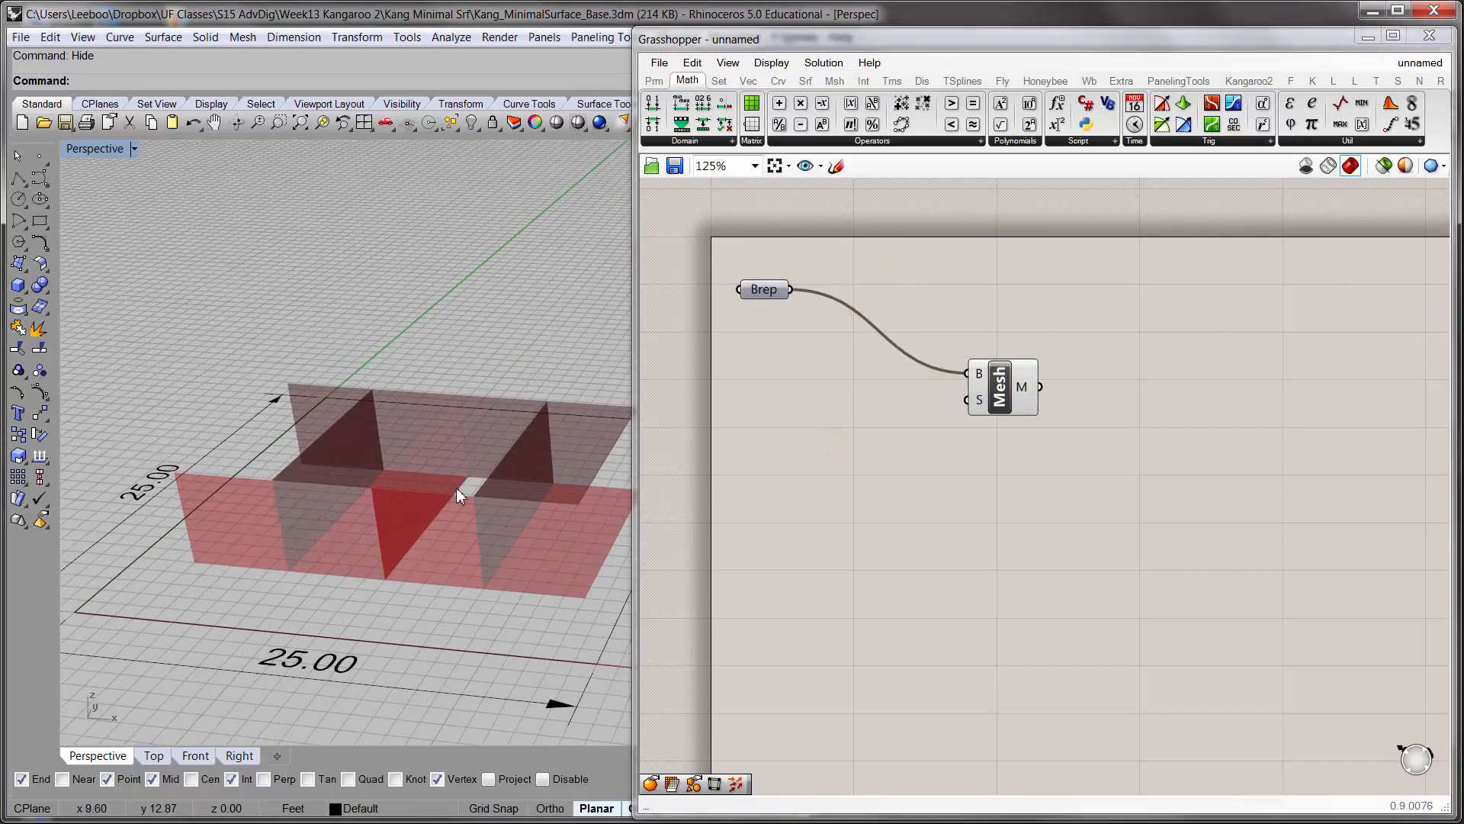
- Turn the preview of mesh edges back on and inspect the mesh up close
{"action": "left_click", "coordinate": [773, 64]}
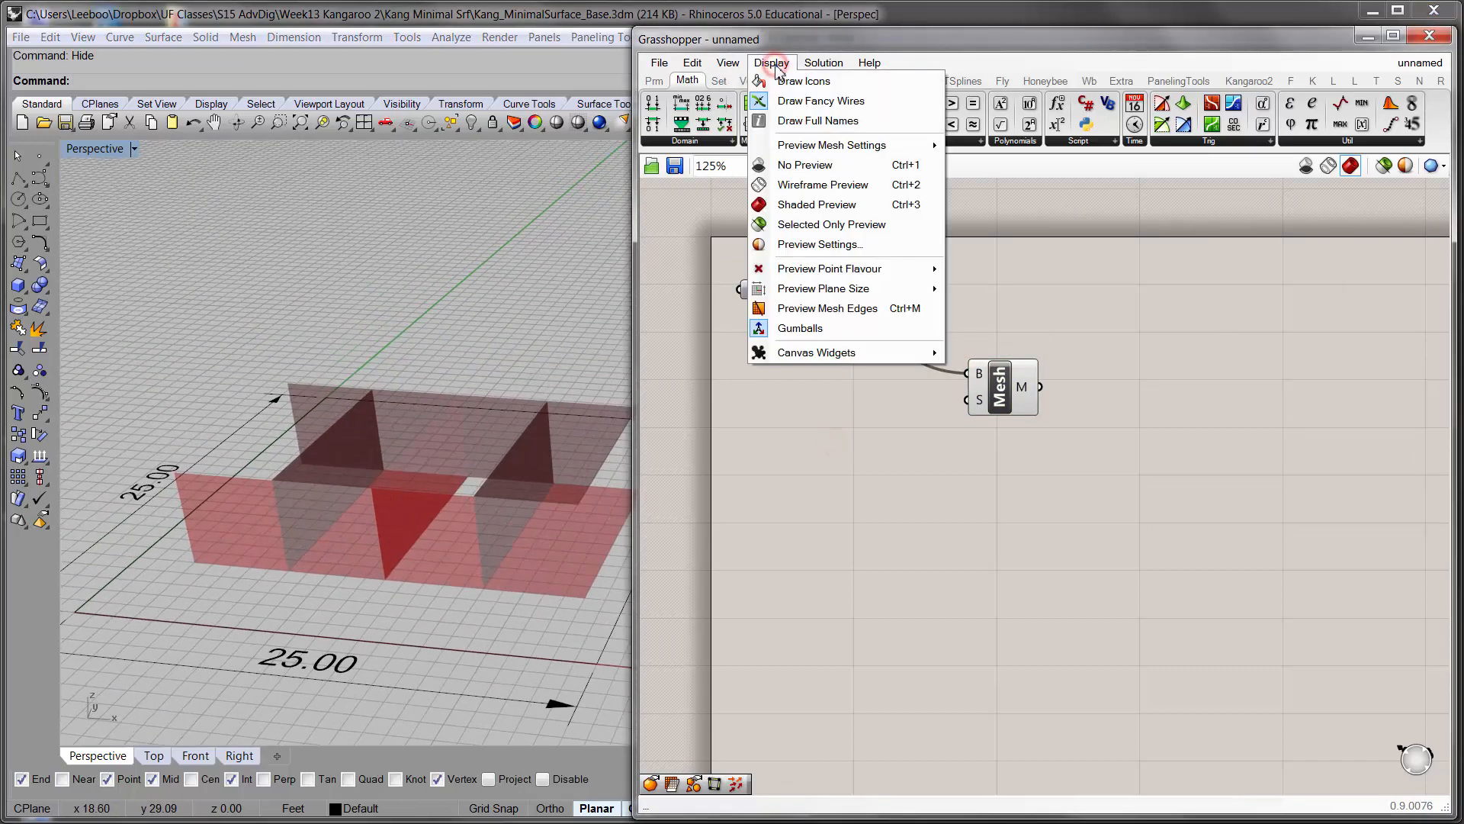
{"action": "left_click", "coordinate": [796, 308]}
{"action": "scroll", "coordinate": [505, 496], "scroll_direction": "up", "scroll_amount": 3}
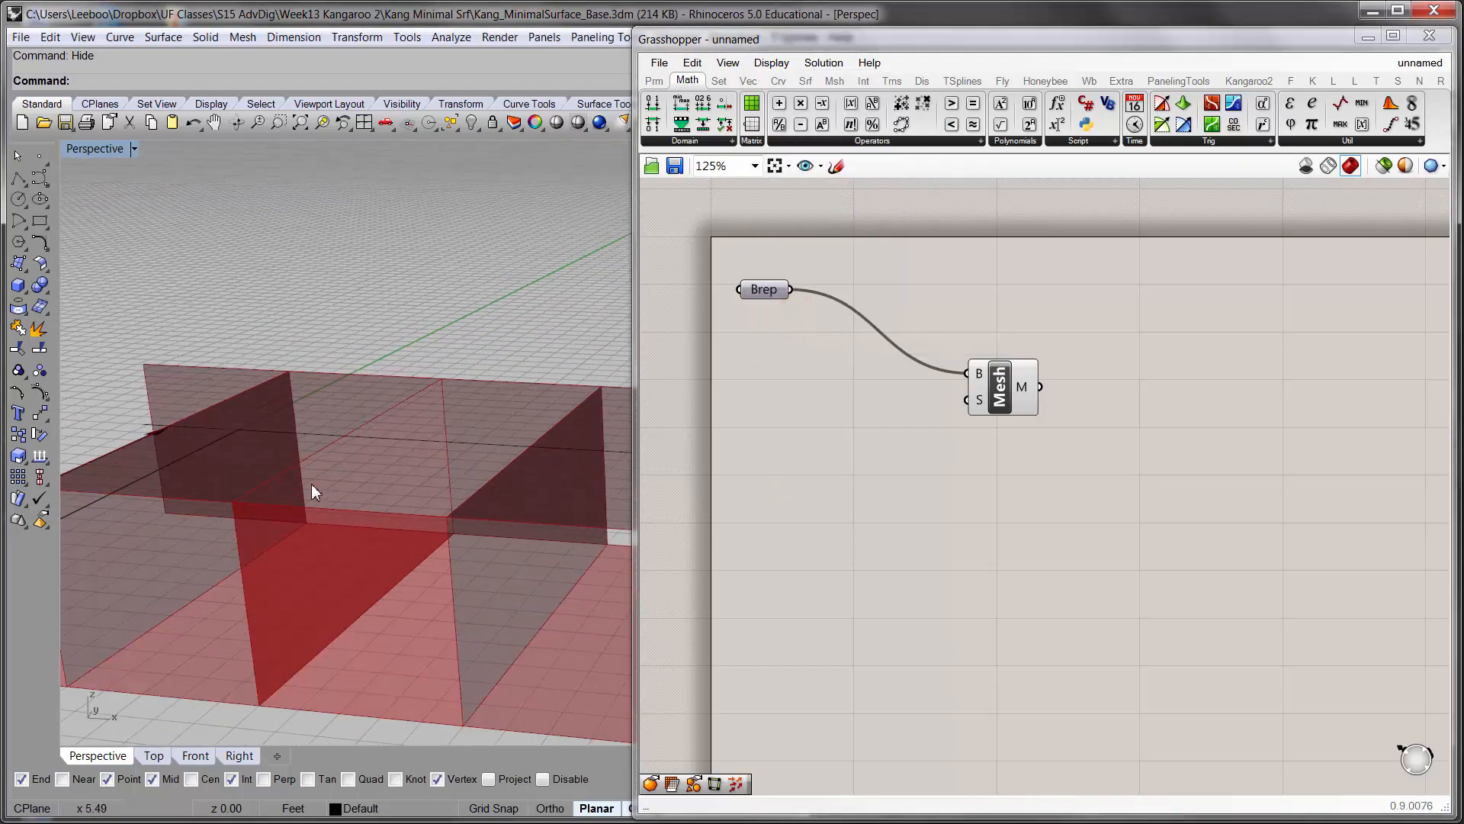
{"action": "right_click_drag", "start_coordinate": [312, 492], "coordinate": [318, 532]}
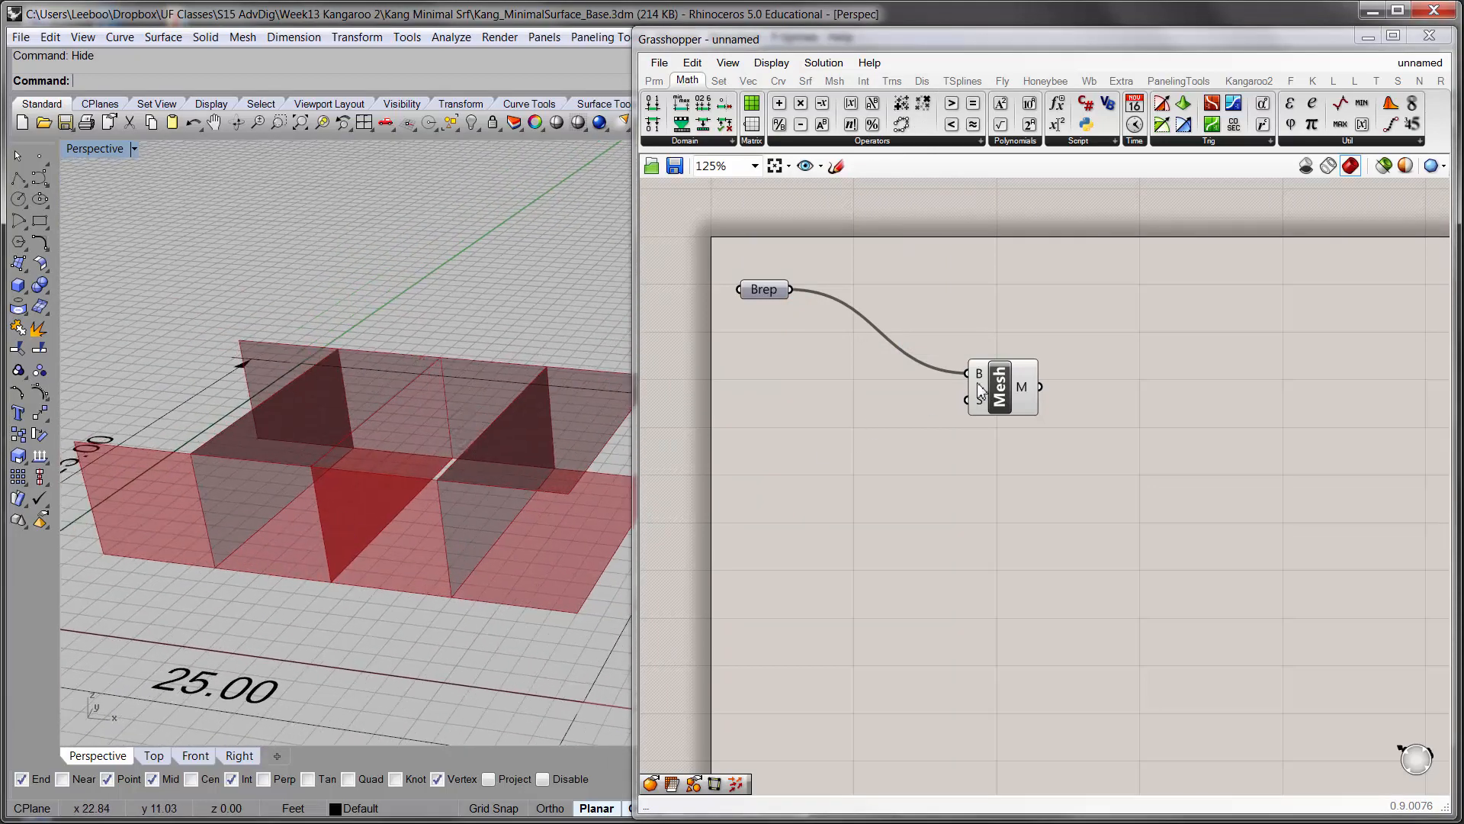
- Widen the Grasshopper window and add a Settings (Custom) mesh component below the Brep parameter
{"action": "left_click_drag", "start_coordinate": [980, 388], "coordinate": [951, 381]}
{"action": "left_click", "coordinate": [775, 456]}
{"action": "left_click", "coordinate": [506, 327]}
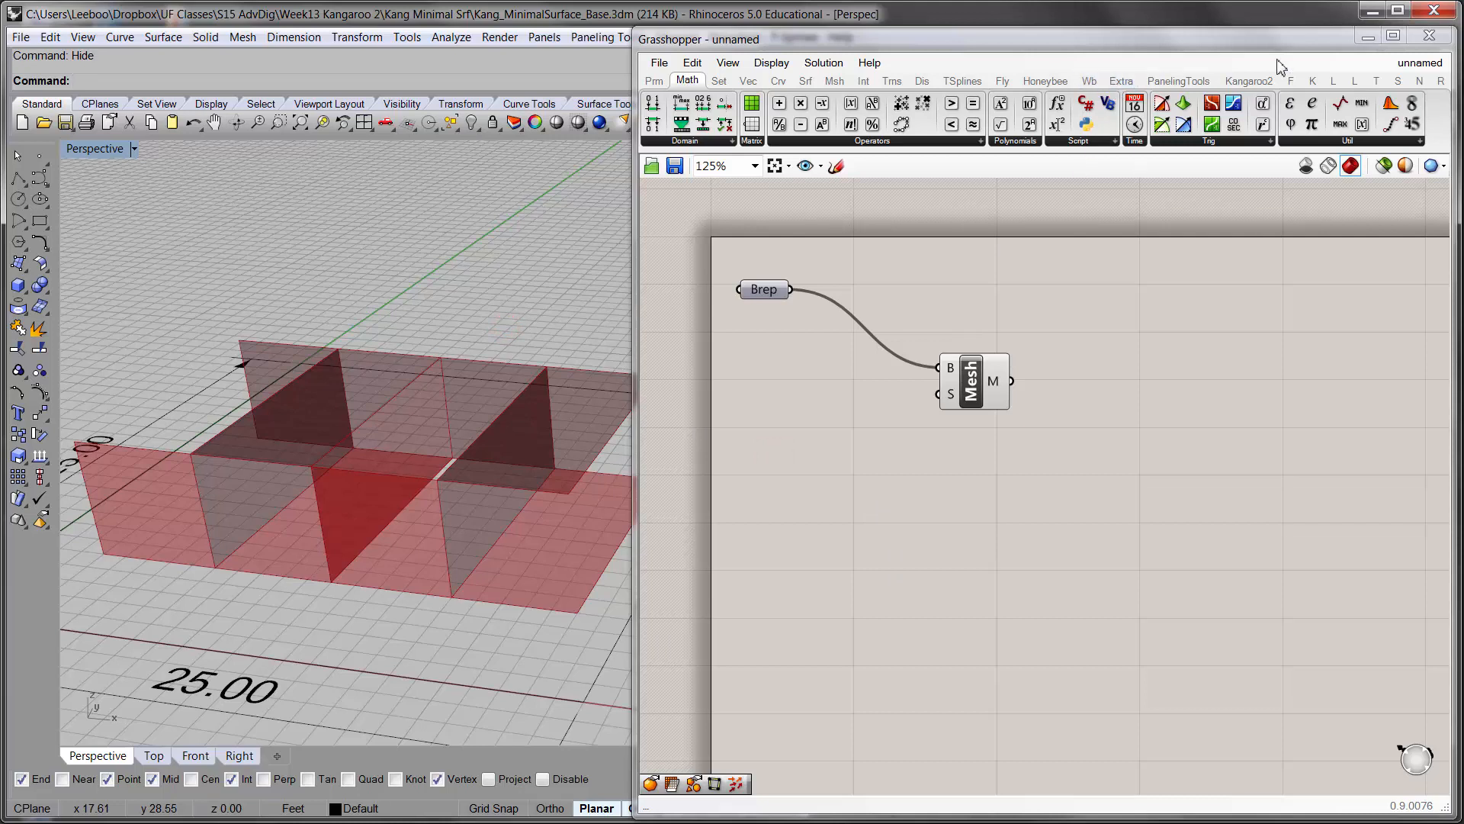
{"action": "left_click_drag", "start_coordinate": [639, 238], "coordinate": [411, 238]}
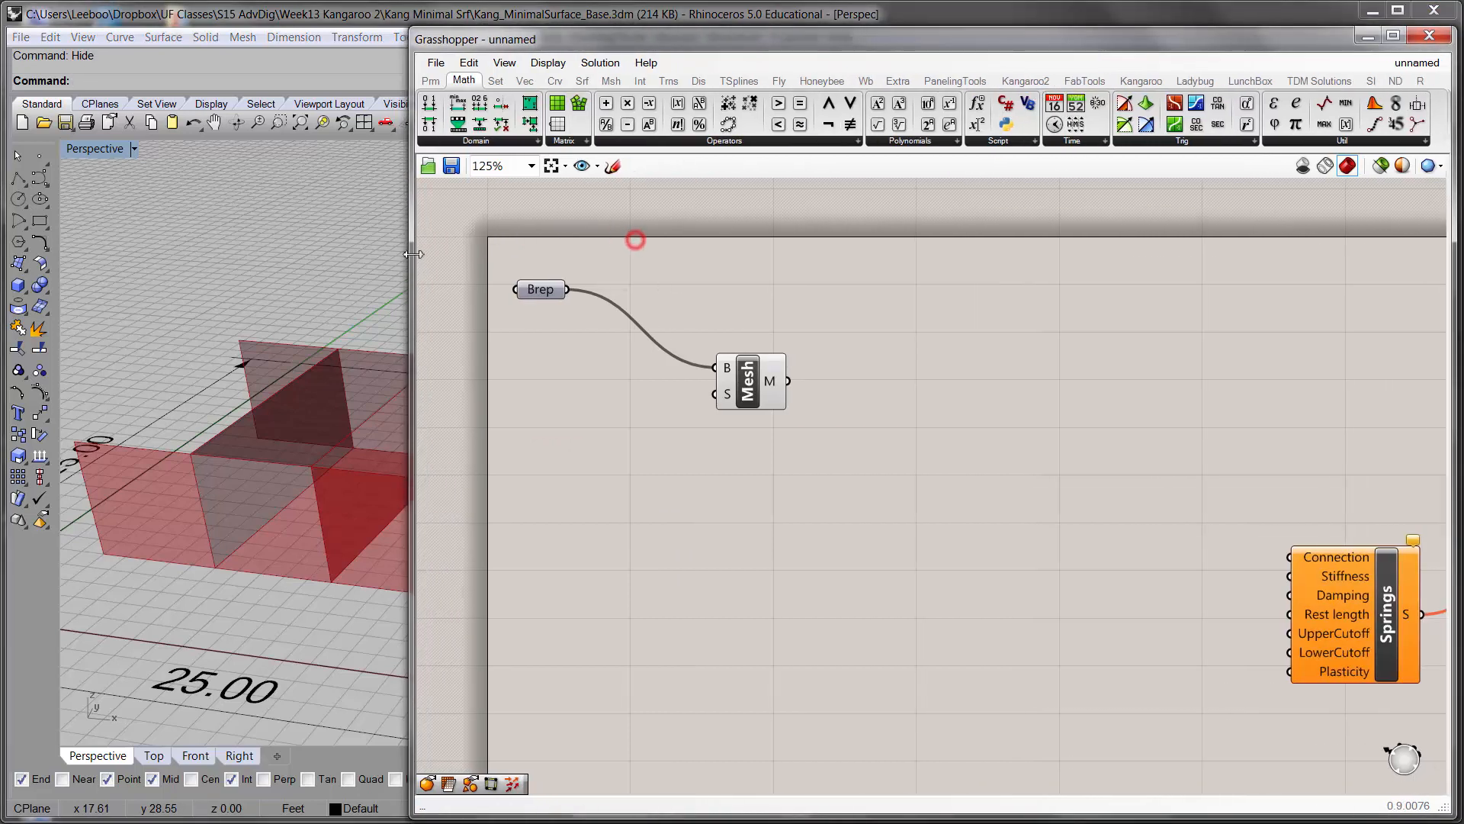
{"action": "left_click", "coordinate": [611, 80]}
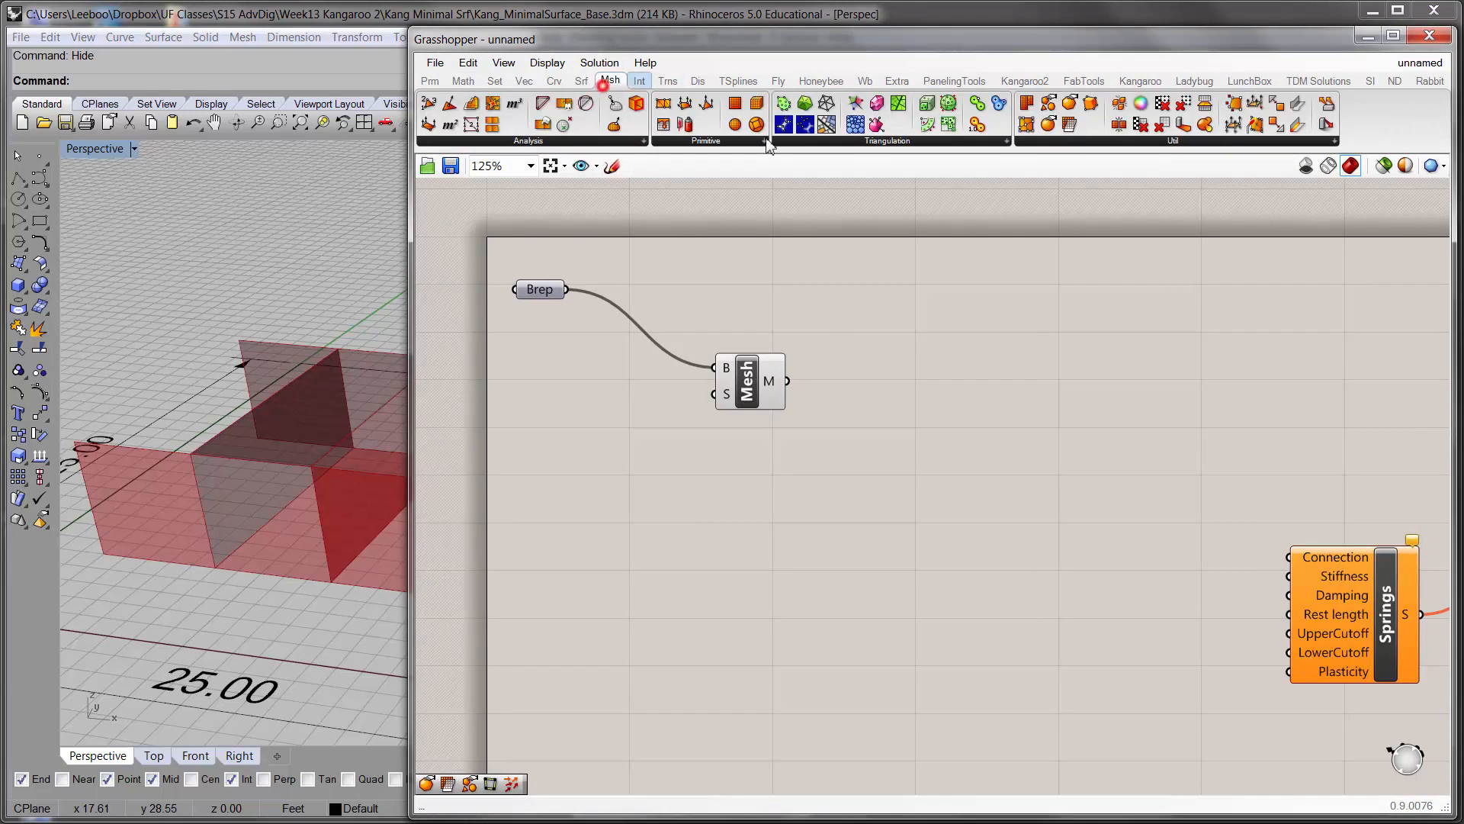
{"action": "left_click", "coordinate": [1175, 142]}
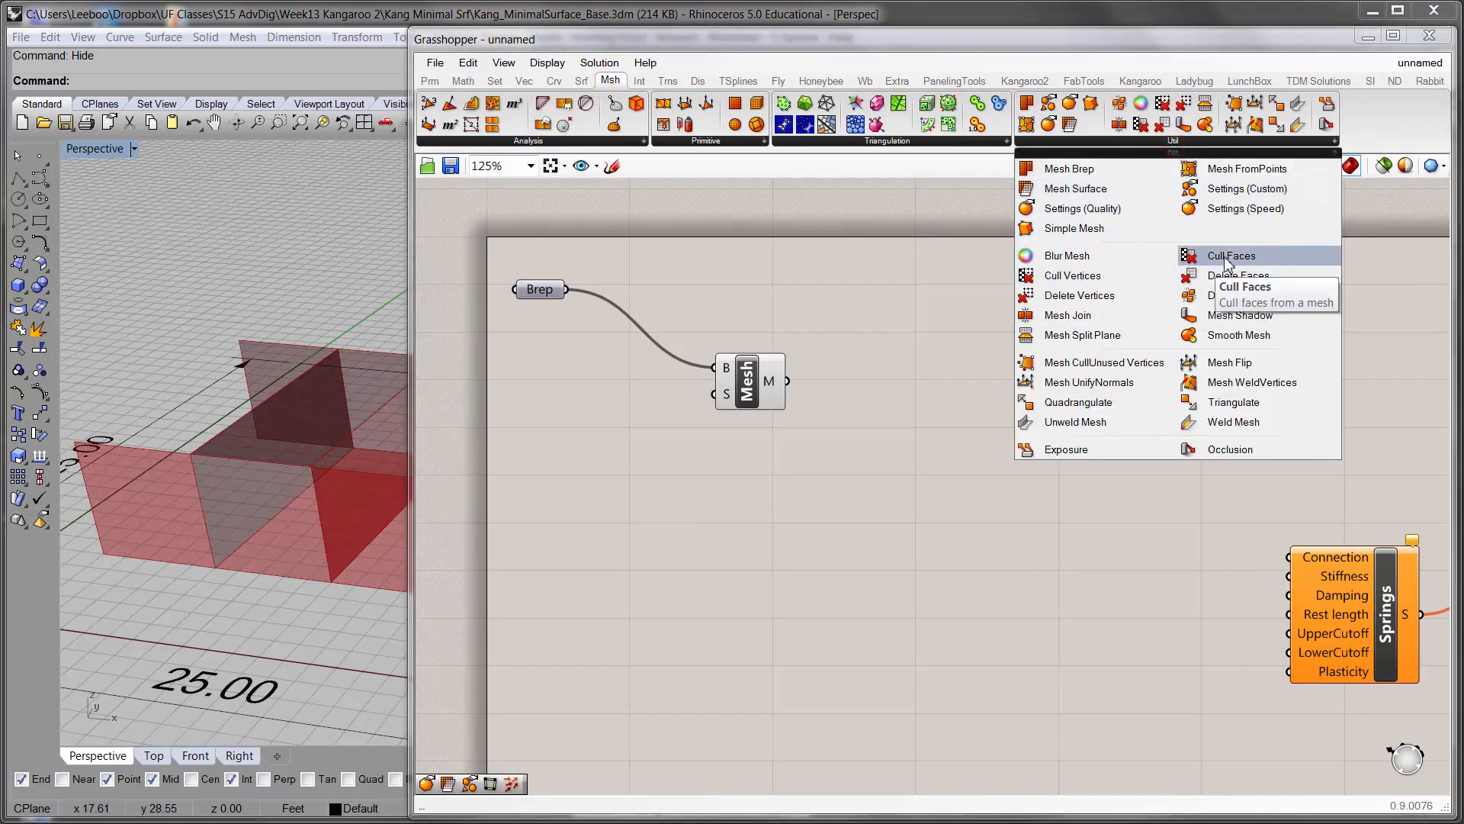
{"action": "left_click", "coordinate": [1286, 190]}
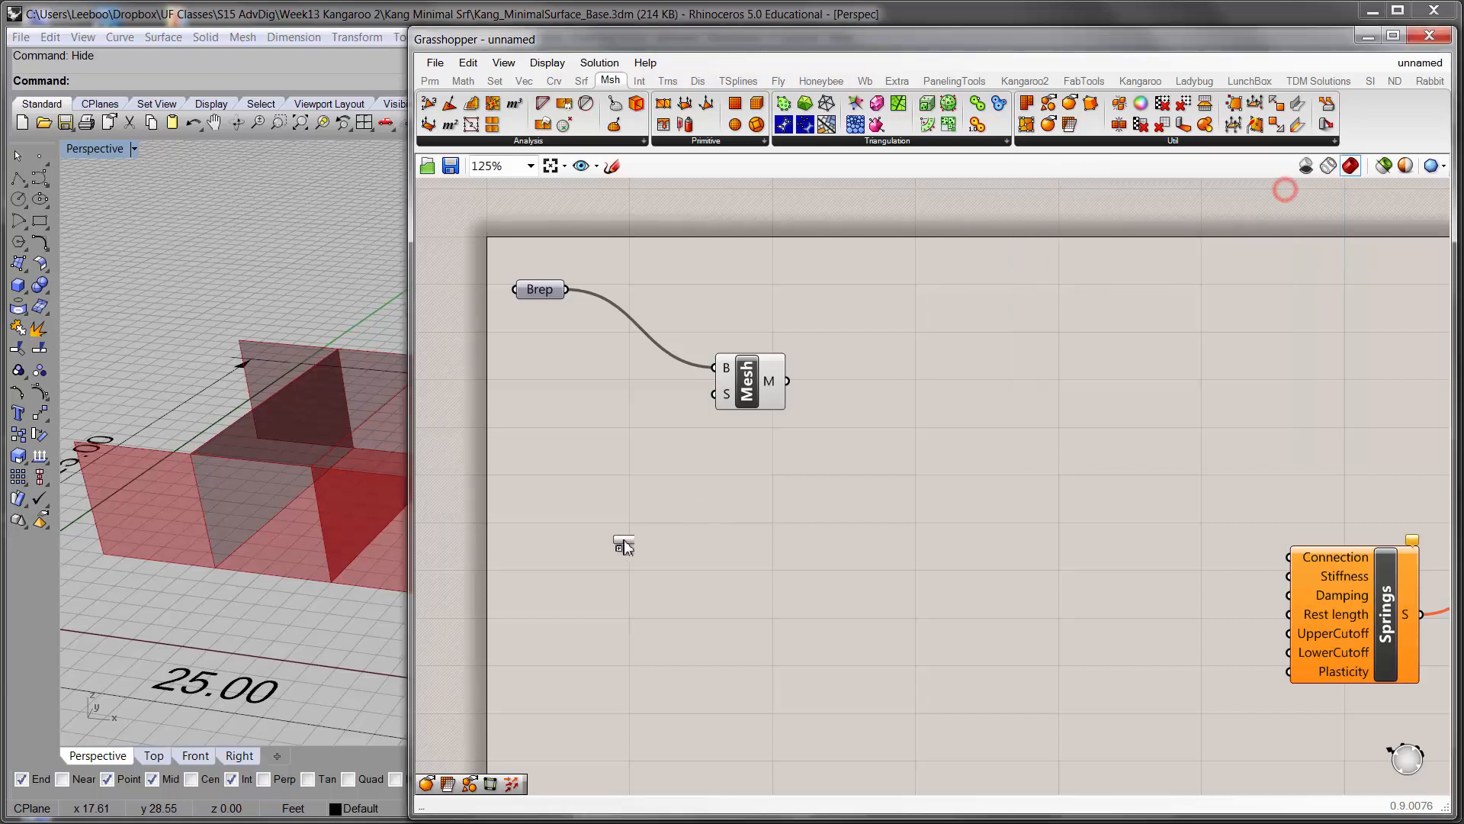
{"action": "left_click", "coordinate": [621, 537]}
- Arrange Custom Mesh Settings beside Mesh Brep and connect its output to Mesh Brep's S input
{"action": "right_click_drag", "start_coordinate": [715, 448], "coordinate": [1086, 449]}
{"action": "left_click_drag", "start_coordinate": [1042, 495], "coordinate": [1035, 441]}
{"action": "left_click_drag", "start_coordinate": [1121, 392], "coordinate": [1200, 338]}
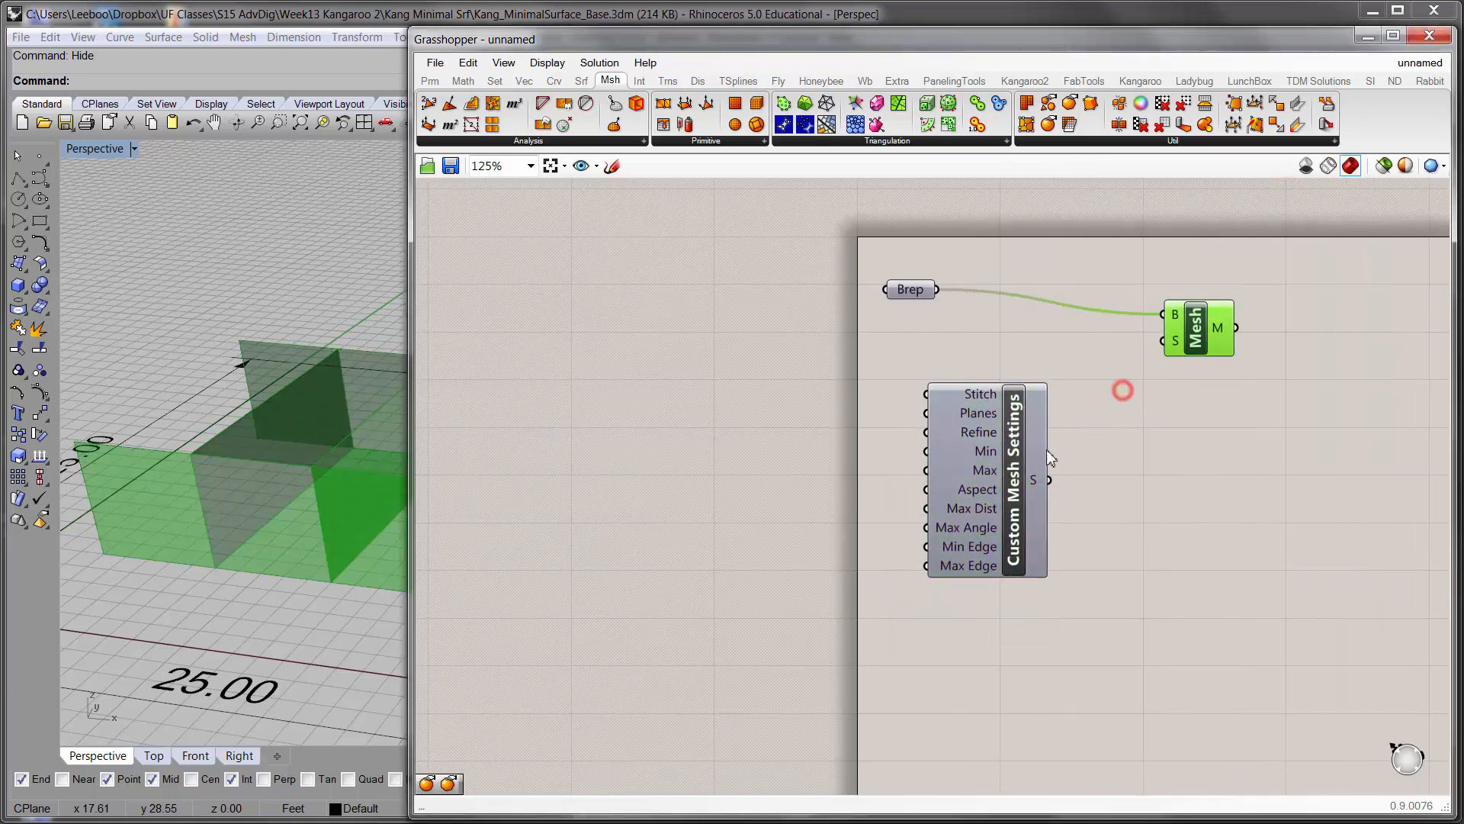
{"action": "left_click_drag", "start_coordinate": [987, 496], "coordinate": [1053, 436]}
{"action": "left_click_drag", "start_coordinate": [419, 498], "coordinate": [560, 498]}
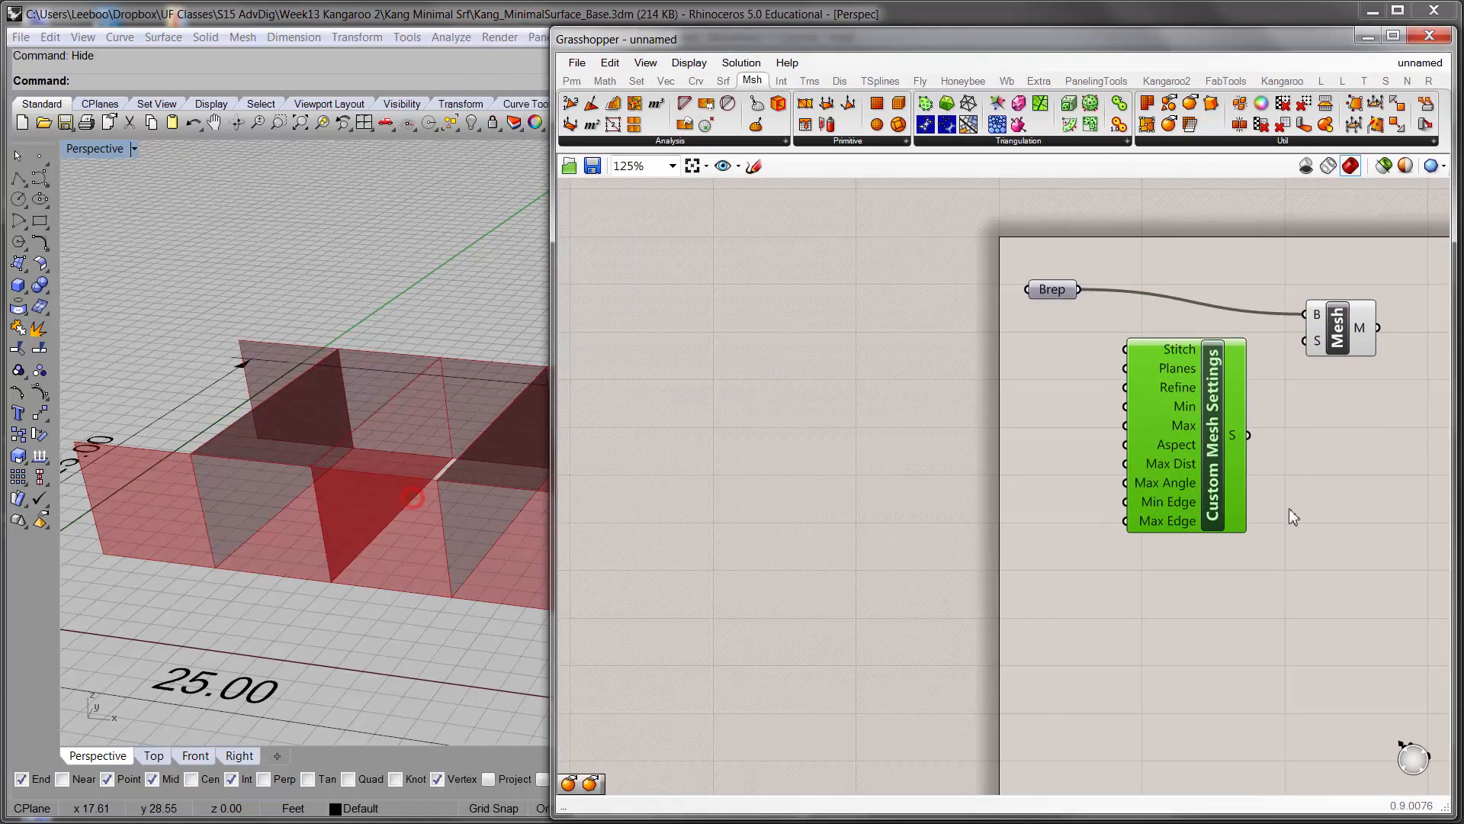
{"action": "right_click_drag", "start_coordinate": [1322, 459], "coordinate": [1237, 481]}
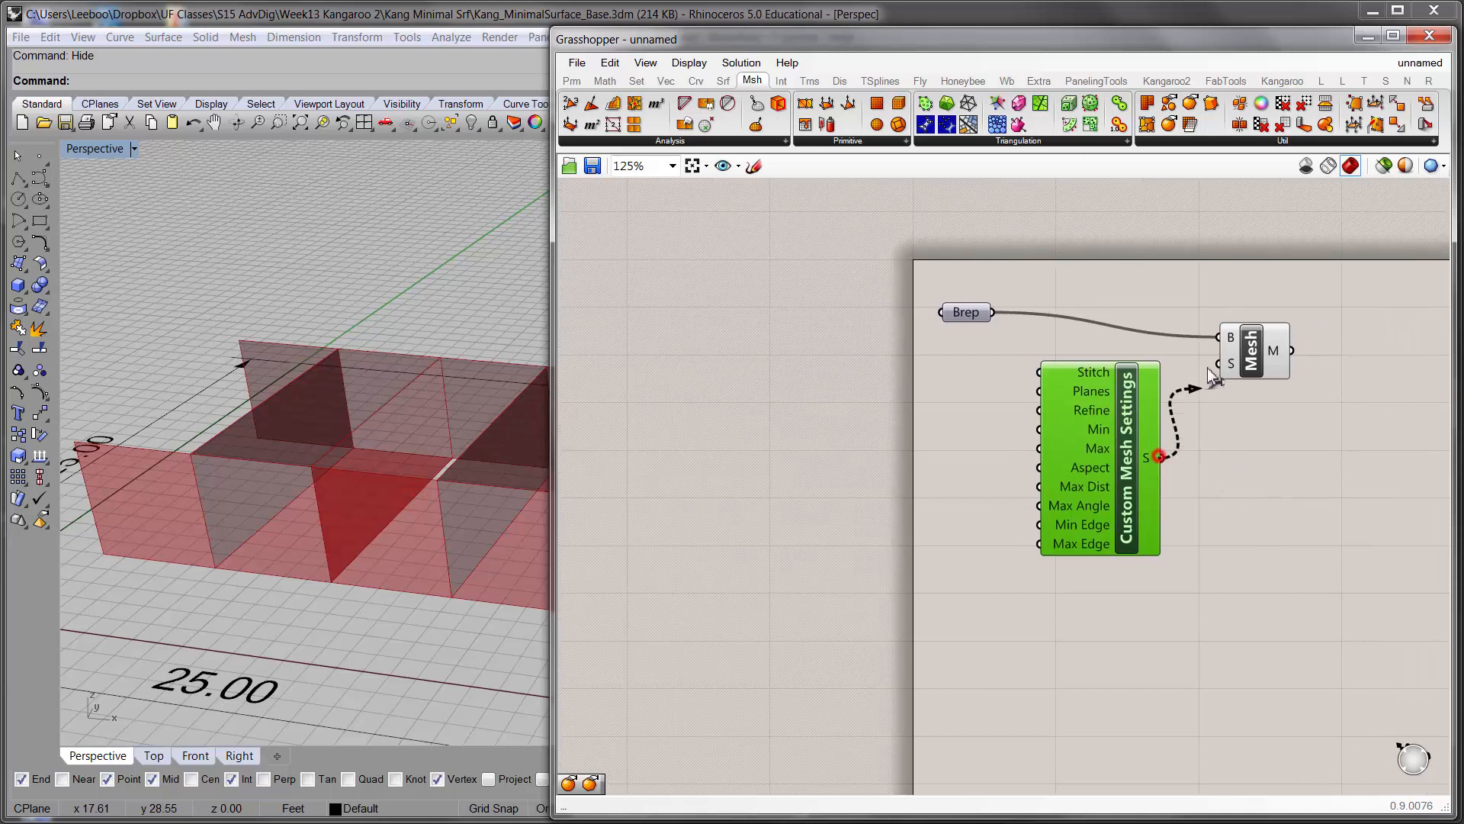
{"action": "left_click_drag", "start_coordinate": [1207, 368], "coordinate": [1219, 364]}
{"action": "left_click", "coordinate": [1230, 513]}
{"action": "left_click_drag", "start_coordinate": [1126, 469], "coordinate": [1049, 481]}
{"action": "left_click_drag", "start_coordinate": [1277, 357], "coordinate": [1222, 363]}
{"action": "left_click_drag", "start_coordinate": [1046, 443], "coordinate": [1077, 427]}
- Narrow the Grasshopper window and examine the subdivision of the mesh faces from several angles
{"action": "right_click_drag", "start_coordinate": [329, 559], "coordinate": [332, 509]}
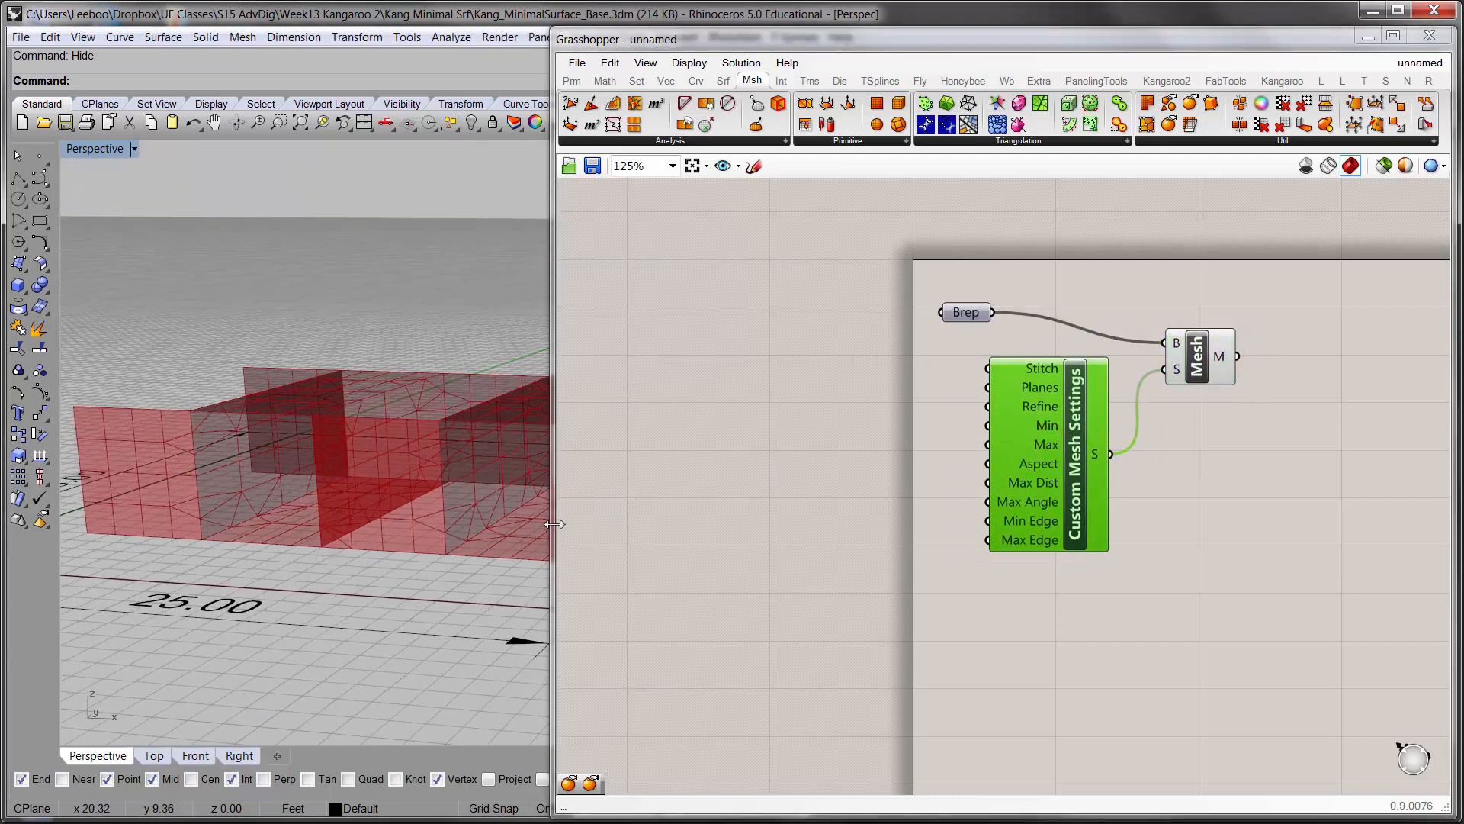
{"action": "left_click_drag", "start_coordinate": [554, 524], "coordinate": [695, 524]}
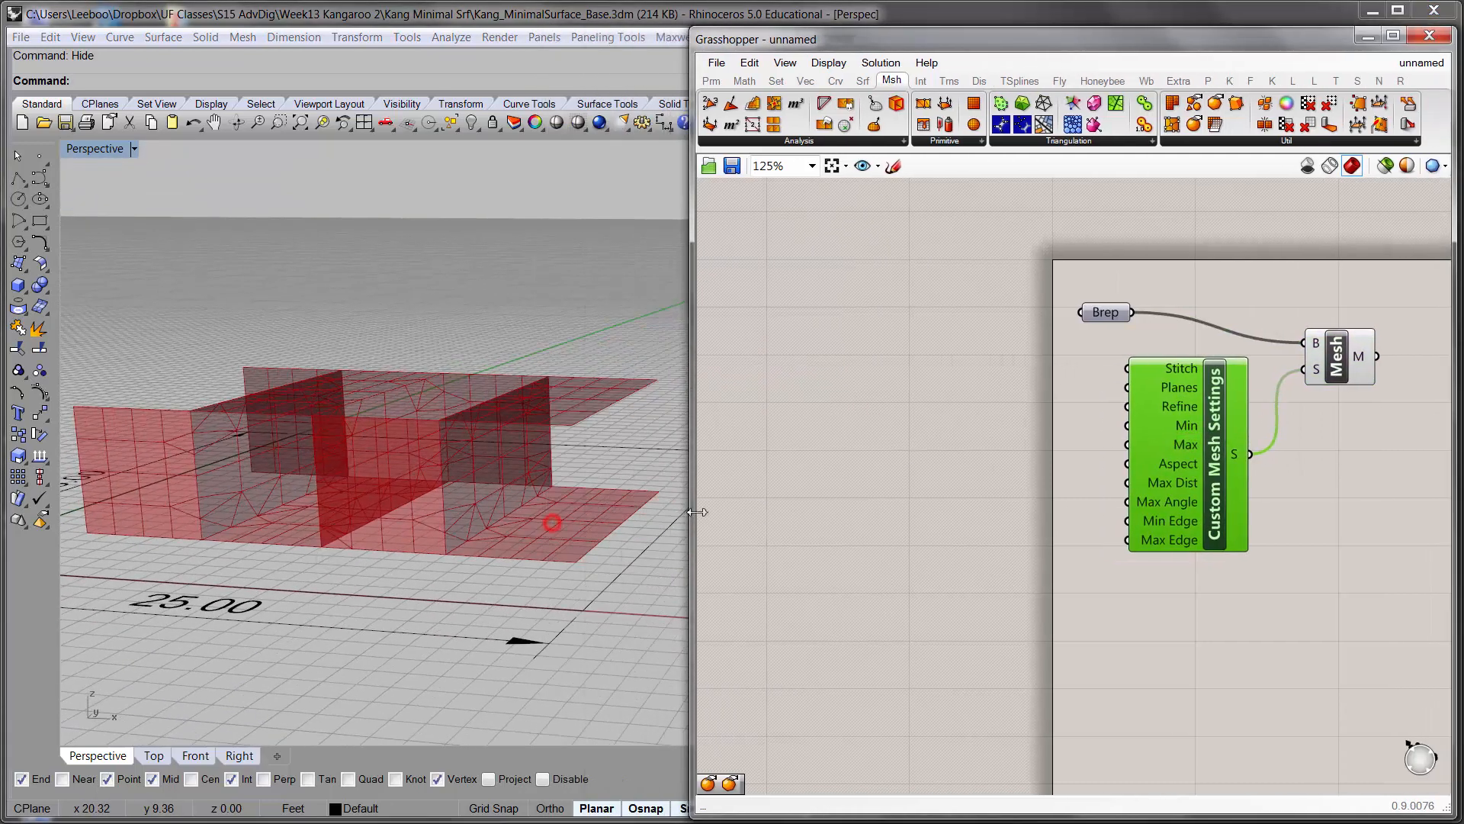
{"action": "left_click", "coordinate": [1205, 433]}
{"action": "scroll", "coordinate": [523, 532], "scroll_direction": "up", "scroll_amount": 5}
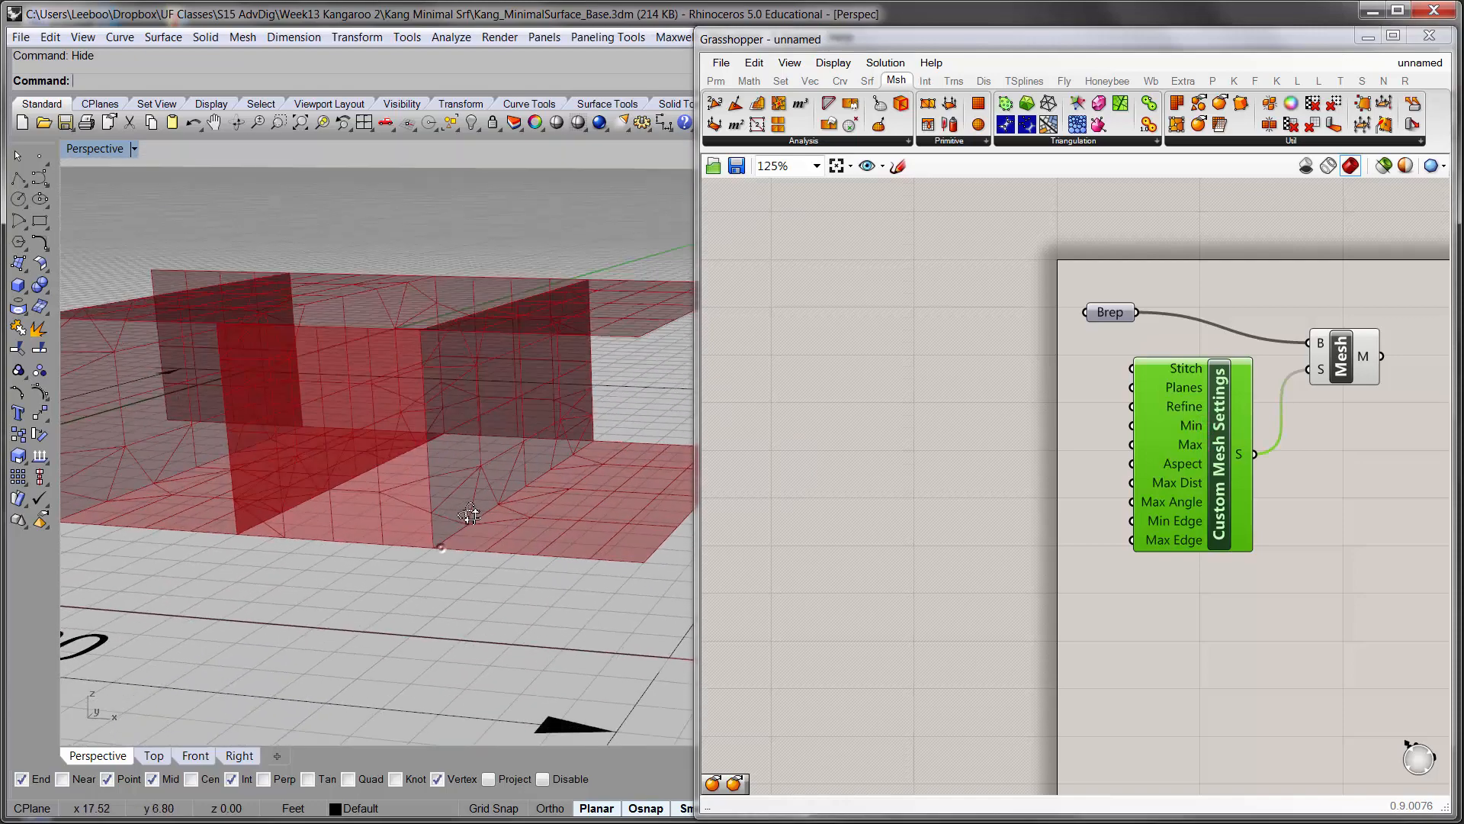
{"action": "right_click_drag", "start_coordinate": [469, 515], "coordinate": [452, 556]}
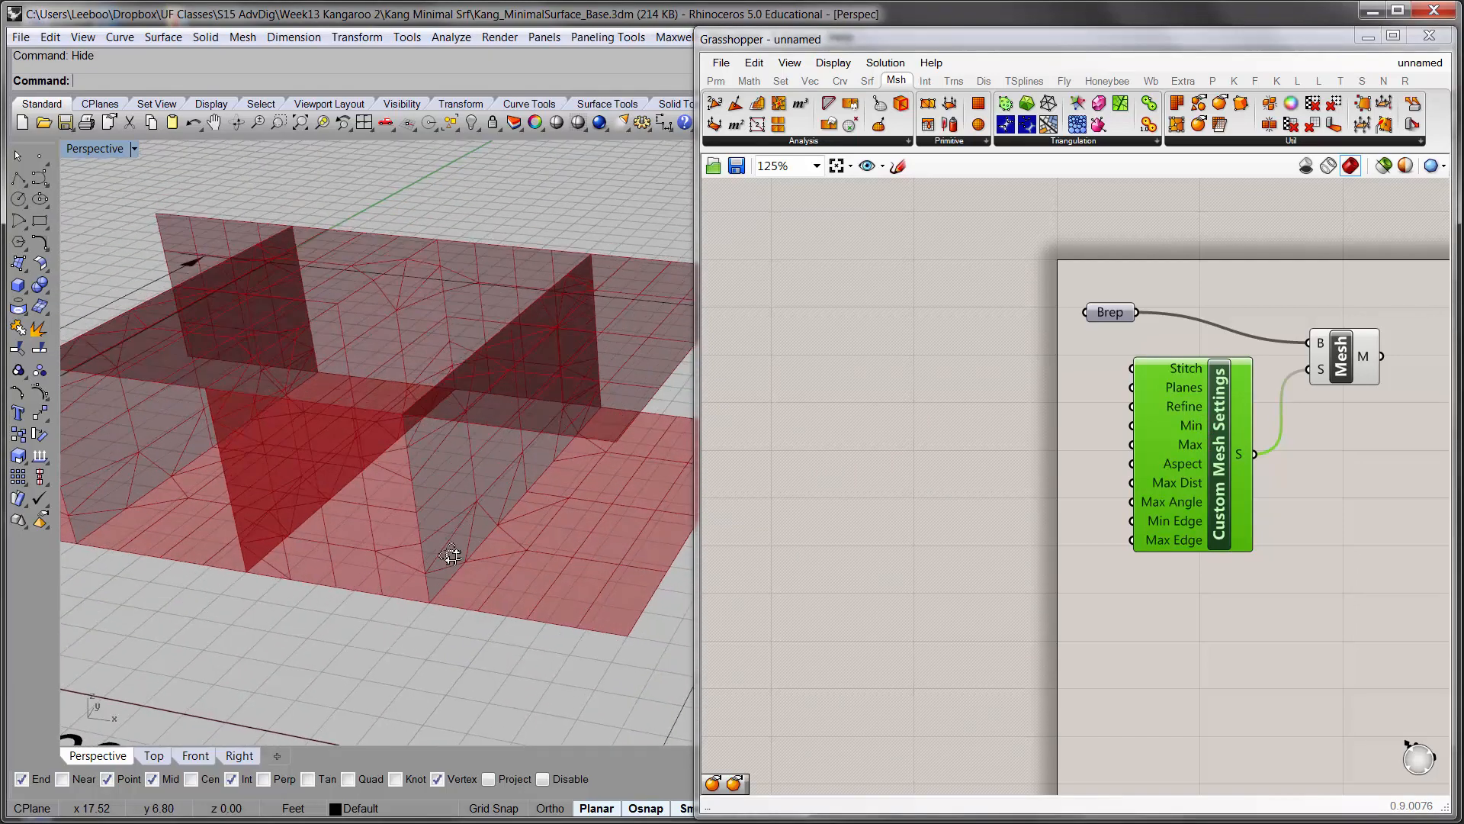
{"action": "right_click_drag", "start_coordinate": [1013, 536], "coordinate": [975, 546]}
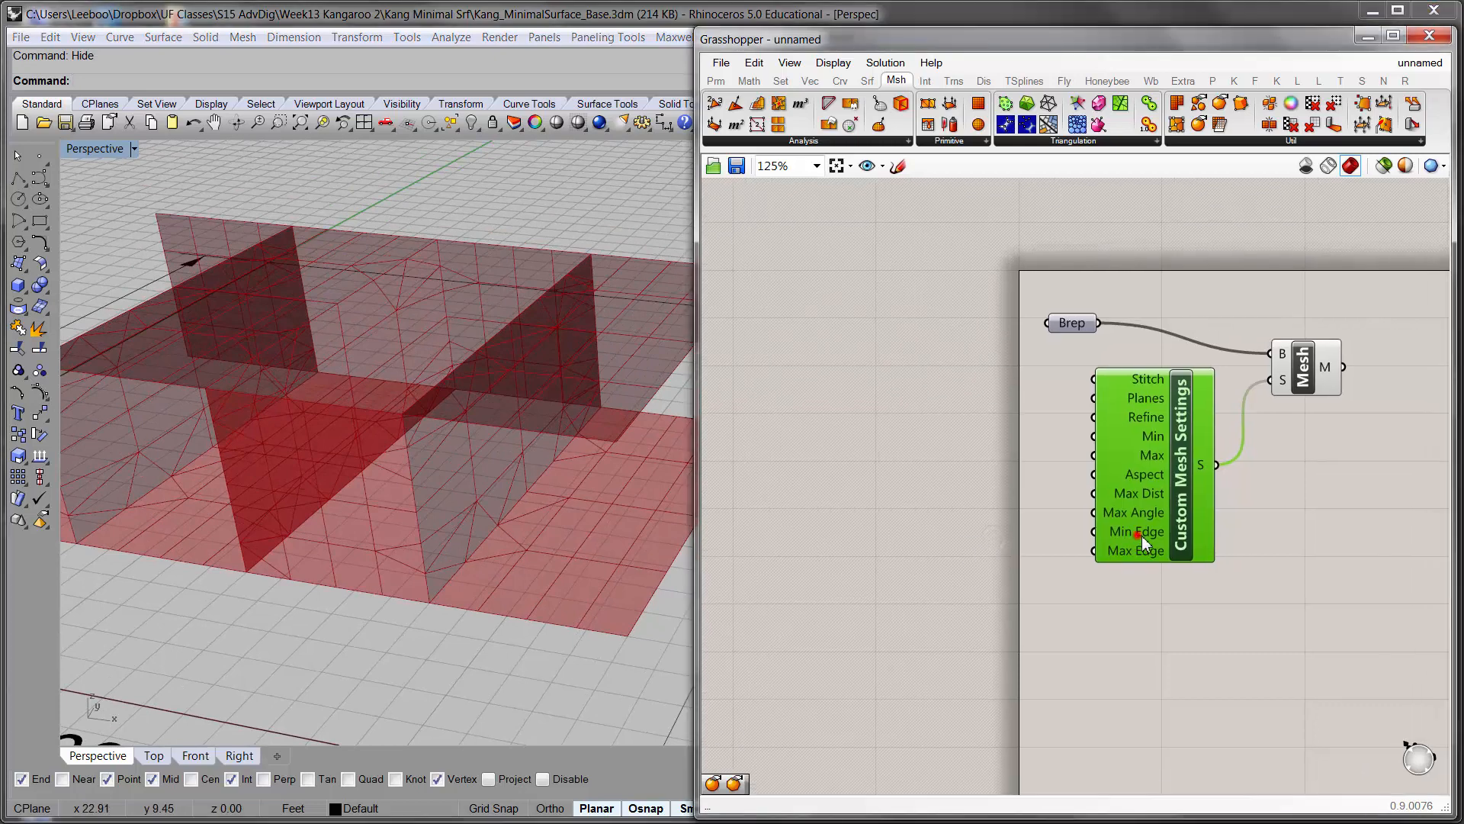
{"action": "left_click_drag", "start_coordinate": [1139, 536], "coordinate": [1146, 535]}
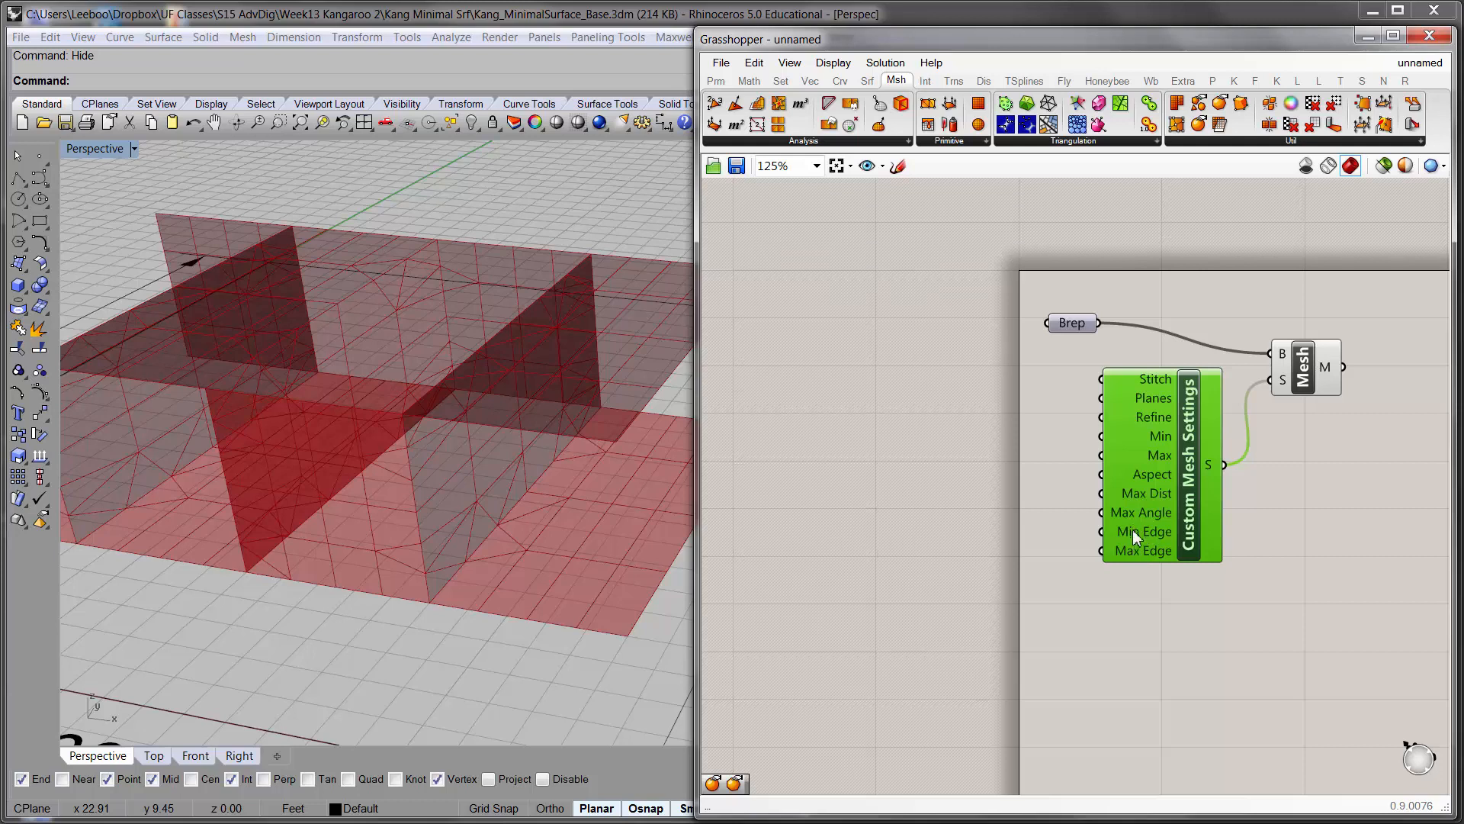
- Add a number slider ranging from 0 to 2.00 and connect it to the Min Edge and Max Edge inputs of Custom Mesh Settings
{"action": "double_click", "coordinate": [962, 543]}
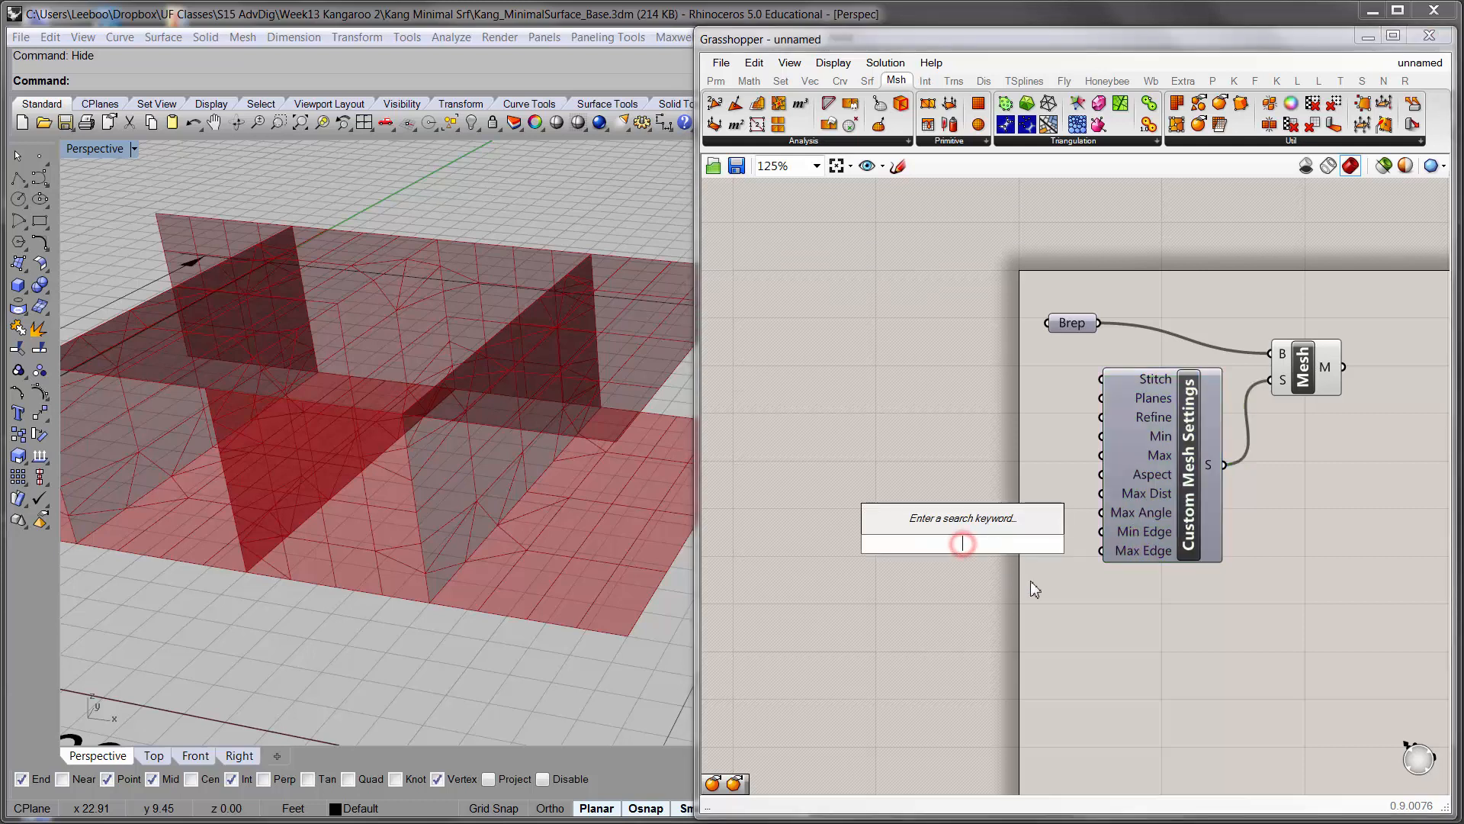
{"action": "type", "text": "0"}
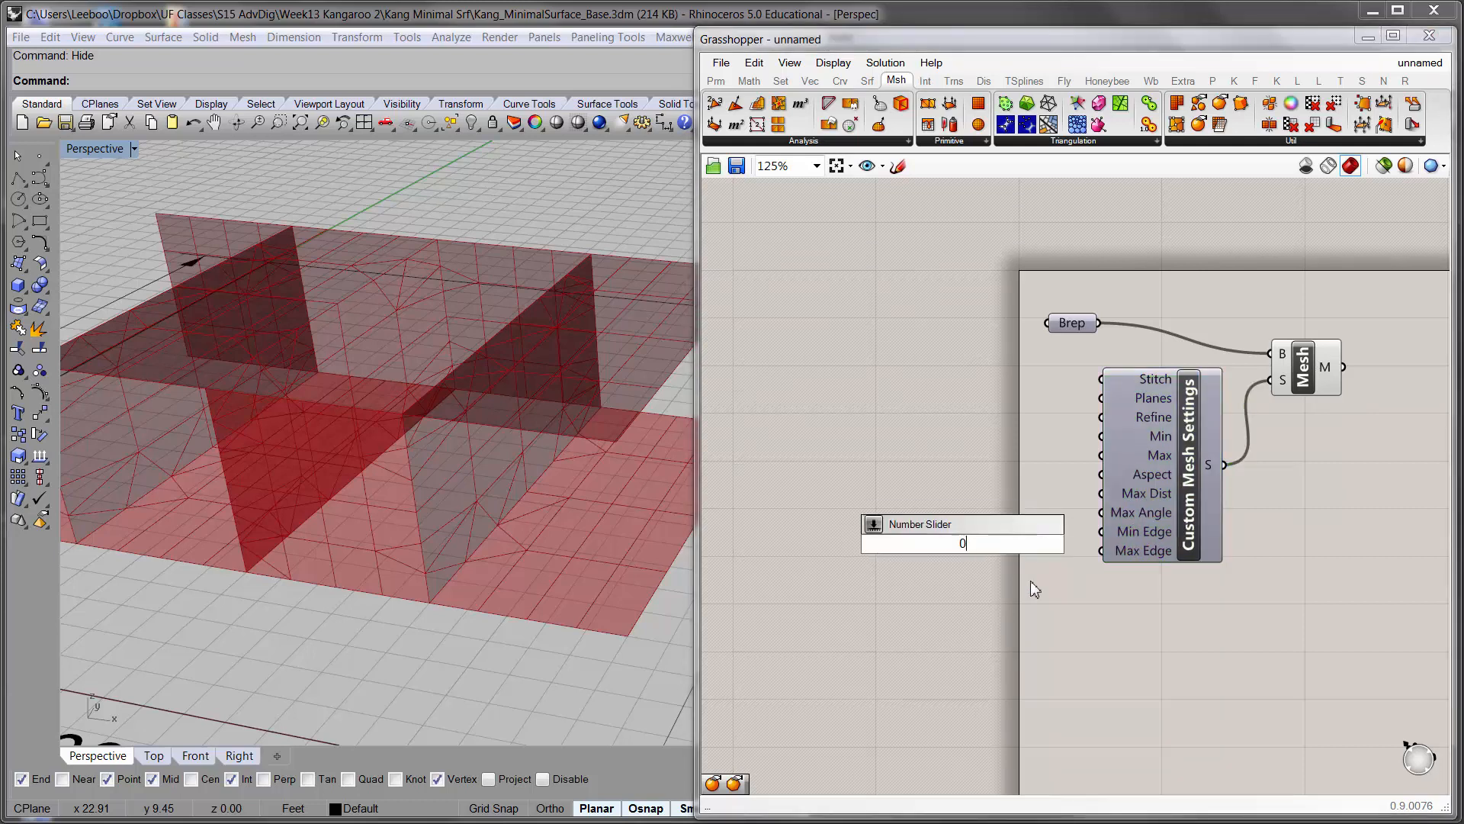
{"action": "type", "text": "<1.00"}
{"action": "key", "text": "BackSpace"}
{"action": "key", "text": "BackSpace"}
{"action": "key", "text": "BackSpace"}
{"action": "key", "text": "BackSpace"}
{"action": "type", "text": "2.00"}
{"action": "key", "text": "Return"}
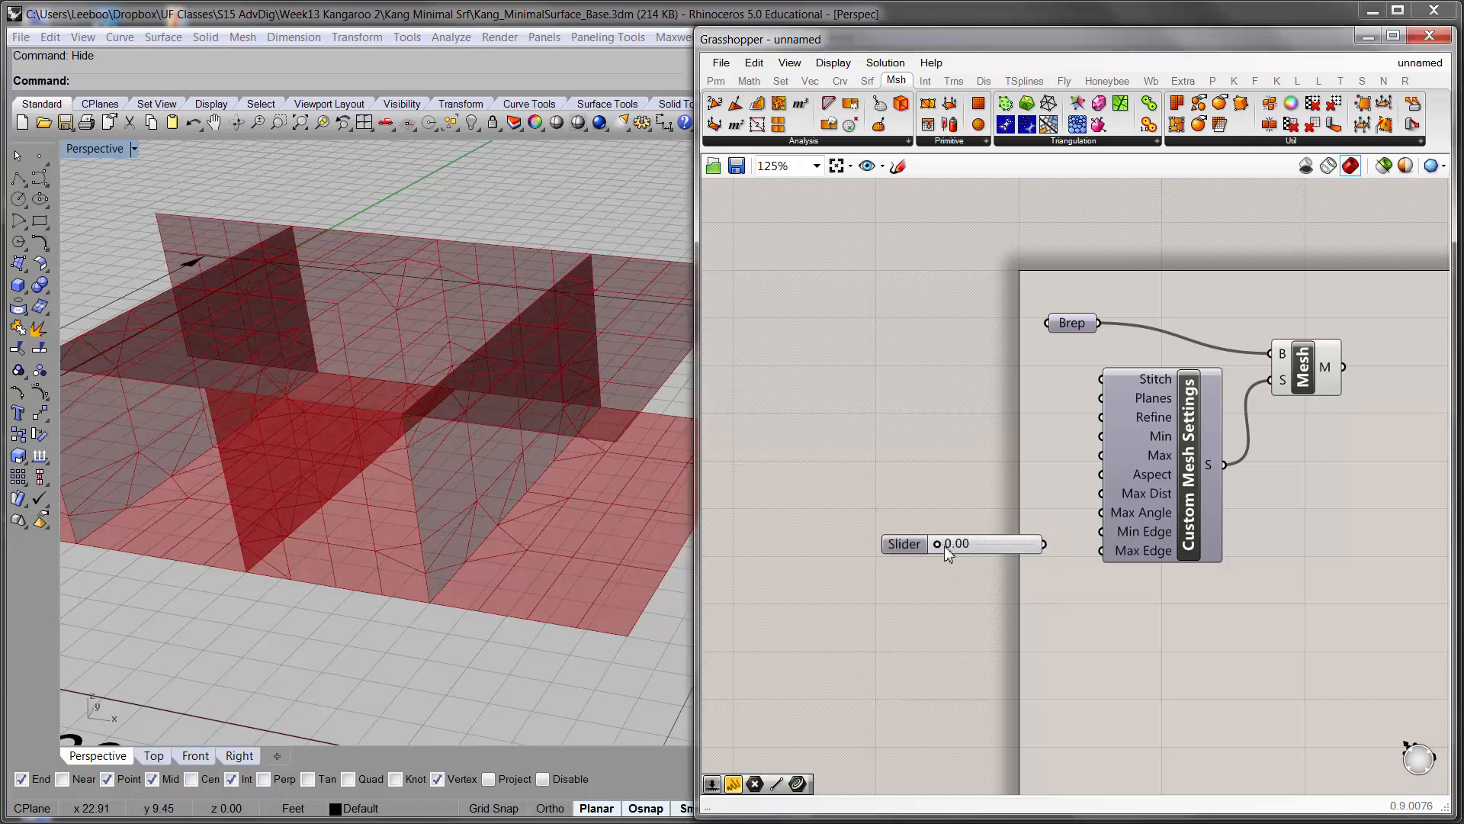
{"action": "left_click_drag", "start_coordinate": [965, 550], "coordinate": [1068, 545]}
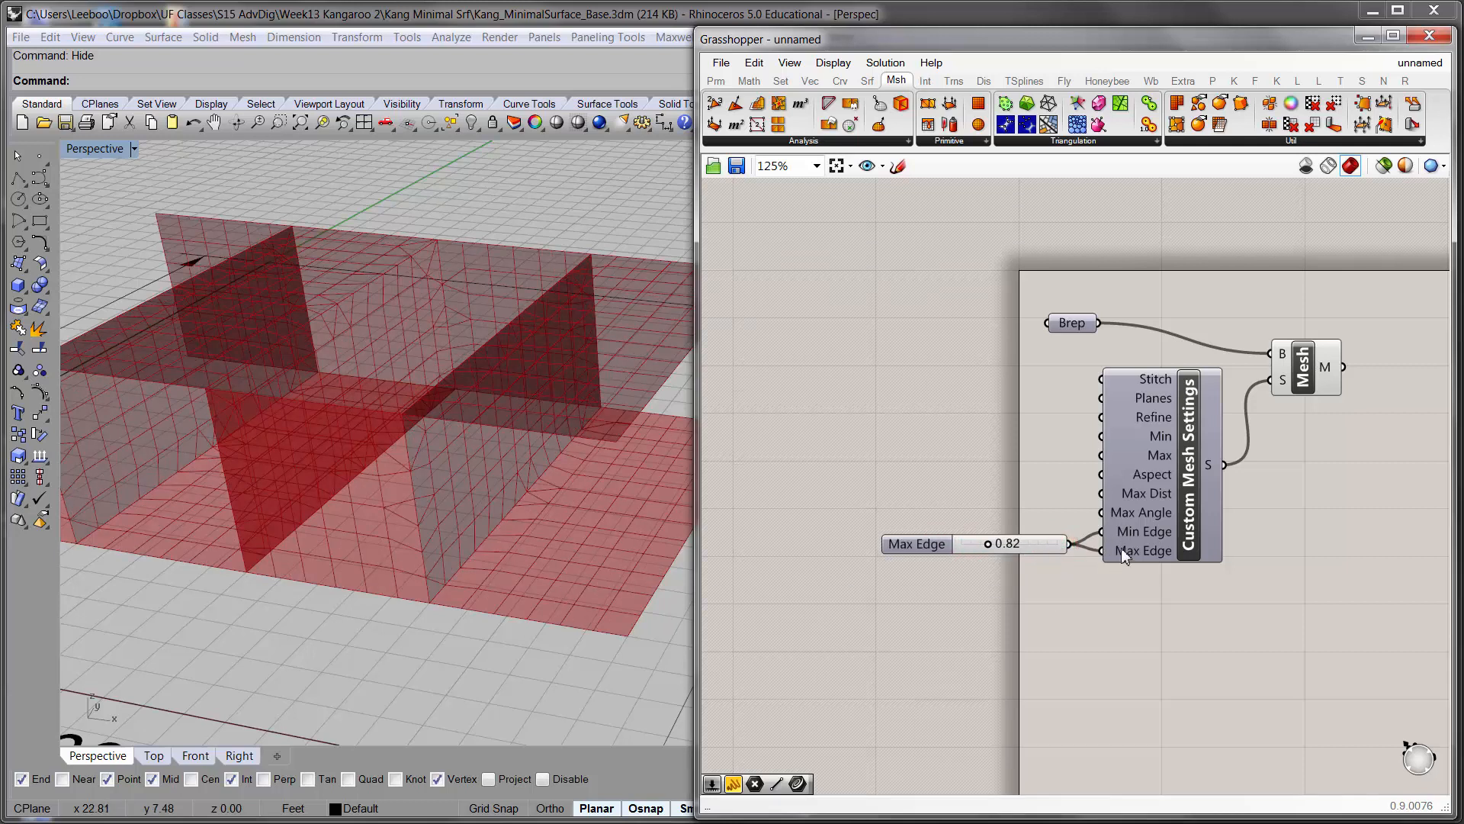
{"action": "left_click_drag", "start_coordinate": [1016, 555], "coordinate": [1005, 556]}
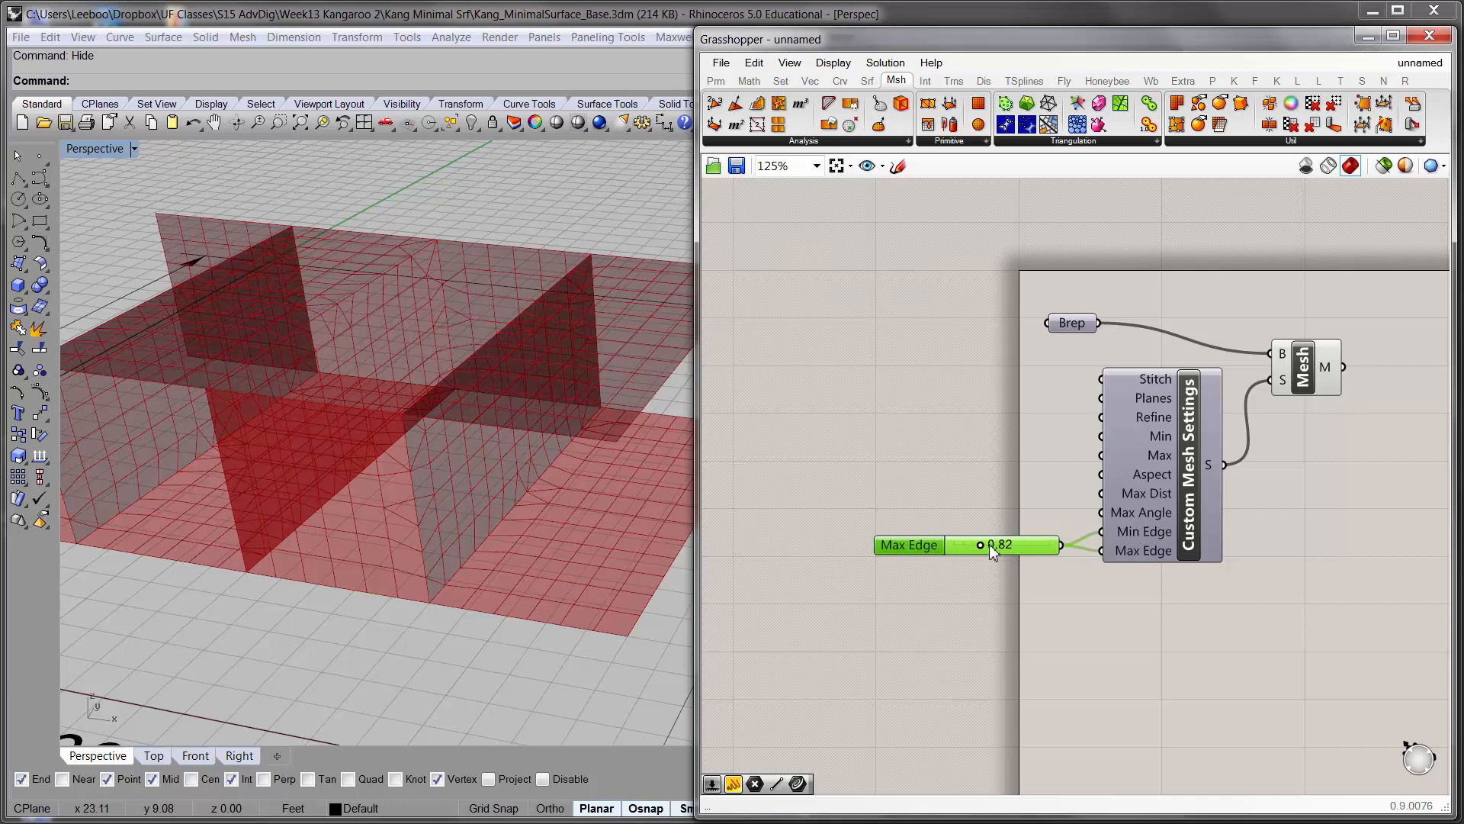
- Try edge lengths of 0.51 and 0.70 on the Max Edge slider and inspect the mesh density up close
{"action": "mouse_move", "coordinate": [983, 548]}
{"action": "left_mouse_down"}
{"action": "mouse_move", "coordinate": [1052, 555]}
{"action": "mouse_move", "coordinate": [958, 549]}
{"action": "mouse_move", "coordinate": [973, 549]}
{"action": "left_mouse_up"}
{"action": "scroll", "coordinate": [488, 607], "scroll_direction": "up", "scroll_amount": 5}
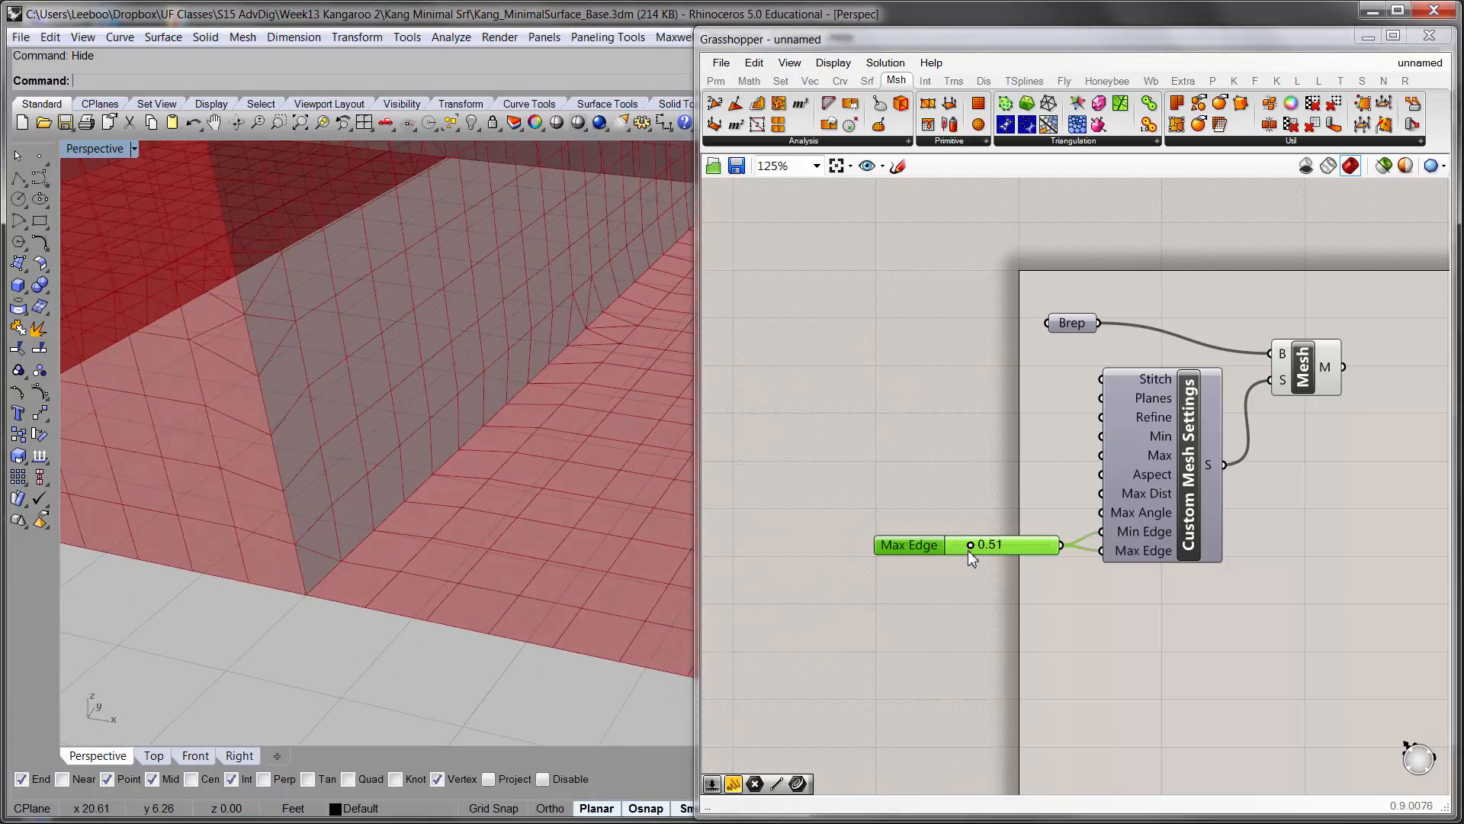
{"action": "left_click_drag", "start_coordinate": [969, 551], "coordinate": [978, 548]}
{"action": "scroll", "coordinate": [511, 538], "scroll_direction": "down", "scroll_amount": 5}
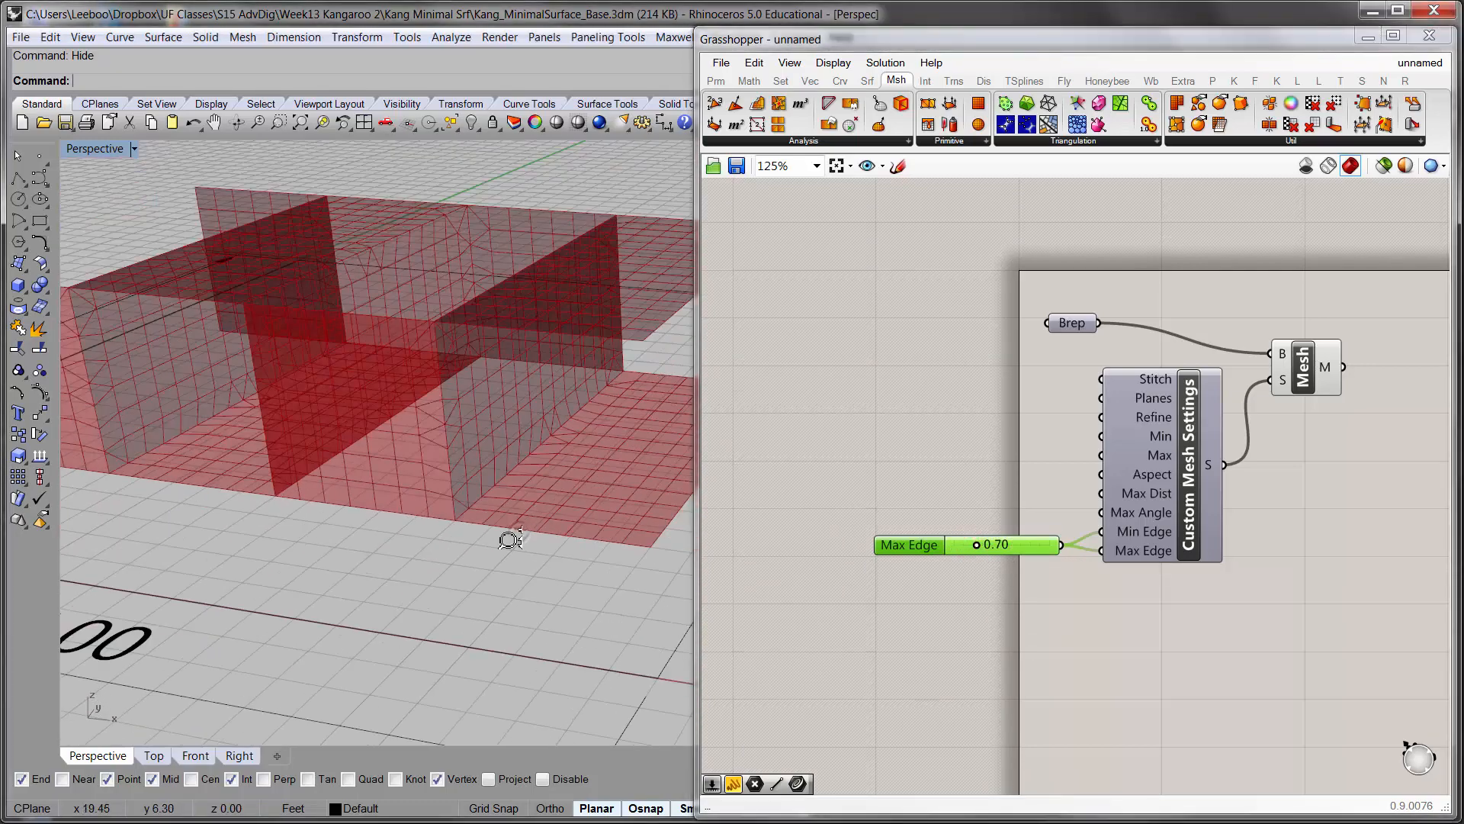
{"action": "scroll", "coordinate": [526, 504], "scroll_direction": "down", "scroll_amount": 3}
{"action": "right_click_drag", "start_coordinate": [542, 476], "coordinate": [553, 511]}
{"action": "scroll", "coordinate": [557, 525], "scroll_direction": "up", "scroll_amount": 5}
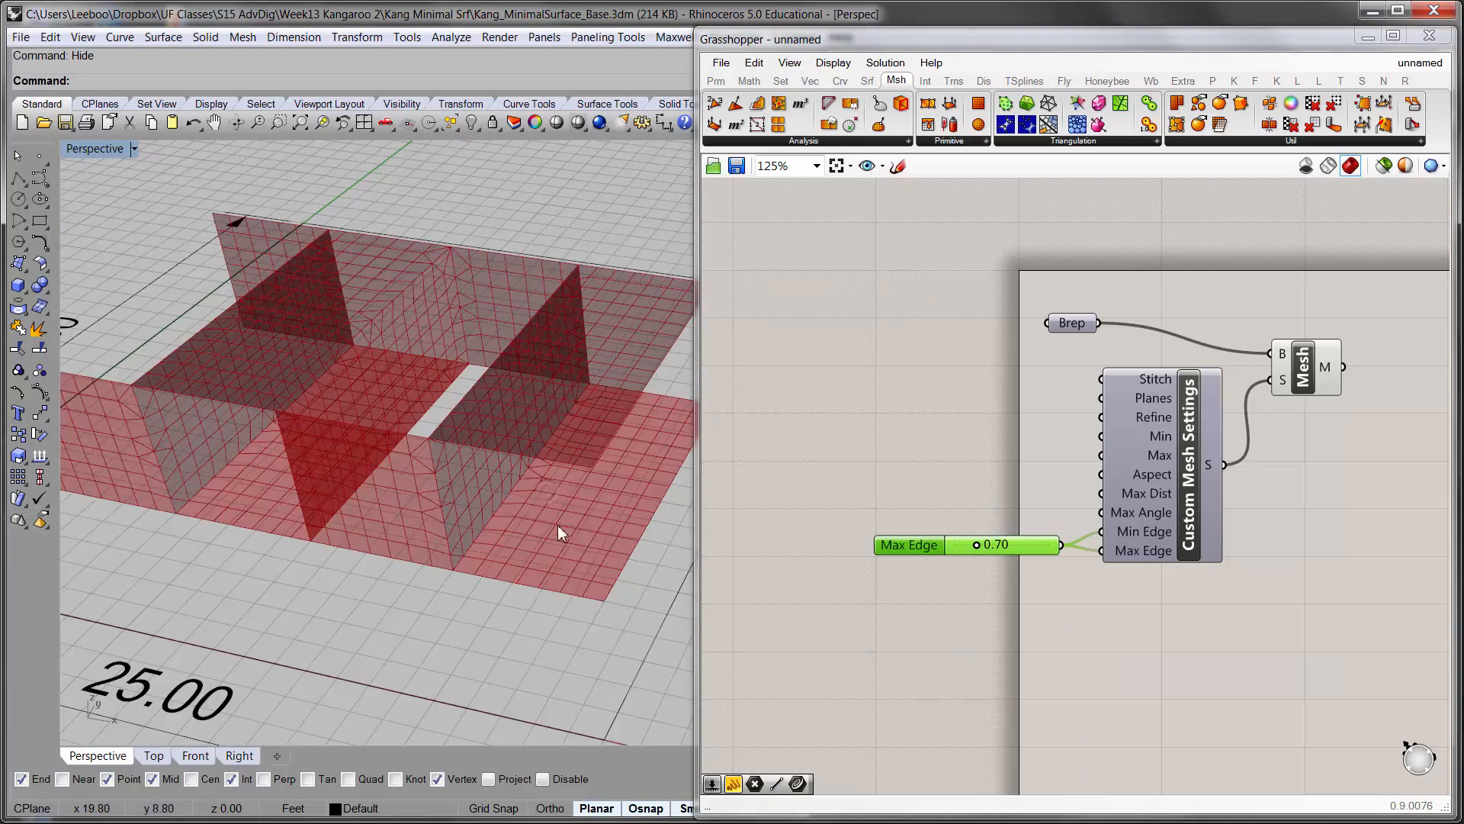
{"action": "scroll", "coordinate": [574, 516], "scroll_direction": "up", "scroll_amount": 3}
{"action": "scroll", "coordinate": [592, 514], "scroll_direction": "down", "scroll_amount": 2}
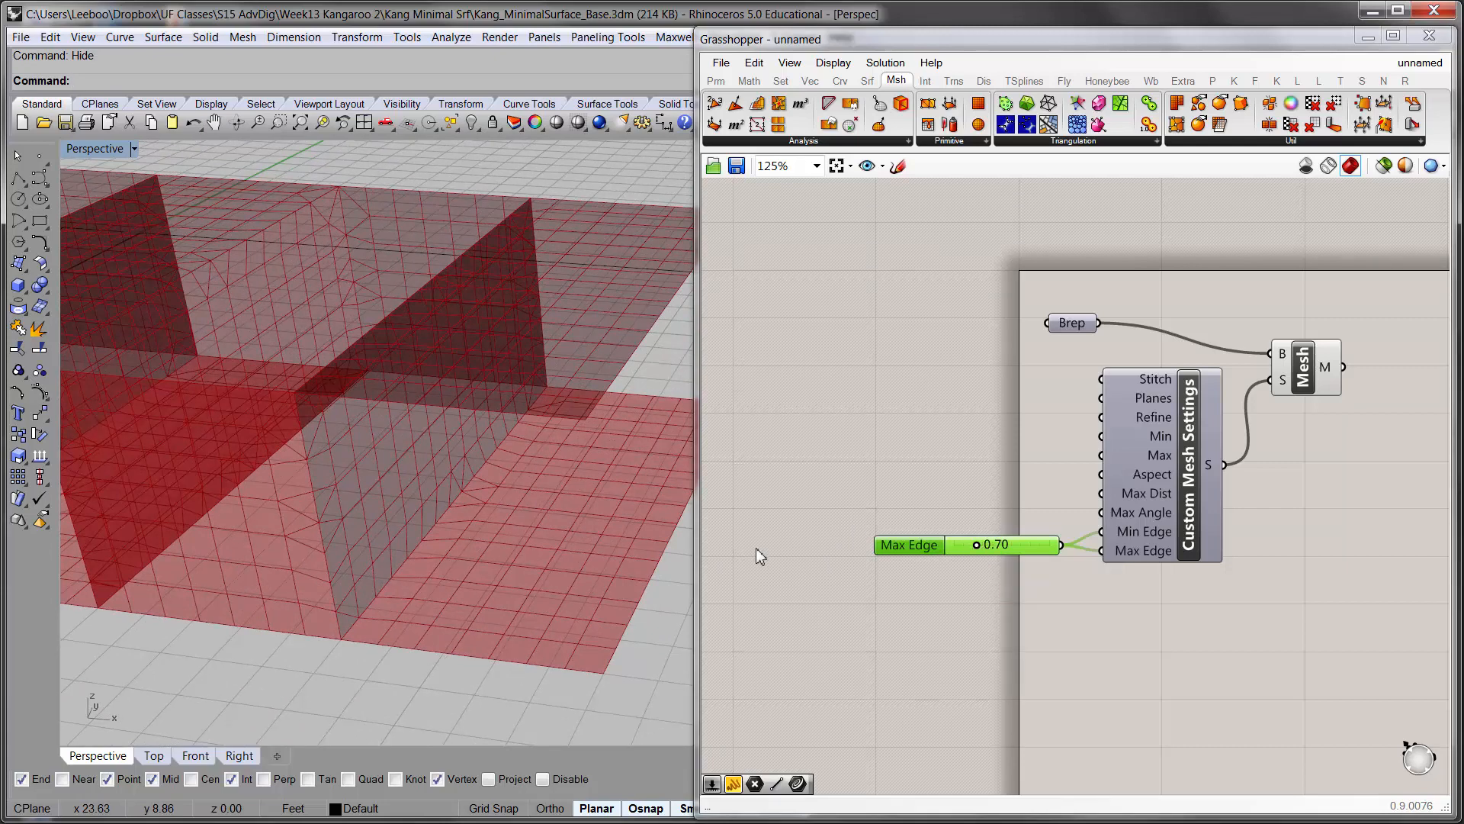
- Set the Max Edge slider to 1
{"action": "double_click", "coordinate": [975, 546]}
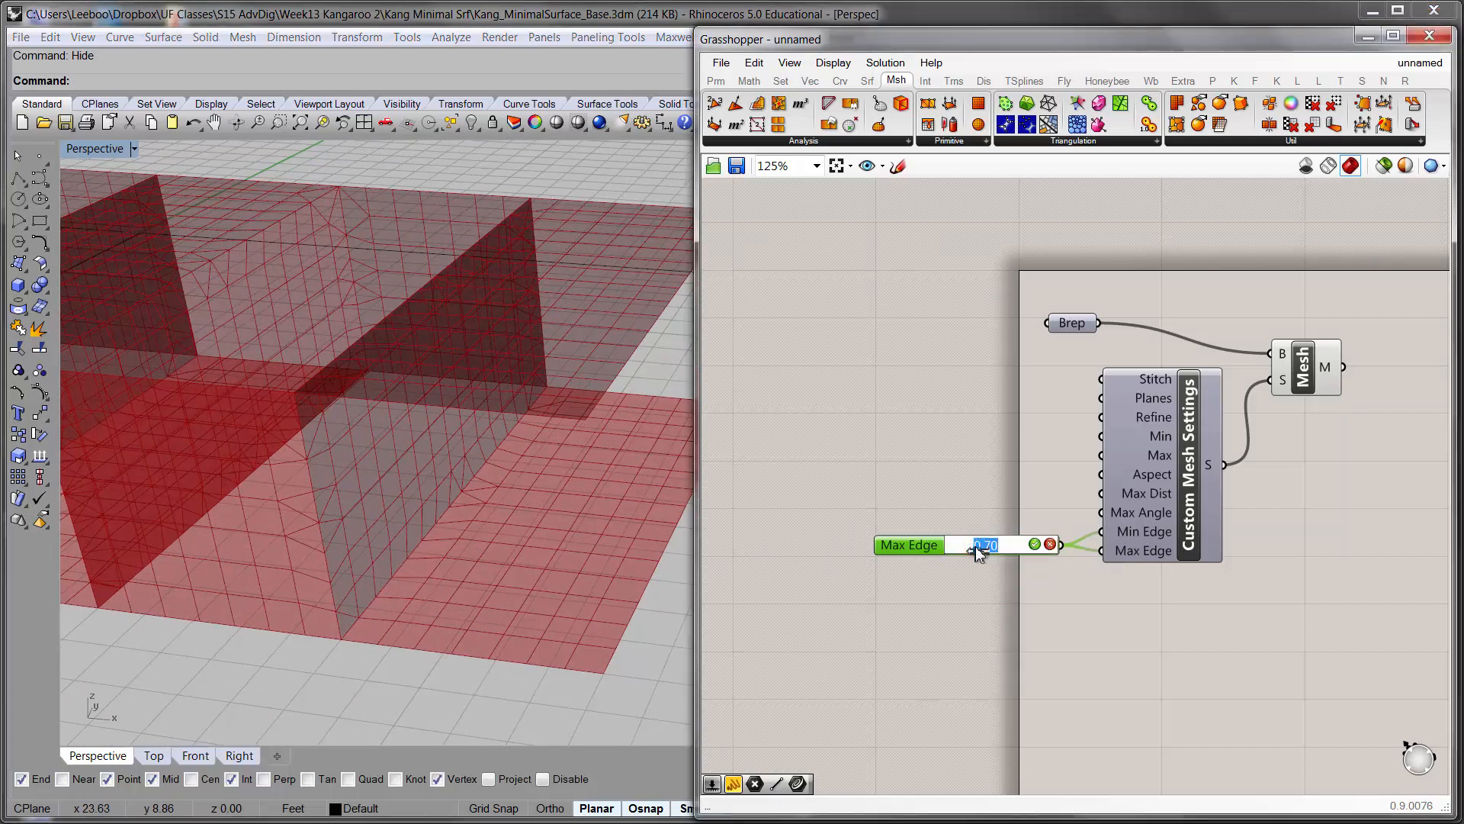
{"action": "type", "text": "1"}
{"action": "key", "text": "Return"}
{"action": "left_click", "coordinate": [1073, 617]}
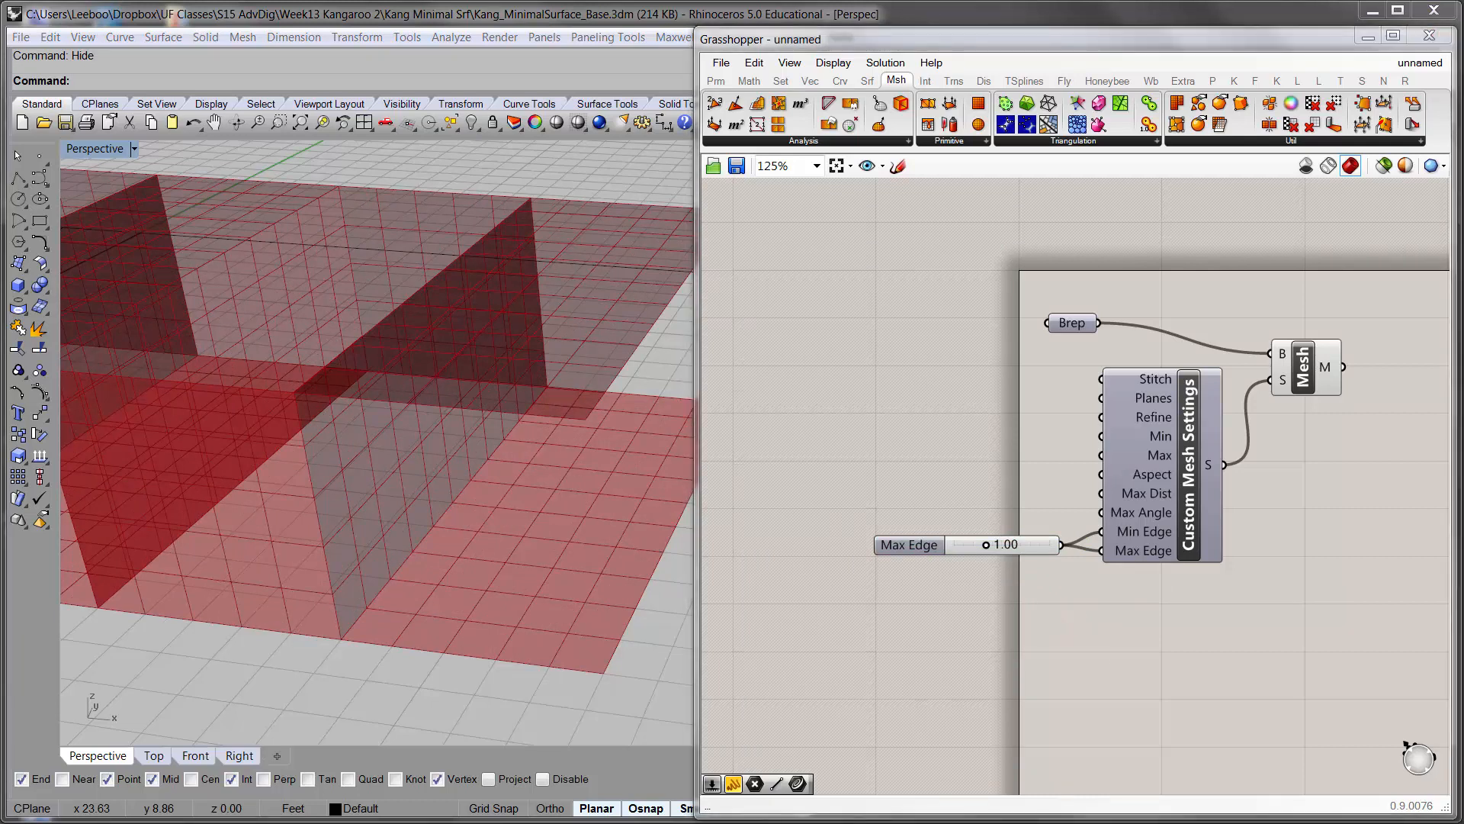
{"action": "left_click", "coordinate": [1259, 750]}
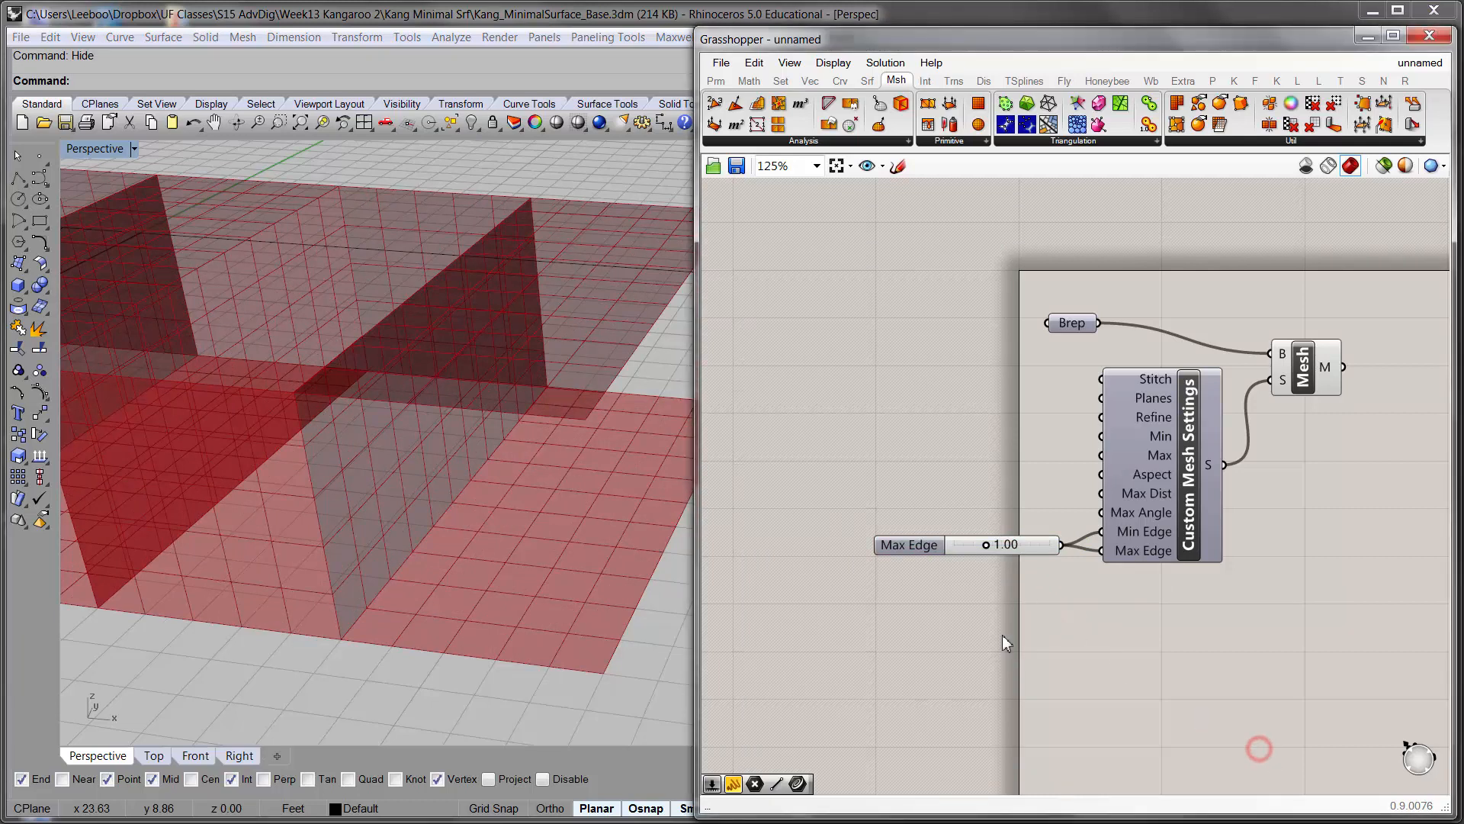
- Widen the Grasshopper window and add a Weaverbird's Join Meshes and Weld component beside Mesh Brep
{"action": "right_click_drag", "start_coordinate": [1034, 607], "coordinate": [935, 652]}
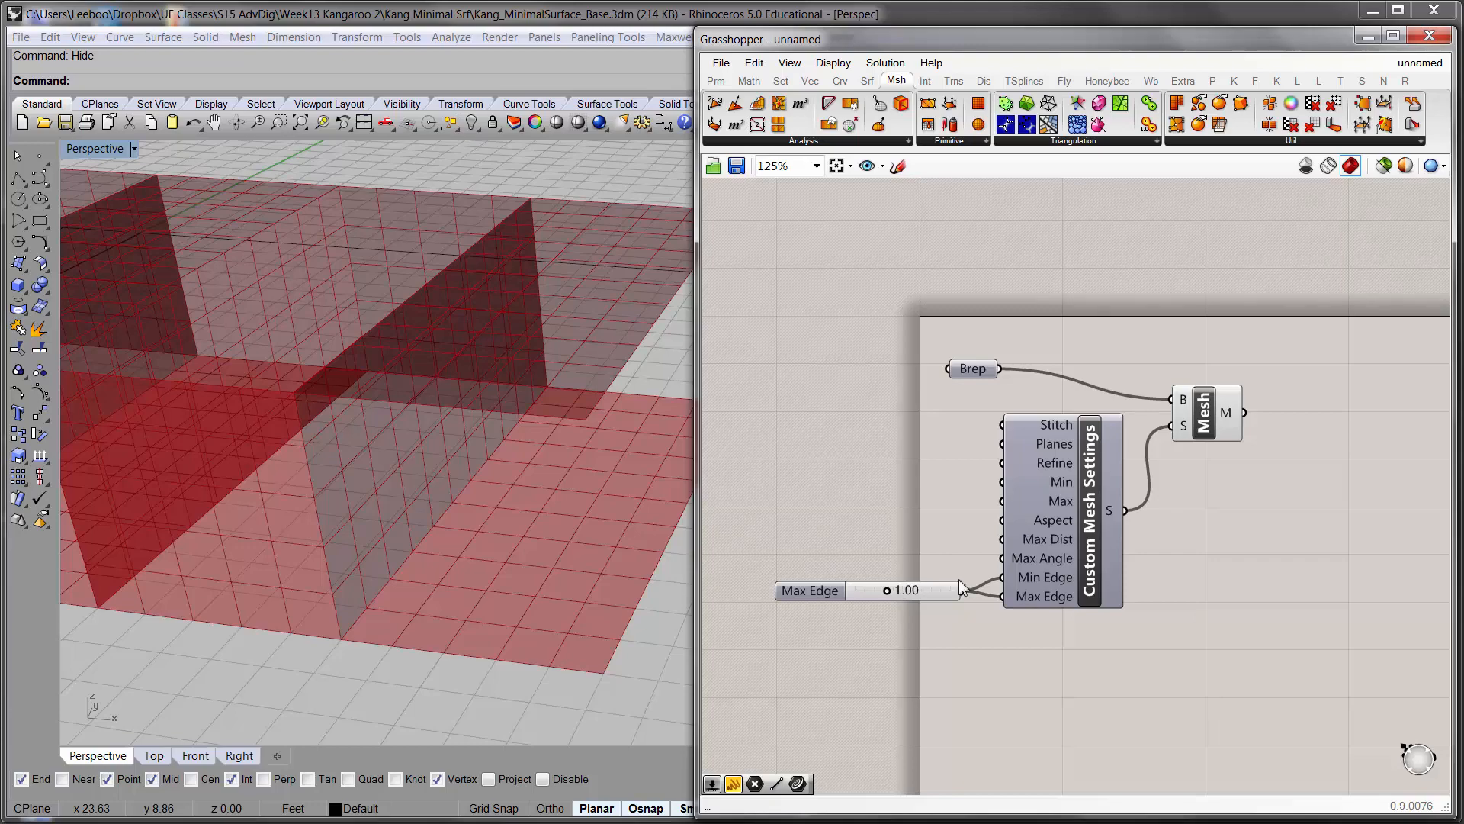
{"action": "right_click_drag", "start_coordinate": [1139, 530], "coordinate": [1128, 556]}
{"action": "scroll", "coordinate": [499, 488], "scroll_direction": "down", "scroll_amount": 3}
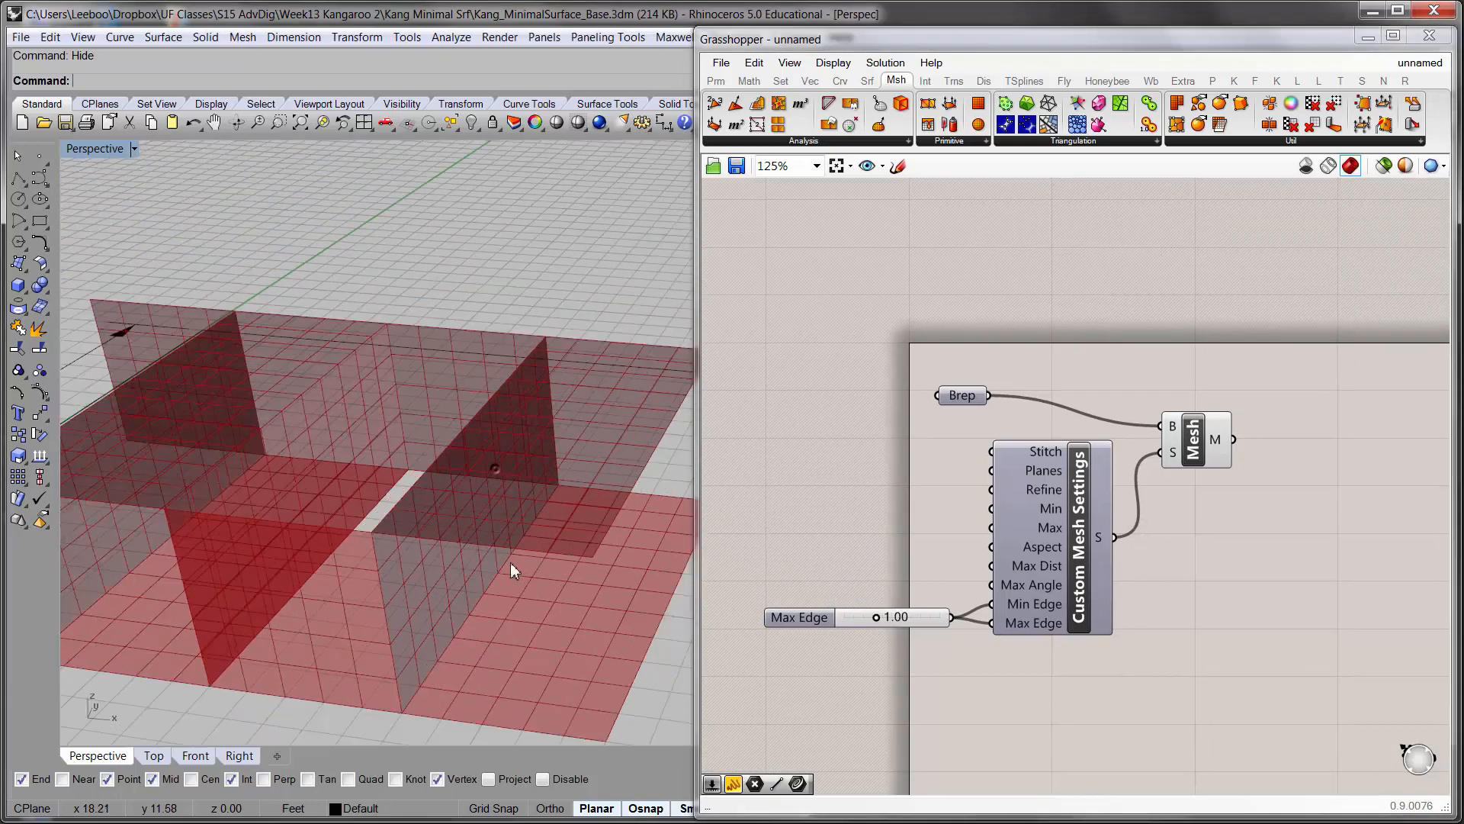
{"action": "right_click_drag", "start_coordinate": [458, 526], "coordinate": [349, 547]}
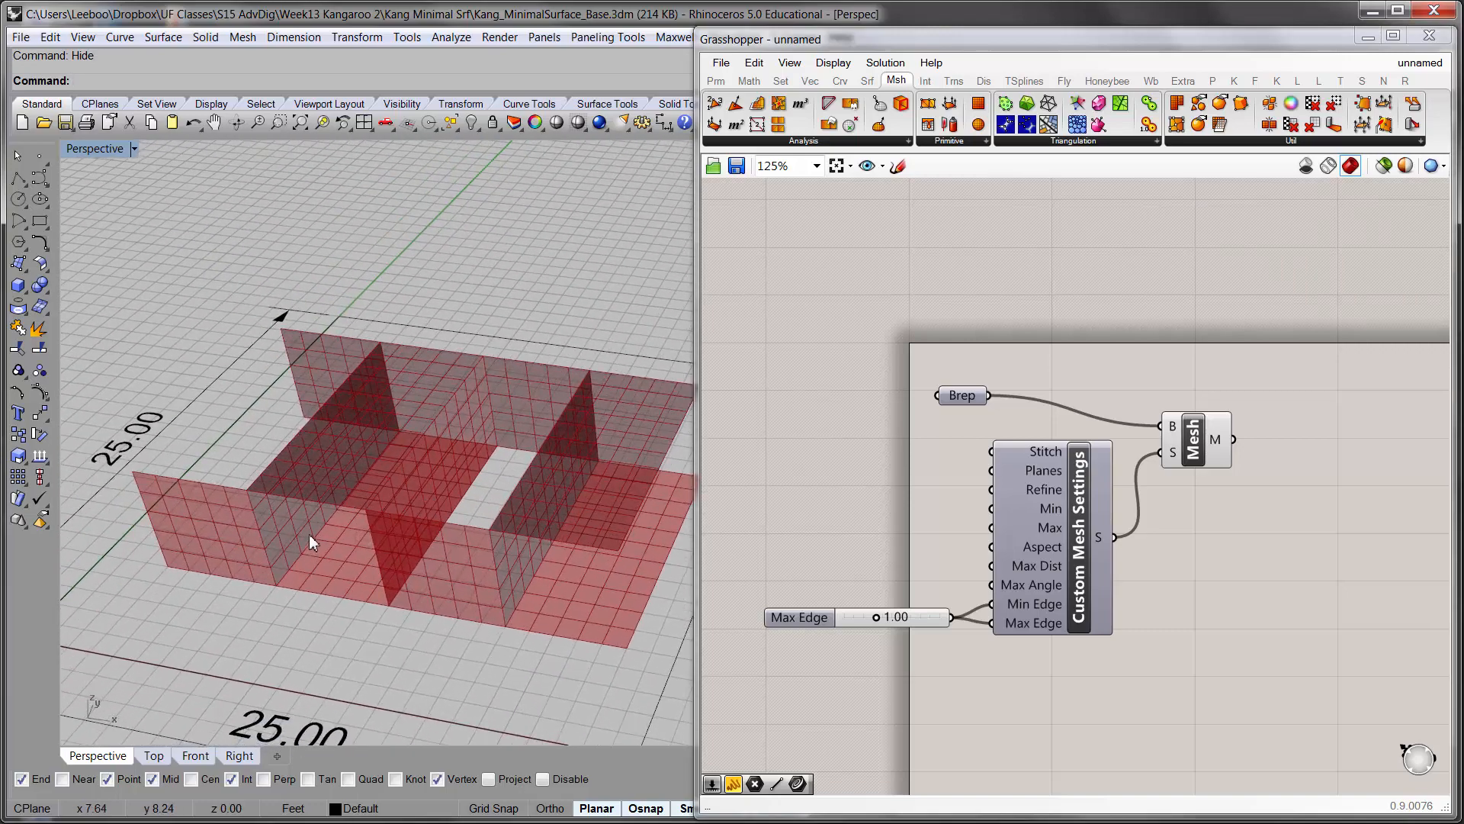
{"action": "right_click_drag", "start_coordinate": [1376, 673], "coordinate": [1200, 607]}
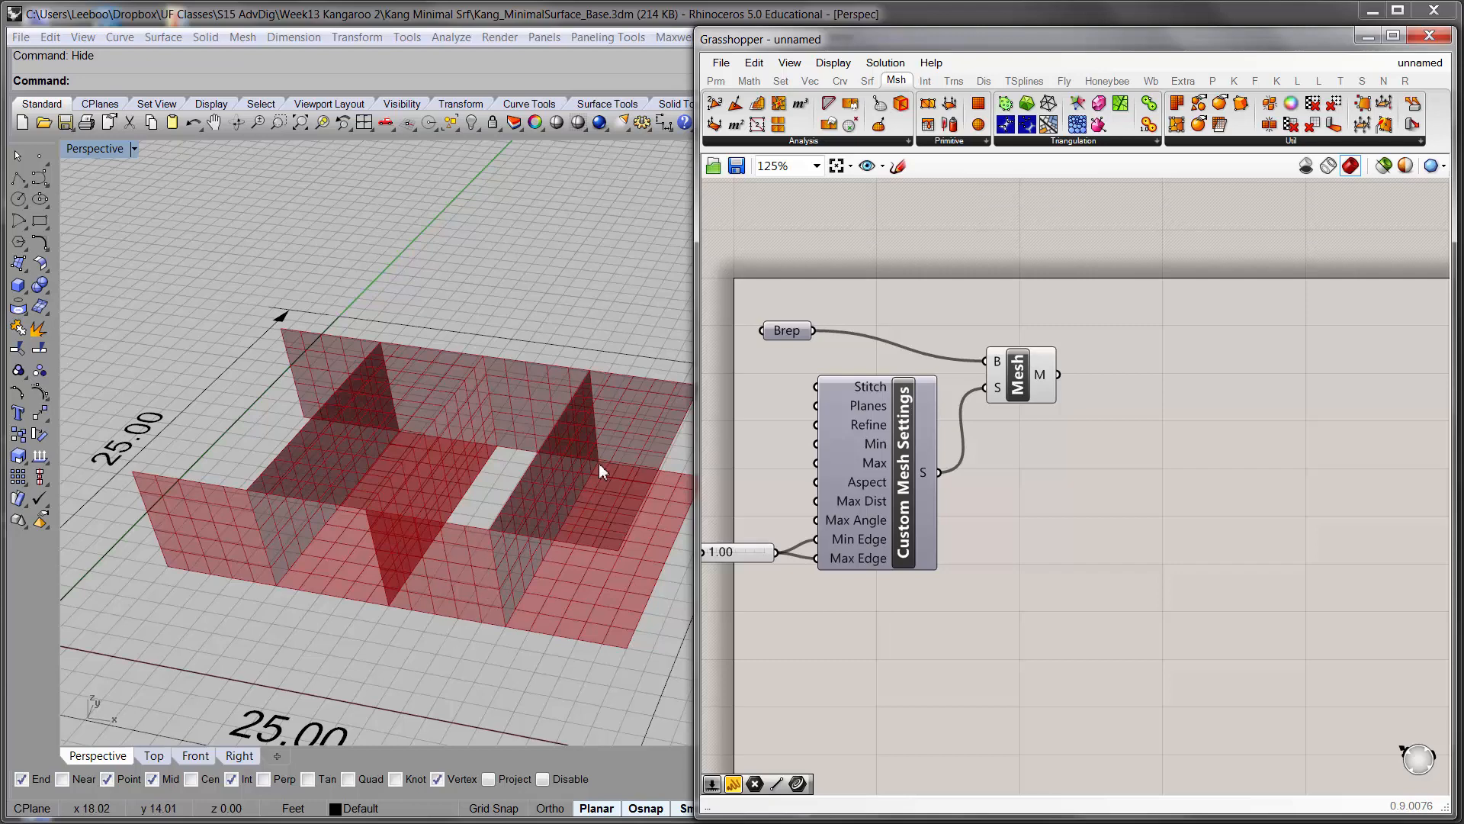
{"action": "right_click_drag", "start_coordinate": [532, 528], "coordinate": [497, 540]}
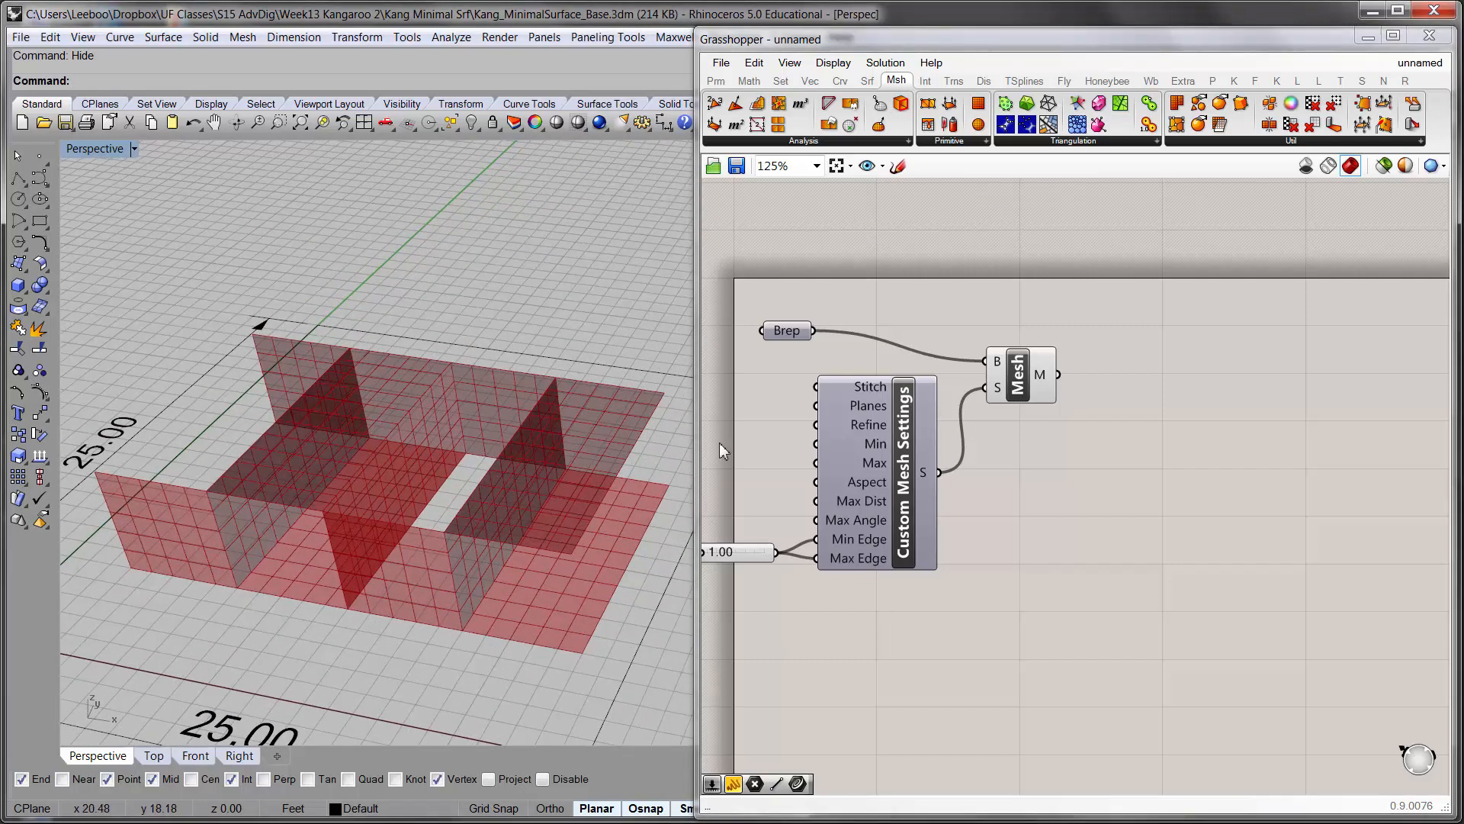
{"action": "left_click_drag", "start_coordinate": [700, 322], "coordinate": [670, 322]}
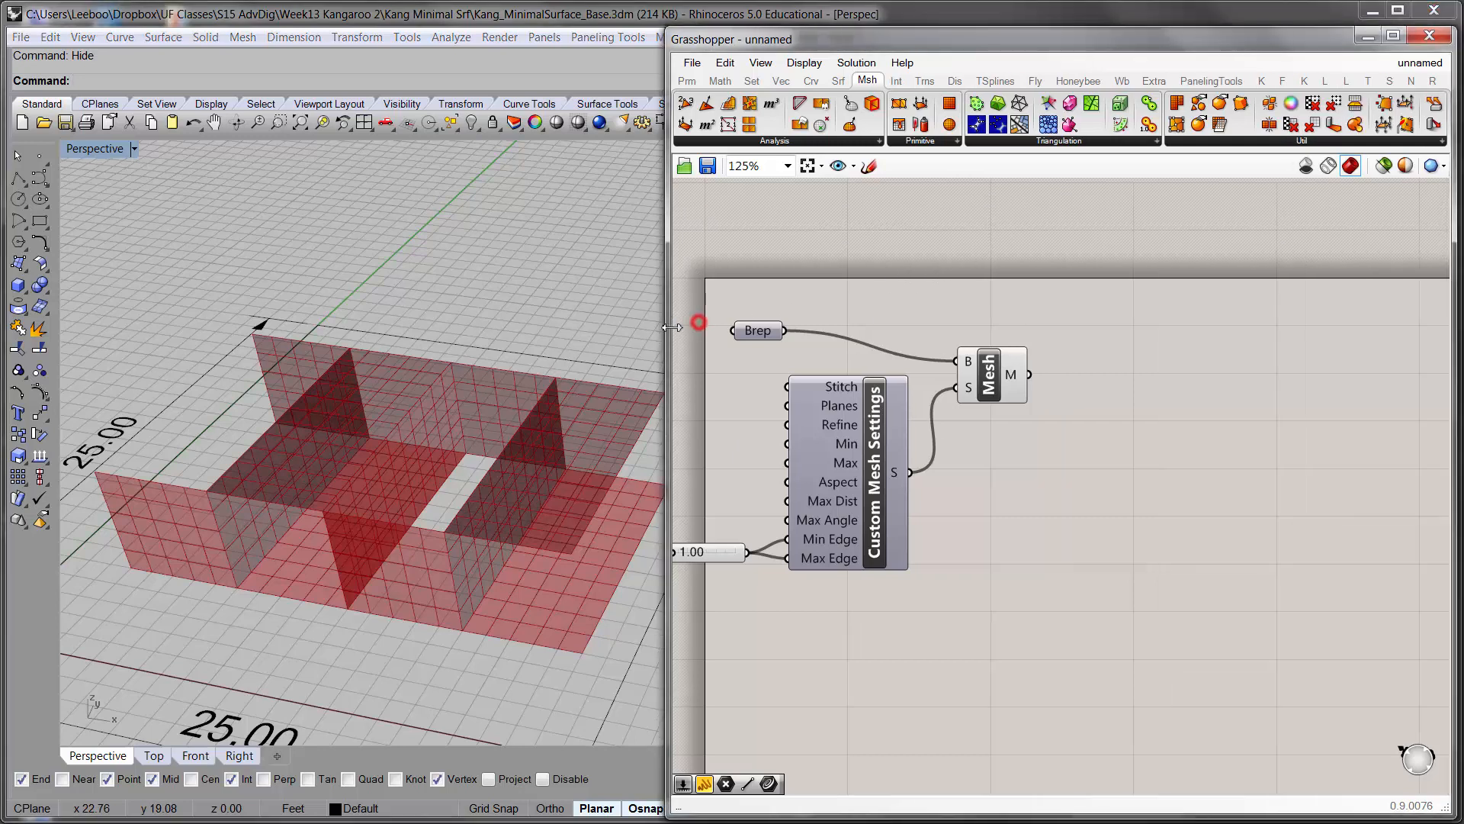
{"action": "left_click", "coordinate": [1048, 288]}
{"action": "left_click", "coordinate": [1122, 80]}
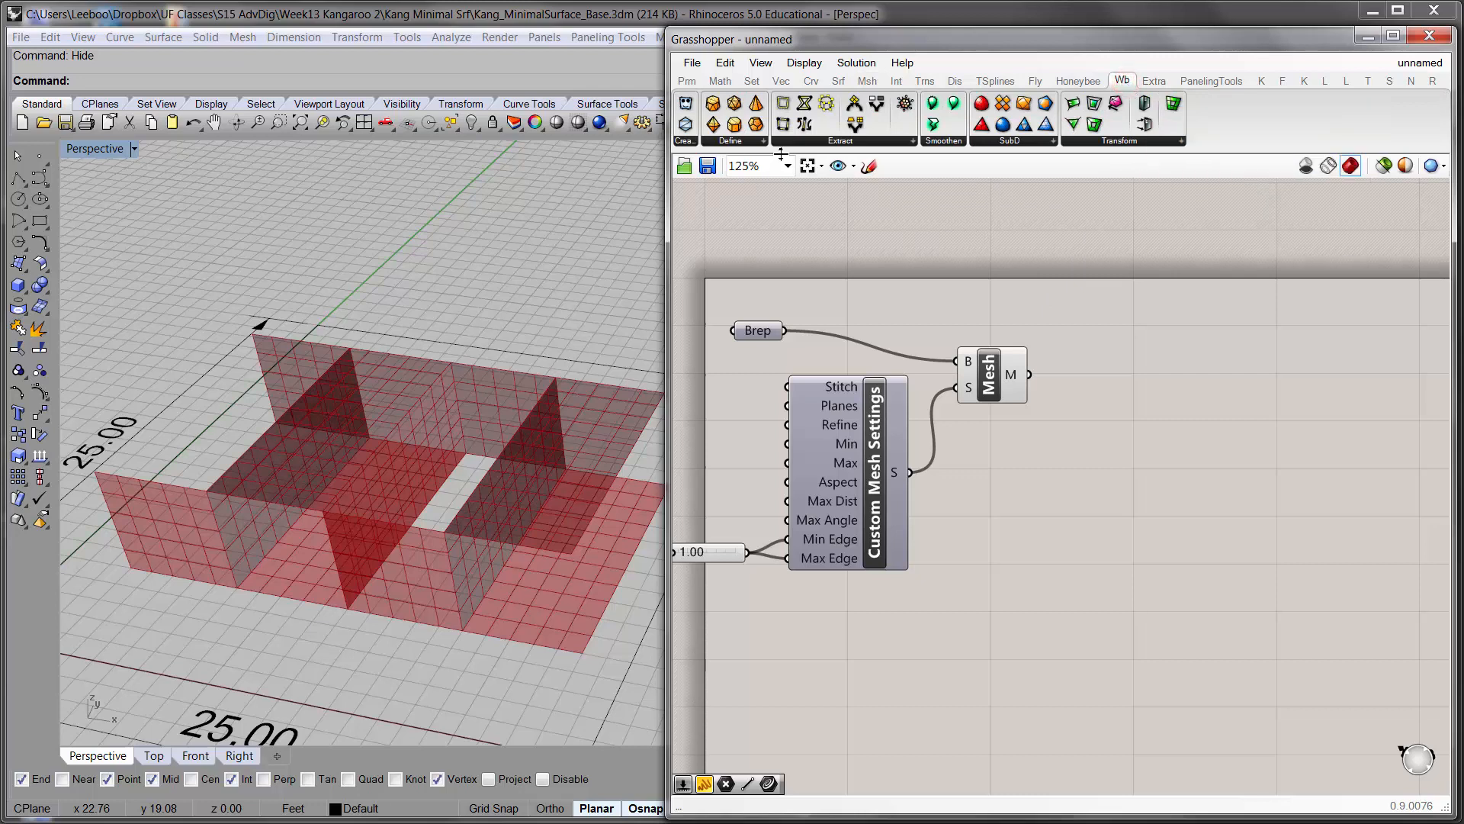
{"action": "left_click", "coordinate": [900, 141]}
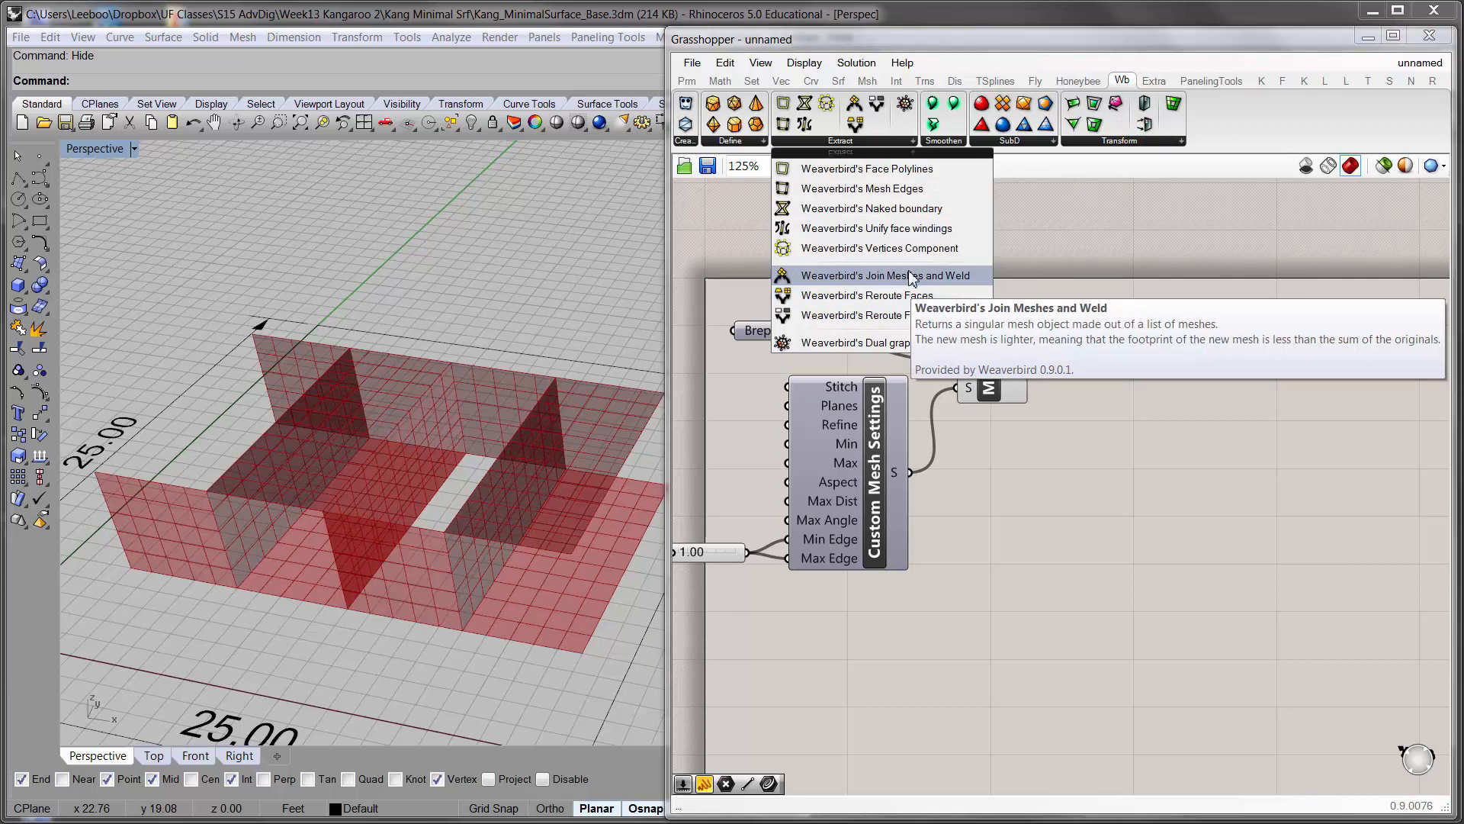
{"action": "left_click", "coordinate": [912, 279]}
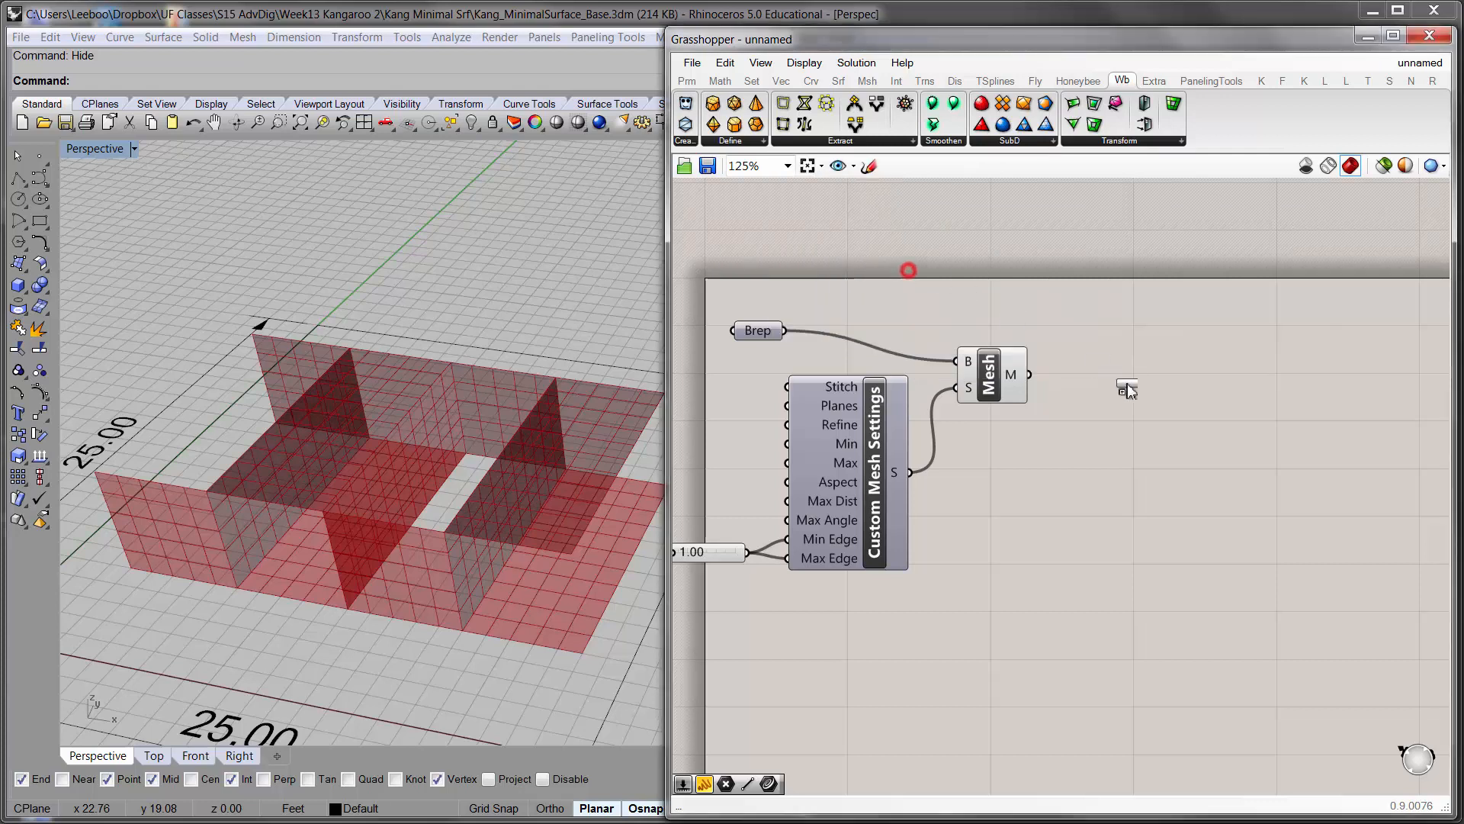
{"action": "left_click", "coordinate": [1174, 404]}
- Add a panel above wbJoin and connect the Mesh Brep output to it
{"action": "left_click", "coordinate": [690, 77]}
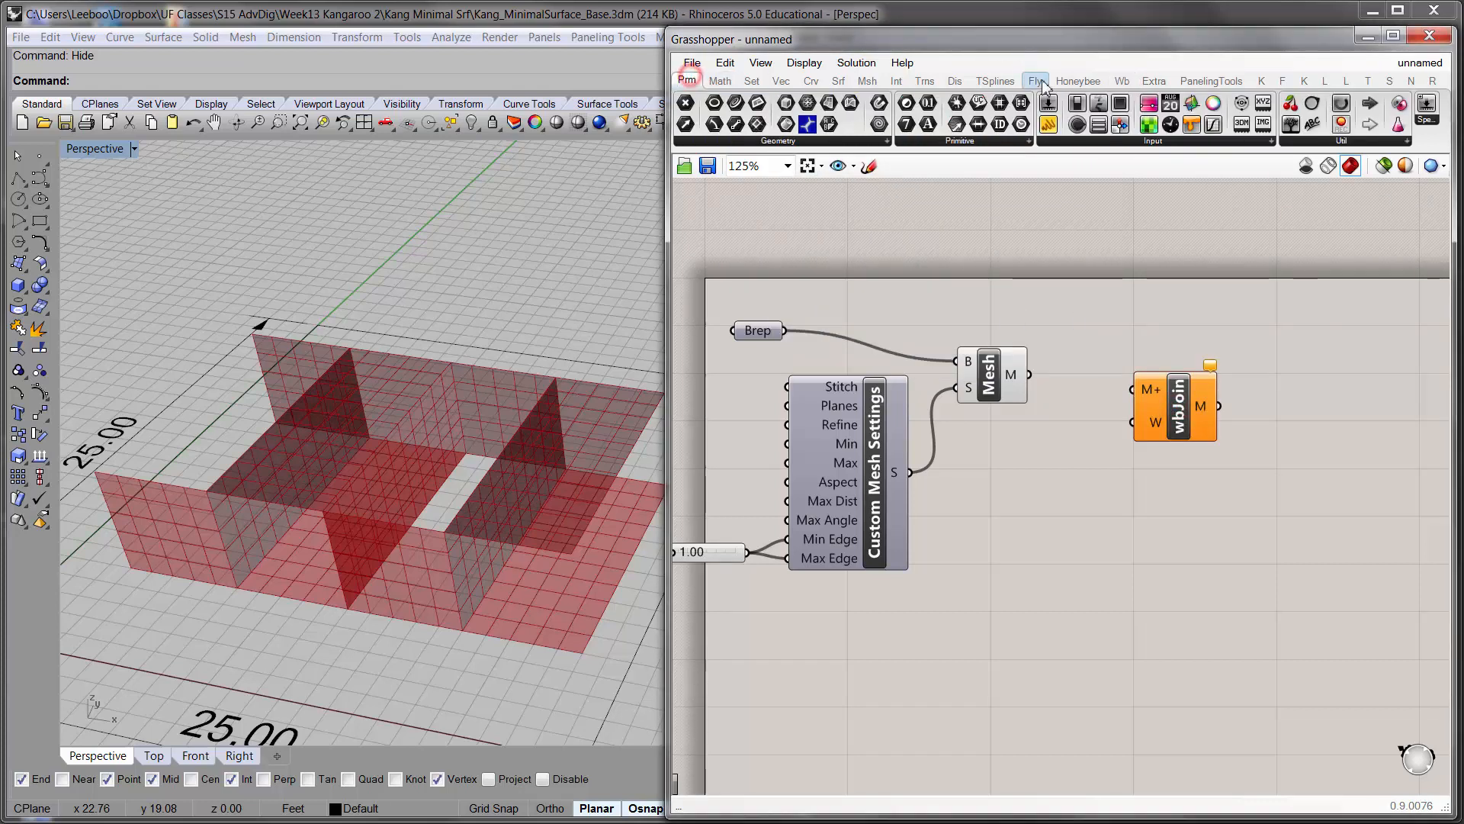
{"action": "left_click", "coordinate": [1049, 124]}
{"action": "left_click", "coordinate": [1174, 270]}
{"action": "right_click_drag", "start_coordinate": [1109, 297], "coordinate": [959, 351]}
{"action": "left_click_drag", "start_coordinate": [997, 339], "coordinate": [1026, 340]}
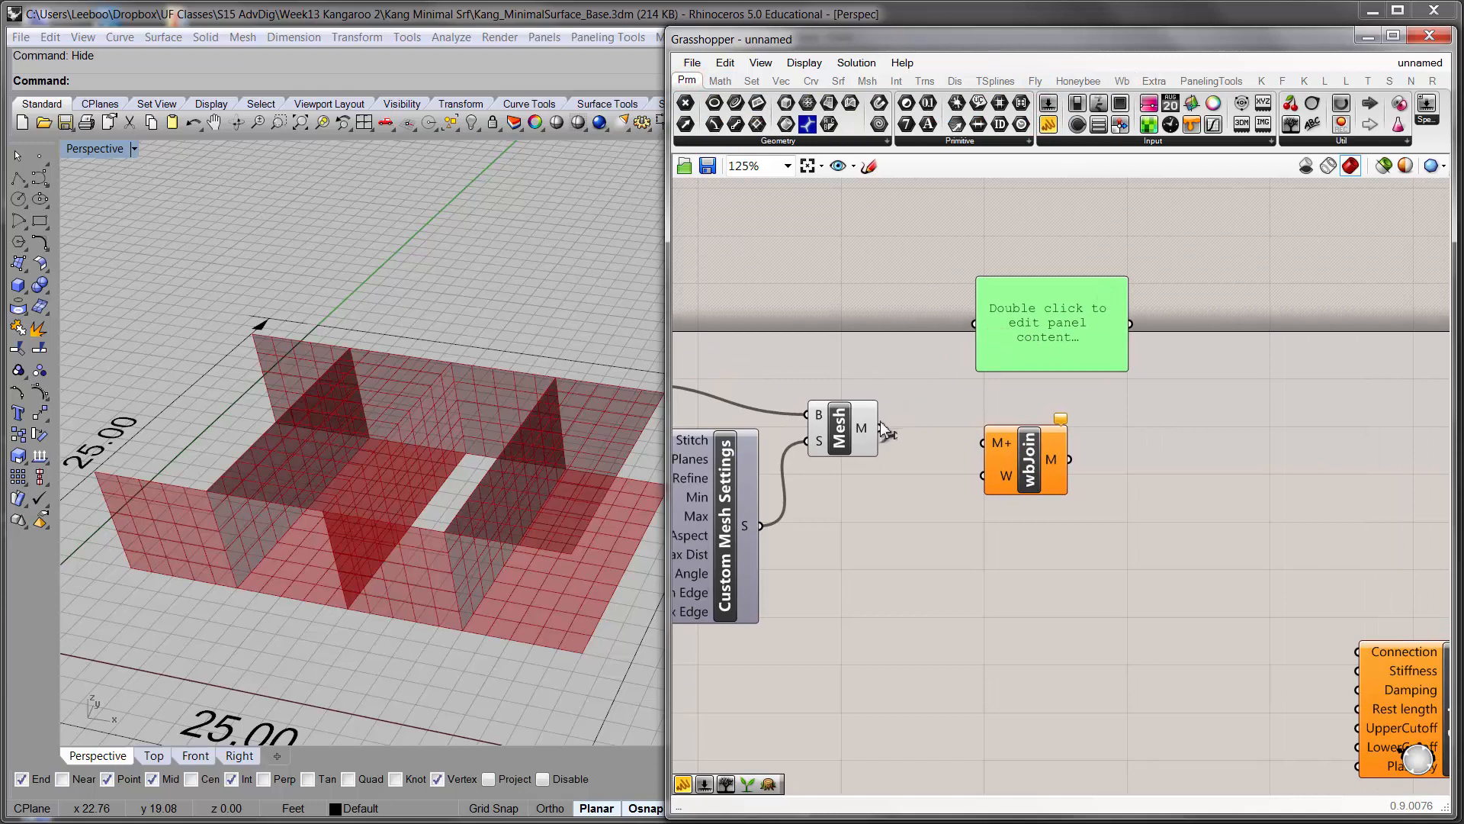
{"action": "left_click_drag", "start_coordinate": [881, 428], "coordinate": [984, 330]}
{"action": "left_click", "coordinate": [1099, 356]}
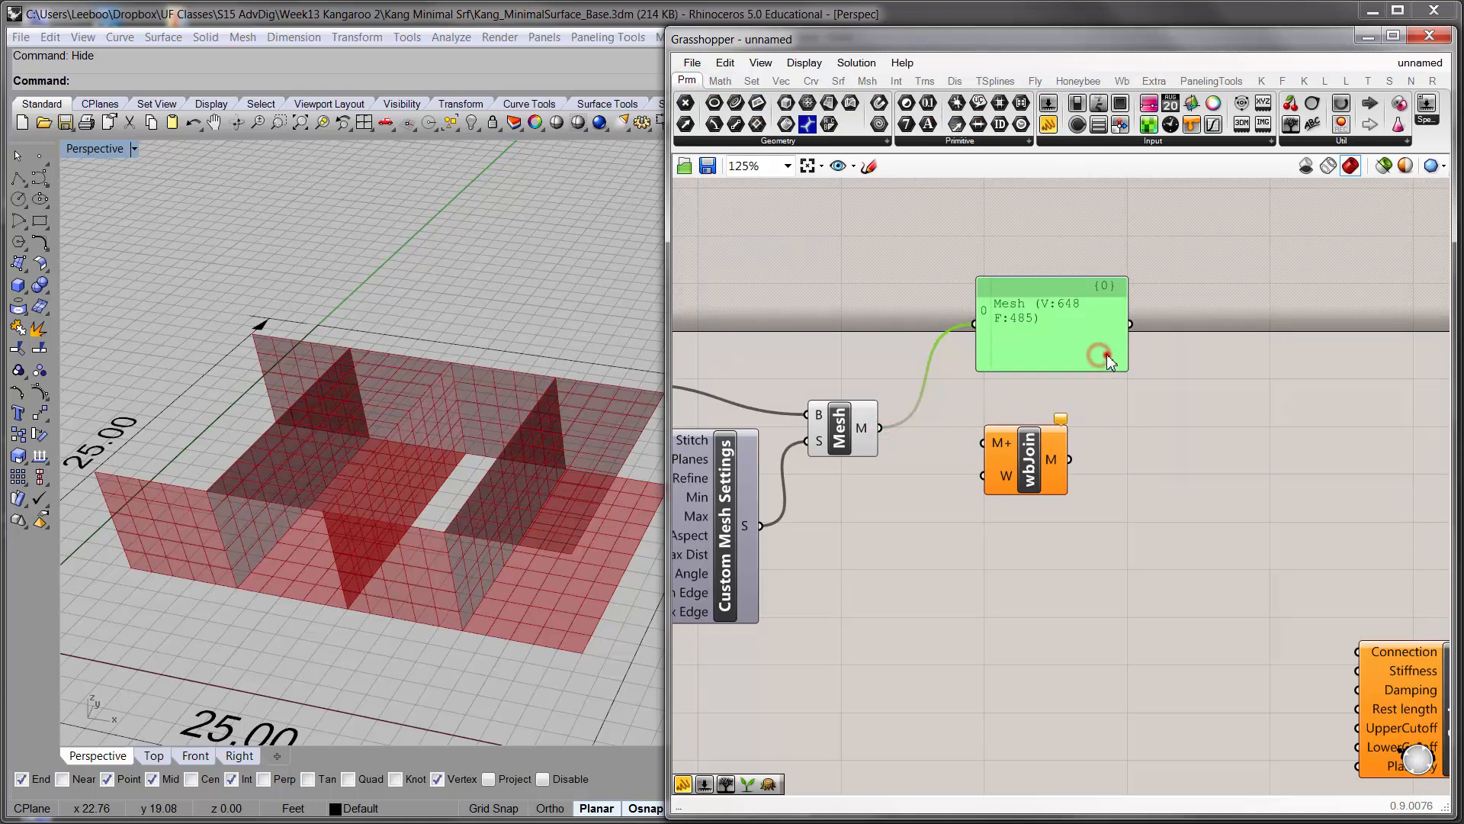
- Connect the Mesh Brep output to wbJoin's M+ input and delete the panel above it
{"action": "left_click_drag", "start_coordinate": [881, 428], "coordinate": [984, 442]}
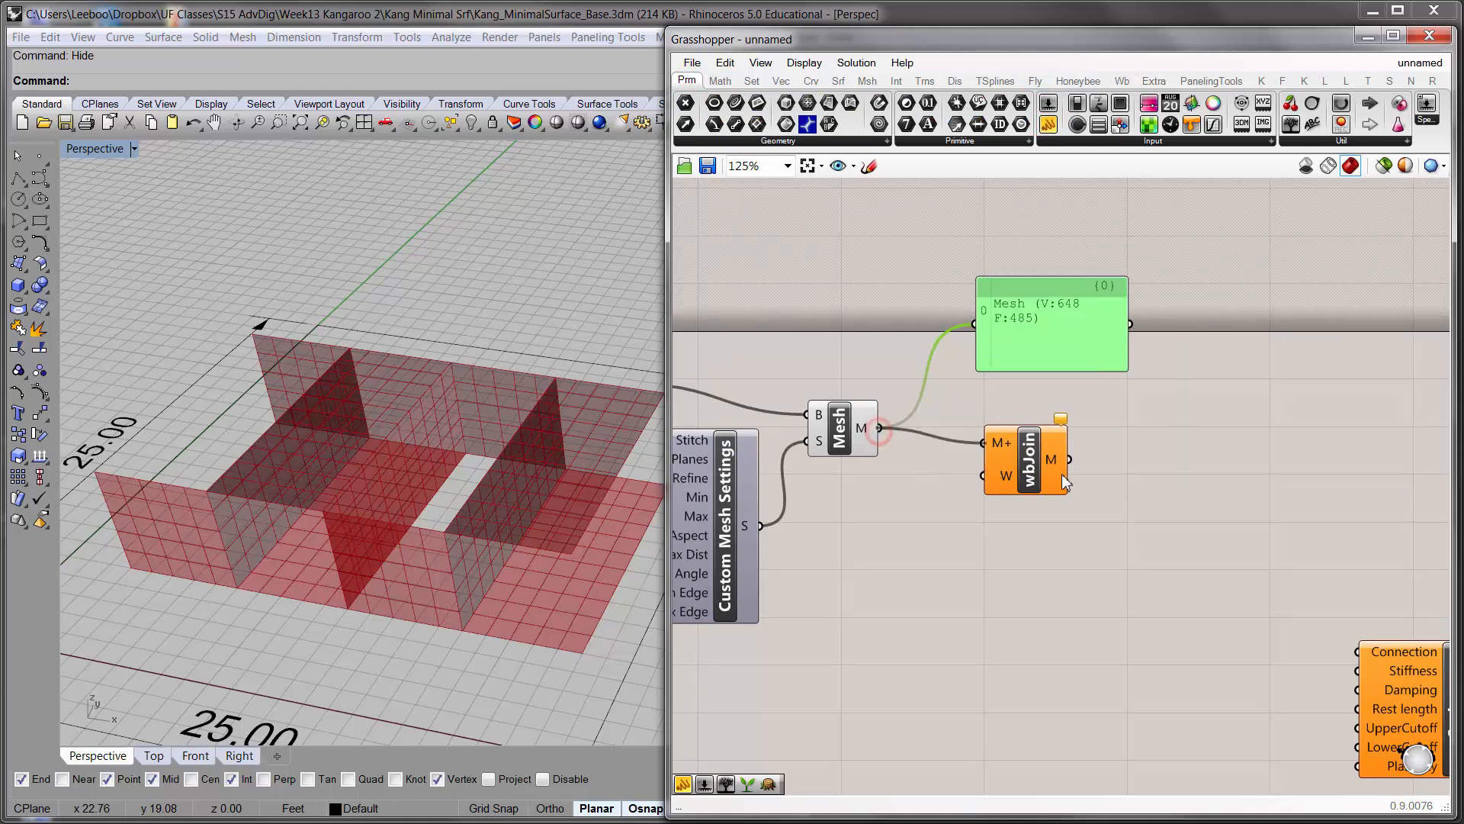
{"action": "left_click_drag", "start_coordinate": [1070, 460], "coordinate": [1209, 412]}
{"action": "key", "text": "Delete"}
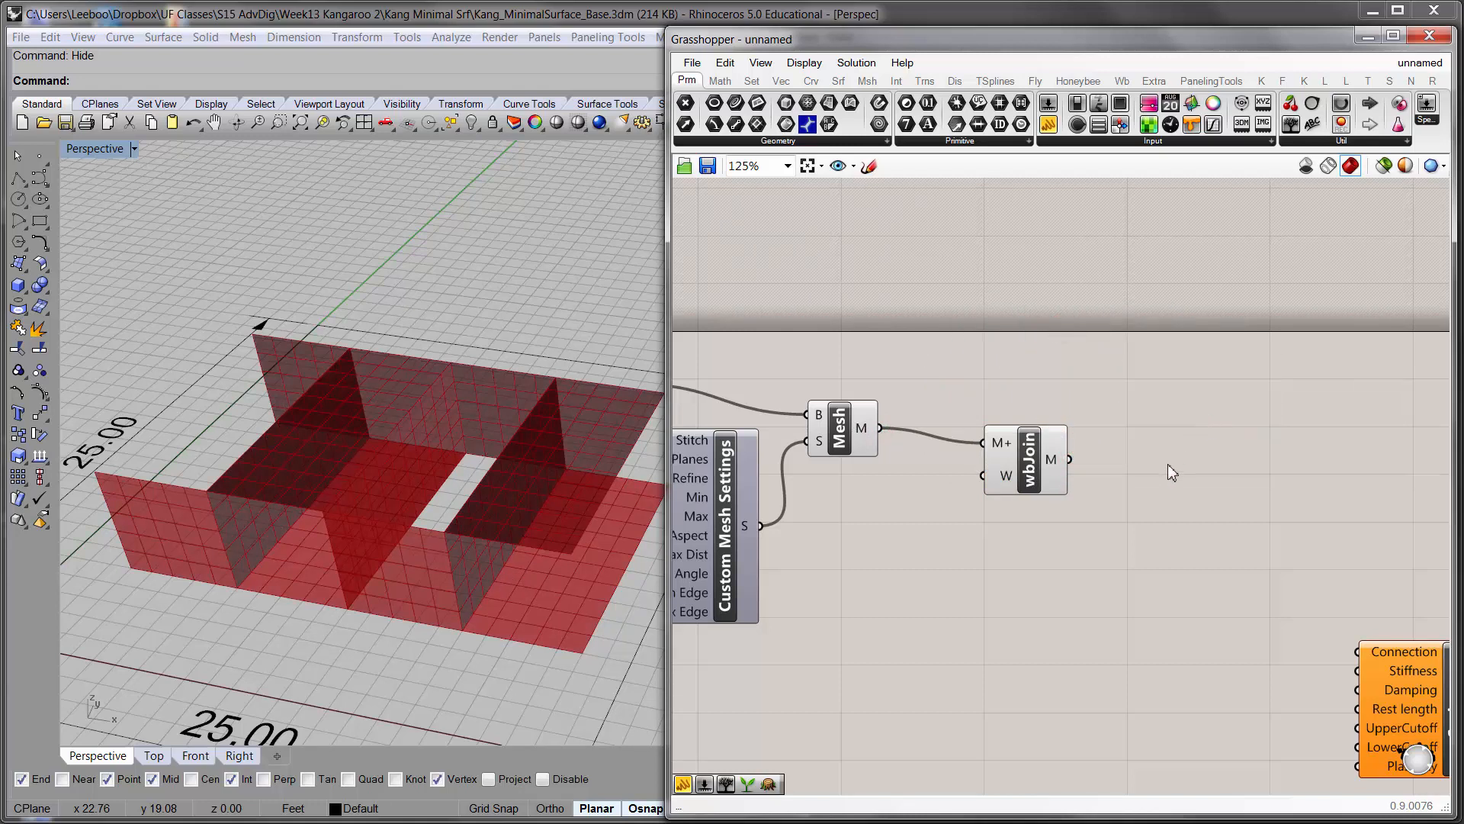
- Add a Boolean Toggle, connect it to wbJoin's W input, and switch it to True to weld the mesh
{"action": "mouse_move", "coordinate": [1006, 477]}
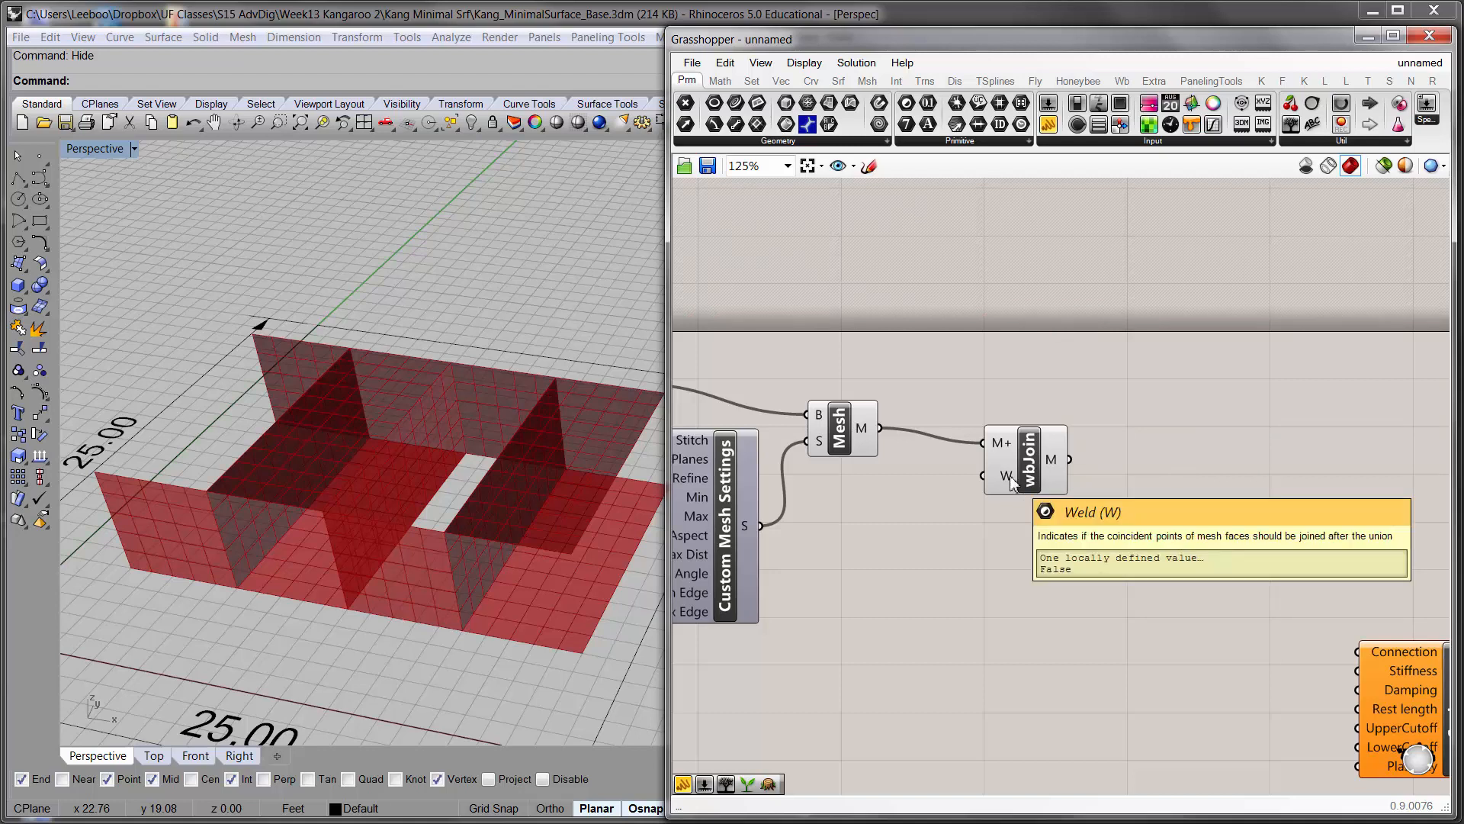
{"action": "double_click", "coordinate": [879, 491]}
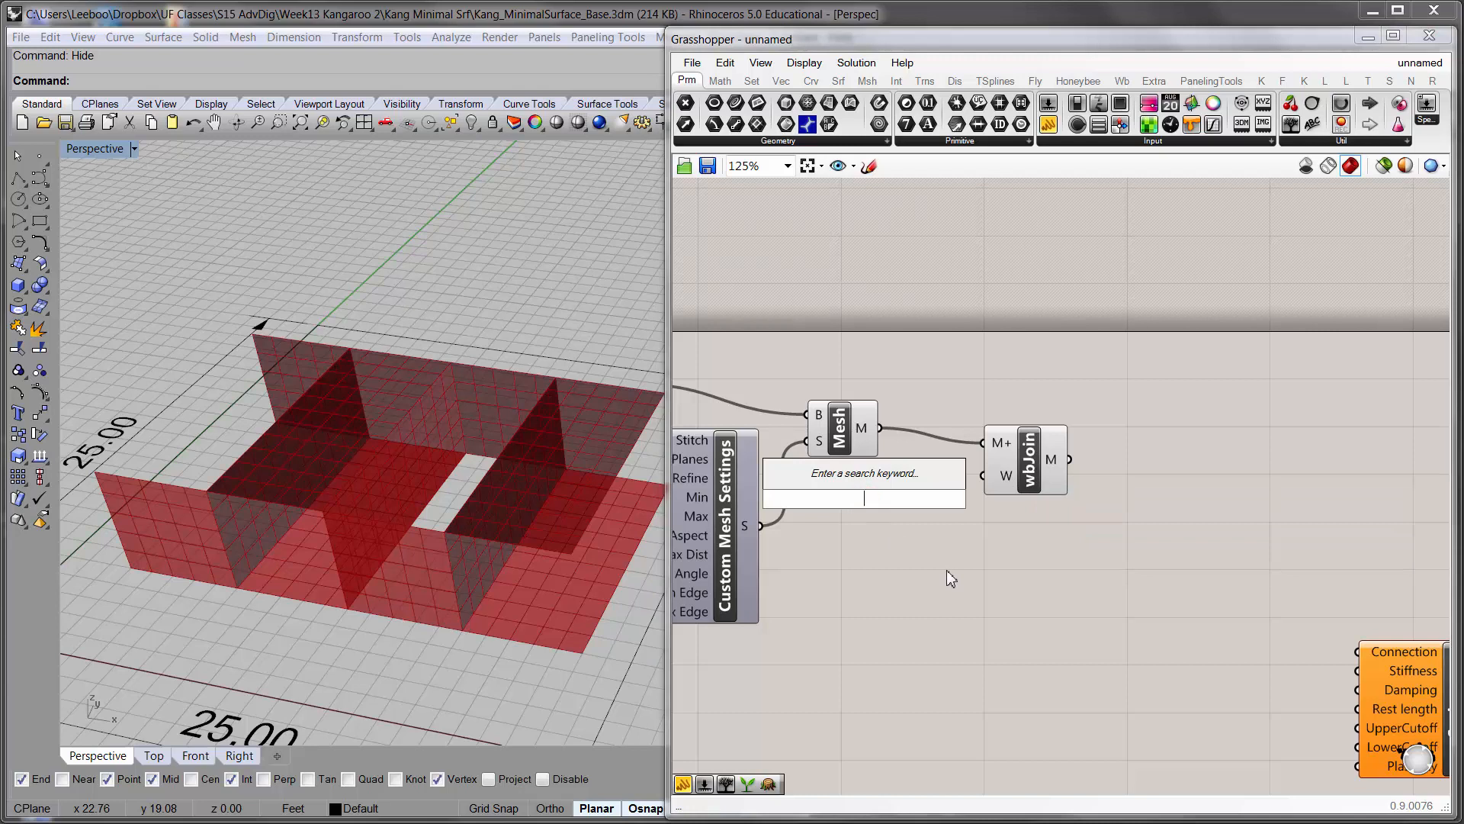
{"action": "type", "text": "bool"}
{"action": "left_click", "coordinate": [888, 464]}
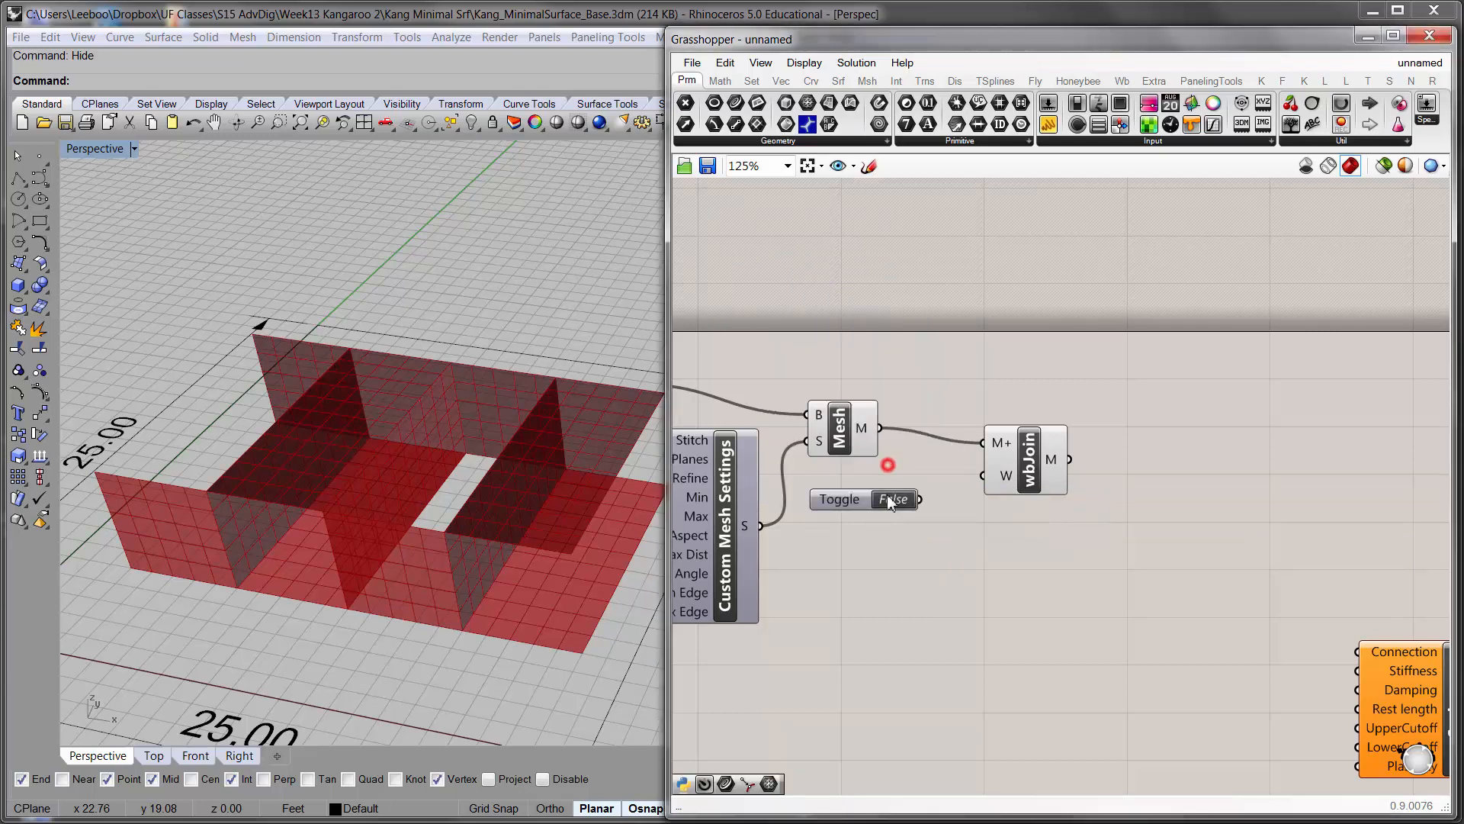
{"action": "left_click_drag", "start_coordinate": [1001, 481], "coordinate": [1001, 479]}
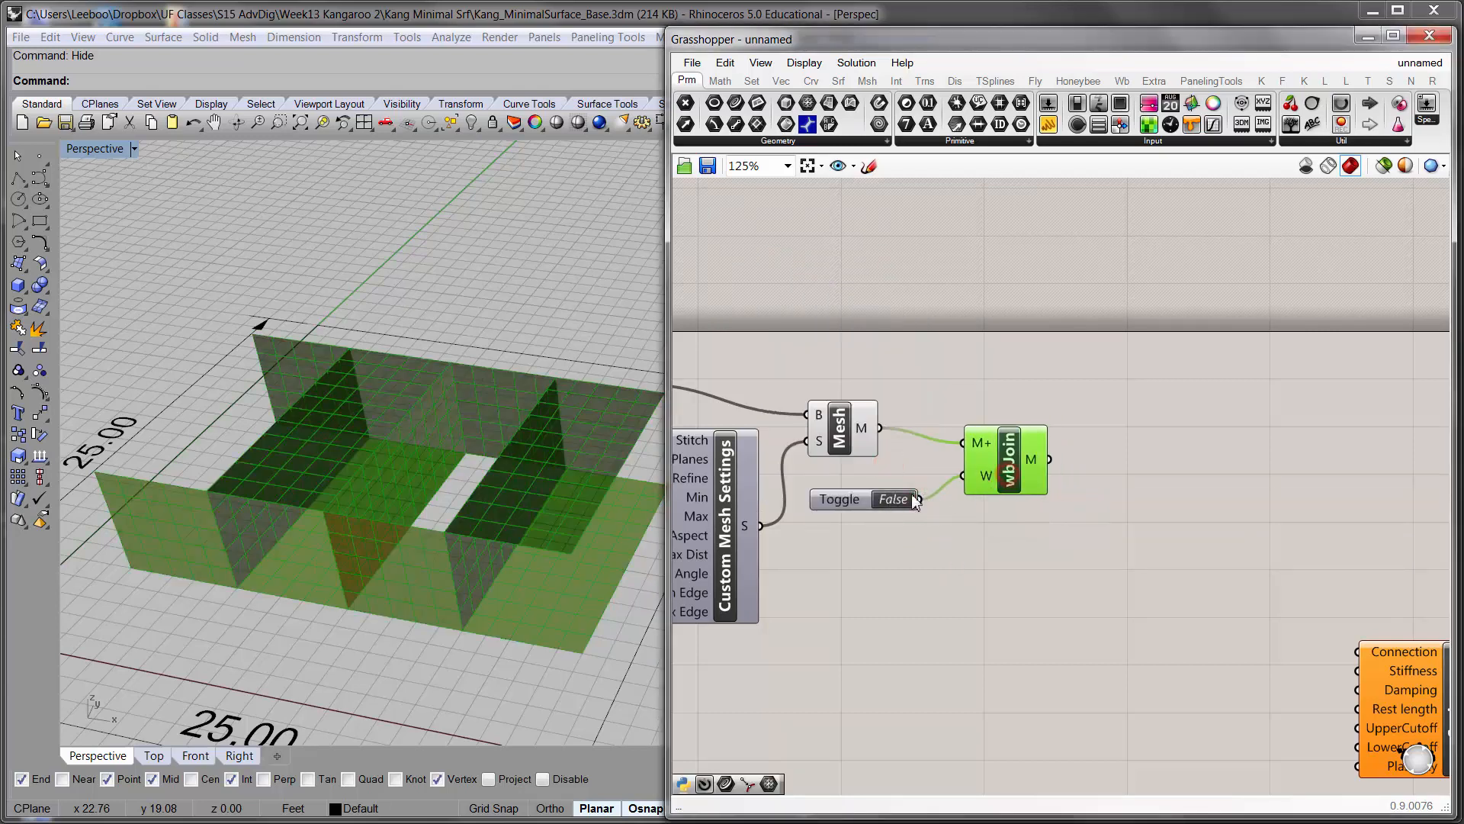
{"action": "left_click", "coordinate": [895, 505]}
{"action": "left_click", "coordinate": [827, 438]}
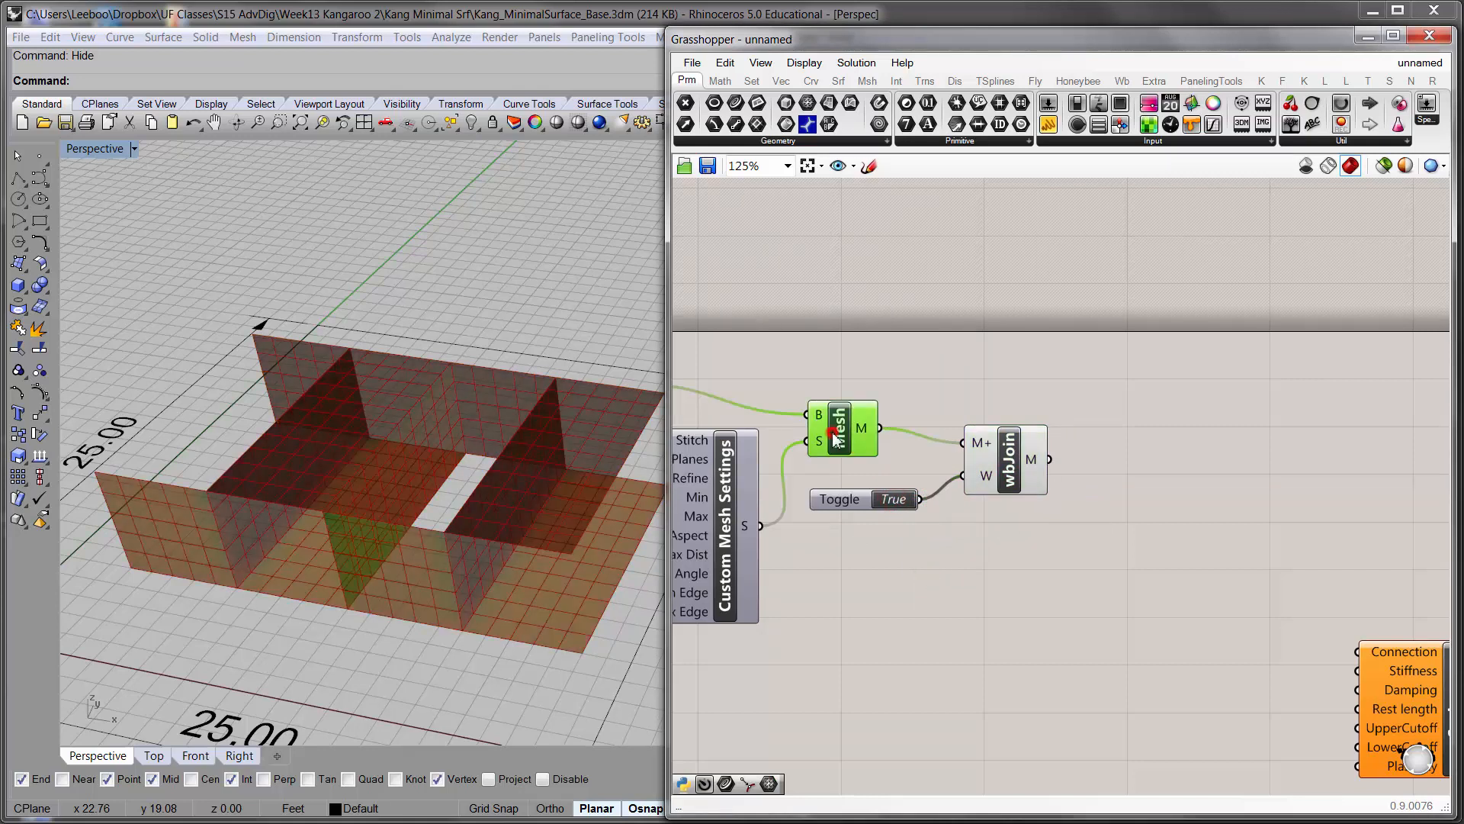
{"action": "left_click", "coordinate": [1058, 338]}
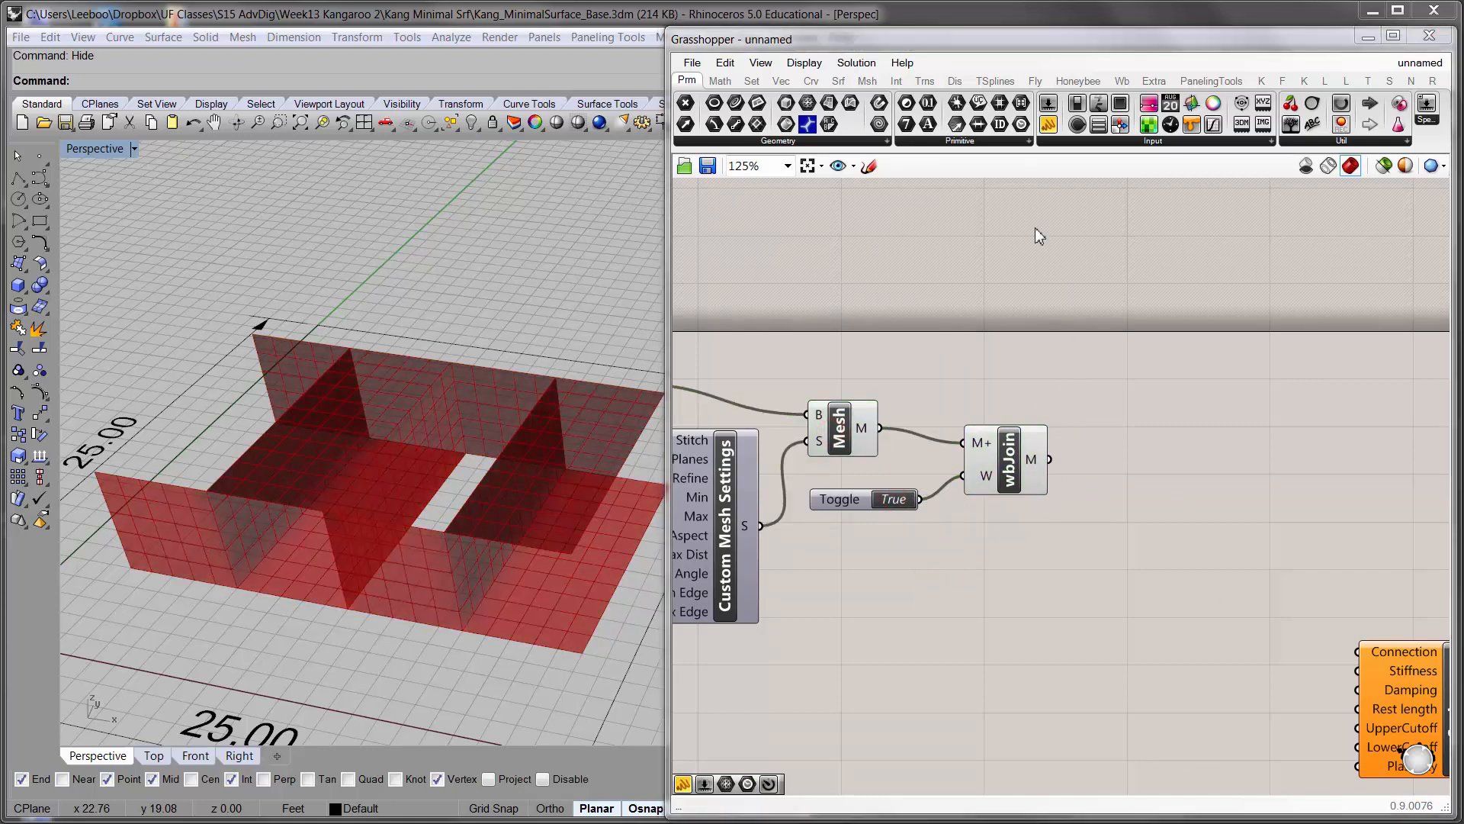
{"action": "left_click", "coordinate": [1068, 272]}
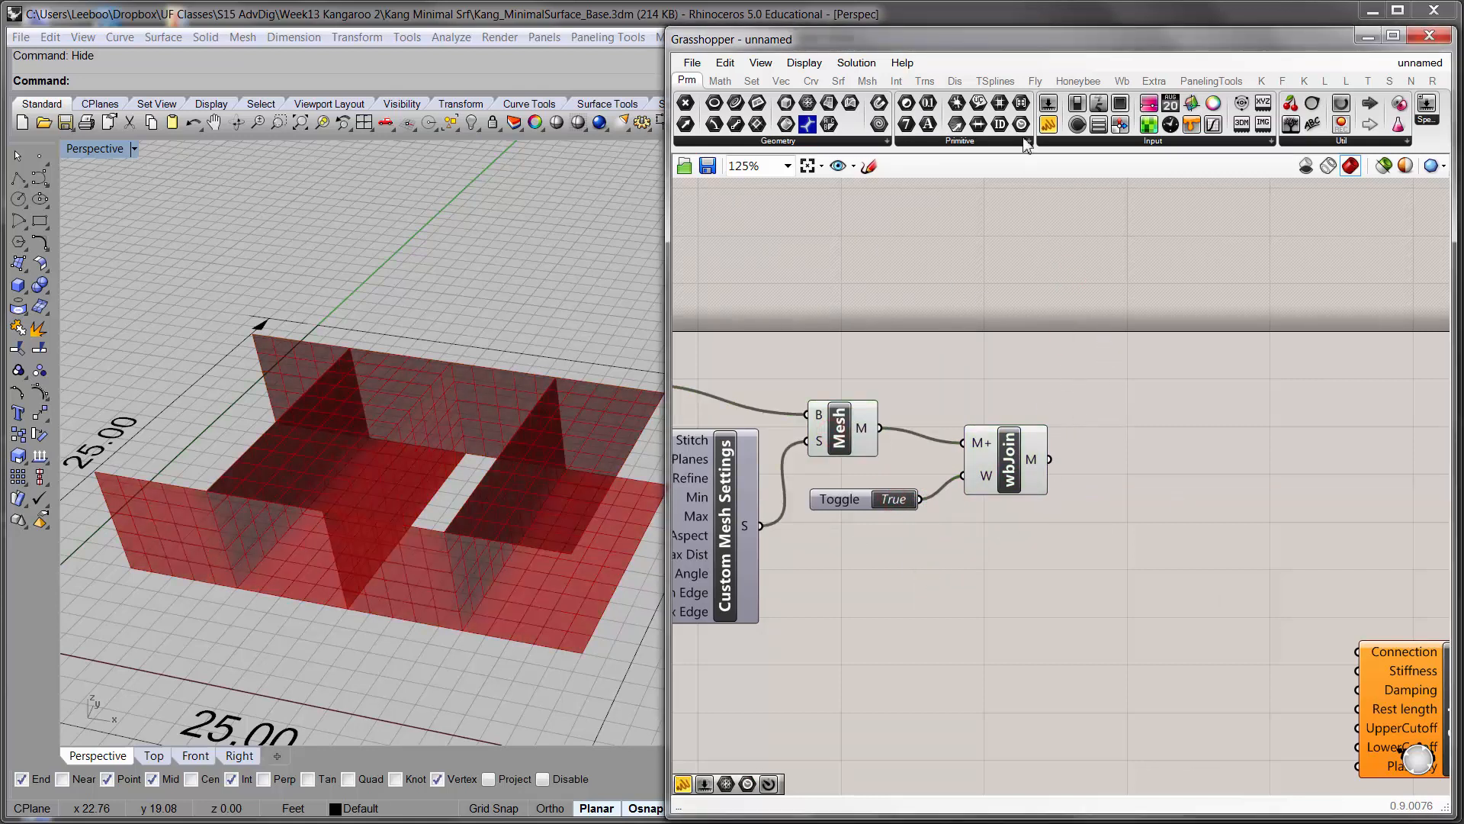
- Add two panels, one connected to the Mesh Brep output and one to the wbJoin output, to compare both meshes
{"action": "left_click_drag", "start_coordinate": [1048, 124], "coordinate": [1117, 320]}
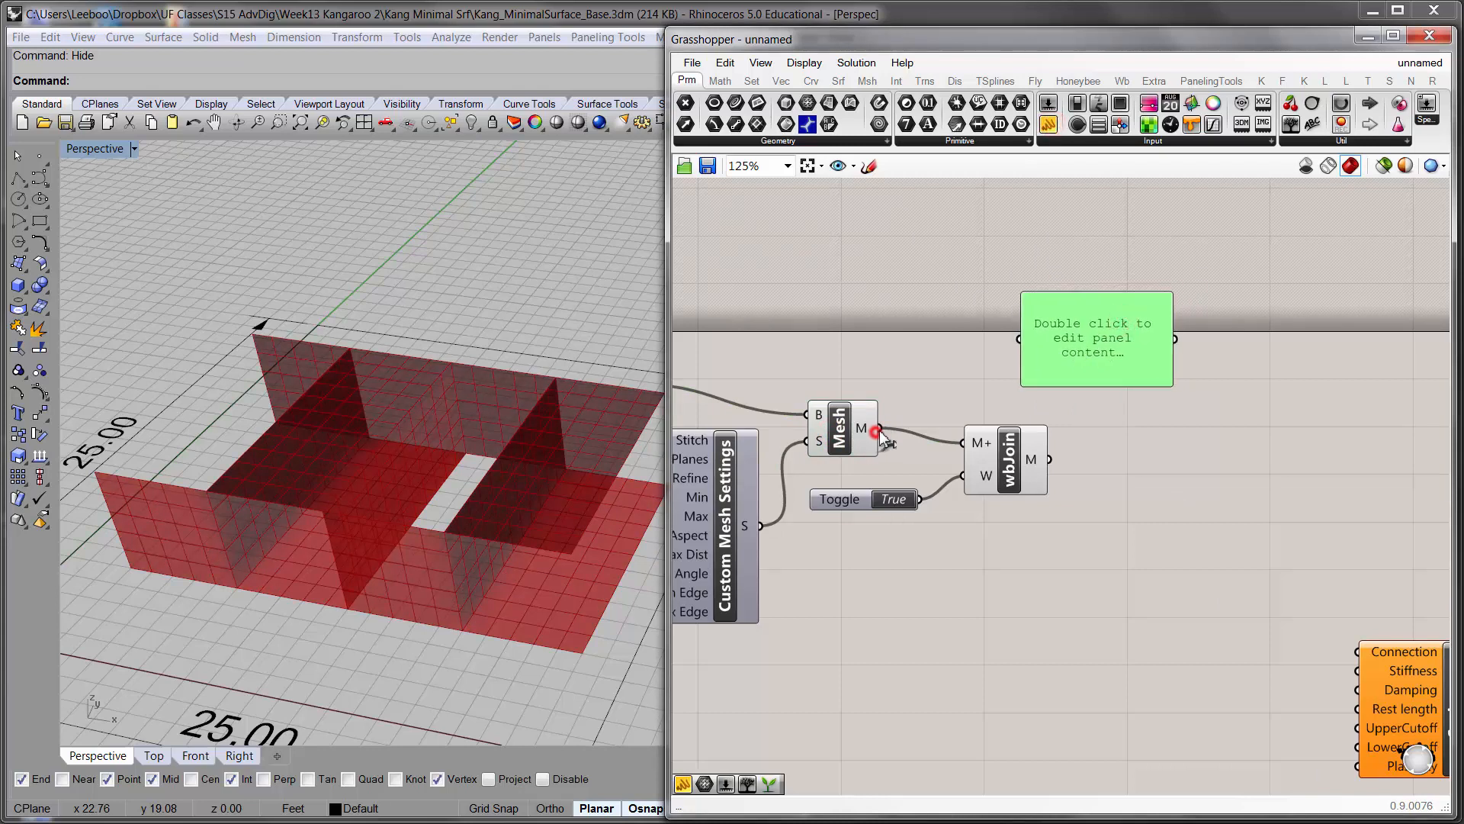
{"action": "left_click_drag", "start_coordinate": [880, 431], "coordinate": [1020, 340]}
{"action": "left_click_drag", "start_coordinate": [1049, 124], "coordinate": [1093, 511]}
{"action": "left_click_drag", "start_coordinate": [1135, 526], "coordinate": [1120, 477]}
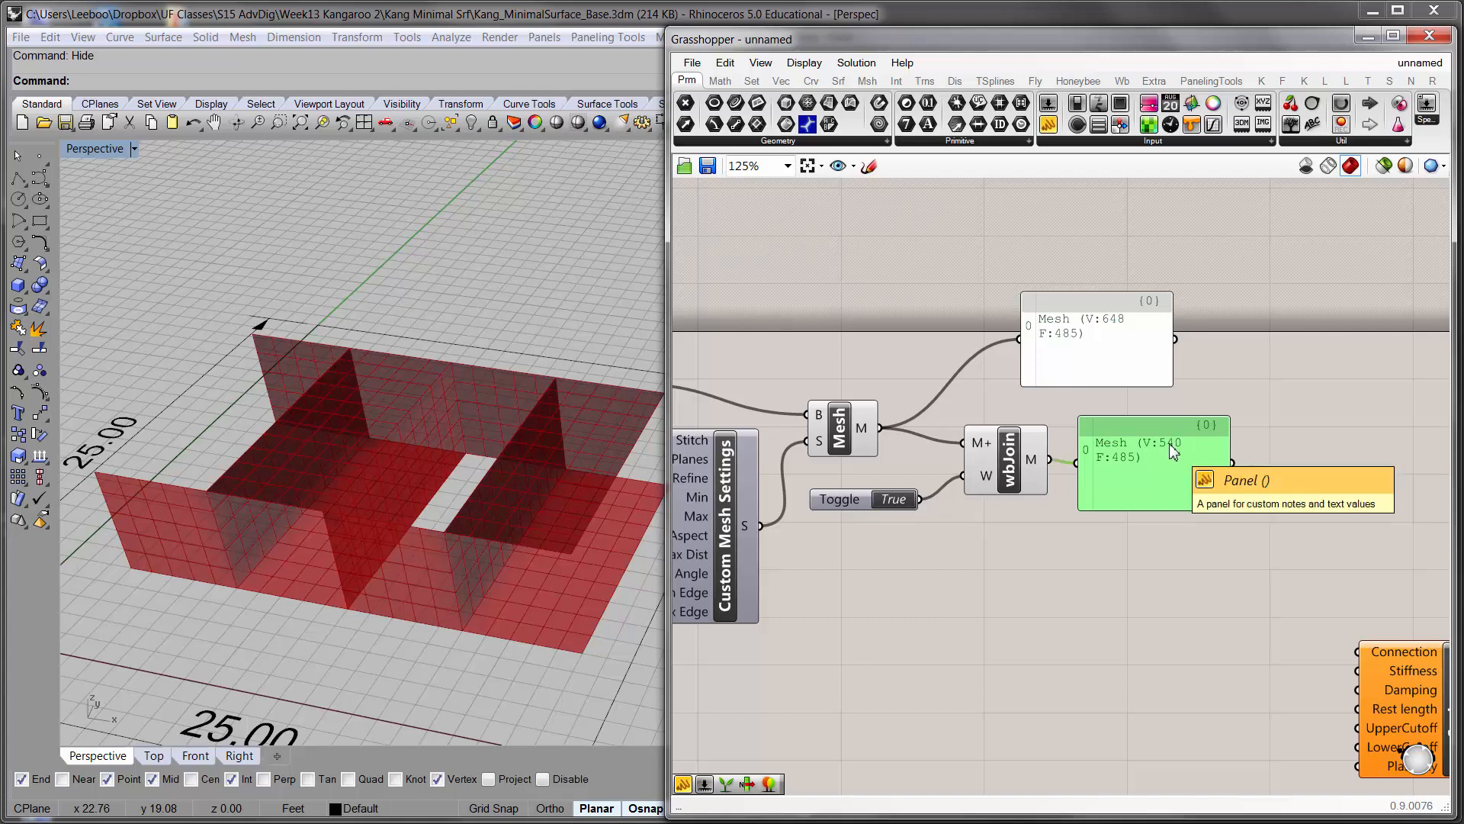
- Move wbJoin and its Boolean Toggle closer to the Mesh Brep component, and inspect the welded mesh's seam corner in the viewport
{"action": "left_click_drag", "start_coordinate": [992, 464], "coordinate": [986, 468]}
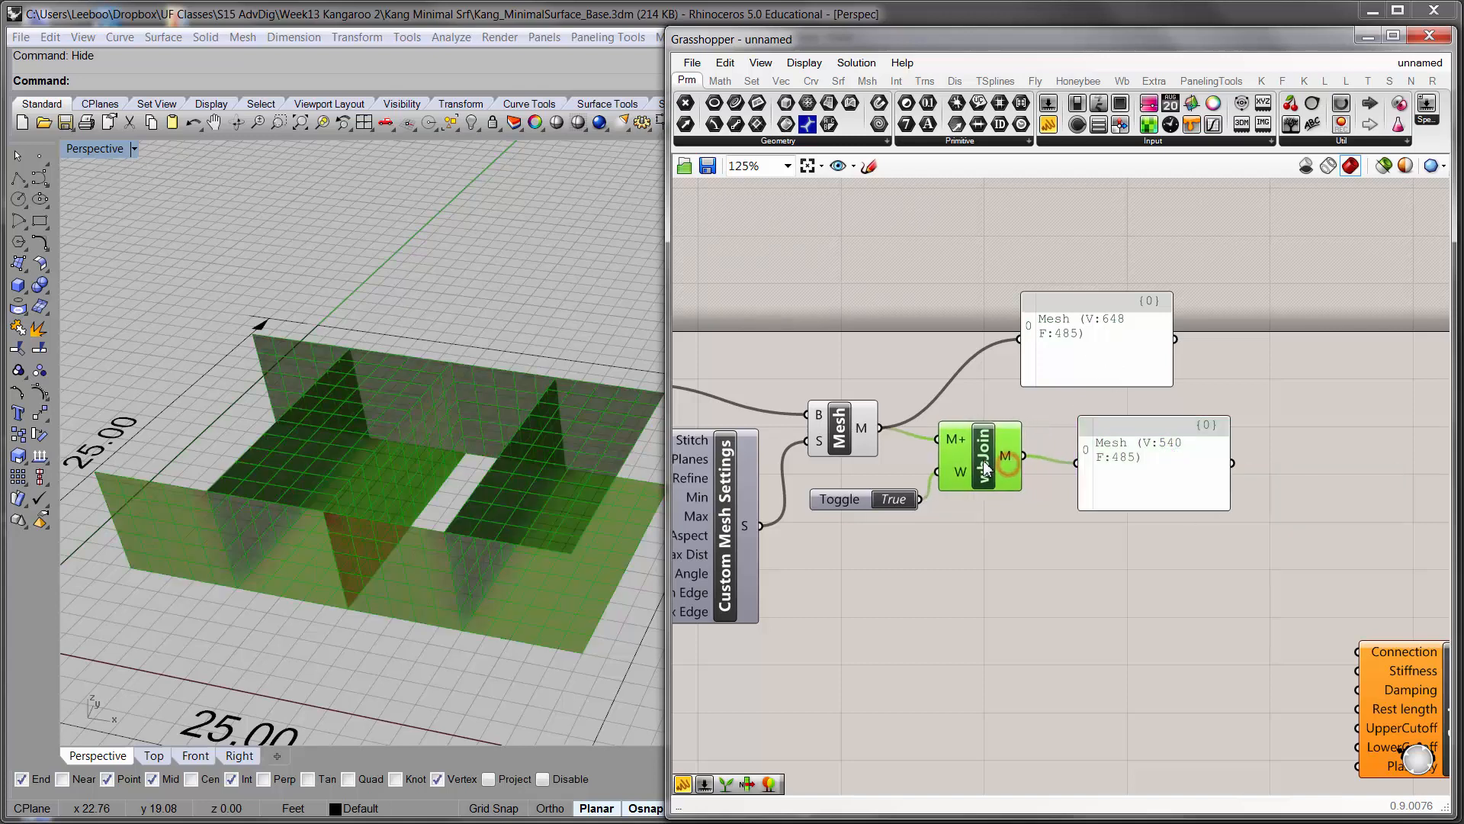
{"action": "left_click_drag", "start_coordinate": [843, 499], "coordinate": [835, 479]}
{"action": "left_click", "coordinate": [919, 494]}
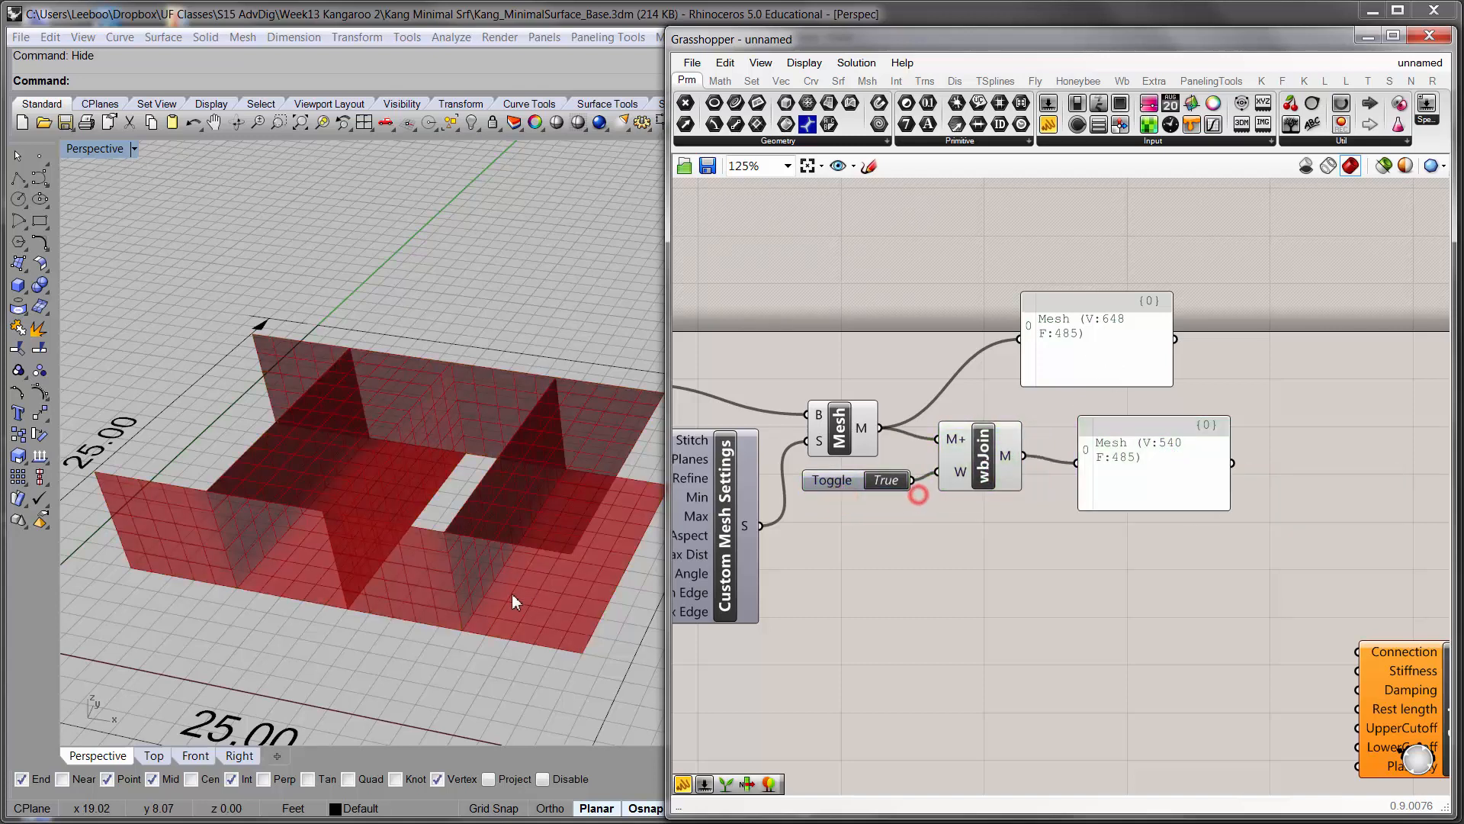
{"action": "left_click", "coordinate": [475, 611]}
{"action": "scroll", "coordinate": [474, 614], "scroll_direction": "up", "scroll_amount": 5}
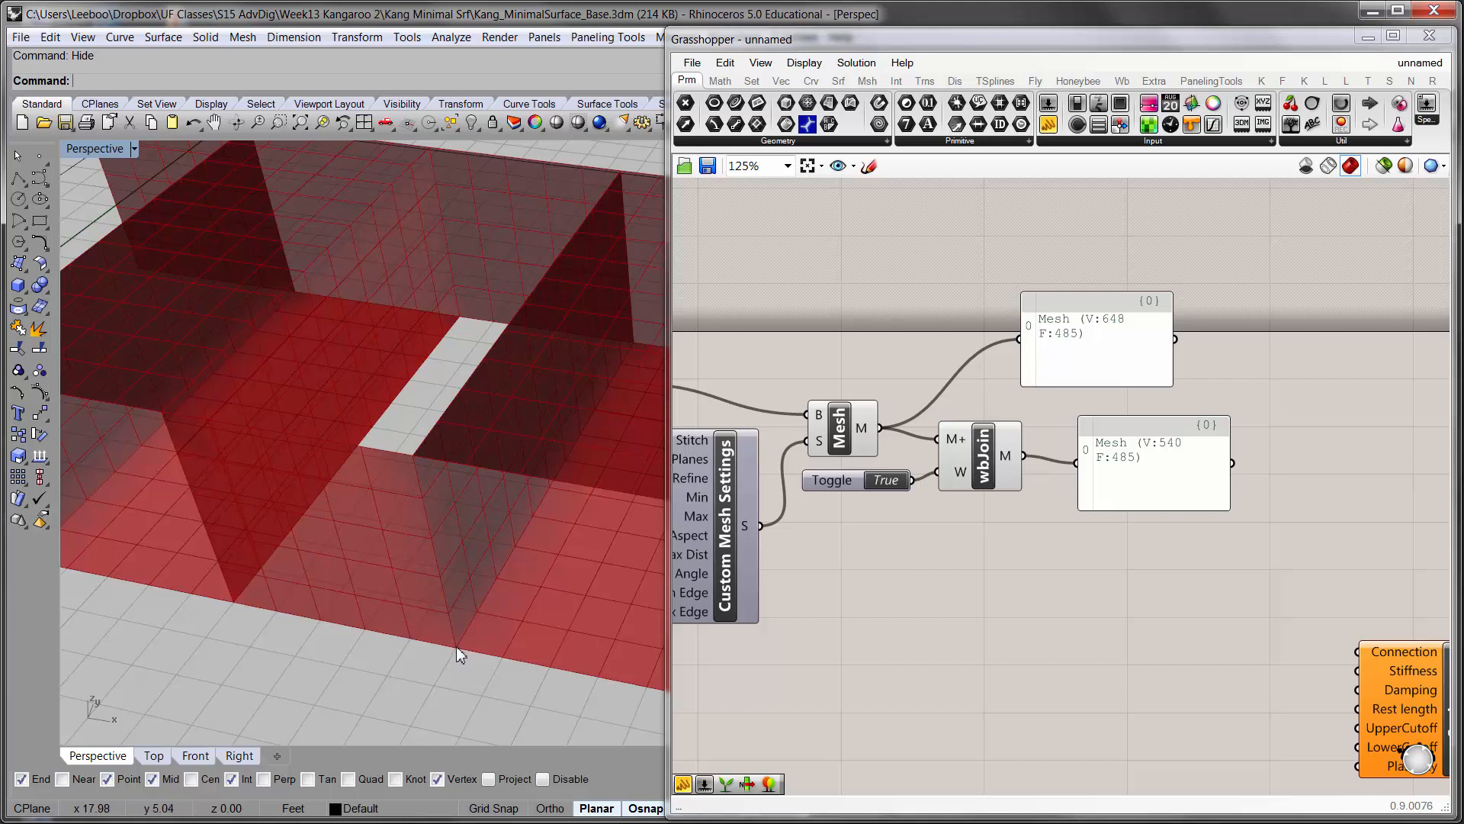
- Delete the two comparison panels connected to the Mesh Brep and wbJoin outputs
{"action": "left_click", "coordinate": [1129, 466]}
{"action": "left_click", "coordinate": [1121, 374]}
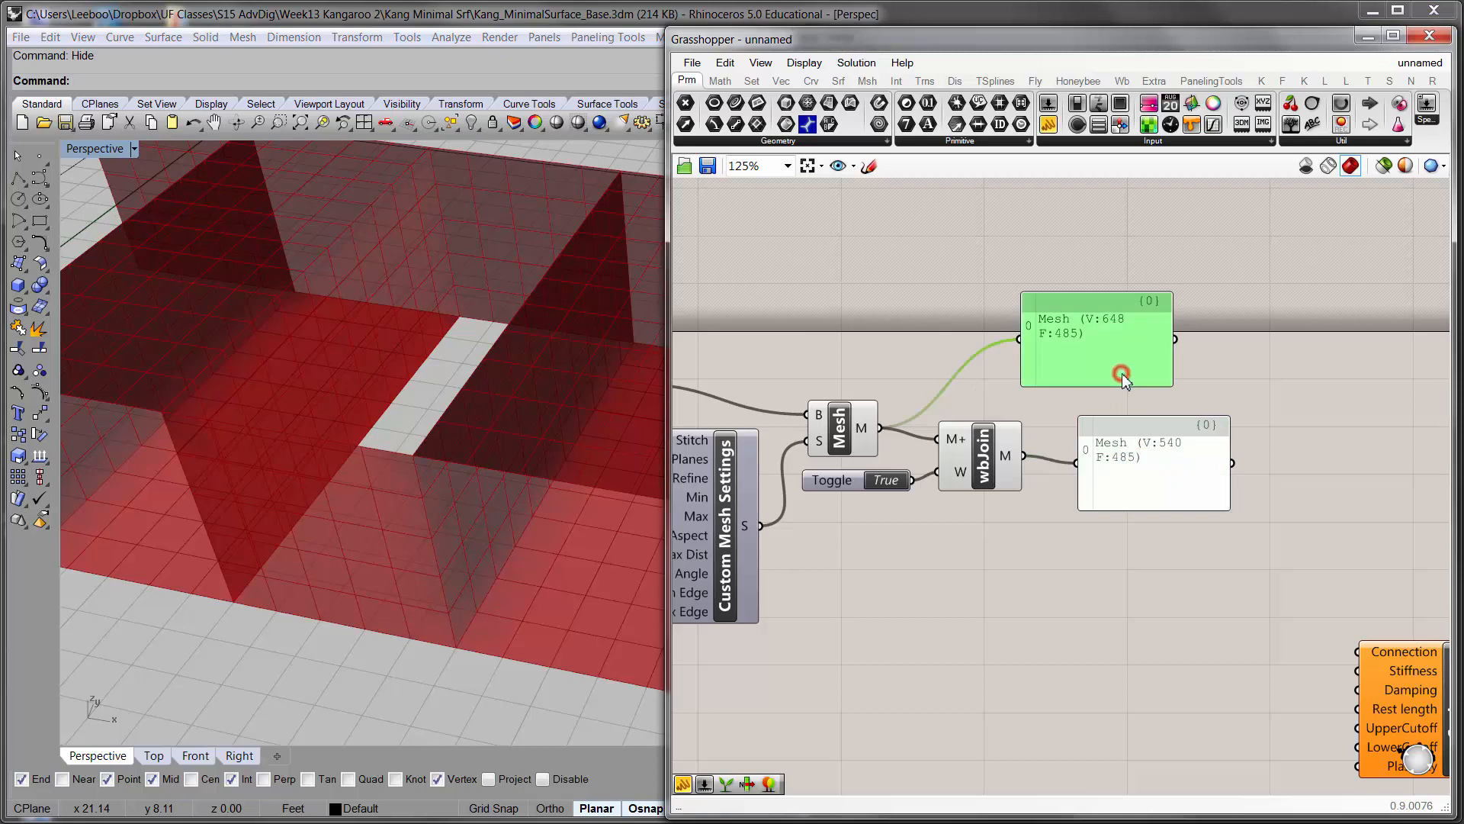
{"action": "key", "text": "Delete"}
{"action": "left_click", "coordinate": [1130, 433]}
{"action": "key", "text": "Delete"}
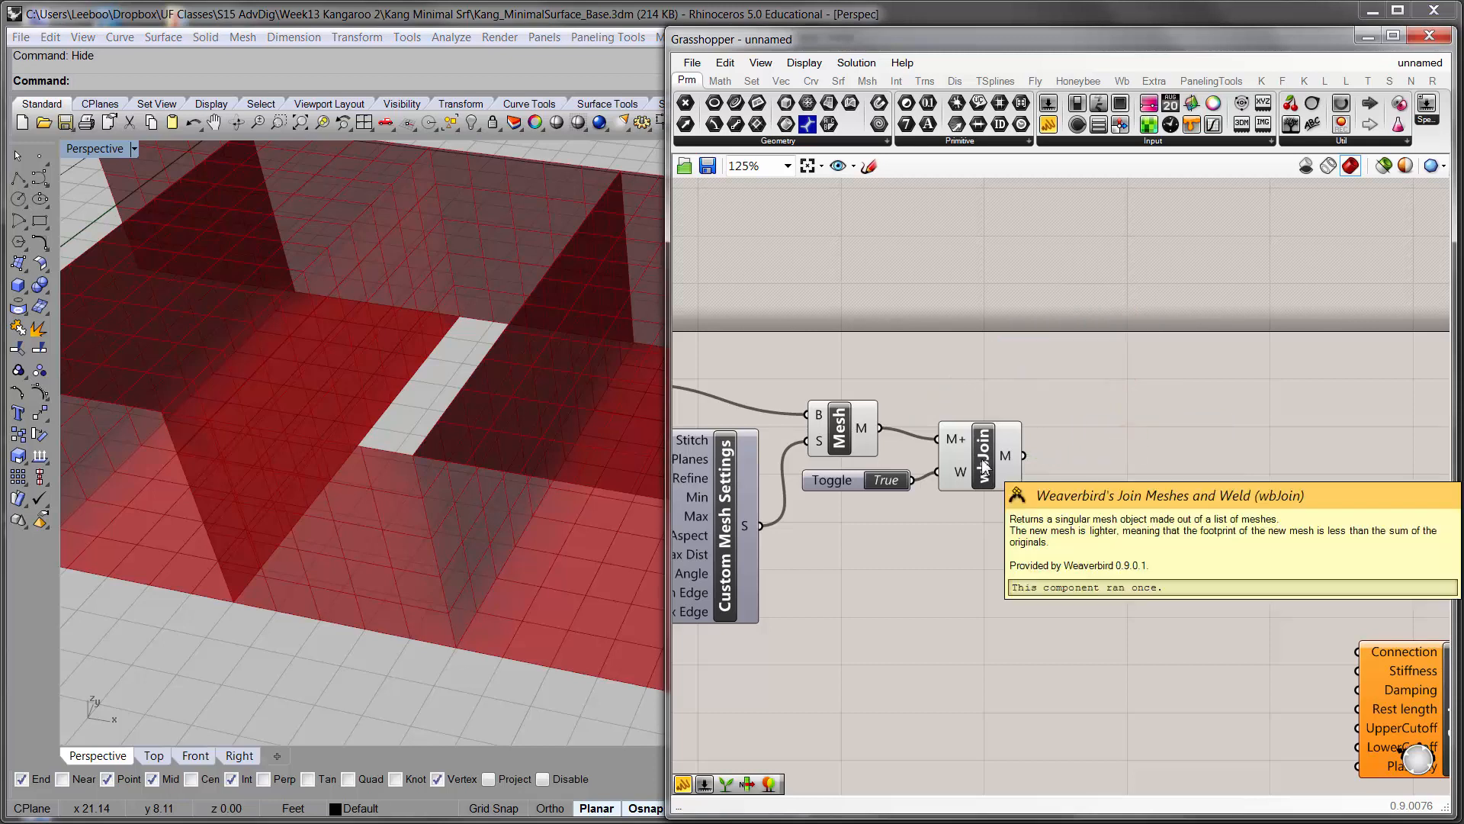
- Add a Triangulate component after wbJoin, connect wbJoin's M output to it, and inspect the triangulated mesh
{"action": "double_click", "coordinate": [1094, 454]}
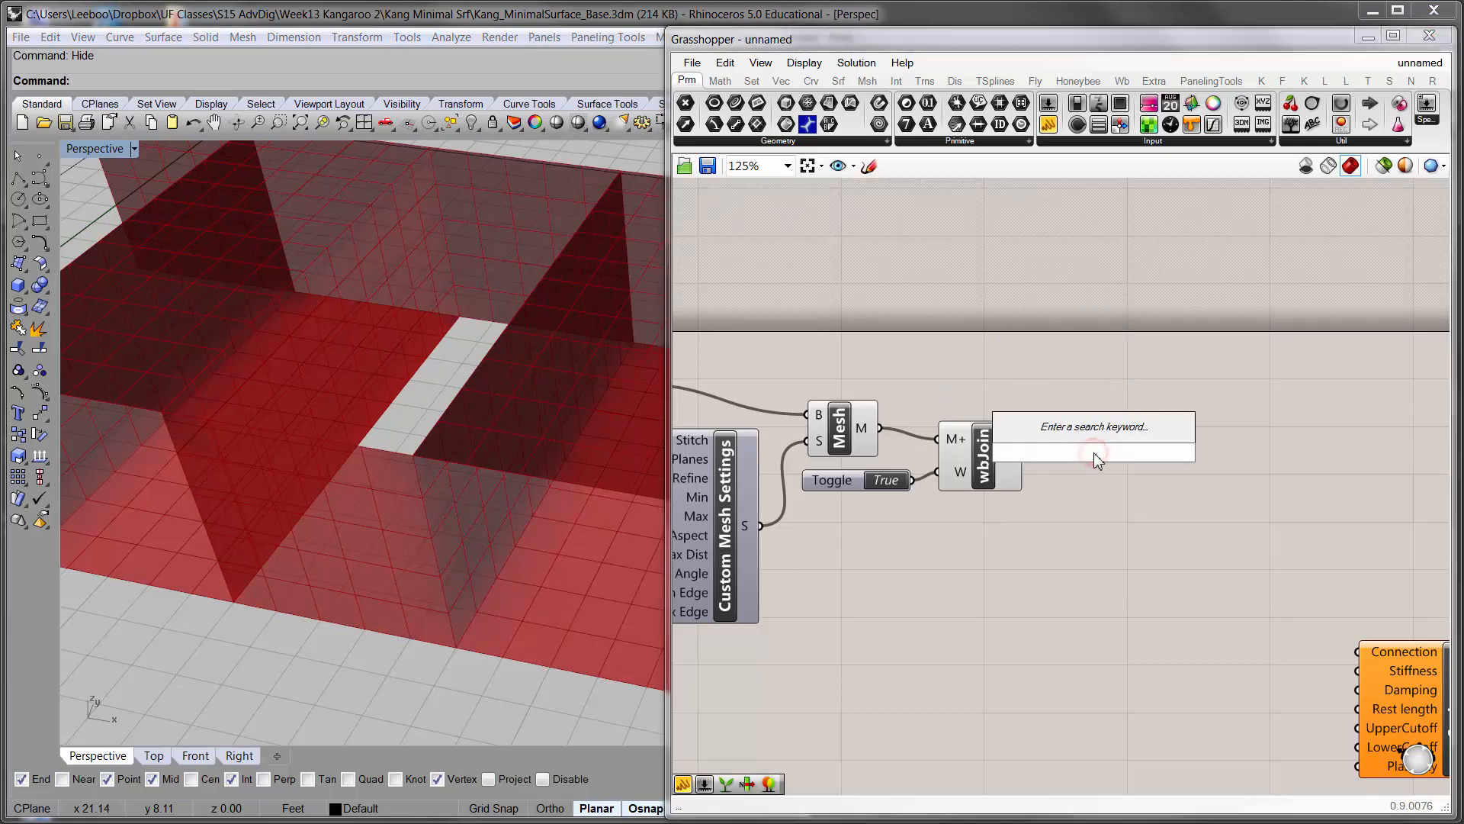
{"action": "type", "text": "tri"}
{"action": "left_click", "coordinate": [1092, 432]}
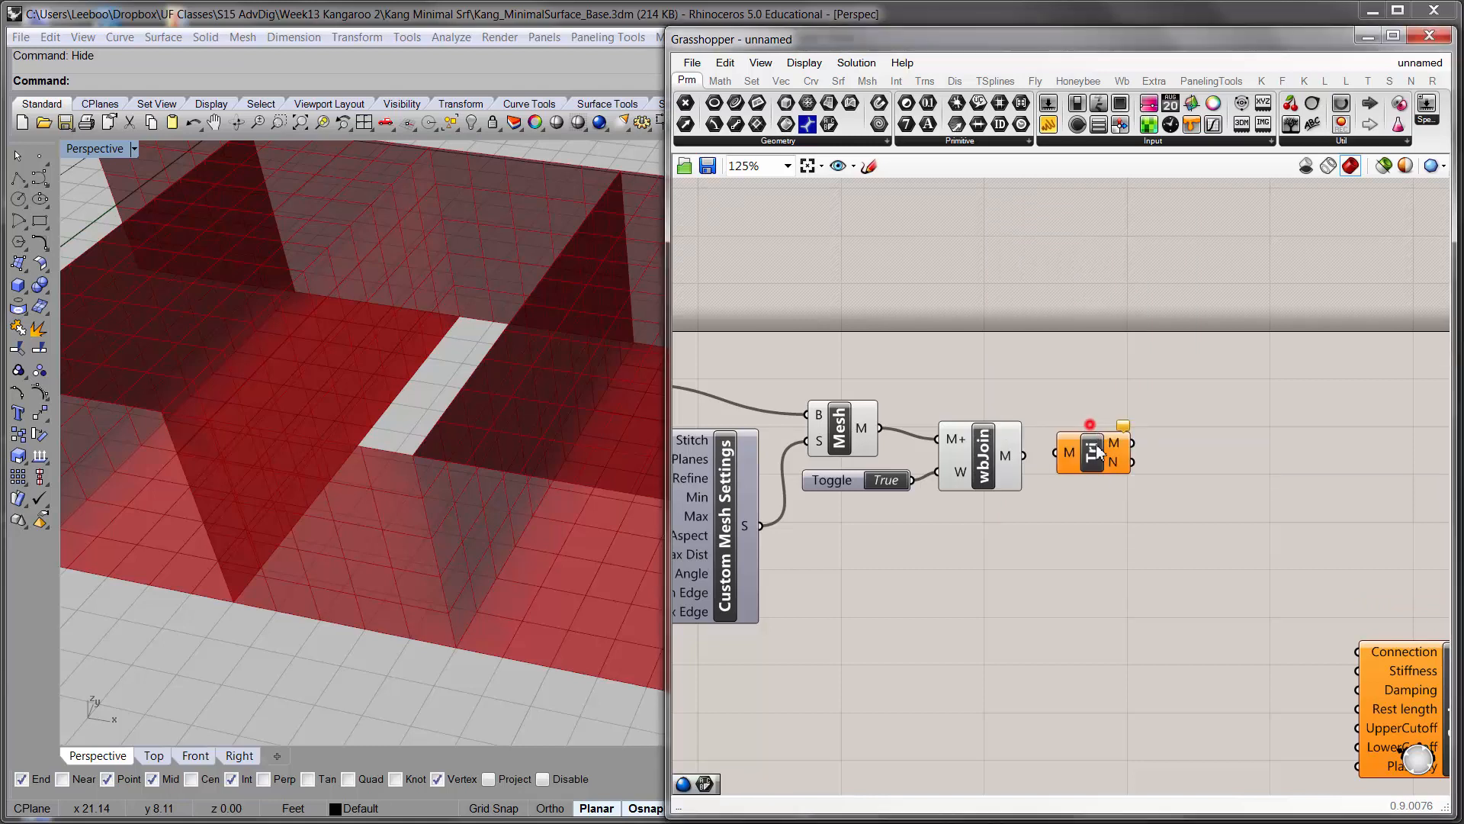
{"action": "mouse_move", "coordinate": [1083, 453]}
{"action": "left_mouse_down"}
{"action": "mouse_move", "coordinate": [1059, 460]}
{"action": "mouse_move", "coordinate": [1082, 463]}
{"action": "left_mouse_up"}
{"action": "right_click_drag", "start_coordinate": [336, 591], "coordinate": [283, 580]}
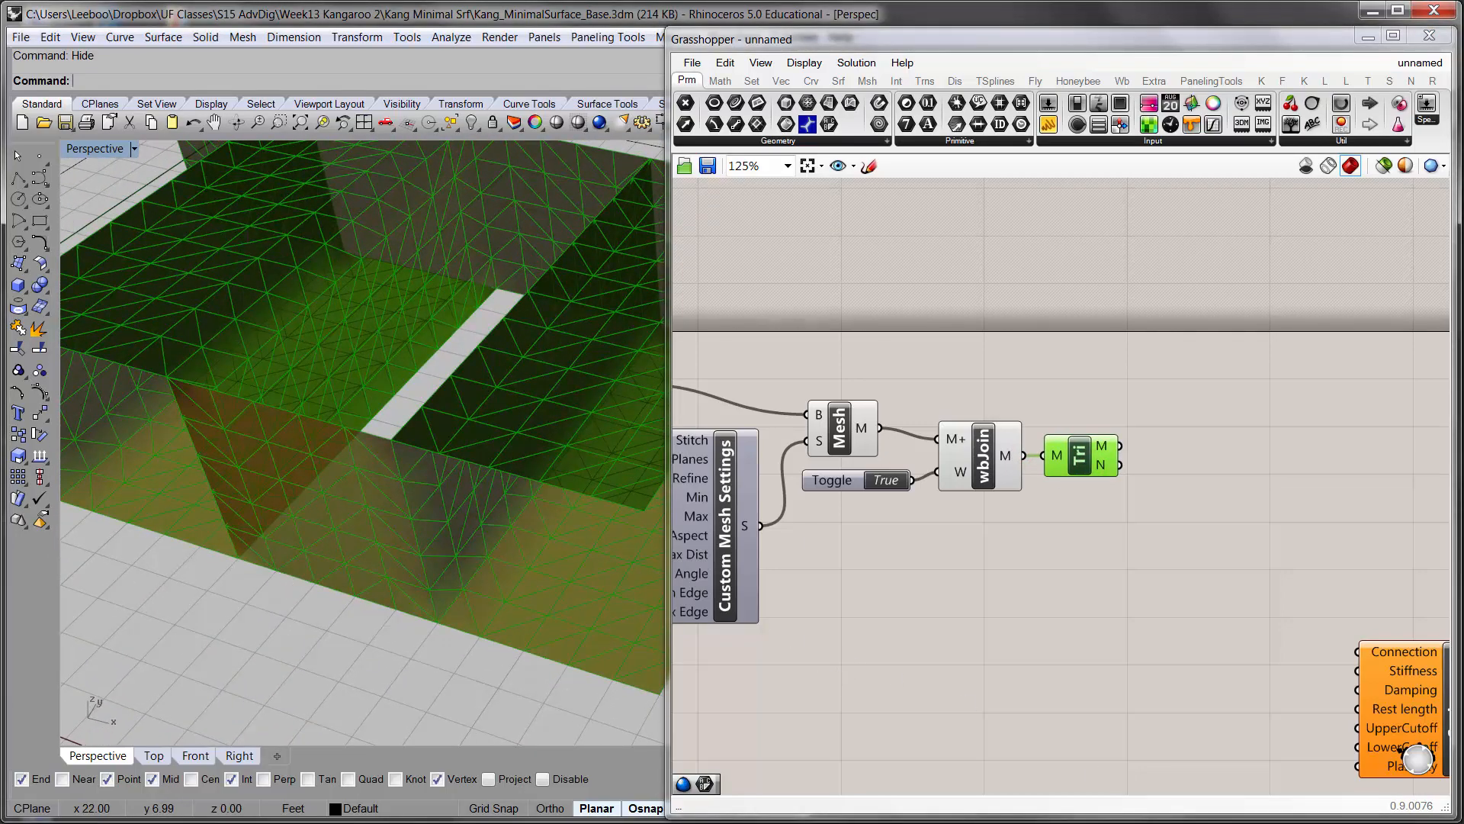
- Delete the IntCrv, Flatten and Loft components that follow the Kangaroo solver
{"action": "left_click", "coordinate": [1160, 556]}
{"action": "right_click_drag", "start_coordinate": [1160, 556], "coordinate": [925, 559]}
{"action": "scroll", "coordinate": [1258, 686], "scroll_direction": "down", "scroll_amount": 2}
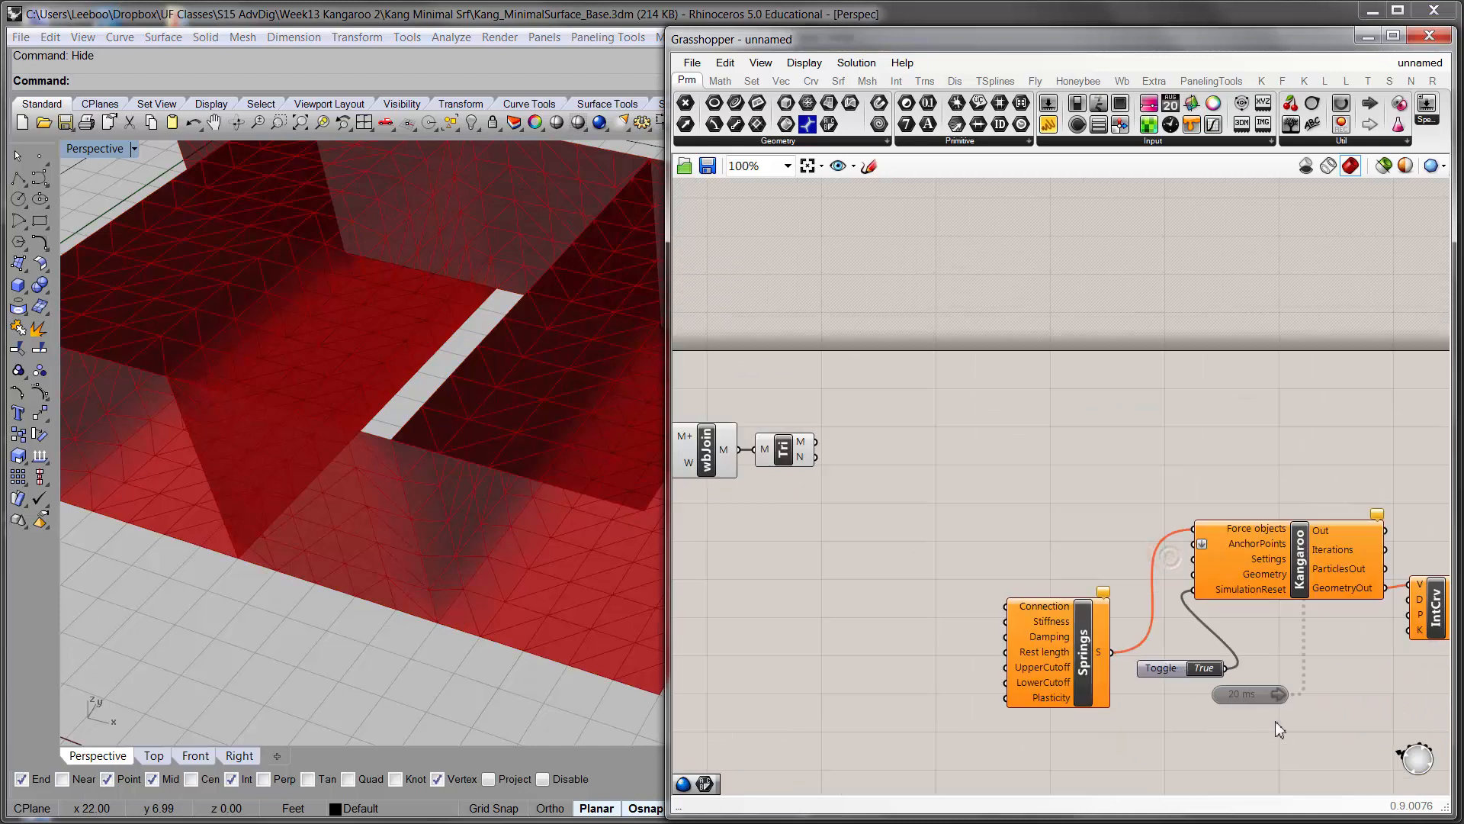
{"action": "scroll", "coordinate": [1266, 671], "scroll_direction": "down", "scroll_amount": 4}
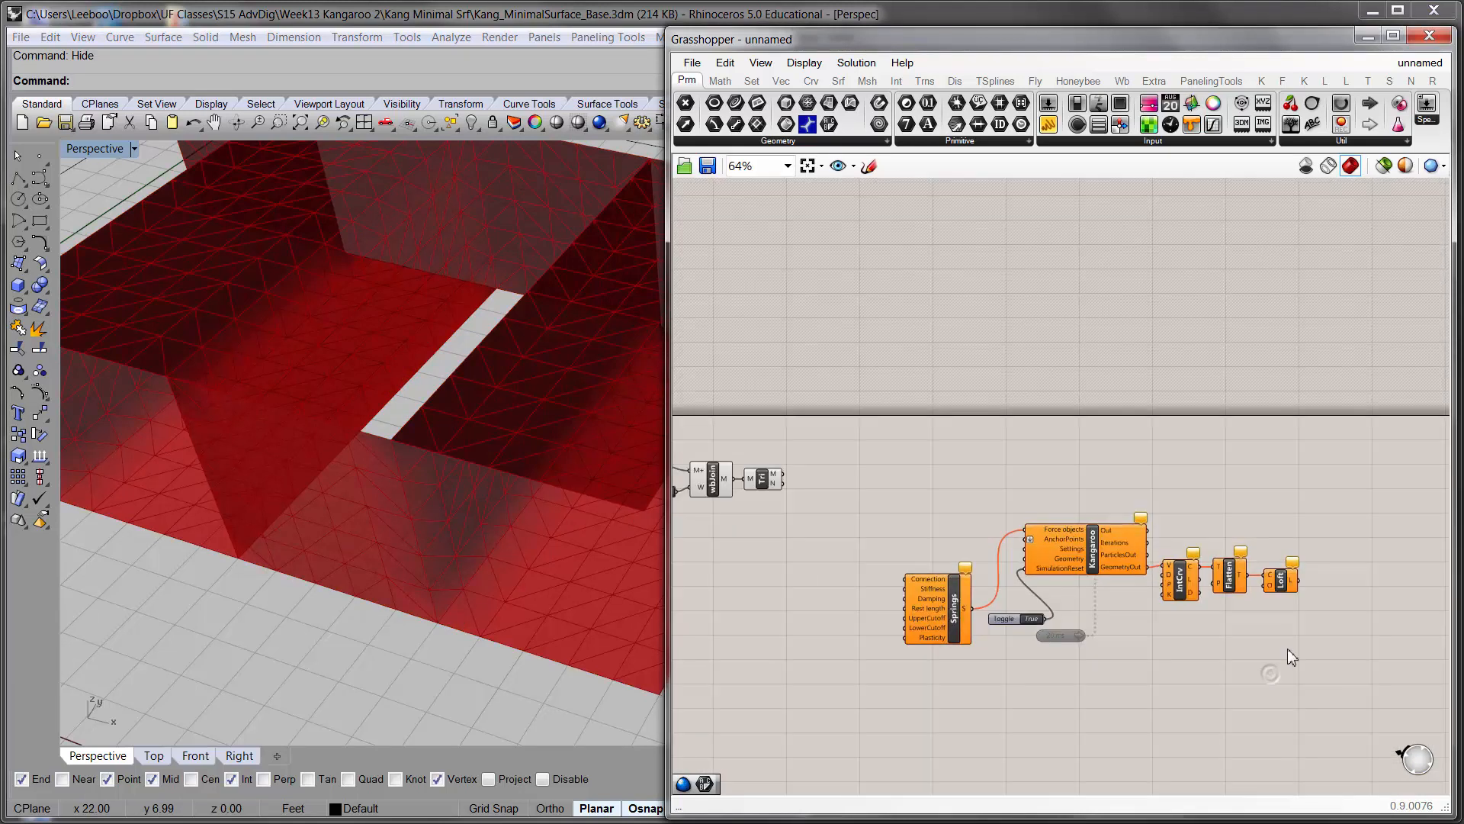
{"action": "left_click_drag", "start_coordinate": [1287, 645], "coordinate": [1190, 533]}
{"action": "key", "text": "Delete"}
- Move the Springs, Kangaroo, toggle and timer group closer to the Triangulate component
{"action": "key", "text": "ctrl+a"}
{"action": "left_click", "coordinate": [1167, 662]}
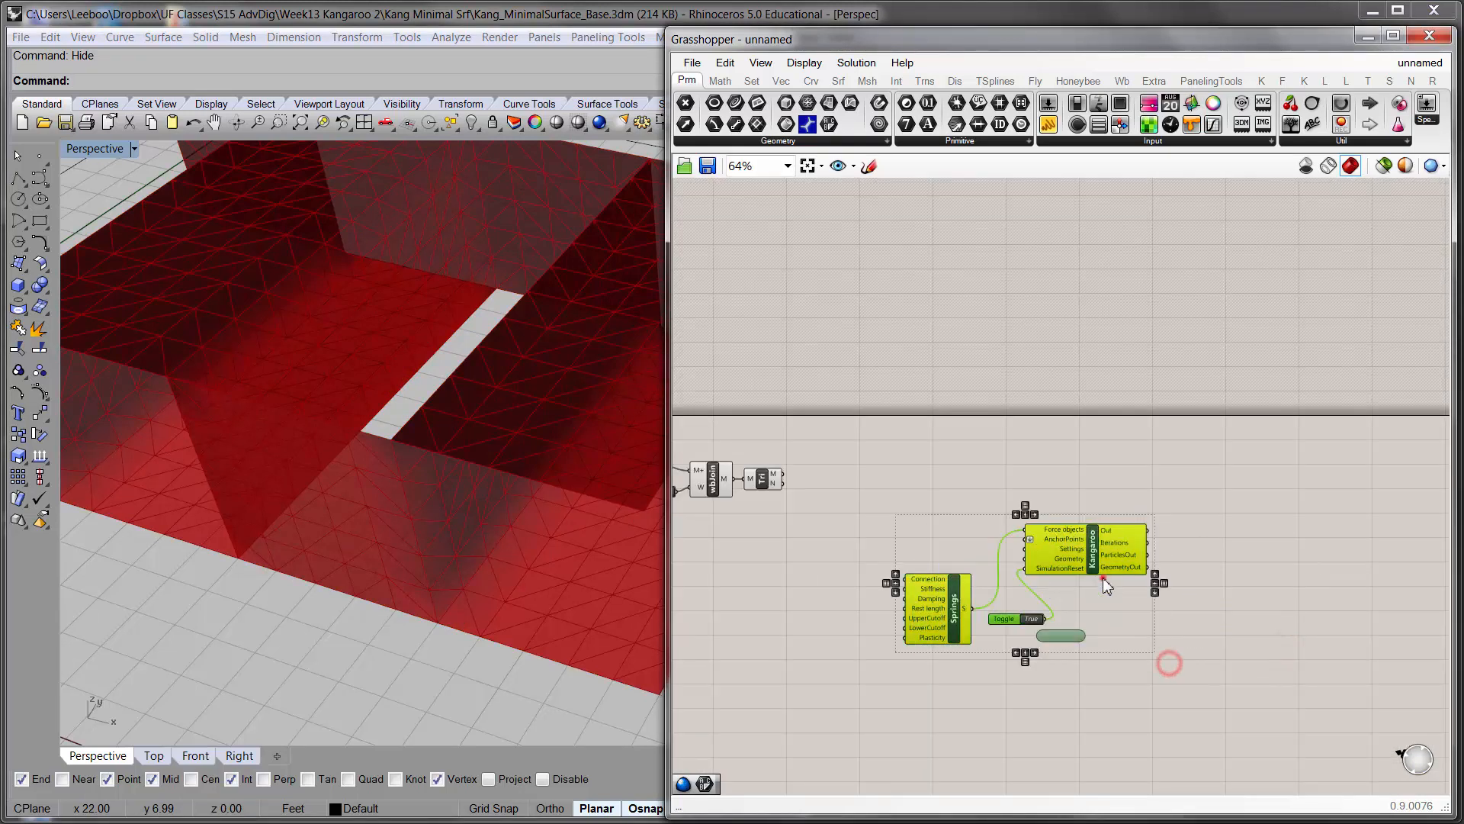
{"action": "left_click", "coordinate": [1088, 562]}
{"action": "left_click_drag", "start_coordinate": [1210, 679], "coordinate": [915, 467]}
{"action": "left_click_drag", "start_coordinate": [1078, 529], "coordinate": [995, 478]}
- Turn off the preview of the Mesh Brep and wbJoin components so only the triangulated mesh displays
{"action": "left_click", "coordinate": [846, 440]}
{"action": "right_click_drag", "start_coordinate": [847, 440], "coordinate": [967, 441]}
{"action": "right_click_drag", "start_coordinate": [732, 493], "coordinate": [966, 492]}
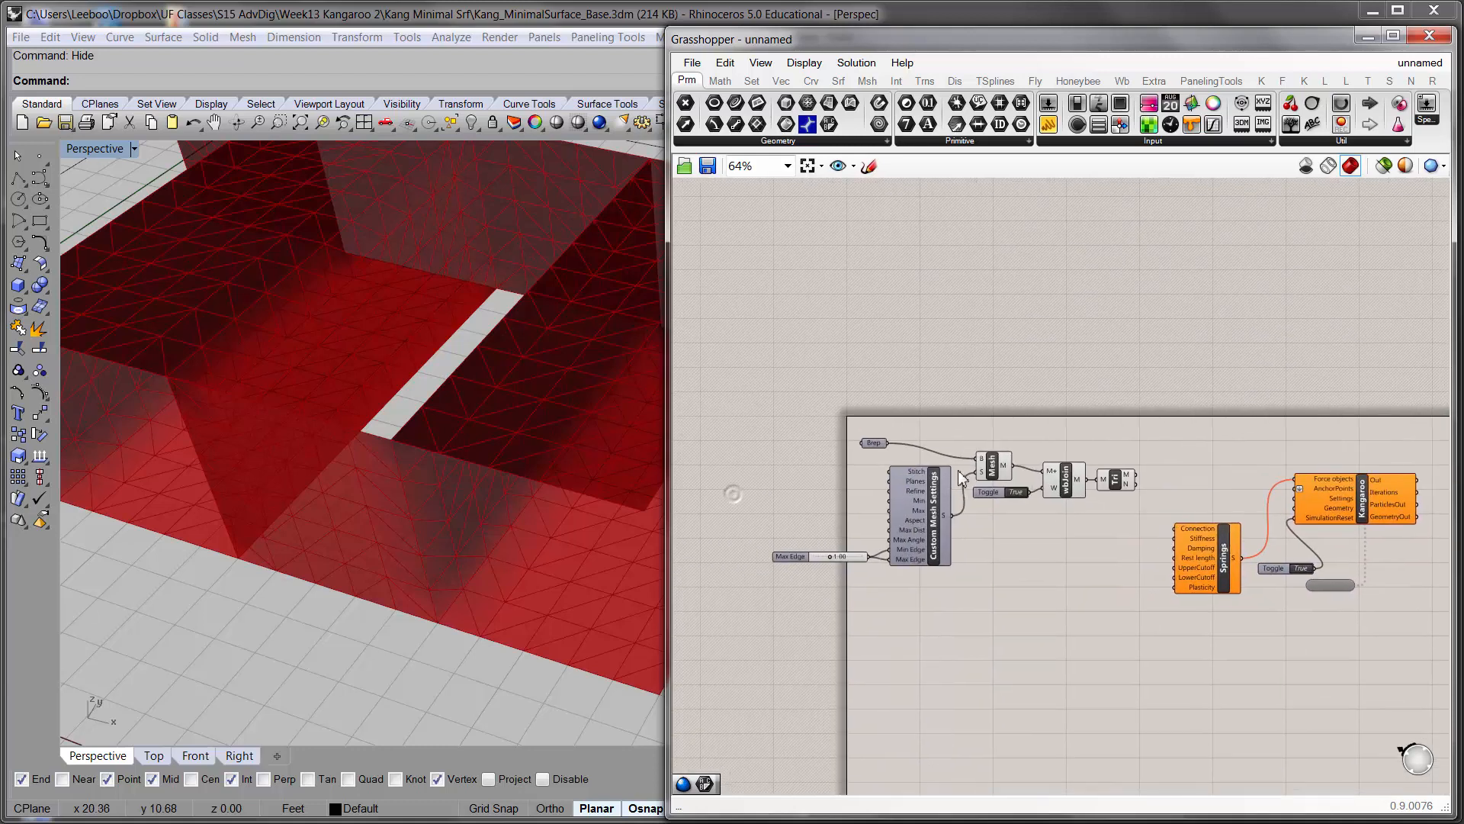
{"action": "left_click", "coordinate": [992, 467]}
{"action": "key", "text": "ctrl+q"}
{"action": "left_click", "coordinate": [1067, 481]}
{"action": "key", "text": "ctrl+q"}
- Widen the Grasshopper window and fit more of the mesh into the Perspective viewport
{"action": "right_click_drag", "start_coordinate": [1108, 527], "coordinate": [1019, 536]}
{"action": "left_click", "coordinate": [1035, 548]}
{"action": "right_click_drag", "start_coordinate": [1035, 551], "coordinate": [1001, 564]}
{"action": "scroll", "coordinate": [1199, 590], "scroll_direction": "up", "scroll_amount": 3}
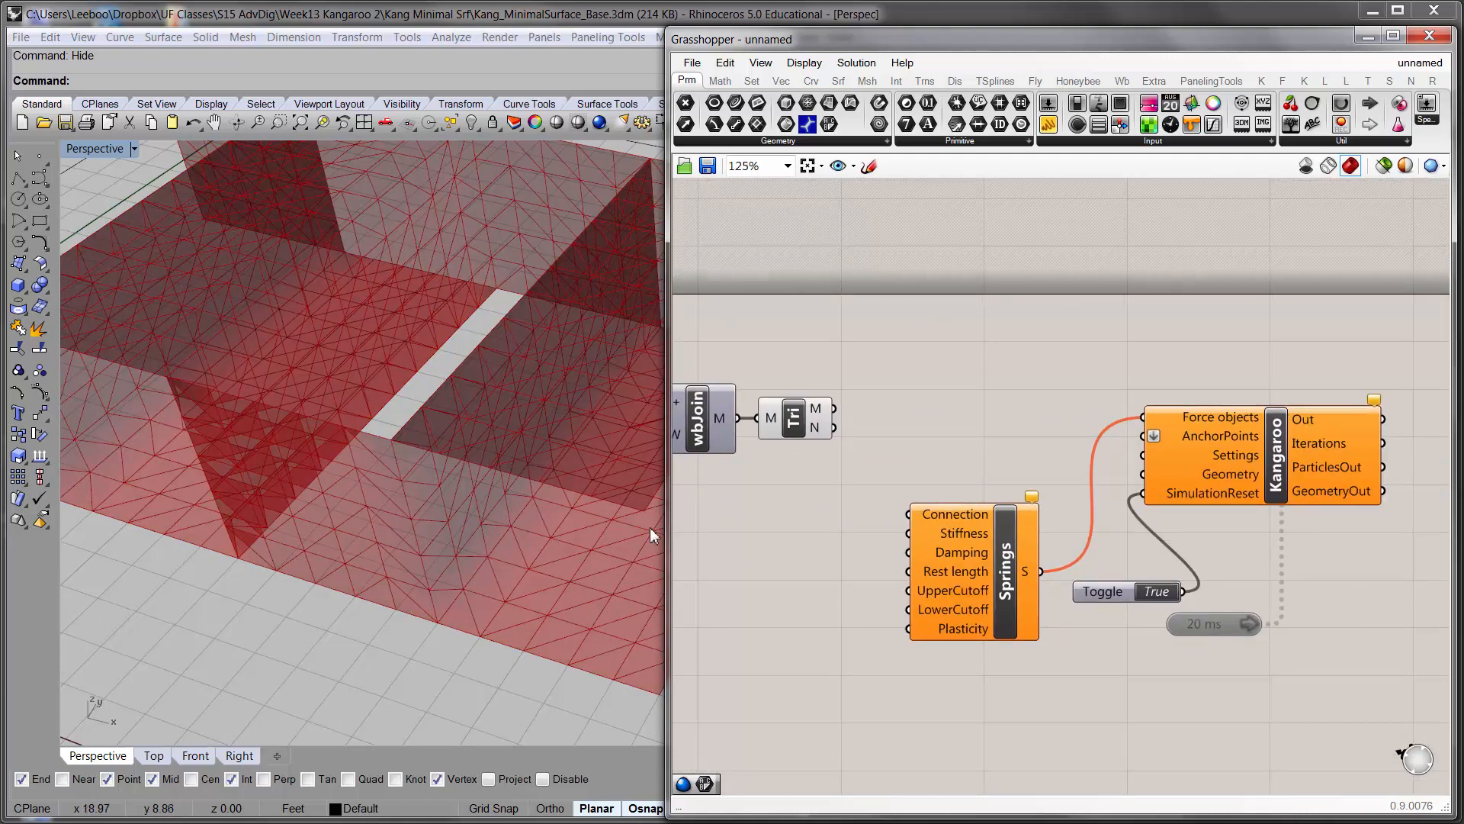
{"action": "left_click_drag", "start_coordinate": [668, 526], "coordinate": [517, 527]}
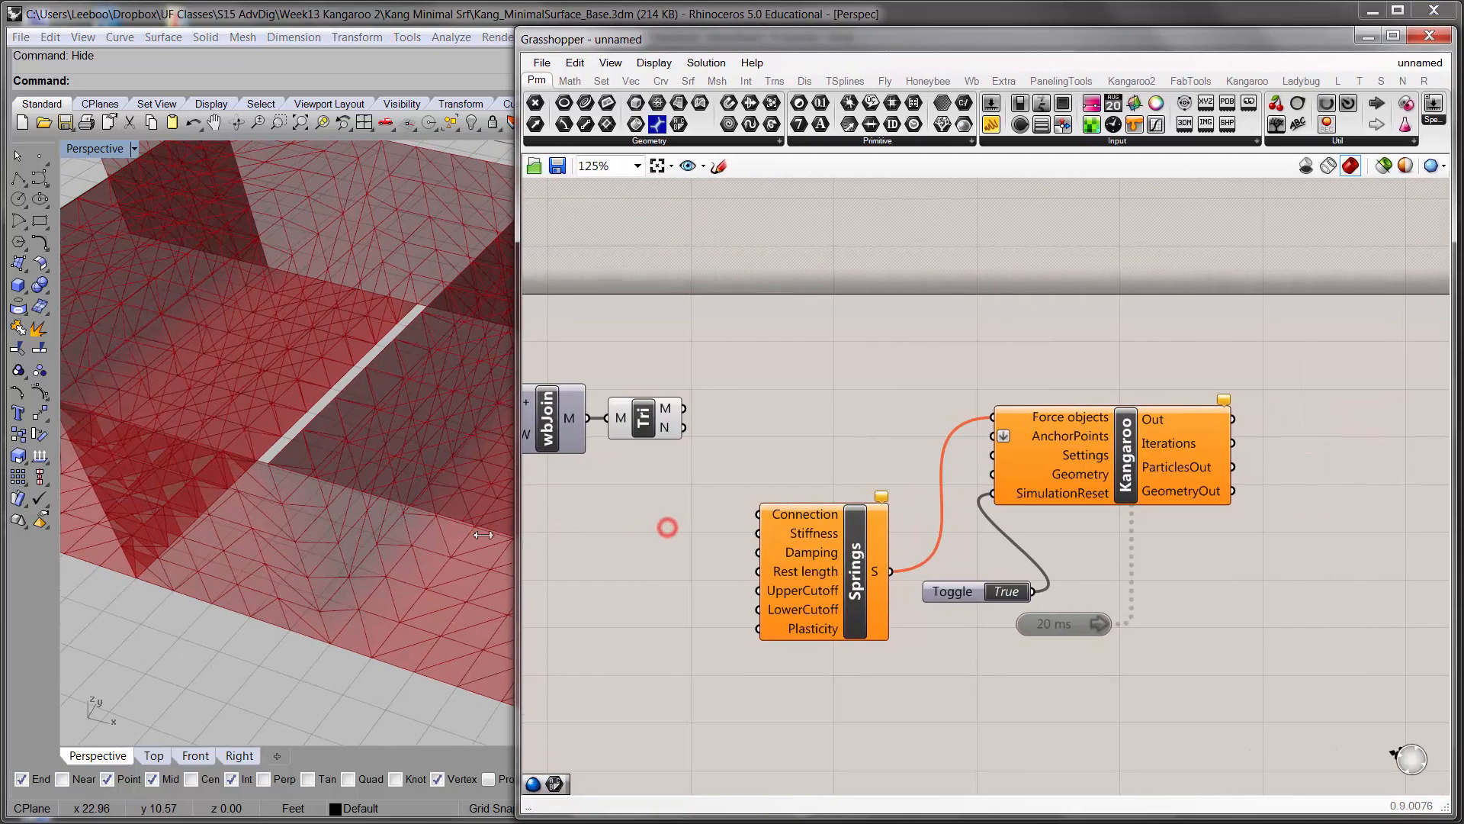
{"action": "scroll", "coordinate": [268, 477], "scroll_direction": "down", "scroll_amount": 3}
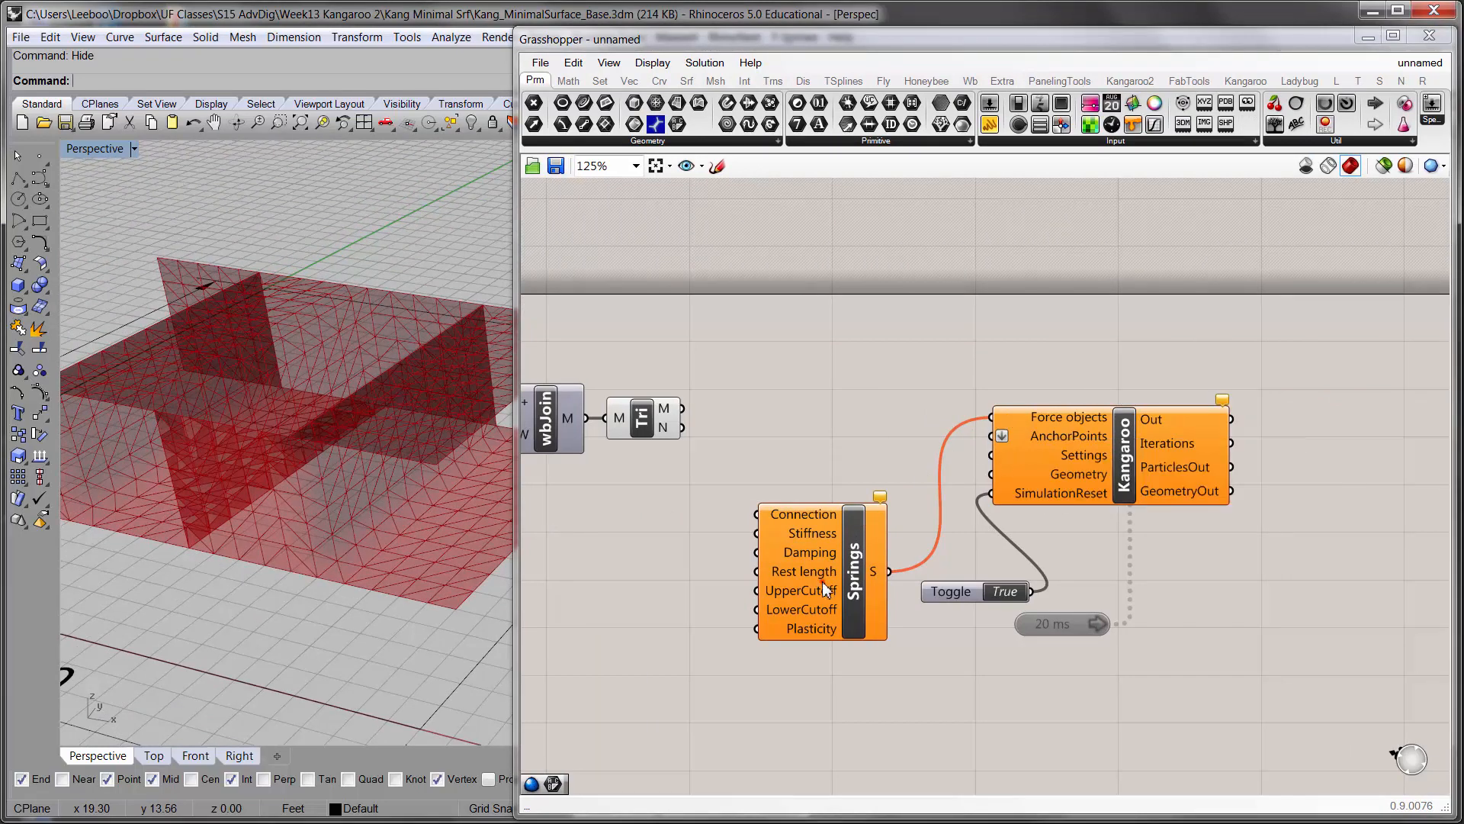
- Reposition the Springs component between Triangulate and Kangaroo, leaving room for another component before it
{"action": "left_click_drag", "start_coordinate": [825, 587], "coordinate": [855, 412]}
{"action": "right_click_drag", "start_coordinate": [767, 501], "coordinate": [910, 571]}
{"action": "left_click", "coordinate": [785, 467]}
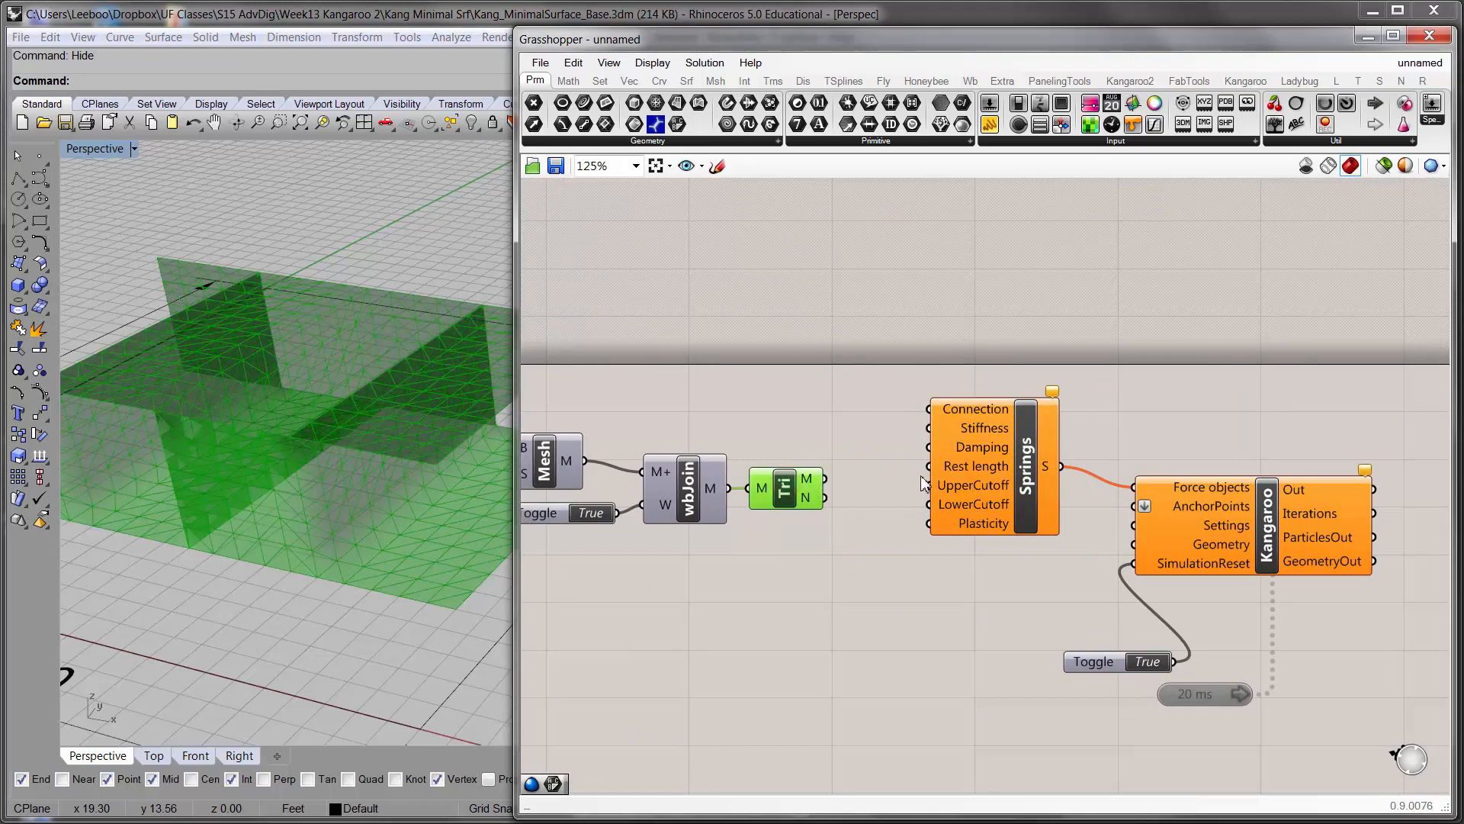
{"action": "left_click_drag", "start_coordinate": [994, 468], "coordinate": [1014, 474]}
{"action": "left_click", "coordinate": [957, 309]}
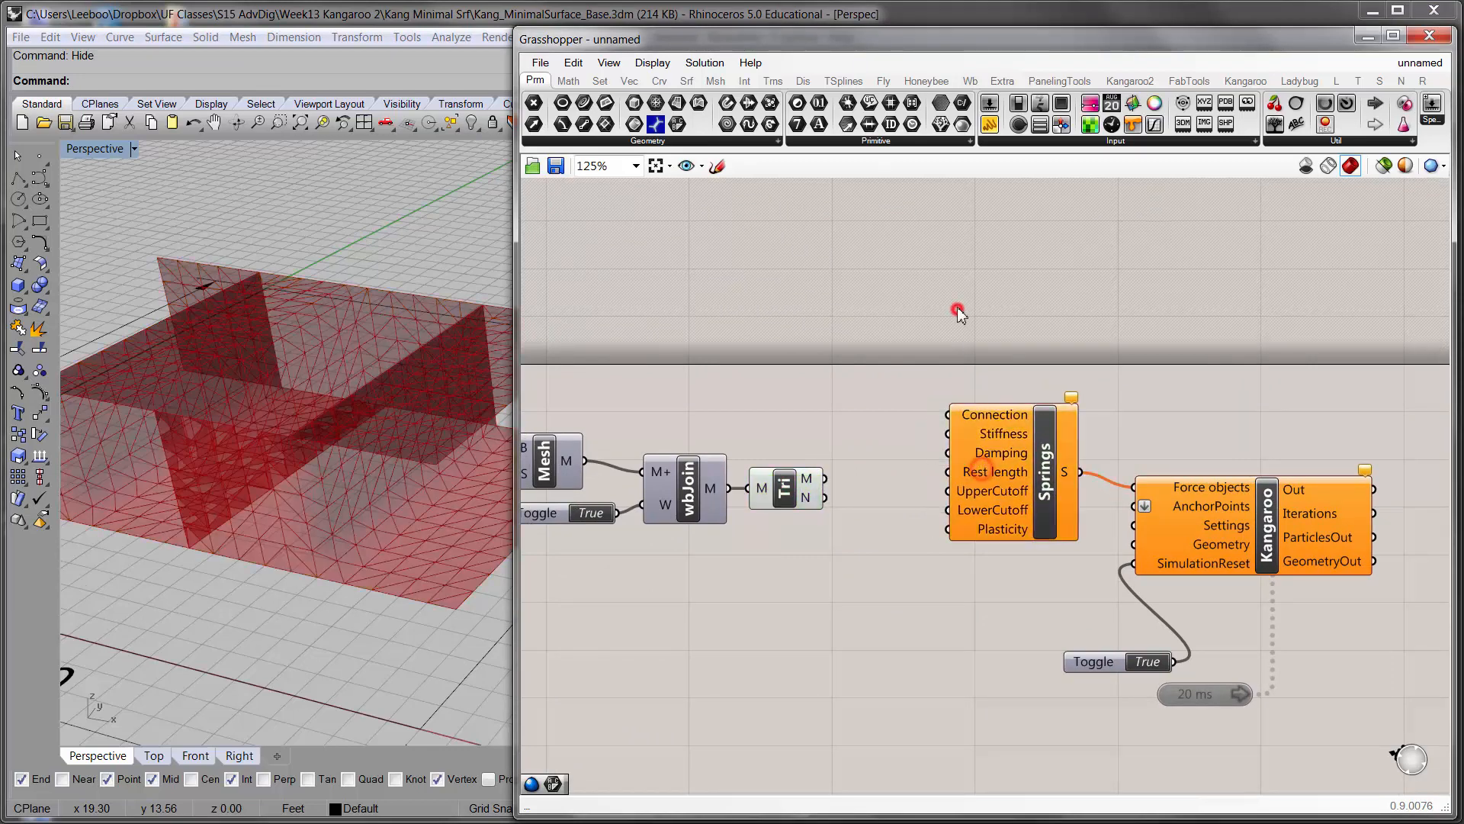
- Add Weaverbird's Mesh Edges component above Triangulate and connect the triangulated mesh output to its G input
{"action": "left_click", "coordinate": [970, 81]}
{"action": "left_click", "coordinate": [719, 141]}
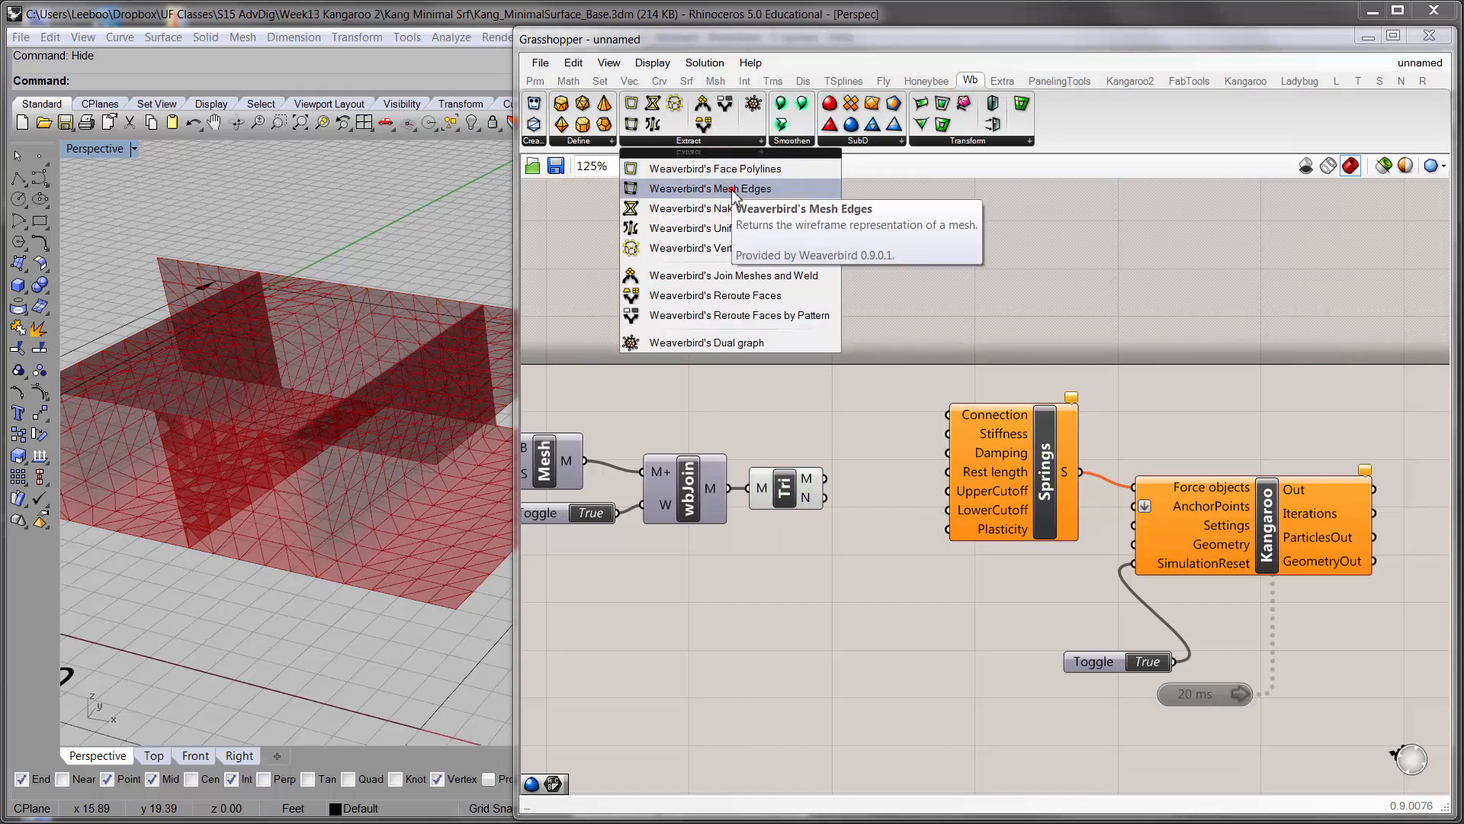
{"action": "left_click_drag", "start_coordinate": [732, 190], "coordinate": [898, 392]}
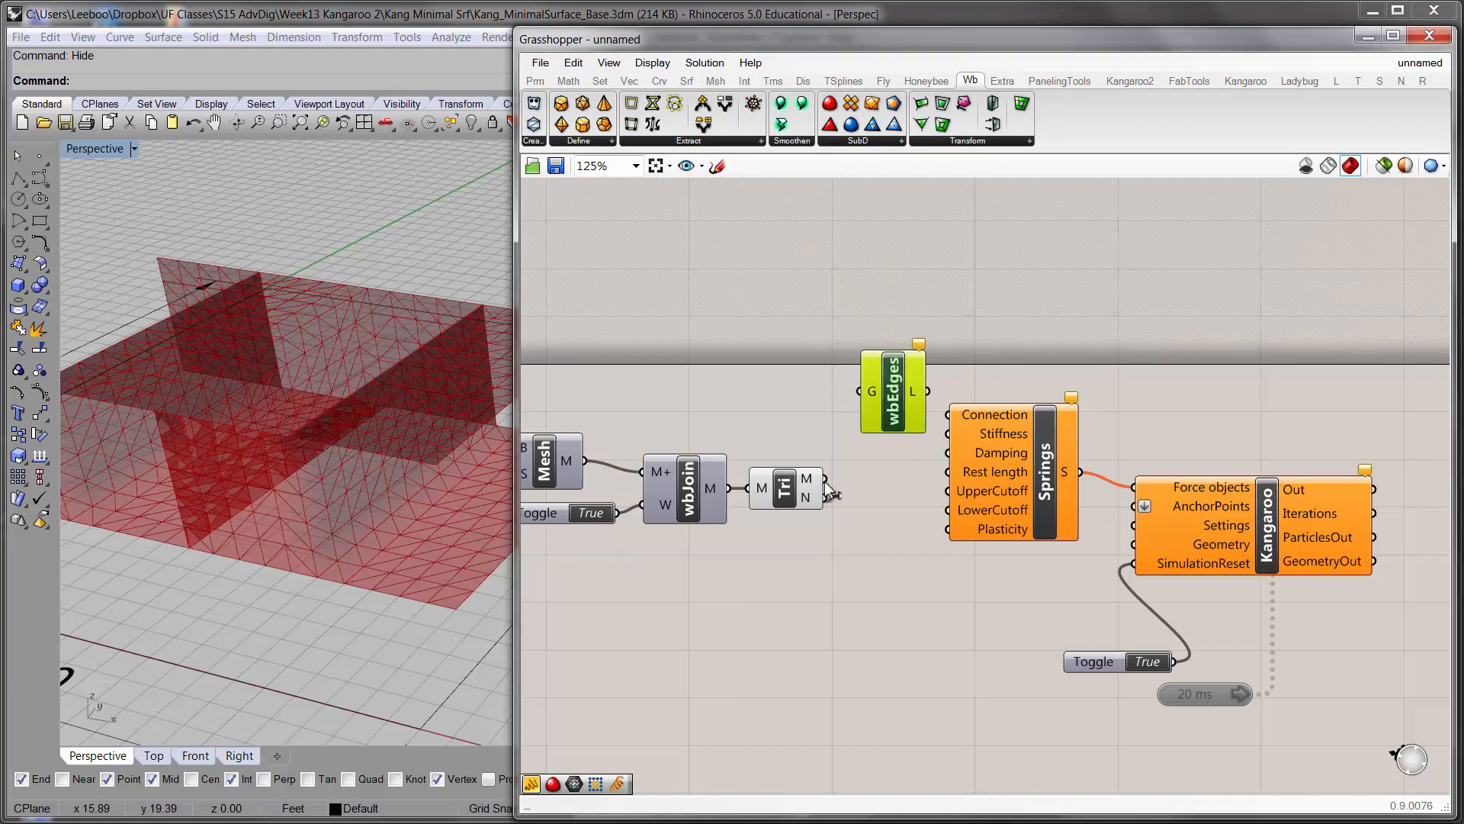
{"action": "left_click_drag", "start_coordinate": [824, 479], "coordinate": [861, 391]}
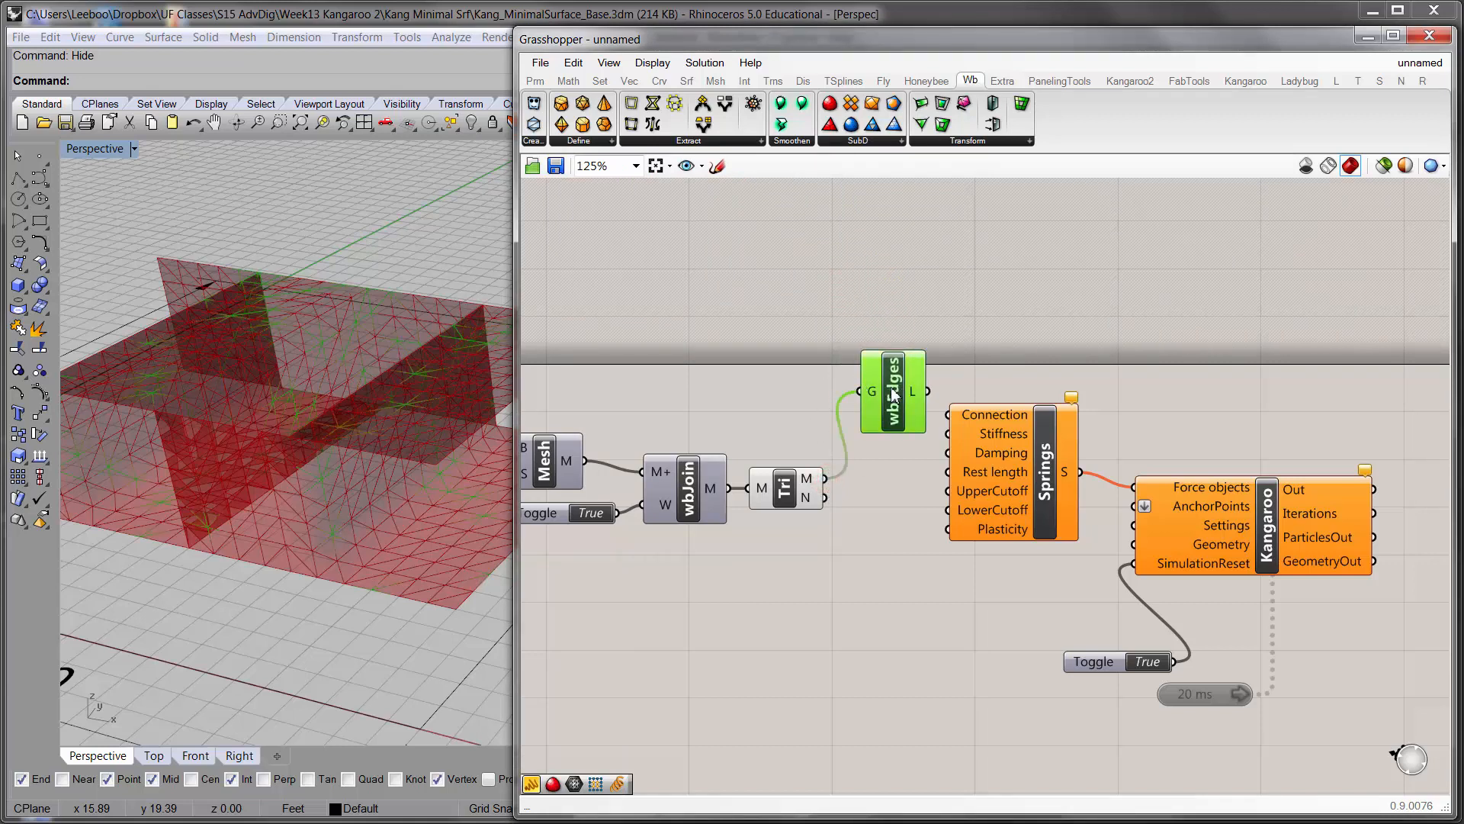
- Turn off the Triangulate preview and view the extracted mesh edges on their own
{"action": "left_click", "coordinate": [797, 491]}
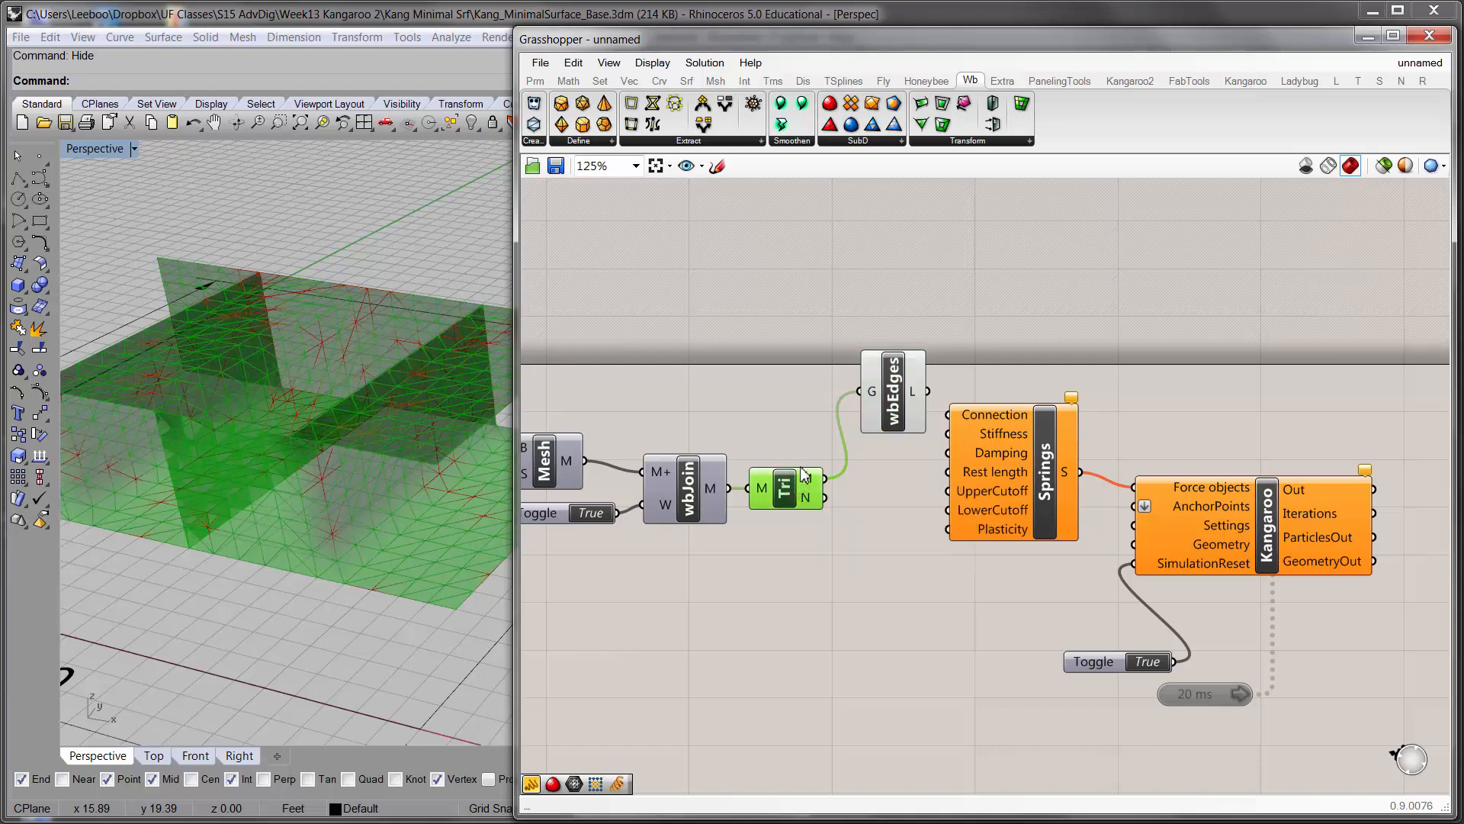
{"action": "left_click", "coordinate": [794, 404]}
{"action": "left_click", "coordinate": [789, 489]}
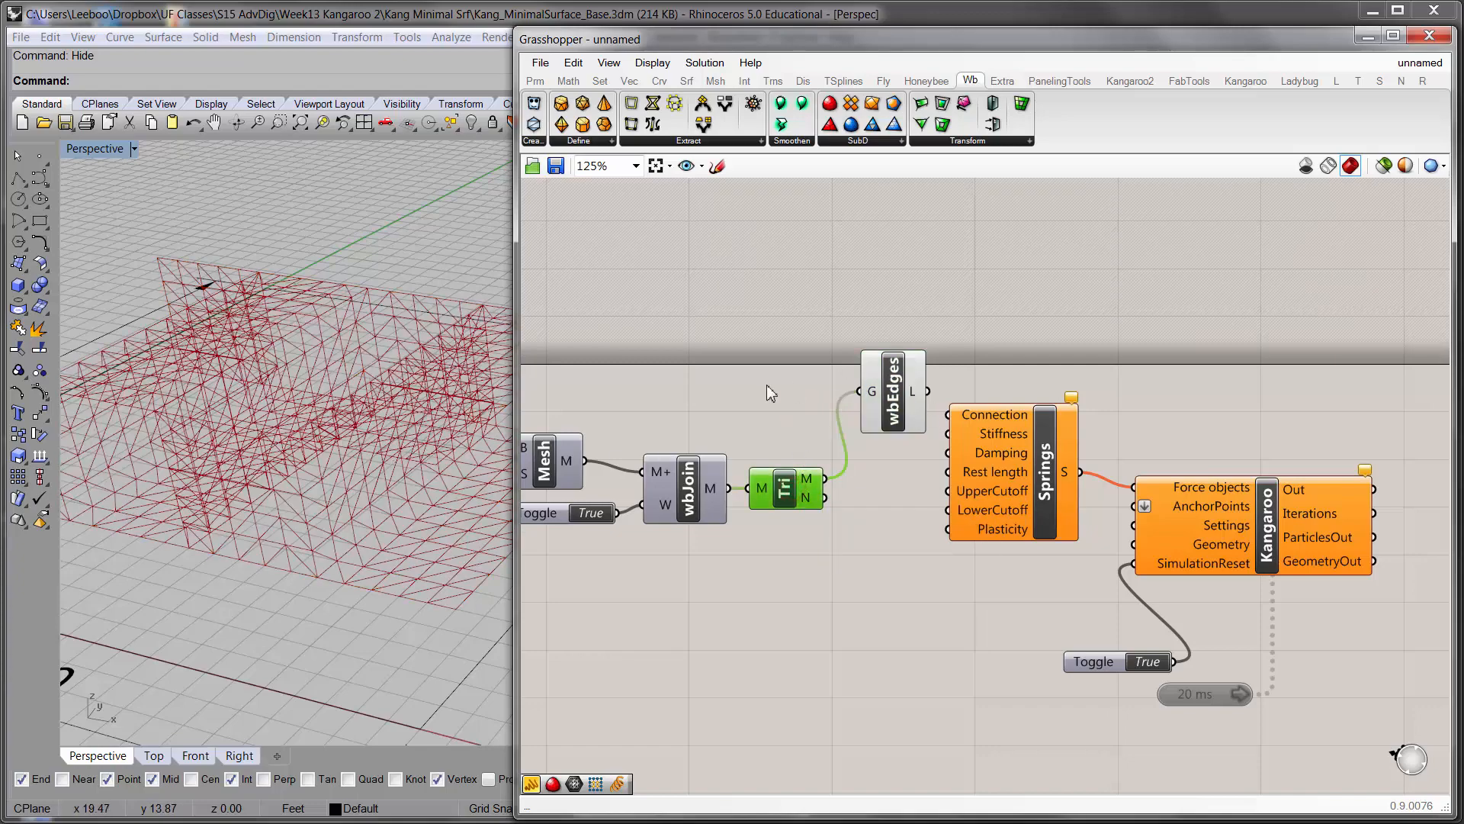
{"action": "right_click_drag", "start_coordinate": [324, 366], "coordinate": [296, 353]}
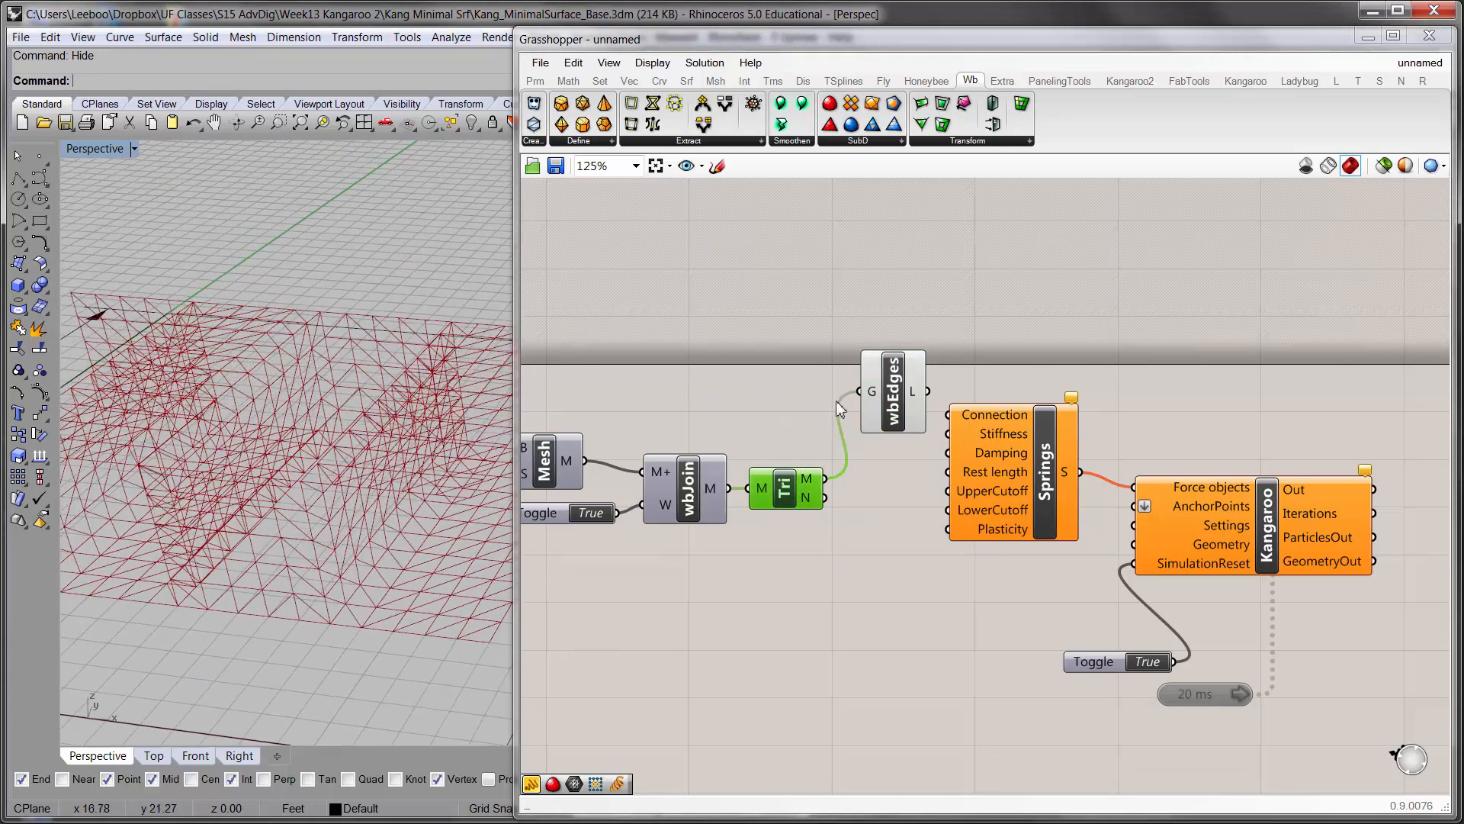
- Connect the wbEdges L output to the Springs Connection input and align the two components
{"action": "left_click", "coordinate": [910, 405]}
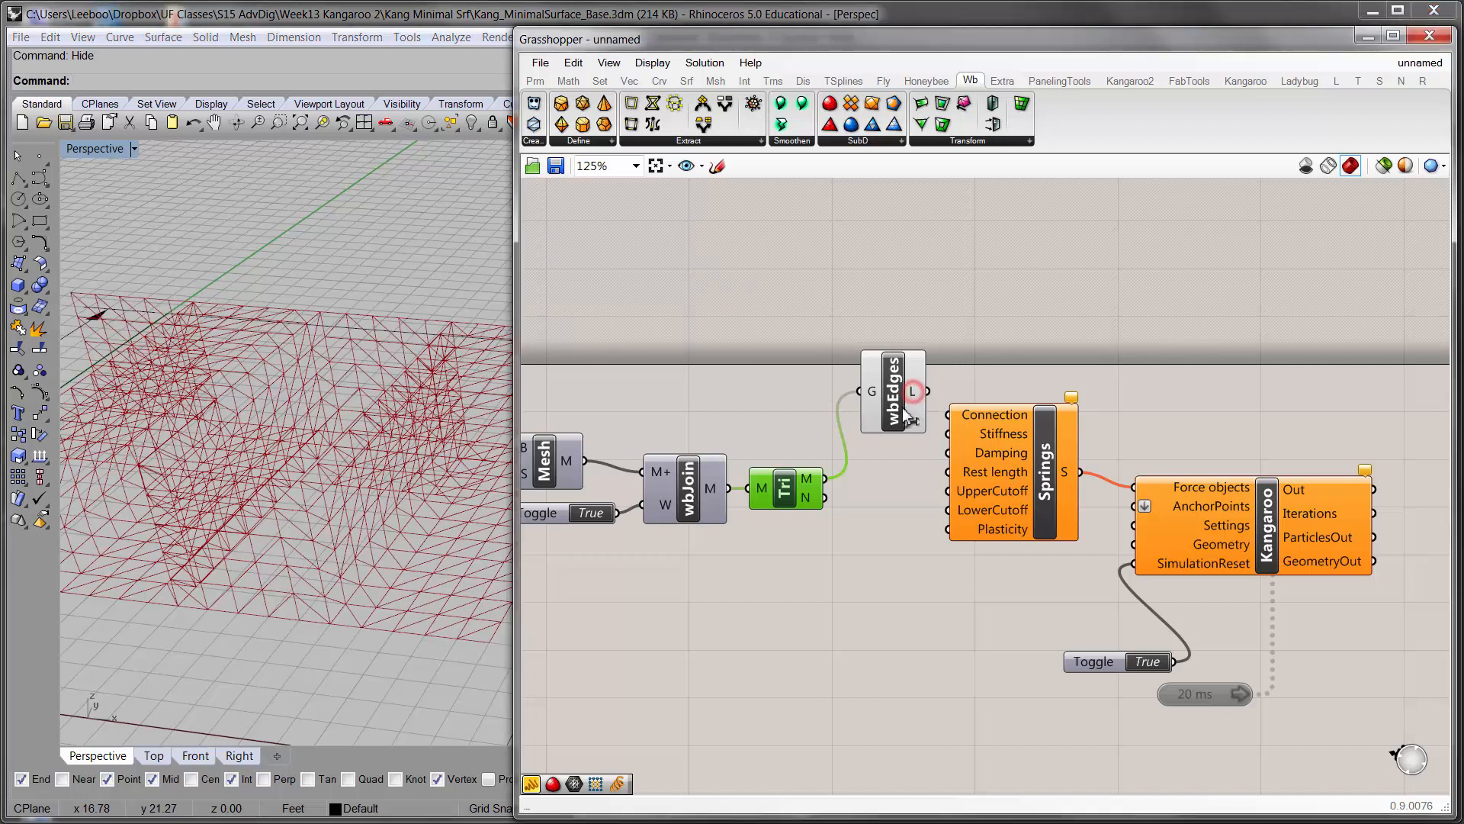
{"action": "left_click_drag", "start_coordinate": [910, 405], "coordinate": [940, 424]}
{"action": "left_click_drag", "start_coordinate": [884, 427], "coordinate": [898, 421]}
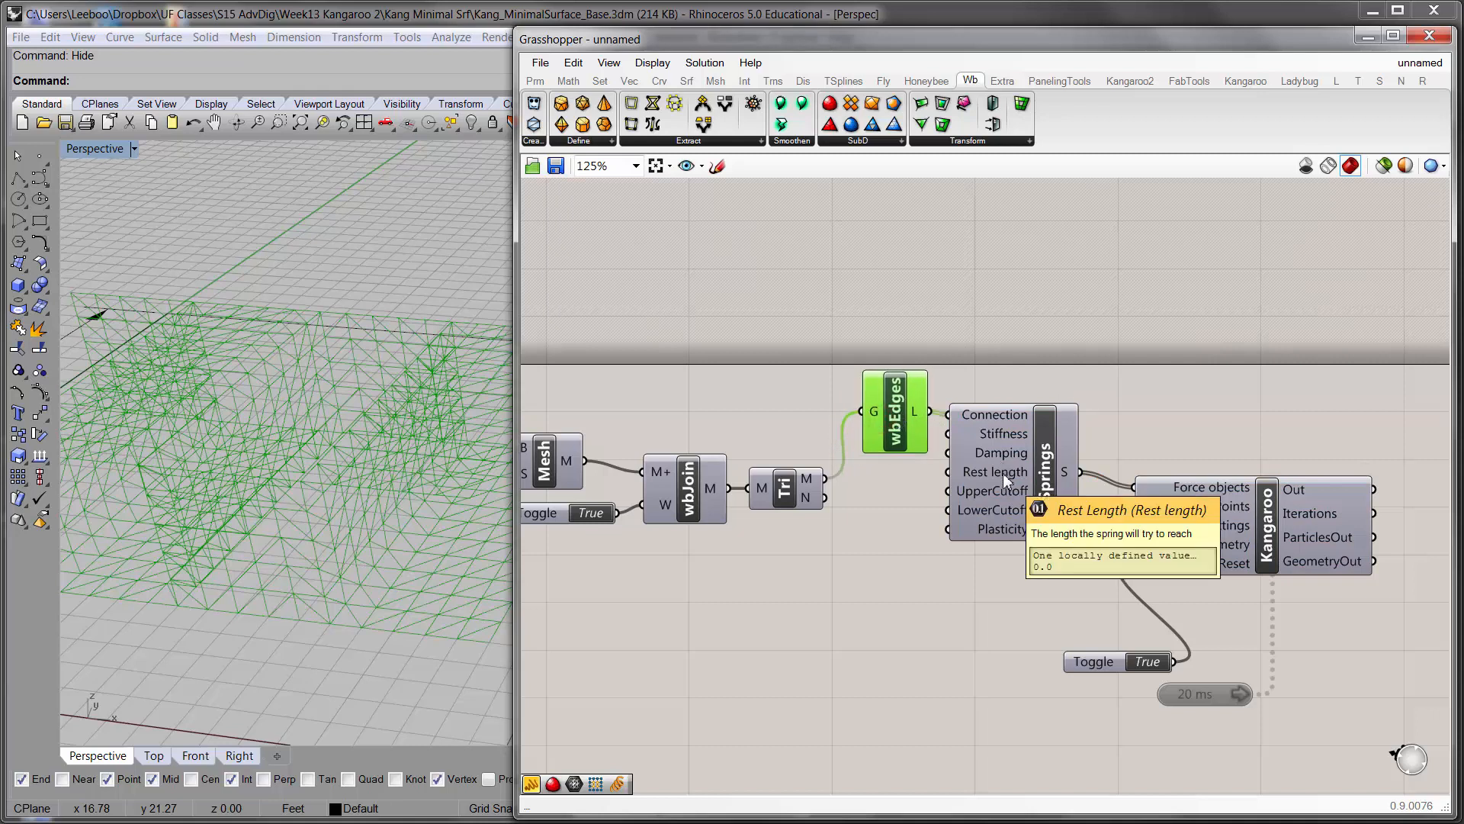
{"action": "left_click_drag", "start_coordinate": [1047, 458], "coordinate": [1049, 457]}
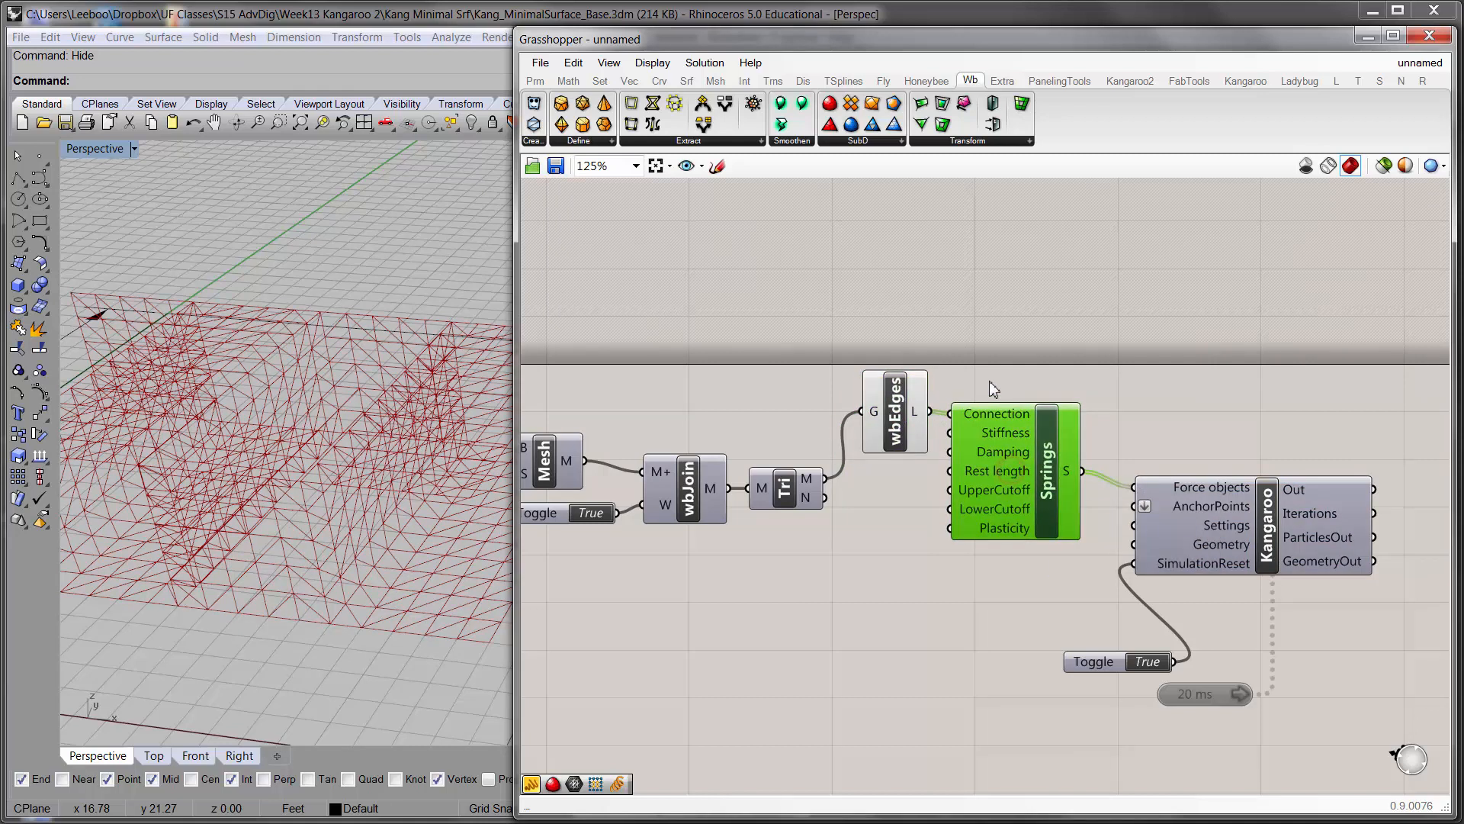
{"action": "left_click_drag", "start_coordinate": [874, 402], "coordinate": [867, 405]}
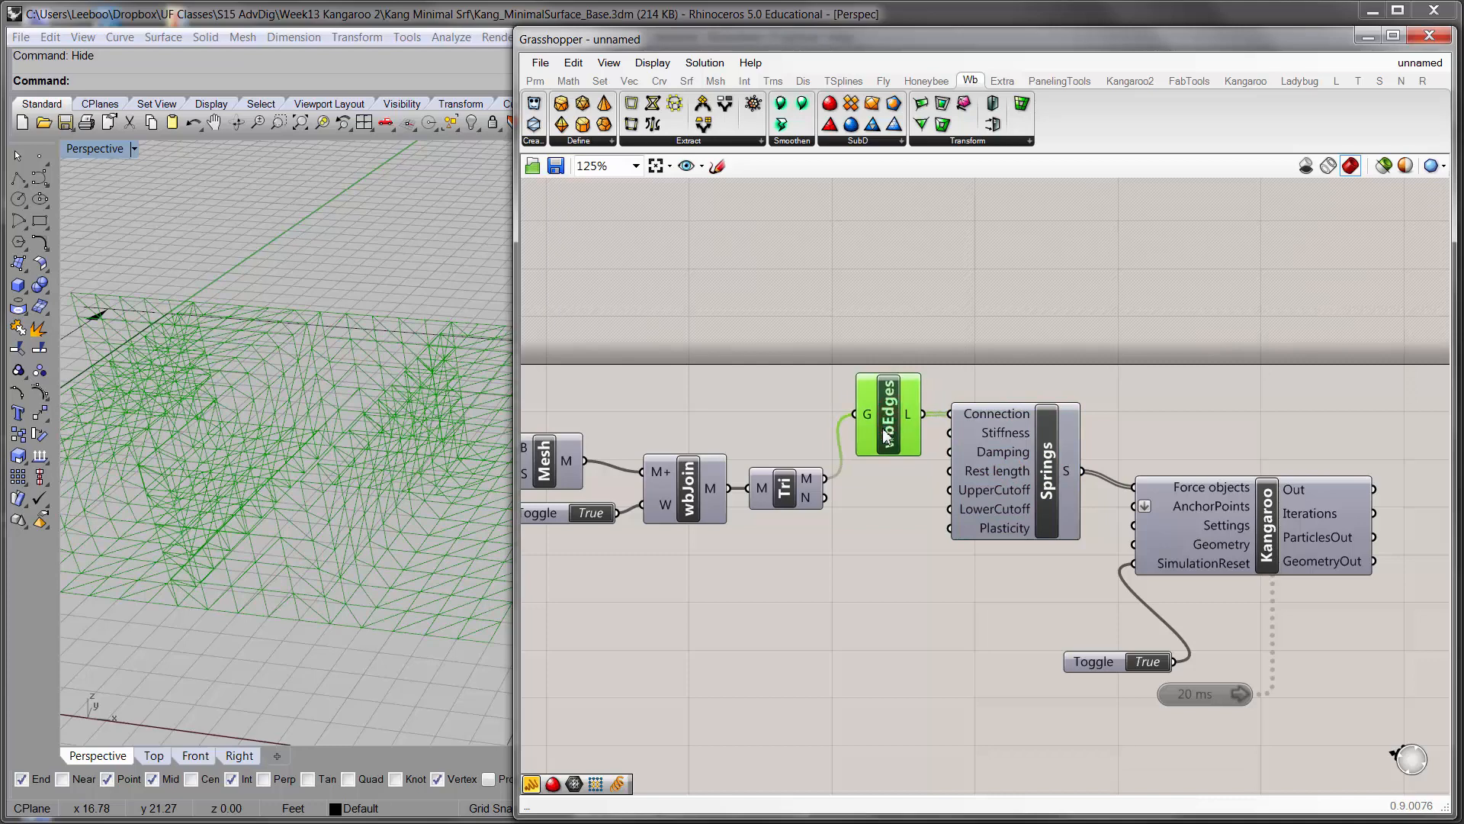
- Turn the Mesh Brep preview back on and examine the mesh's open boundaries for possible anchor points
{"action": "mouse_move", "coordinate": [1239, 507]}
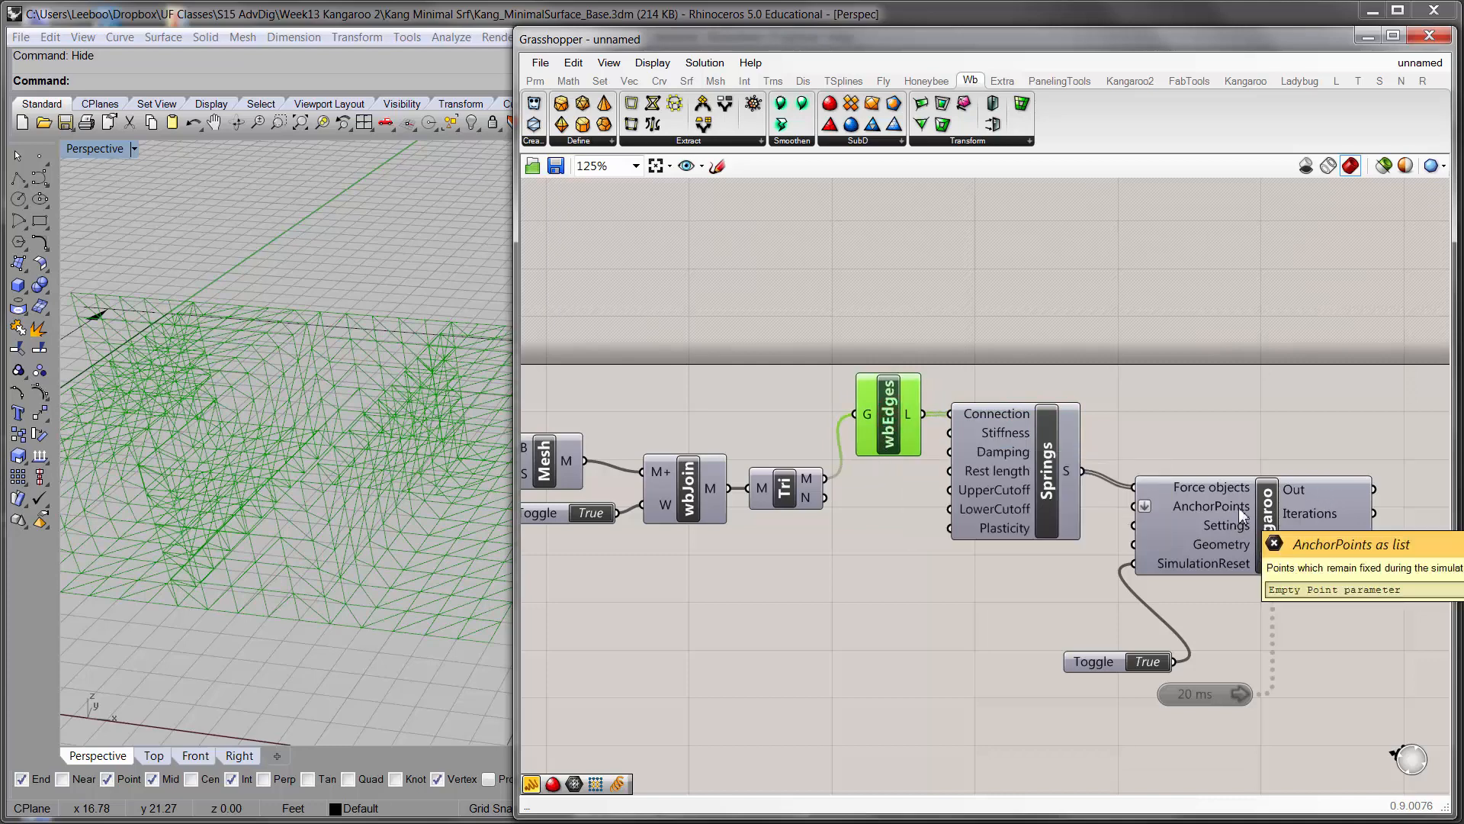
{"action": "right_click_drag", "start_coordinate": [381, 435], "coordinate": [382, 397]}
{"action": "right_click_drag", "start_coordinate": [326, 313], "coordinate": [363, 383]}
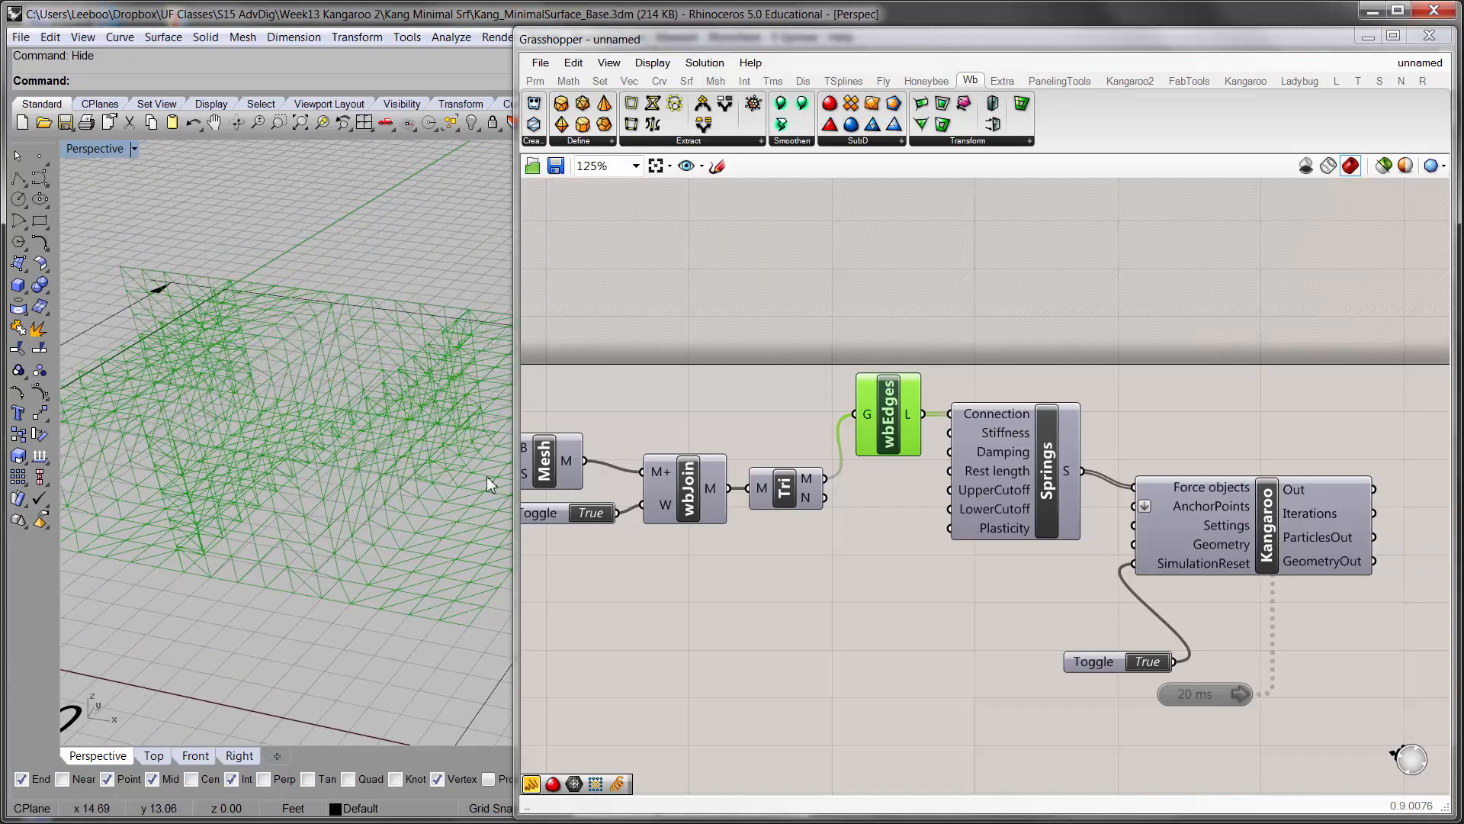
{"action": "left_click", "coordinate": [759, 486]}
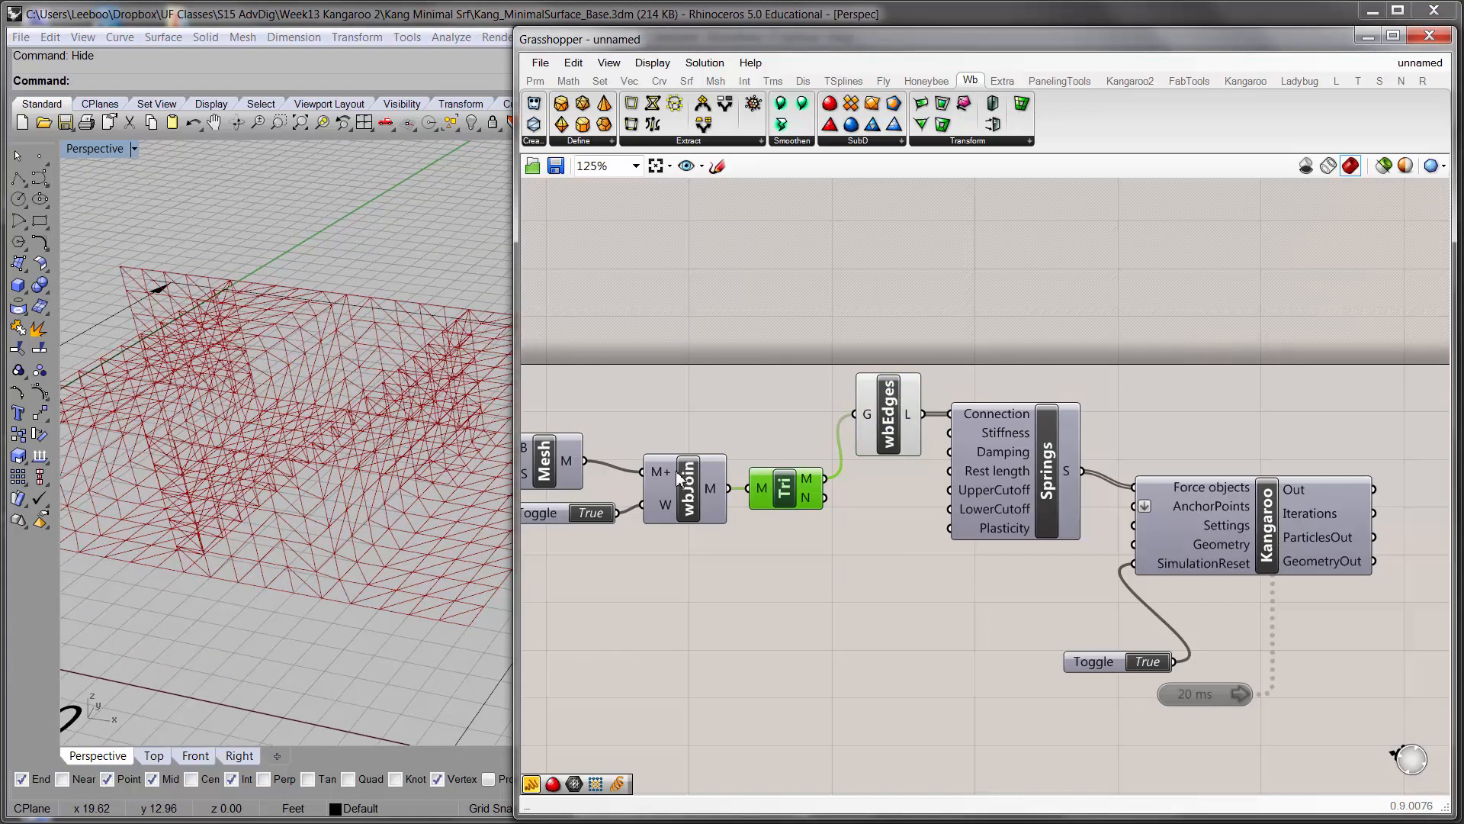
{"action": "scroll", "coordinate": [676, 470], "scroll_direction": "down", "scroll_amount": 1}
{"action": "left_click", "coordinate": [749, 418]}
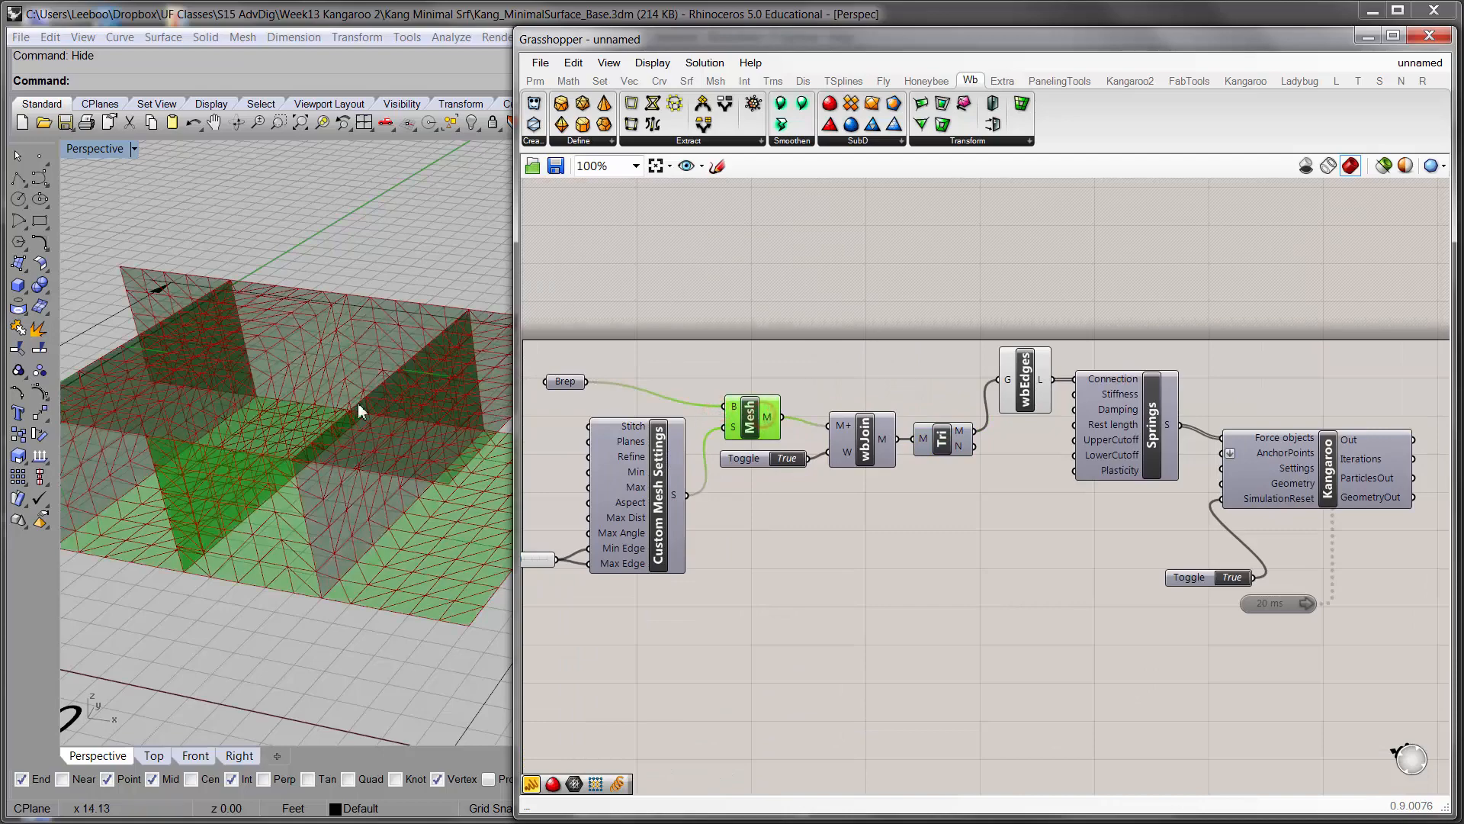
{"action": "right_click_drag", "start_coordinate": [309, 373], "coordinate": [328, 422]}
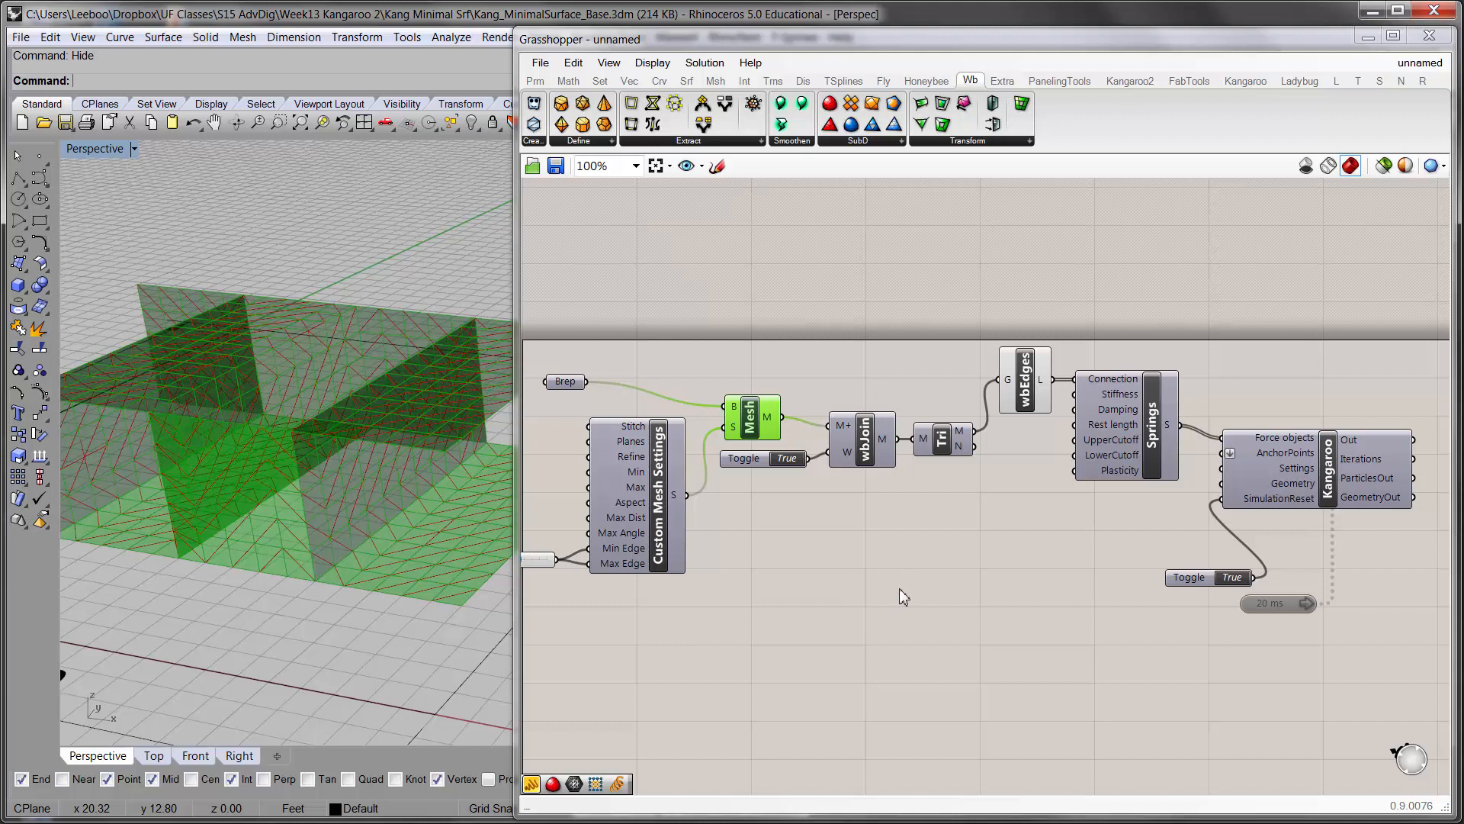
{"action": "left_click", "coordinate": [954, 562]}
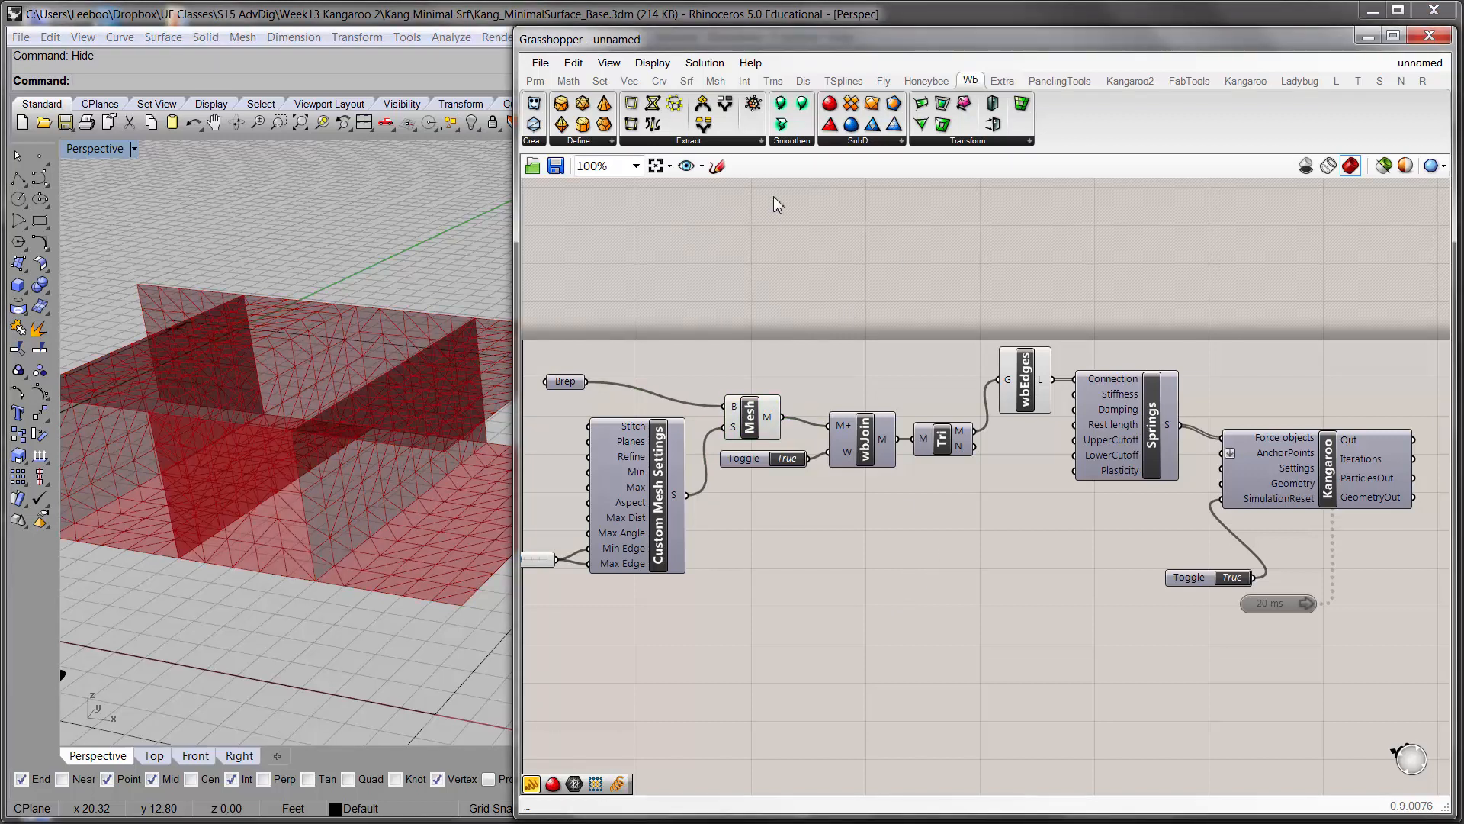
- Add a NakedVertices component and place it below the Triangulate component
{"action": "double_click", "coordinate": [902, 460]}
{"action": "type", "text": "nak"}
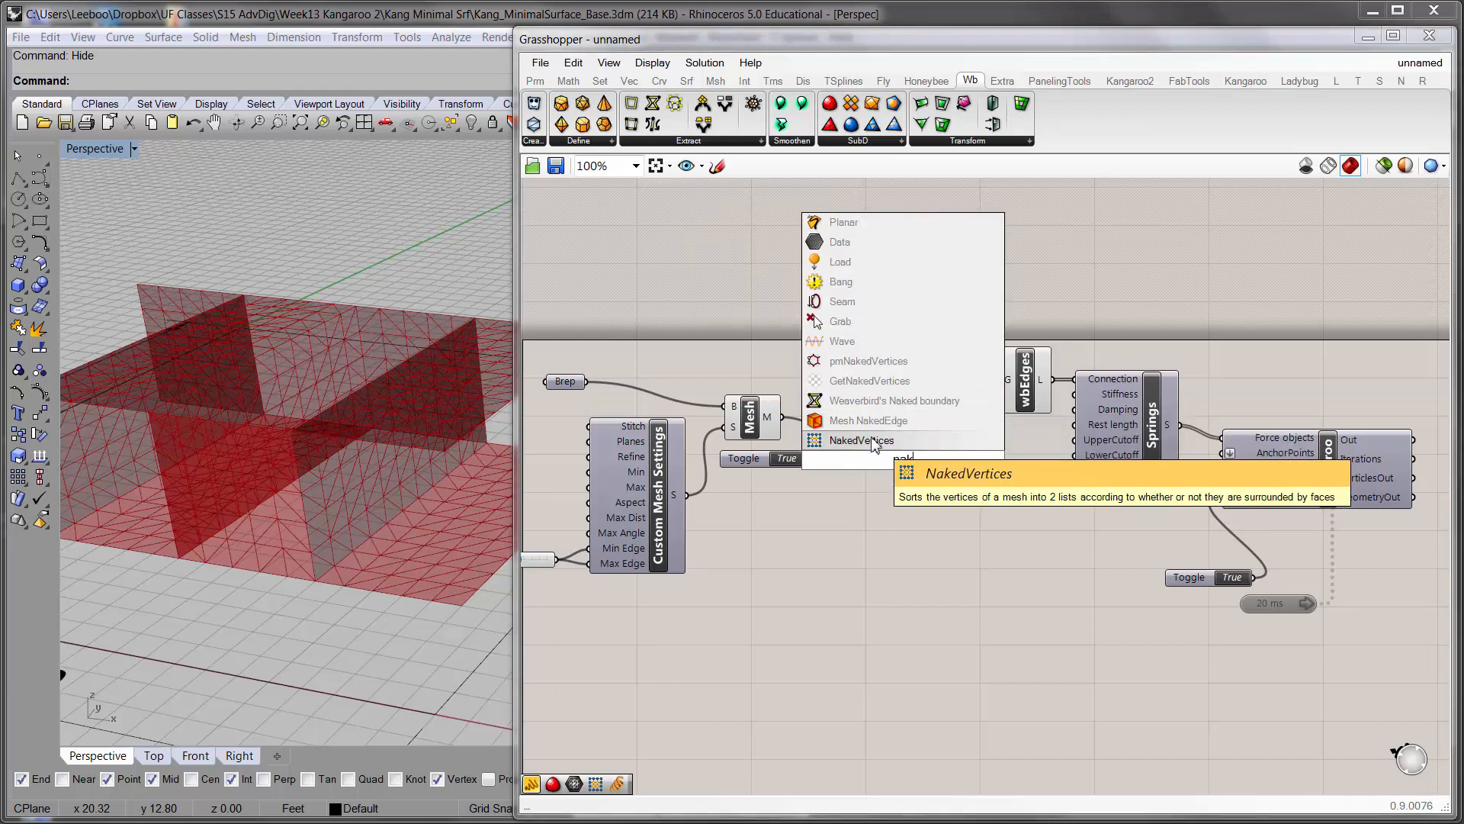
{"action": "left_click", "coordinate": [874, 443]}
{"action": "left_click_drag", "start_coordinate": [891, 468], "coordinate": [945, 529]}
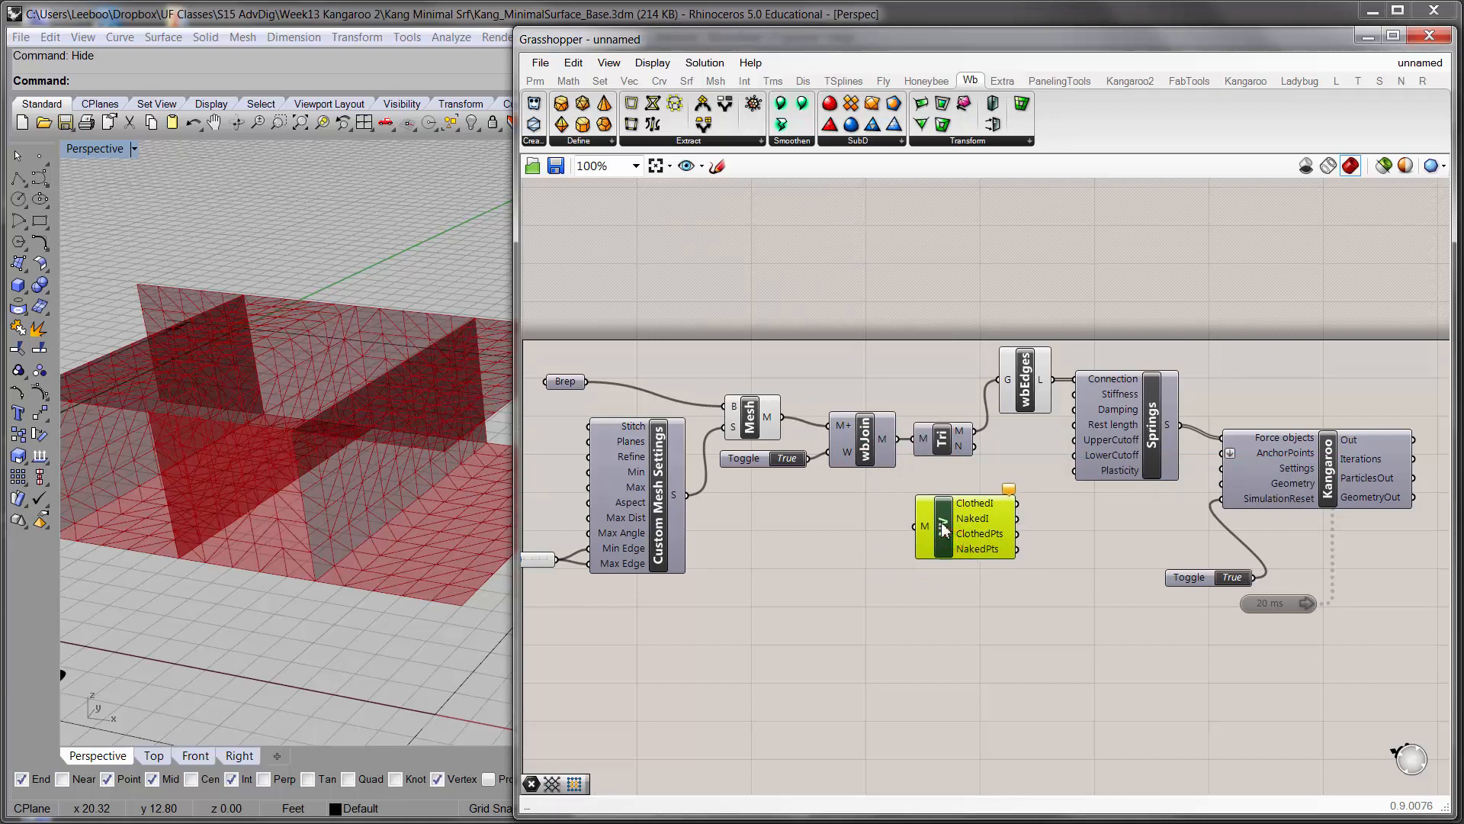
- Reposition the NakedVertices component and connect the Triangulate mesh output to its M input
{"action": "right_click_drag", "start_coordinate": [918, 492], "coordinate": [836, 482]}
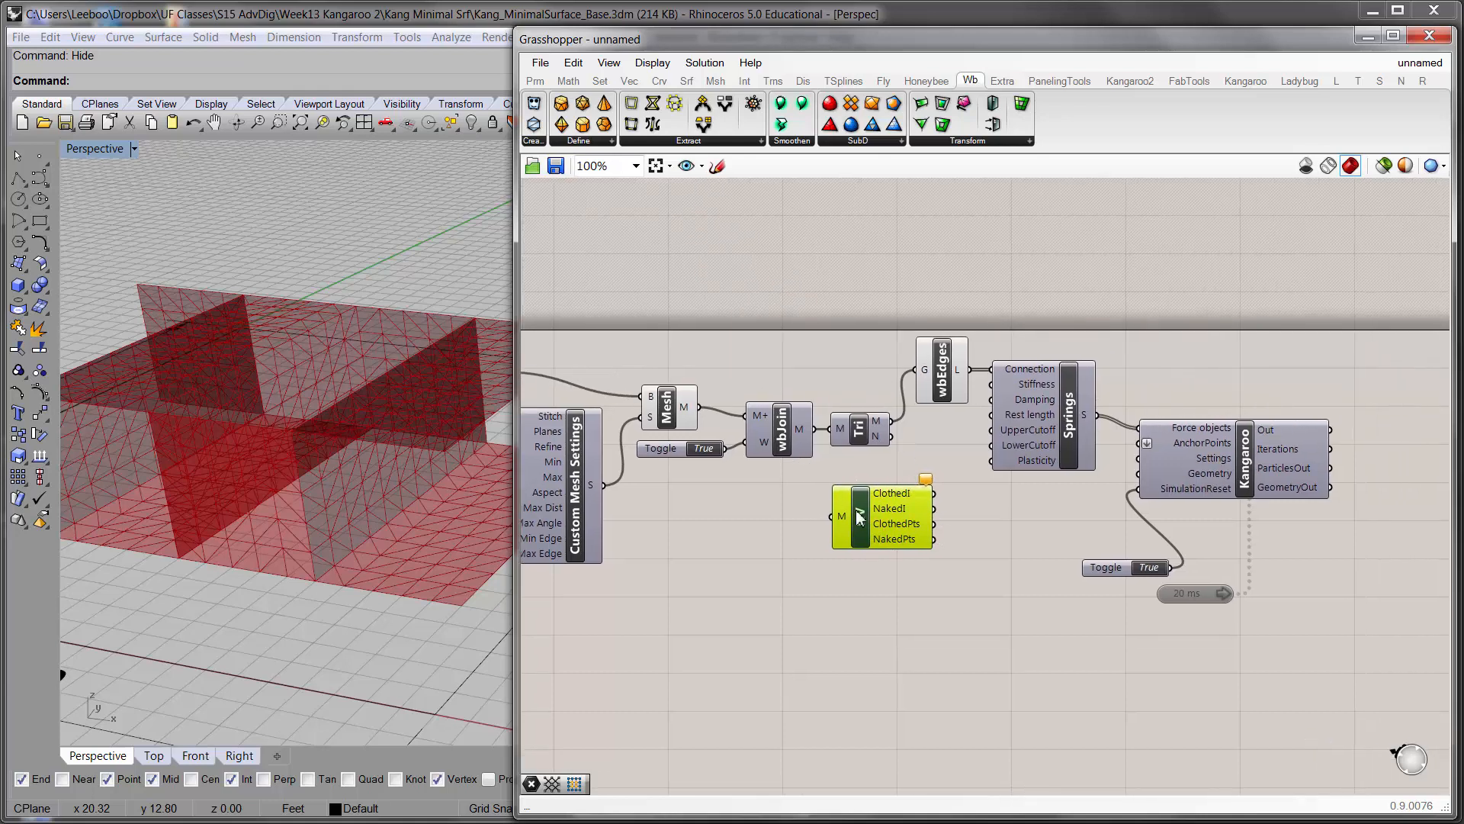
{"action": "left_click_drag", "start_coordinate": [859, 516], "coordinate": [947, 537]}
{"action": "left_click_drag", "start_coordinate": [890, 422], "coordinate": [919, 536]}
{"action": "right_click_drag", "start_coordinate": [926, 528], "coordinate": [801, 515]}
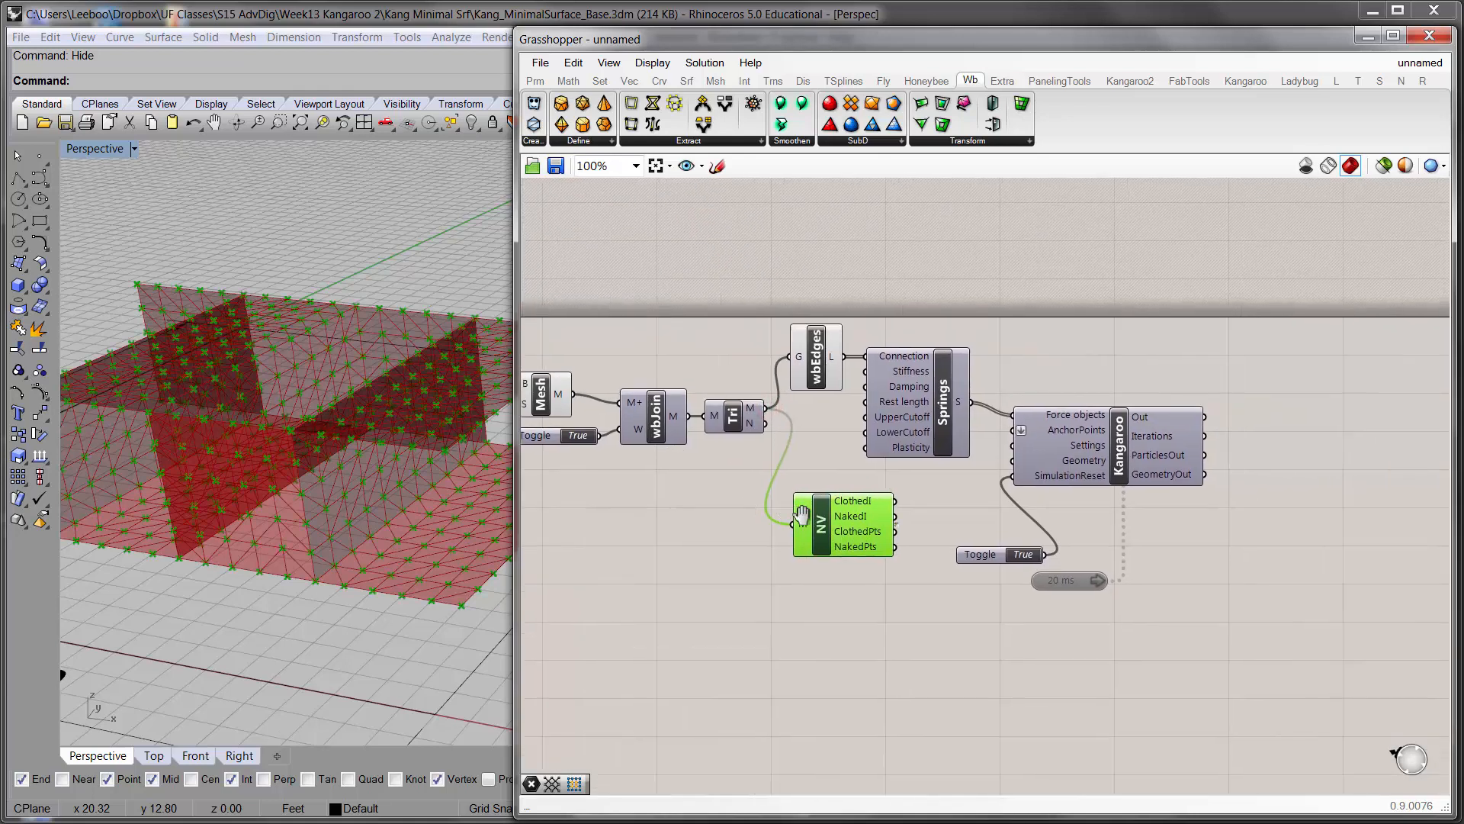
- Spread out the Springs, Kangaroo, timer, Toggle and NakedVertices components to make room between them
{"action": "left_click_drag", "start_coordinate": [1281, 637], "coordinate": [955, 411]}
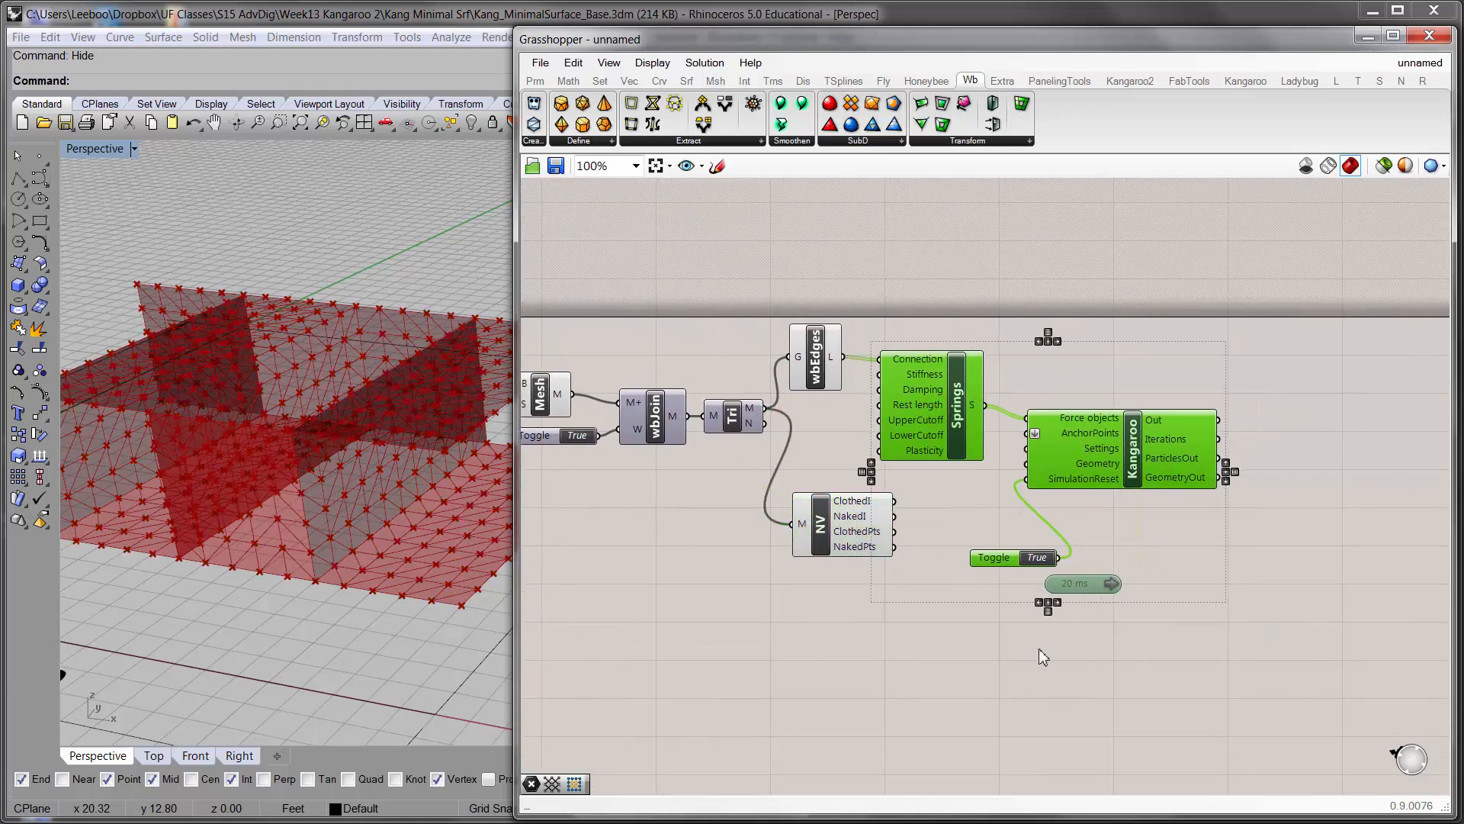
{"action": "left_click", "coordinate": [1043, 659]}
{"action": "left_click_drag", "start_coordinate": [1347, 602], "coordinate": [1083, 406]}
{"action": "left_click_drag", "start_coordinate": [1101, 458], "coordinate": [1250, 462]}
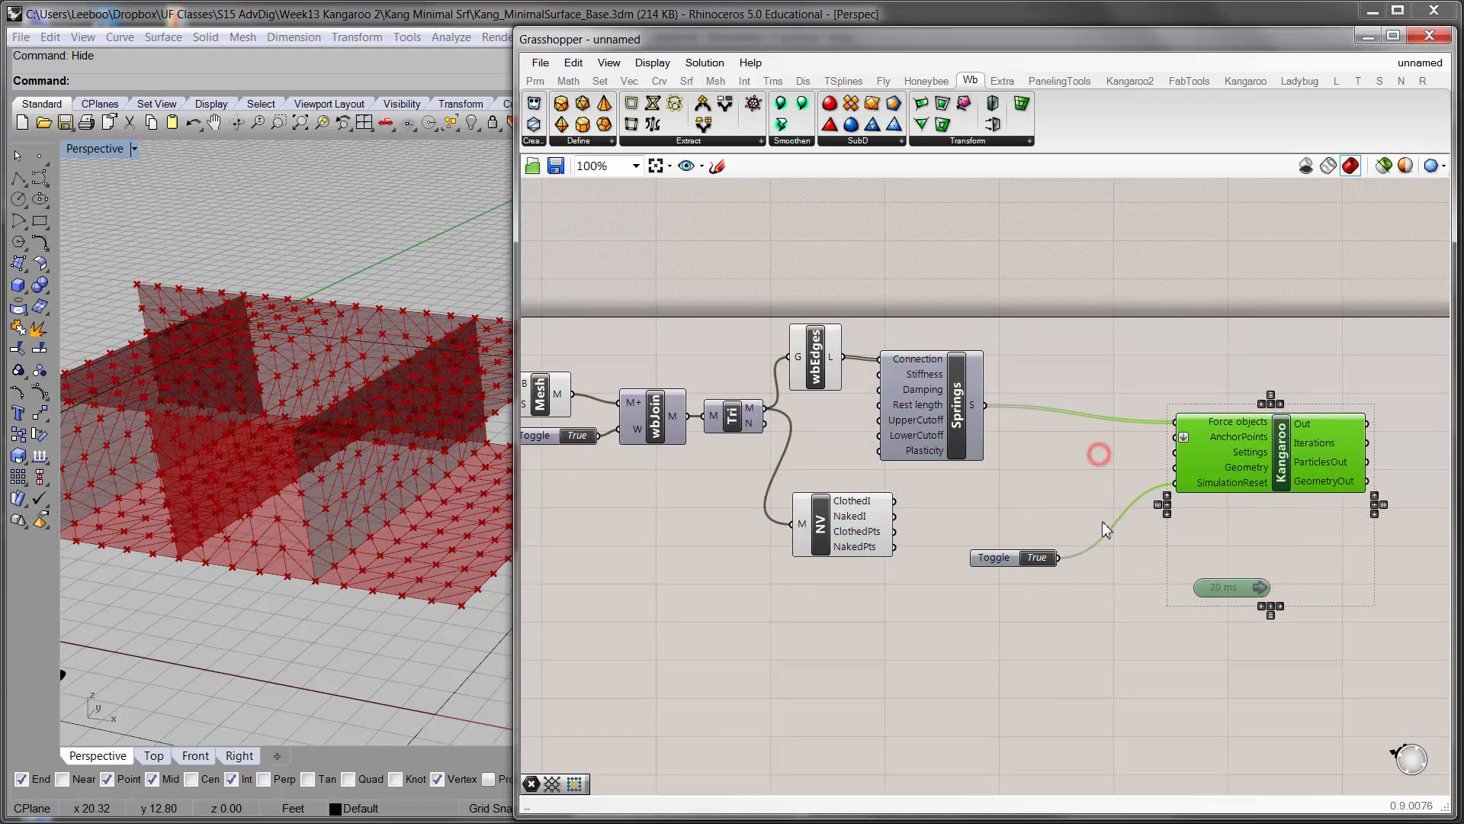
{"action": "left_click_drag", "start_coordinate": [1008, 551], "coordinate": [1157, 554]}
{"action": "left_click_drag", "start_coordinate": [816, 523], "coordinate": [866, 532]}
{"action": "left_click", "coordinate": [935, 568]}
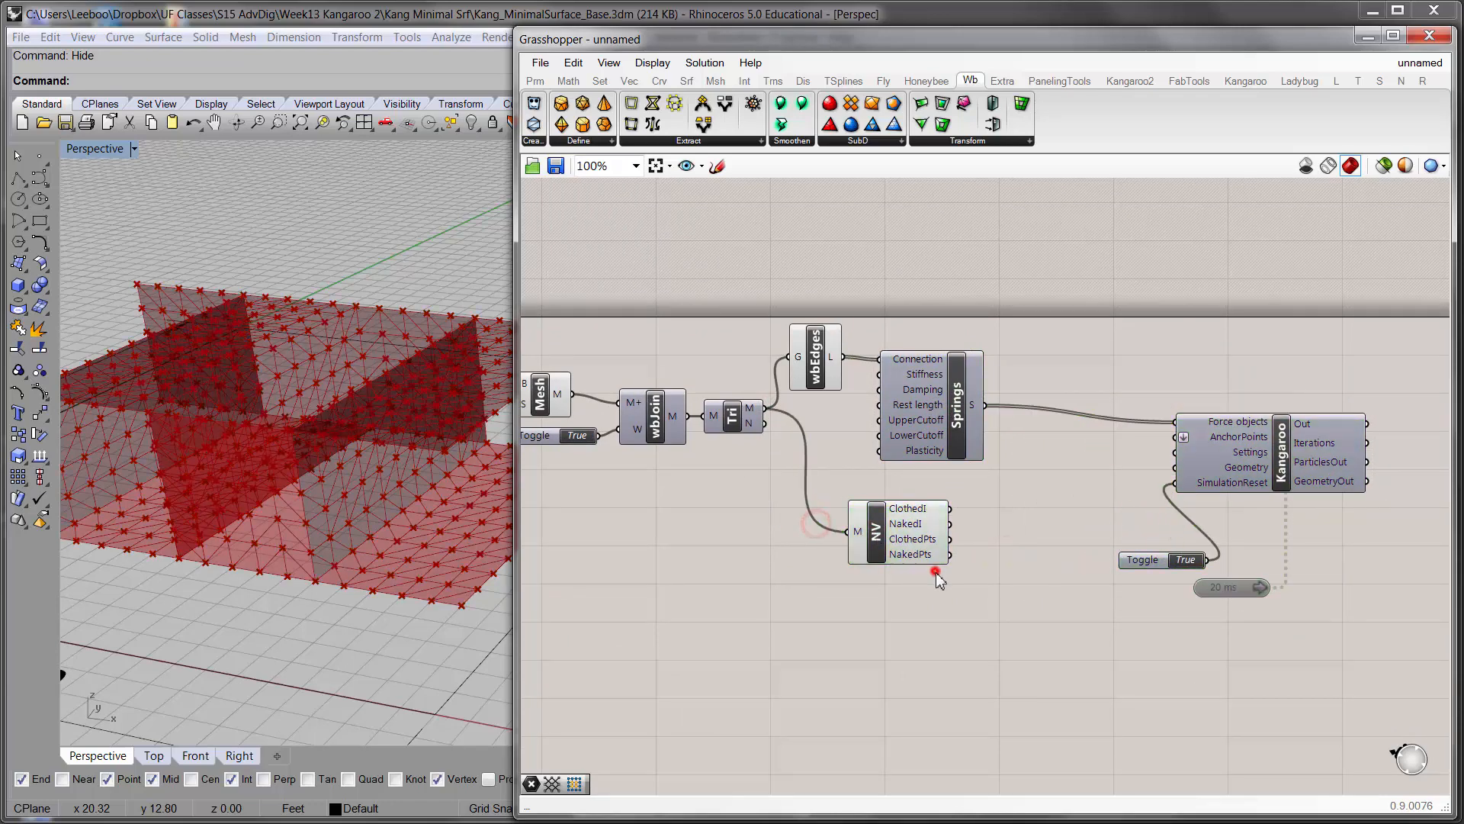
{"action": "right_click_drag", "start_coordinate": [993, 575], "coordinate": [913, 554]}
{"action": "left_click", "coordinate": [803, 507]}
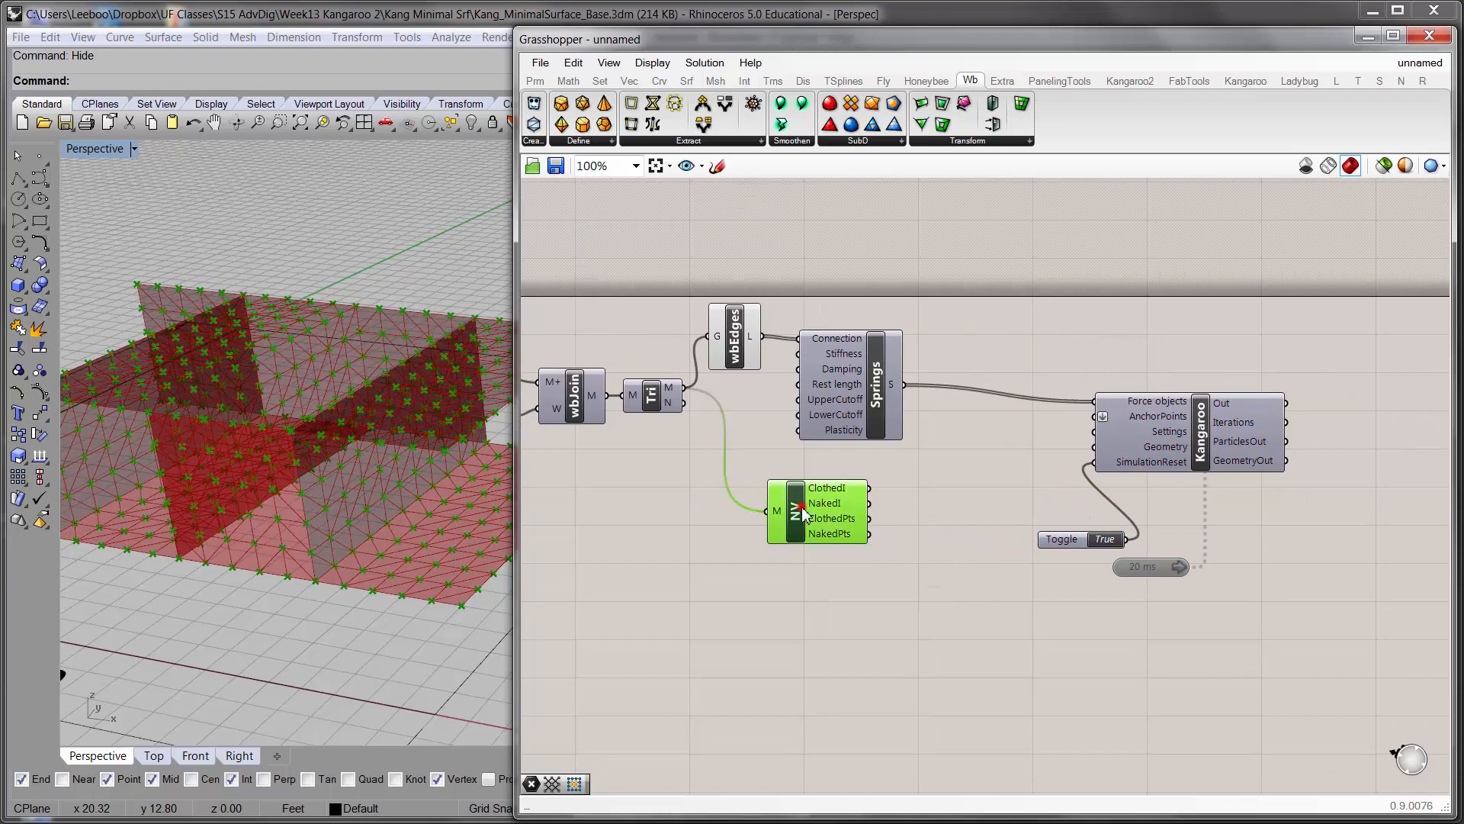
{"action": "left_click", "coordinate": [921, 569]}
{"action": "right_click_drag", "start_coordinate": [922, 570], "coordinate": [881, 531]}
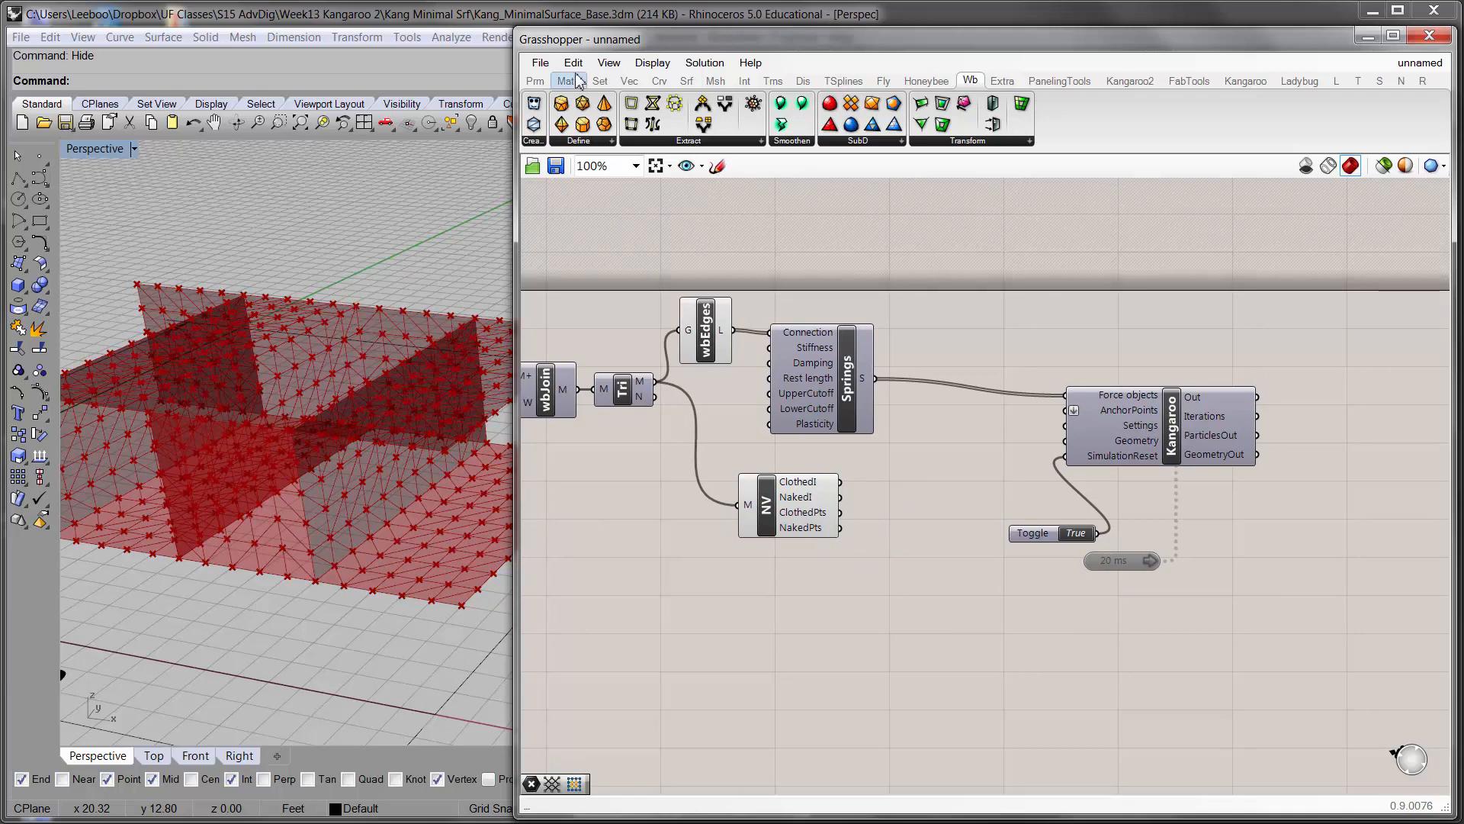
- Add a Point parameter beside NakedVertices and connect the NakedPts output to it
{"action": "left_click", "coordinate": [535, 81]}
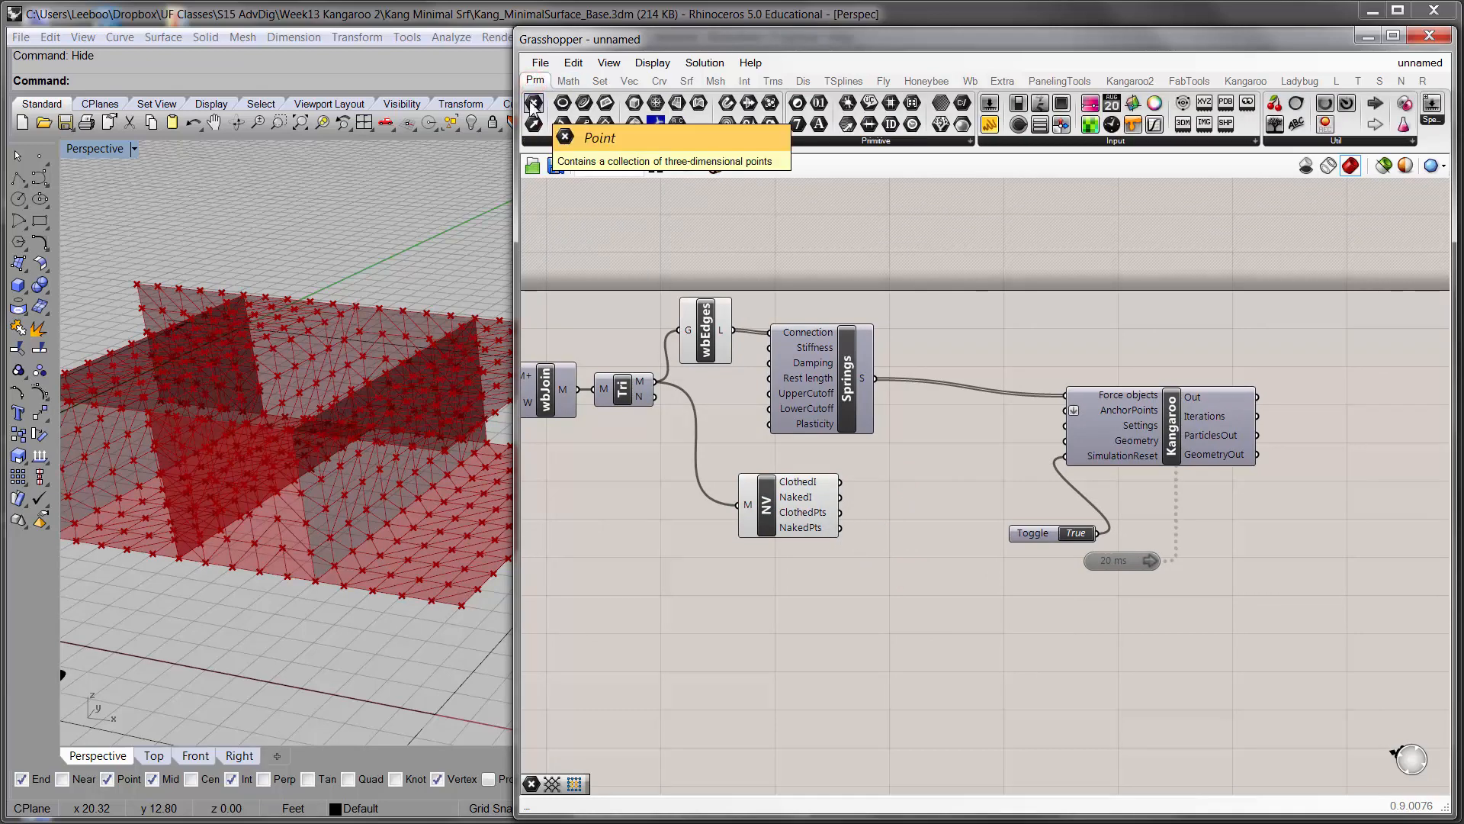
{"action": "left_click_drag", "start_coordinate": [533, 105], "coordinate": [932, 502]}
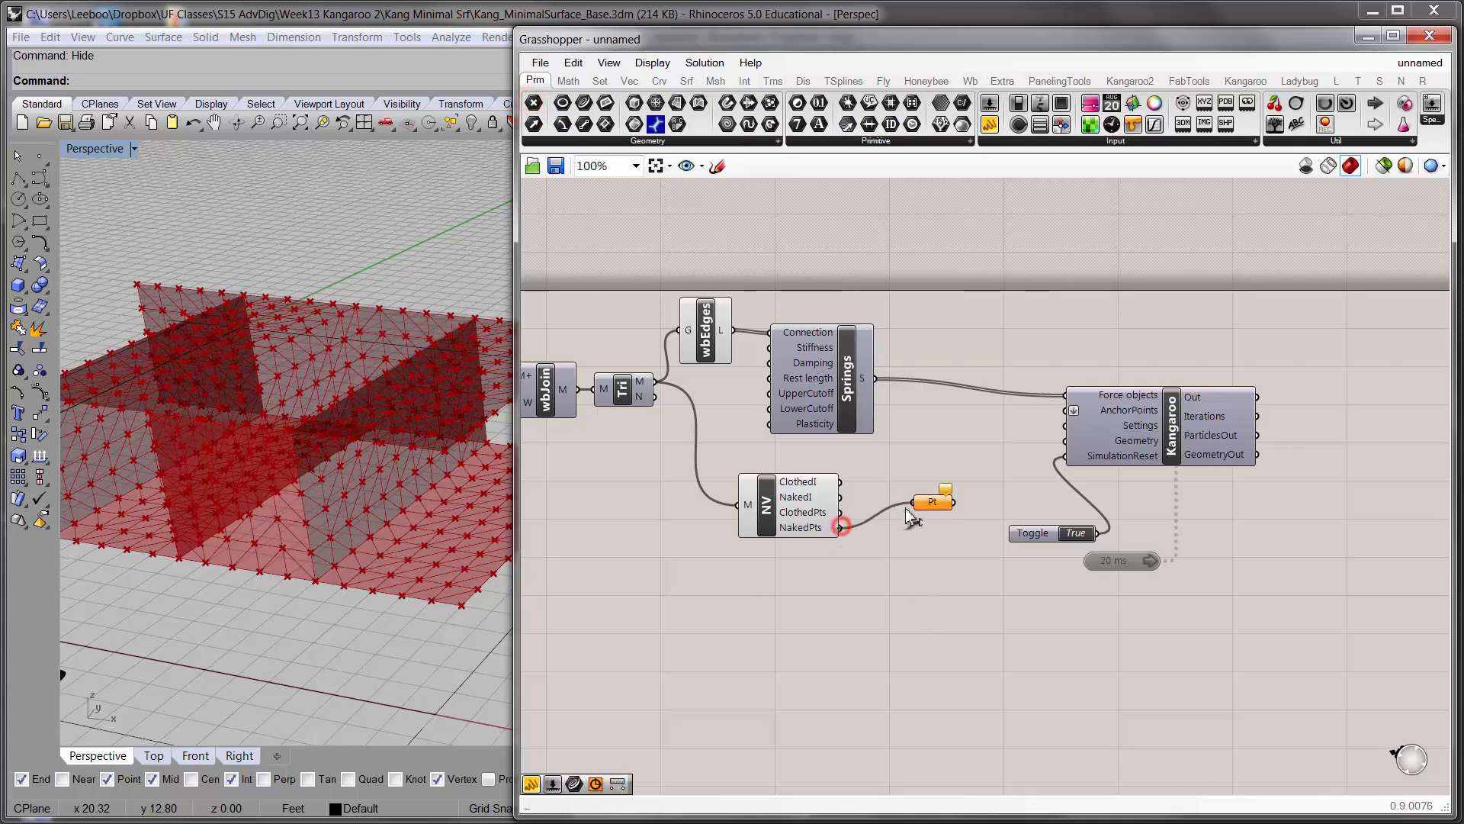
{"action": "left_click", "coordinate": [896, 538]}
- Turn off the NakedVertices preview and inspect the naked edge points on their own in the Rhino viewport
{"action": "left_click", "coordinate": [811, 483]}
{"action": "mouse_move", "coordinate": [815, 490]}
{"action": "left_click", "coordinate": [840, 576]}
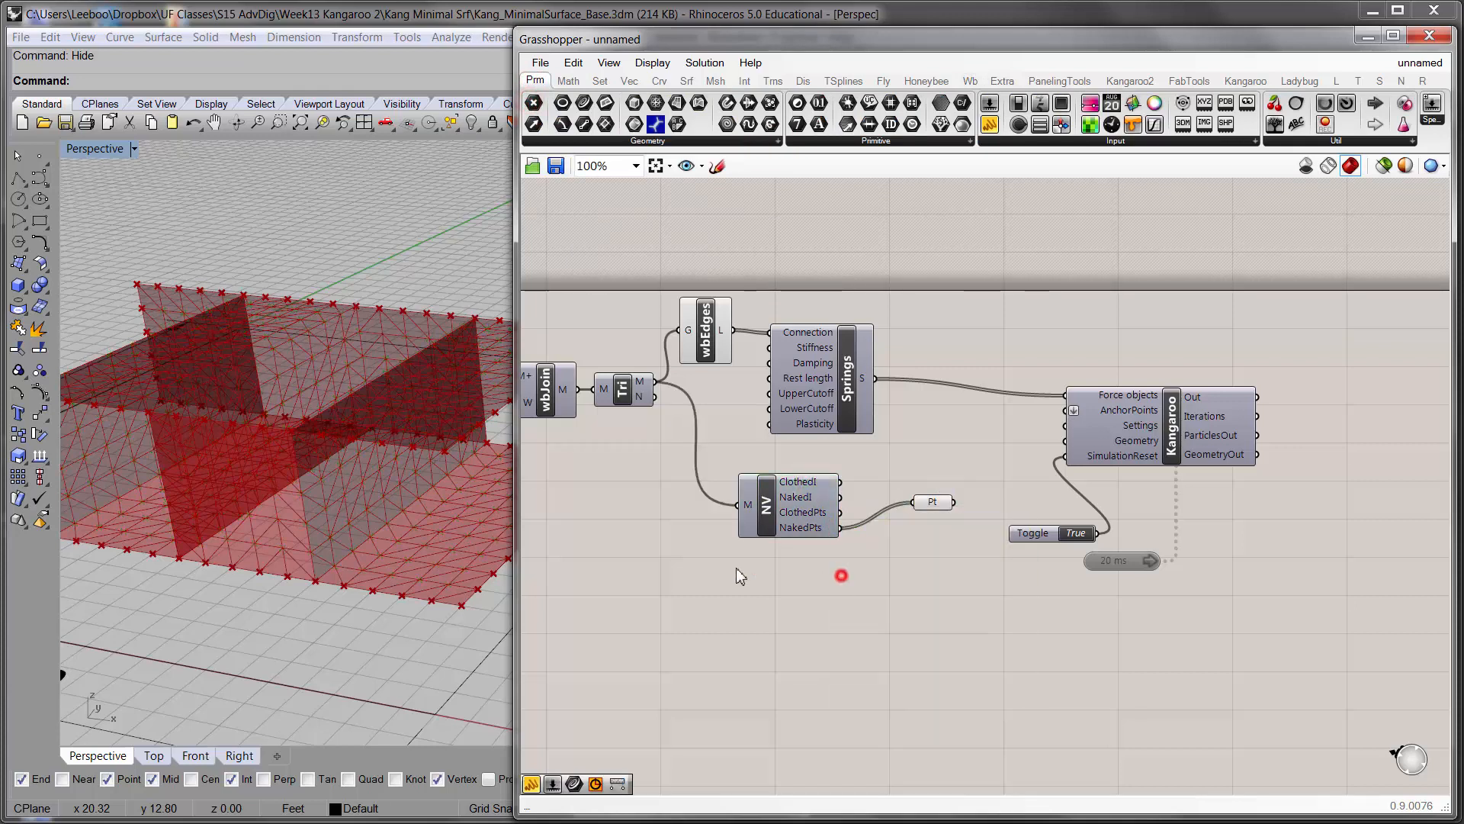
{"action": "left_click", "coordinate": [940, 501]}
{"action": "right_click_drag", "start_coordinate": [347, 503], "coordinate": [381, 533]}
{"action": "scroll", "coordinate": [357, 487], "scroll_direction": "down", "scroll_amount": 2}
{"action": "left_click", "coordinate": [990, 472]}
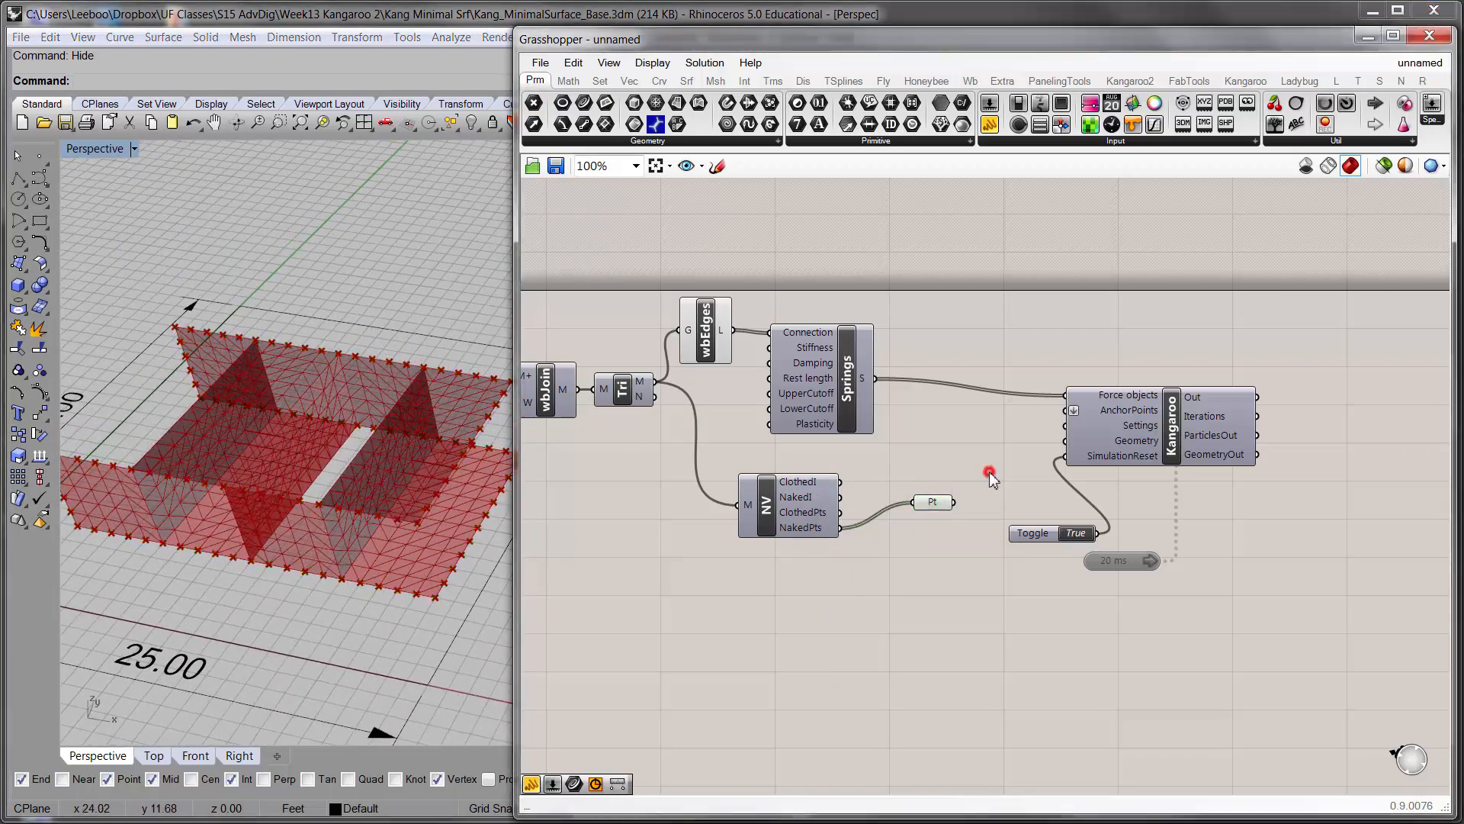
- Connect NakedPts to Kangaroo's AnchorPoints input with Flatten turned off, and the Triangulate mesh output to its Geometry input
{"action": "left_click_drag", "start_coordinate": [935, 502], "coordinate": [842, 528]}
{"action": "left_click_drag", "start_coordinate": [930, 514], "coordinate": [1066, 412]}
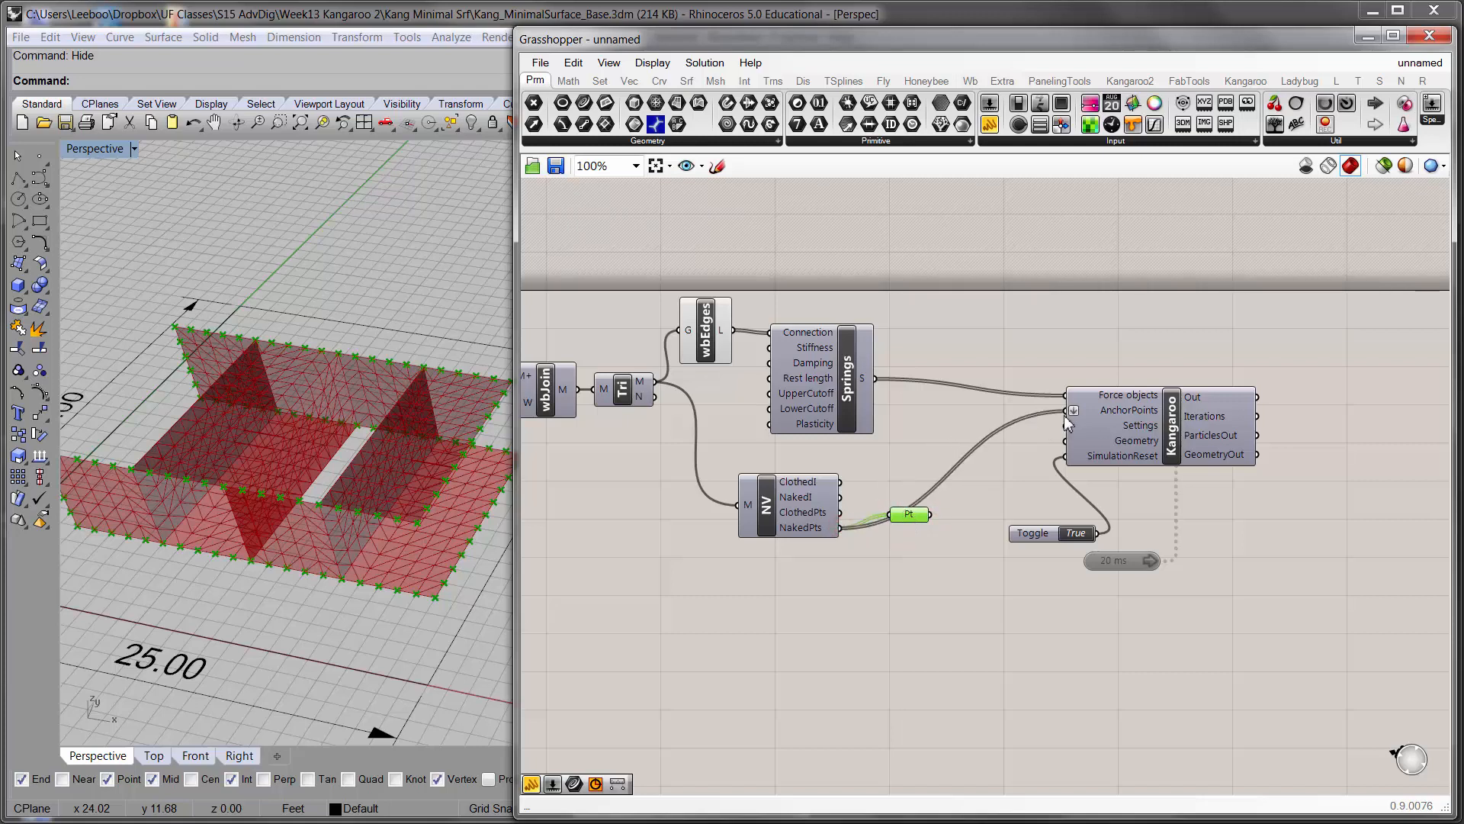
{"action": "right_click", "coordinate": [1109, 410]}
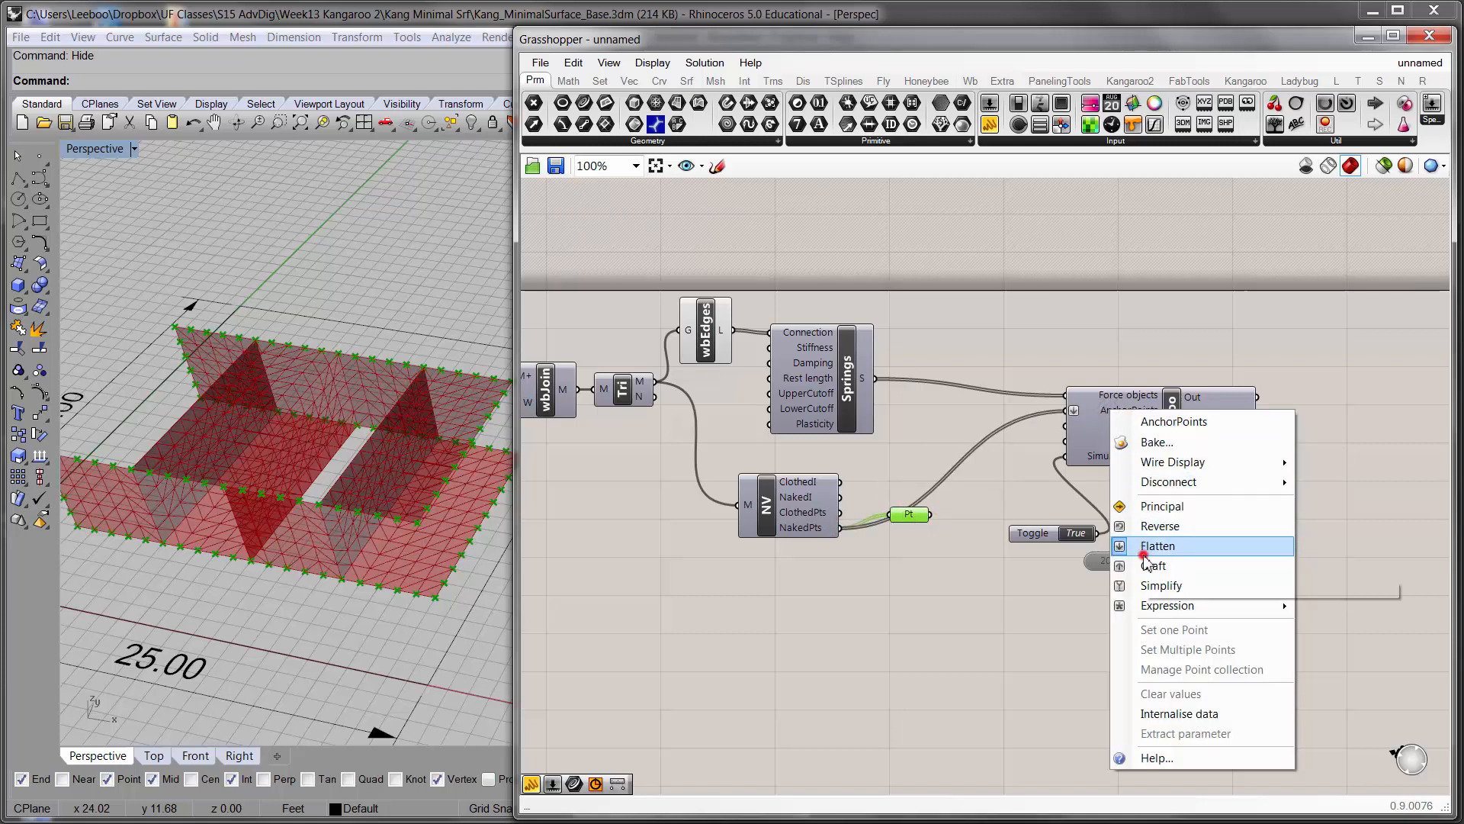
{"action": "left_click", "coordinate": [1144, 550]}
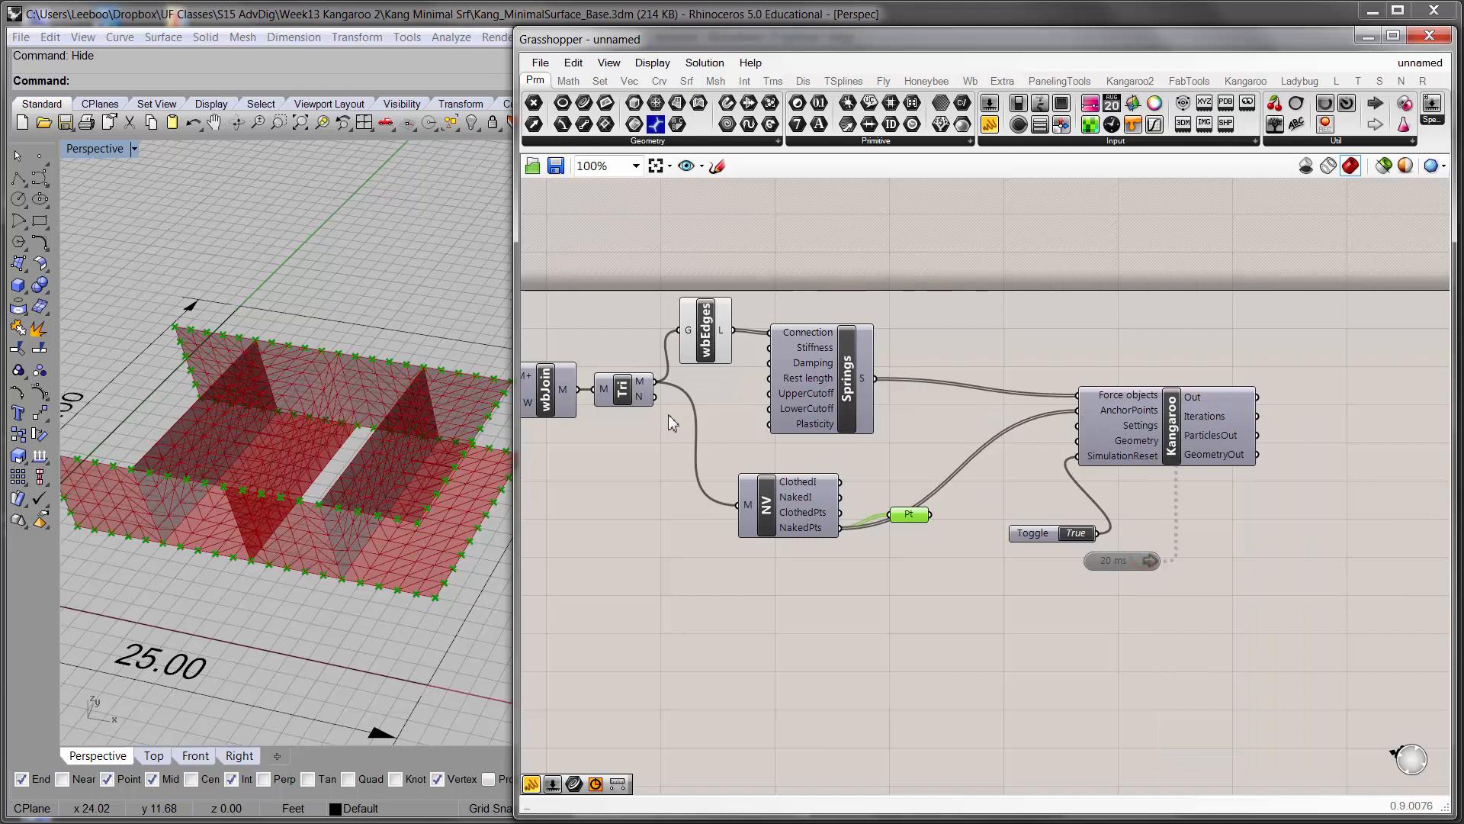
{"action": "mouse_move", "coordinate": [642, 390]}
{"action": "left_click_drag", "start_coordinate": [640, 385], "coordinate": [1077, 441]}
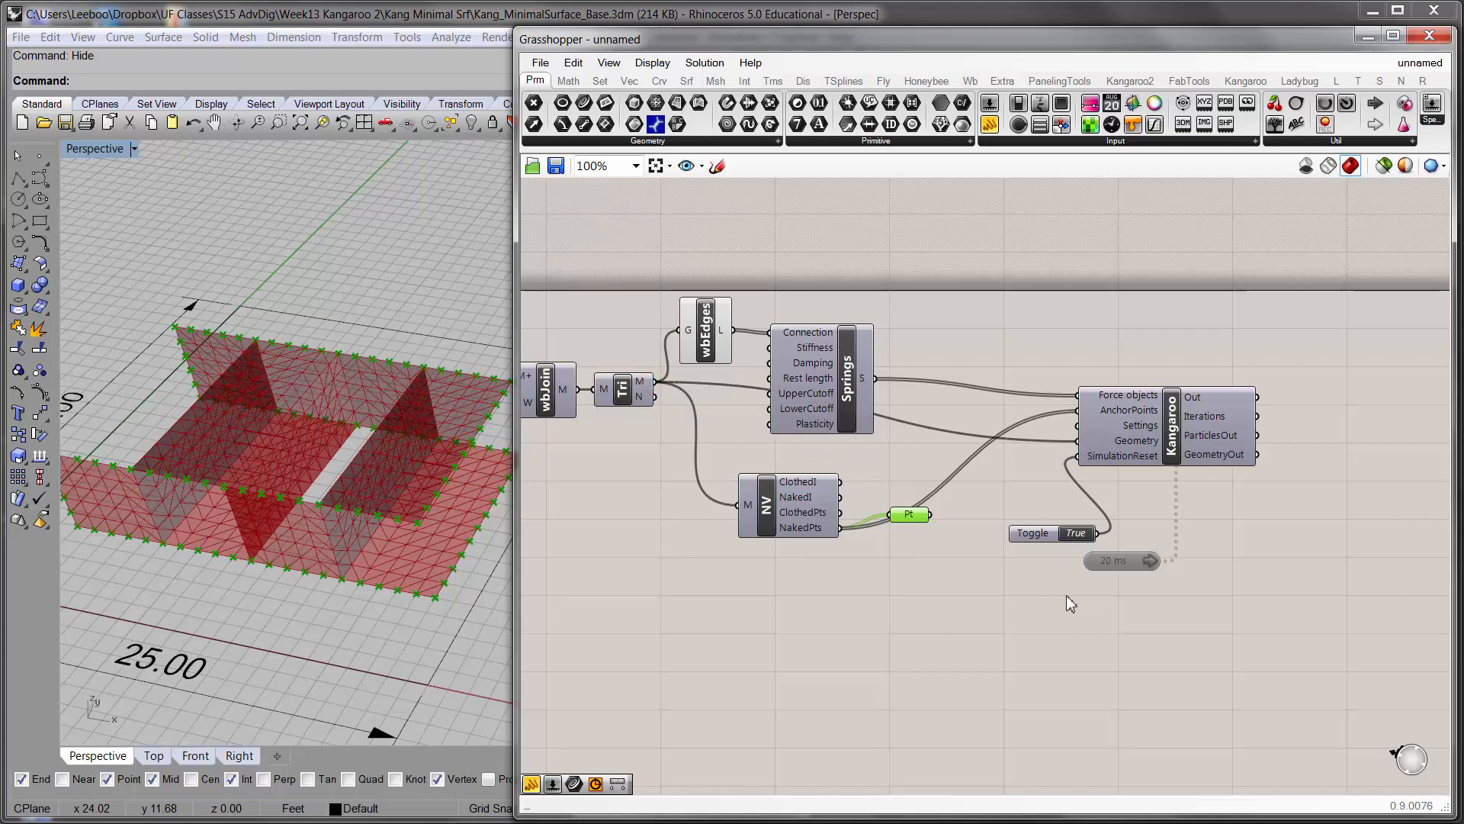
- Add a Mesh parameter after Kangaroo and connect the GeometryOut output to it
{"action": "right_click_drag", "start_coordinate": [1072, 593], "coordinate": [997, 585]}
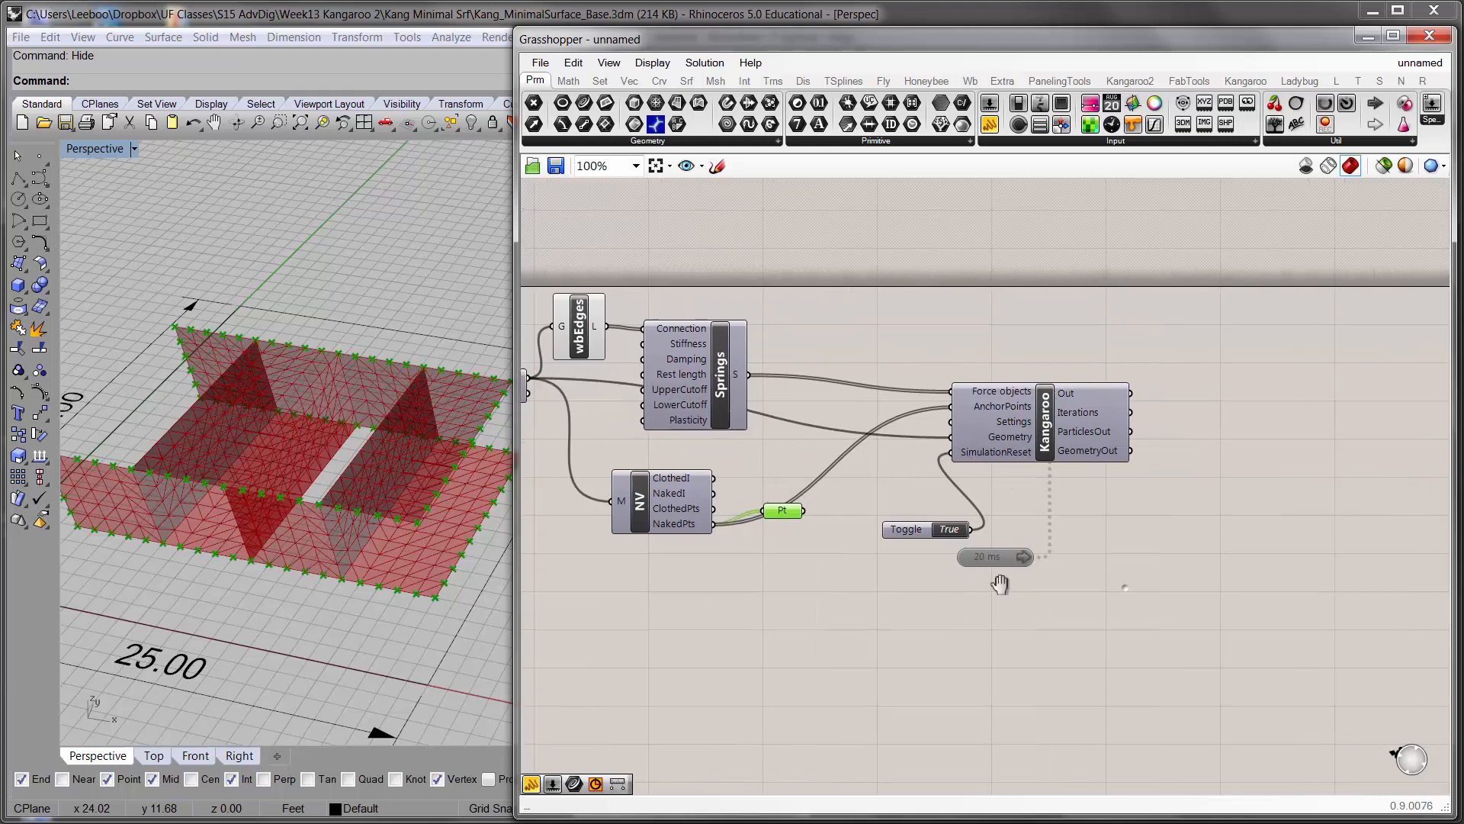
{"action": "double_click", "coordinate": [1166, 446]}
{"action": "type", "text": "mesh"}
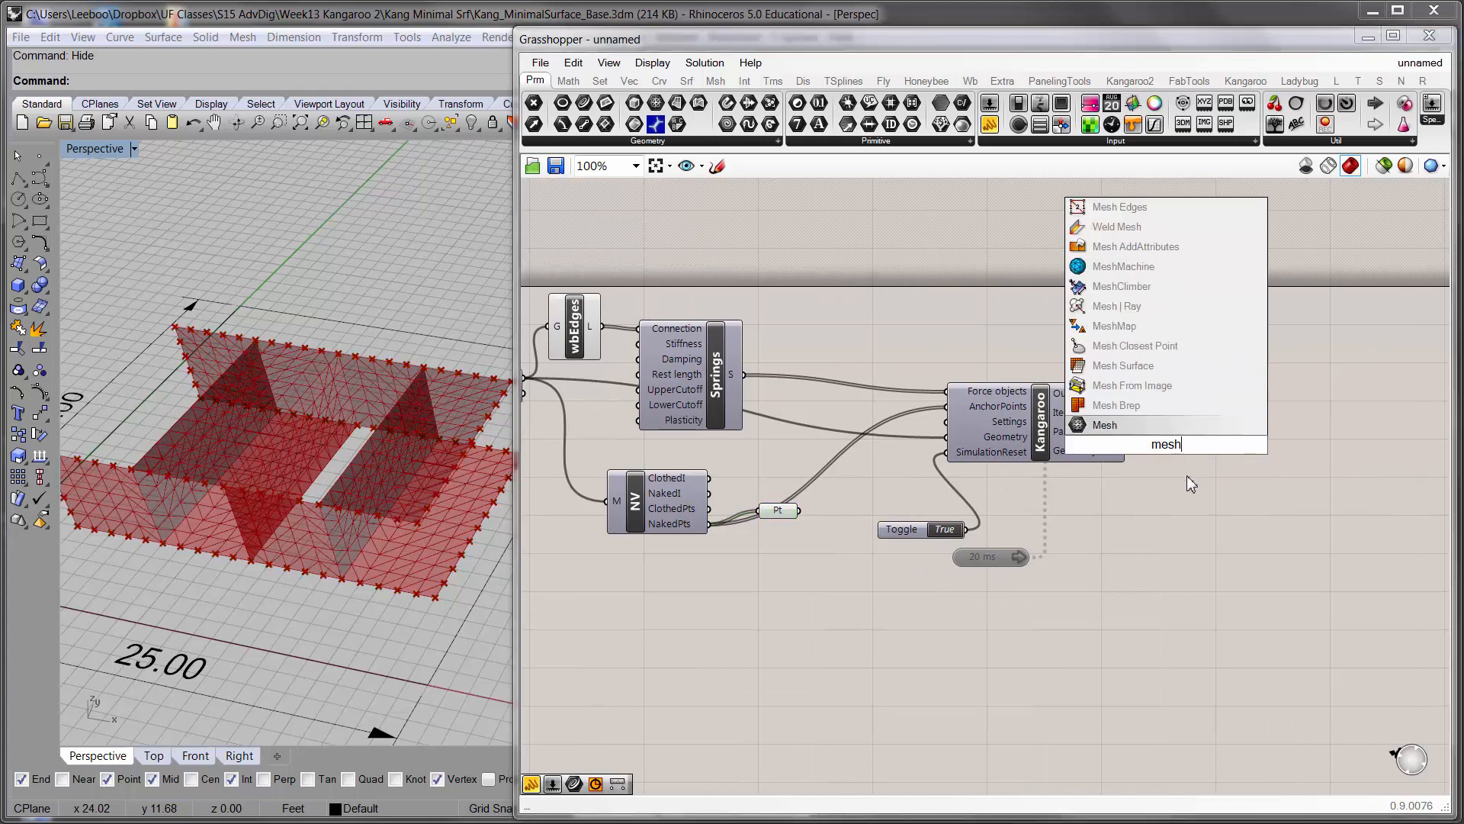
{"action": "key", "text": "Return"}
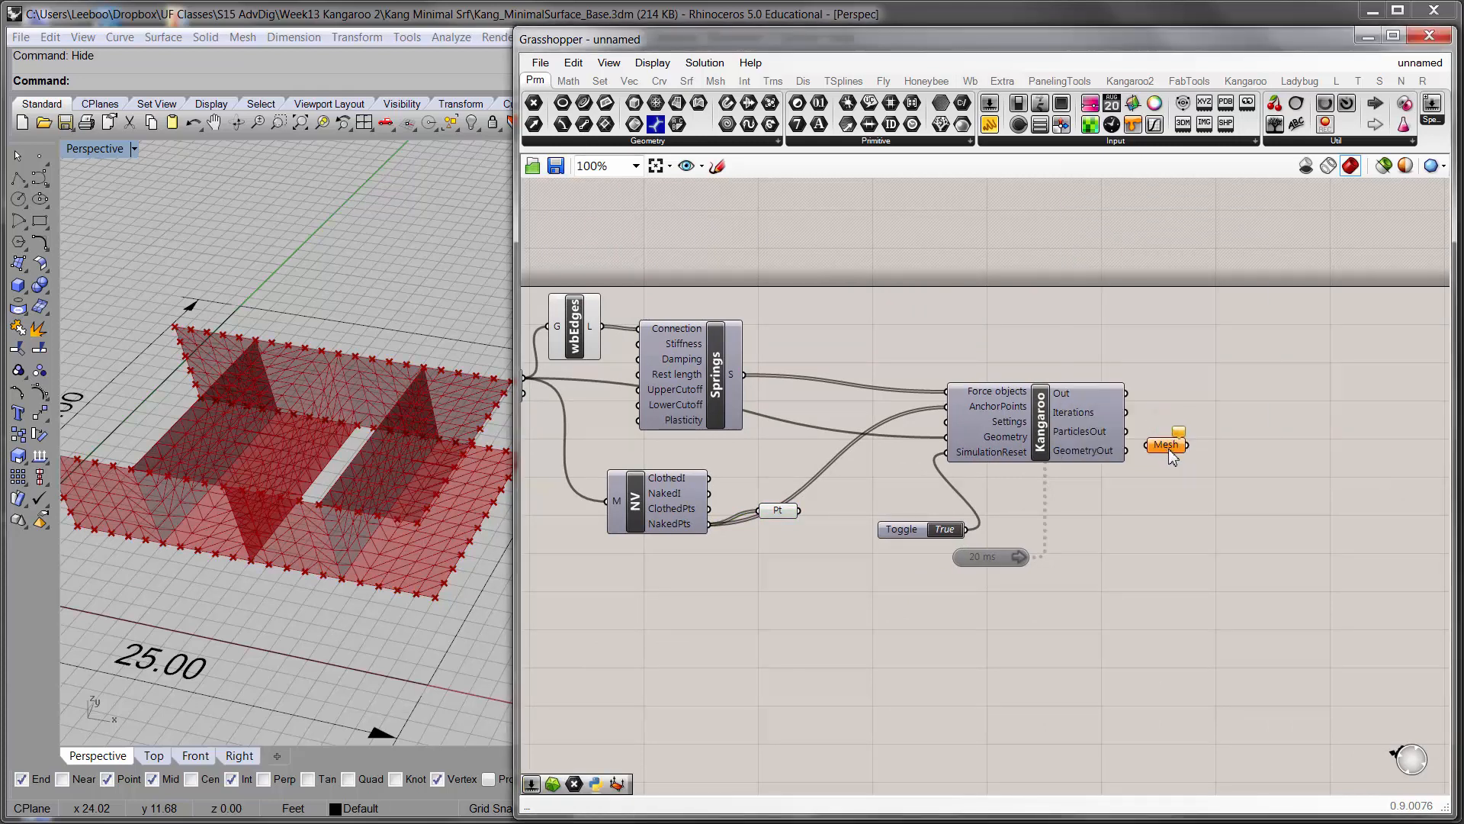
{"action": "scroll", "coordinate": [1158, 459], "scroll_direction": "up", "scroll_amount": 2}
{"action": "left_click_drag", "start_coordinate": [1106, 444], "coordinate": [1155, 458]}
{"action": "right_click_drag", "start_coordinate": [1142, 502], "coordinate": [1212, 496]}
{"action": "scroll", "coordinate": [1213, 496], "scroll_direction": "down", "scroll_amount": 1}
{"action": "left_click", "coordinate": [821, 588]}
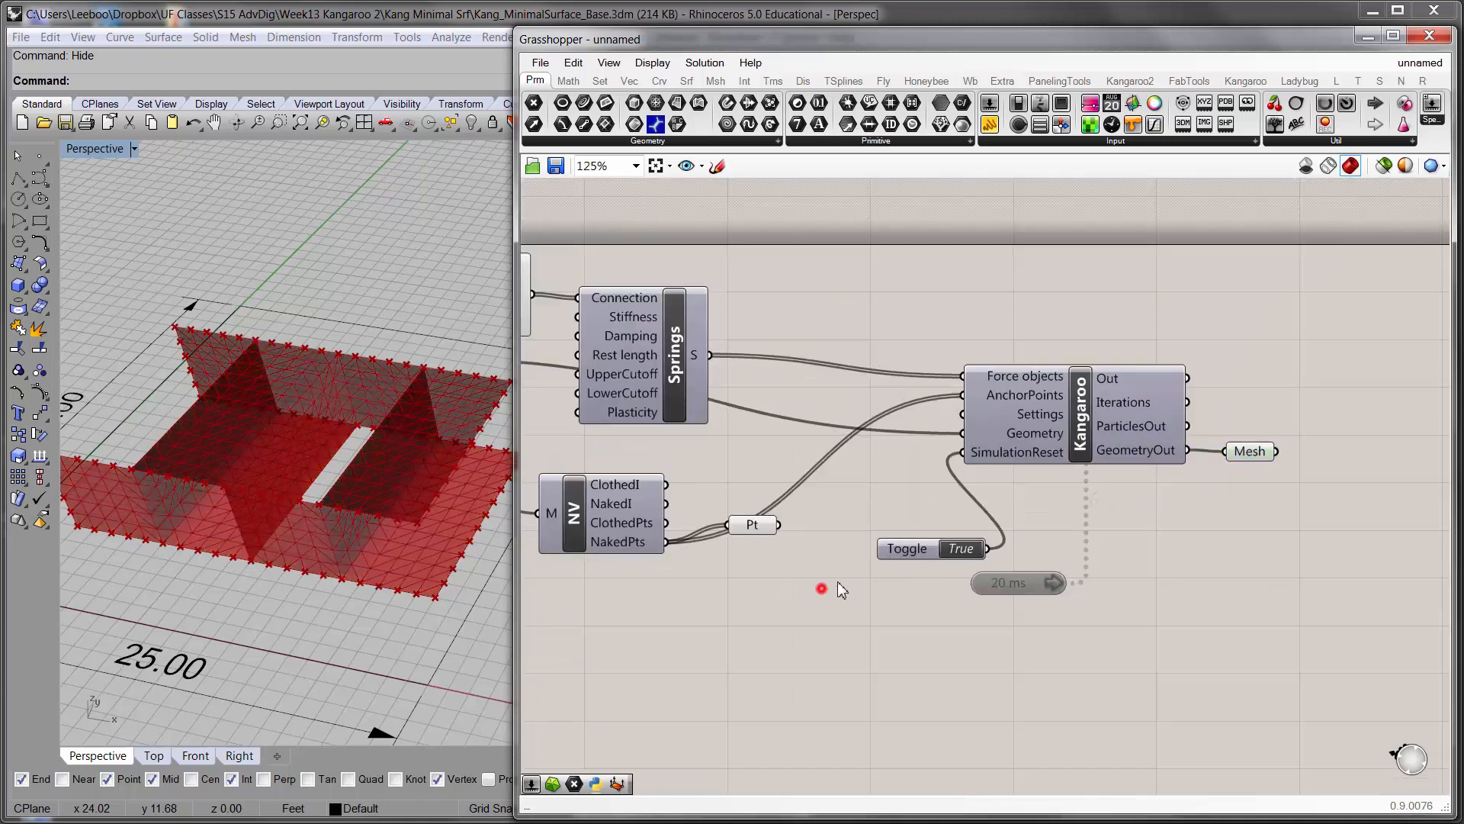
- Start the 20 ms timer, set the SimulationReset toggle to False, and inspect the anchor points on the relaxing mesh
{"action": "double_click", "coordinate": [1031, 581]}
{"action": "double_click", "coordinate": [955, 549]}
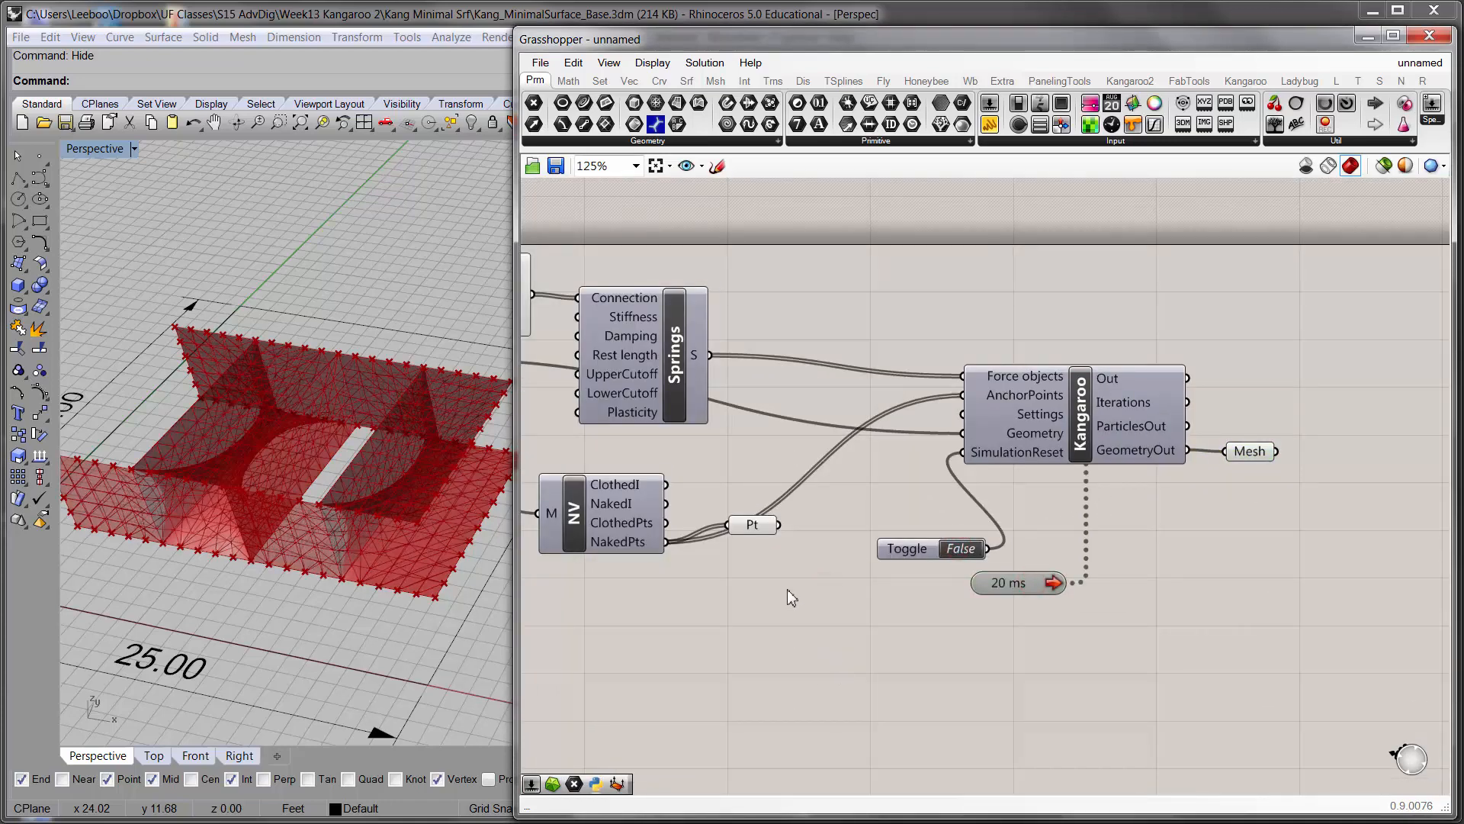
{"action": "right_click_drag", "start_coordinate": [752, 534], "coordinate": [850, 554]}
{"action": "left_click", "coordinate": [856, 547]}
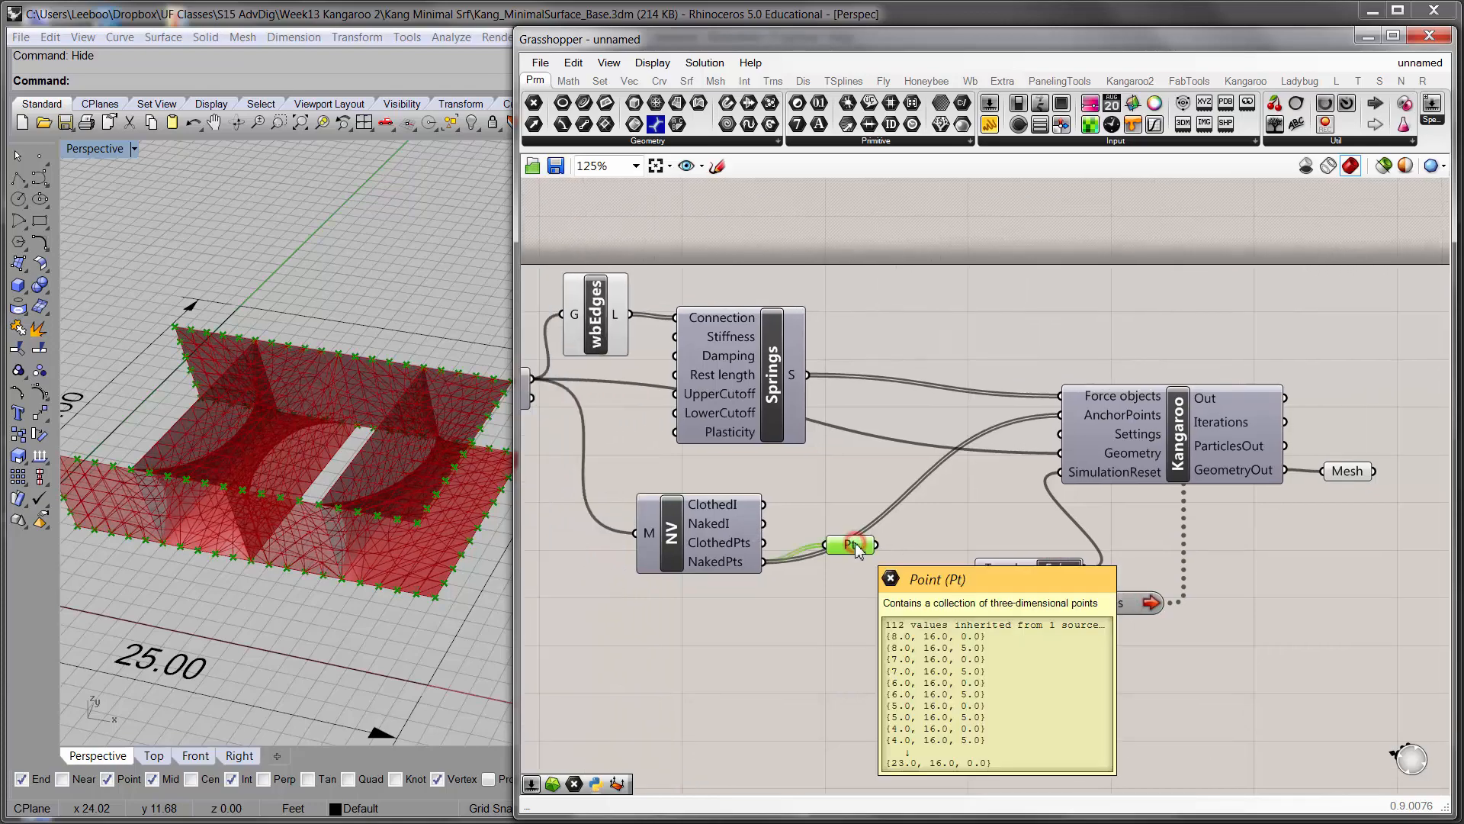
{"action": "mouse_move", "coordinate": [209, 503]}
{"action": "right_mouse_down"}
{"action": "mouse_move", "coordinate": [203, 483]}
{"action": "mouse_move", "coordinate": [203, 512]}
{"action": "right_mouse_up"}
{"action": "scroll", "coordinate": [204, 500], "scroll_direction": "down", "scroll_amount": 5}
{"action": "scroll", "coordinate": [203, 500], "scroll_direction": "up", "scroll_amount": 5}
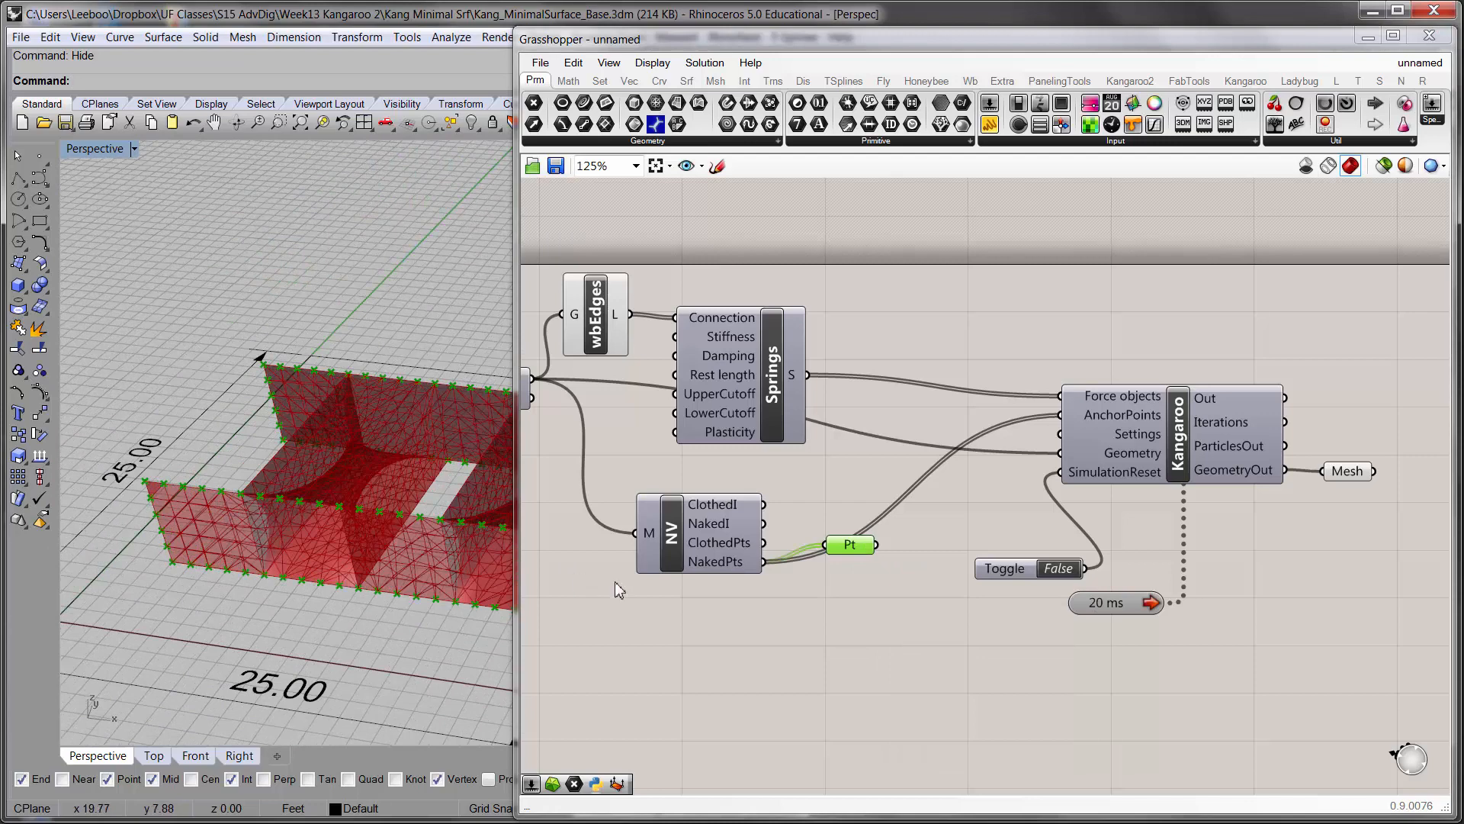
- Turn off the previews of the wbEdges and Mesh Brep components
{"action": "left_click", "coordinate": [606, 328]}
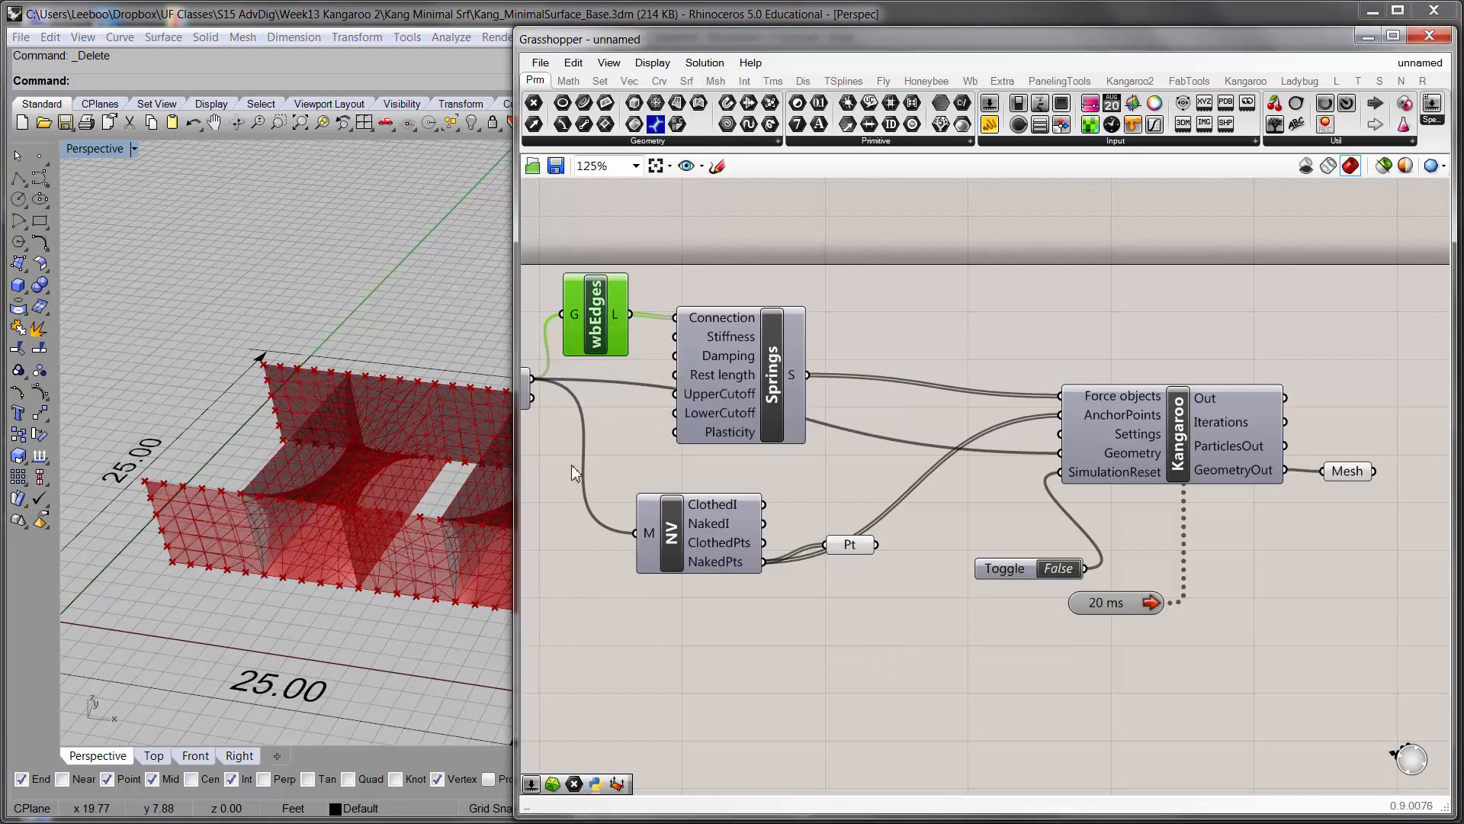
{"action": "right_click_drag", "start_coordinate": [790, 439], "coordinate": [1169, 464]}
{"action": "left_click", "coordinate": [631, 403]}
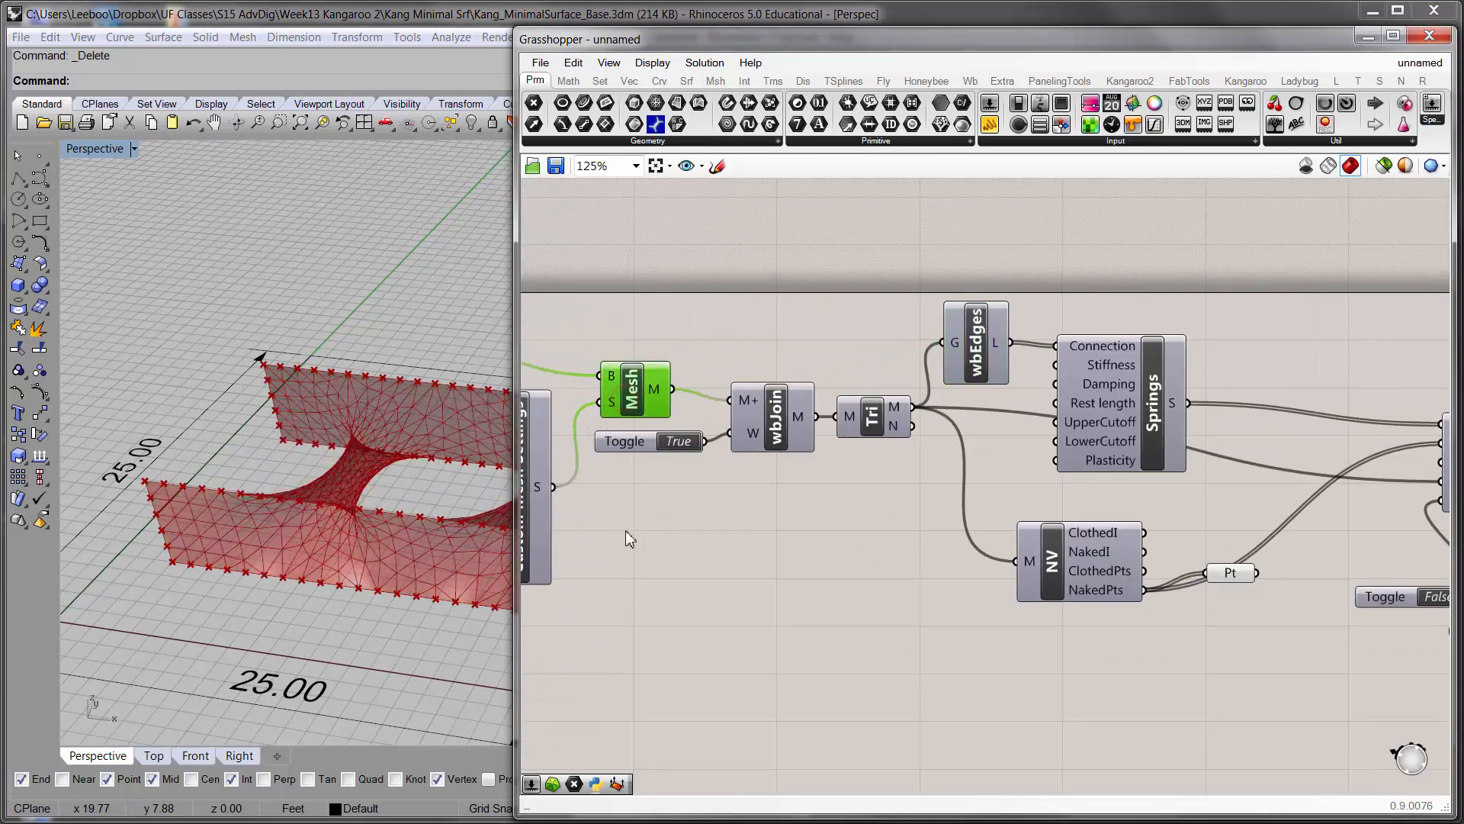
{"action": "right_click_drag", "start_coordinate": [633, 513], "coordinate": [848, 525]}
- Delete the Point parameter after NakedVertices and narrow the Grasshopper window to enlarge the Rhino viewport
{"action": "scroll", "coordinate": [849, 524], "scroll_direction": "down", "scroll_amount": 3}
{"action": "right_click_drag", "start_coordinate": [1141, 542], "coordinate": [921, 509]}
{"action": "scroll", "coordinate": [923, 510], "scroll_direction": "down", "scroll_amount": 1}
{"action": "scroll", "coordinate": [929, 509], "scroll_direction": "up", "scroll_amount": 3}
{"action": "left_click", "coordinate": [926, 510]}
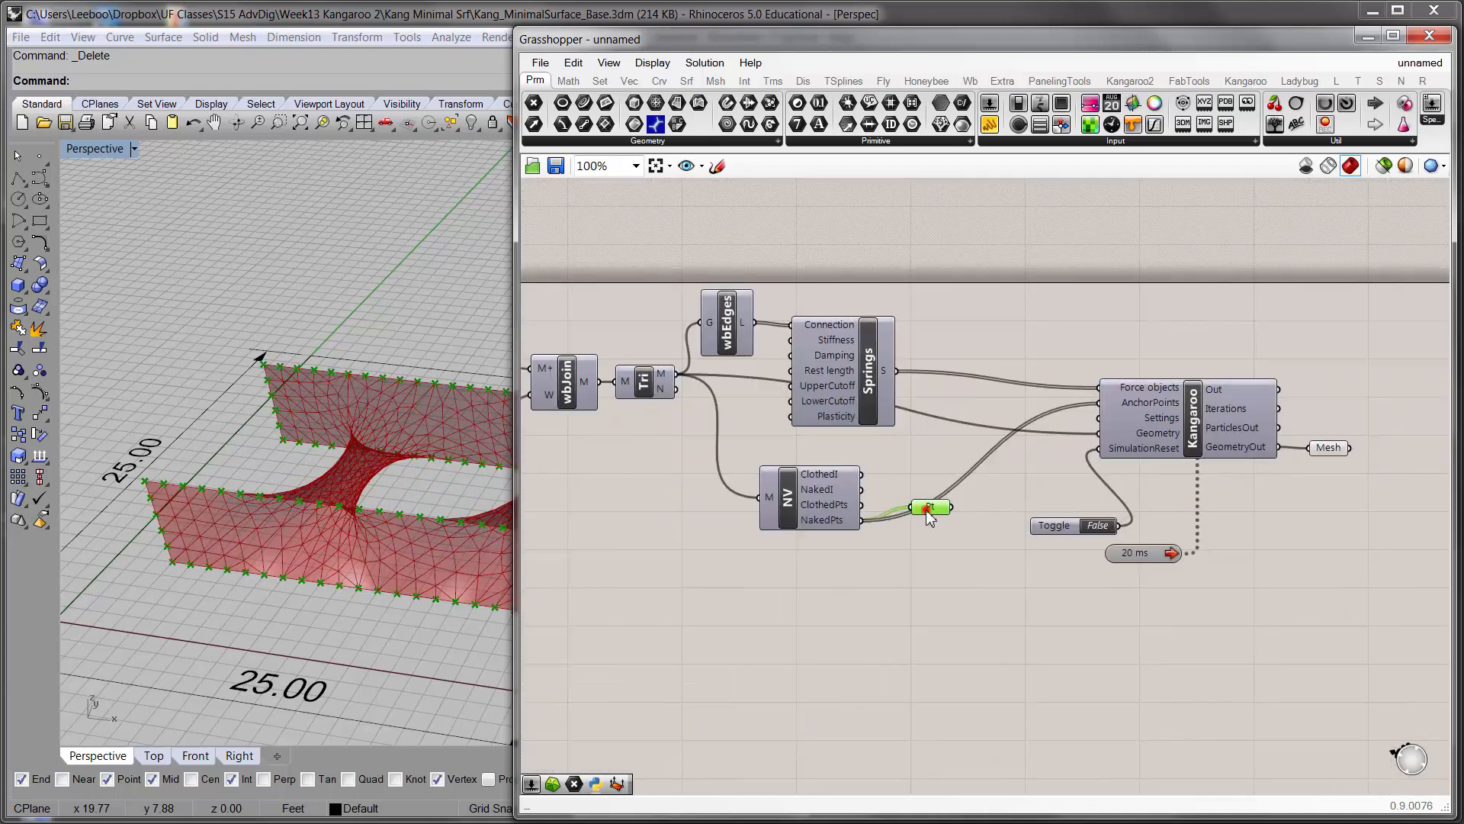
{"action": "left_click_drag", "start_coordinate": [517, 547], "coordinate": [675, 543]}
{"action": "right_click_drag", "start_coordinate": [458, 516], "coordinate": [450, 560], "text": "shift"}
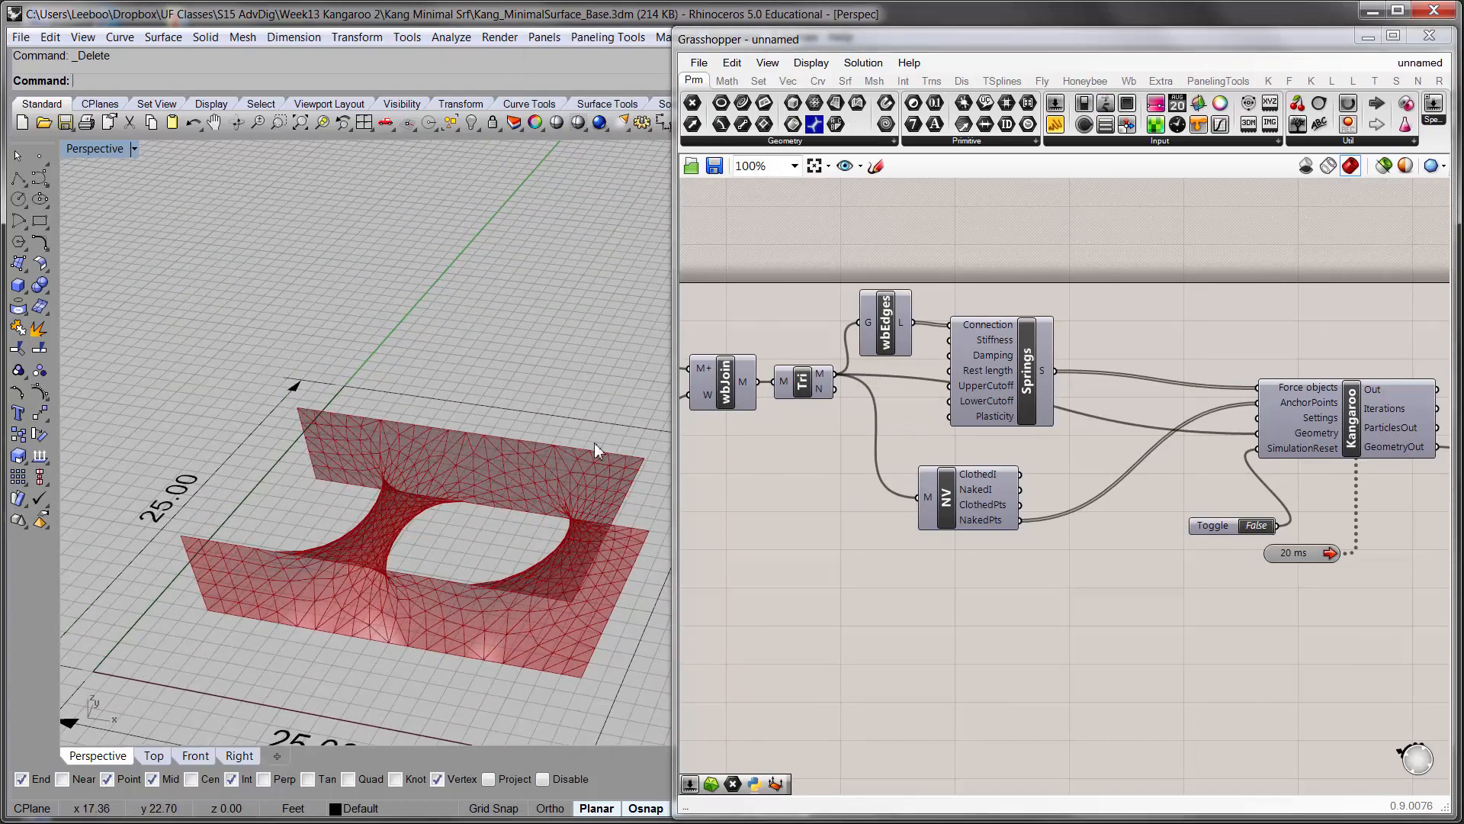
- Examine the relaxed surface and review the definition from the mesh settings and Triangulate output through to Kangaroo's inputs and output mesh
{"action": "right_click_drag", "start_coordinate": [1137, 543], "coordinate": [860, 528]}
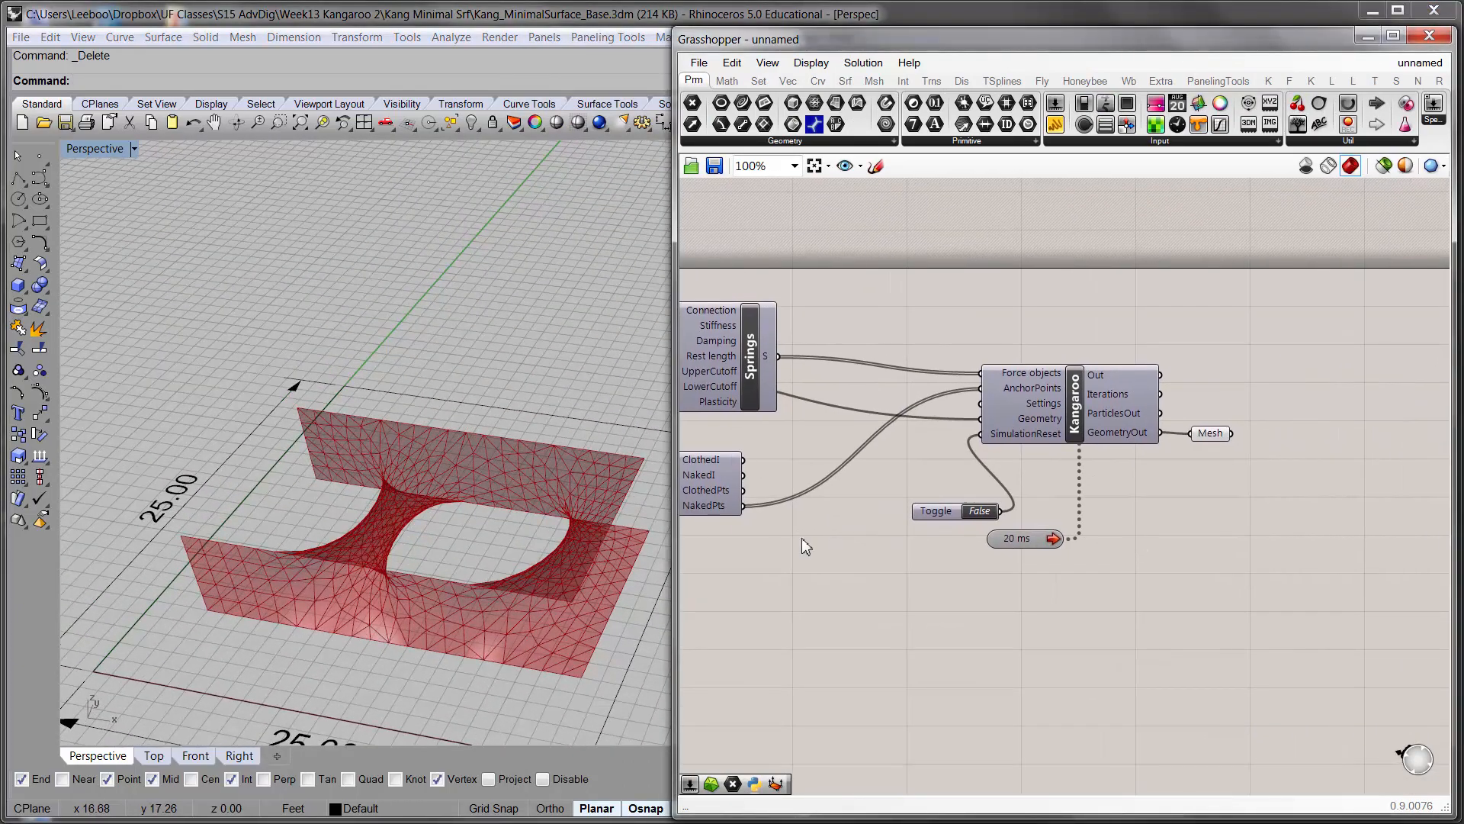
{"action": "right_click_drag", "start_coordinate": [975, 494], "coordinate": [1121, 482]}
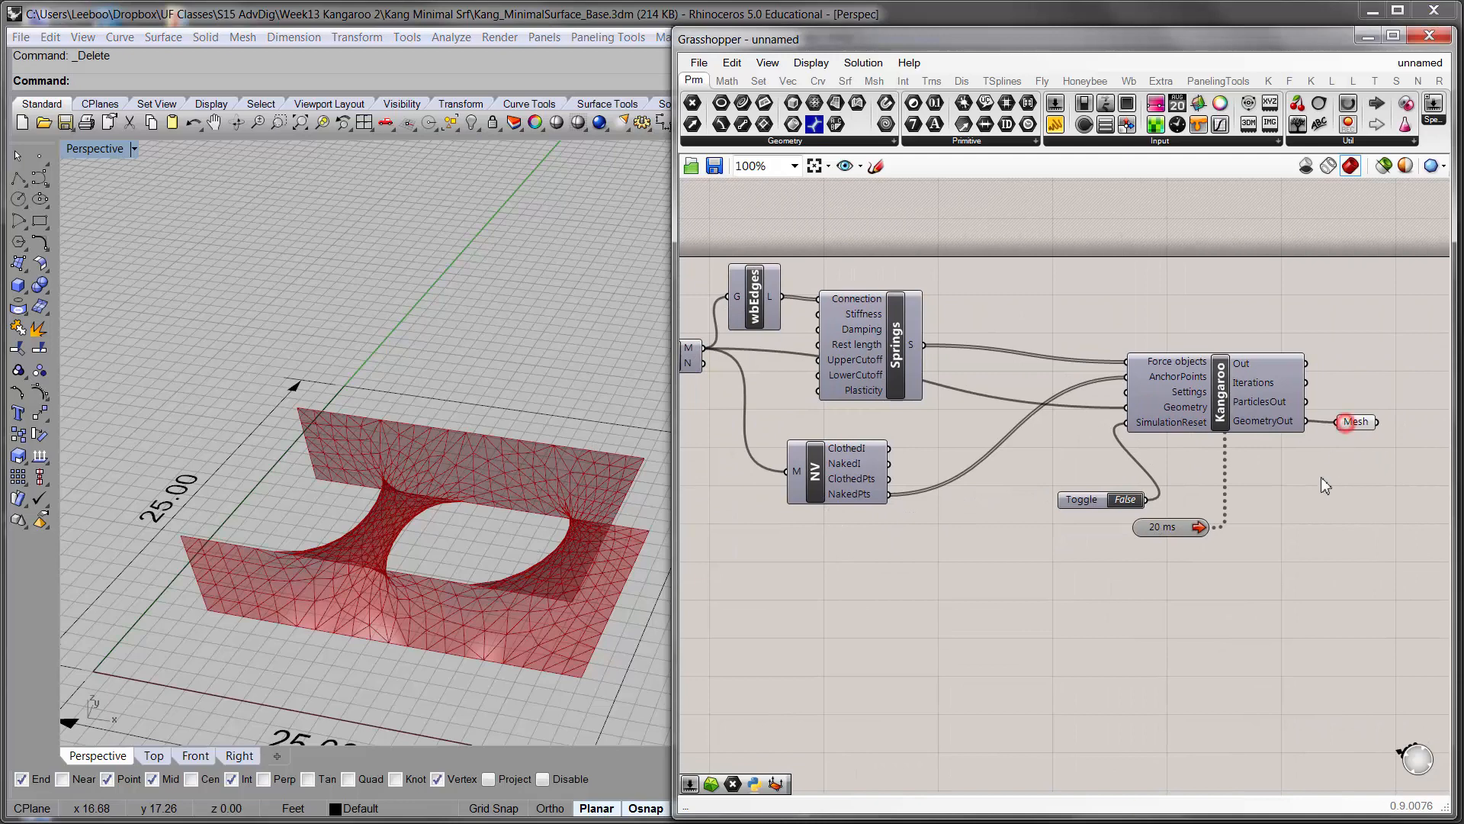
{"action": "left_click", "coordinate": [1353, 428]}
{"action": "left_click", "coordinate": [1323, 502]}
{"action": "right_click_drag", "start_coordinate": [869, 461], "coordinate": [1285, 482]}
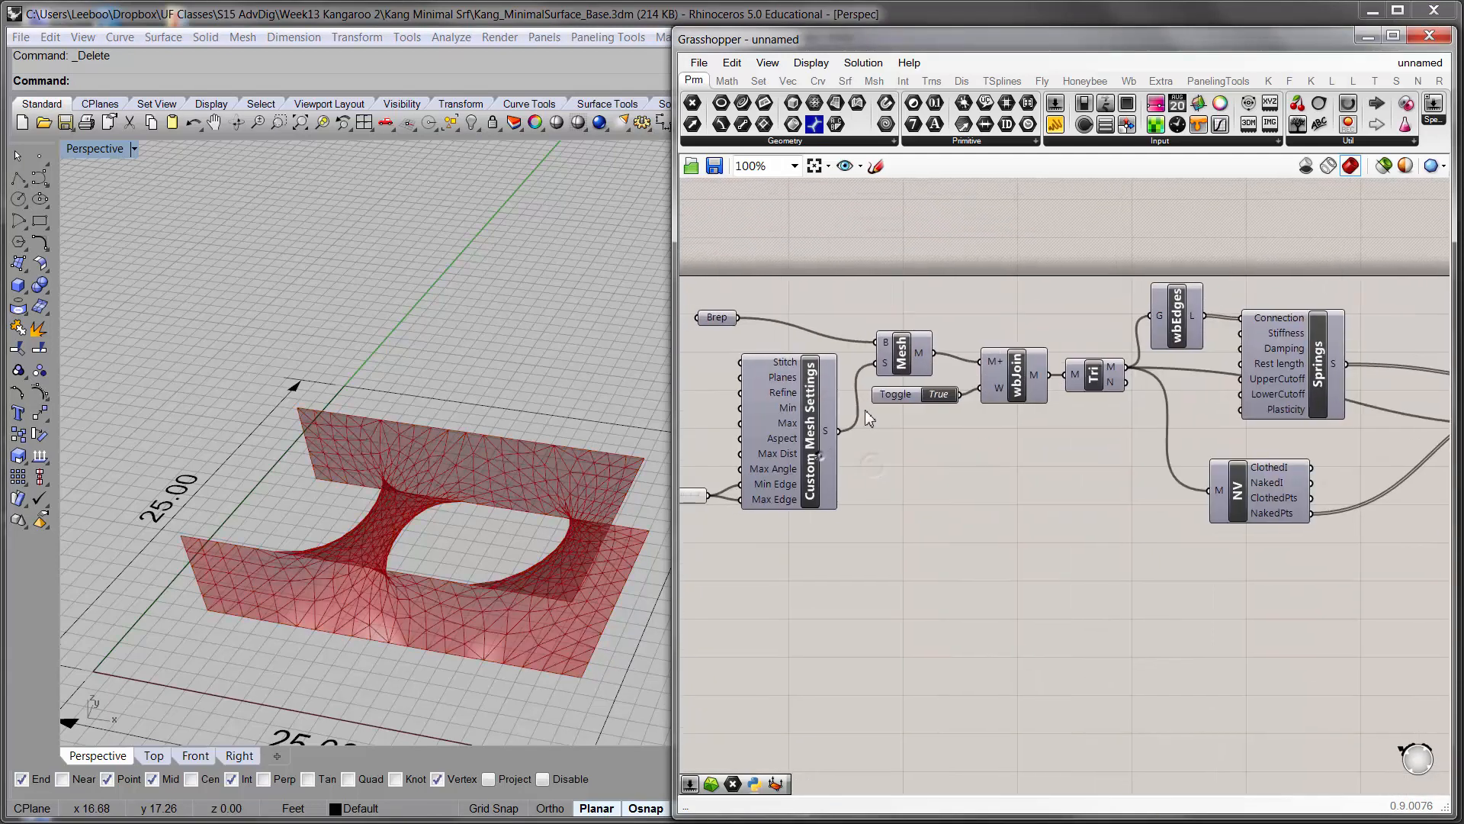
{"action": "right_click_drag", "start_coordinate": [774, 457], "coordinate": [961, 458]}
{"action": "scroll", "coordinate": [959, 456], "scroll_direction": "up", "scroll_amount": 4}
{"action": "right_click_drag", "start_coordinate": [514, 529], "coordinate": [470, 474]}
{"action": "scroll", "coordinate": [1160, 523], "scroll_direction": "down", "scroll_amount": 3}
{"action": "right_click_drag", "start_coordinate": [1160, 519], "coordinate": [732, 492]}
{"action": "right_click_drag", "start_coordinate": [1088, 465], "coordinate": [813, 463]}
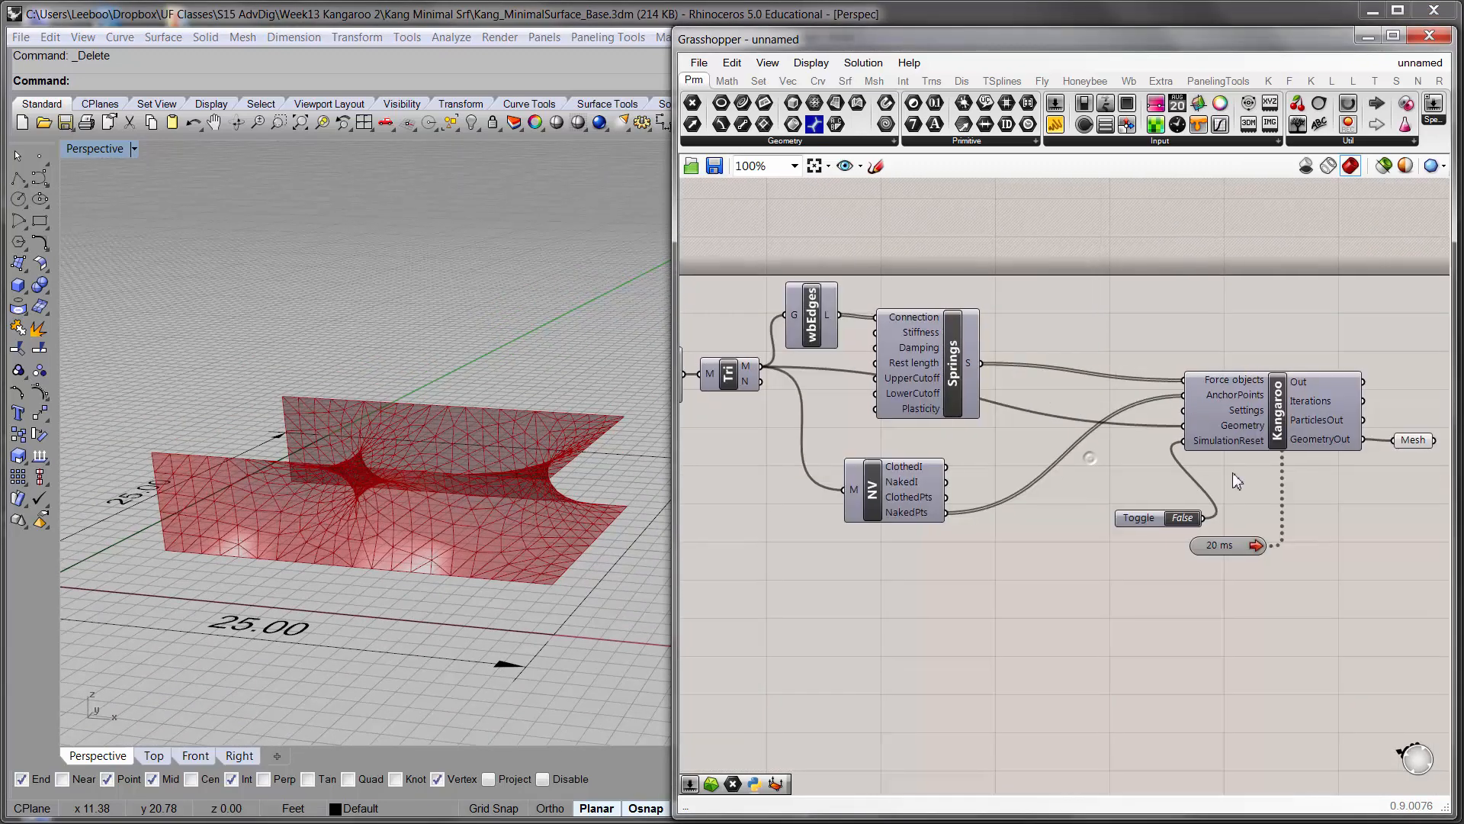
{"action": "scroll", "coordinate": [1235, 462], "scroll_direction": "up", "scroll_amount": 2}
{"action": "mouse_move", "coordinate": [1230, 409]}
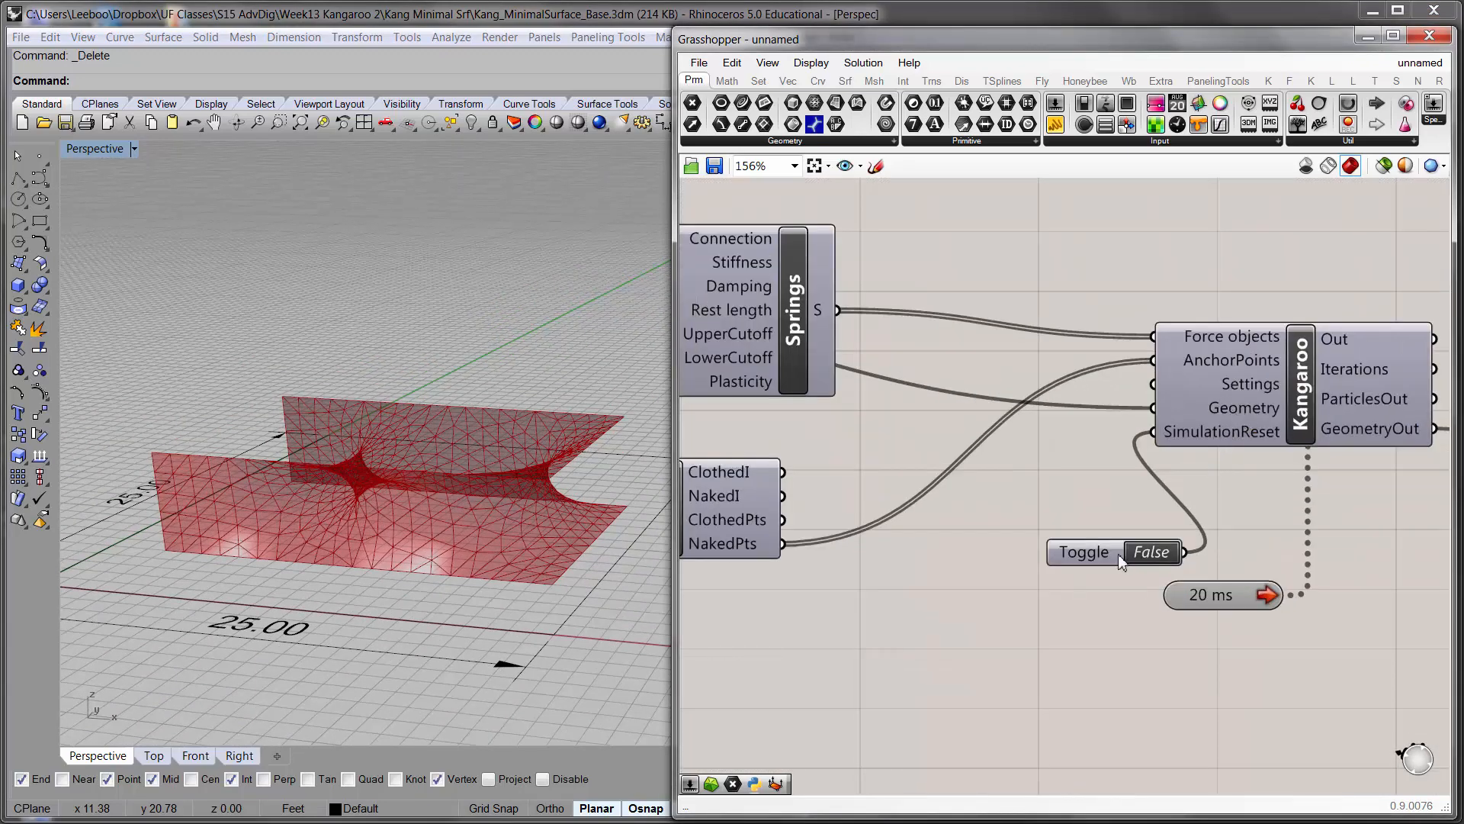
{"action": "right_click_drag", "start_coordinate": [1055, 433], "coordinate": [1396, 482]}
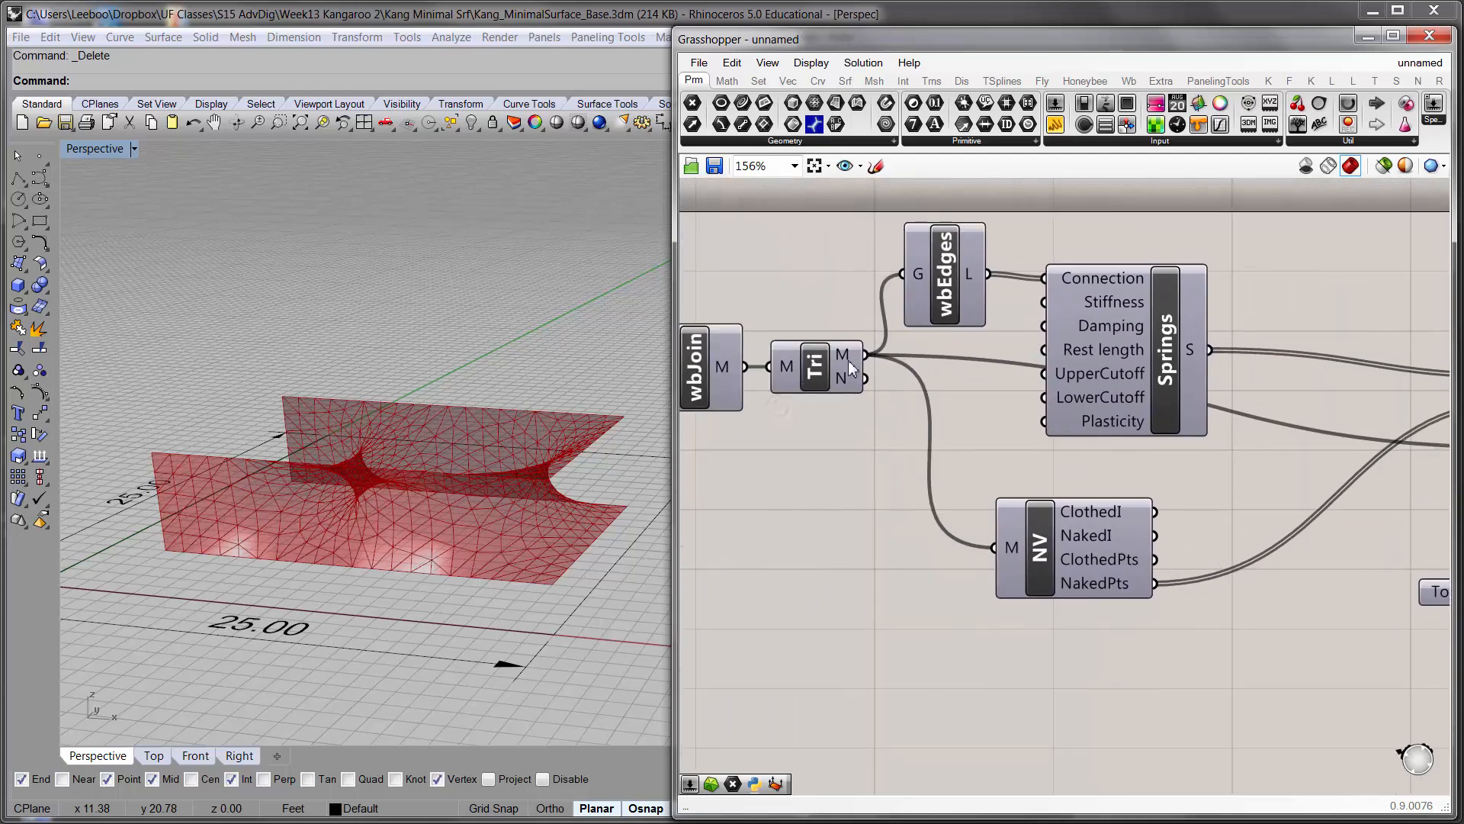
{"action": "mouse_move", "coordinate": [848, 360]}
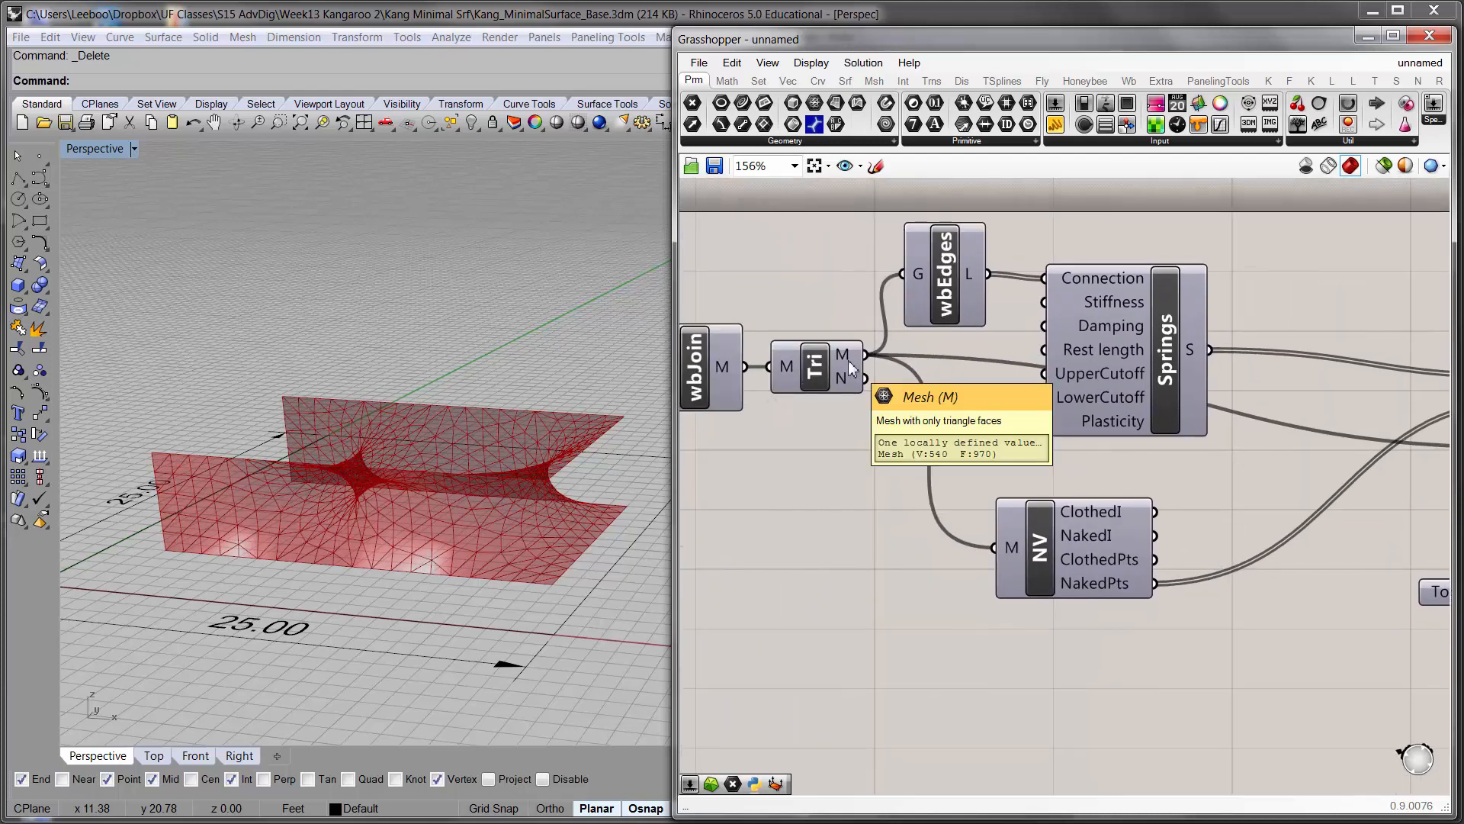
- Raise the Max Edge slider feeding Custom Mesh Settings while the Kangaroo simulation is running
{"action": "right_click_drag", "start_coordinate": [865, 532], "coordinate": [1083, 553]}
{"action": "scroll", "coordinate": [1083, 552], "scroll_direction": "down", "scroll_amount": 1}
{"action": "right_click_drag", "start_coordinate": [846, 500], "coordinate": [997, 486]}
{"action": "right_click_drag", "start_coordinate": [797, 549], "coordinate": [897, 534]}
{"action": "scroll", "coordinate": [896, 536], "scroll_direction": "up", "scroll_amount": 3}
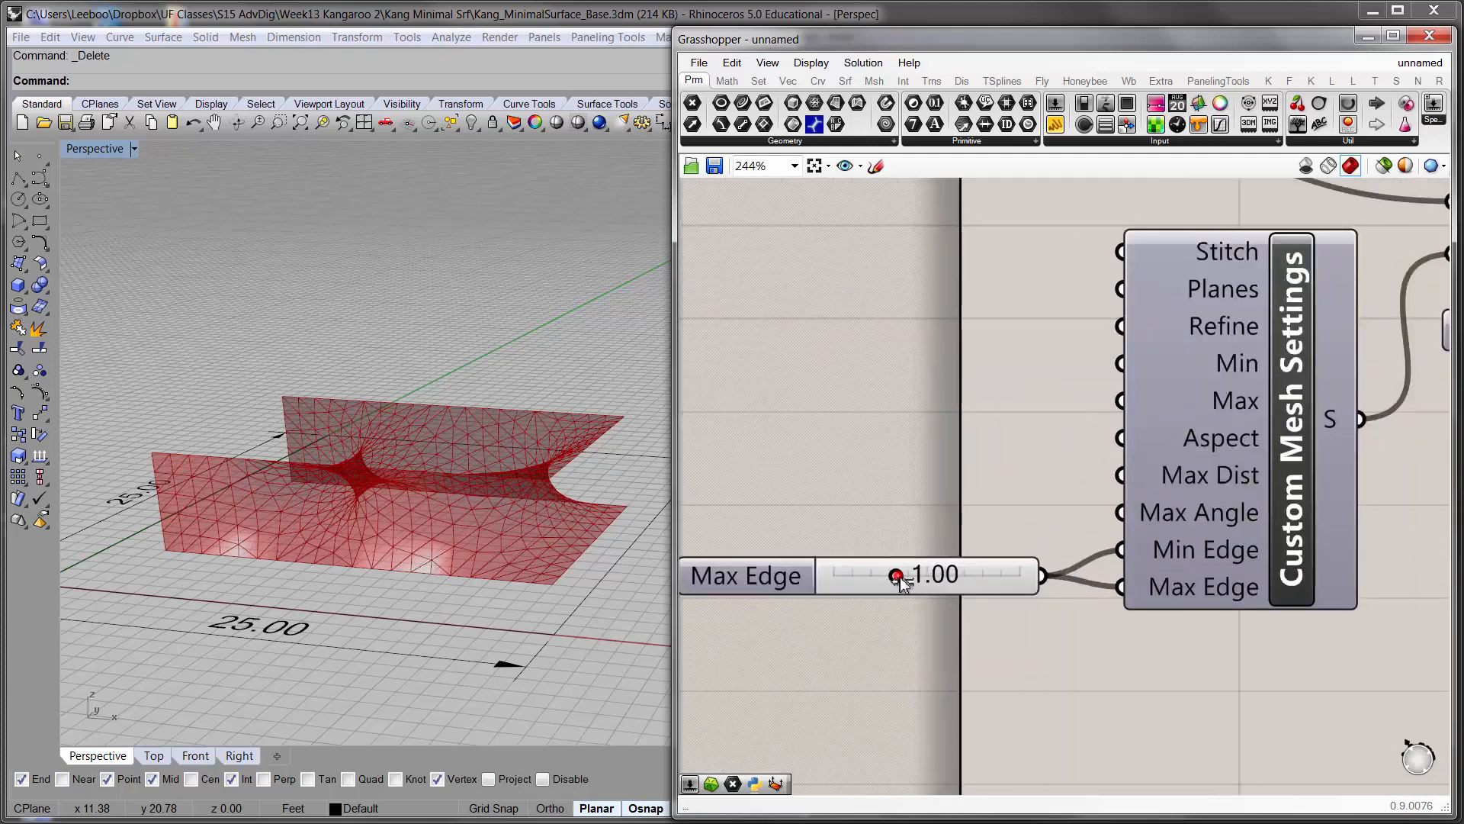
{"action": "left_click_drag", "start_coordinate": [900, 579], "coordinate": [950, 585]}
{"action": "right_click_drag", "start_coordinate": [1180, 552], "coordinate": [951, 474]}
{"action": "scroll", "coordinate": [951, 473], "scroll_direction": "down", "scroll_amount": 4}
{"action": "right_click_drag", "start_coordinate": [1200, 471], "coordinate": [971, 470]}
{"action": "right_click_drag", "start_coordinate": [1288, 467], "coordinate": [1042, 465]}
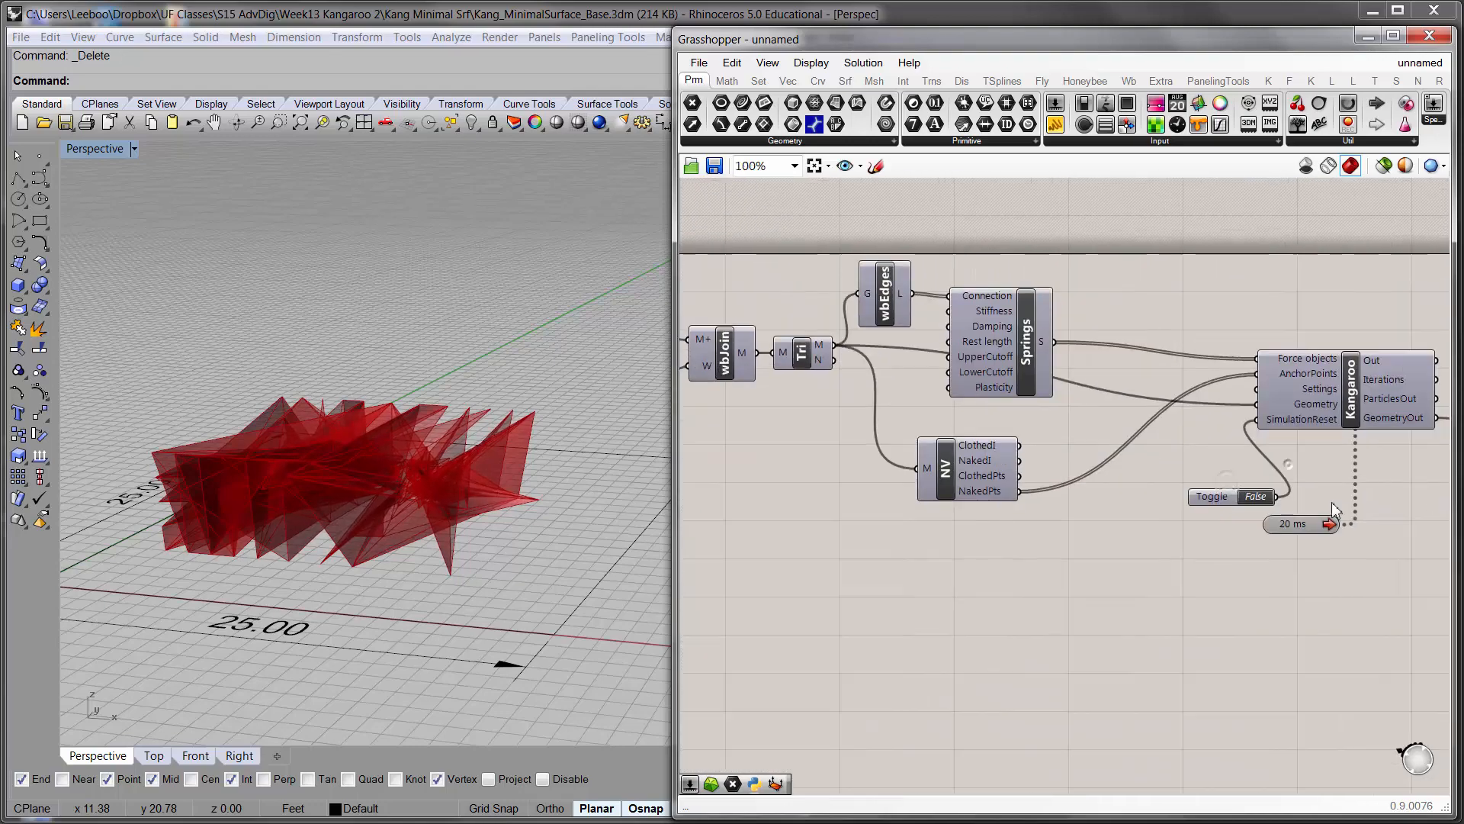
- Reset the Kangaroo simulation with its toggle, run it again, and view the relaxed surface from above
{"action": "left_click", "coordinate": [1259, 498]}
{"action": "left_click", "coordinate": [1258, 498]}
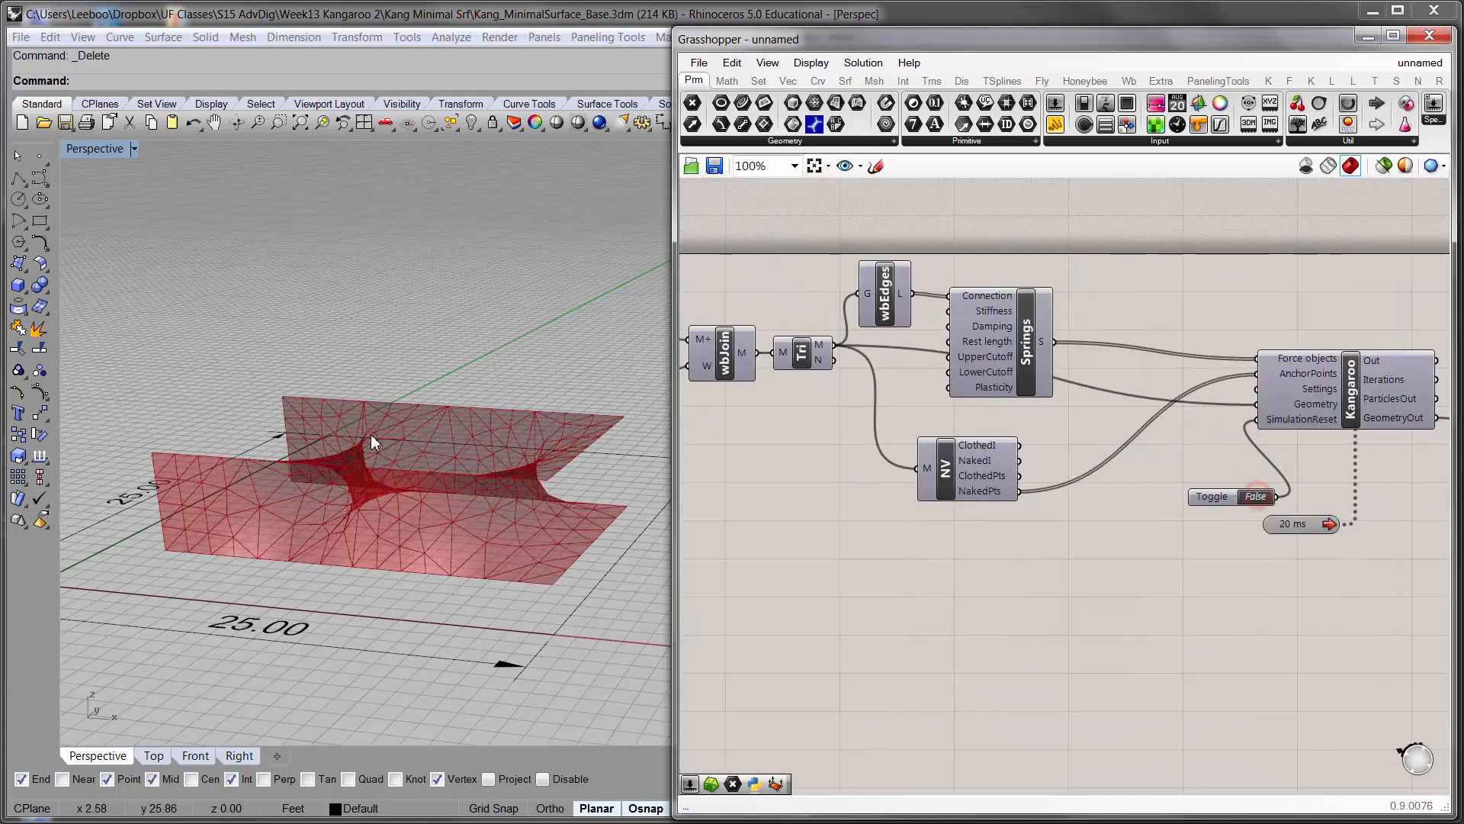
{"action": "right_click_drag", "start_coordinate": [370, 440], "coordinate": [365, 641]}
- Lower the Max Edge slider feeding Custom Mesh Settings to 0.32 for a denser mesh
{"action": "right_click_drag", "start_coordinate": [862, 527], "coordinate": [1139, 497]}
{"action": "right_click_drag", "start_coordinate": [883, 467], "coordinate": [1262, 546]}
{"action": "scroll", "coordinate": [1078, 512], "scroll_direction": "down", "scroll_amount": 1}
{"action": "scroll", "coordinate": [1078, 511], "scroll_direction": "up", "scroll_amount": 3}
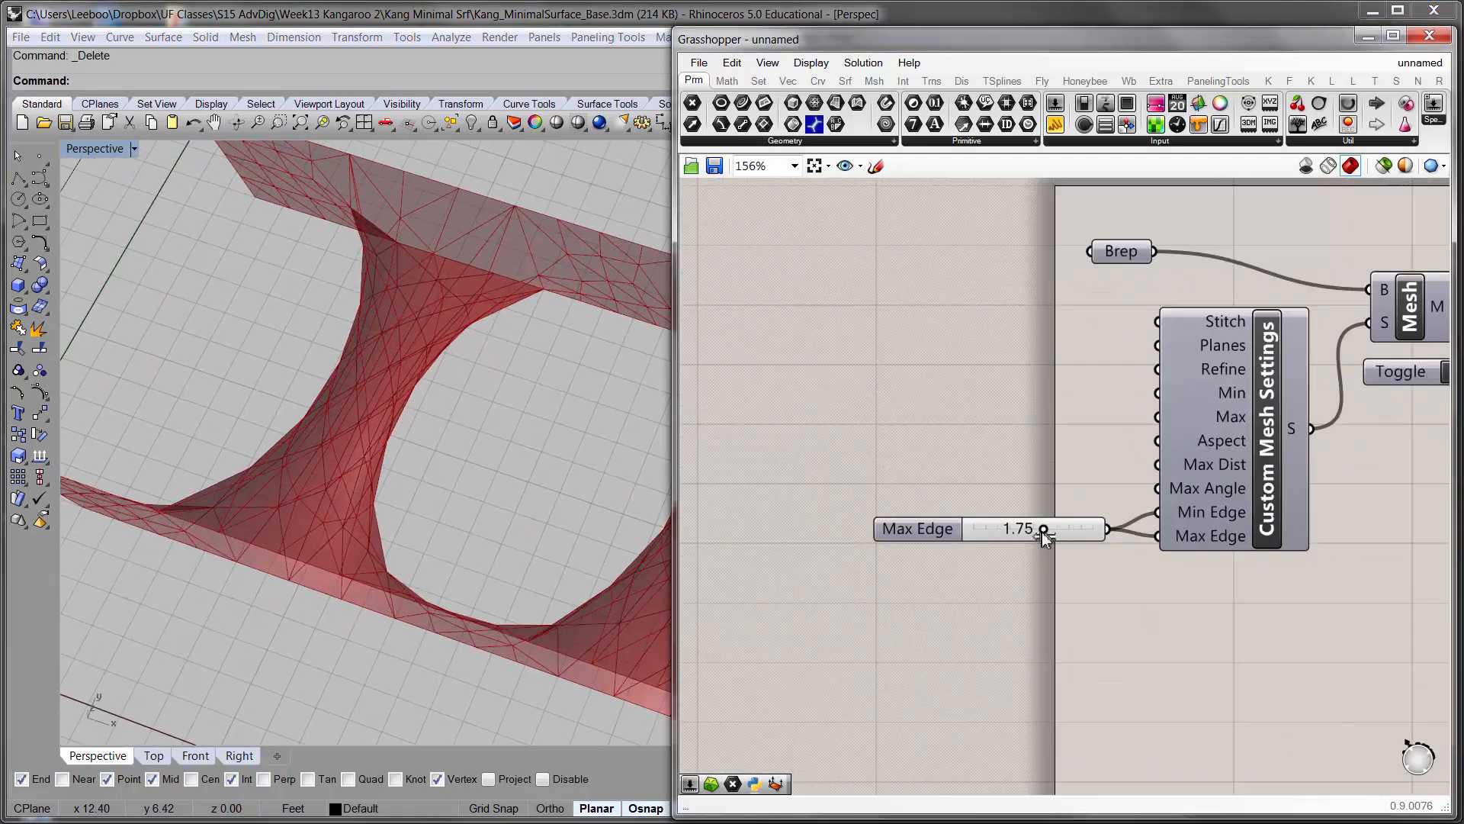
{"action": "scroll", "coordinate": [1037, 531], "scroll_direction": "up", "scroll_amount": 1}
{"action": "left_click_drag", "start_coordinate": [1041, 529], "coordinate": [966, 533]}
- Set Kangaroo's SimulationReset toggle to True and back to False to relax the denser mesh
{"action": "scroll", "coordinate": [965, 533], "scroll_direction": "down", "scroll_amount": 4}
{"action": "right_click_drag", "start_coordinate": [1275, 522], "coordinate": [965, 497]}
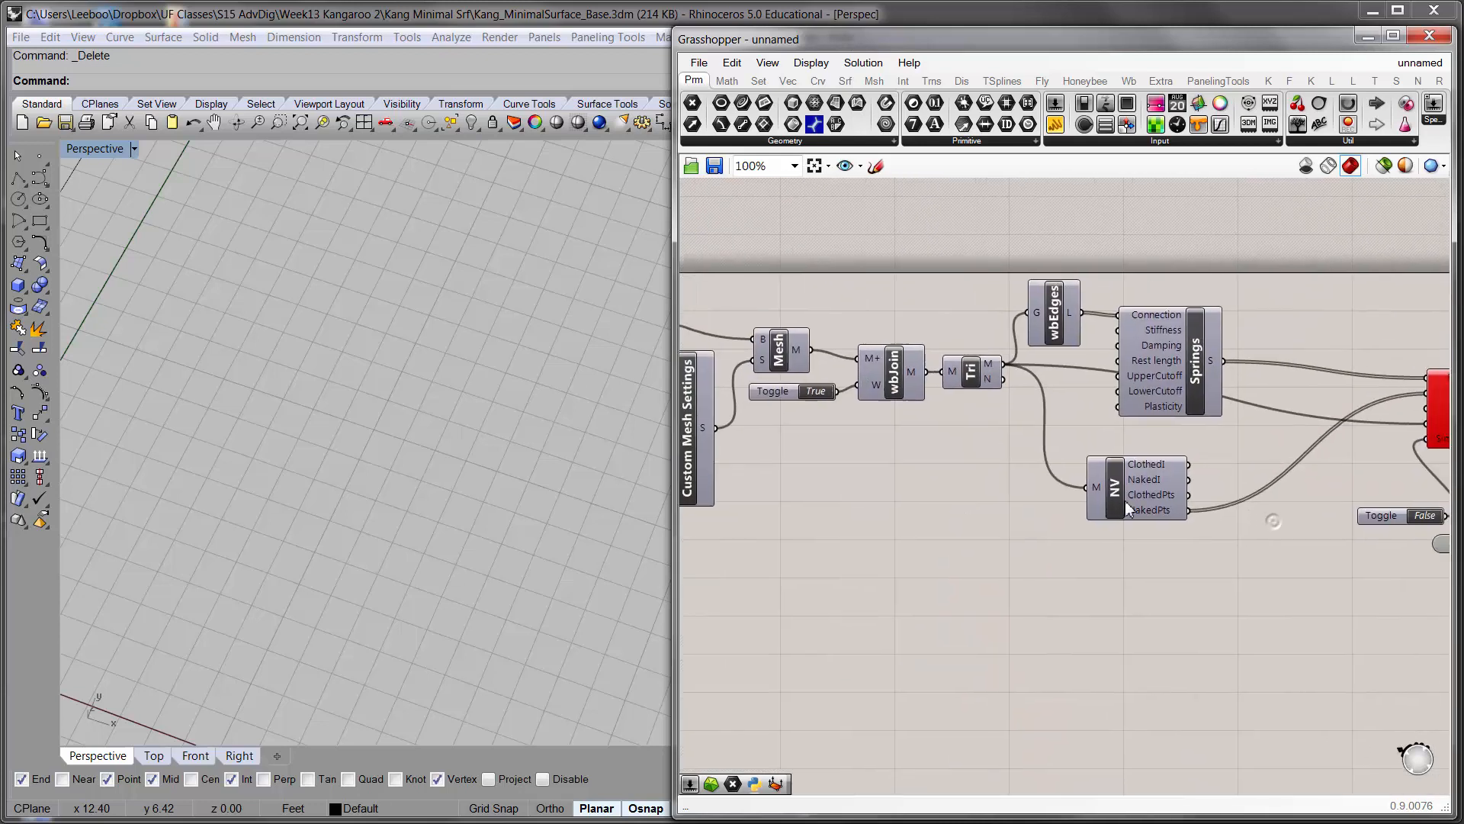
{"action": "right_click_drag", "start_coordinate": [1359, 508], "coordinate": [1060, 474]}
{"action": "scroll", "coordinate": [1121, 480], "scroll_direction": "up", "scroll_amount": 3}
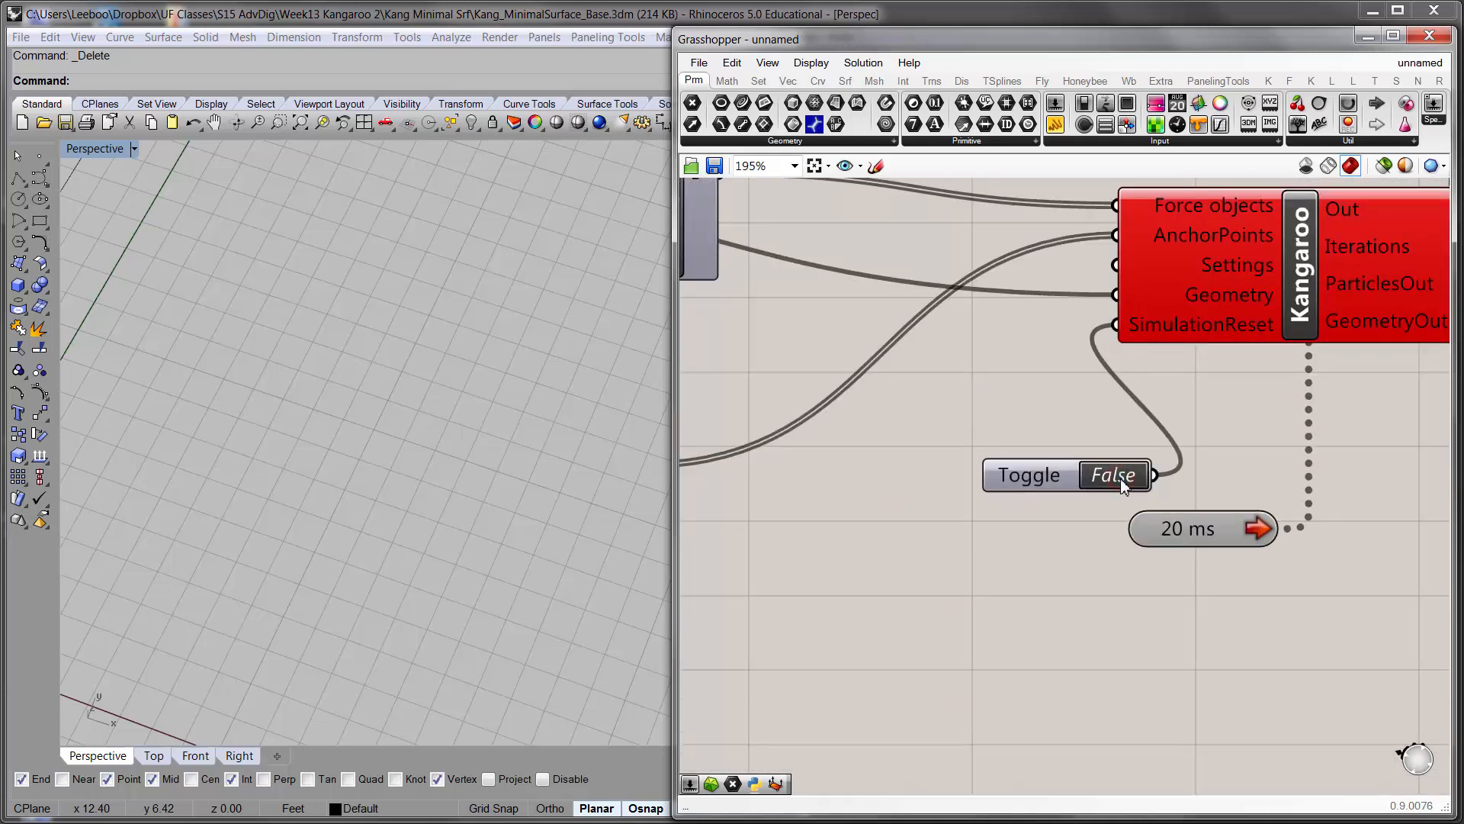
{"action": "double_click", "coordinate": [1113, 475]}
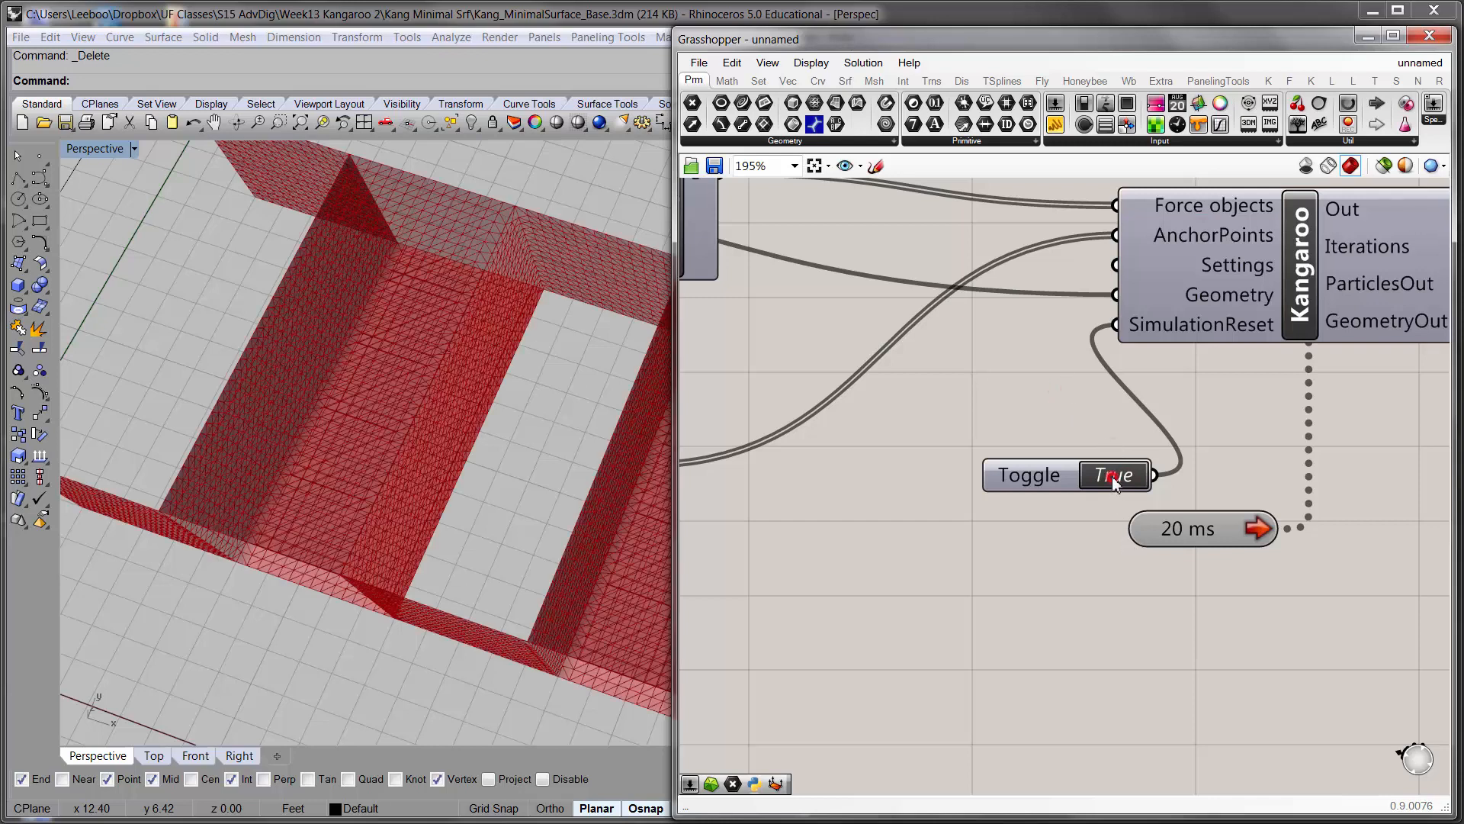
{"action": "double_click", "coordinate": [1119, 559]}
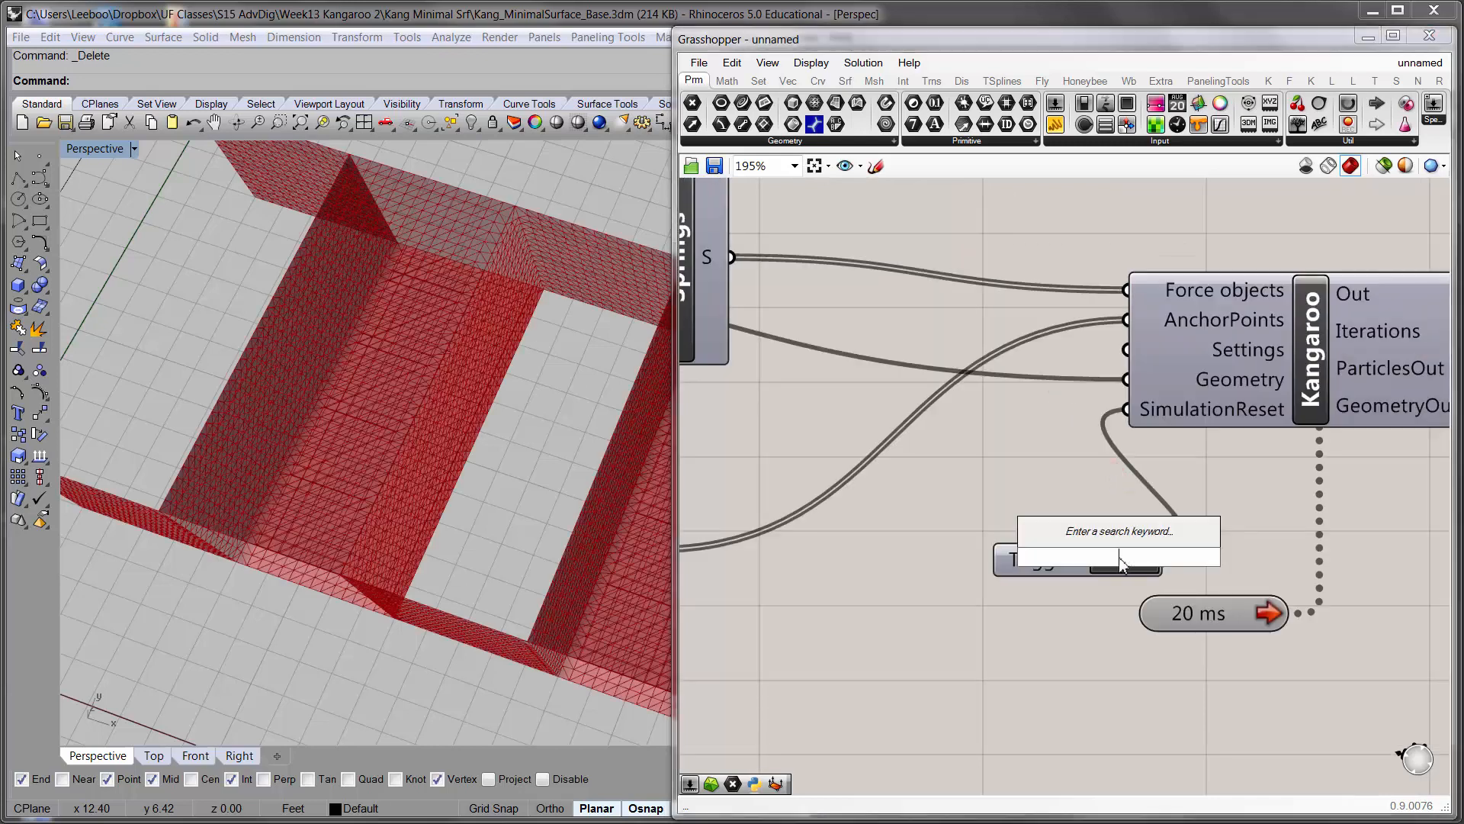
{"action": "left_click", "coordinate": [1096, 608]}
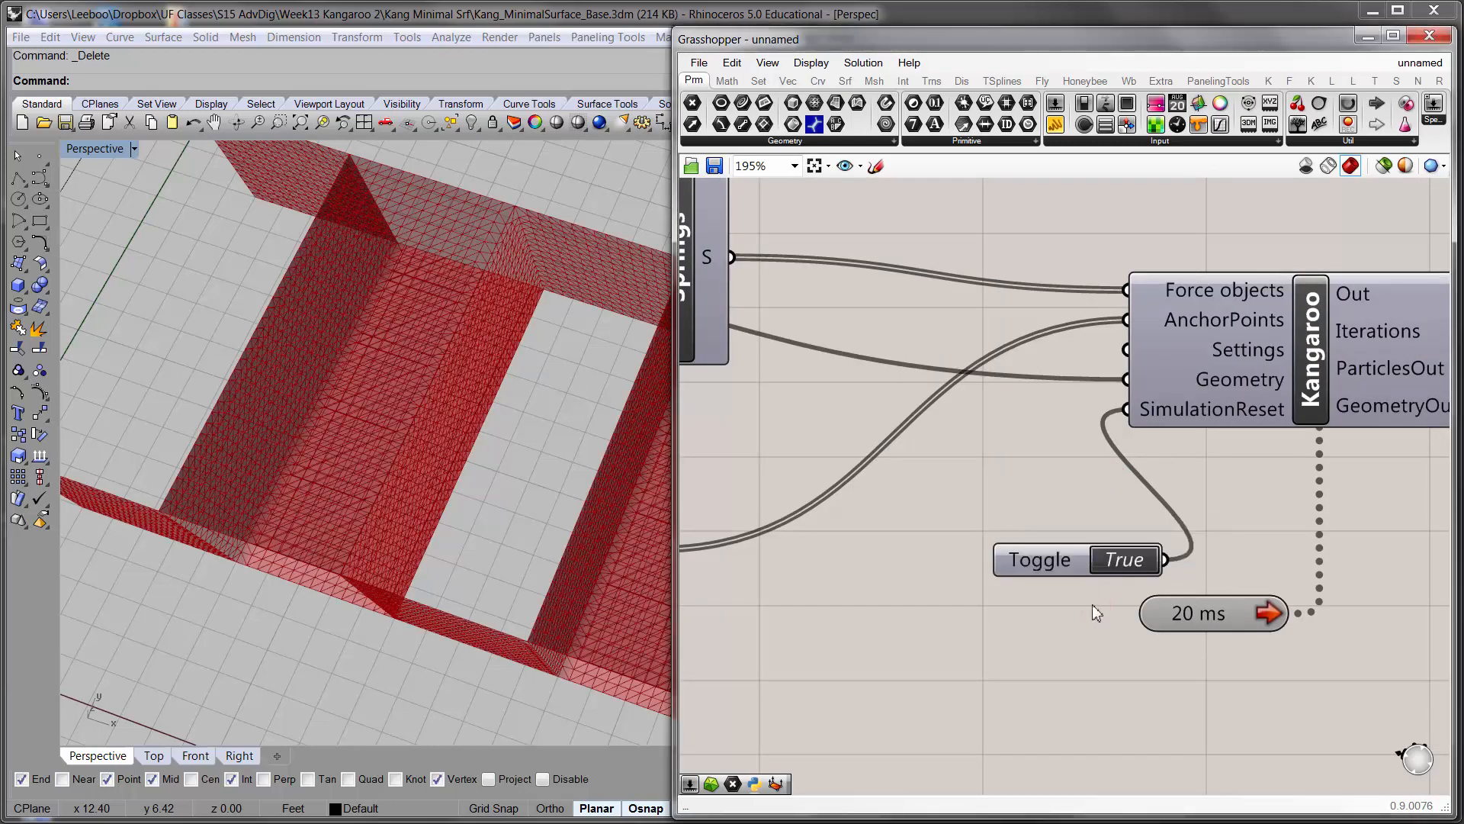
{"action": "double_click", "coordinate": [1123, 559]}
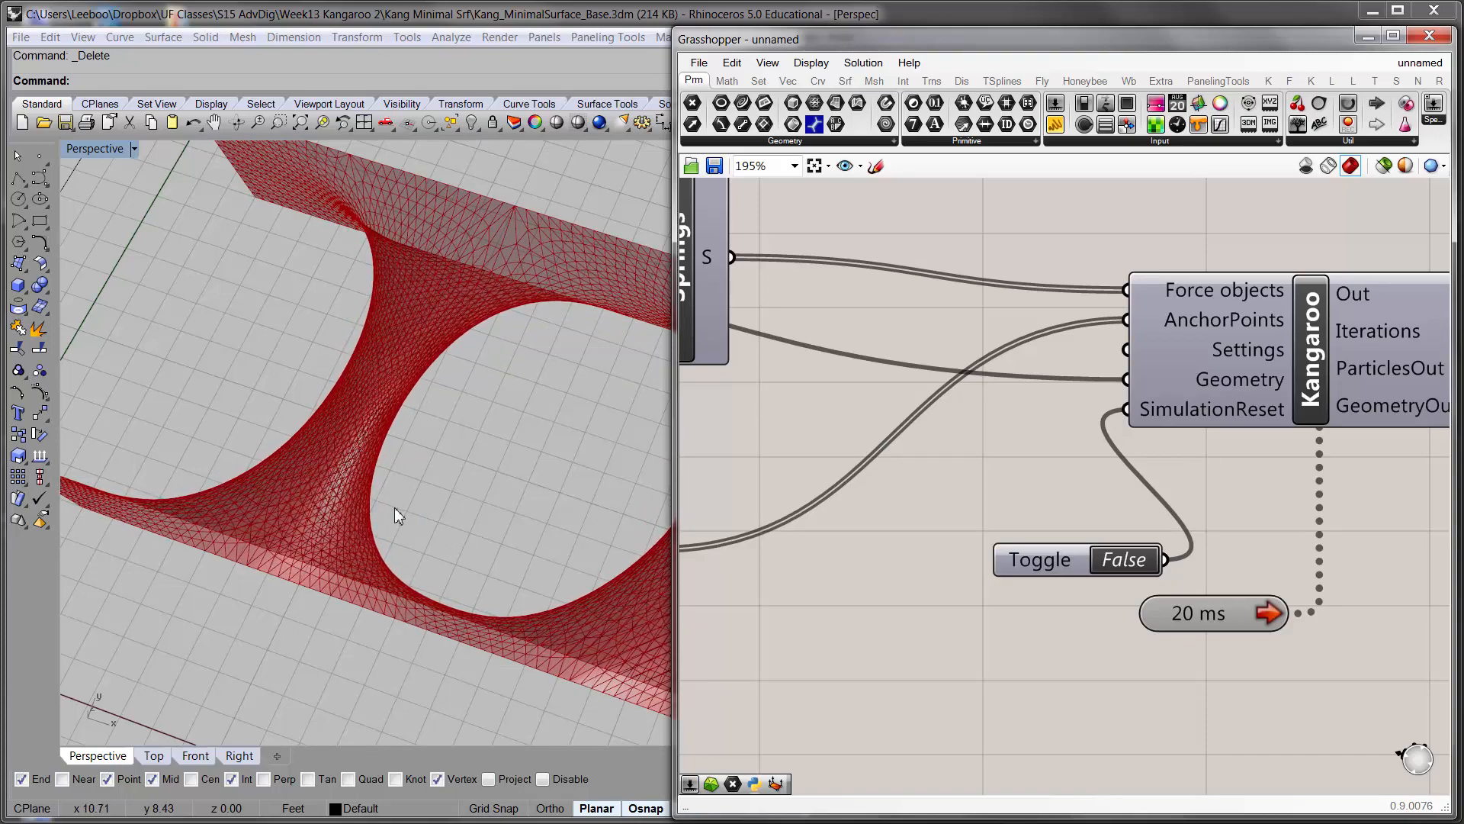
- Inspect the dense relaxed mesh from several angles and disable the 20 ms timer to pause the simulation
{"action": "right_click_drag", "start_coordinate": [395, 512], "coordinate": [421, 360]}
{"action": "right_click_drag", "start_coordinate": [386, 413], "coordinate": [428, 458]}
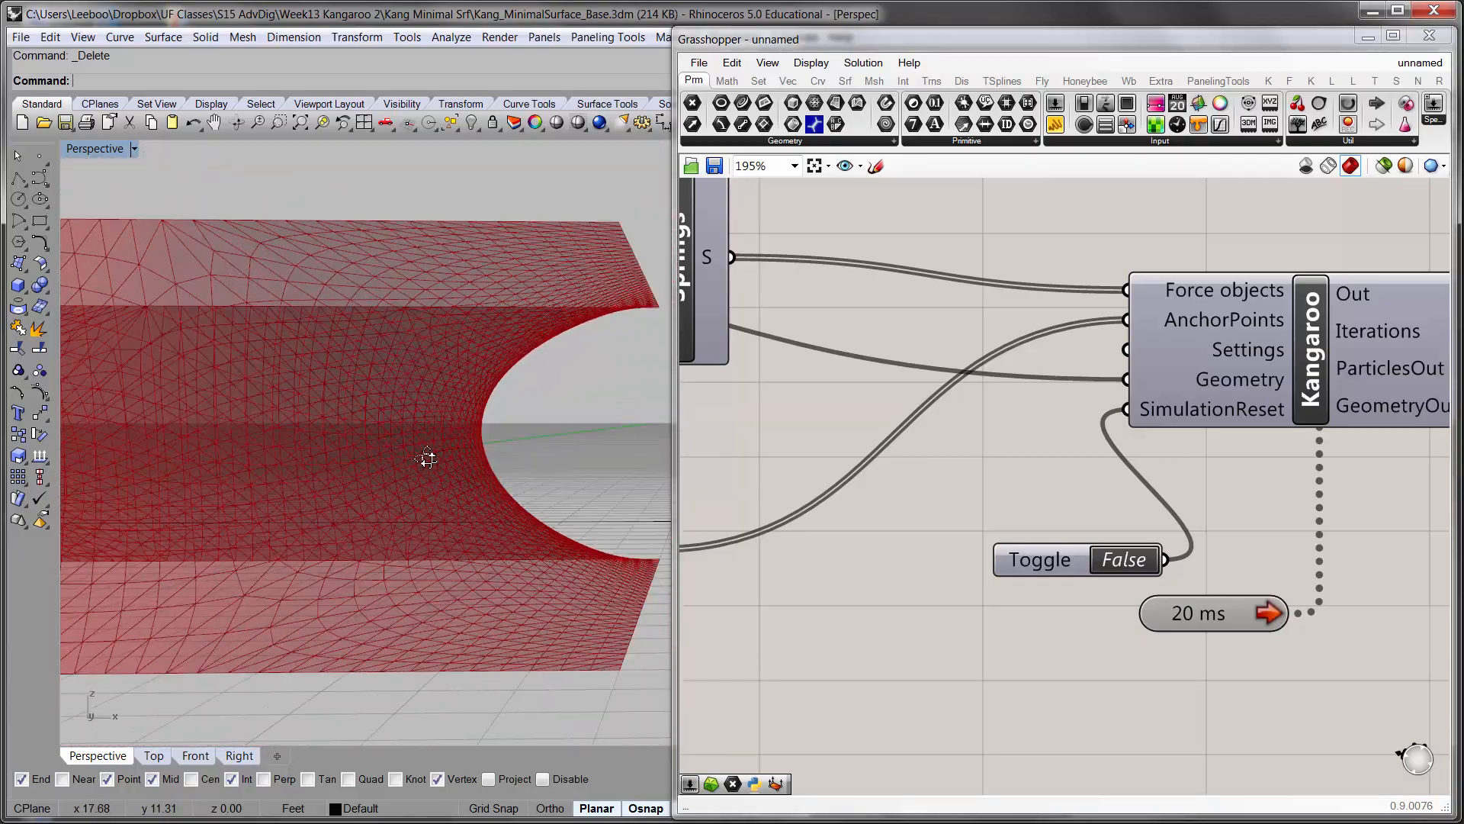
{"action": "right_click_drag", "start_coordinate": [546, 512], "coordinate": [467, 376]}
{"action": "double_click", "coordinate": [1178, 613]}
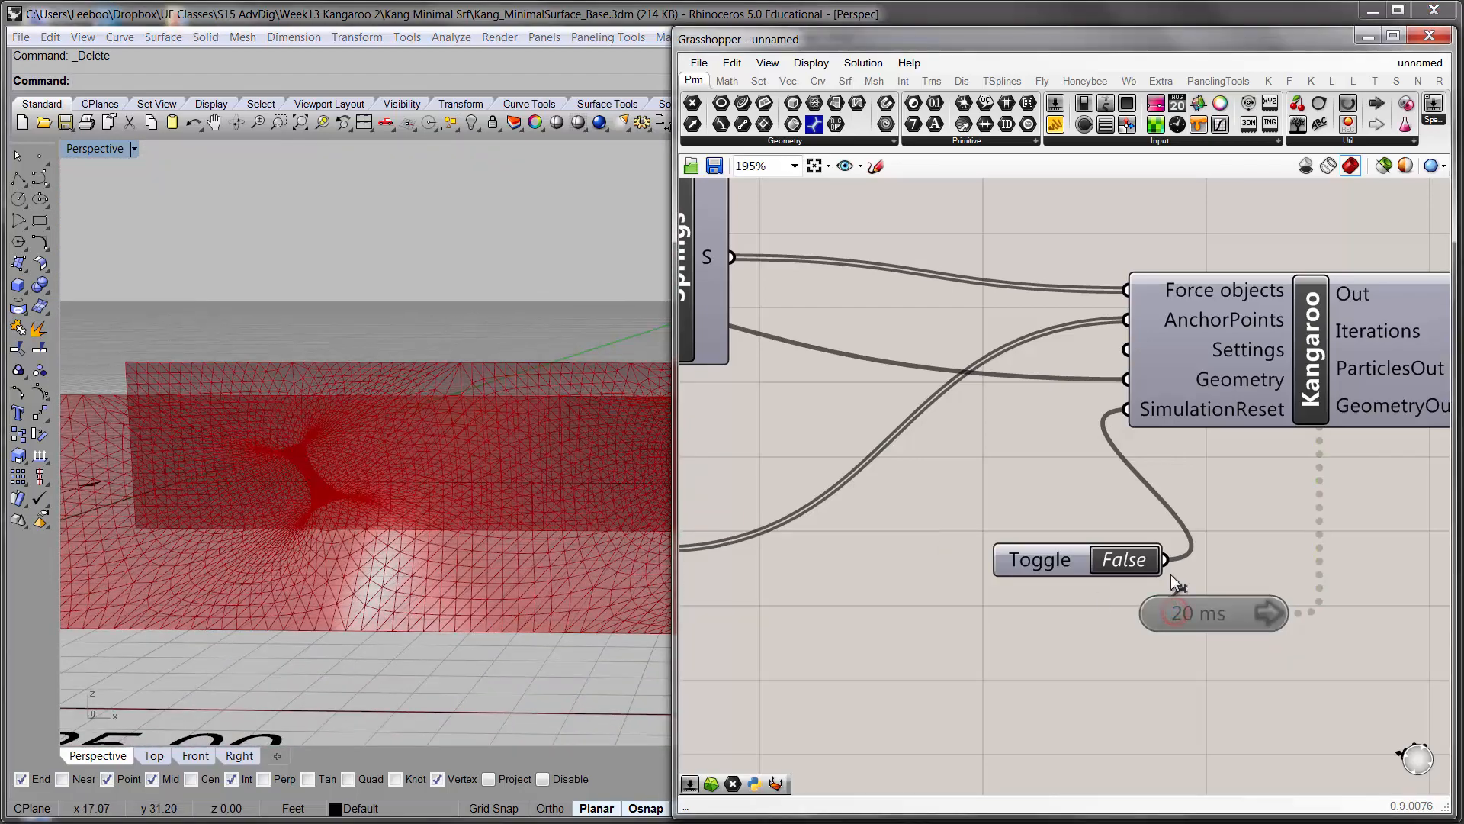
- Bake the Mesh parameter connected to Kangaroo's GeometryOut into Rhino with the default attributes
{"action": "scroll", "coordinate": [1168, 573], "scroll_direction": "down", "scroll_amount": 2}
{"action": "right_click_drag", "start_coordinate": [1163, 569], "coordinate": [854, 531]}
{"action": "scroll", "coordinate": [1102, 496], "scroll_direction": "up", "scroll_amount": 3}
{"action": "right_click", "coordinate": [1131, 372]}
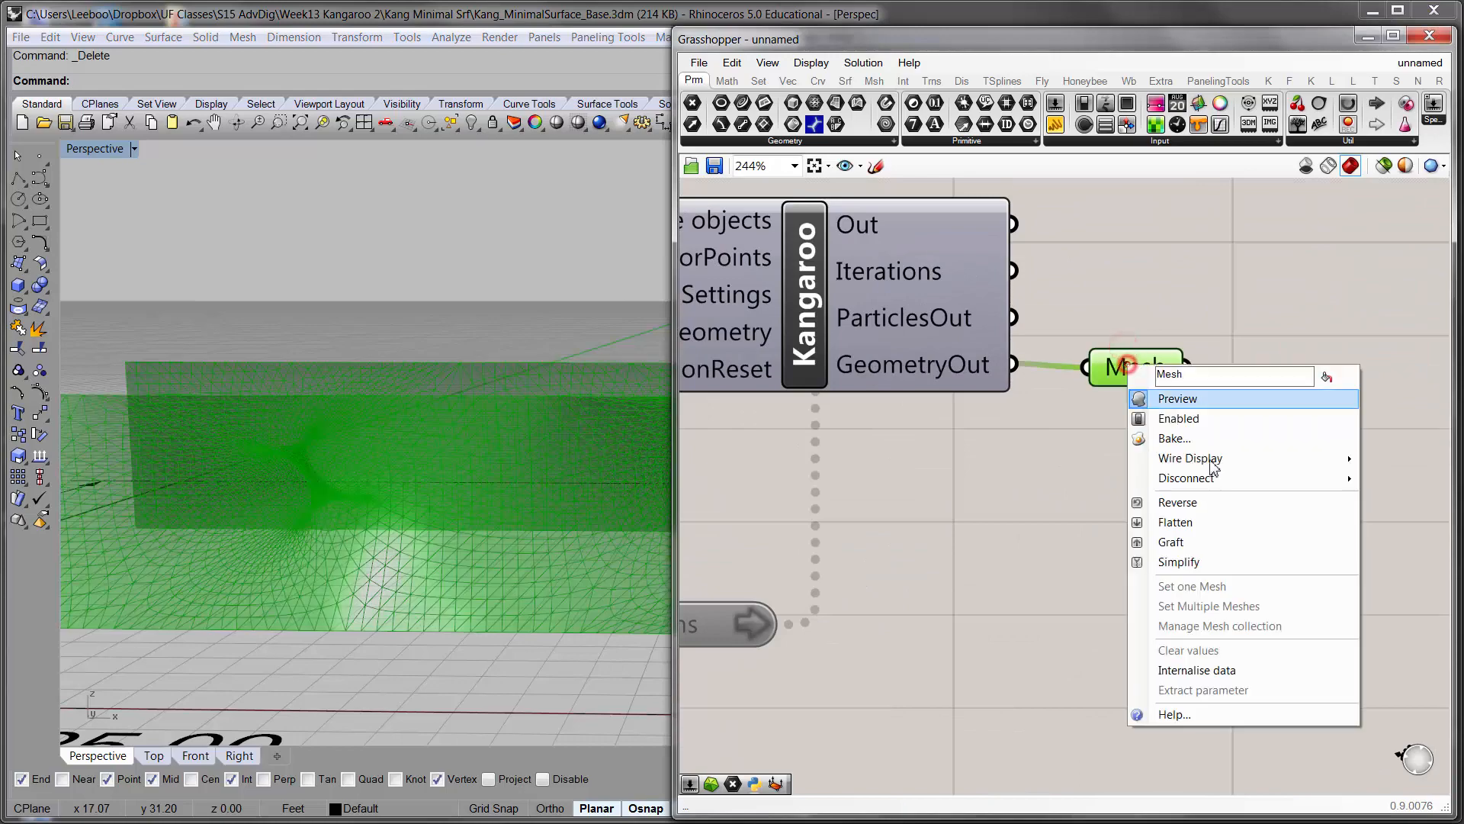
{"action": "left_click", "coordinate": [1194, 437]}
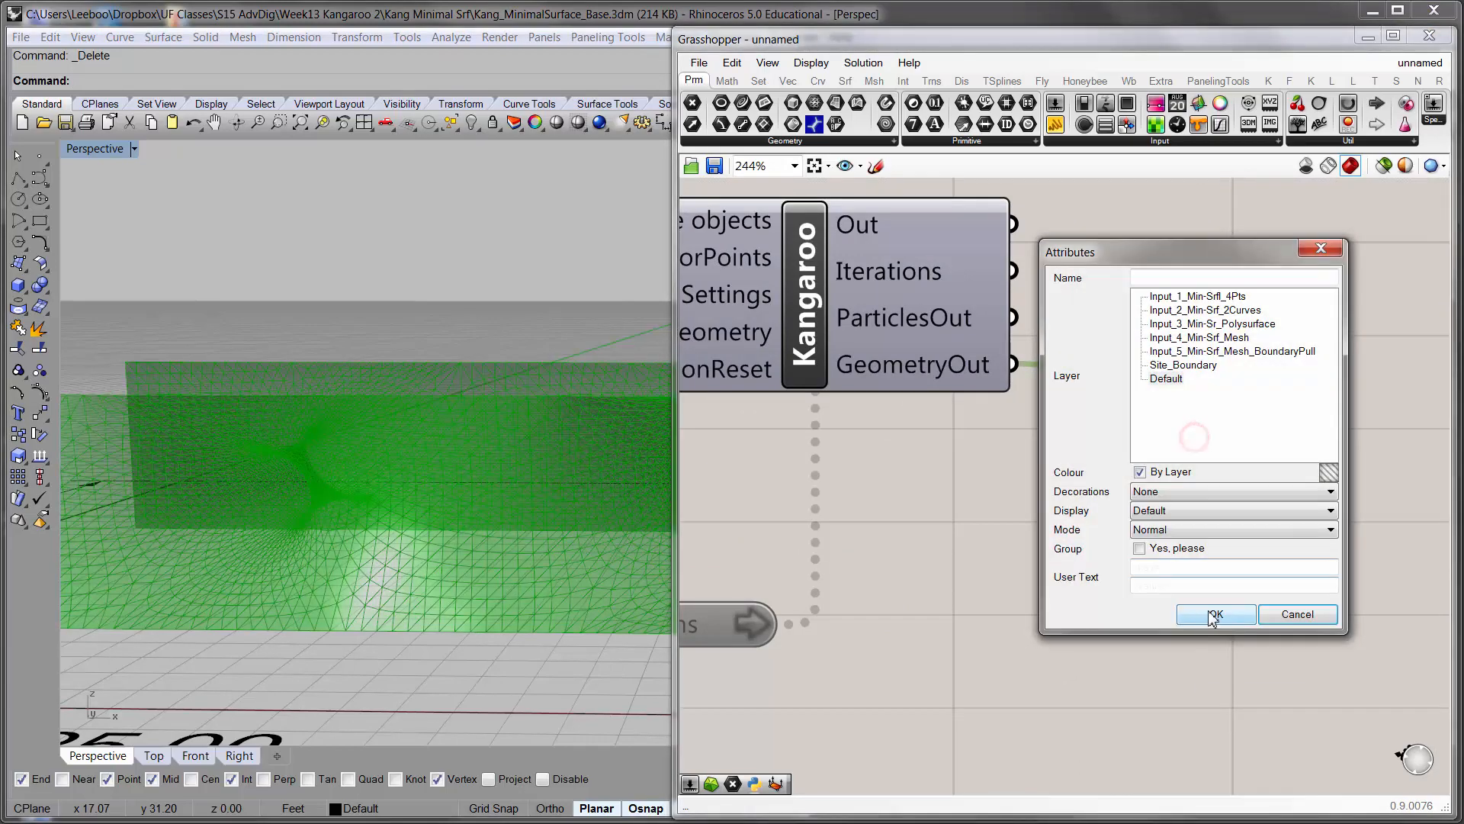
{"action": "left_click", "coordinate": [1211, 612]}
- Move the baked mesh away from the Grasshopper preview, zoom to it, and deselect it
{"action": "right_click_drag", "start_coordinate": [530, 389], "coordinate": [415, 379]}
{"action": "scroll", "coordinate": [509, 464], "scroll_direction": "down", "scroll_amount": 6}
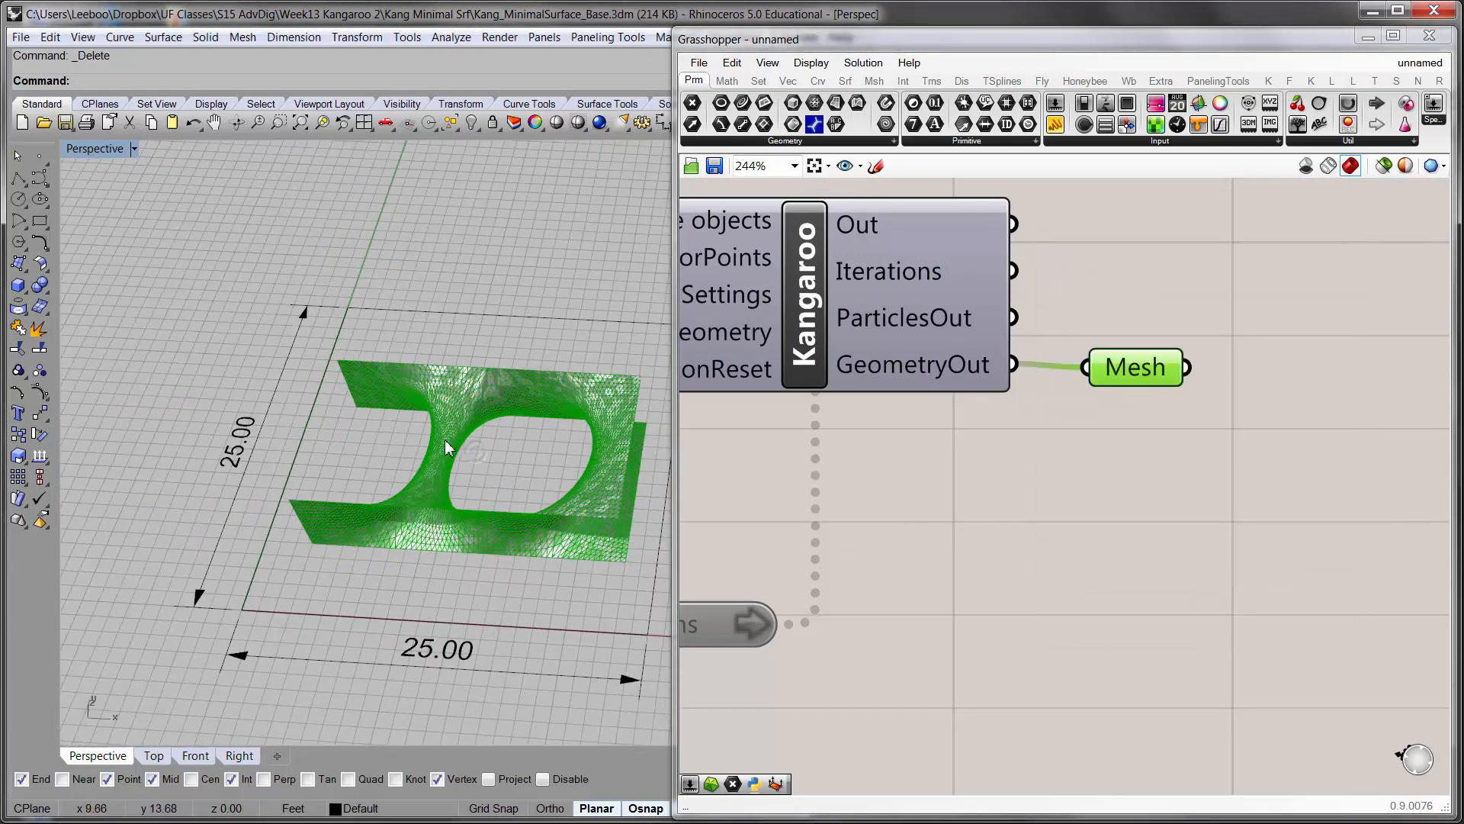
{"action": "left_click", "coordinate": [445, 440]}
{"action": "scroll", "coordinate": [445, 440], "scroll_direction": "down", "scroll_amount": 7}
{"action": "left_click_drag", "start_coordinate": [516, 448], "coordinate": [255, 451]}
{"action": "type", "text": "zs"}
{"action": "key", "text": "Return"}
{"action": "left_click", "coordinate": [265, 392]}
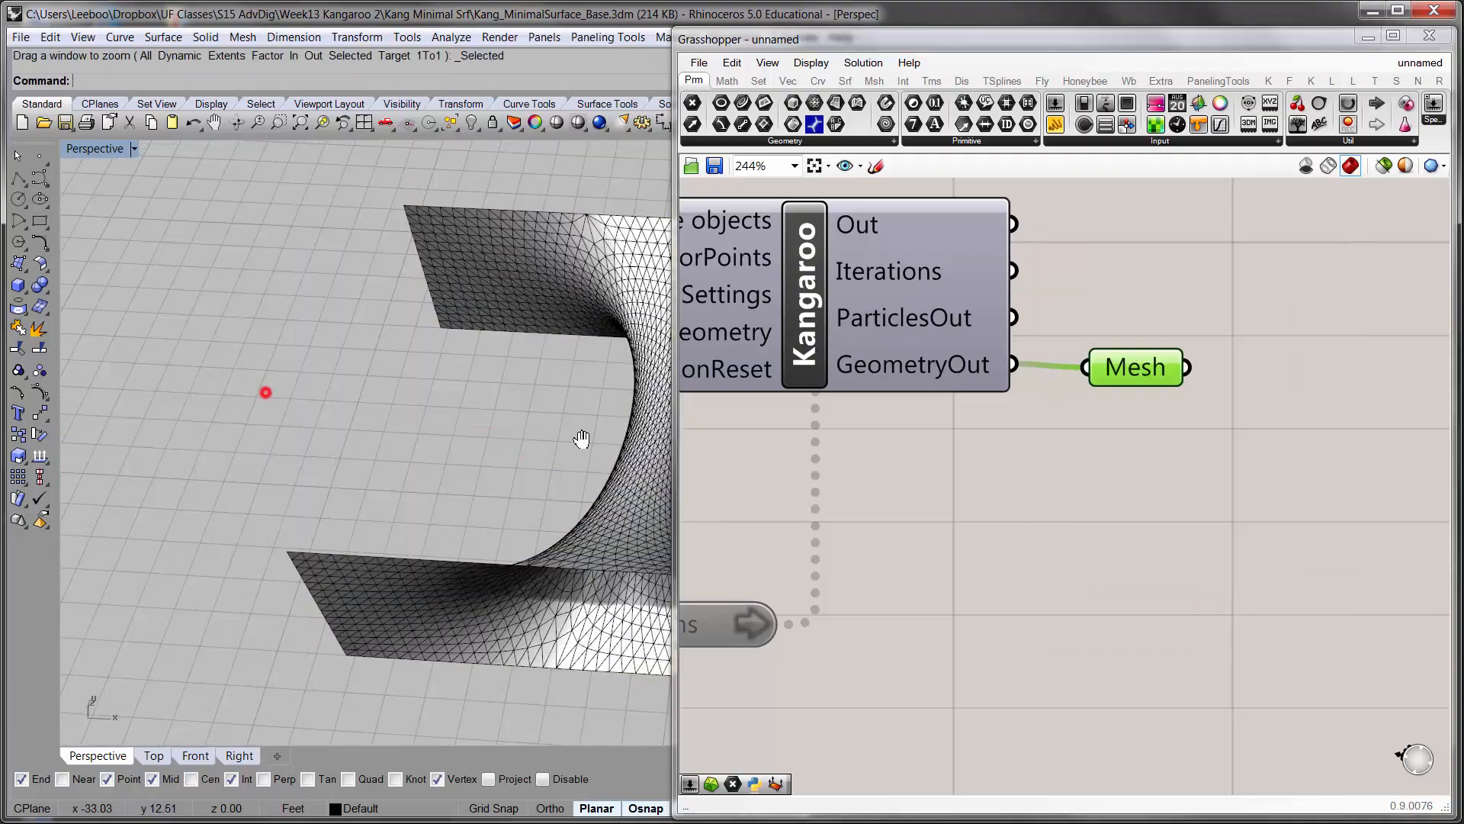
- Examine the baked minimal surface mesh from several angles and return to the live preview in Rhino
{"action": "right_click_drag", "start_coordinate": [582, 438], "coordinate": [553, 229]}
{"action": "right_click_drag", "start_coordinate": [437, 563], "coordinate": [474, 418]}
{"action": "right_click_drag", "start_coordinate": [531, 429], "coordinate": [362, 535]}
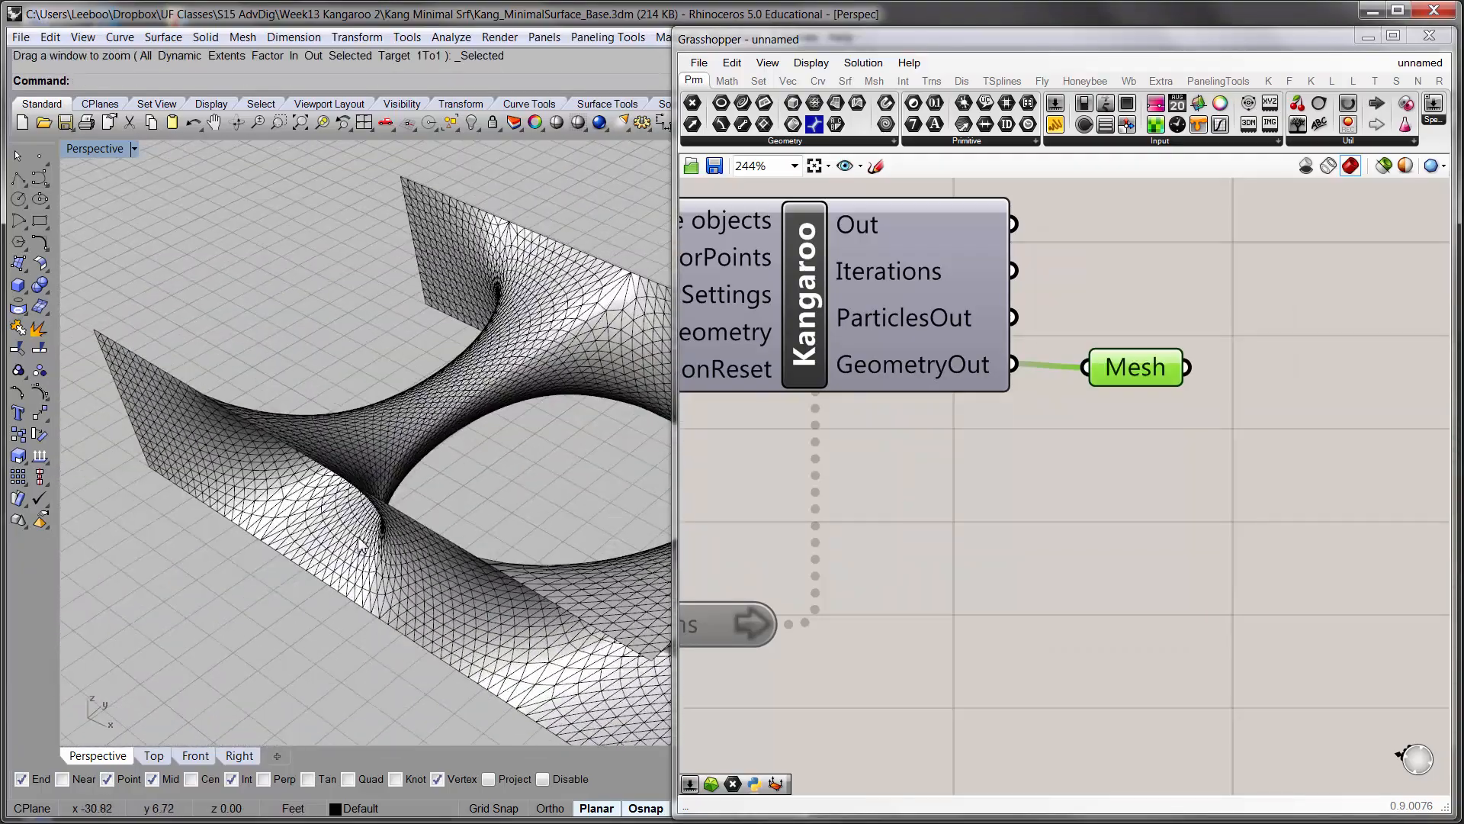
{"action": "scroll", "coordinate": [424, 487], "scroll_direction": "down", "scroll_amount": 10}
{"action": "right_click_drag", "start_coordinate": [425, 487], "coordinate": [536, 485]}
- Check the source Brep parameter against the relaxed surface, toggling the Brep's preview
{"action": "scroll", "coordinate": [534, 487], "scroll_direction": "up", "scroll_amount": 7}
{"action": "right_click_drag", "start_coordinate": [802, 537], "coordinate": [1118, 575]}
{"action": "scroll", "coordinate": [1118, 575], "scroll_direction": "down", "scroll_amount": 2}
{"action": "right_click_drag", "start_coordinate": [685, 509], "coordinate": [1267, 558]}
{"action": "scroll", "coordinate": [1267, 558], "scroll_direction": "down", "scroll_amount": 2}
{"action": "right_click_drag", "start_coordinate": [696, 440], "coordinate": [1053, 465]}
{"action": "scroll", "coordinate": [1053, 464], "scroll_direction": "up", "scroll_amount": 2}
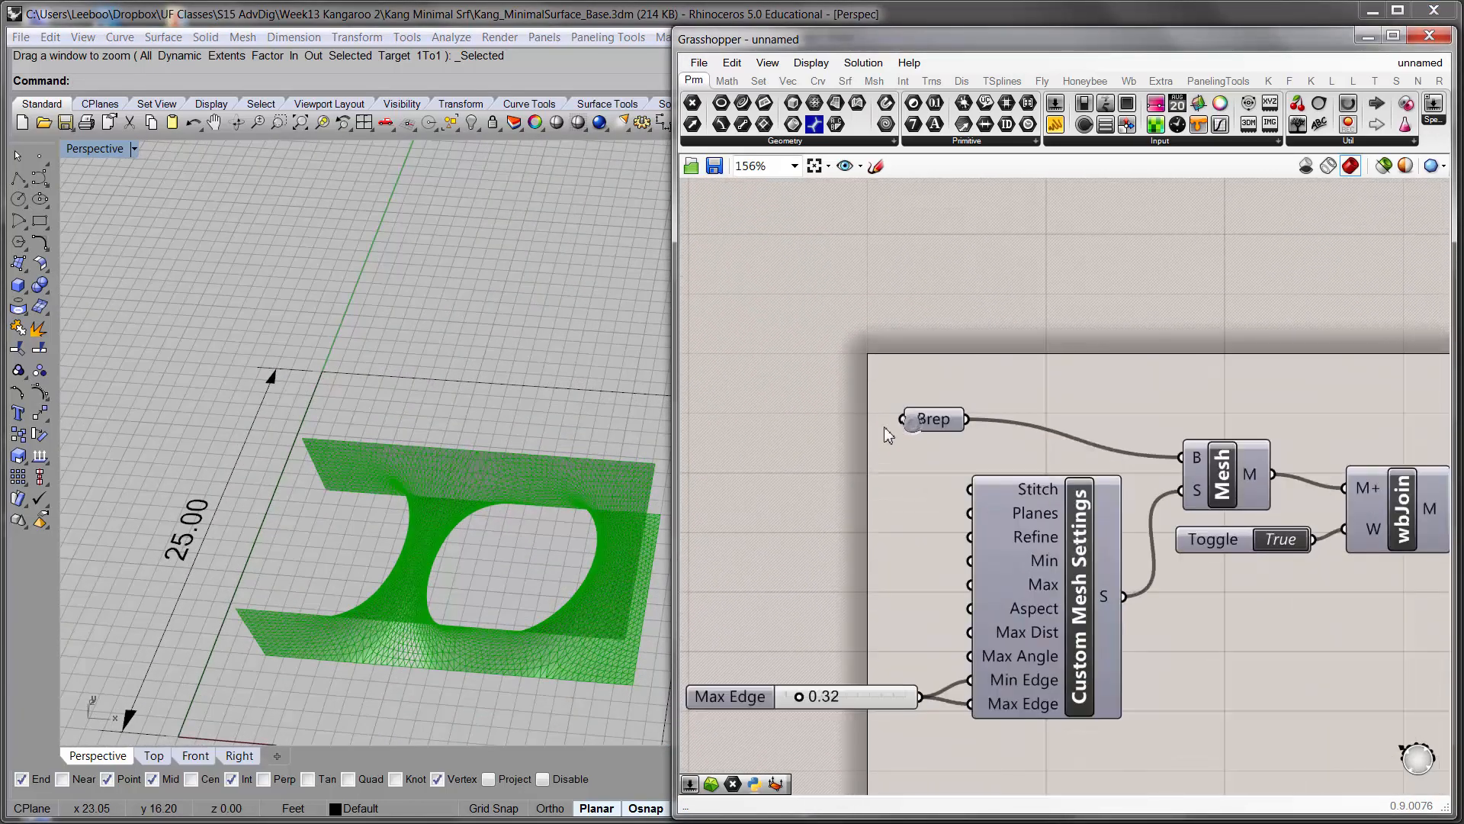
{"action": "left_click", "coordinate": [923, 422]}
{"action": "right_click_drag", "start_coordinate": [374, 488], "coordinate": [426, 479]}
{"action": "left_click", "coordinate": [881, 499]}
{"action": "right_click_drag", "start_coordinate": [555, 563], "coordinate": [544, 453]}
{"action": "left_click", "coordinate": [946, 422]}
{"action": "key", "text": "ctrl+q"}
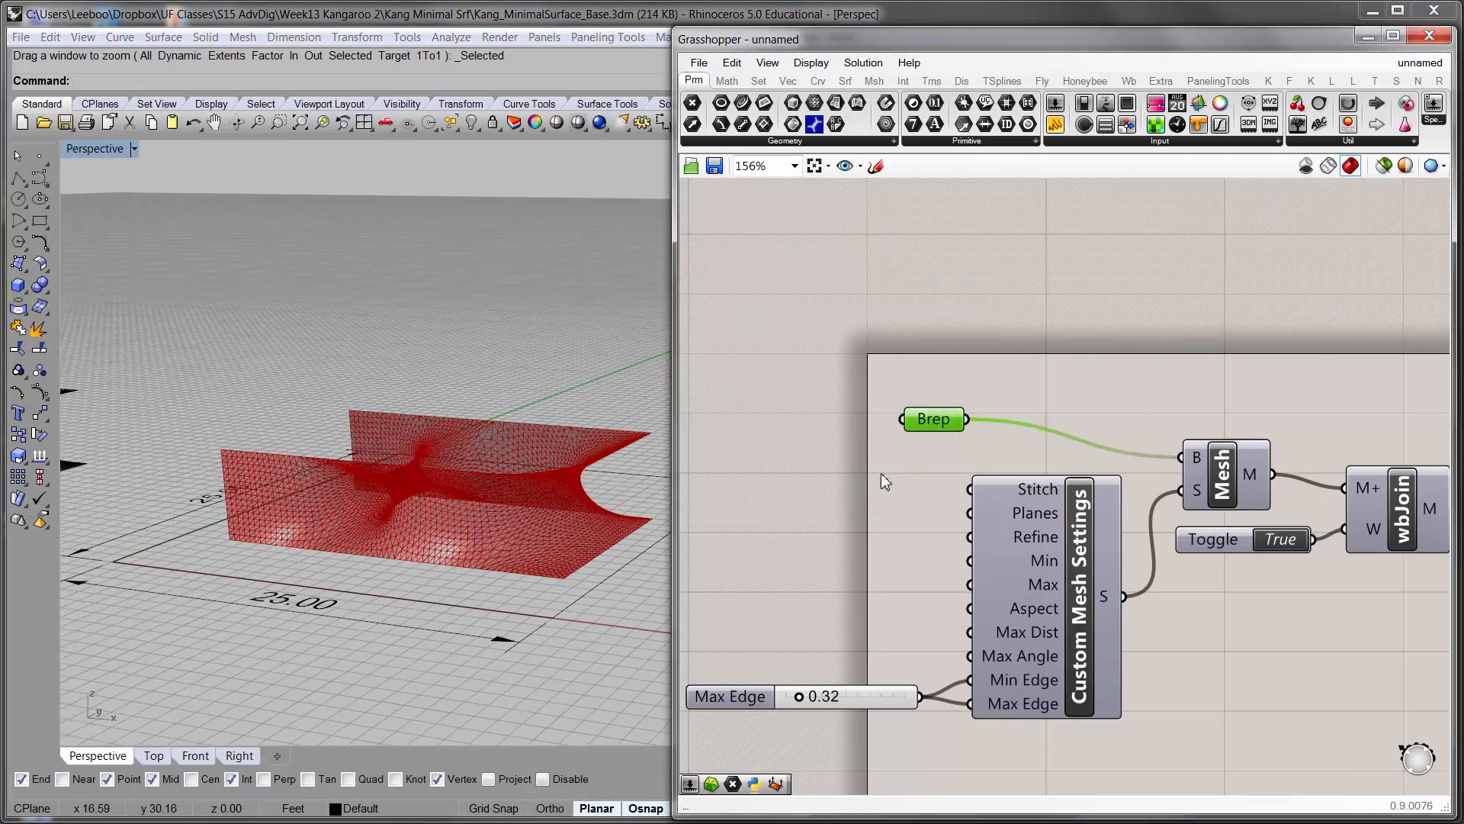
- Set the Max Edge slider feeding Custom Mesh Settings to 1.00
{"action": "scroll", "coordinate": [876, 505], "scroll_direction": "down", "scroll_amount": 2}
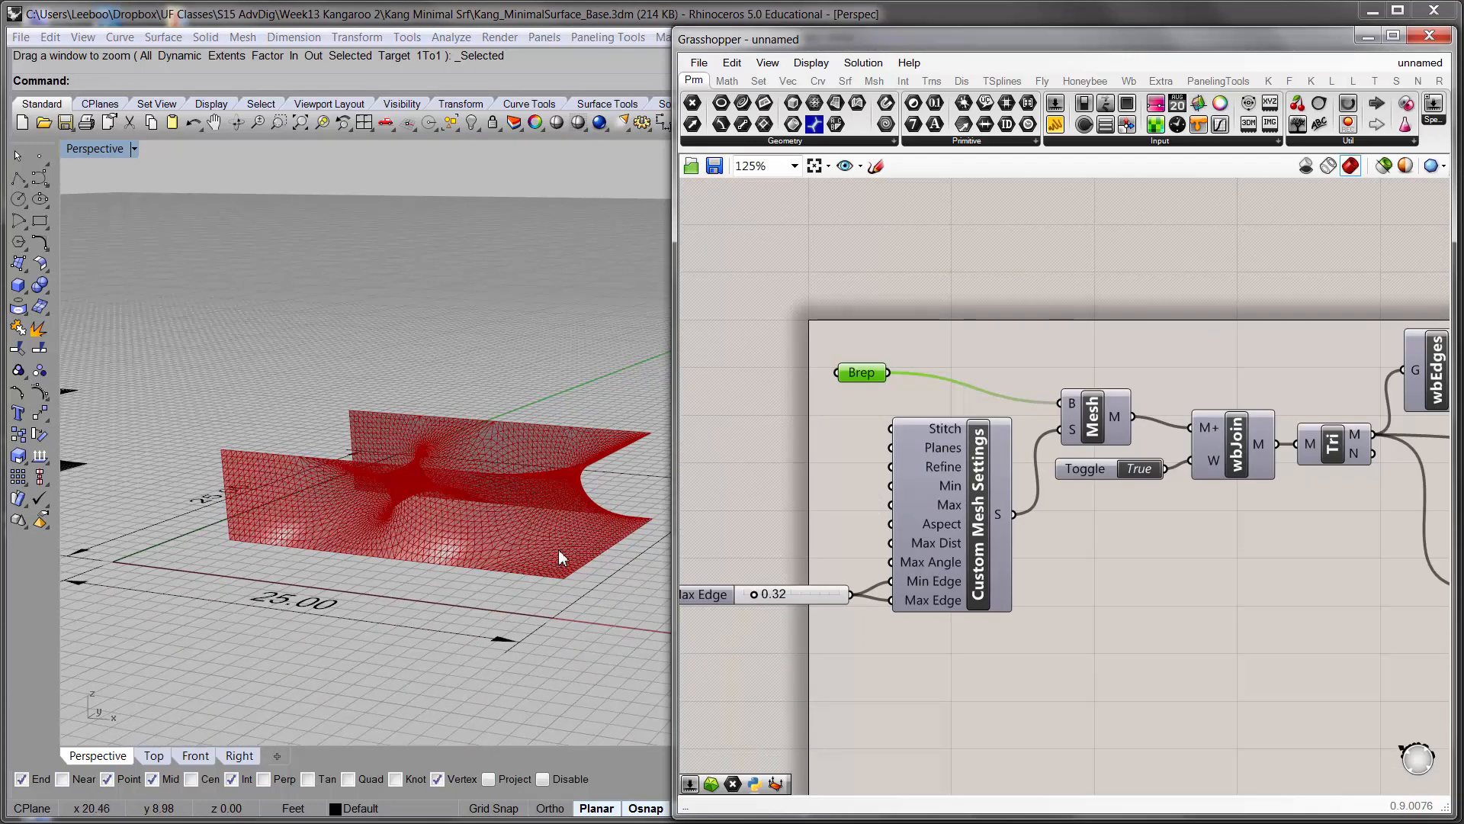
{"action": "right_click_drag", "start_coordinate": [885, 500], "coordinate": [942, 516]}
{"action": "right_click_drag", "start_coordinate": [822, 630], "coordinate": [862, 611]}
{"action": "scroll", "coordinate": [874, 602], "scroll_direction": "up", "scroll_amount": 2}
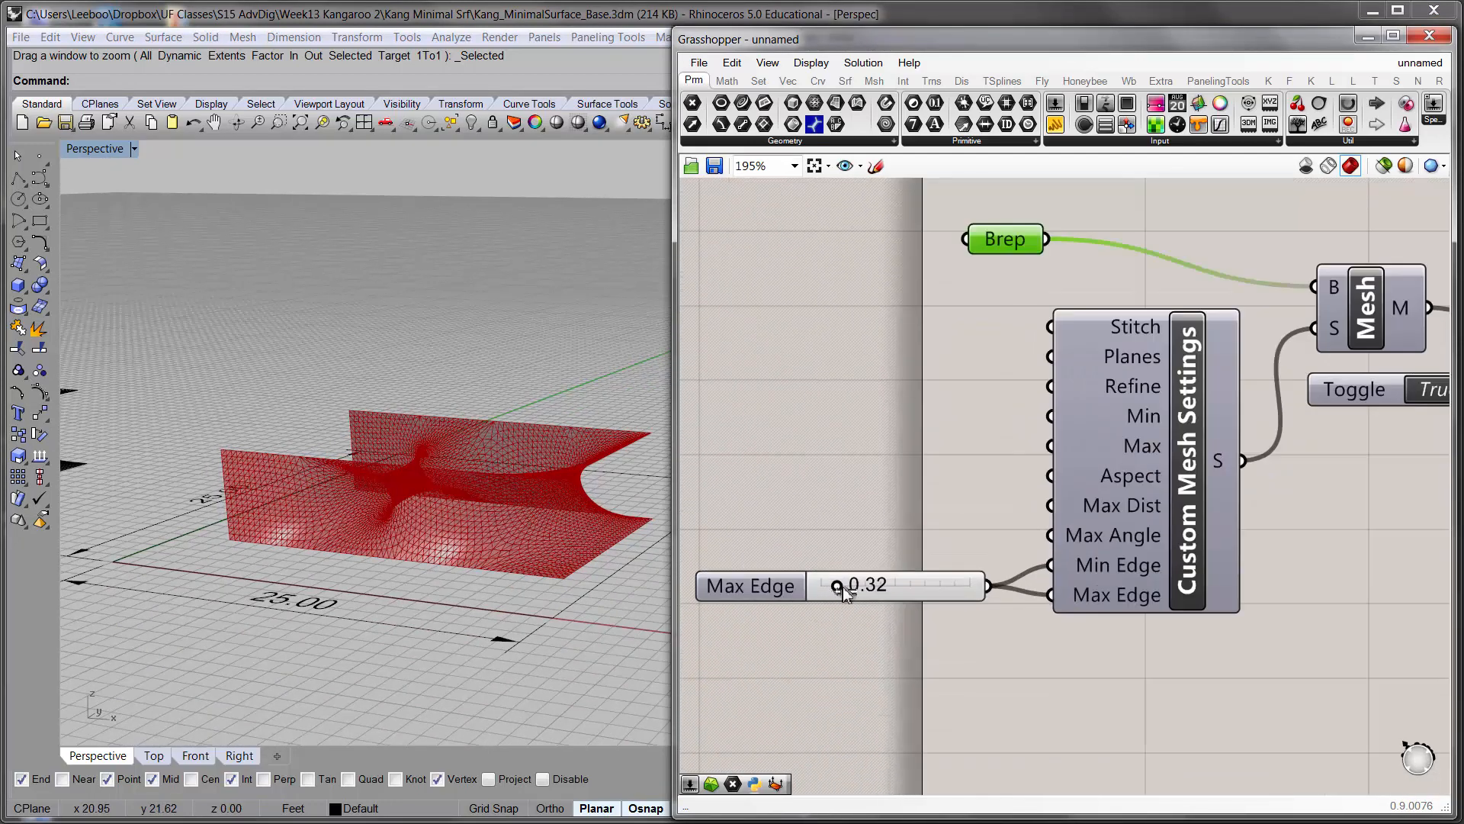
{"action": "double_click", "coordinate": [845, 594]}
{"action": "type", "text": "1"}
{"action": "key", "text": "Return"}
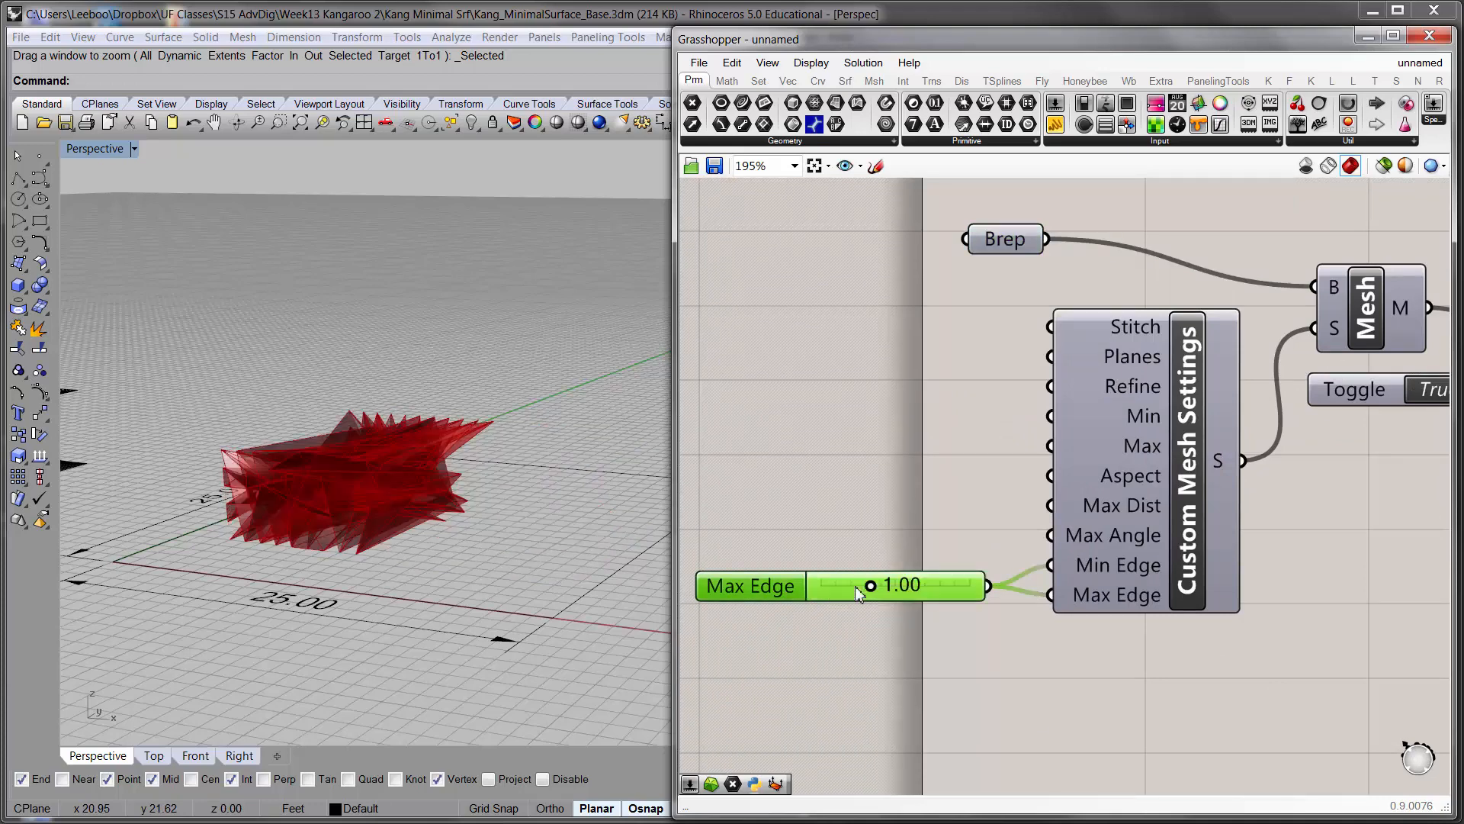
{"action": "left_click", "coordinate": [928, 482]}
- Set Kangaroo's SimulationReset toggle to True and view the reset, coarser mesh
{"action": "scroll", "coordinate": [1147, 501], "scroll_direction": "down", "scroll_amount": 4}
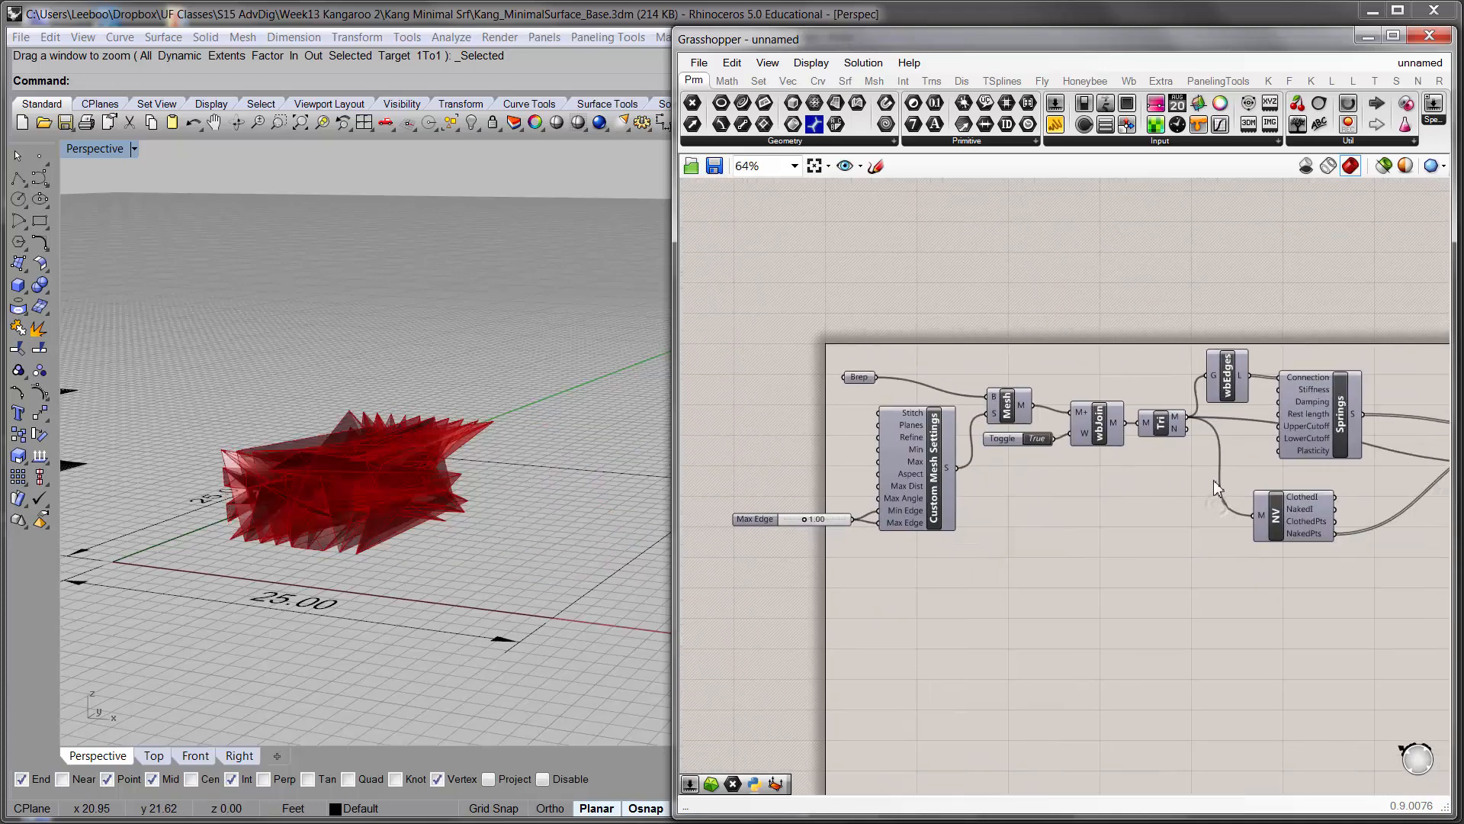
{"action": "right_click_drag", "start_coordinate": [1214, 488], "coordinate": [1083, 496]}
{"action": "scroll", "coordinate": [1096, 491], "scroll_direction": "up", "scroll_amount": 4}
{"action": "double_click", "coordinate": [1087, 505]}
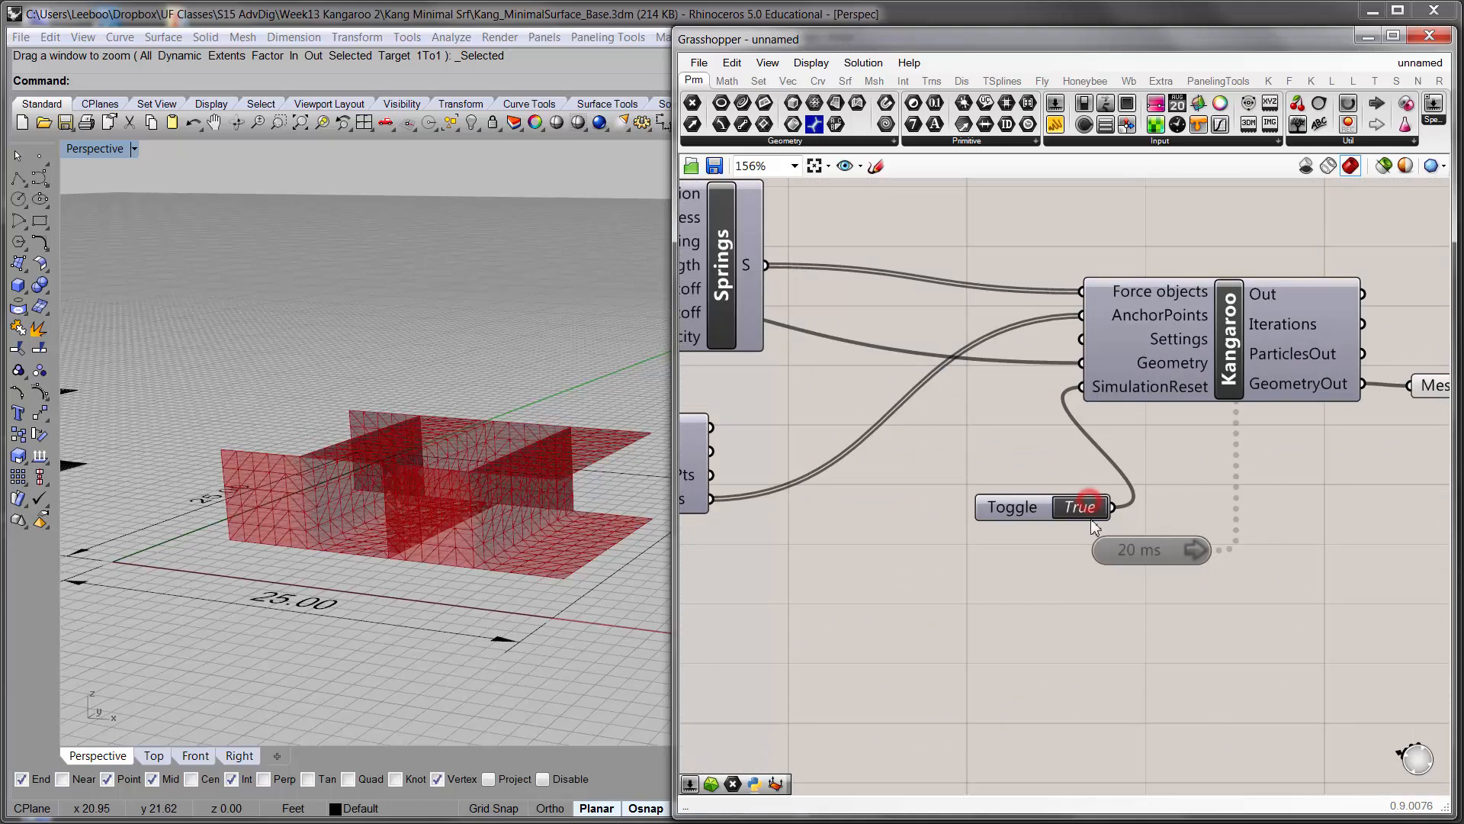
{"action": "right_click_drag", "start_coordinate": [521, 370], "coordinate": [549, 450]}
{"action": "right_click_drag", "start_coordinate": [946, 443], "coordinate": [980, 418]}
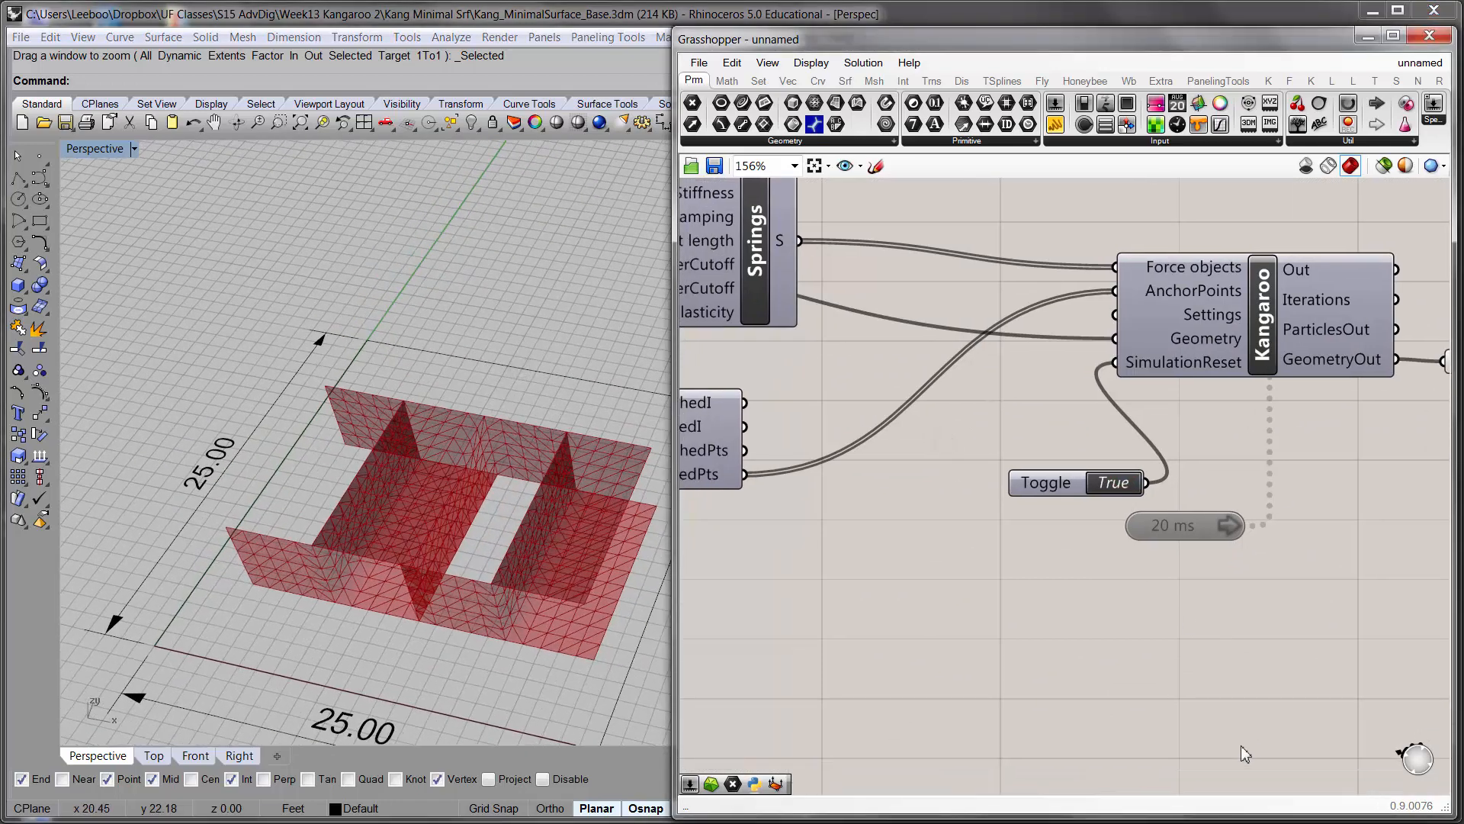